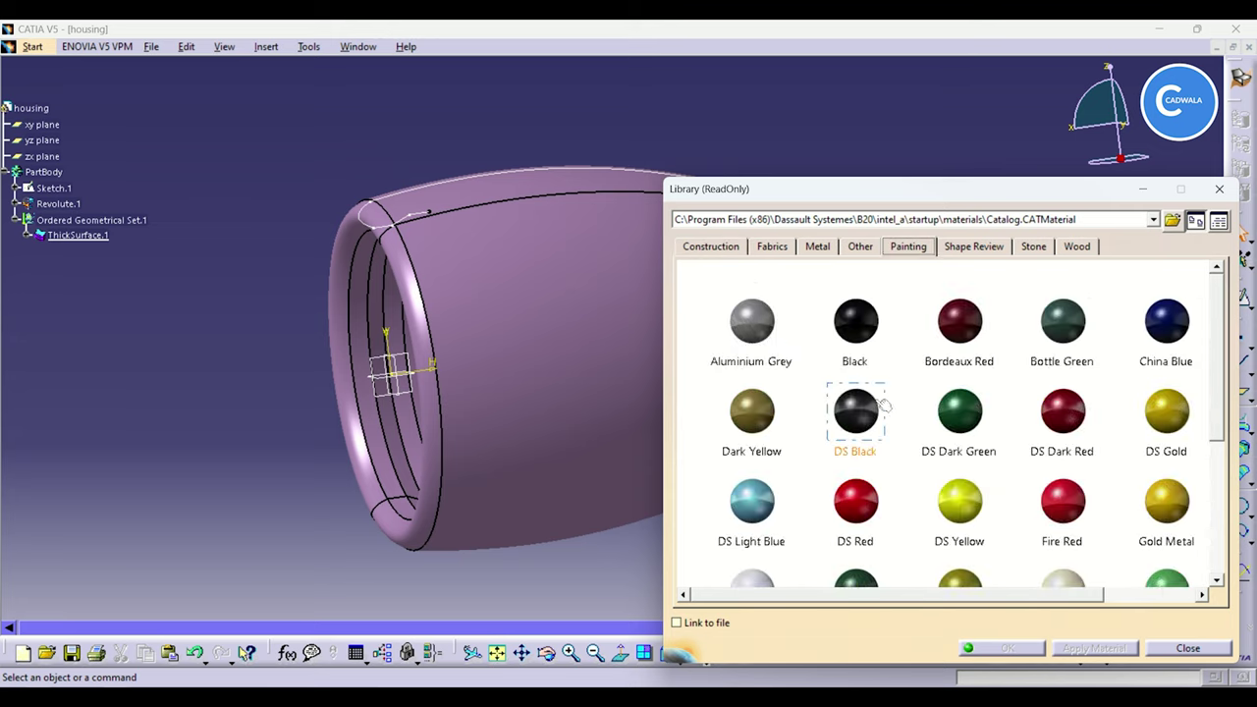
# Step: Apply the White painting material to the housing's PartBody
pyautogui.scroll(-5, 958, 441)
pyautogui.click(958, 444)
pyautogui.click(43, 172)
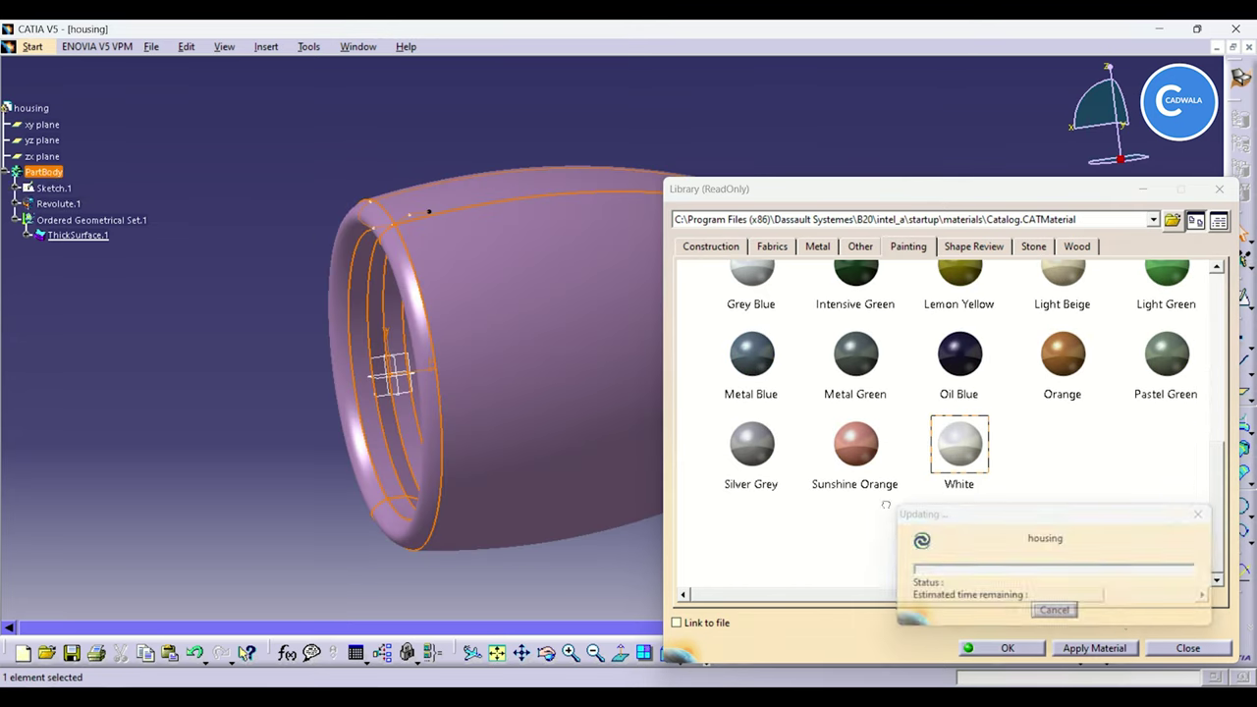
pyautogui.click(1028, 650)
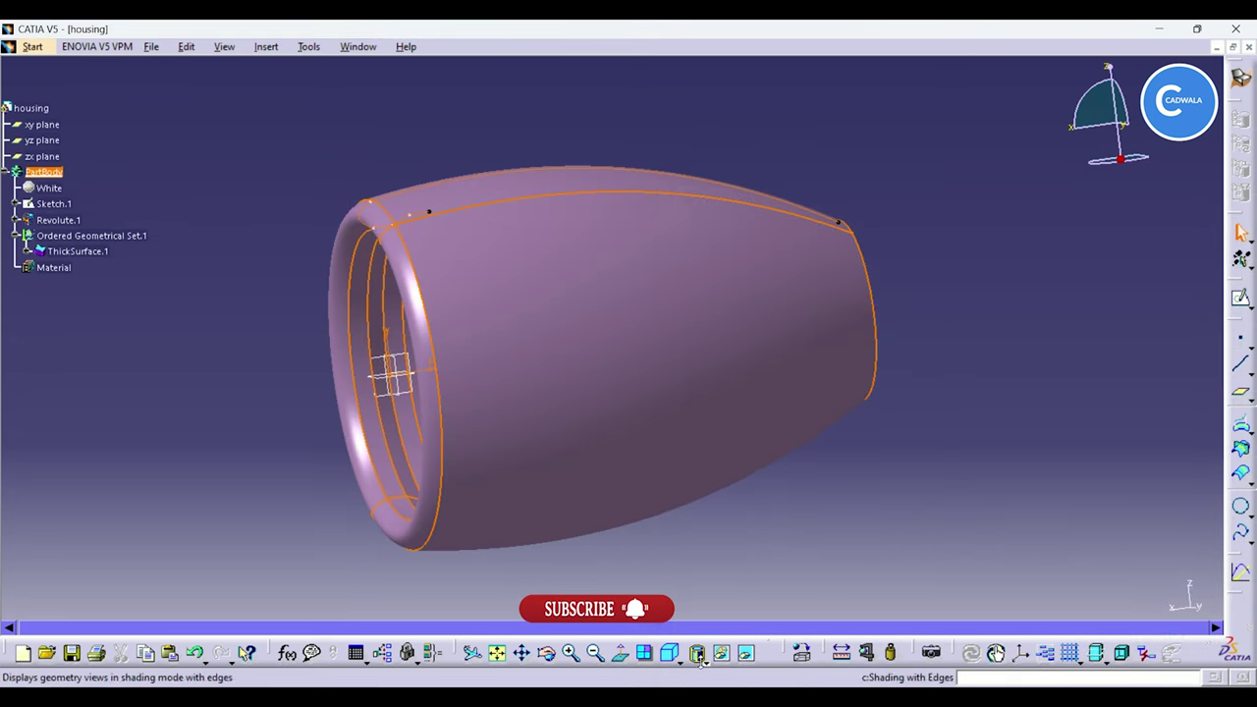
# Step: Display the housing shaded with its material and inspect it from the open front end and the side
pyautogui.click(706, 662)
pyautogui.click(715, 625)
pyautogui.click(786, 550)
pyautogui.click(546, 652)
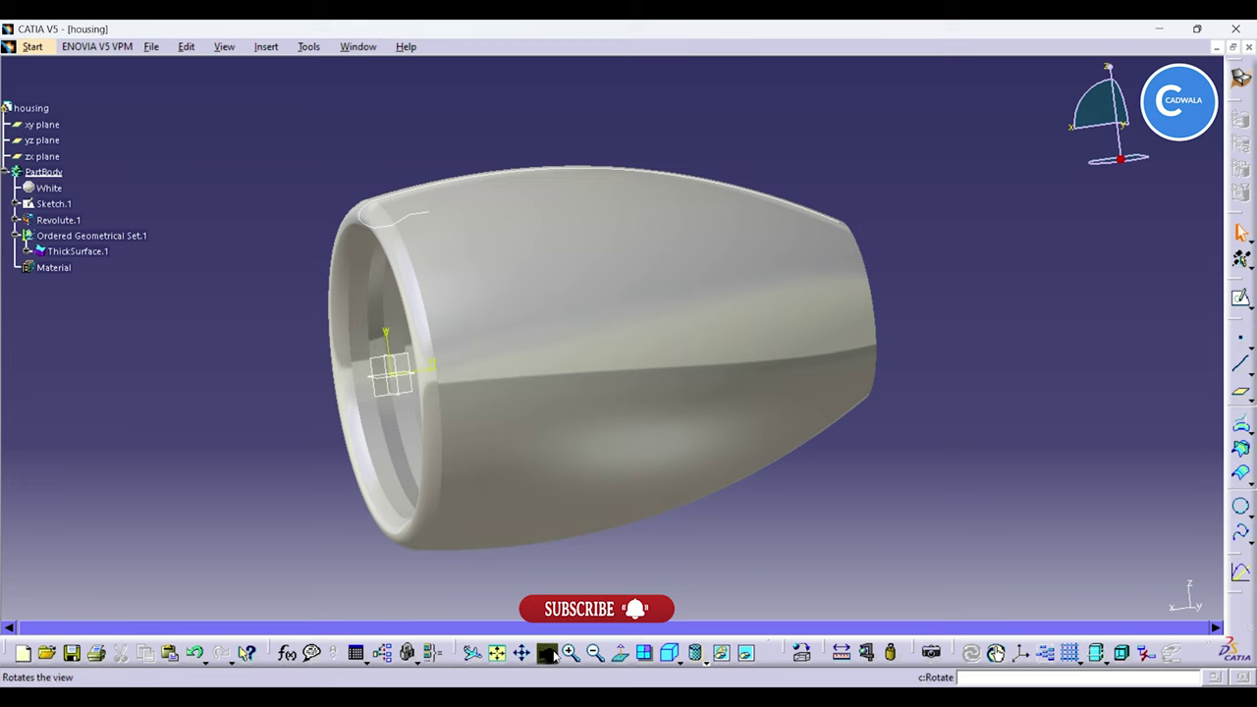
pyautogui.moveTo(628, 550); pyautogui.dragTo(796, 513)
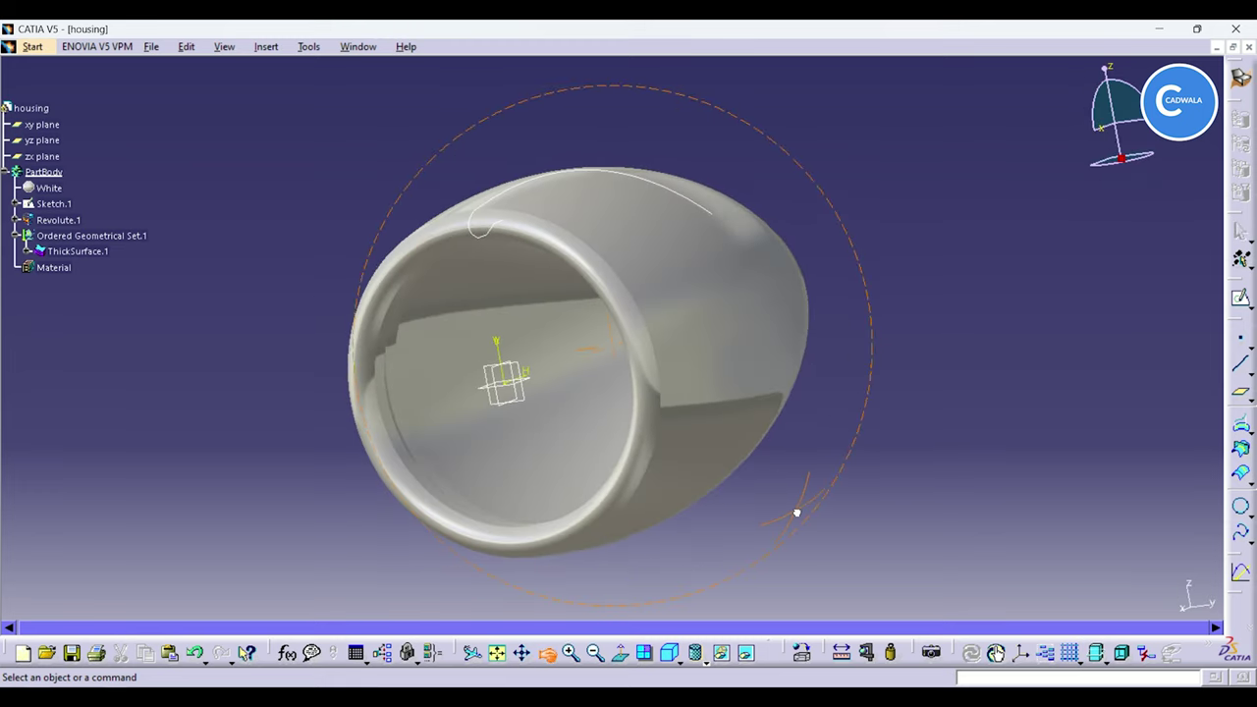
pyautogui.click(546, 651)
pyautogui.moveTo(900, 460); pyautogui.dragTo(662, 536)
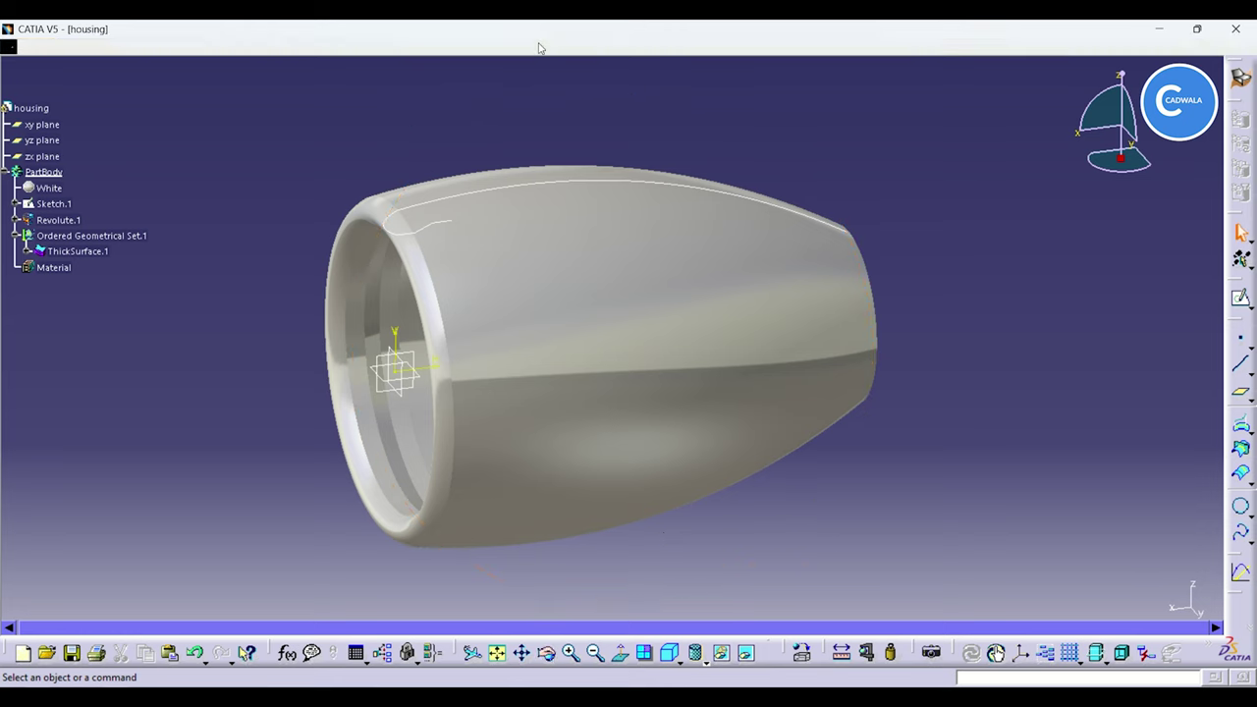
# Step: Create a new Generative Shape Design part named turbine with hybrid design enabled
pyautogui.click(32, 47)
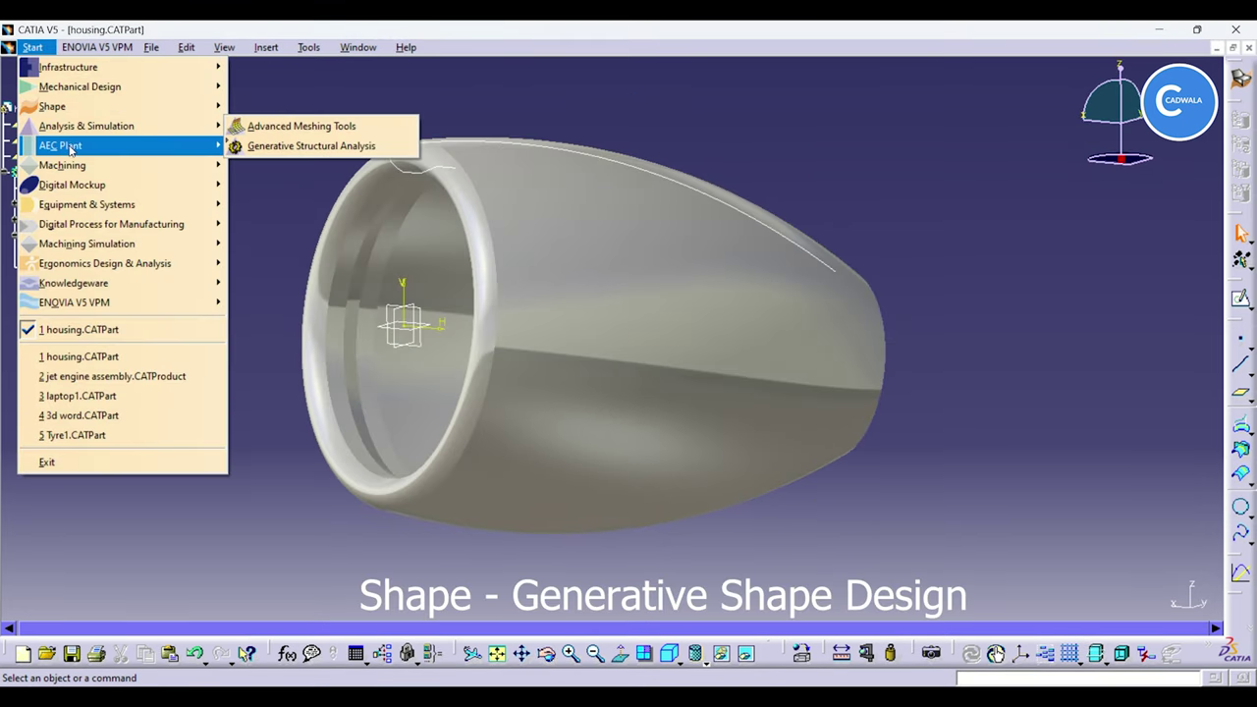
pyautogui.moveTo(67, 108)
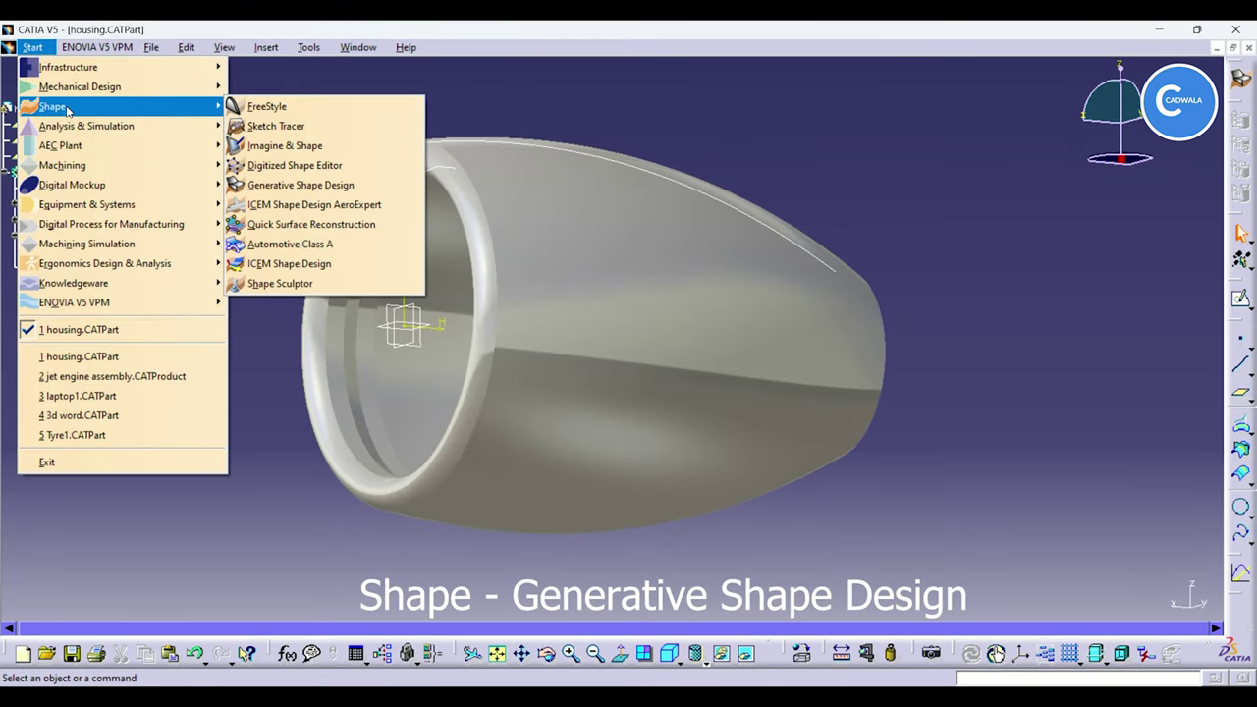
pyautogui.click(295, 185)
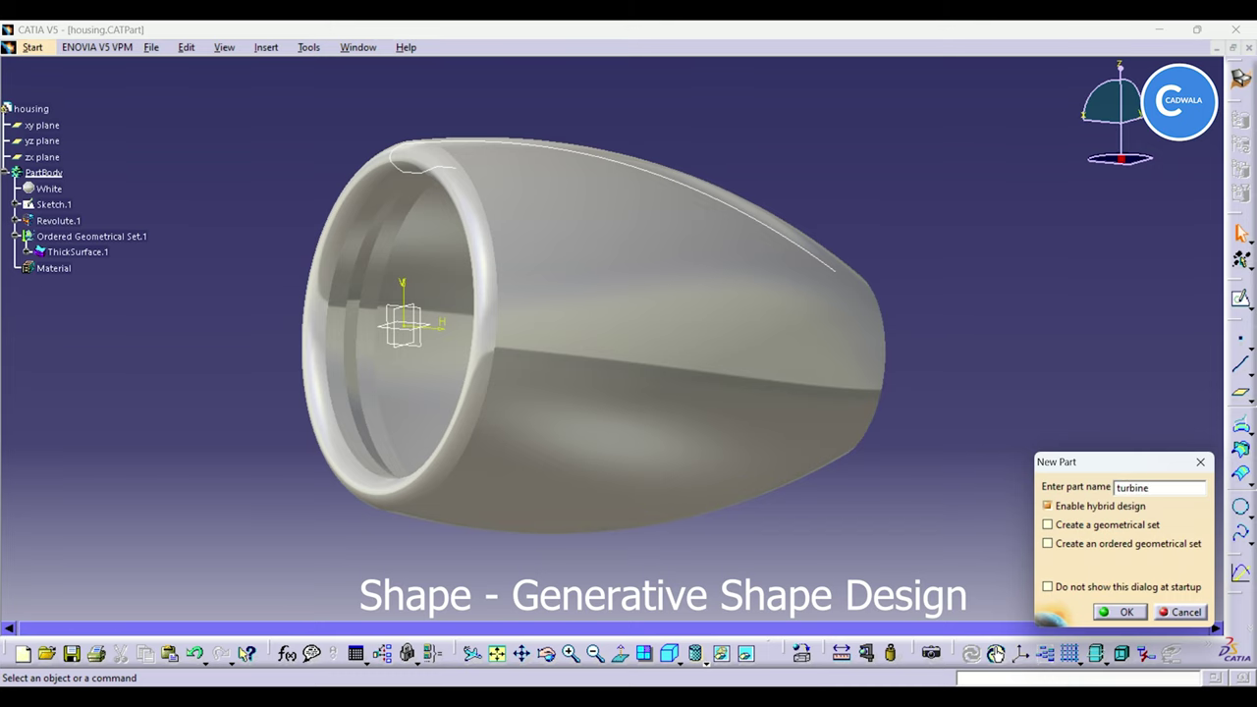
pyautogui.press('Return')
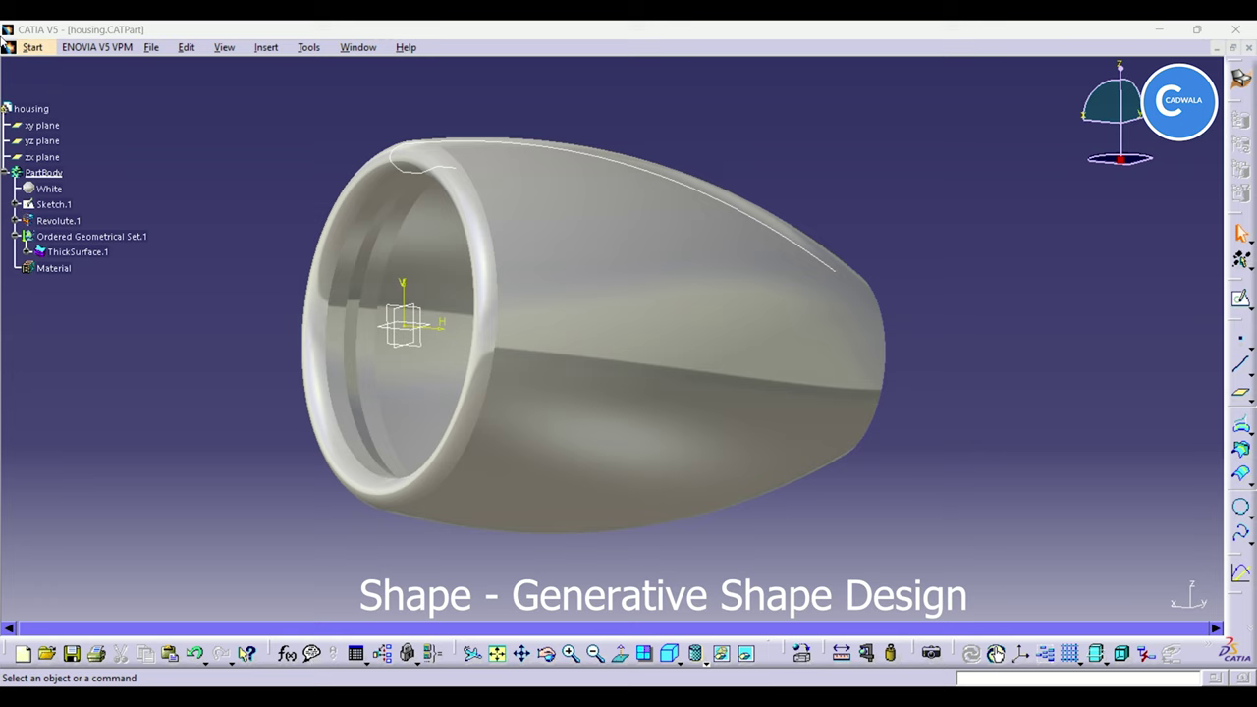
pyautogui.click(33, 47)
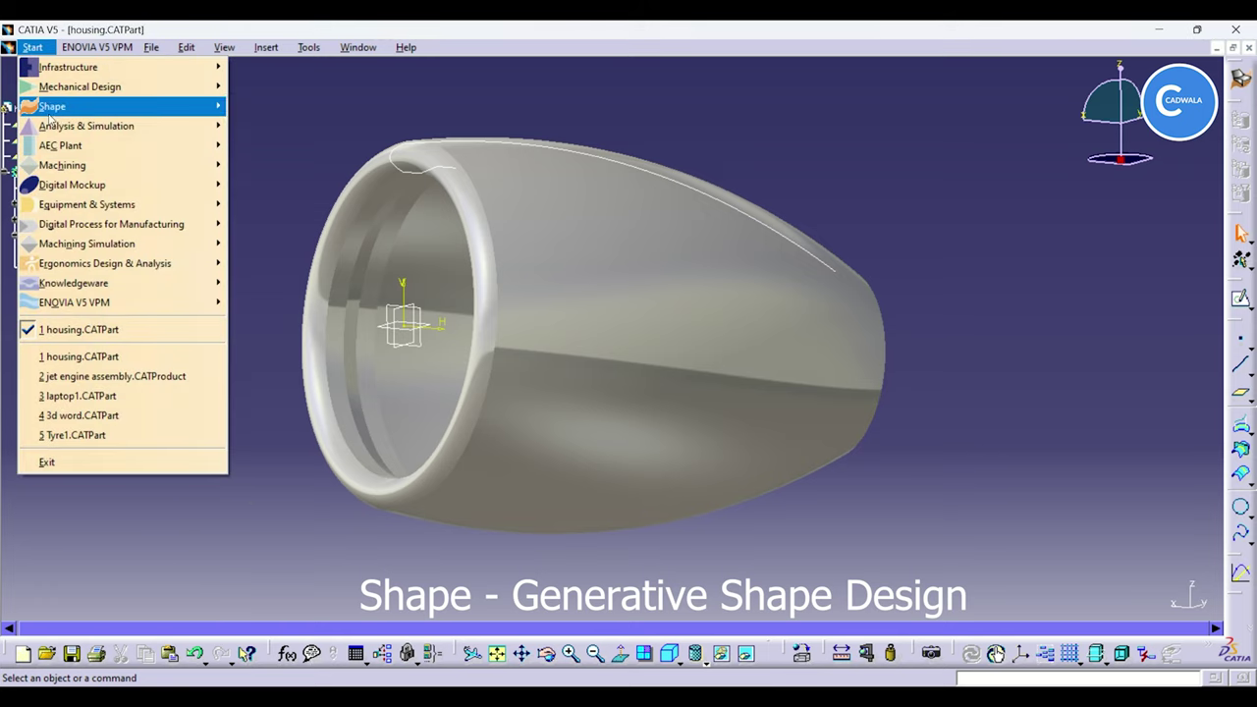
pyautogui.moveTo(59, 106)
pyautogui.click(324, 183)
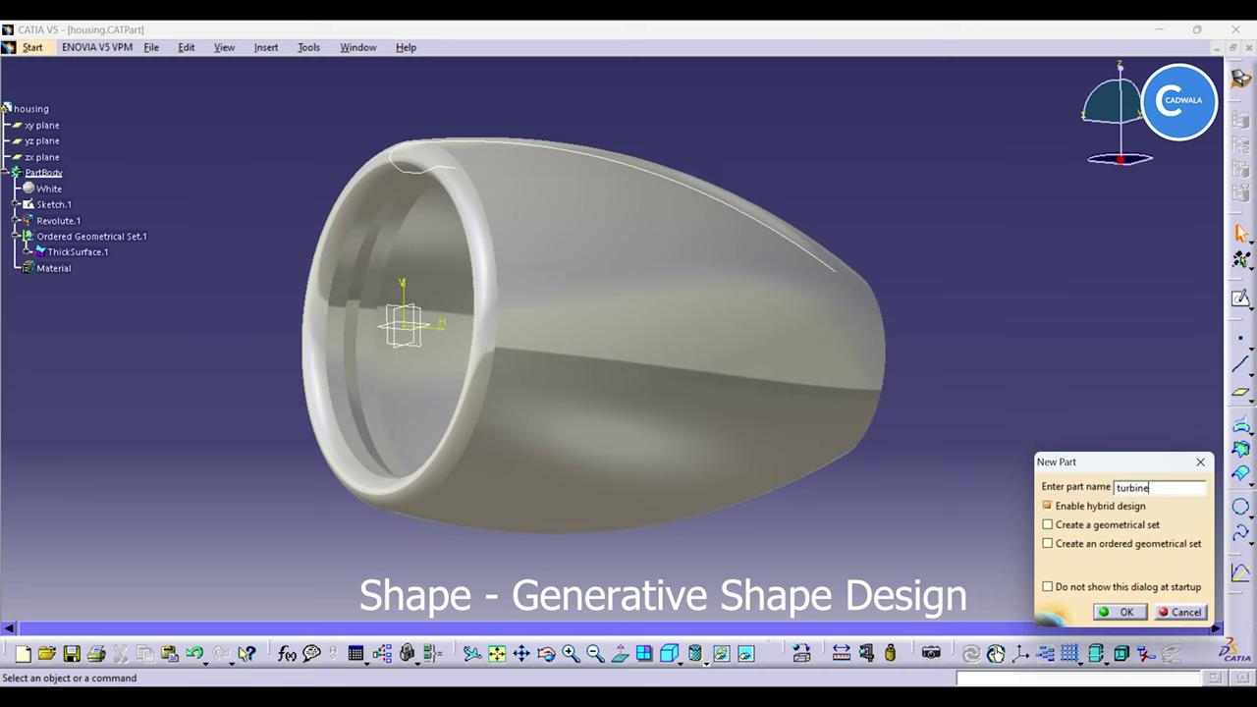
pyautogui.write('turbine')
pyautogui.press('Return')
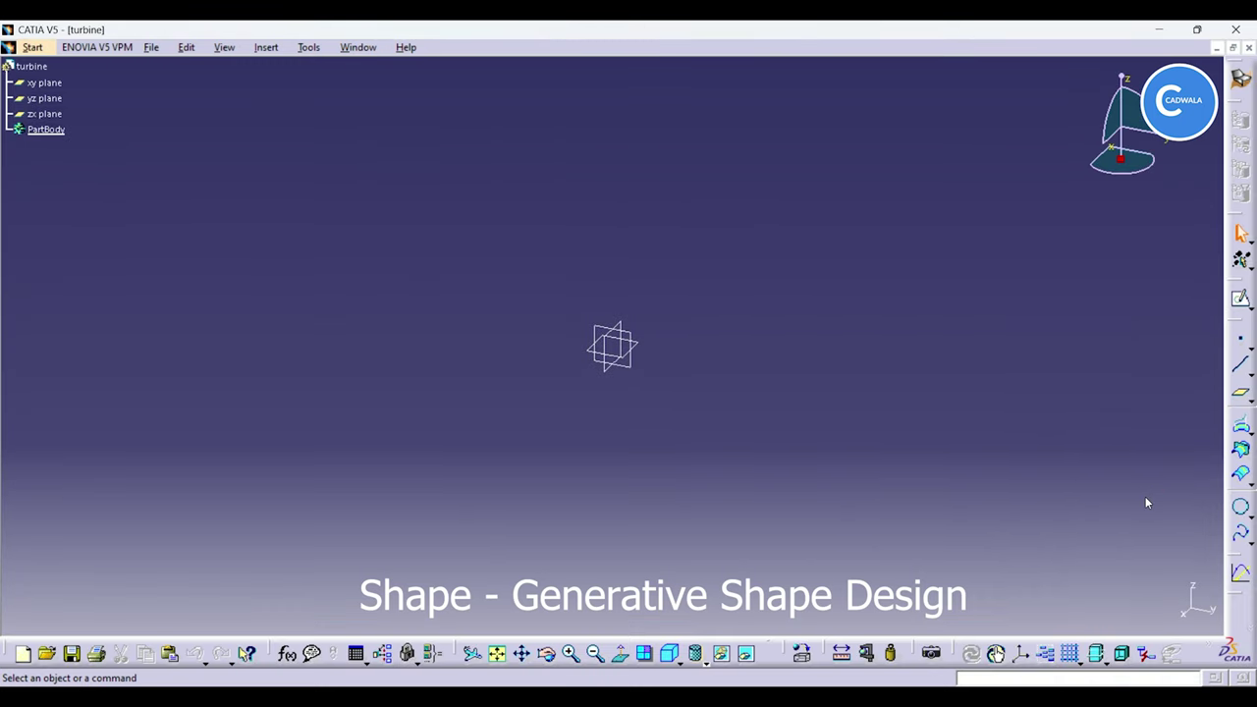
# Step: Create a reference plane offset 60 mm from the xy plane
pyautogui.click(1240, 392)
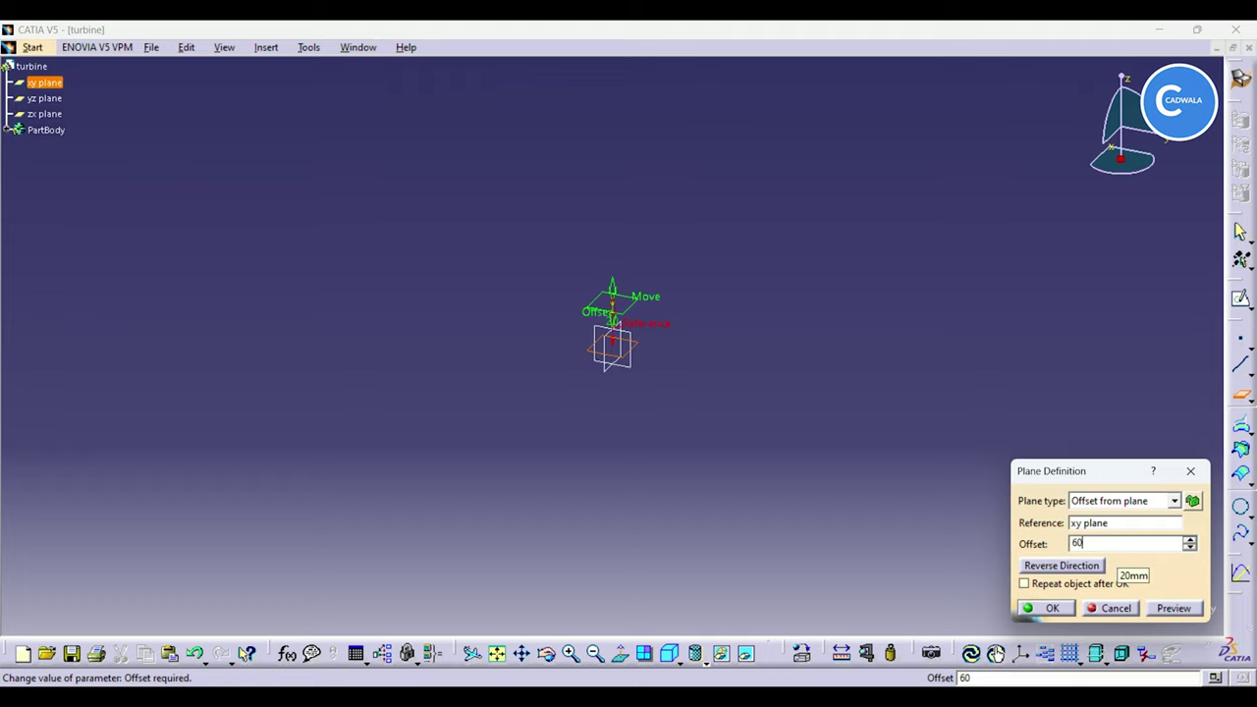
pyautogui.press('Return')
pyautogui.click(1051, 608)
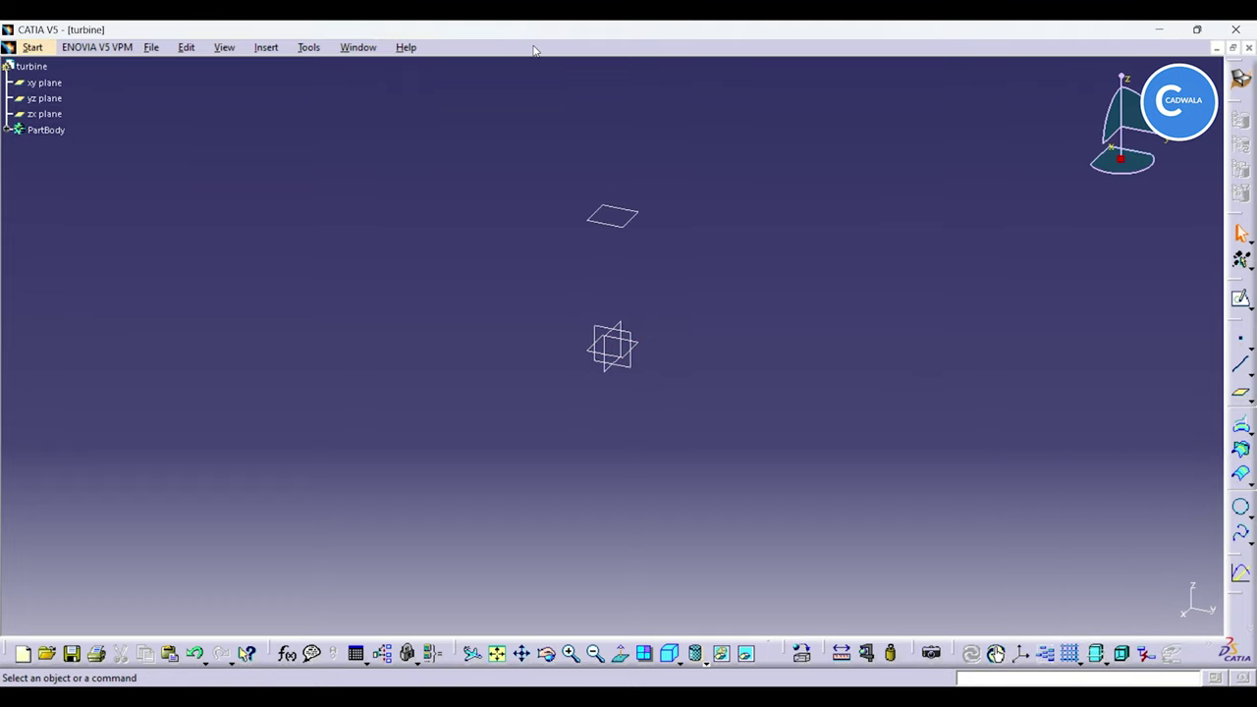
# Step: Open a new sketch on the offset plane and centre the sketch origin in the view
pyautogui.click(631, 219)
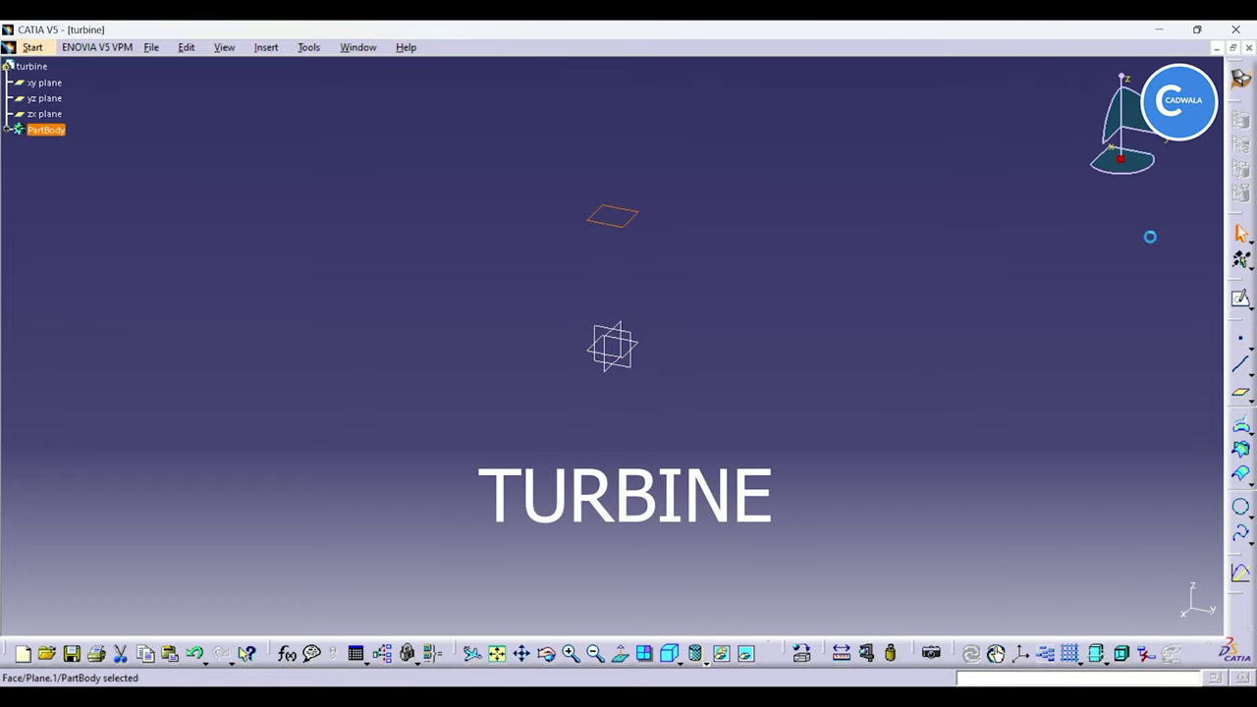
pyautogui.click(1242, 303)
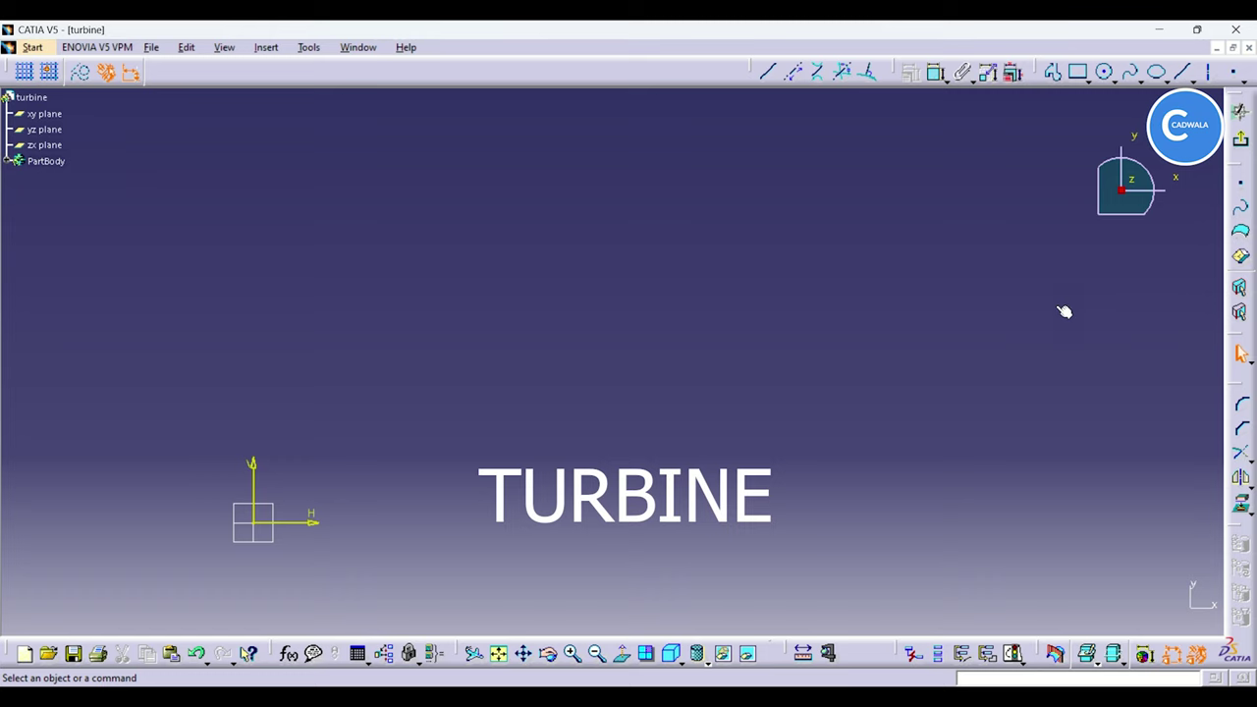
pyautogui.click(498, 653)
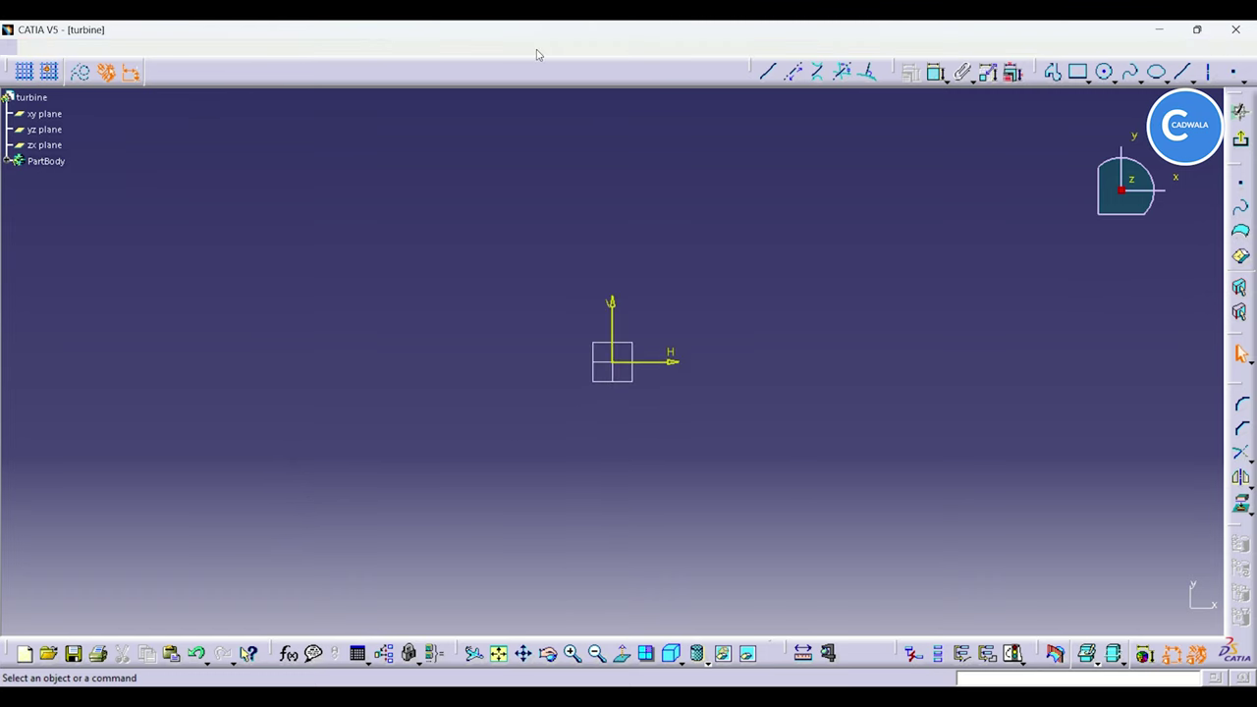
# Step: Sketch a three-point spline above the origin with both ends on the vertical axis, bowed about 3 mm outward, its lower end at about 109 mm
pyautogui.click(1130, 73)
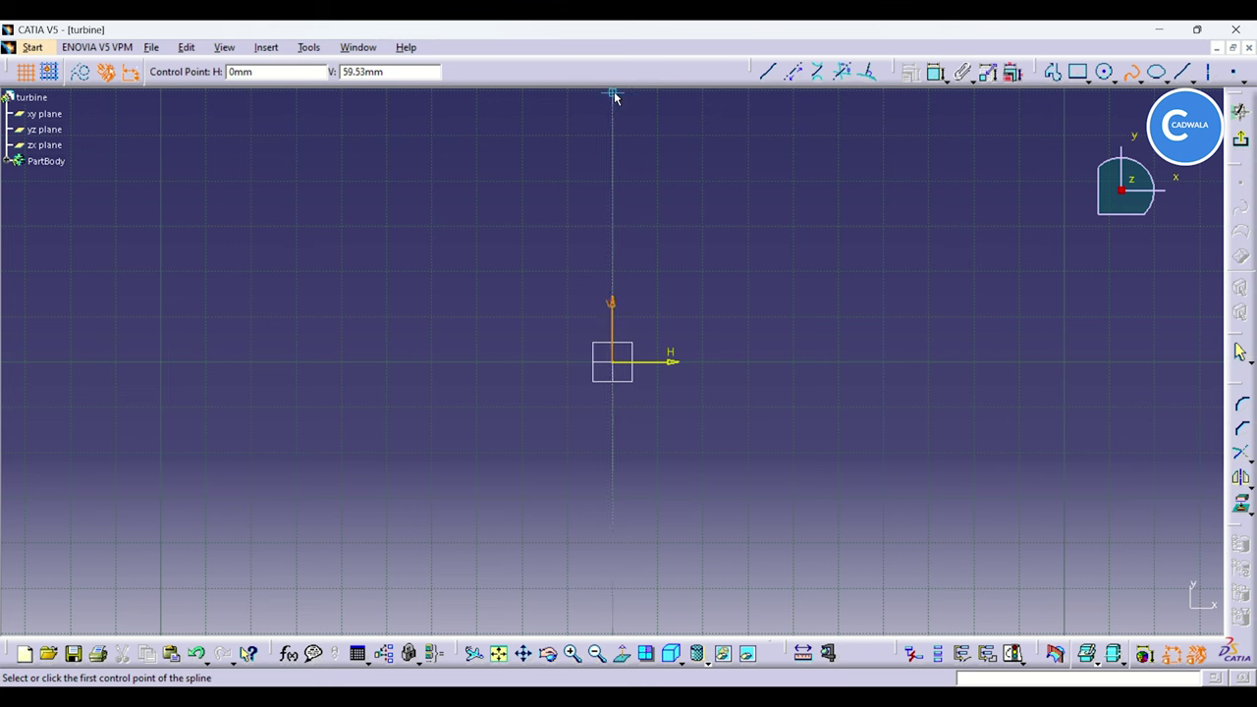
pyautogui.moveTo(621, 130); pyautogui.dragTo(598, 303, button='middle')
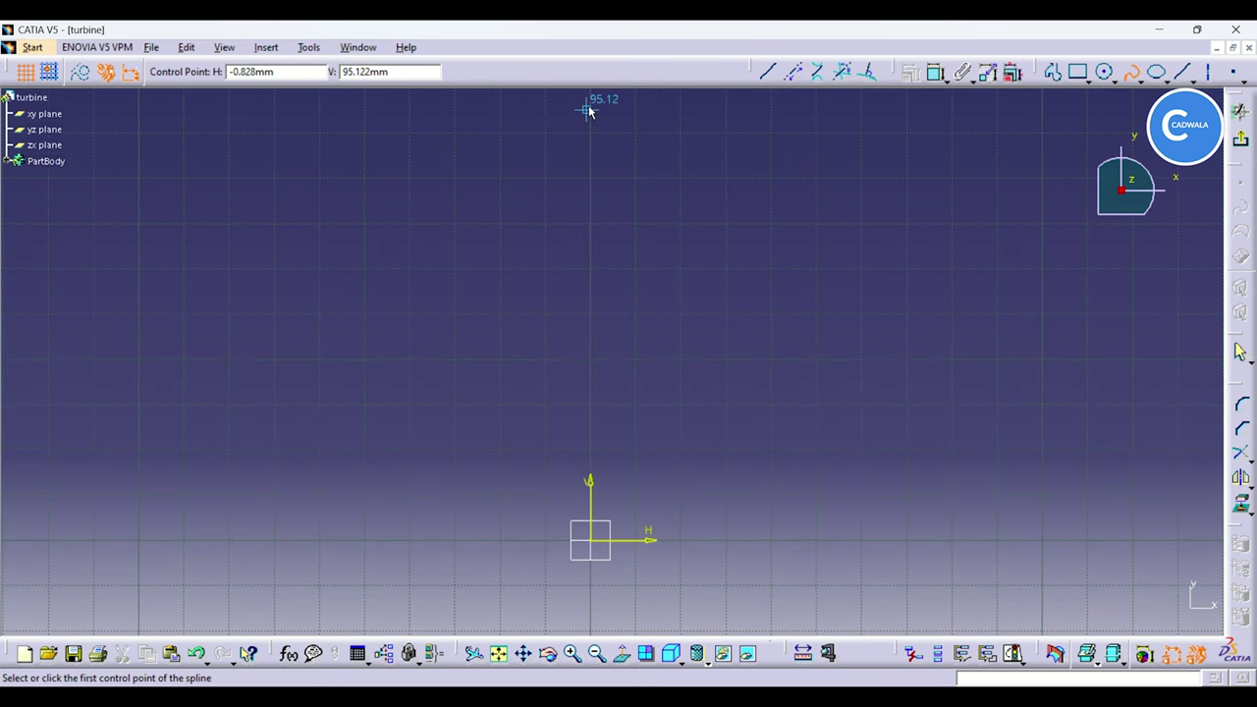
pyautogui.moveTo(589, 111); pyautogui.dragTo(560, 328, button='middle')
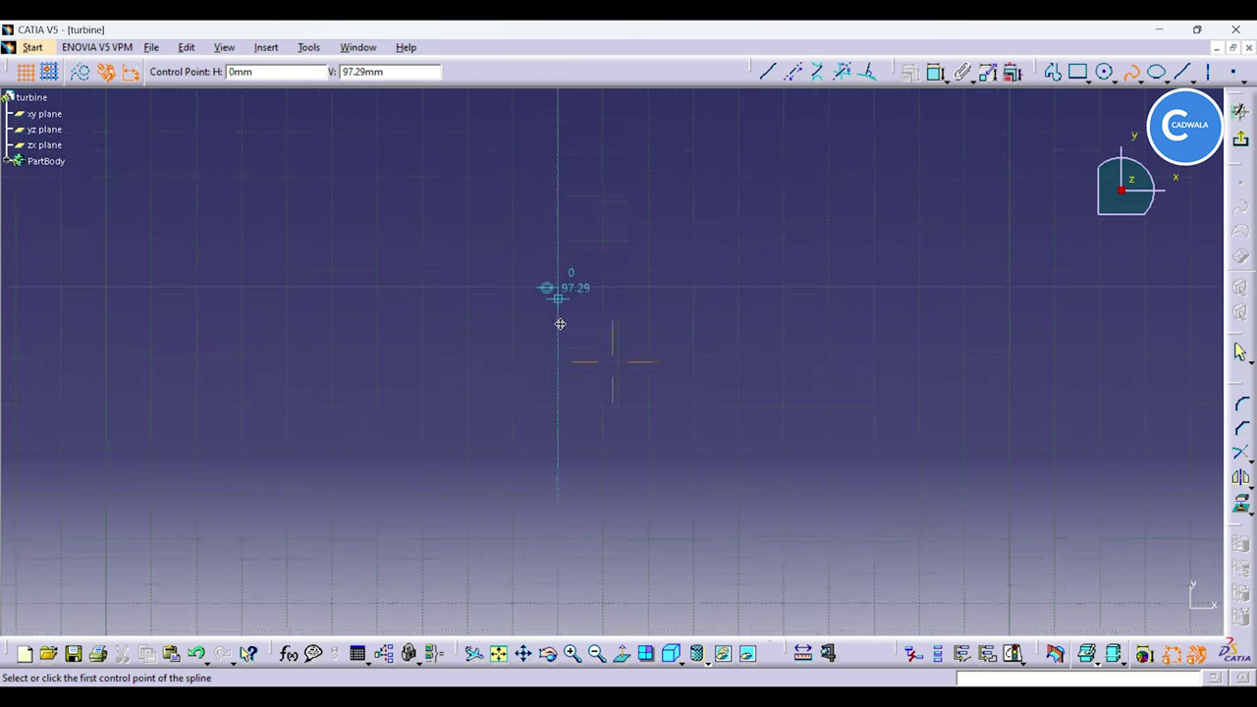
pyautogui.click(557, 131)
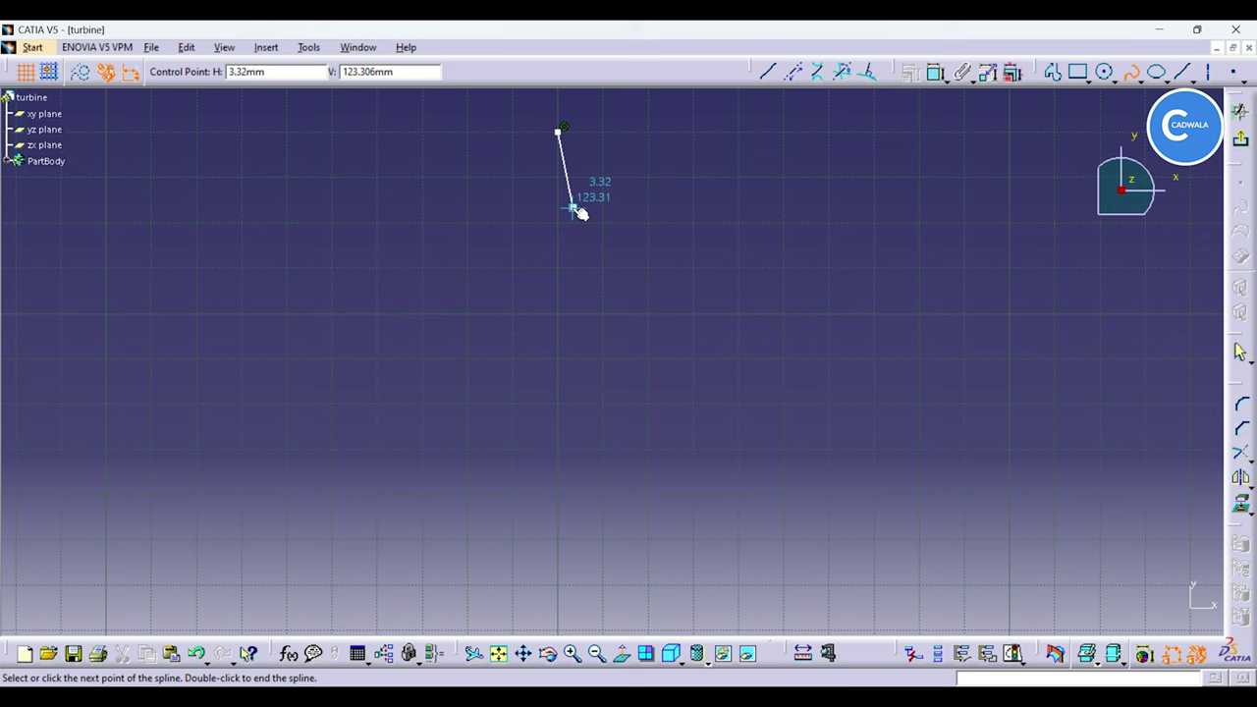
pyautogui.click(574, 209)
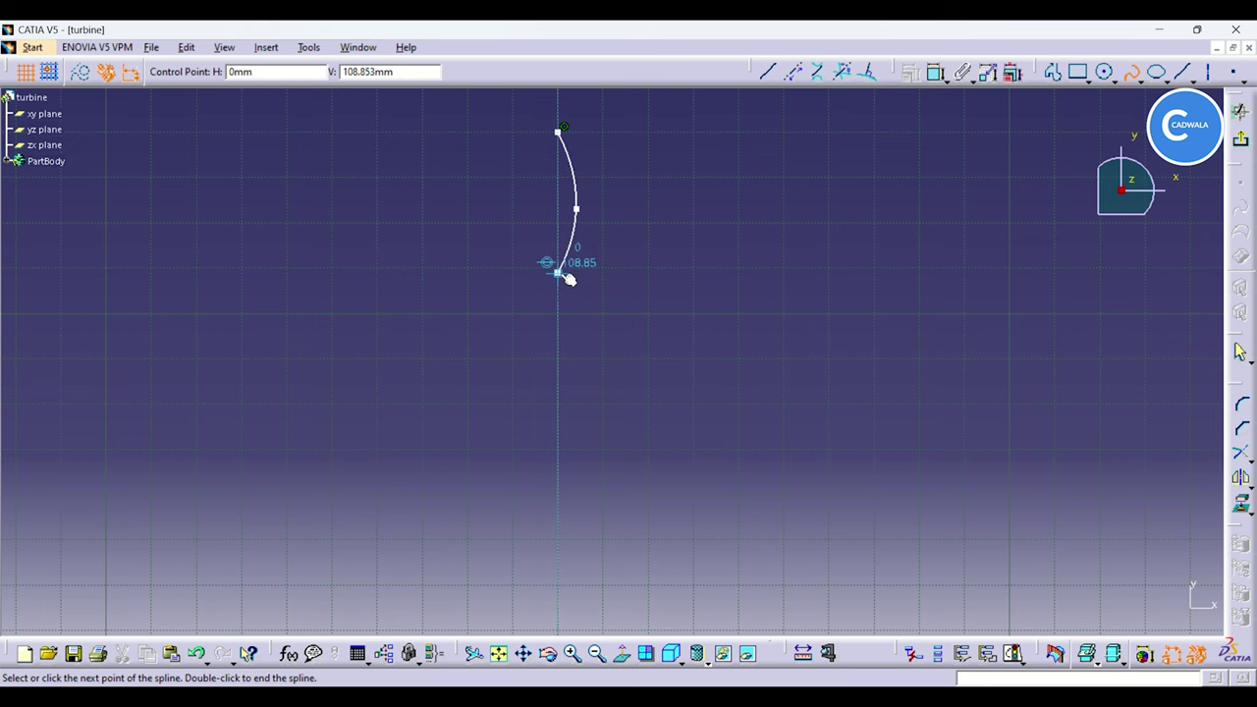
pyautogui.click(558, 273)
pyautogui.click(1134, 71)
pyautogui.click(718, 269)
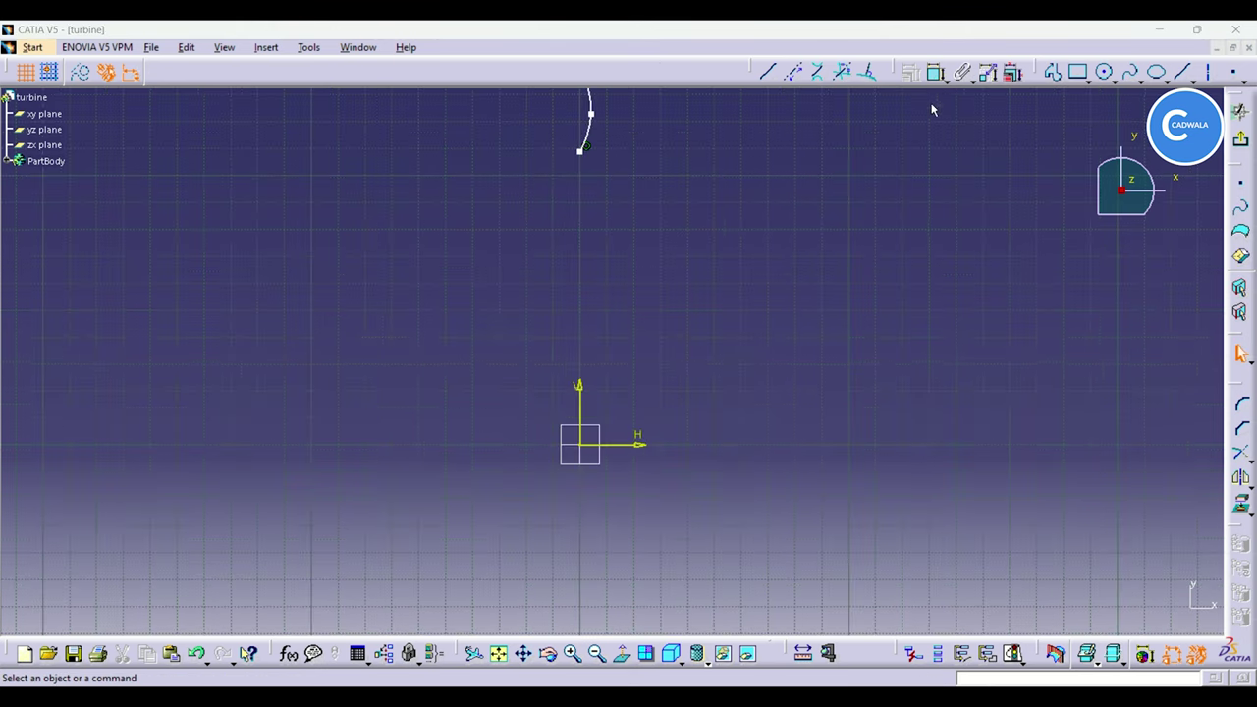
# Step: Dimension the spline's lower endpoint from the origin and set the distance to 122.7 mm
pyautogui.click(935, 74)
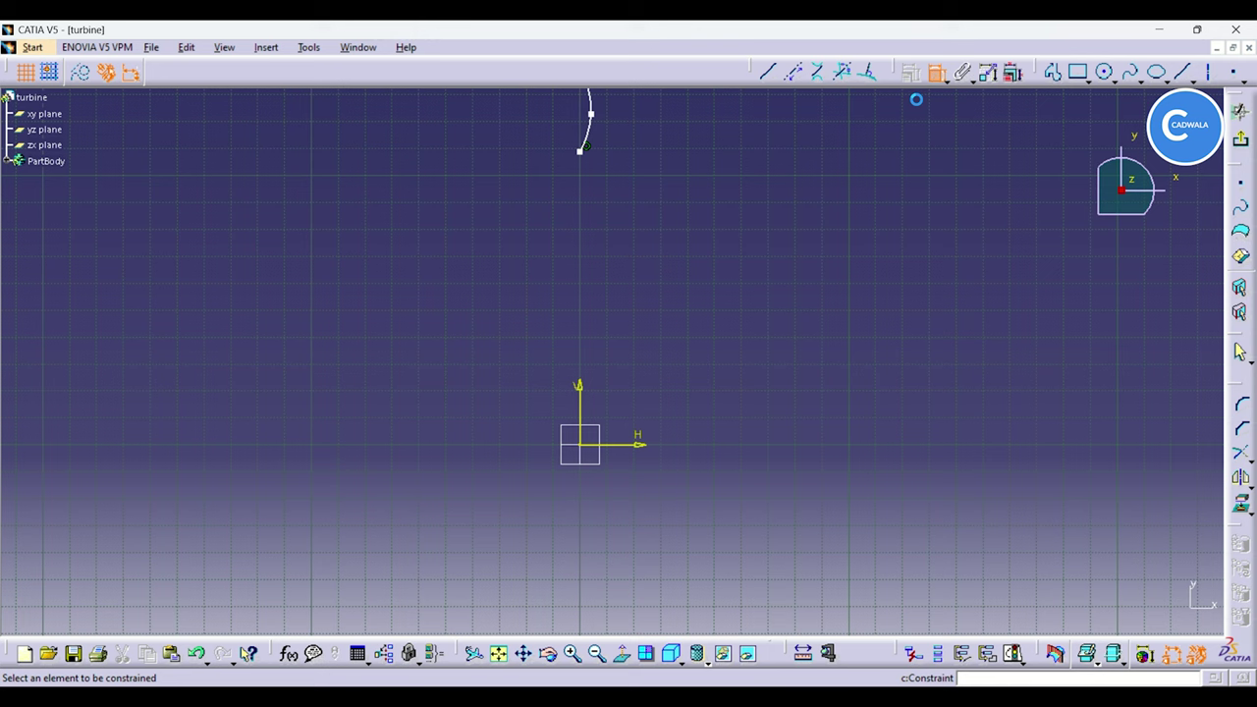
pyautogui.click(581, 151)
pyautogui.click(583, 449)
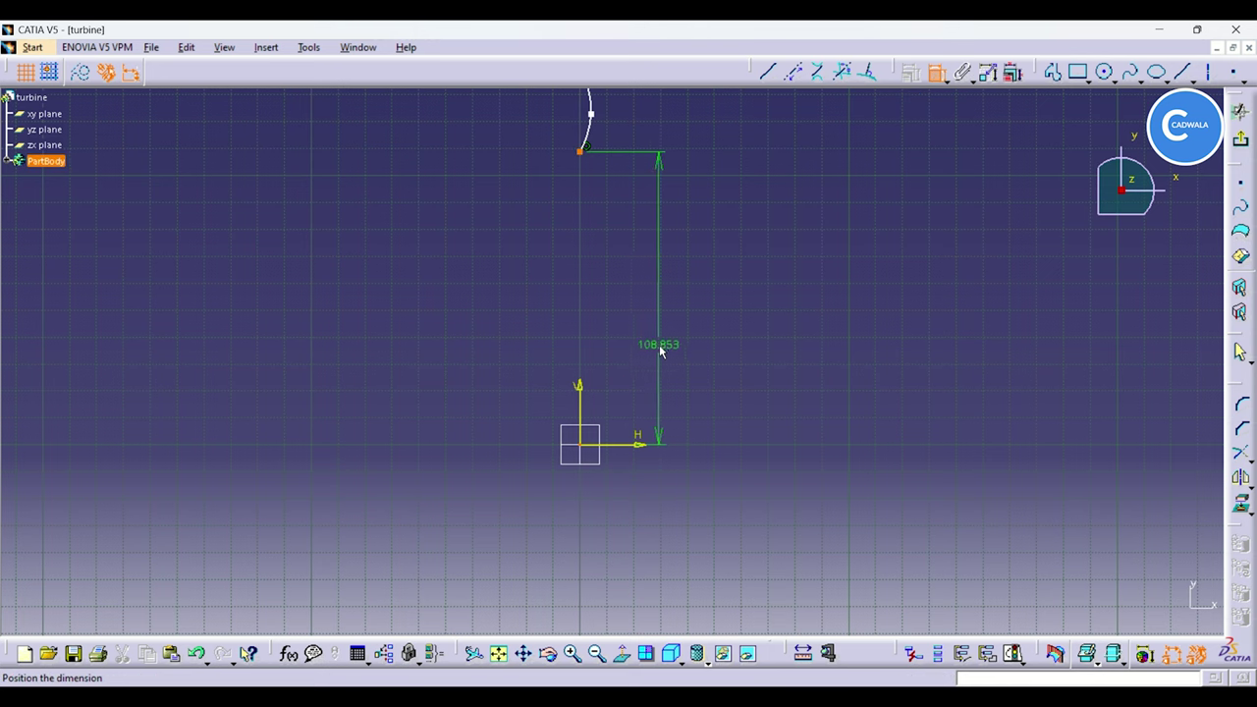
pyautogui.click(658, 337)
pyautogui.doubleClick(661, 337)
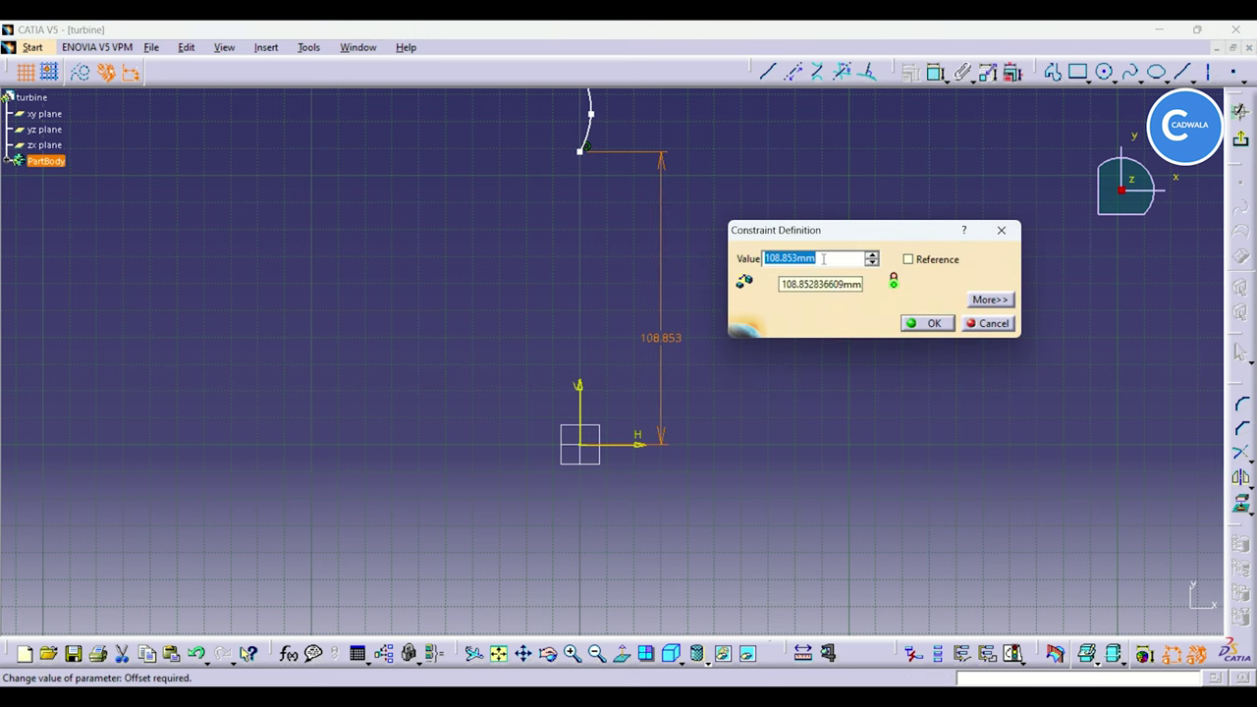
pyautogui.press('Return')
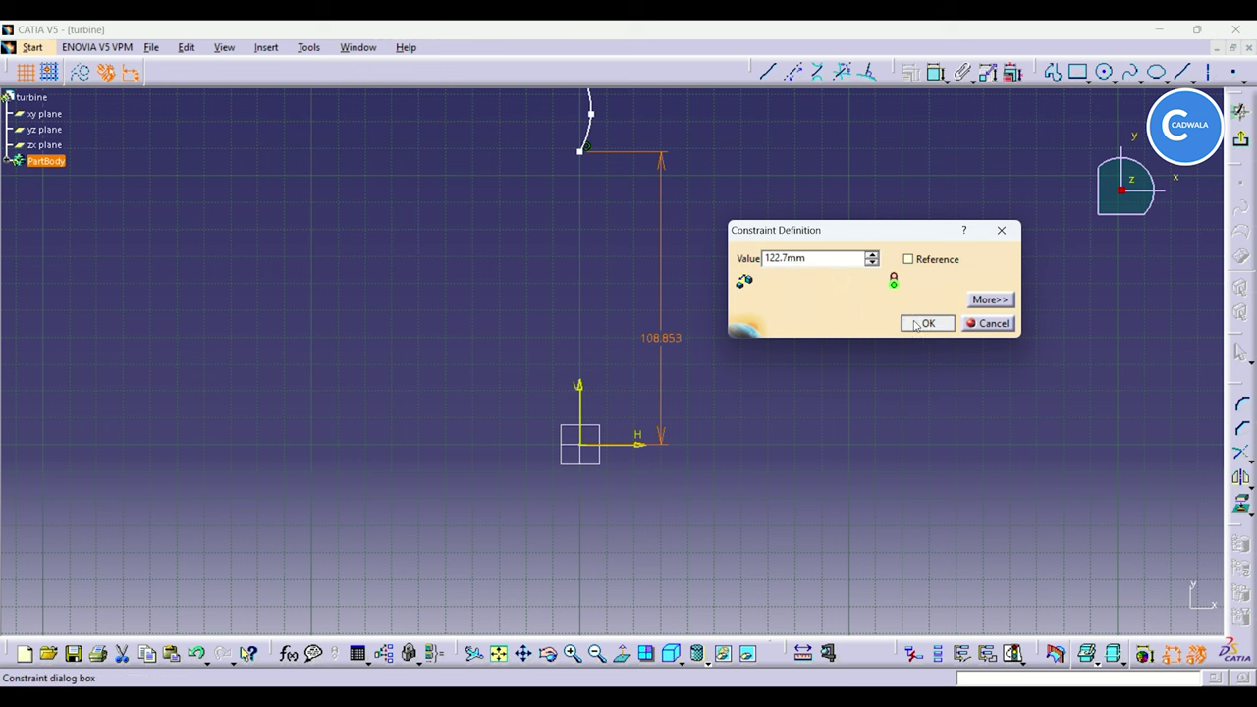
# Step: Reshape the spline by moving its upper endpoint higher on the vertical axis and adjusting its middle control point into an even outward bow
pyautogui.moveTo(811, 239)
pyautogui.mouseDown(button='middle')
pyautogui.moveTo(816, 286)
pyautogui.moveTo(788, 423)
pyautogui.moveTo(763, 258)
pyautogui.moveTo(523, 435)
pyautogui.mouseUp(button='middle')
pyautogui.moveTo(503, 315); pyautogui.dragTo(506, 179)
pyautogui.moveTo(538, 298); pyautogui.dragTo(522, 299)
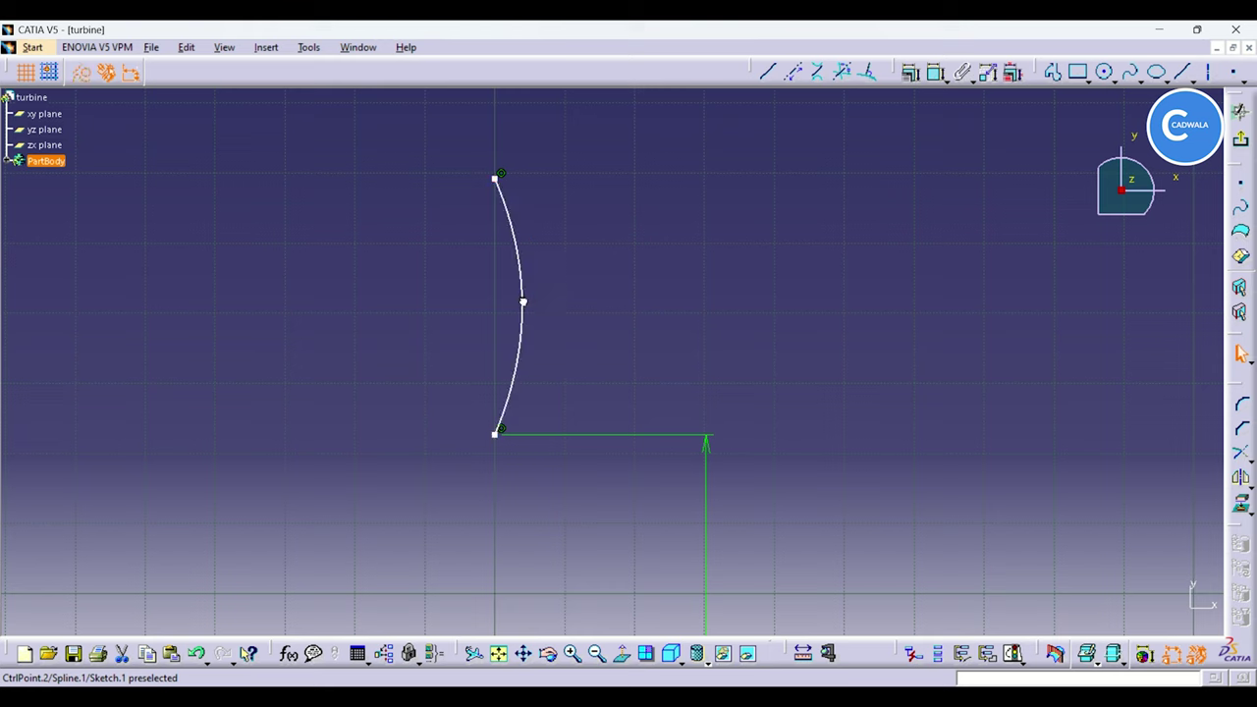
pyautogui.click(574, 304)
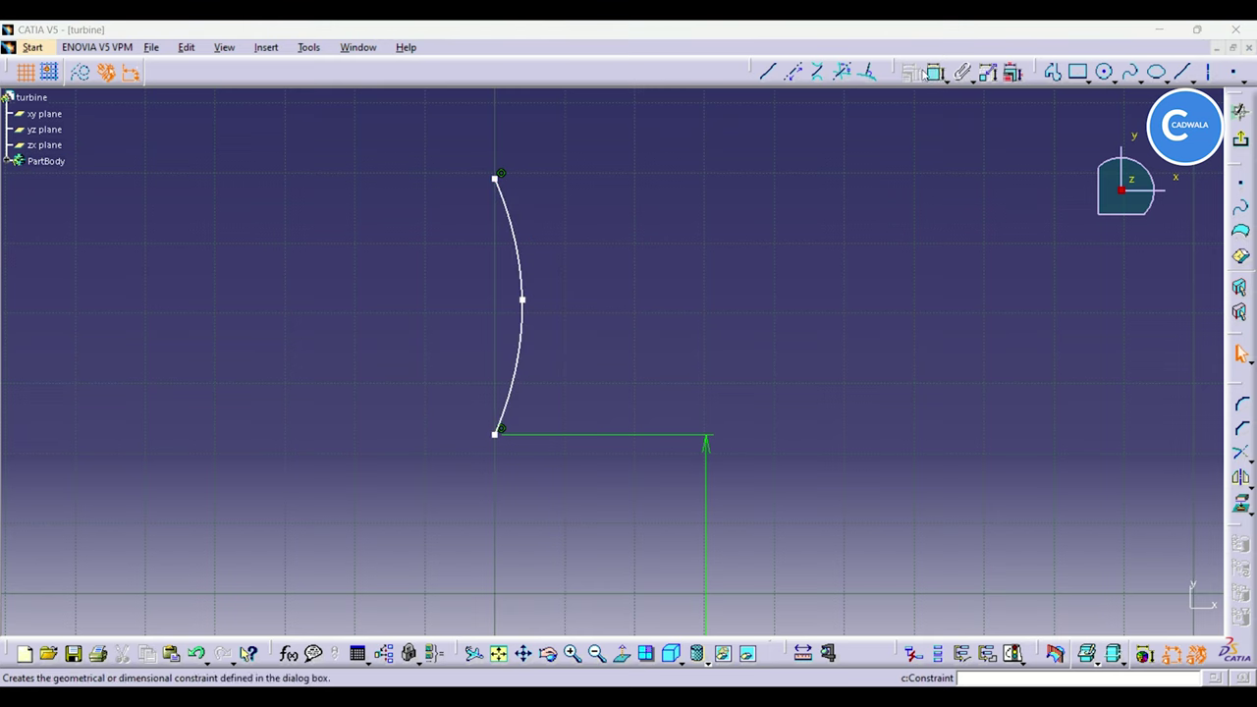
# Step: Set the distance between the spline's endpoints to 36.9 mm and move its middle control point closer to the vertical axis
pyautogui.click(495, 179)
pyautogui.click(496, 434)
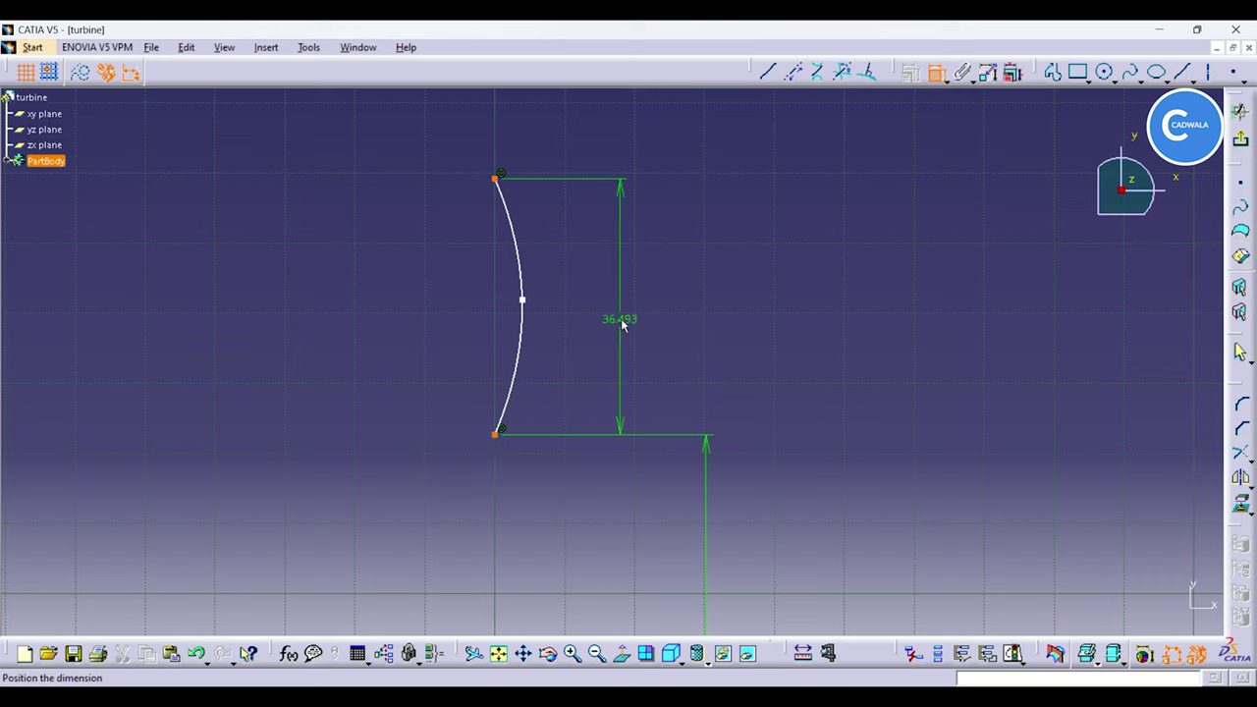
pyautogui.click(627, 320)
pyautogui.doubleClick(628, 307)
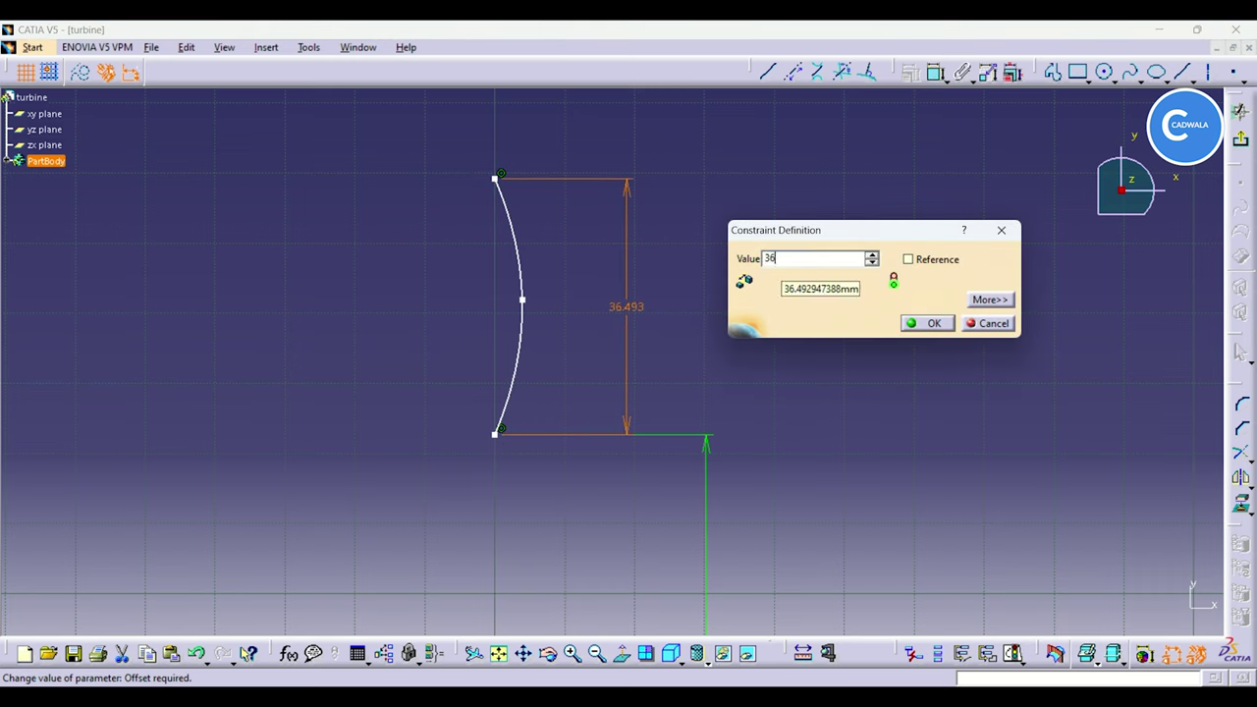
pyautogui.click(927, 324)
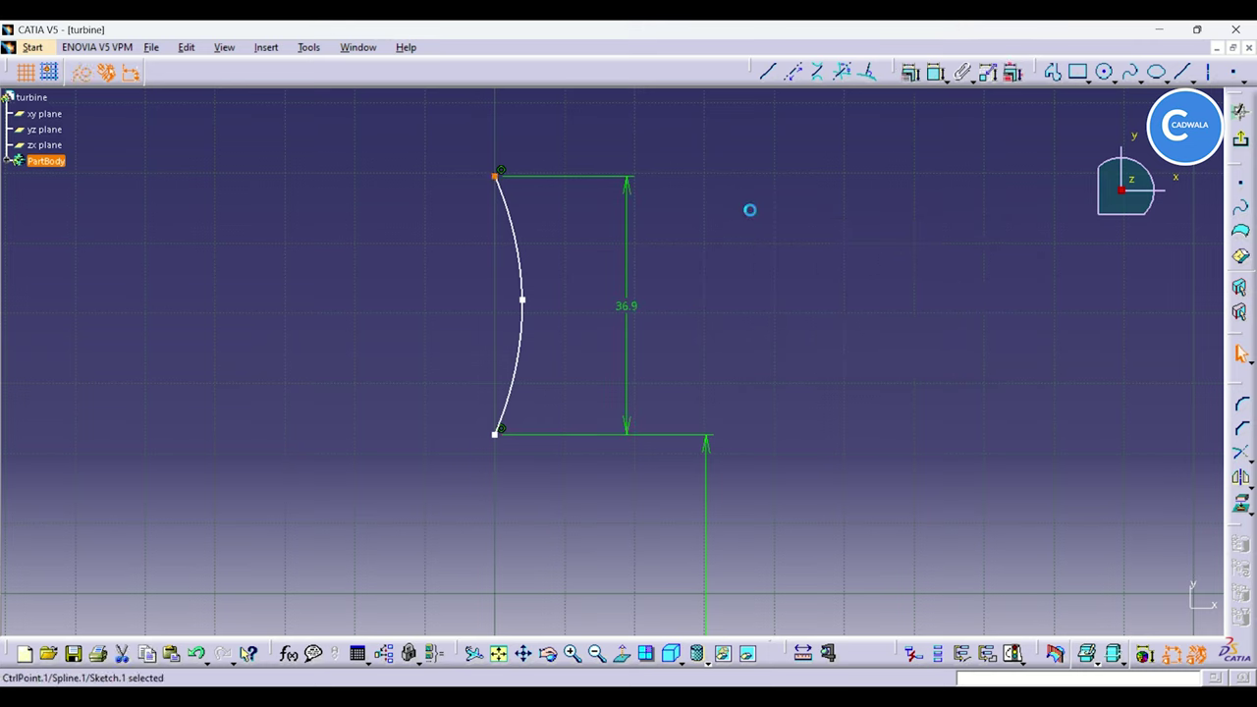
pyautogui.moveTo(525, 301); pyautogui.dragTo(520, 336)
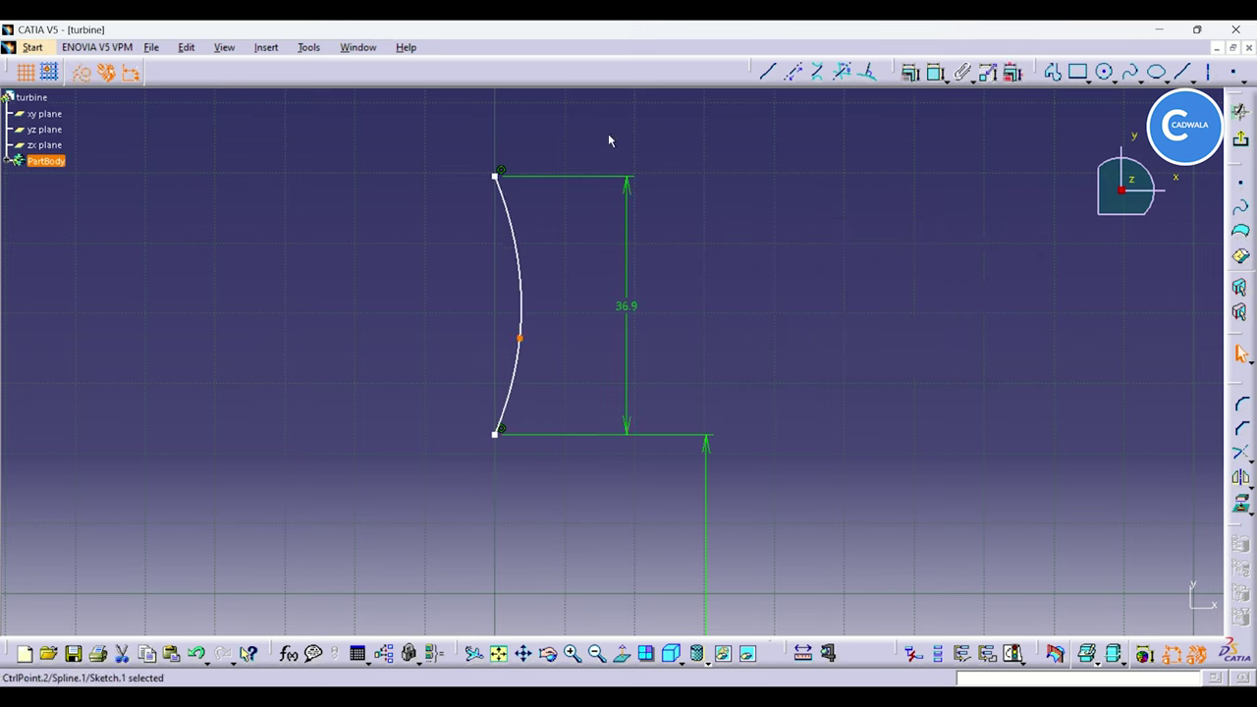
pyautogui.hotkey('ctrl', 'z')
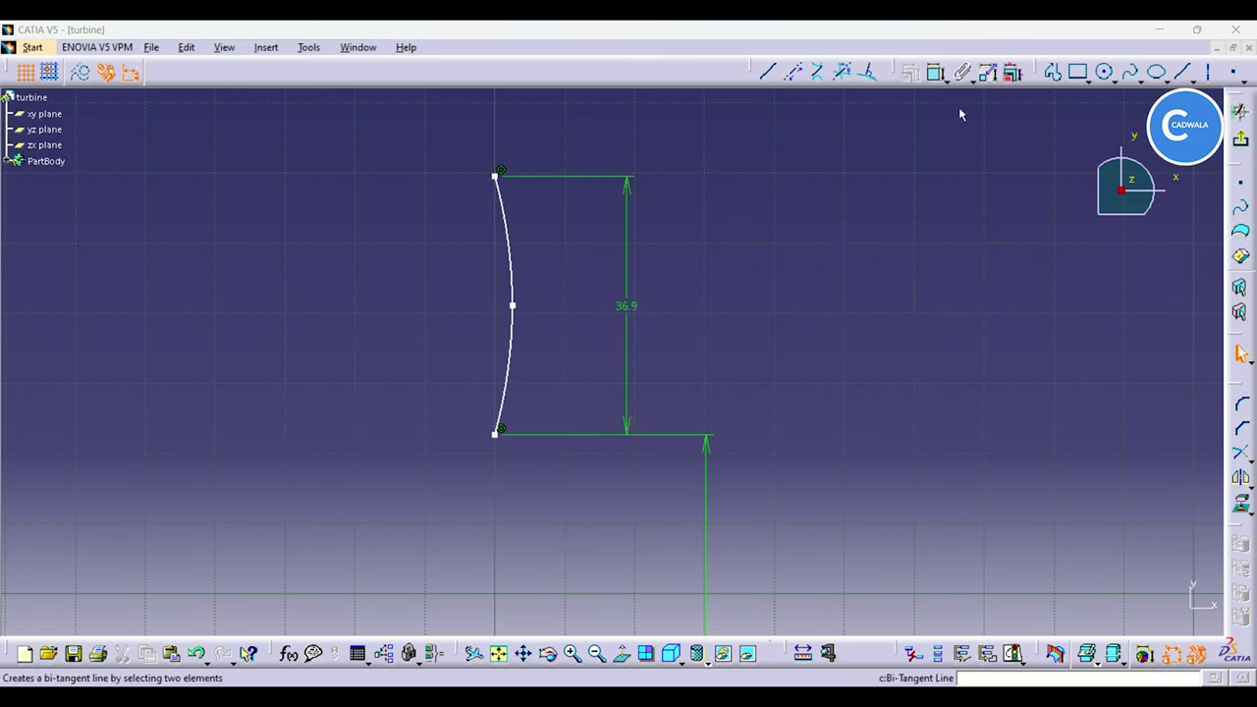
# Step: Sketch a second three-point spline between the first spline's endpoints, its middle point bowed outward to about 4.8 mm from the vertical axis
pyautogui.click(1130, 73)
pyautogui.click(497, 175)
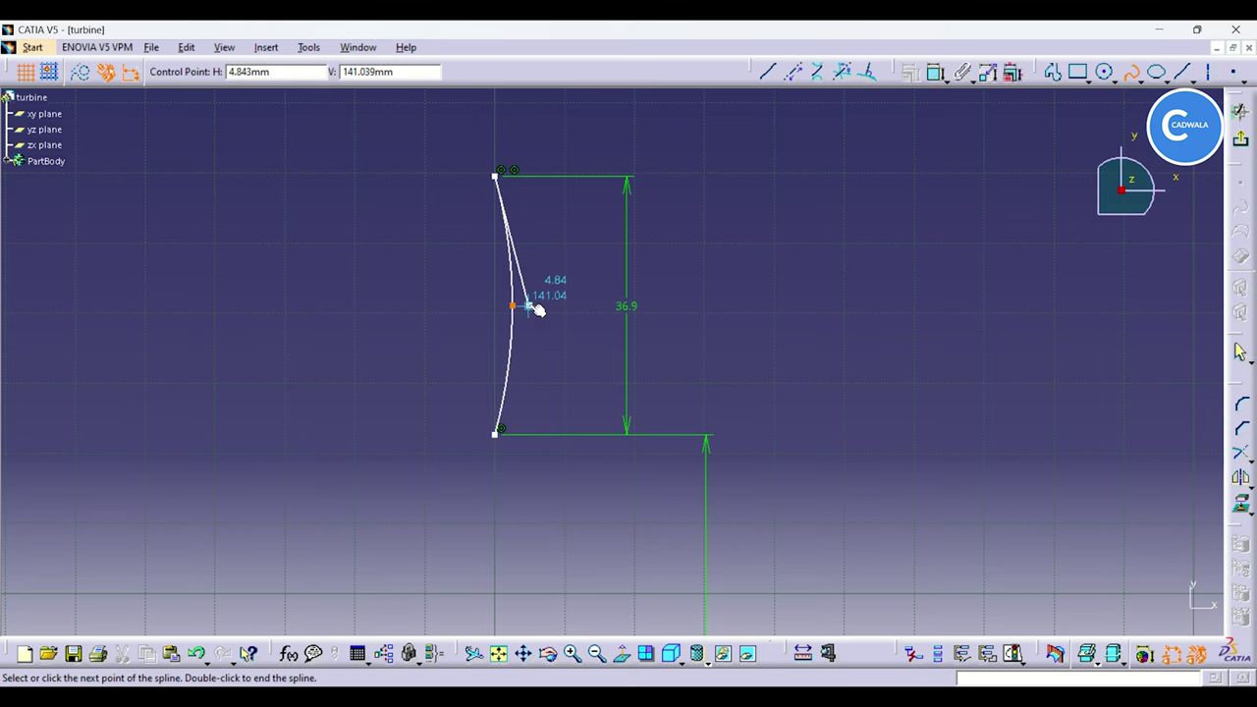
pyautogui.click(529, 307)
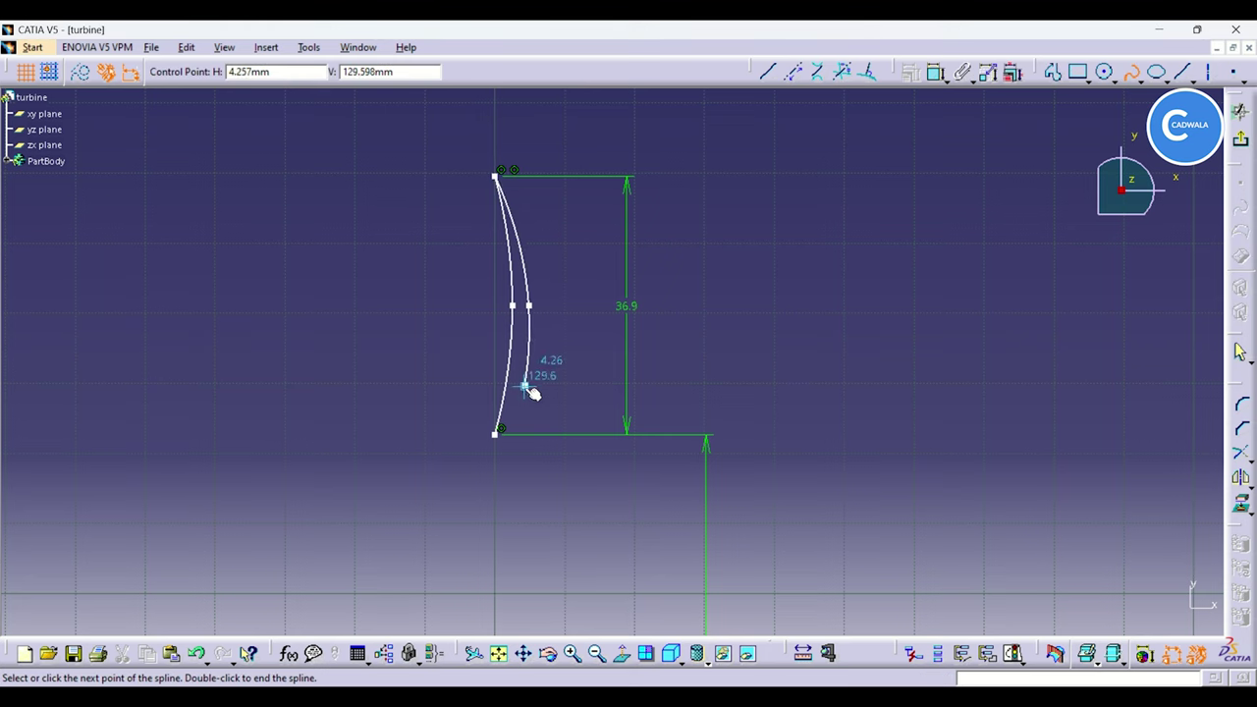
pyautogui.doubleClick(498, 434)
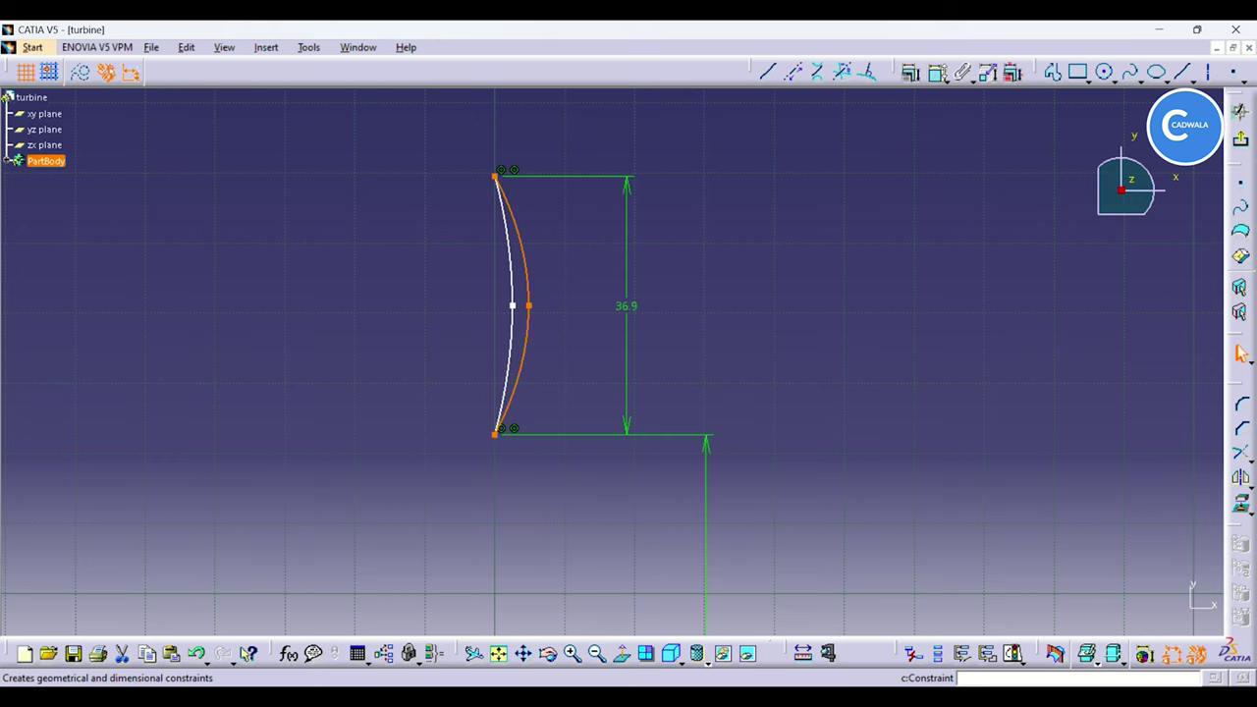
pyautogui.click(915, 134)
# Step: Dimension the horizontal gap between the two splines' middle control points and set it to 3 mm
pyautogui.click(934, 71)
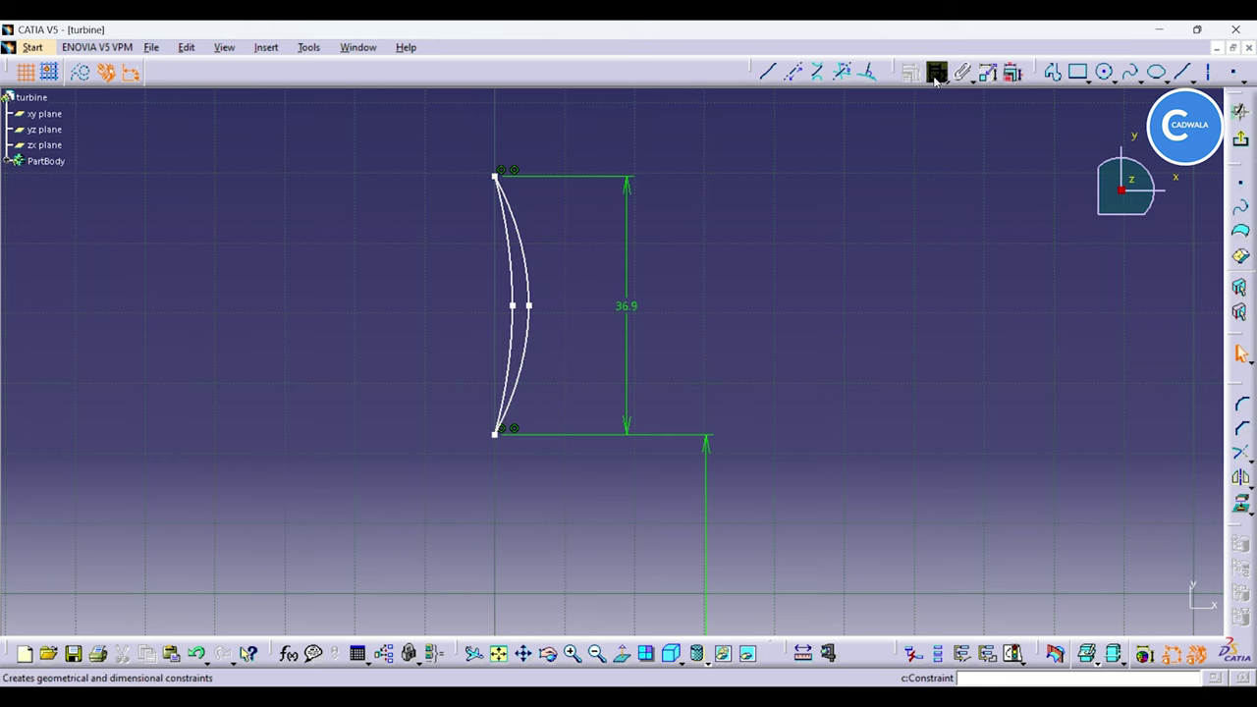
pyautogui.click(511, 306)
pyautogui.click(528, 299)
pyautogui.click(563, 144)
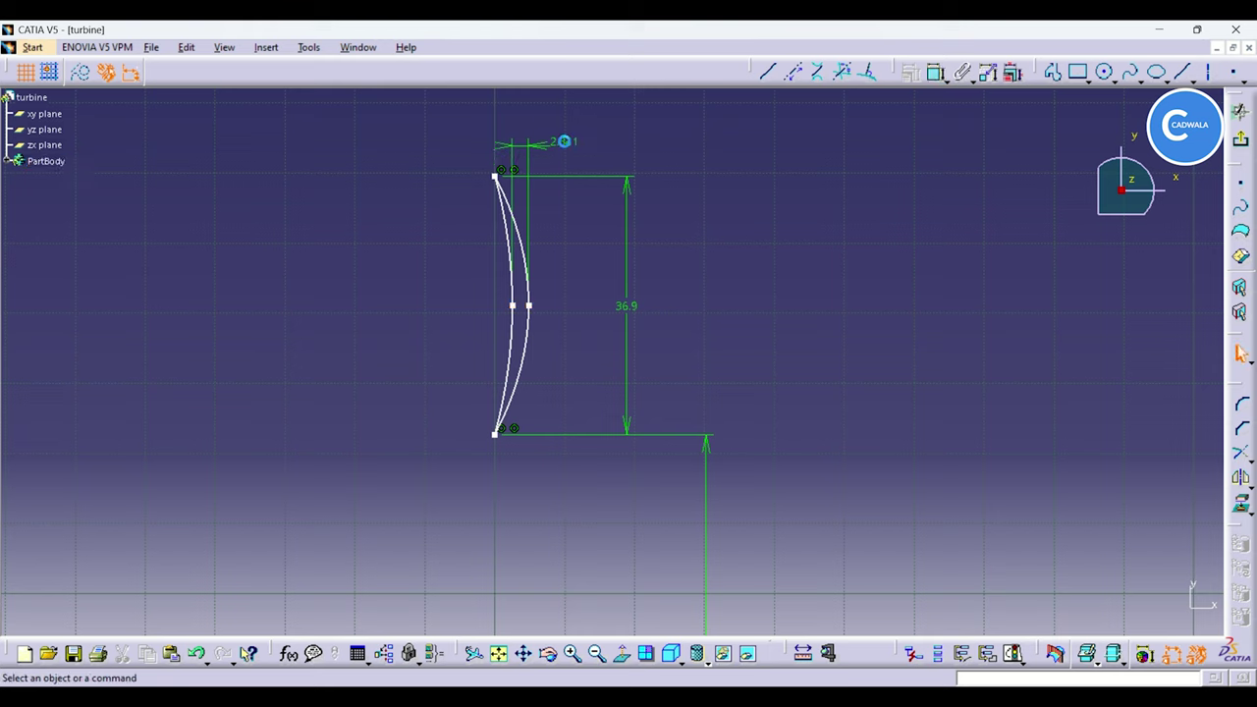
pyautogui.doubleClick(564, 145)
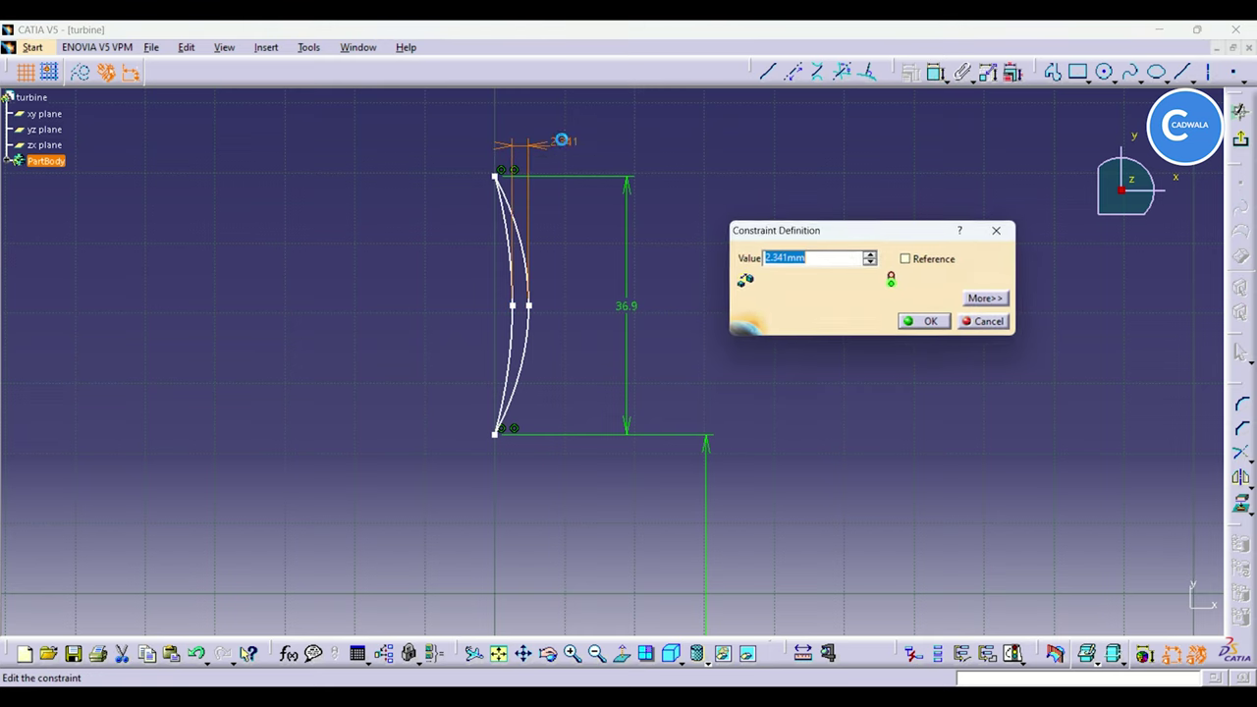
pyautogui.press('Return')
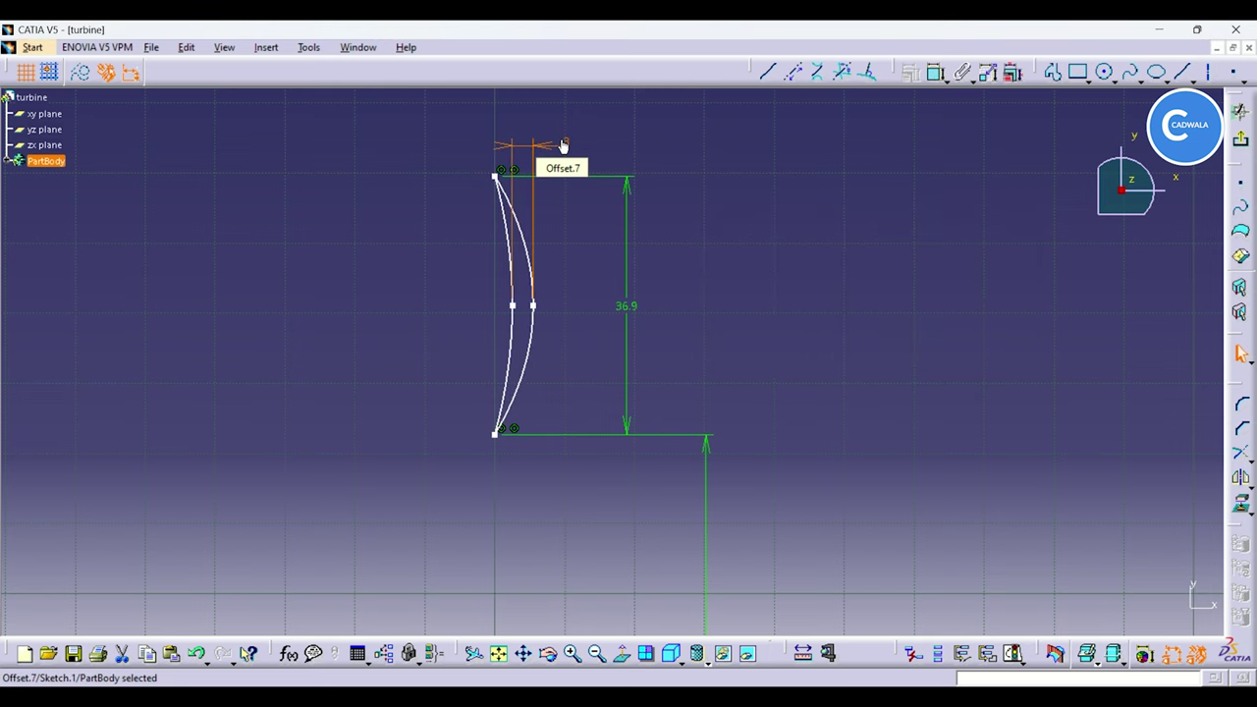
pyautogui.click(731, 289)
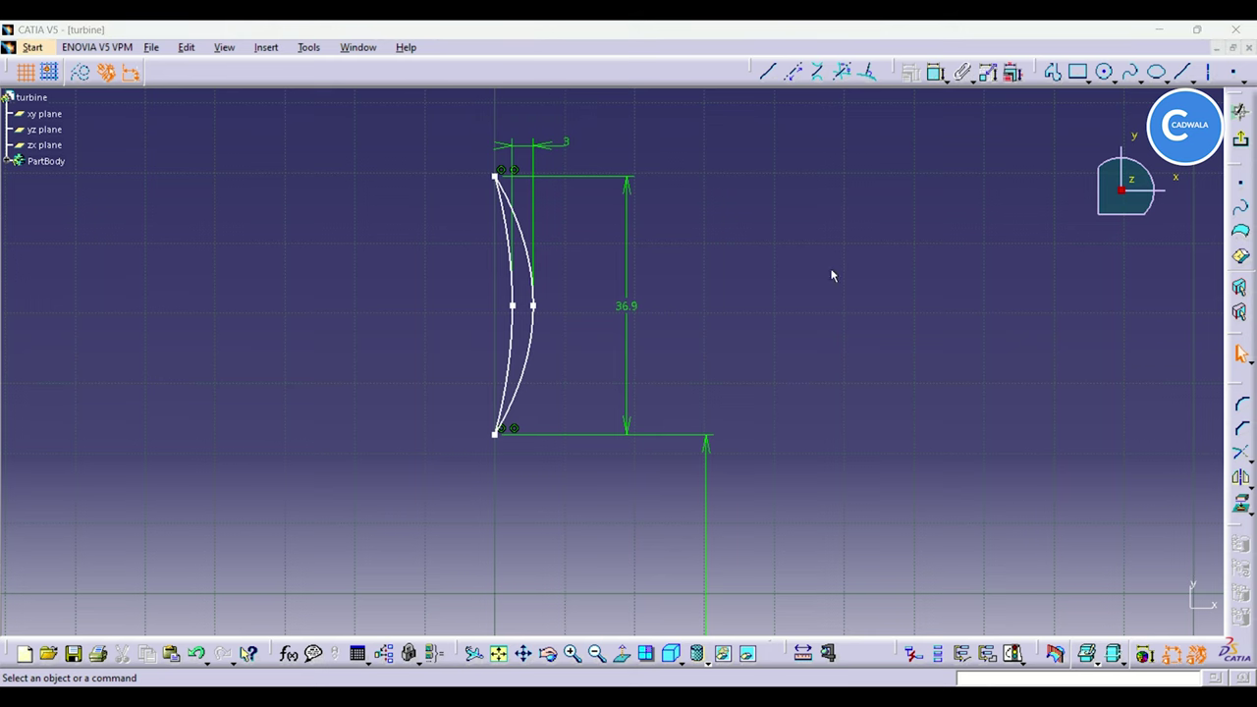
# Step: Exit the blade profile sketch and create a new plane offset 110 mm above the first offset plane
pyautogui.click(1139, 192)
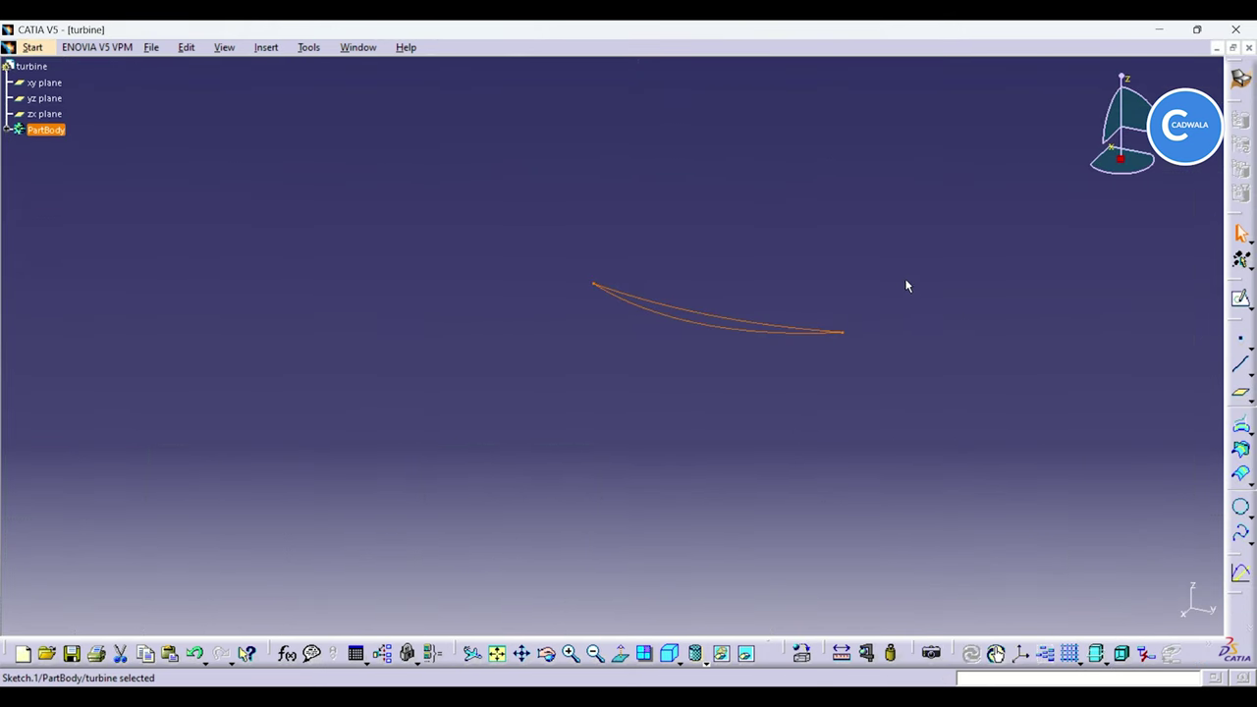
pyautogui.moveTo(909, 286); pyautogui.dragTo(918, 432, button='middle')
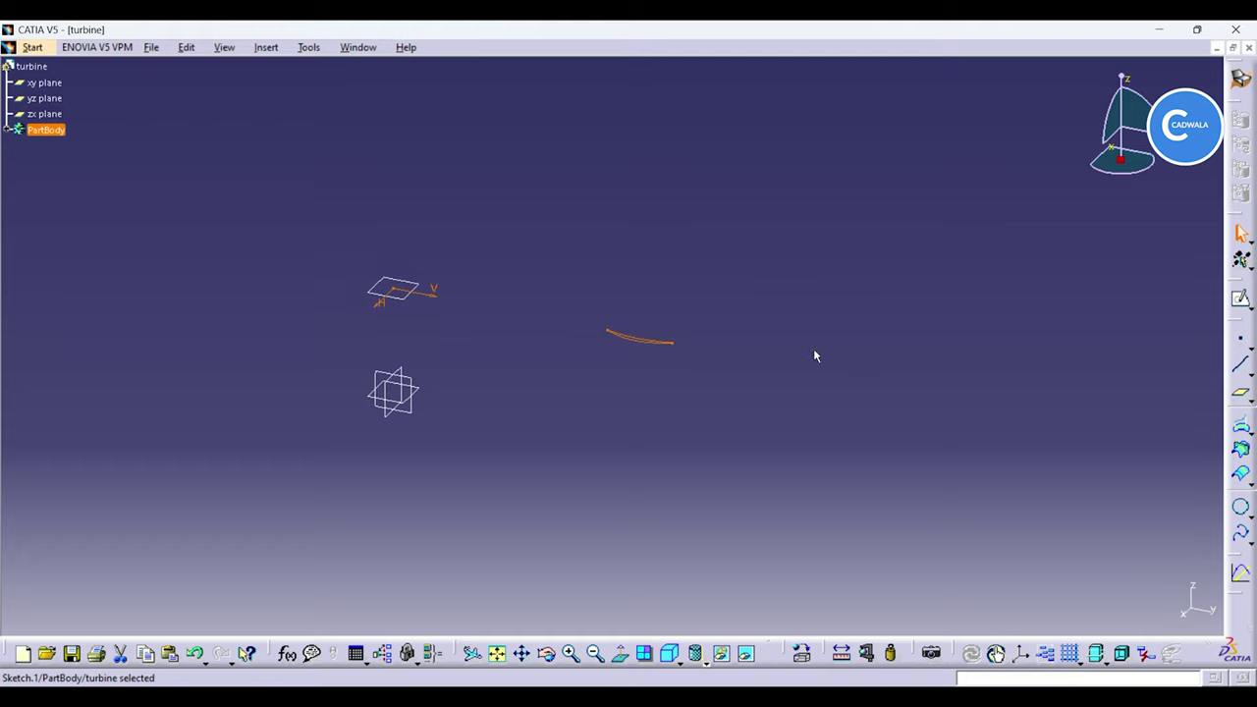
pyautogui.click(821, 273)
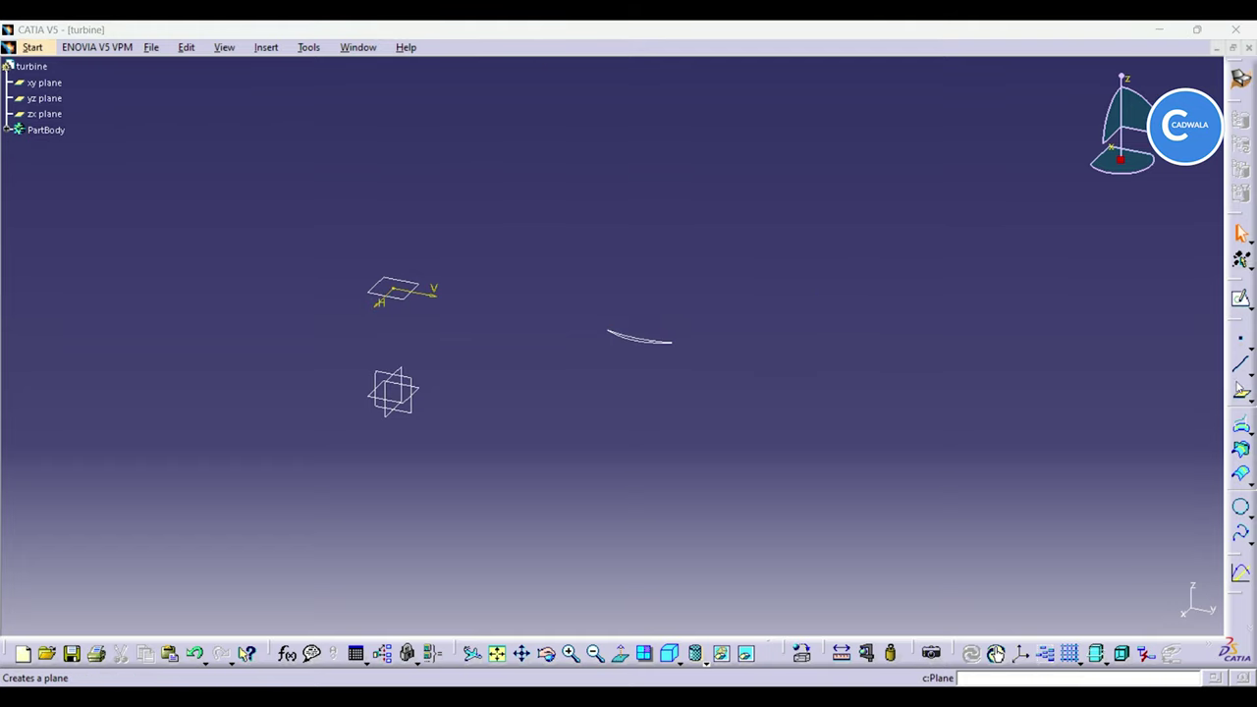
pyautogui.click(1240, 393)
pyautogui.click(394, 282)
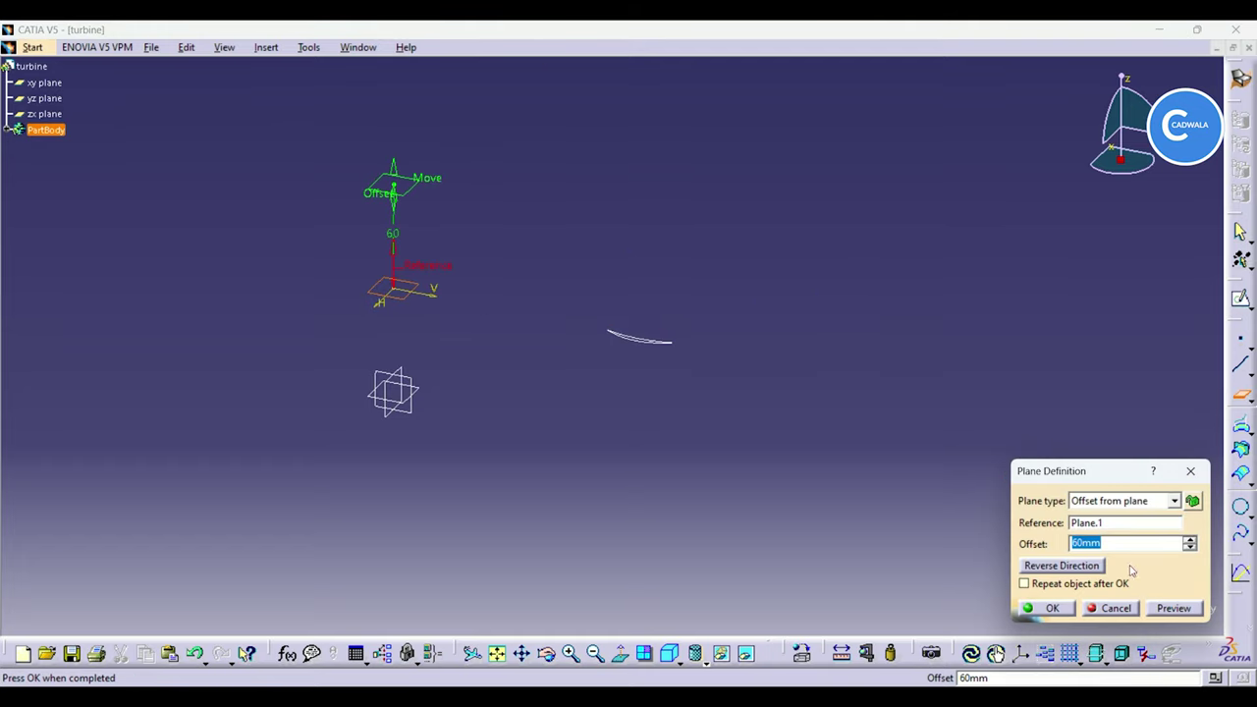
pyautogui.click(1051, 609)
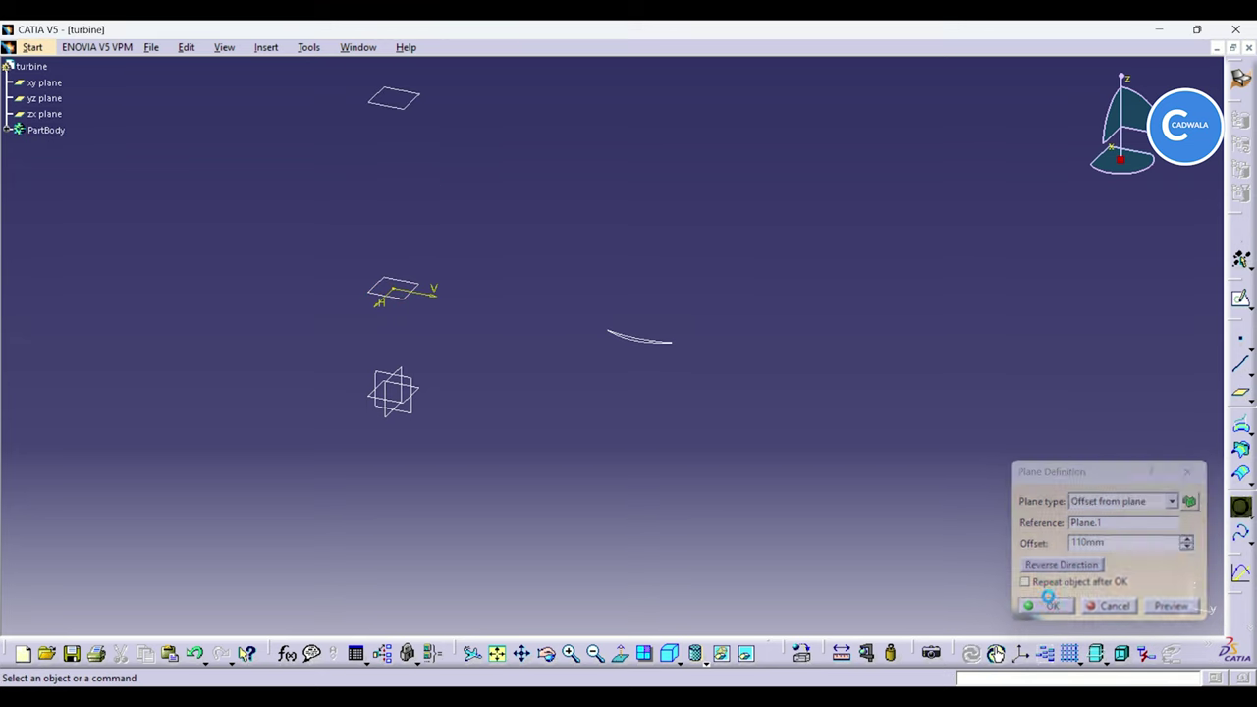
# Step: Open a new sketch on the 110 mm offset plane, looking straight at the first blade profile
pyautogui.click(417, 105)
pyautogui.click(1240, 302)
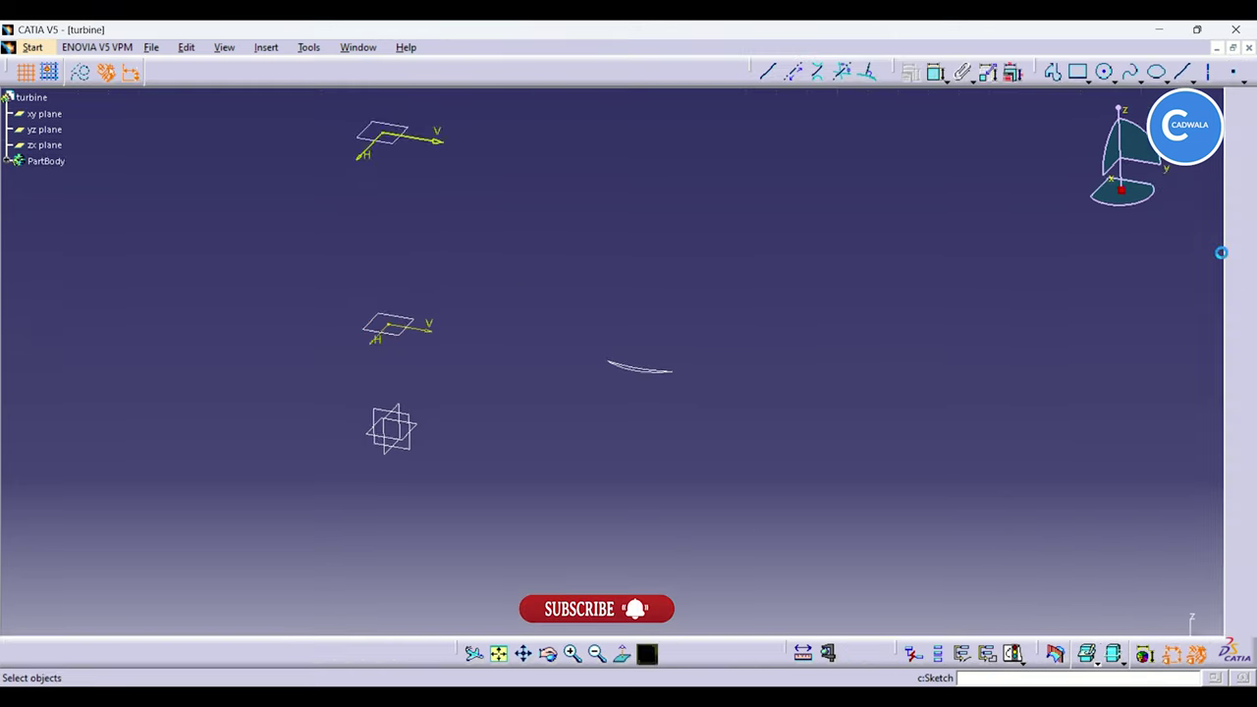
pyautogui.moveTo(790, 280); pyautogui.dragTo(811, 409, button='middle')
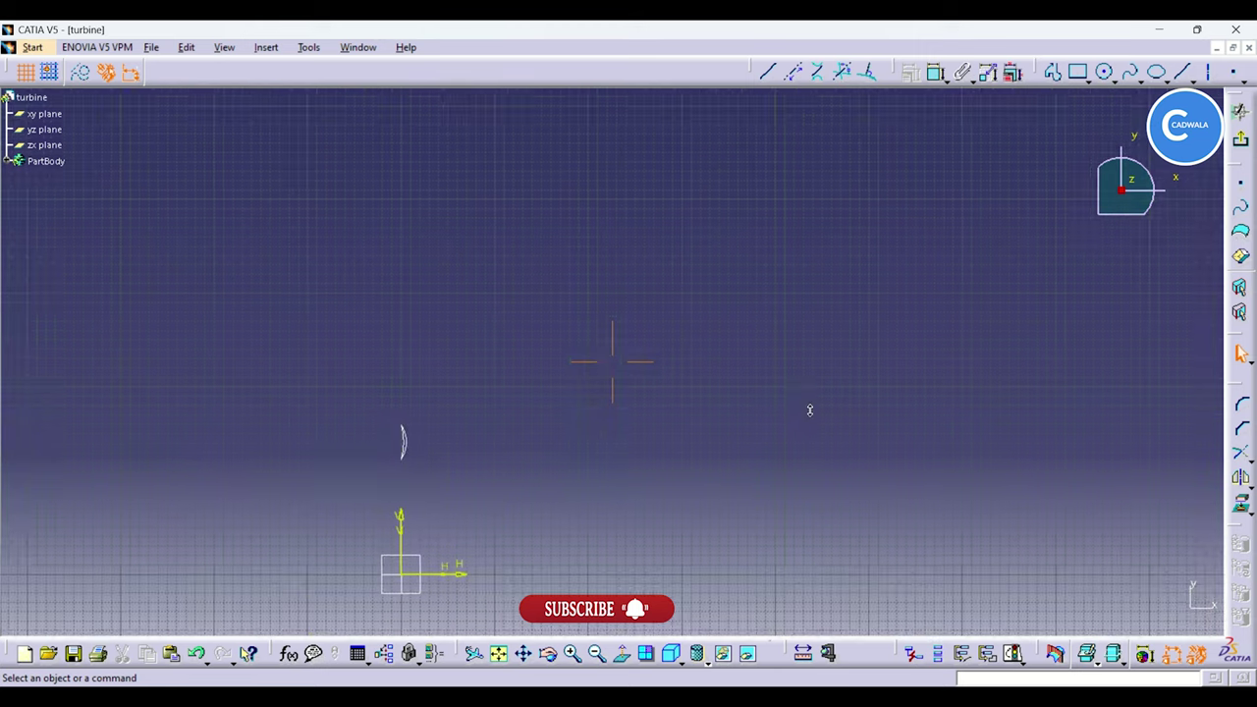
pyautogui.moveTo(634, 387); pyautogui.dragTo(872, 299, button='middle')
pyautogui.moveTo(775, 350); pyautogui.dragTo(806, 220, button='middle')
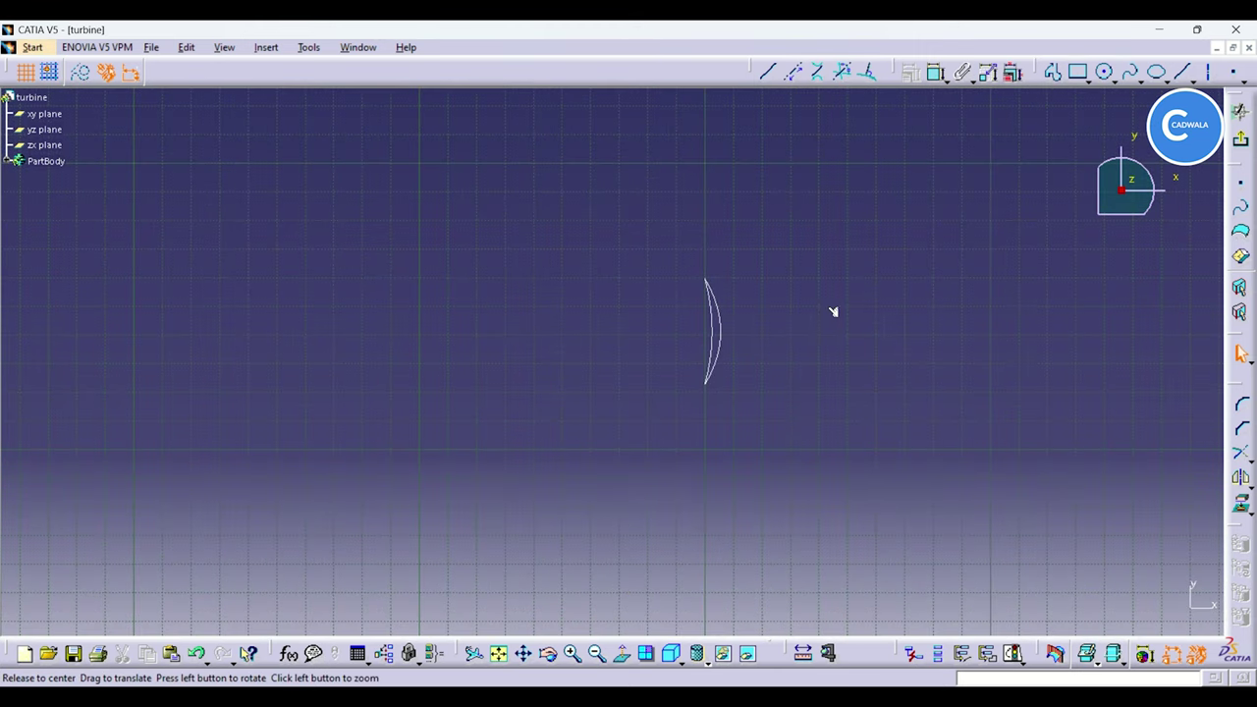
pyautogui.moveTo(833, 311)
pyautogui.mouseDown(button='middle')
pyautogui.moveTo(766, 257)
pyautogui.moveTo(777, 246)
pyautogui.mouseUp(button='middle')
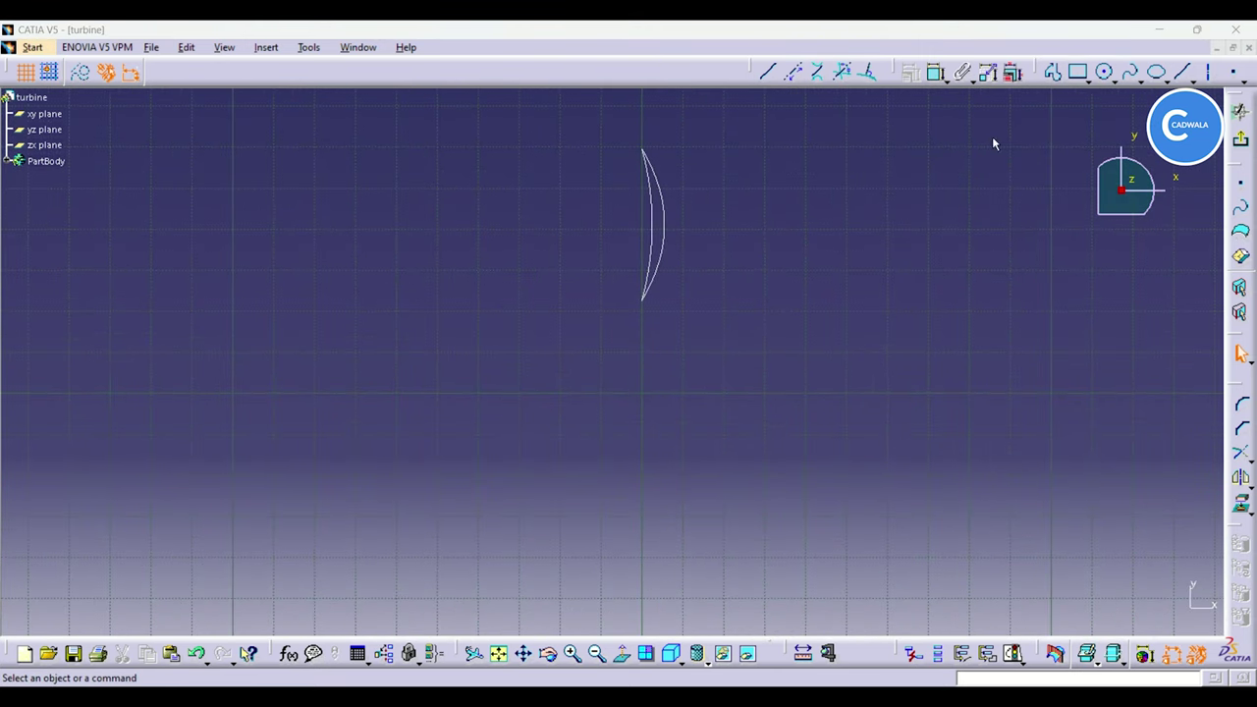
# Step: Sketch a three-point spline starting on the vertical axis about 123 mm above the origin and curving up and outward to about 21 mm from the axis
pyautogui.click(1138, 79)
pyautogui.click(1131, 72)
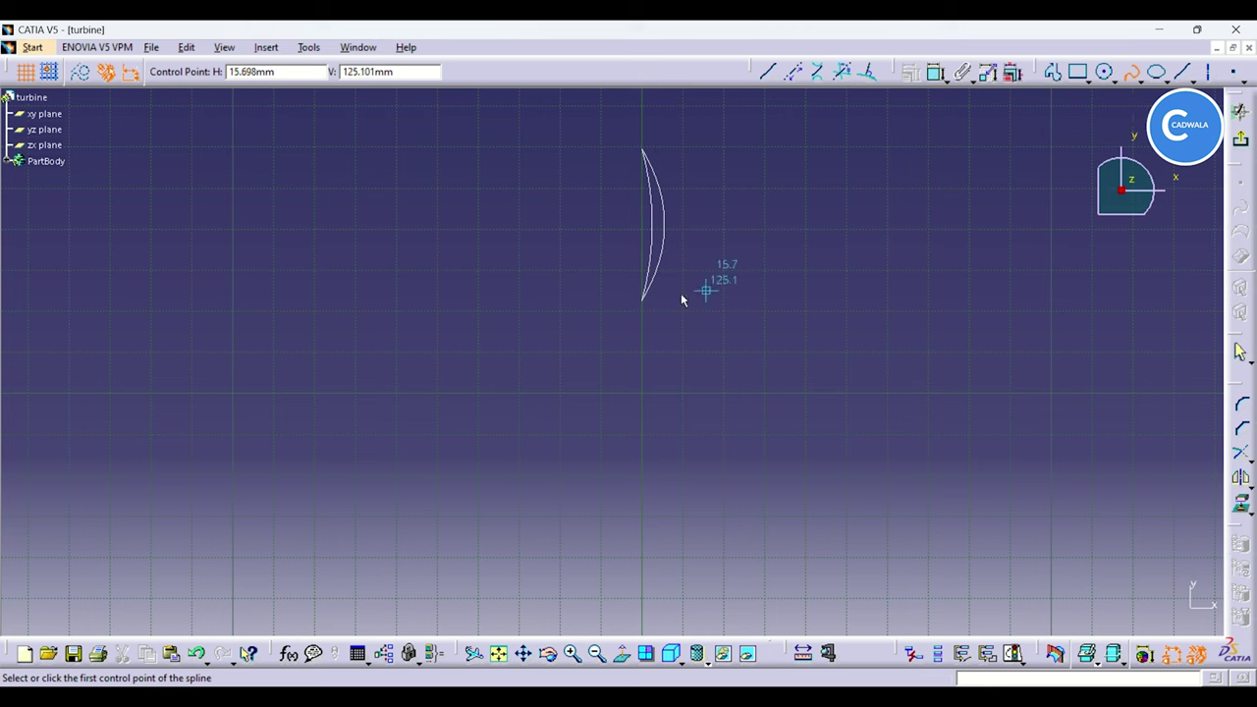
pyautogui.click(643, 298)
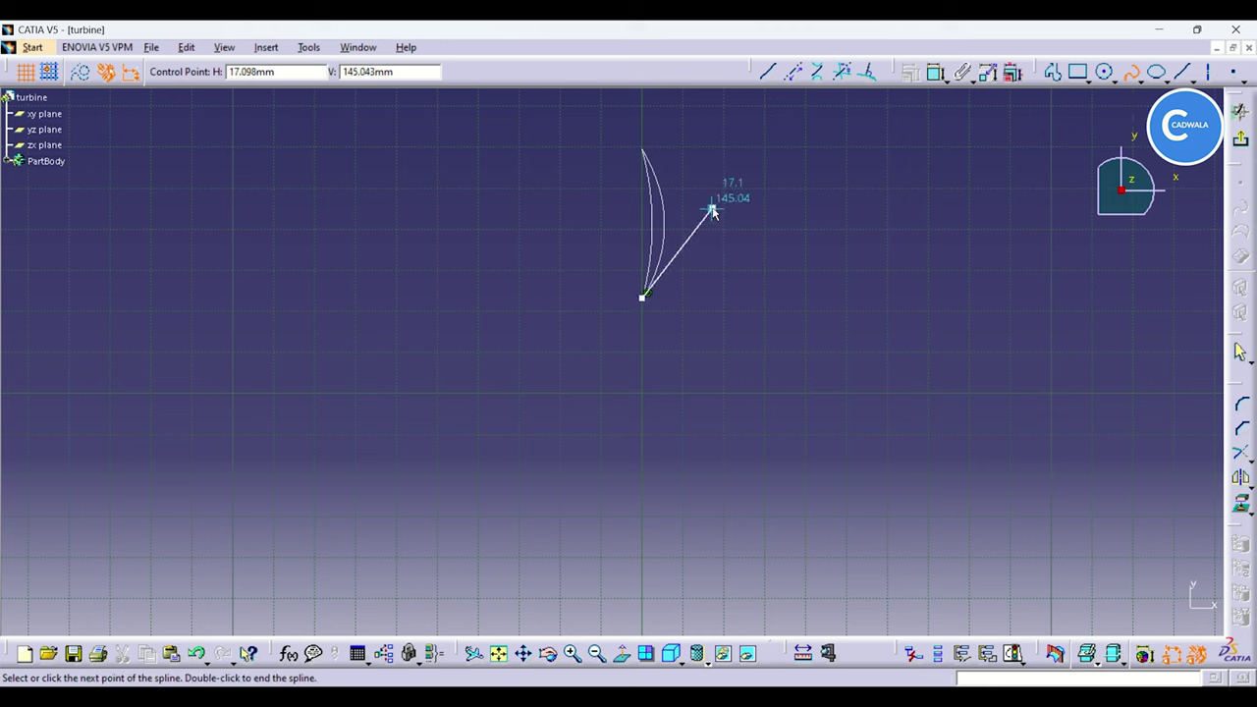
pyautogui.click(710, 230)
pyautogui.click(727, 157)
pyautogui.click(1132, 73)
pyautogui.click(860, 228)
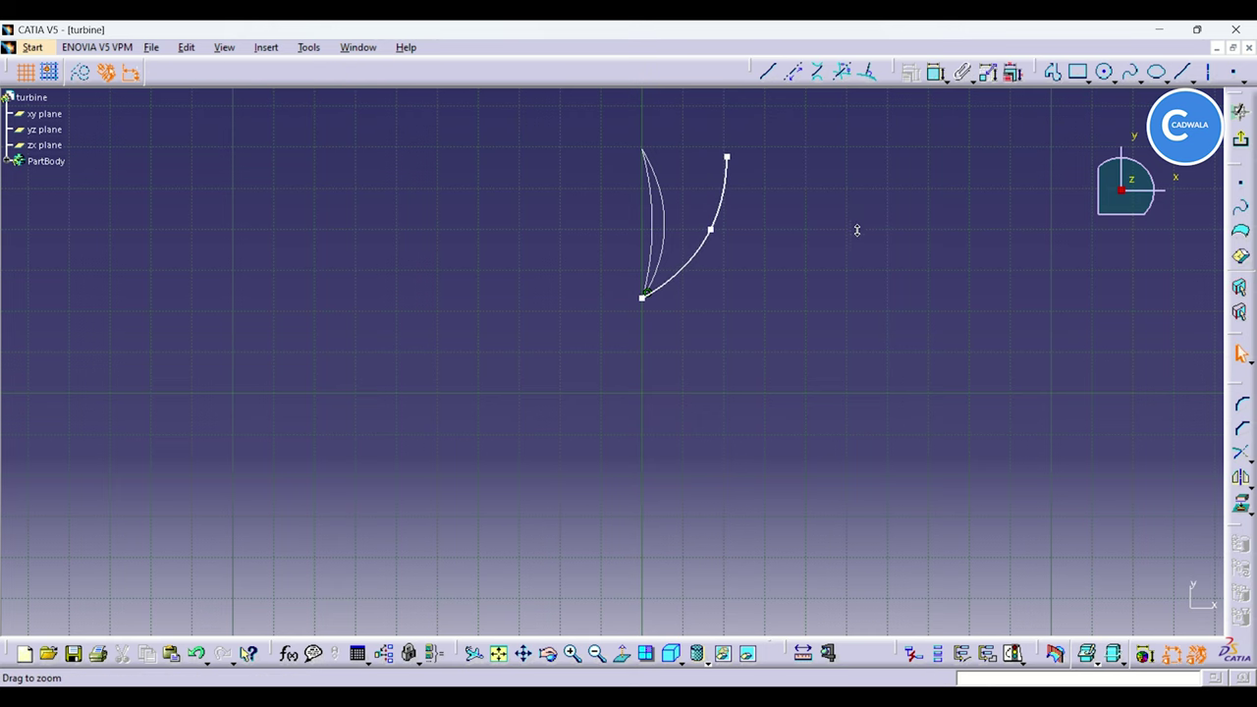
# Step: Dimension the new spline's lower endpoint from the origin and set the distance to 128.6 mm
pyautogui.keyDown('ctrl'); pyautogui.moveTo(856, 230); pyautogui.dragTo(853, 307, button='middle'); pyautogui.keyUp('ctrl')
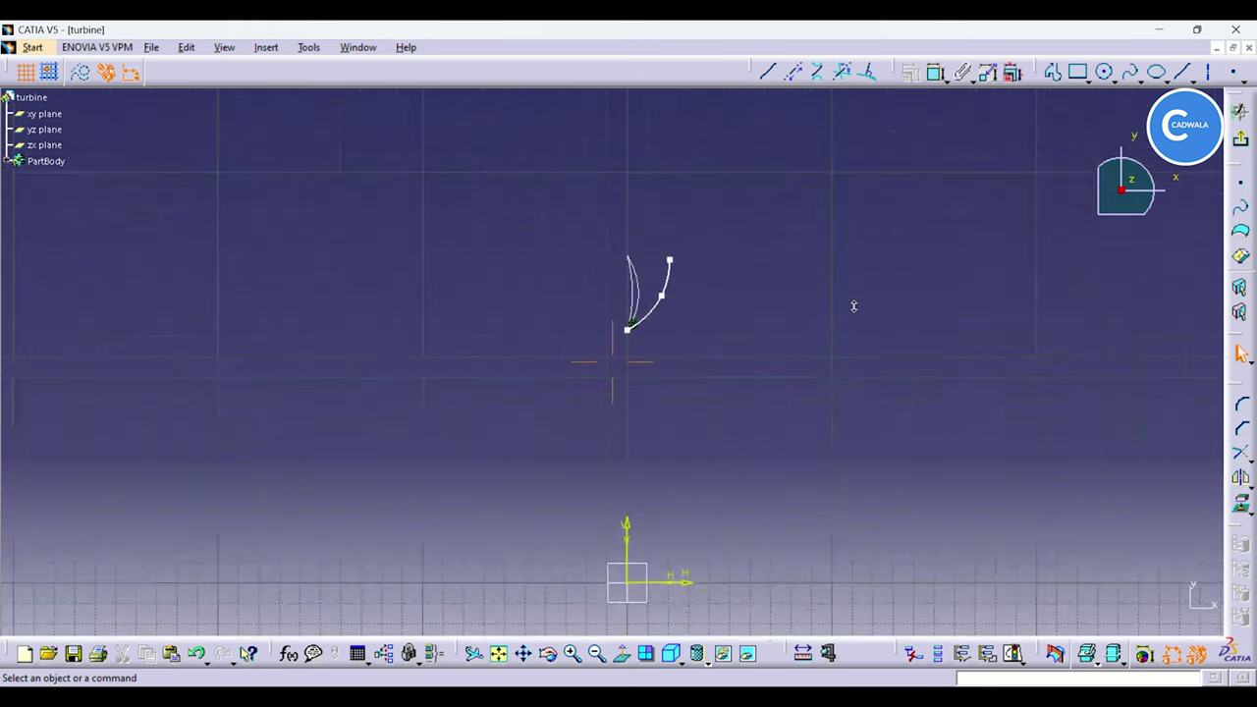
pyautogui.click(937, 72)
pyautogui.click(627, 330)
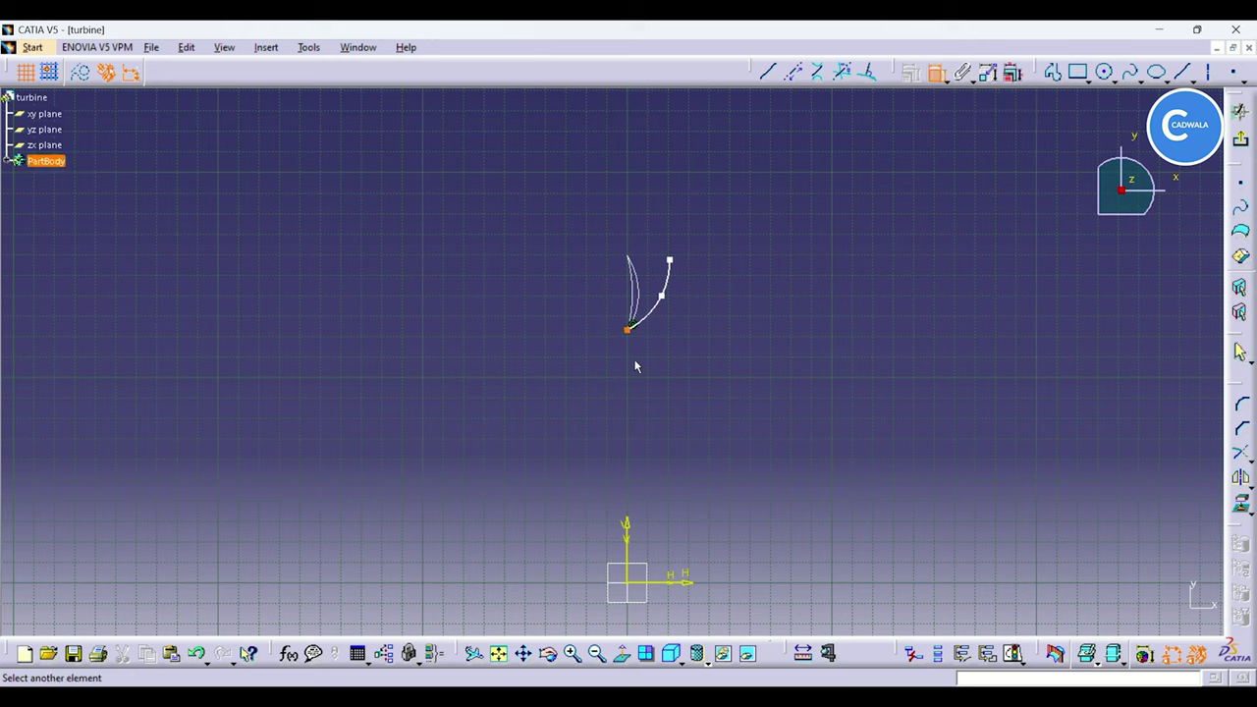
pyautogui.click(633, 587)
pyautogui.click(686, 462)
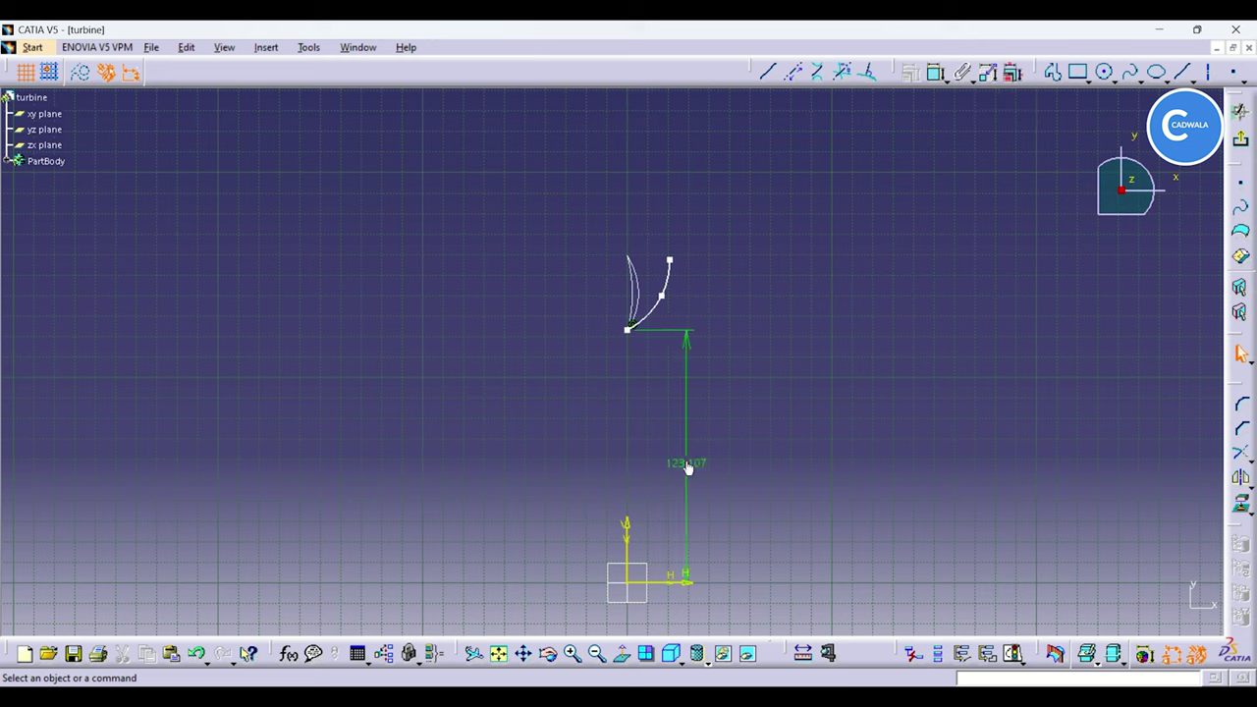
pyautogui.doubleClick(694, 465)
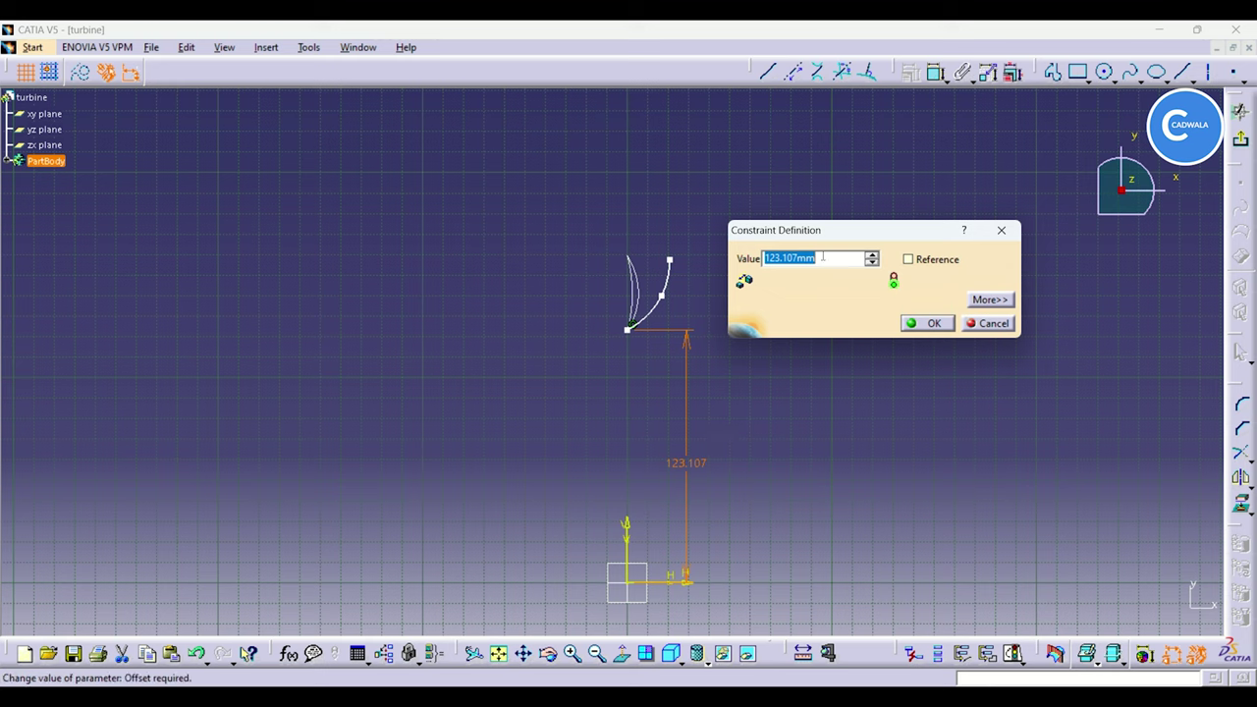
pyautogui.write('128')
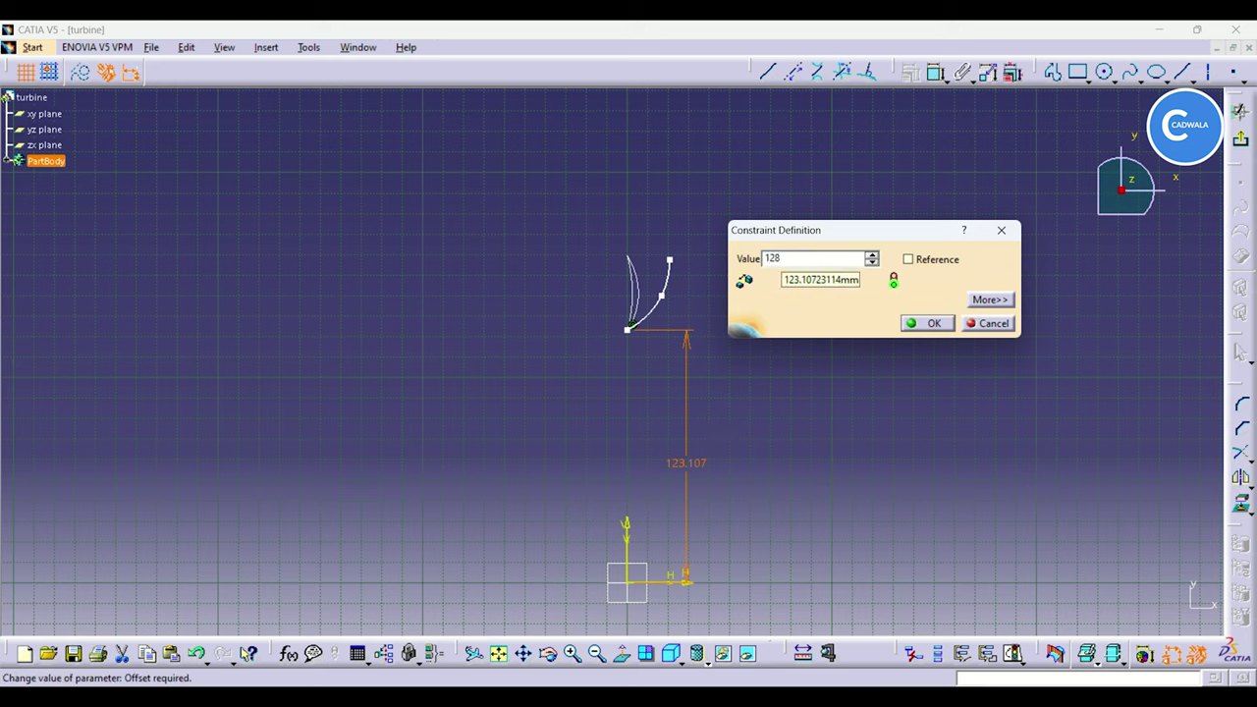
pyautogui.write('.6')
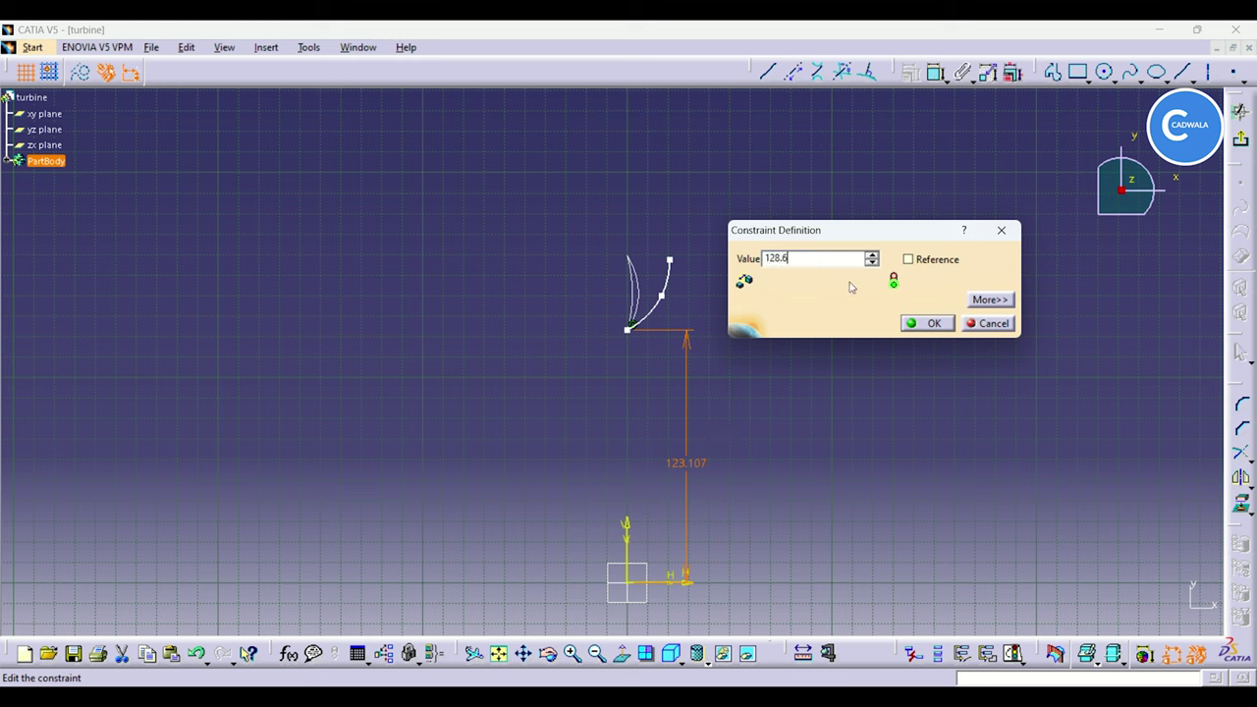
pyautogui.click(933, 323)
# Step: Add a vertical dimension between the two endpoints of the new spline and set it to 32.5 mm
pyautogui.moveTo(781, 319)
pyautogui.mouseDown(button='middle')
pyautogui.moveTo(794, 243)
pyautogui.moveTo(735, 351)
pyautogui.moveTo(737, 303)
pyautogui.mouseUp(button='middle')
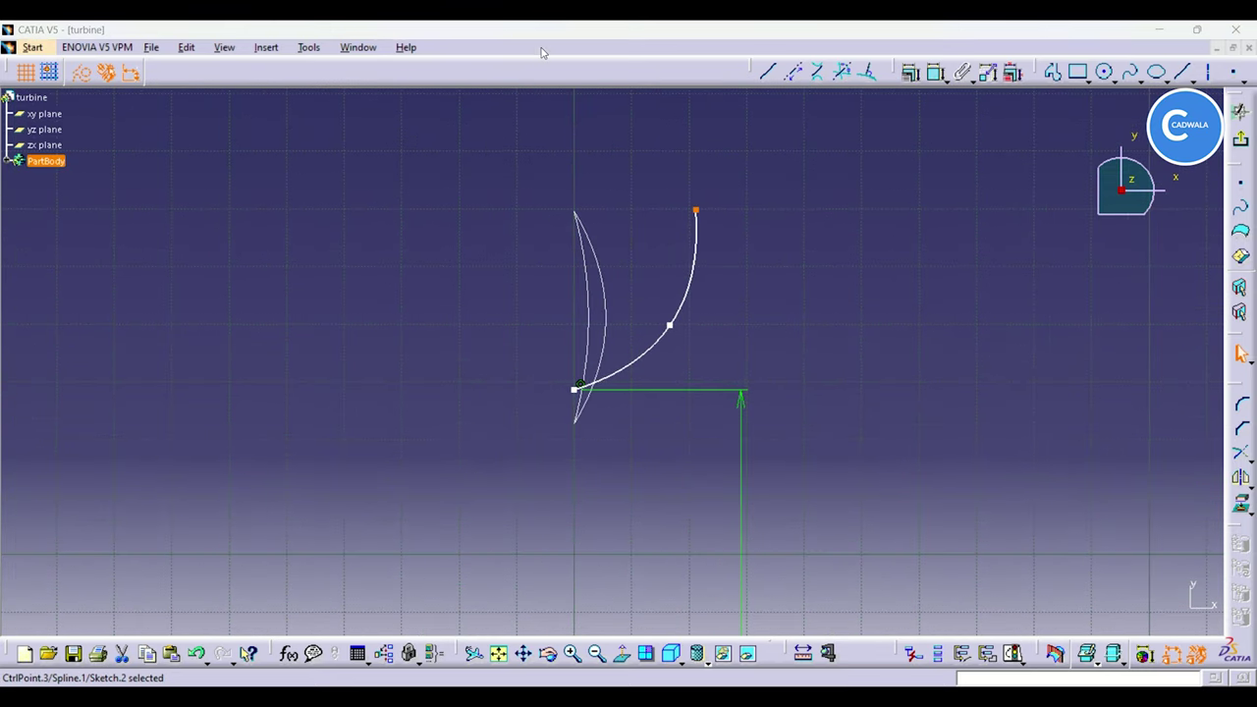
pyautogui.click(537, 94)
pyautogui.click(699, 214)
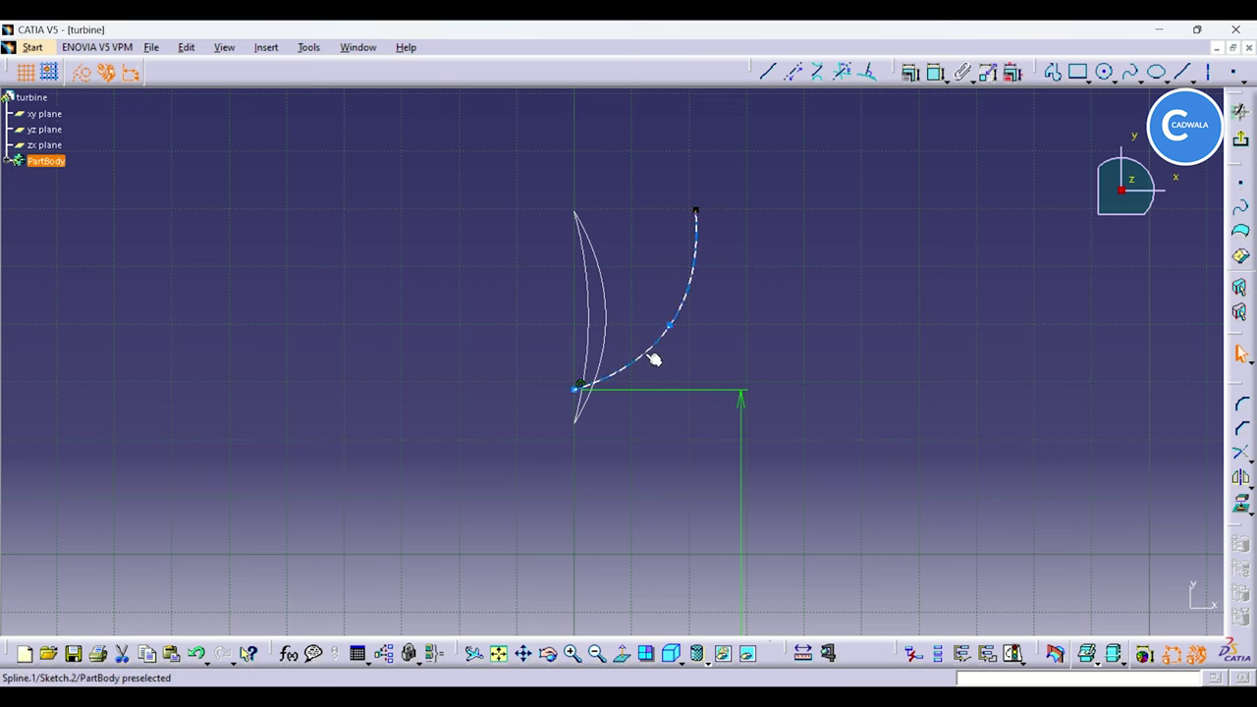
pyautogui.keyDown('ctrl'); pyautogui.click(574, 391); pyautogui.keyUp('ctrl')
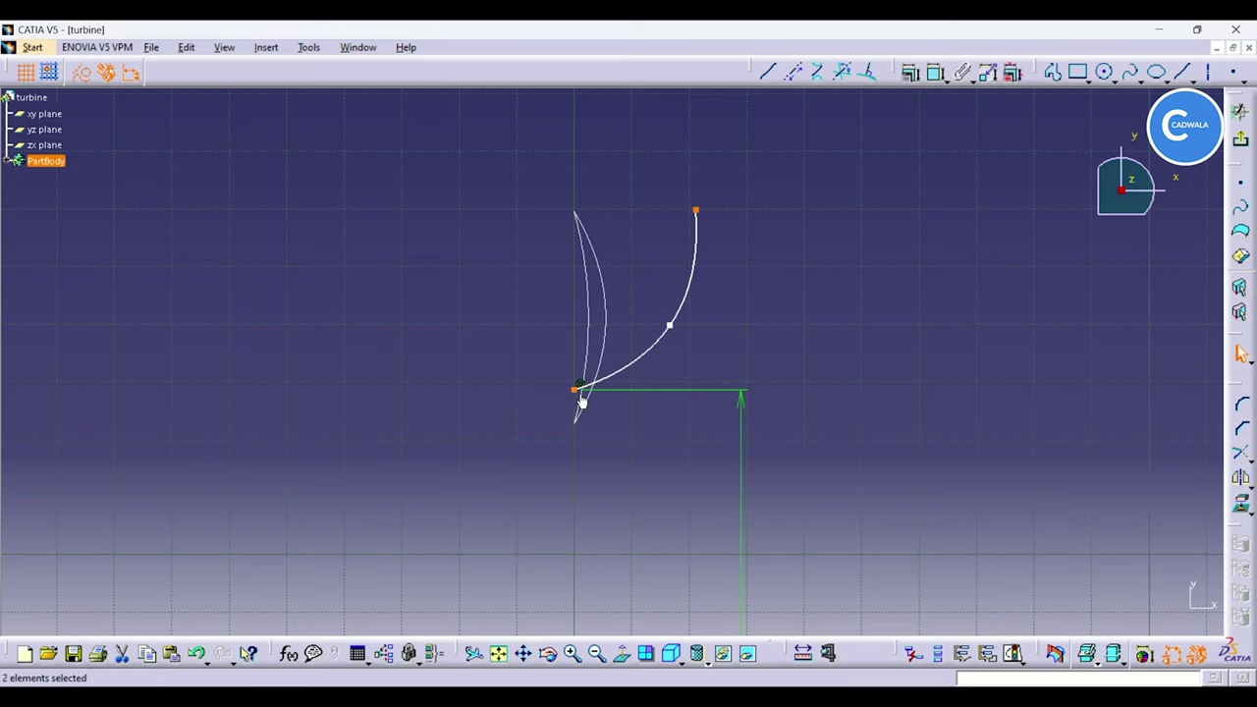
pyautogui.rightClick(578, 395)
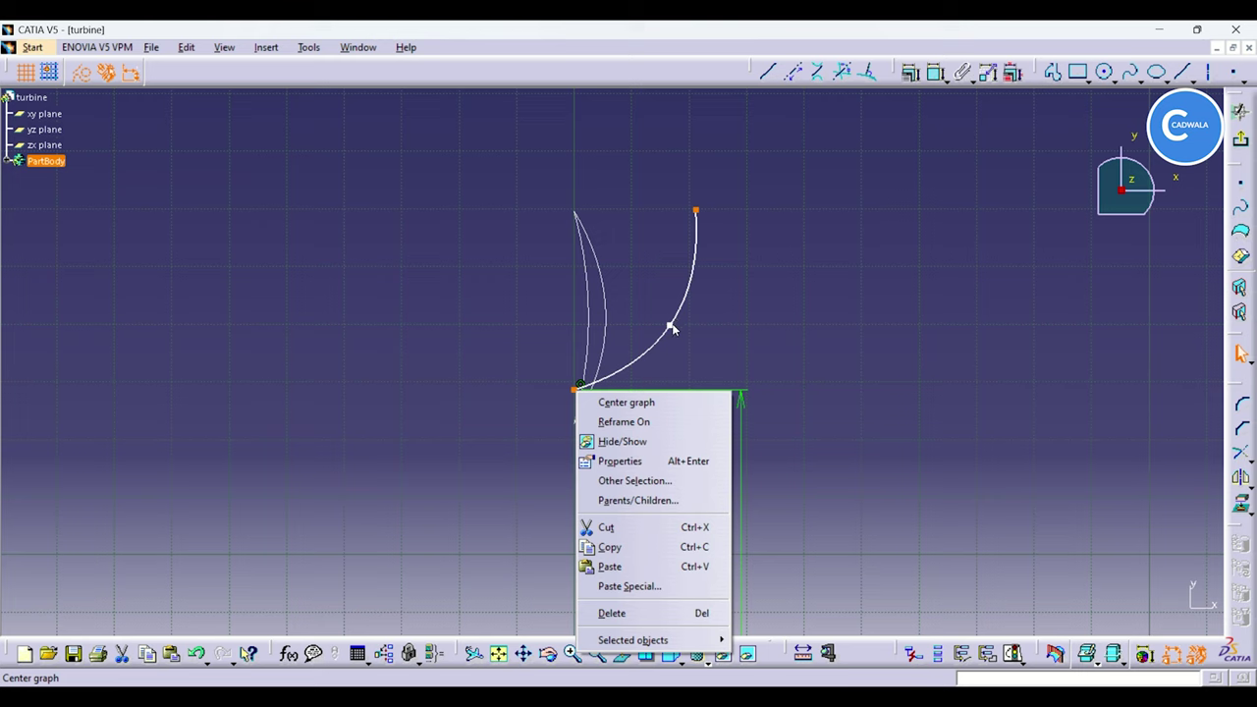
pyautogui.click(536, 45)
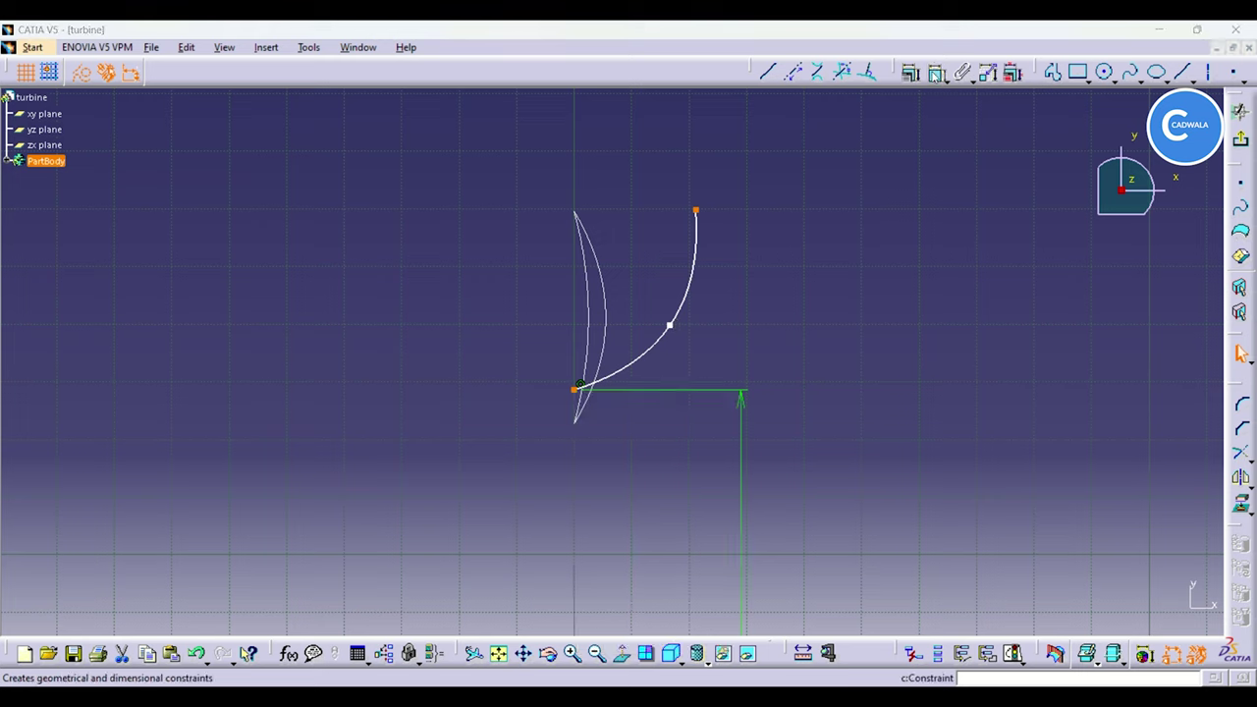
pyautogui.click(933, 77)
pyautogui.click(579, 385)
pyautogui.click(696, 210)
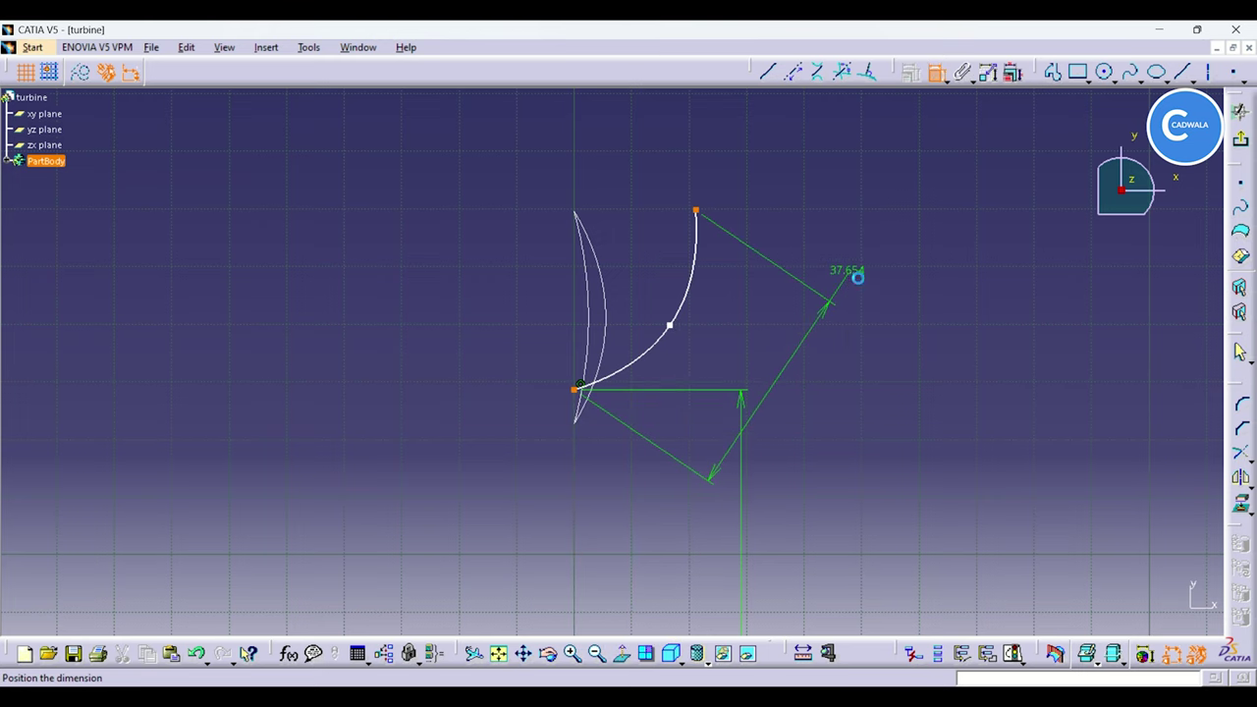
pyautogui.rightClick(848, 273)
pyautogui.click(899, 337)
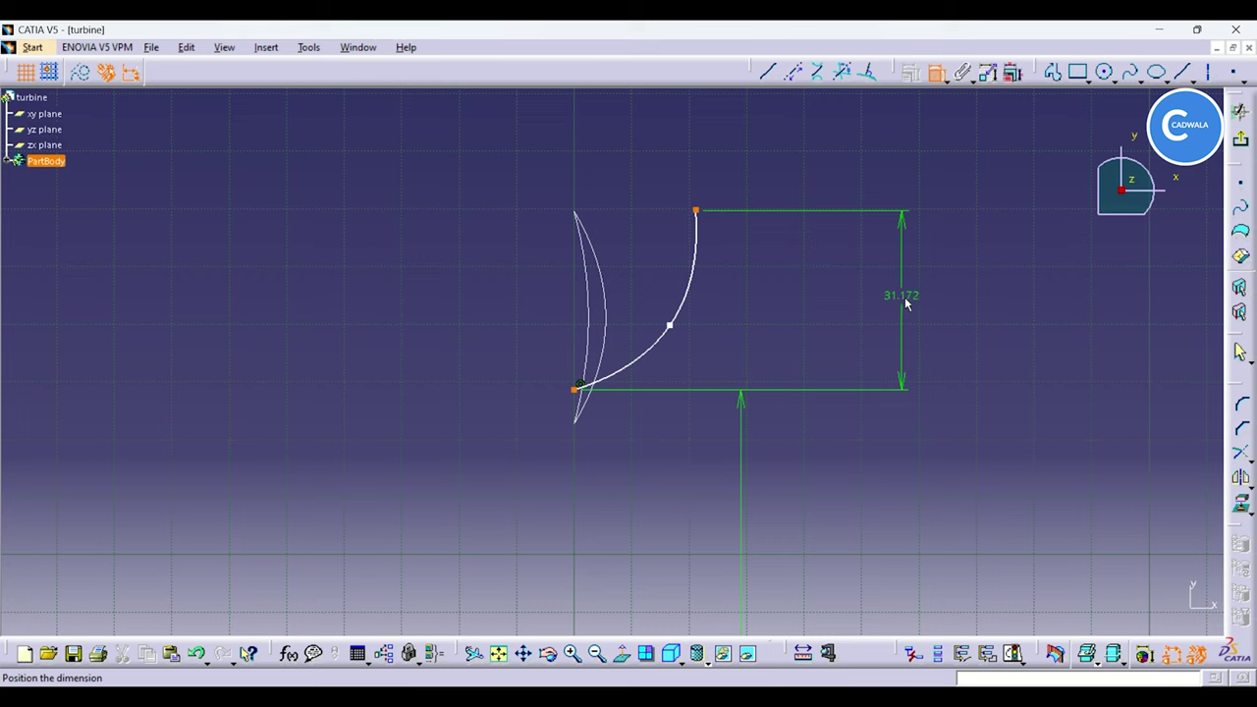
pyautogui.click(905, 305)
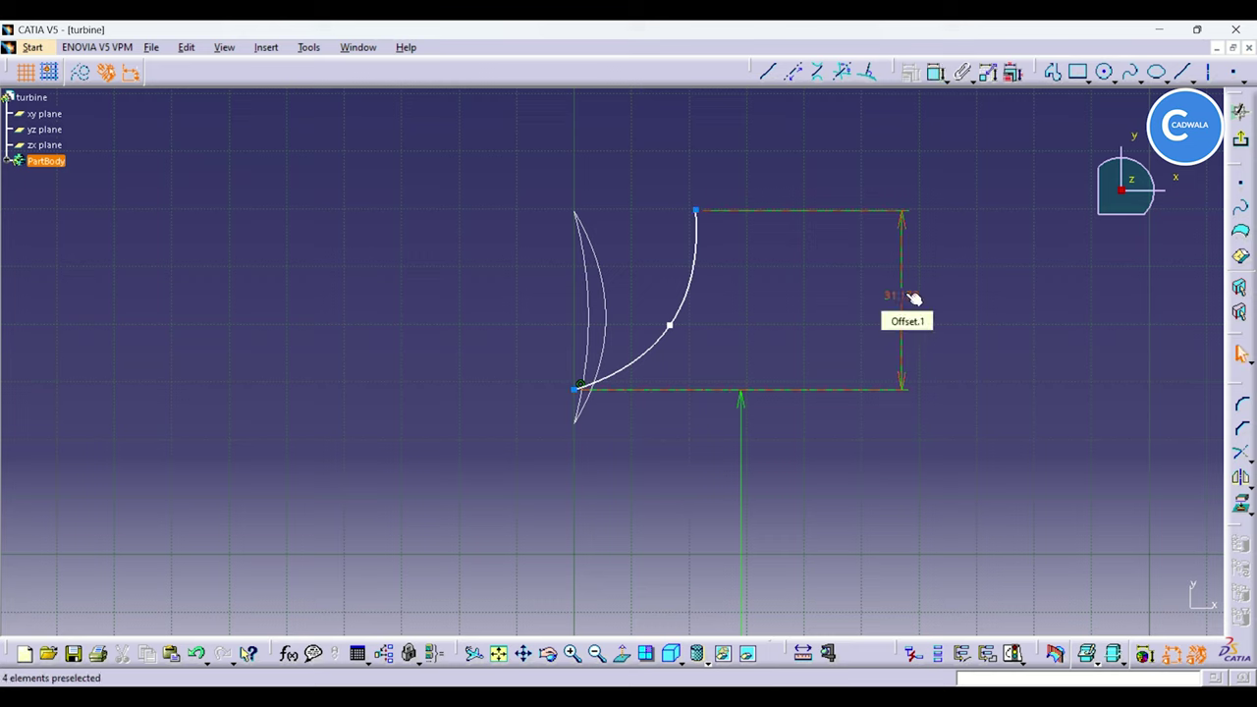
pyautogui.doubleClick(900, 294)
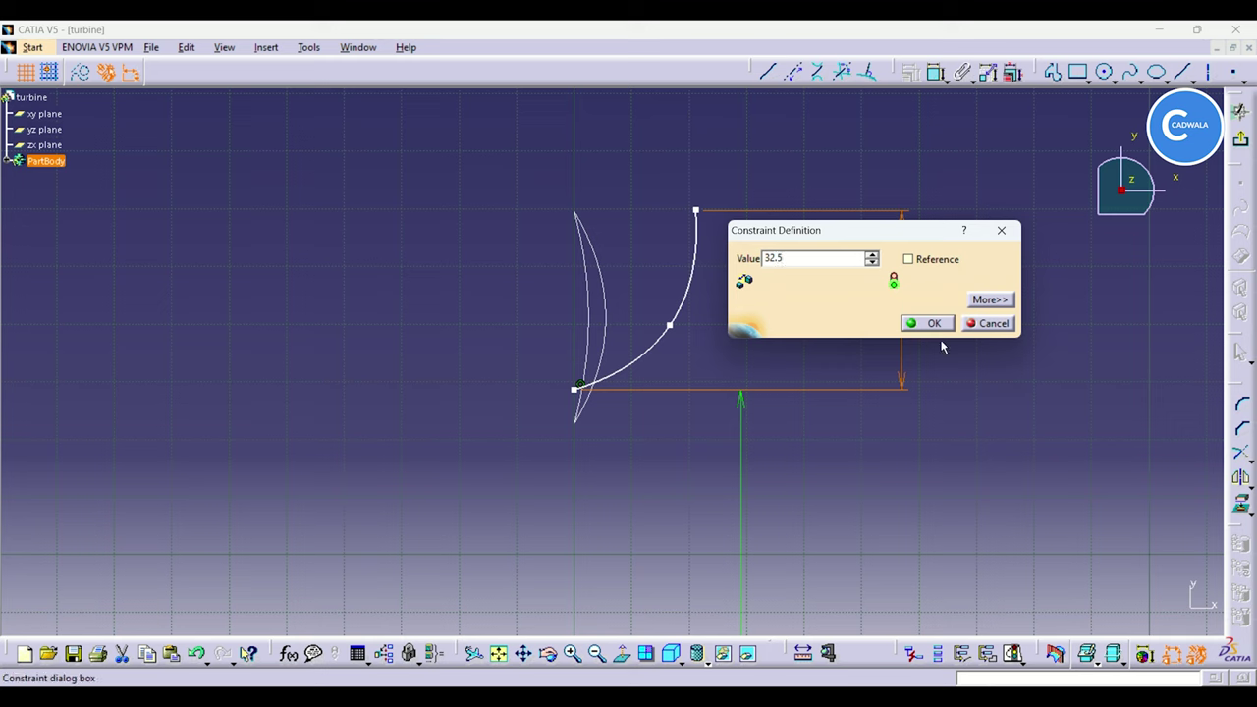
pyautogui.click(933, 324)
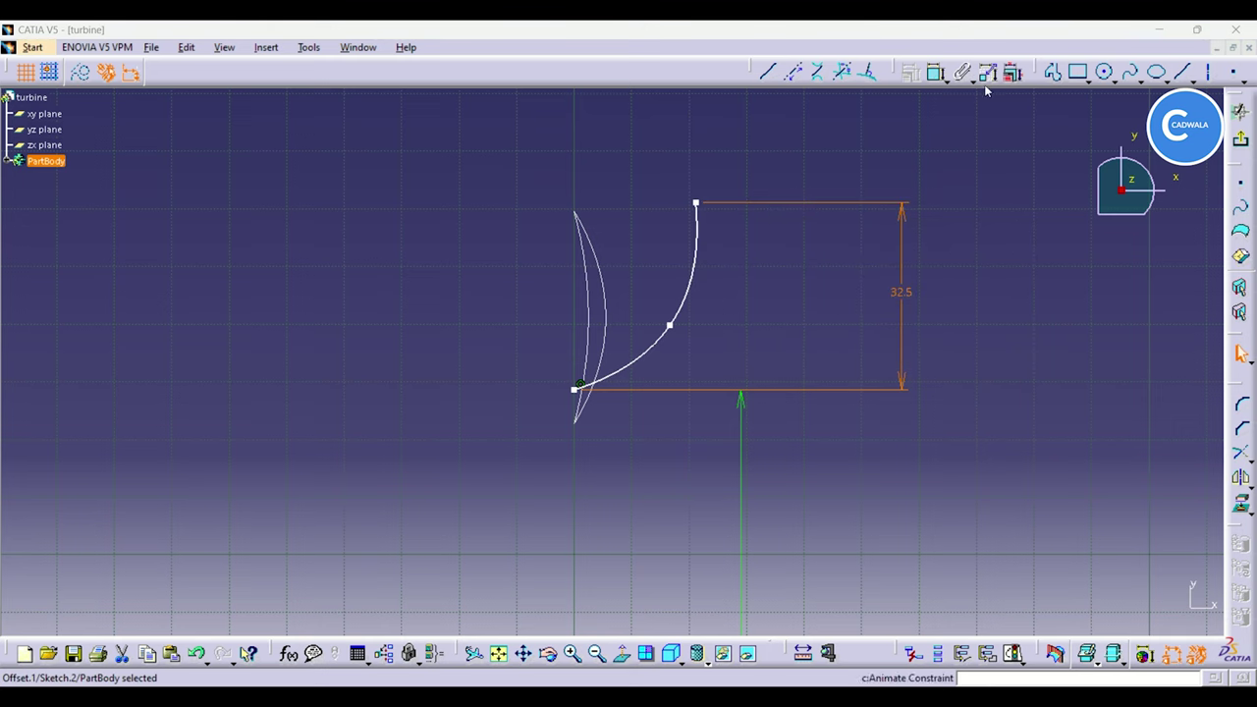
# Step: Sketch a second three-point spline from the first one's upper endpoint, bulging outward about 22 mm from the vertical axis, to the shared lower endpoint
pyautogui.click(1129, 72)
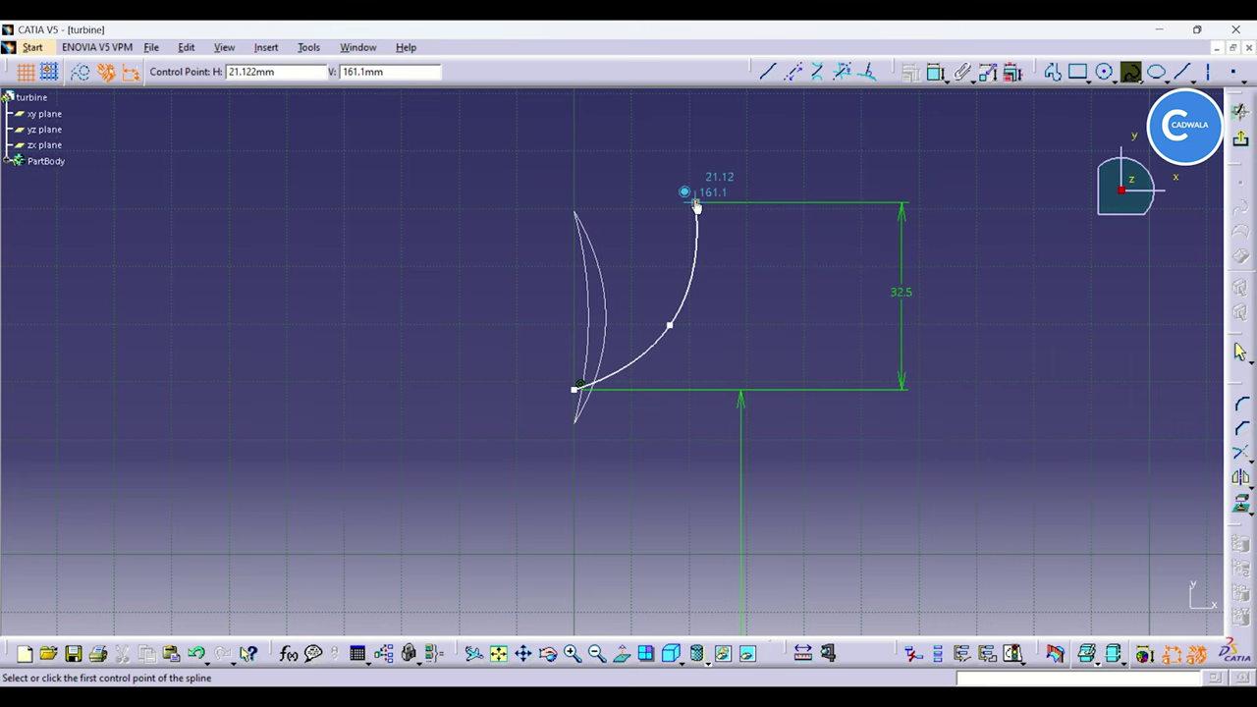
pyautogui.click(696, 203)
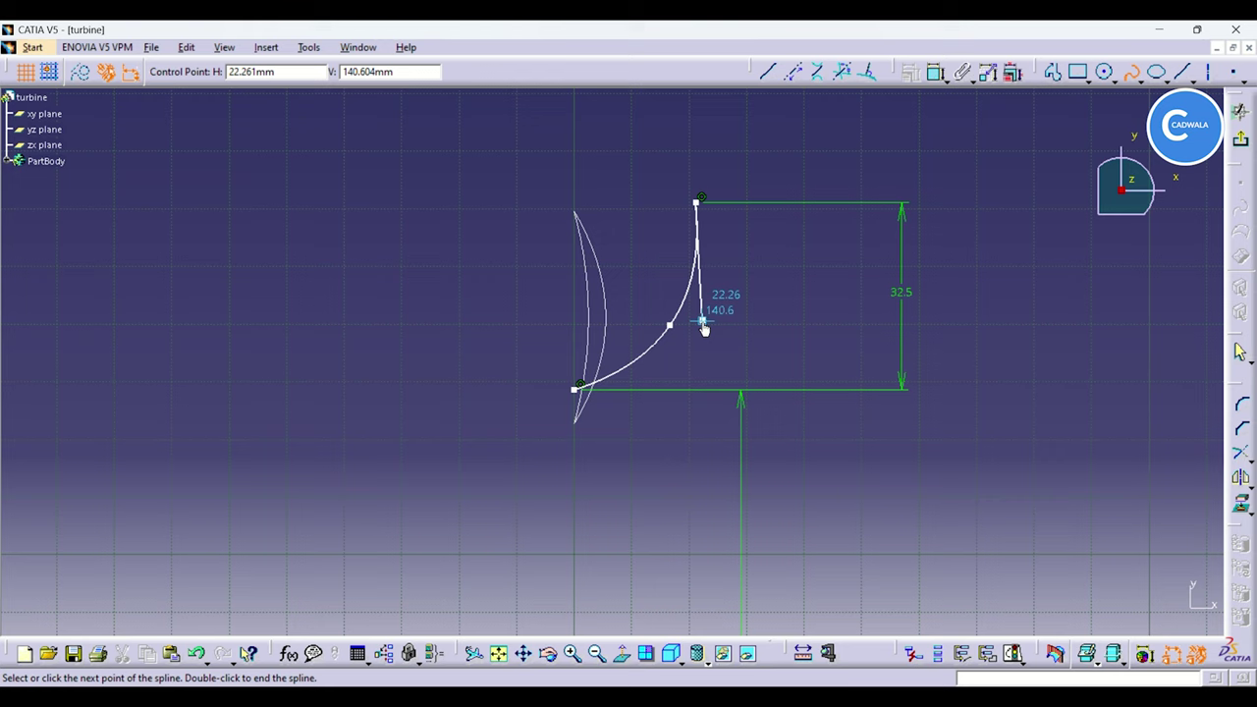
pyautogui.click(703, 324)
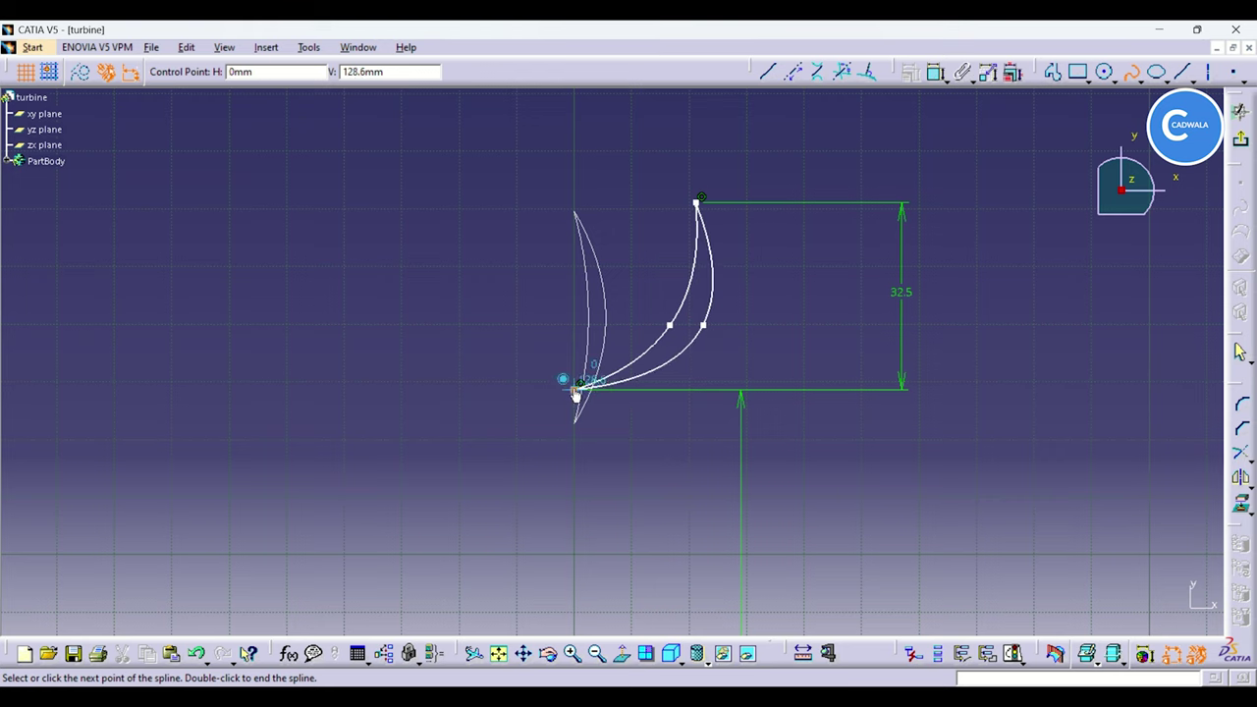
pyautogui.click(575, 388)
pyautogui.press('Escape')
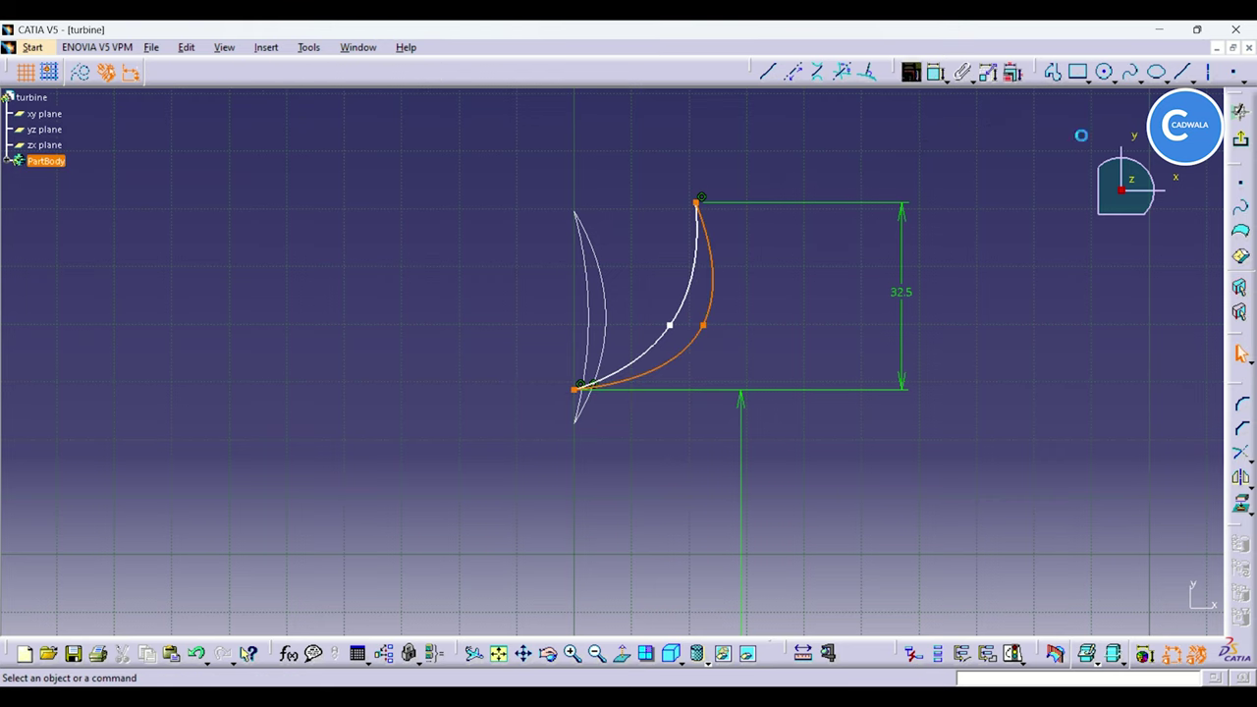
# Step: Reshape both splines by moving their middle control points up and outward into a slim crescent profile
pyautogui.click(656, 337)
pyautogui.click(669, 326)
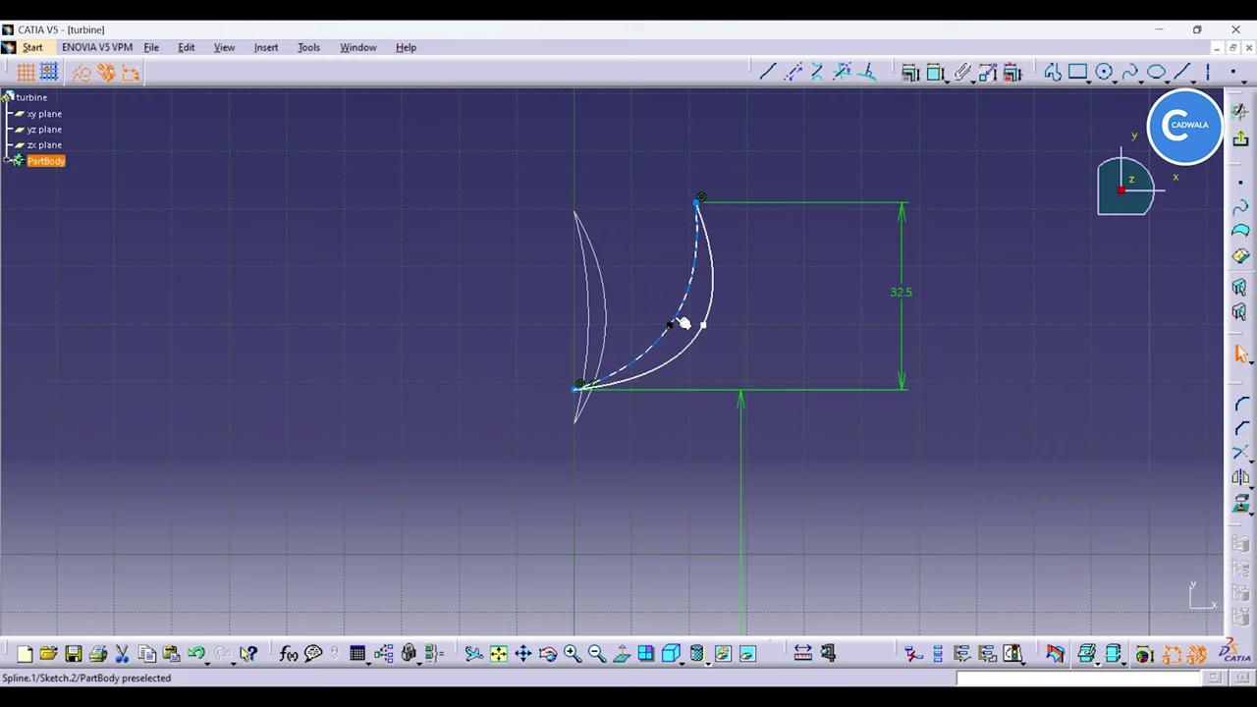
pyautogui.click(782, 306)
pyautogui.moveTo(671, 326)
pyautogui.mouseDown()
pyautogui.moveTo(676, 314)
pyautogui.moveTo(698, 323)
pyautogui.moveTo(700, 299)
pyautogui.mouseUp()
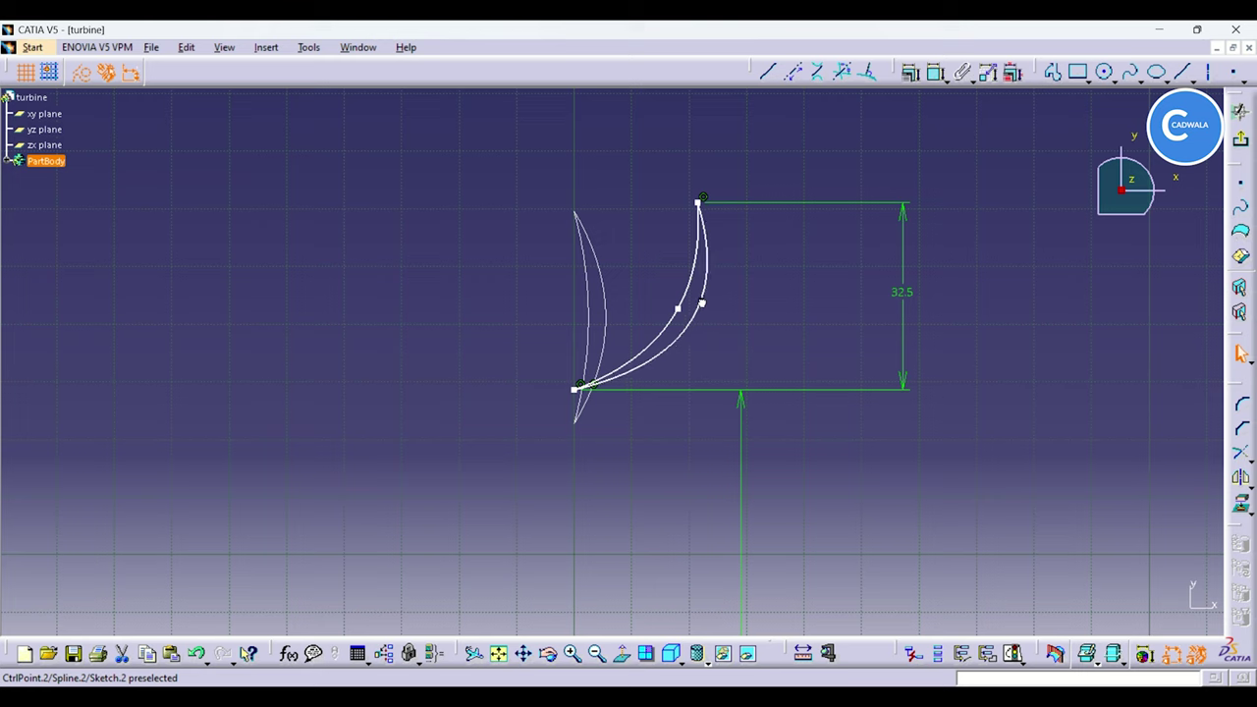
pyautogui.click(704, 308)
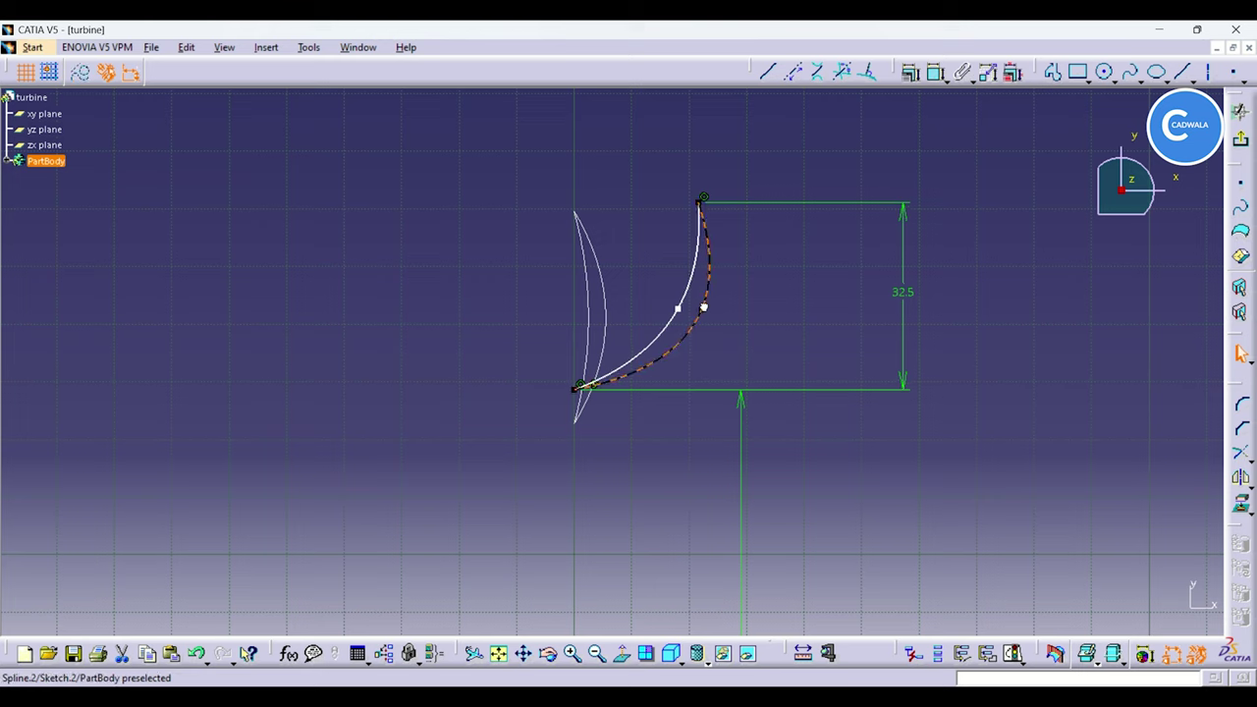
pyautogui.click(701, 307)
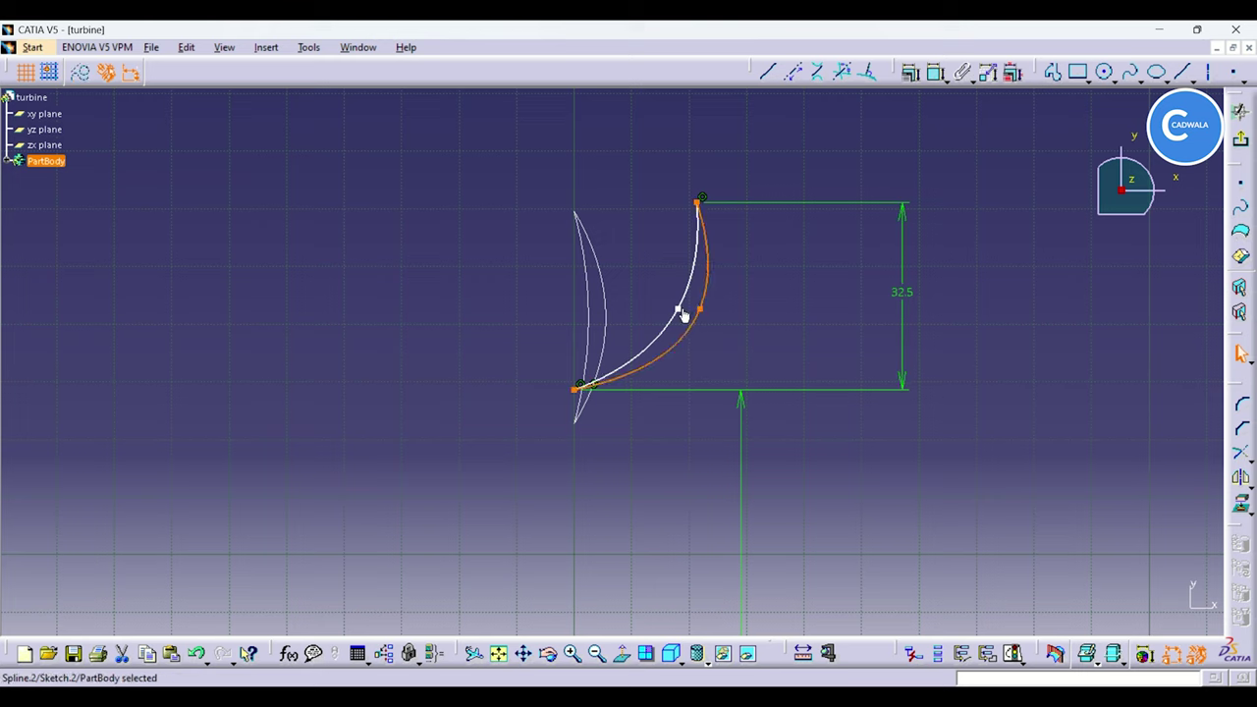
pyautogui.moveTo(677, 309); pyautogui.dragTo(686, 296)
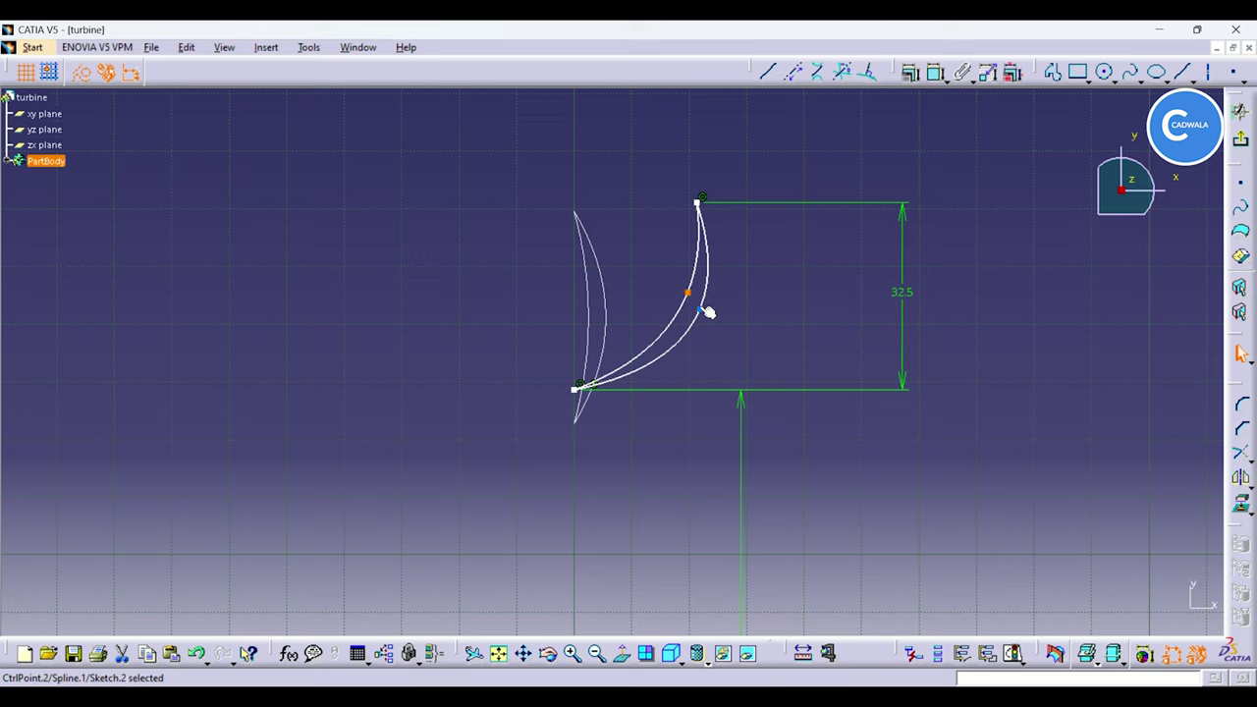
pyautogui.moveTo(703, 311); pyautogui.dragTo(707, 303)
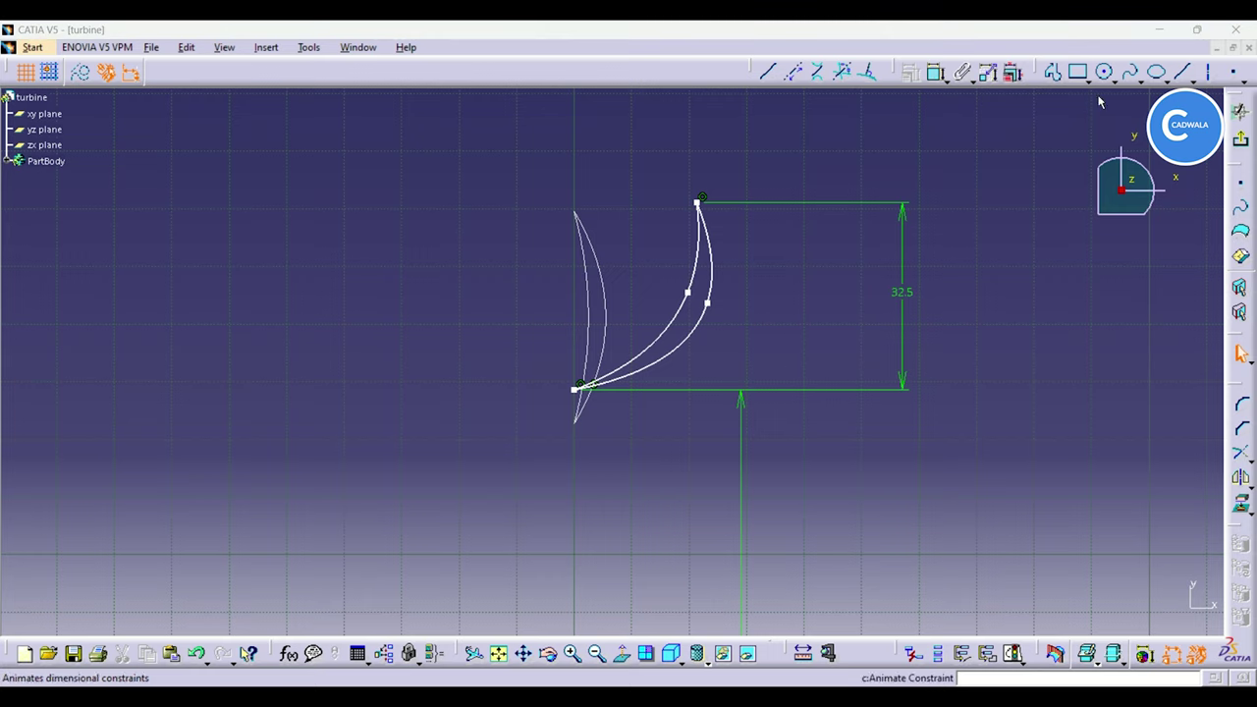
# Step: Dimension the distance between the middle control points of the two splines and set it to 3 mm
pyautogui.click(934, 72)
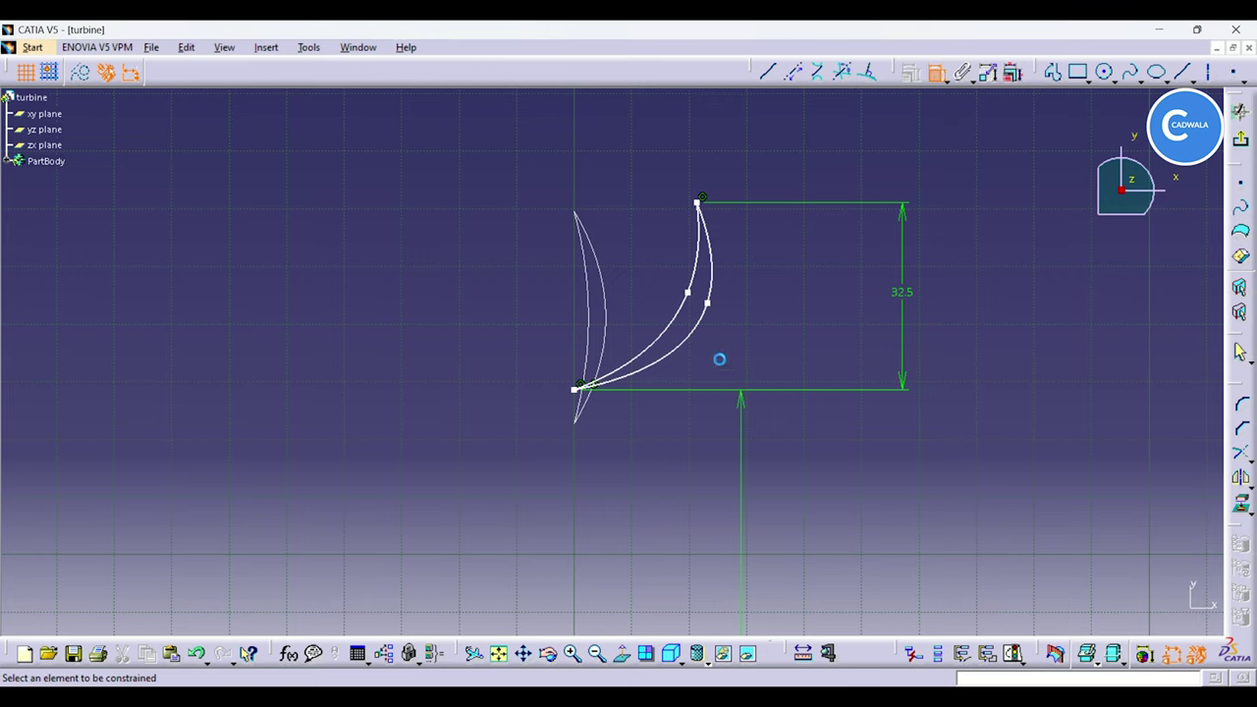
pyautogui.click(706, 302)
pyautogui.click(688, 293)
pyautogui.click(758, 167)
pyautogui.doubleClick(754, 161)
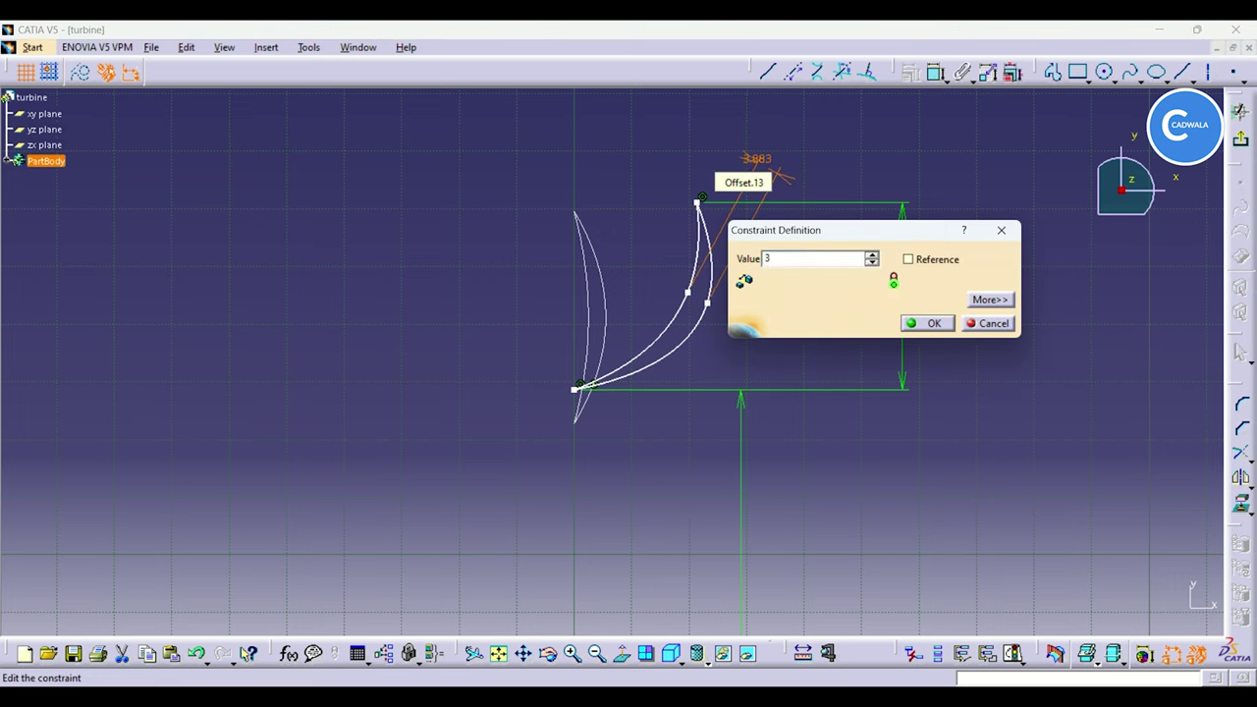
pyautogui.write('3')
pyautogui.press('Return')
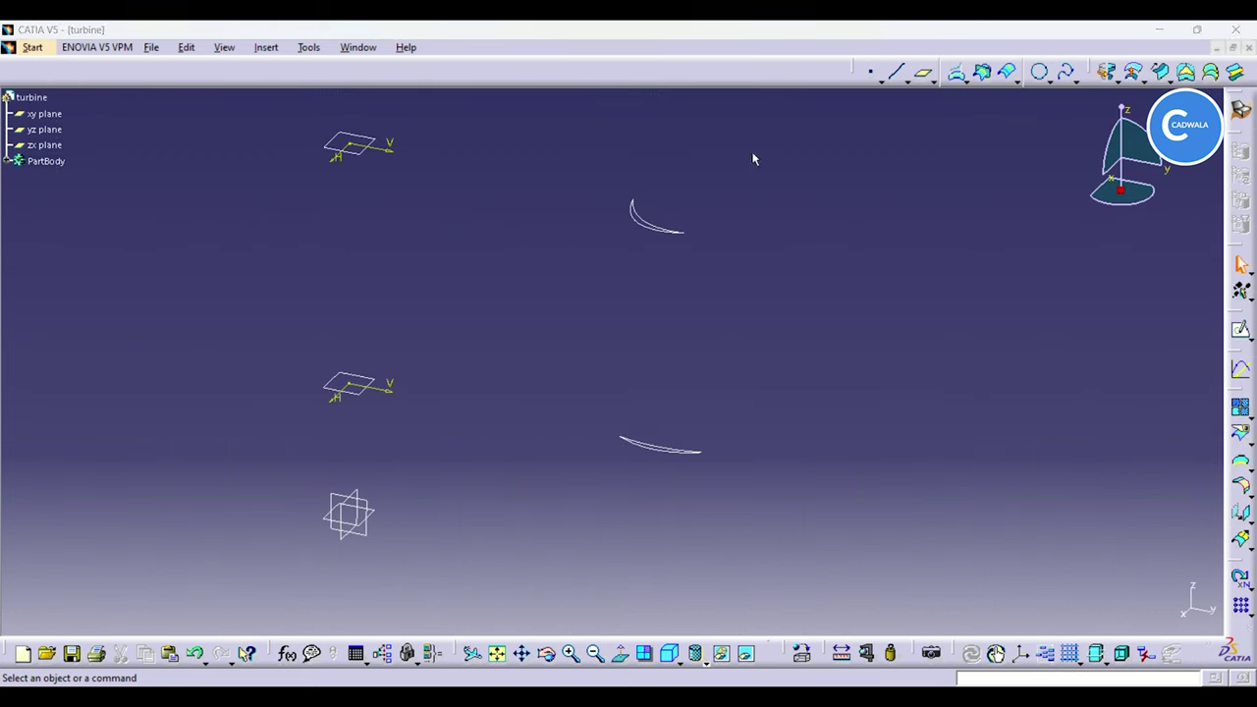
# Step: Create a multi-section surface using the upper blade profile and the lower blade profile as sections
pyautogui.click(1211, 71)
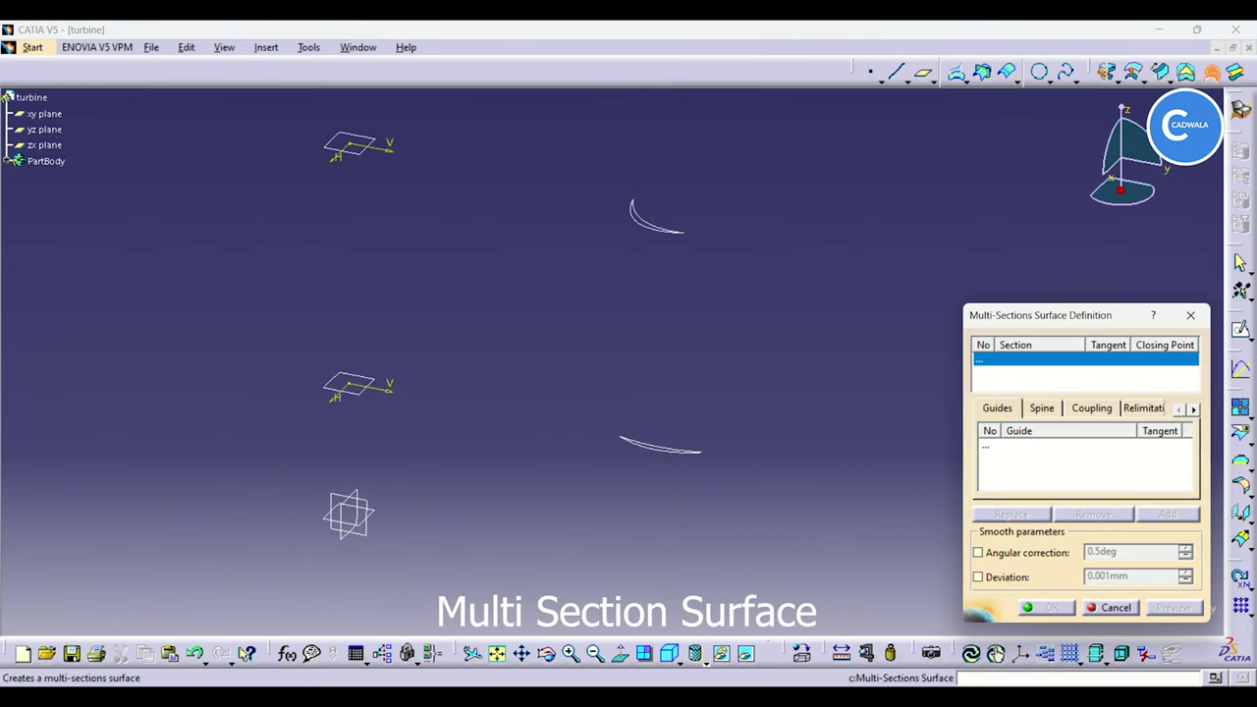
pyautogui.click(660, 230)
pyautogui.click(695, 457)
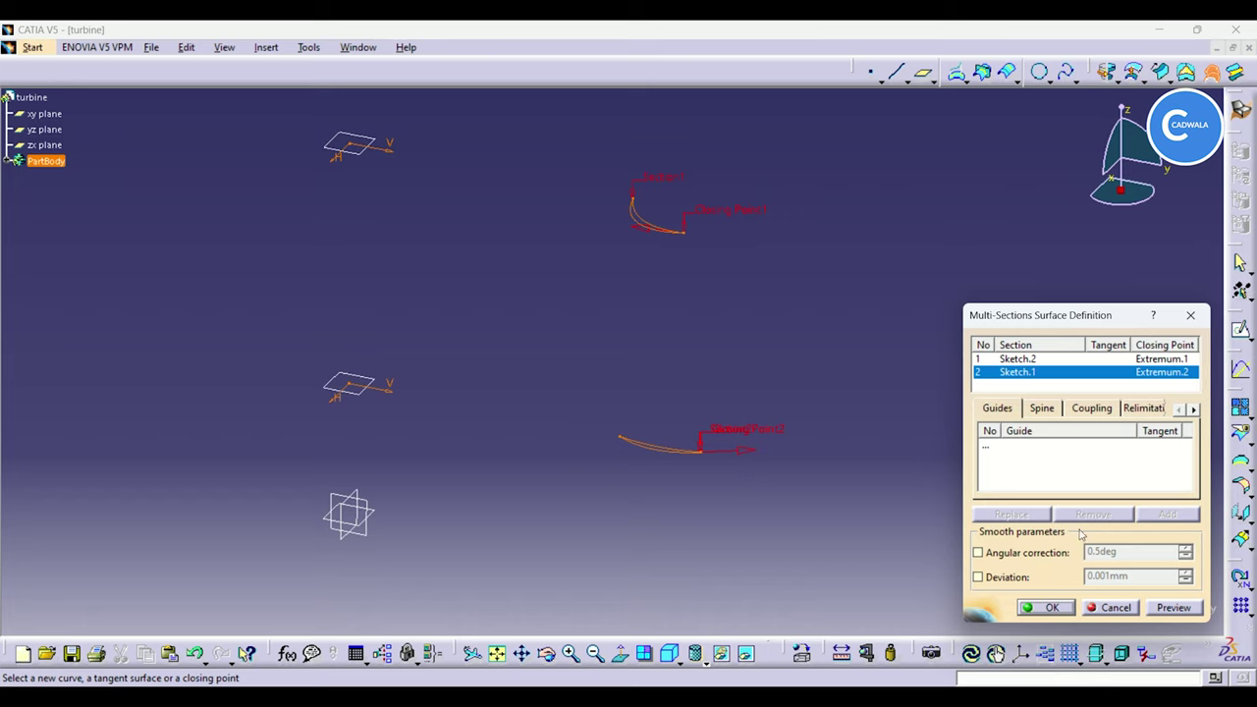
pyautogui.click(1170, 607)
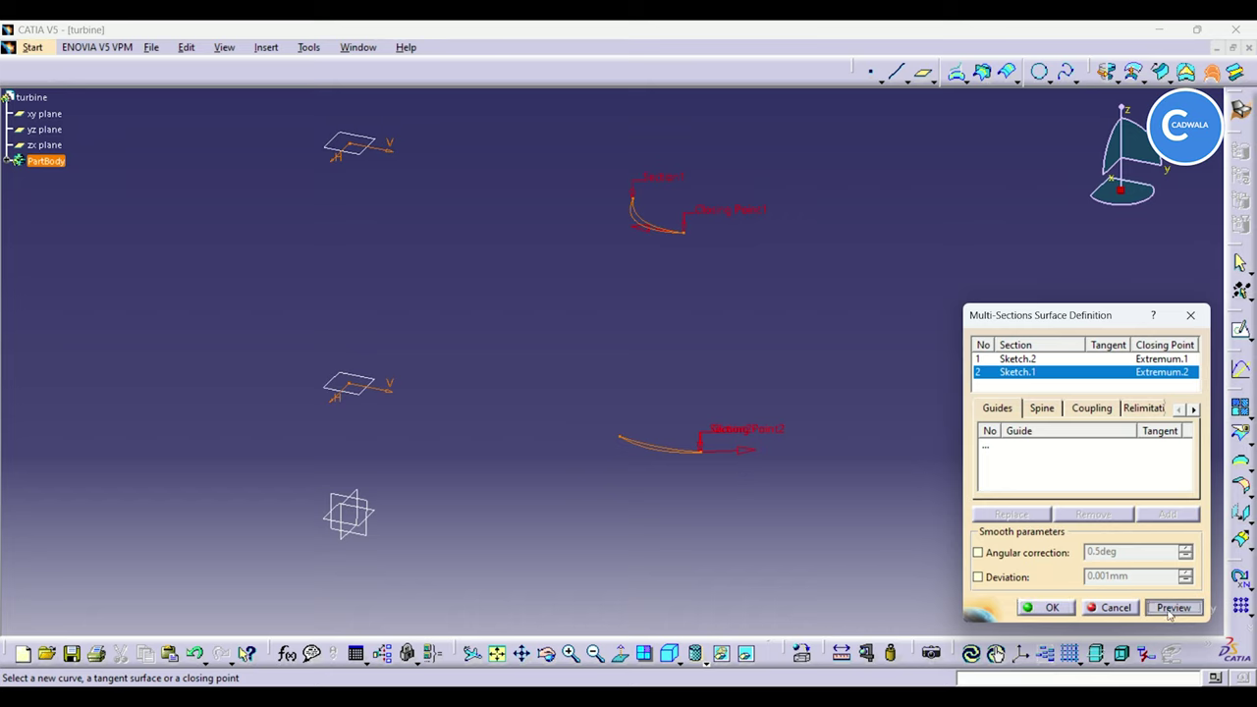
pyautogui.click(1043, 607)
pyautogui.moveTo(845, 382); pyautogui.dragTo(888, 286, button='middle')
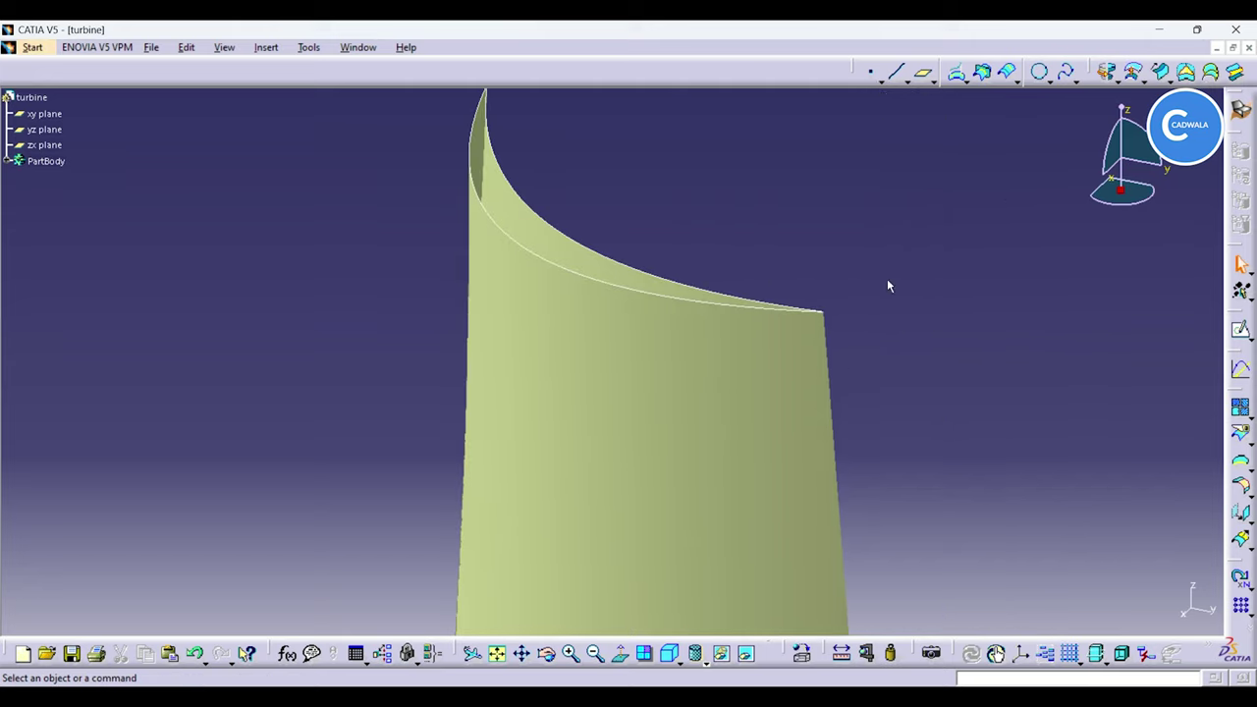
# Step: Close the blade's upper end with a Fill surface bounded by the upper profile sketch
pyautogui.click(576, 243)
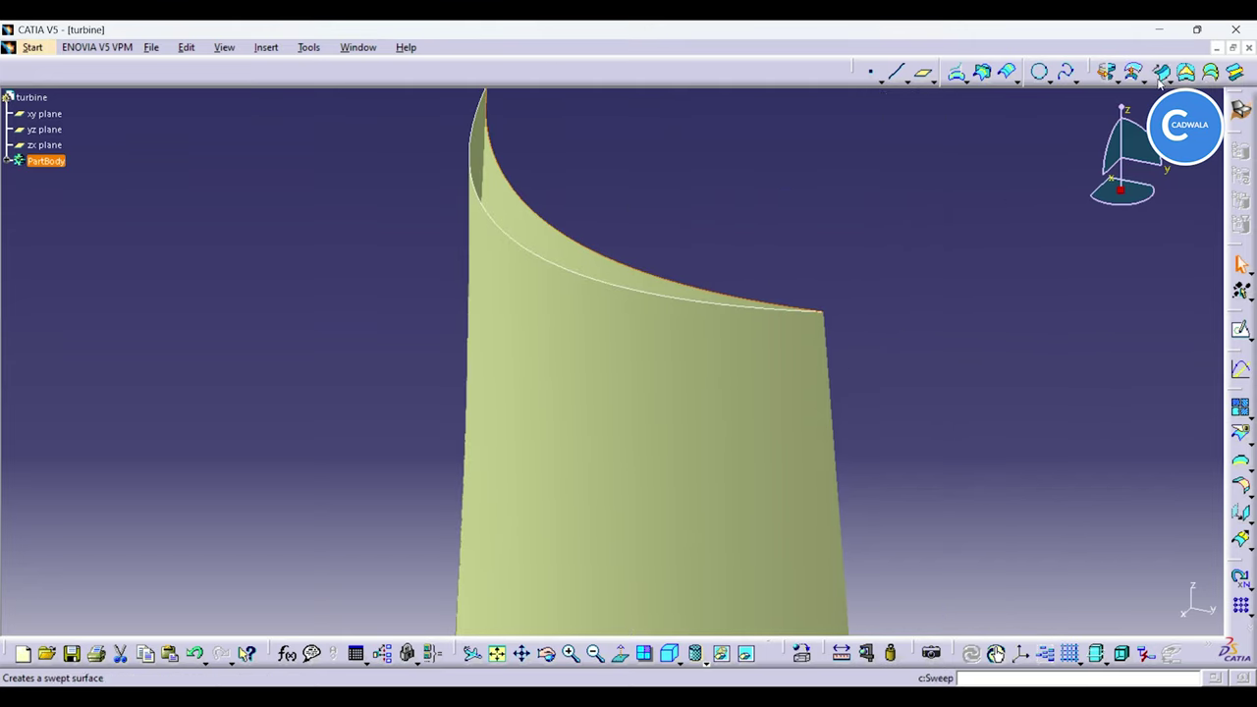
pyautogui.click(1186, 71)
pyautogui.click(1174, 610)
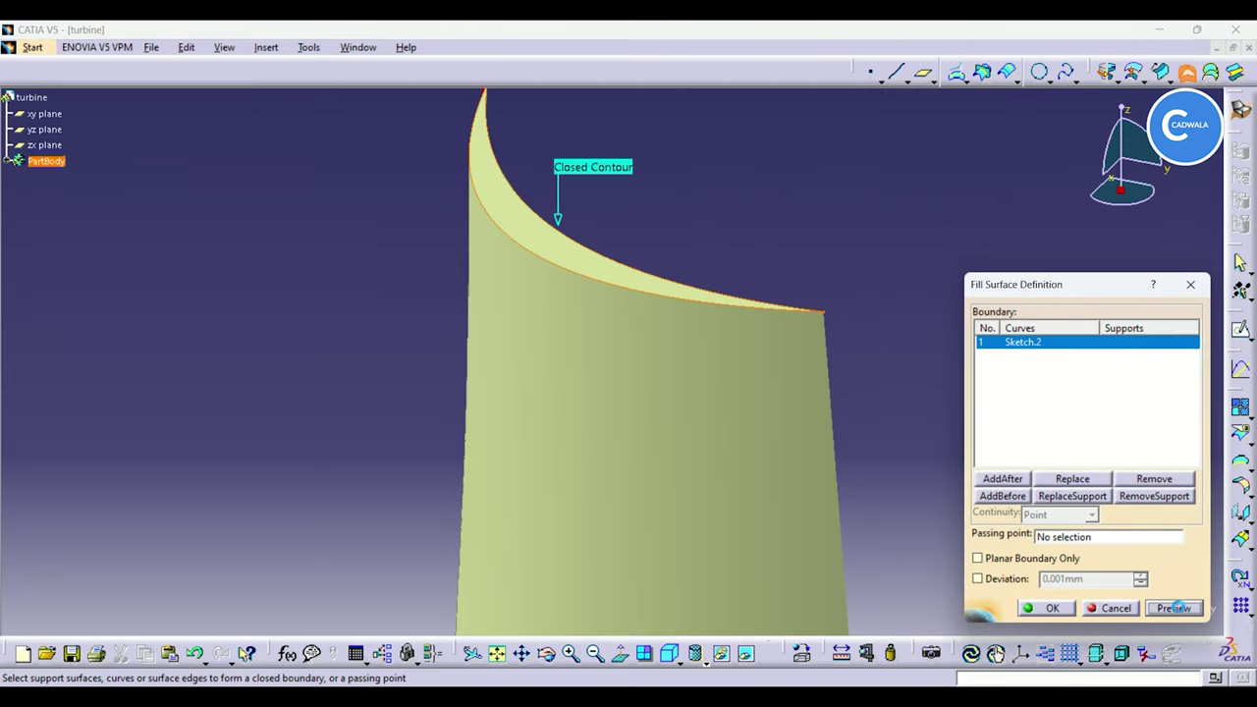
pyautogui.click(1048, 610)
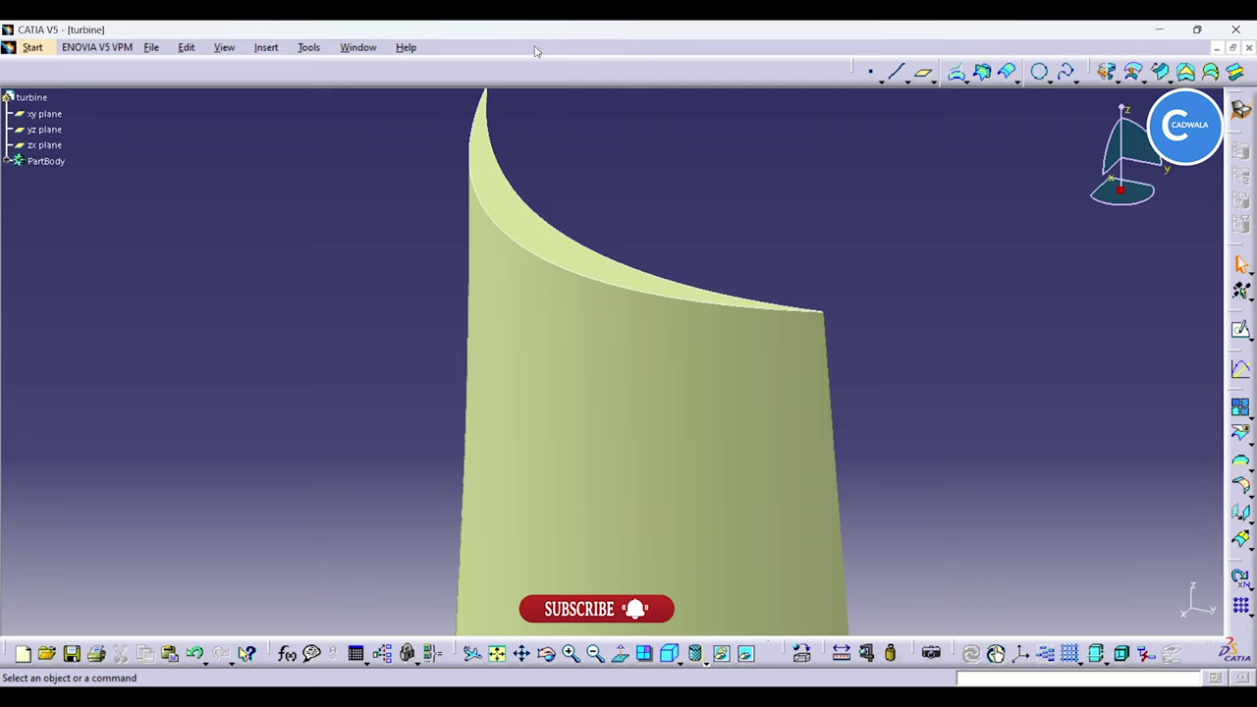
# Step: Close the blade's lower end with a Fill surface bounded by the lower profile sketch, and return to the isometric view
pyautogui.moveTo(860, 280); pyautogui.dragTo(815, 456, button='middle')
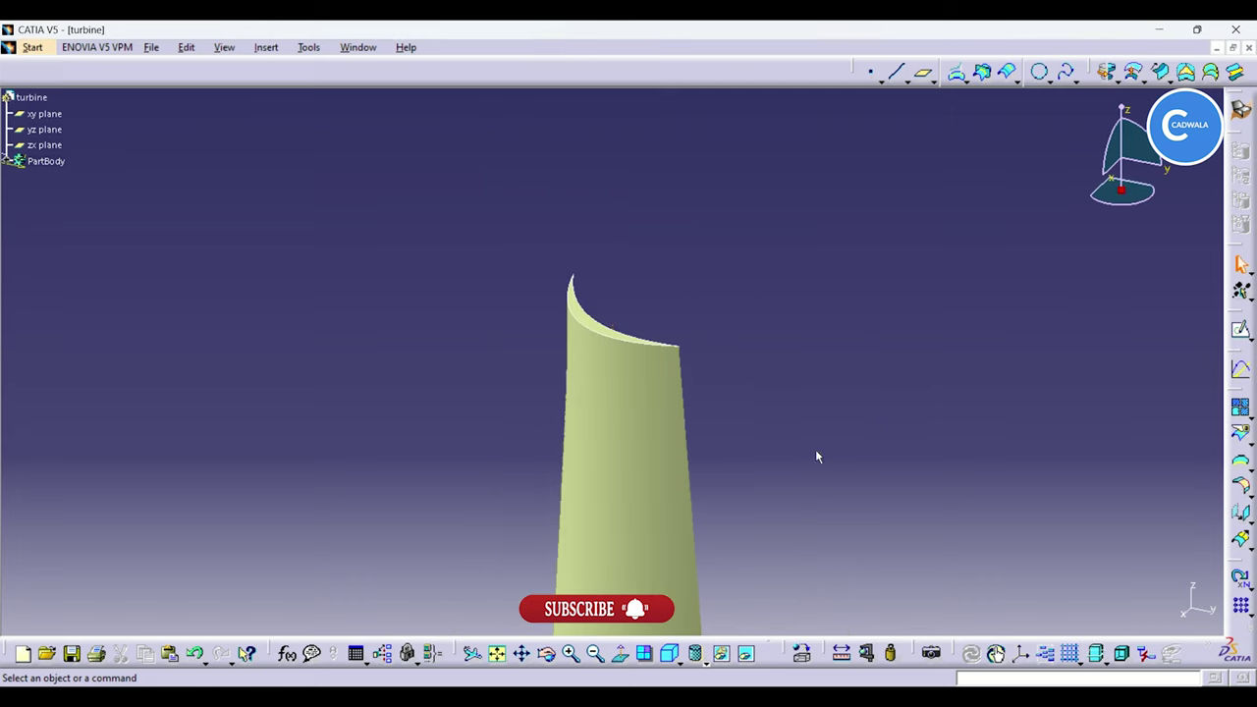
pyautogui.moveTo(842, 623); pyautogui.dragTo(855, 515, button='middle')
pyautogui.moveTo(875, 594); pyautogui.dragTo(917, 488, button='middle')
pyautogui.moveTo(1026, 525); pyautogui.dragTo(898, 363, button='middle')
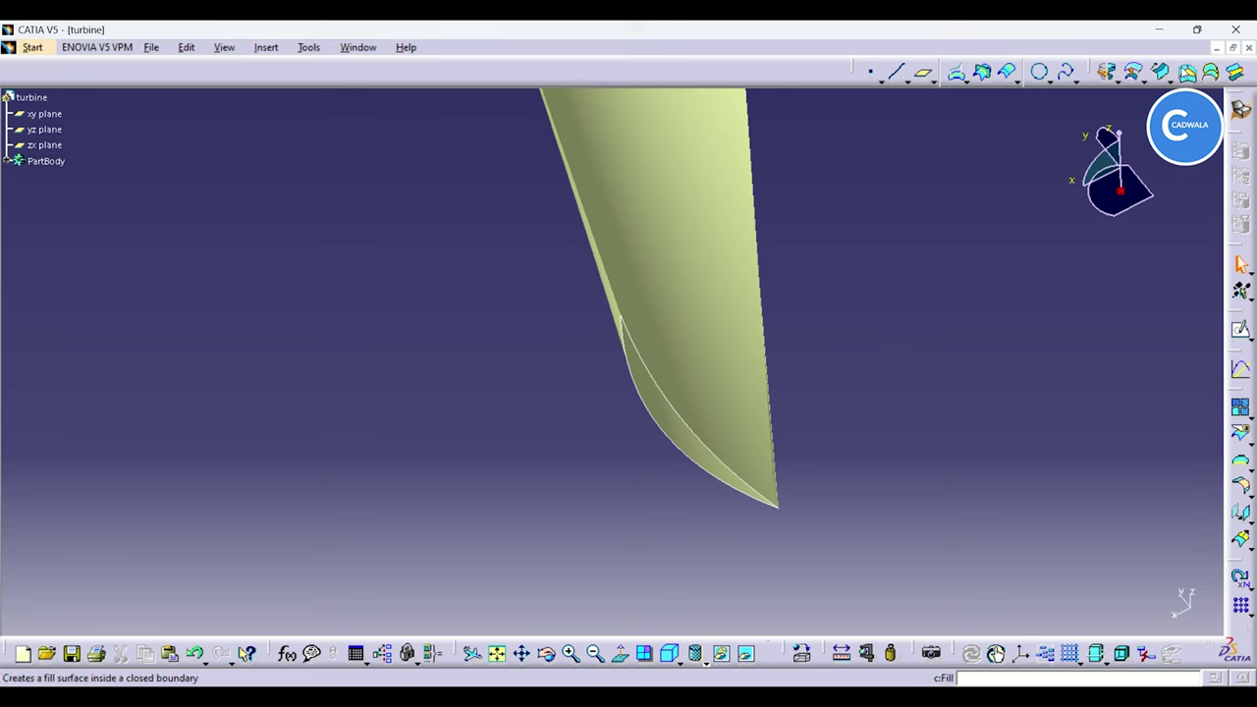
pyautogui.press('Return')
pyautogui.click(710, 442)
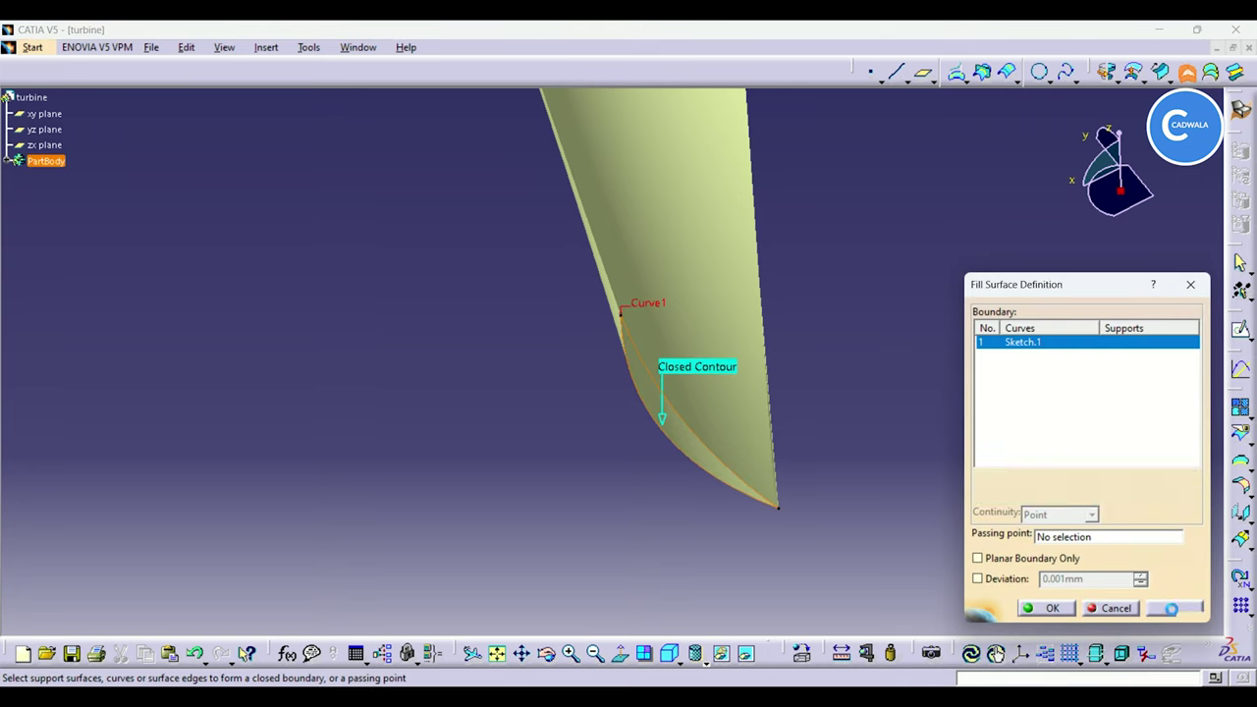
pyautogui.click(1047, 608)
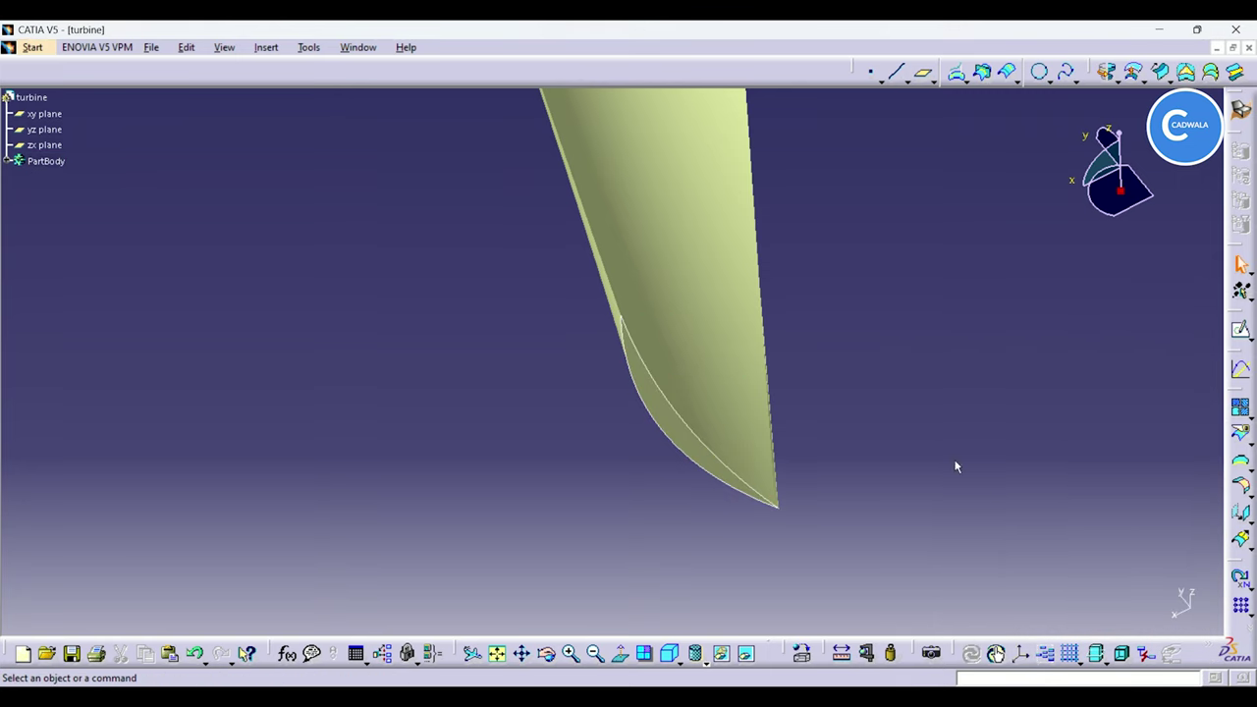
pyautogui.click(670, 654)
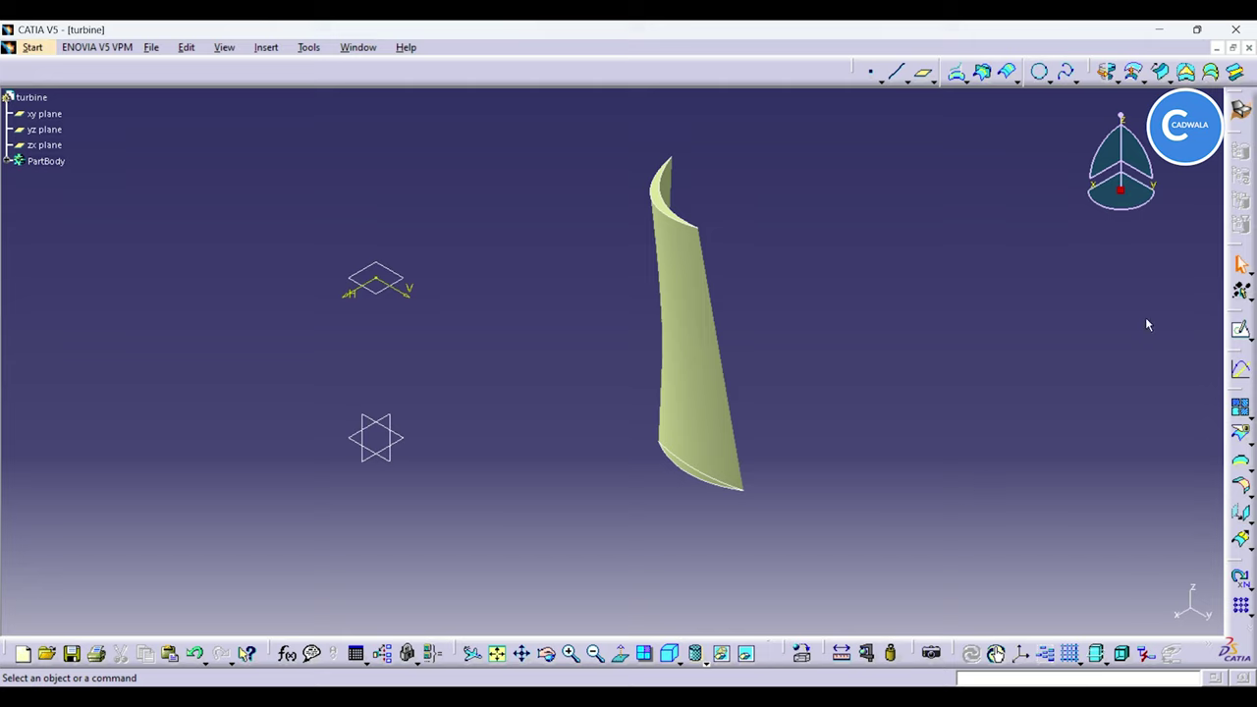
pyautogui.click(1240, 110)
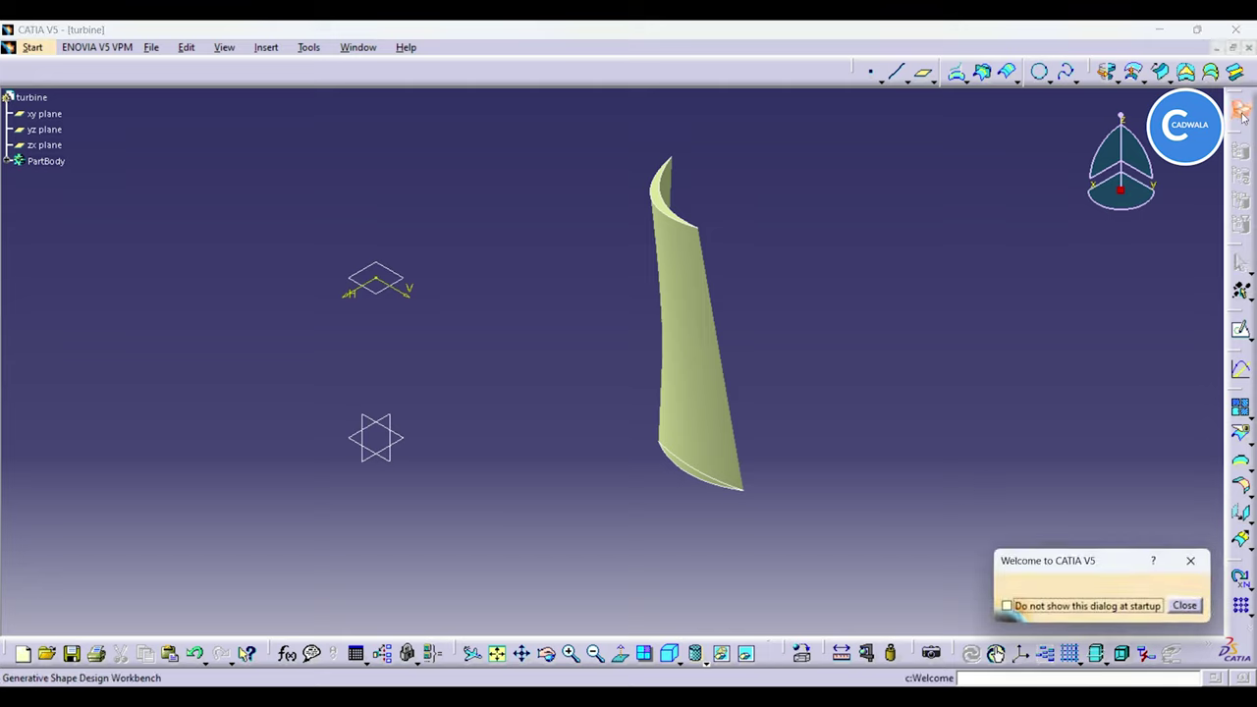
pyautogui.click(1057, 609)
pyautogui.click(1185, 606)
pyautogui.click(1240, 110)
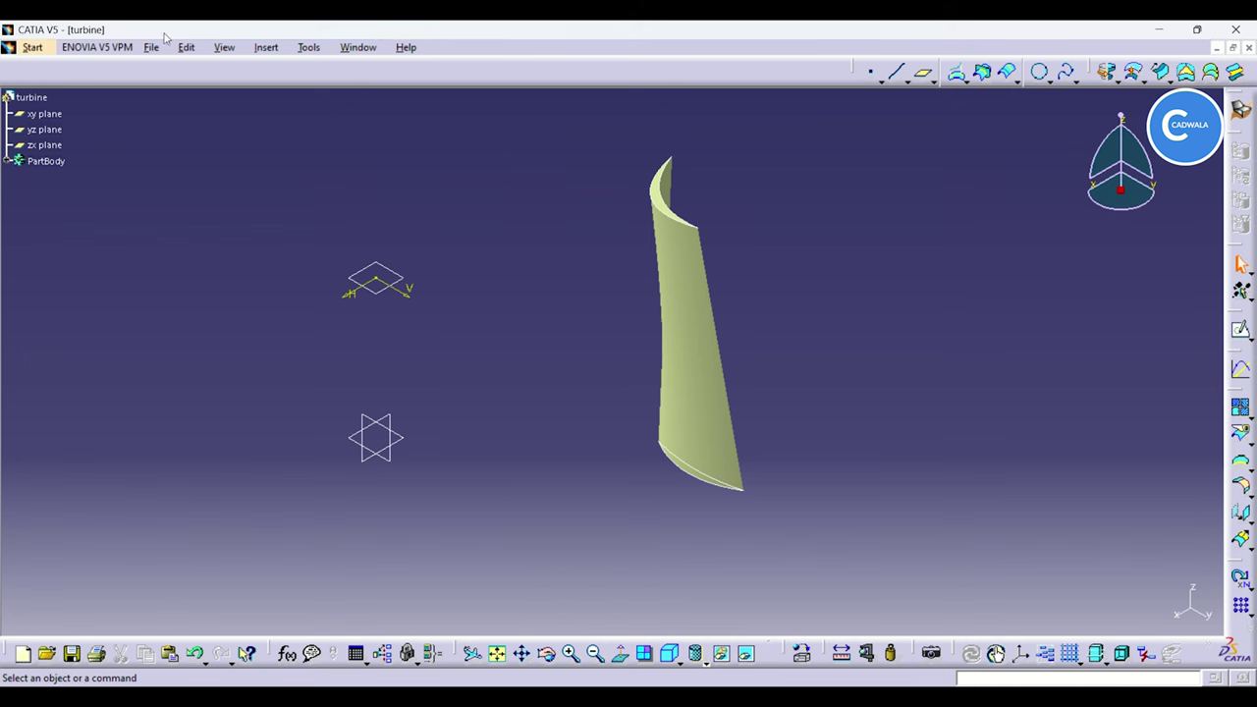
# Step: Switch to the Part Design workbench and turn the blade's surface into a solid with Close Surface
pyautogui.click(33, 48)
pyautogui.moveTo(187, 87)
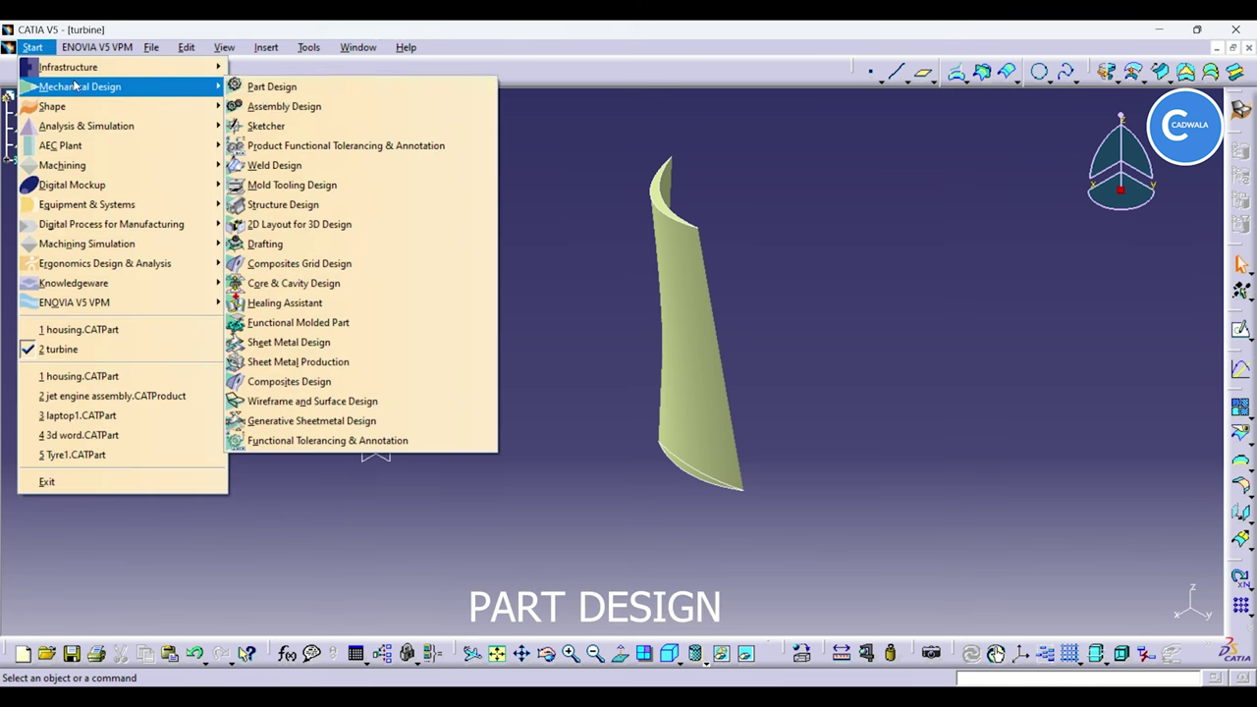
pyautogui.click(271, 87)
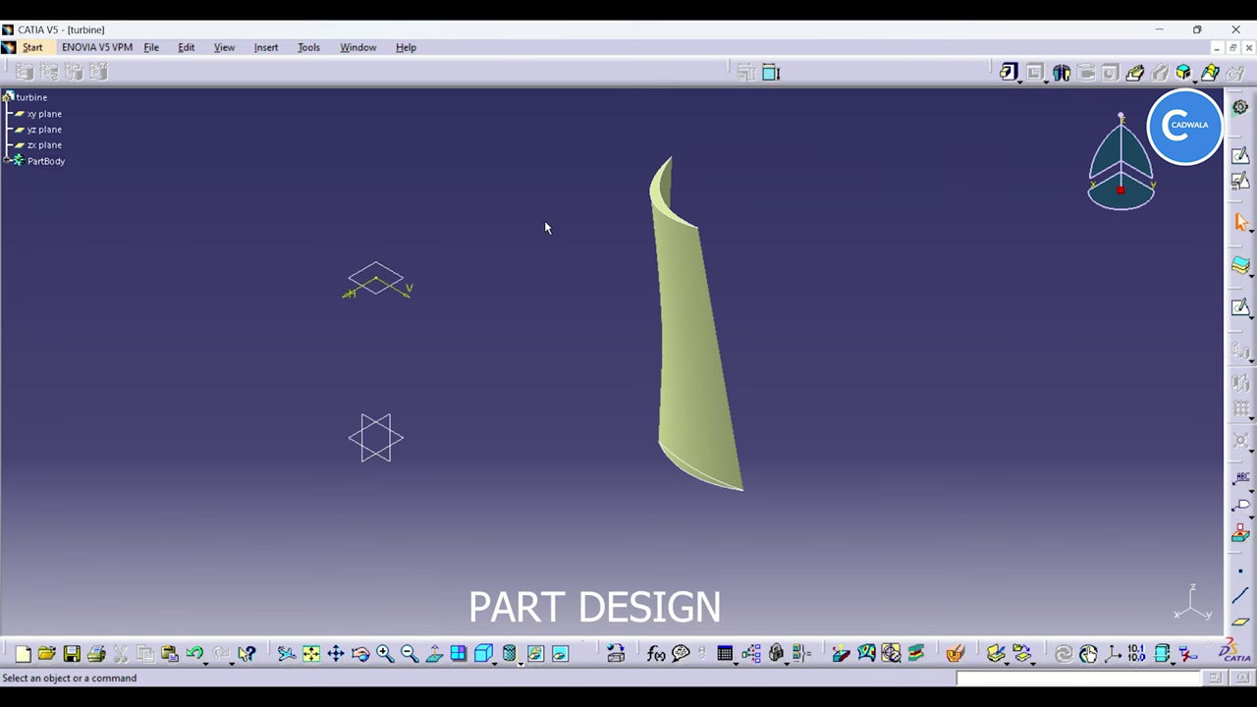
pyautogui.click(1253, 277)
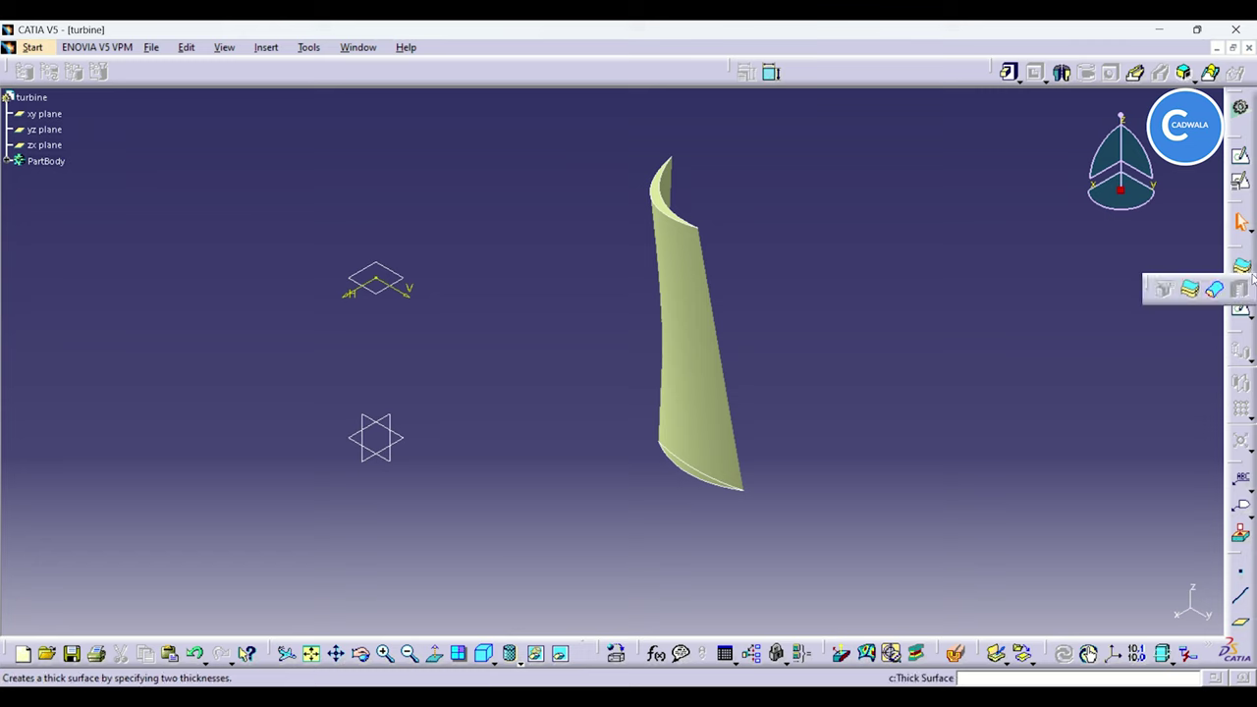
pyautogui.click(1166, 286)
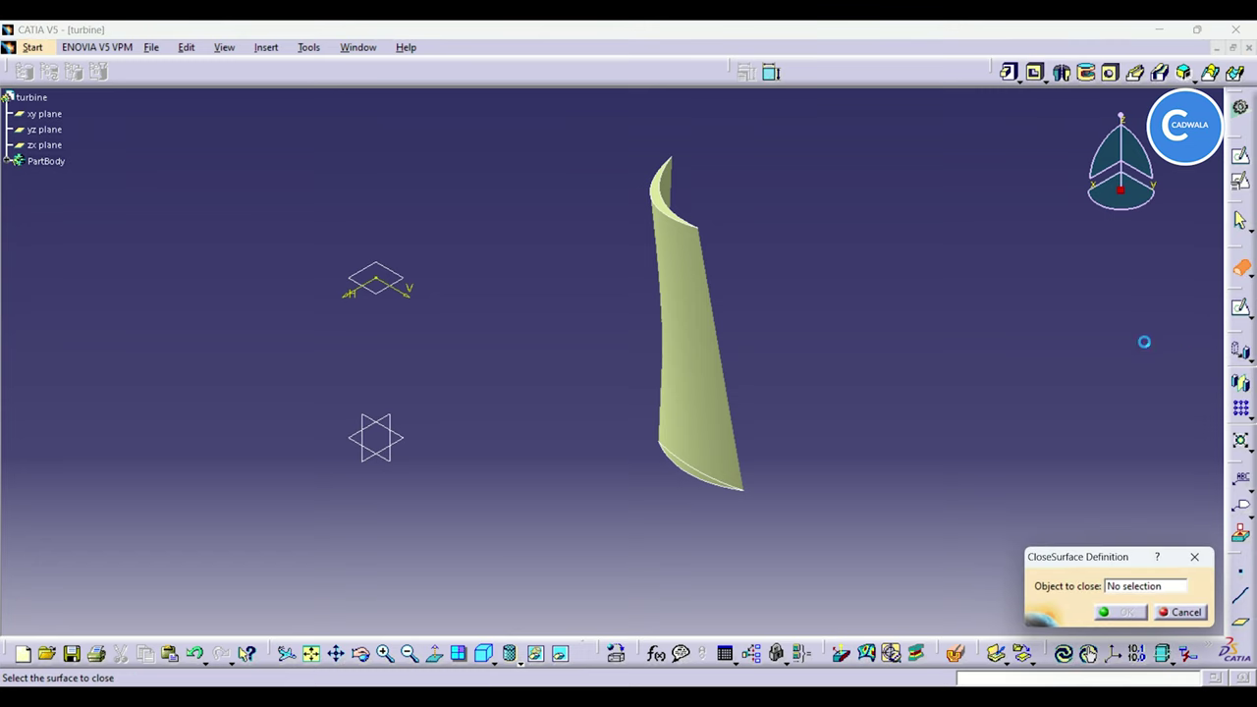
pyautogui.click(683, 413)
pyautogui.click(1121, 611)
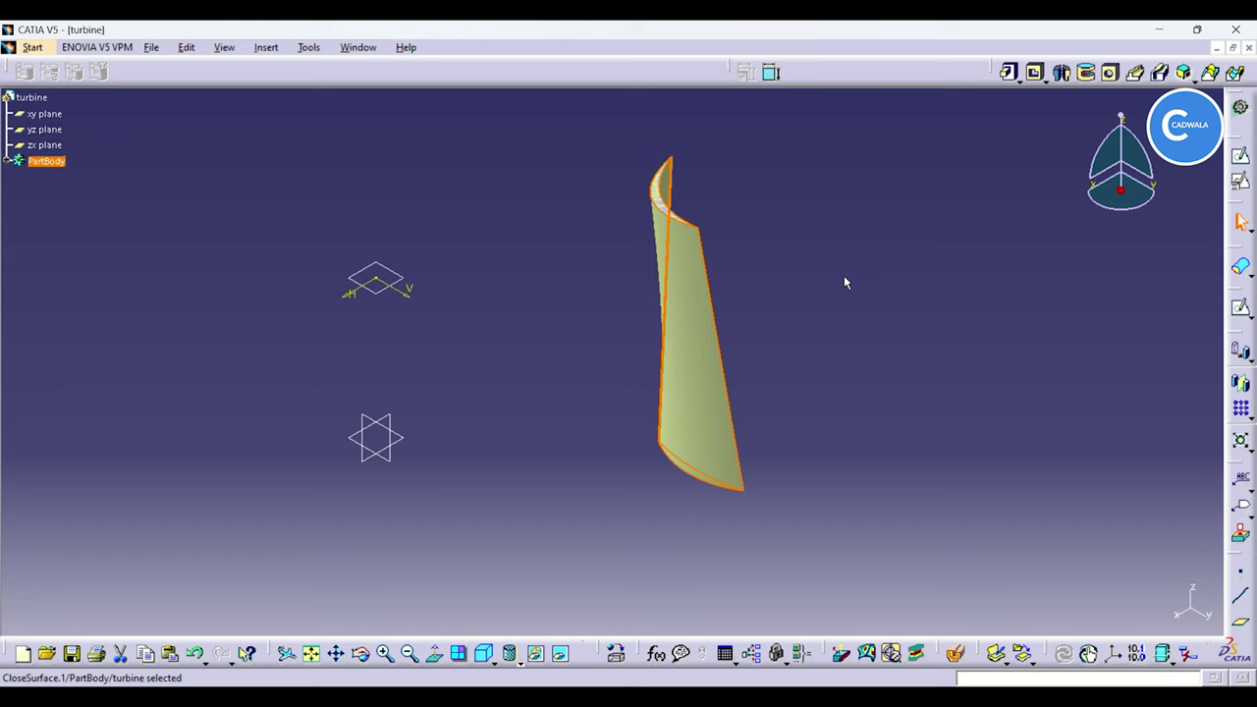
# Step: Create a reference plane offset 122.7 mm from the zx plane
pyautogui.click(395, 426)
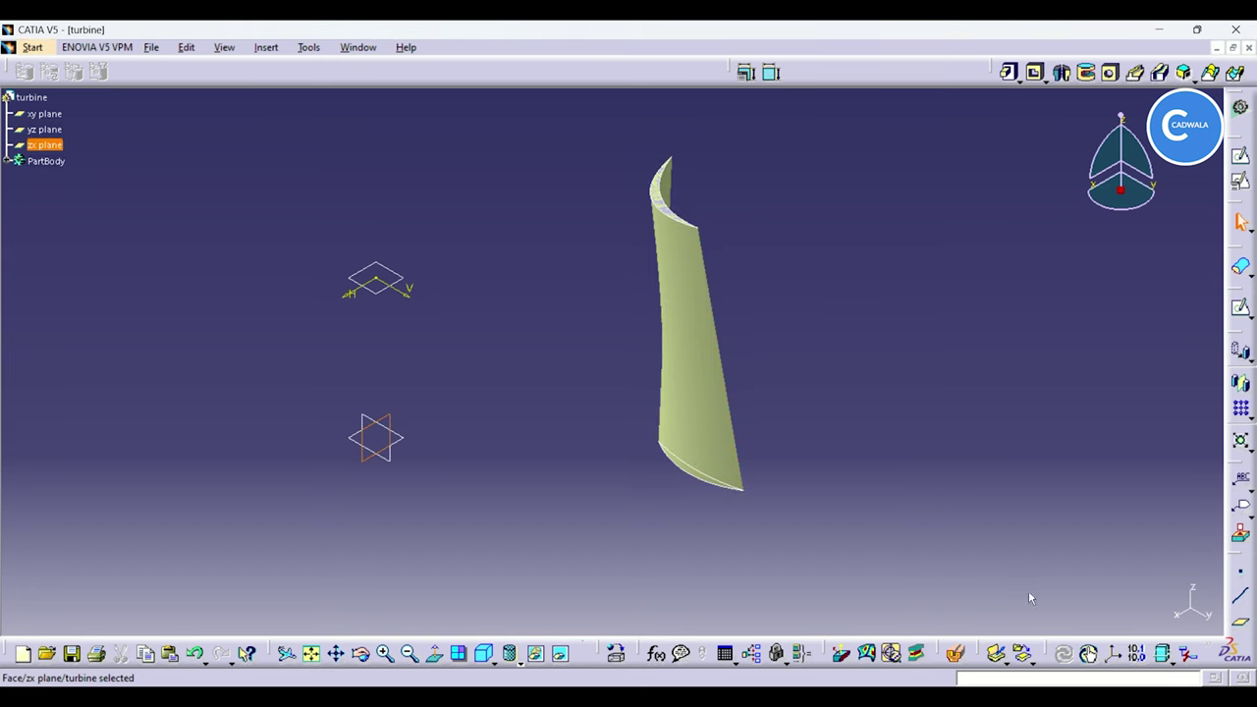
pyautogui.click(1240, 621)
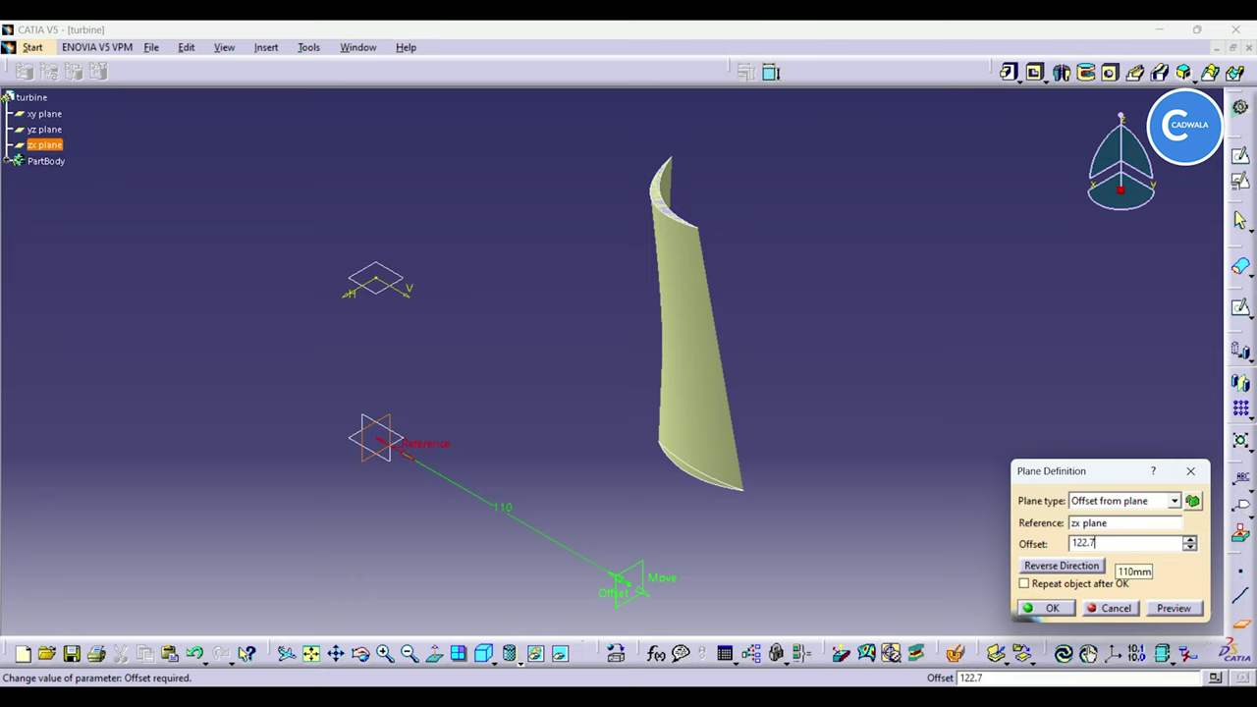
pyautogui.click(1052, 607)
# Step: On the new offset plane, sketch a closed trapezoid with one sloped side, its base on the horizontal axis, about 120 mm wide and 65 mm high
pyautogui.click(654, 591)
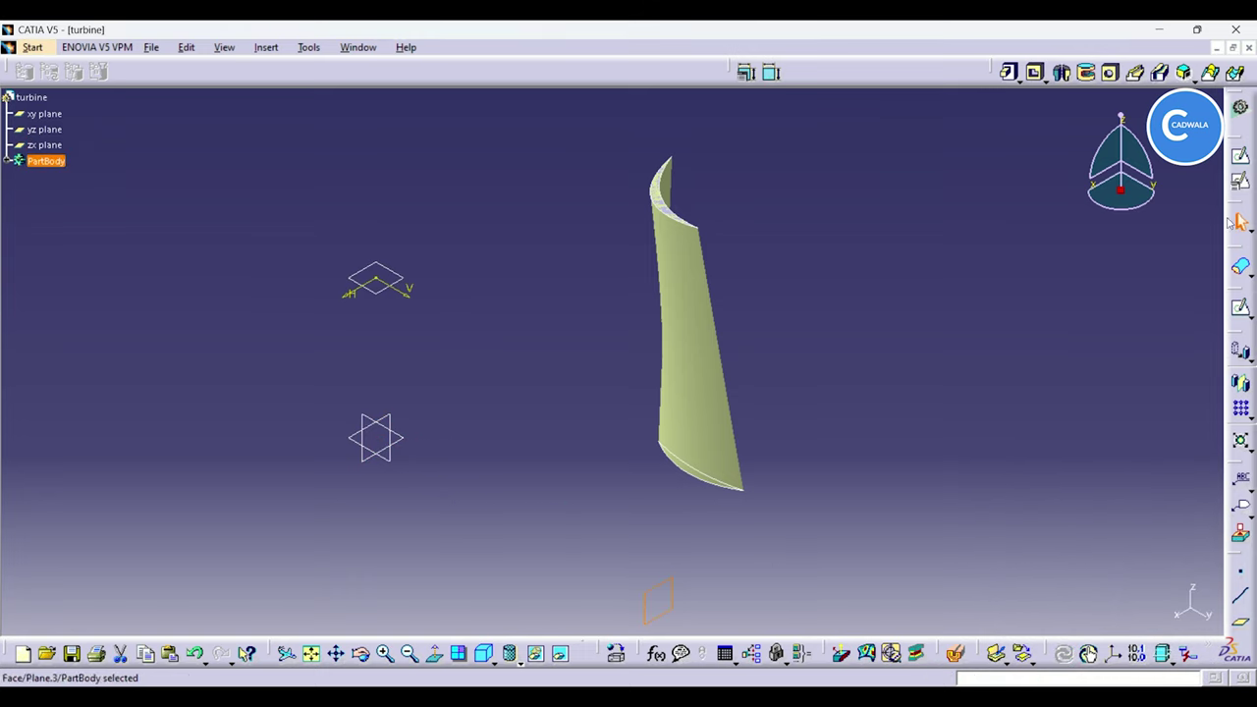
pyautogui.click(1240, 156)
pyautogui.moveTo(873, 333)
pyautogui.keyDown('ctrl'); pyautogui.mouseDown(button='middle')
pyautogui.moveTo(878, 390)
pyautogui.moveTo(886, 335)
pyautogui.mouseUp(button='middle'); pyautogui.keyUp('ctrl')
pyautogui.moveTo(917, 402); pyautogui.dragTo(911, 336, button='middle')
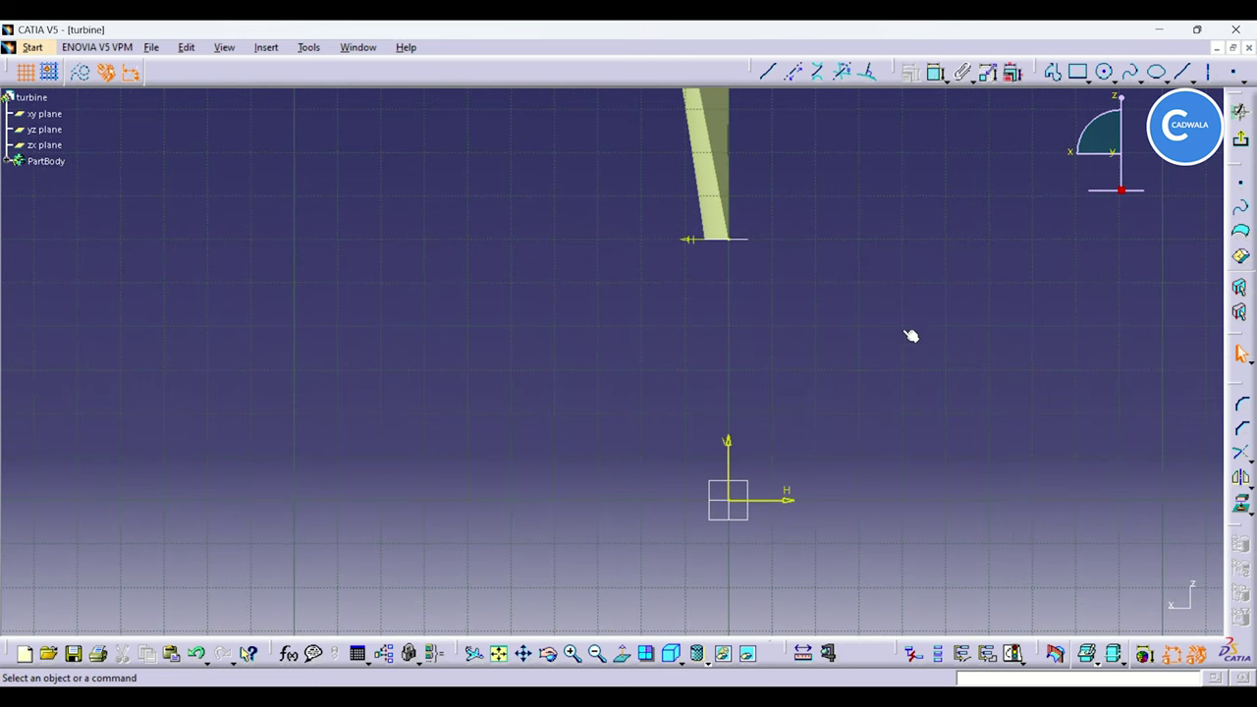
pyautogui.click(1052, 72)
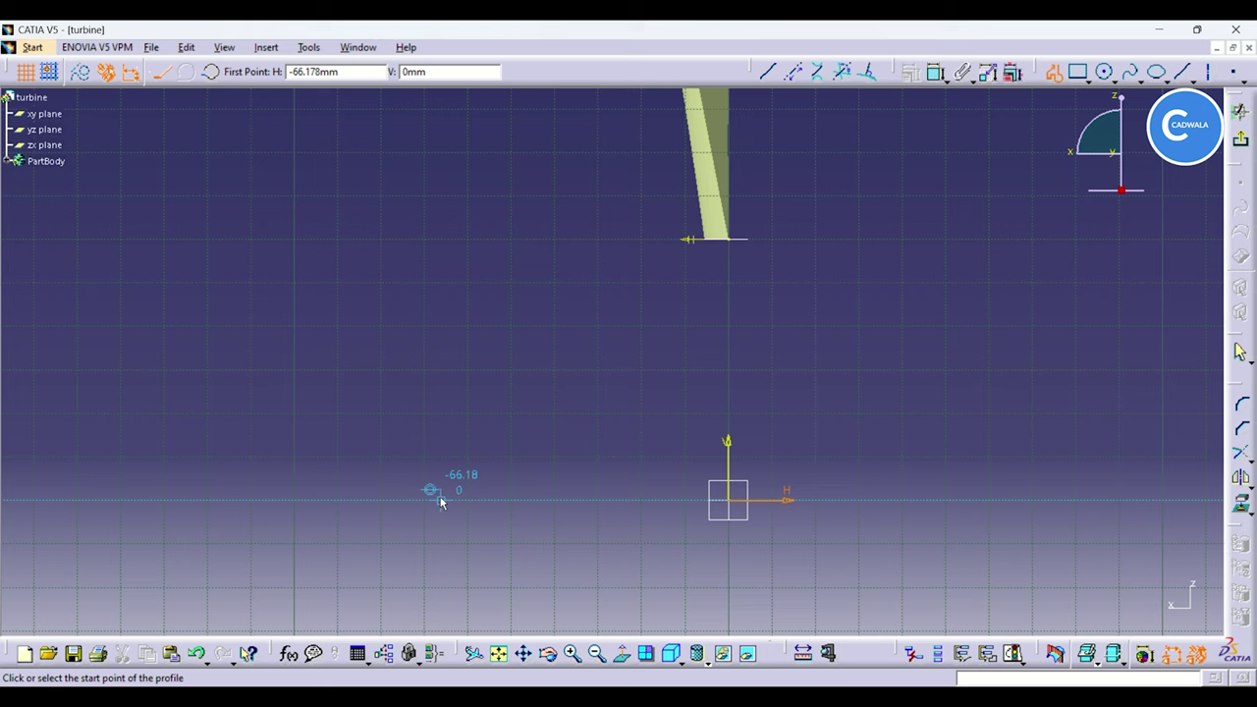
pyautogui.click(439, 501)
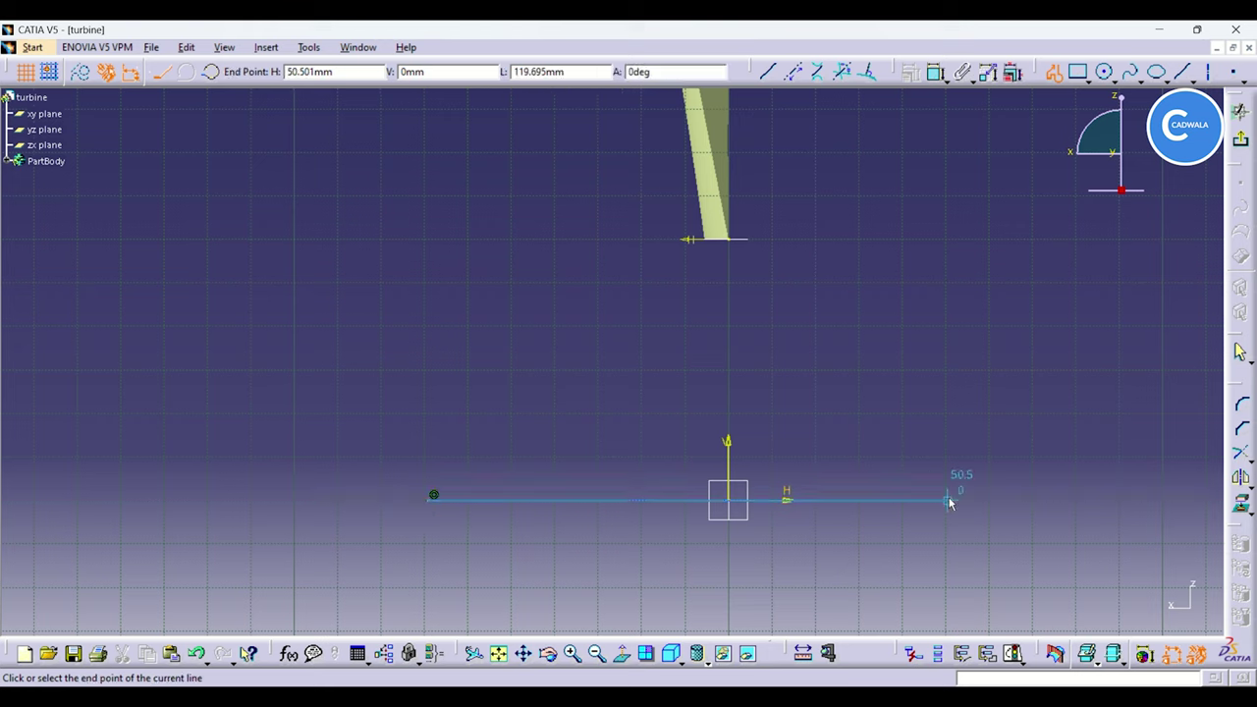
pyautogui.click(946, 501)
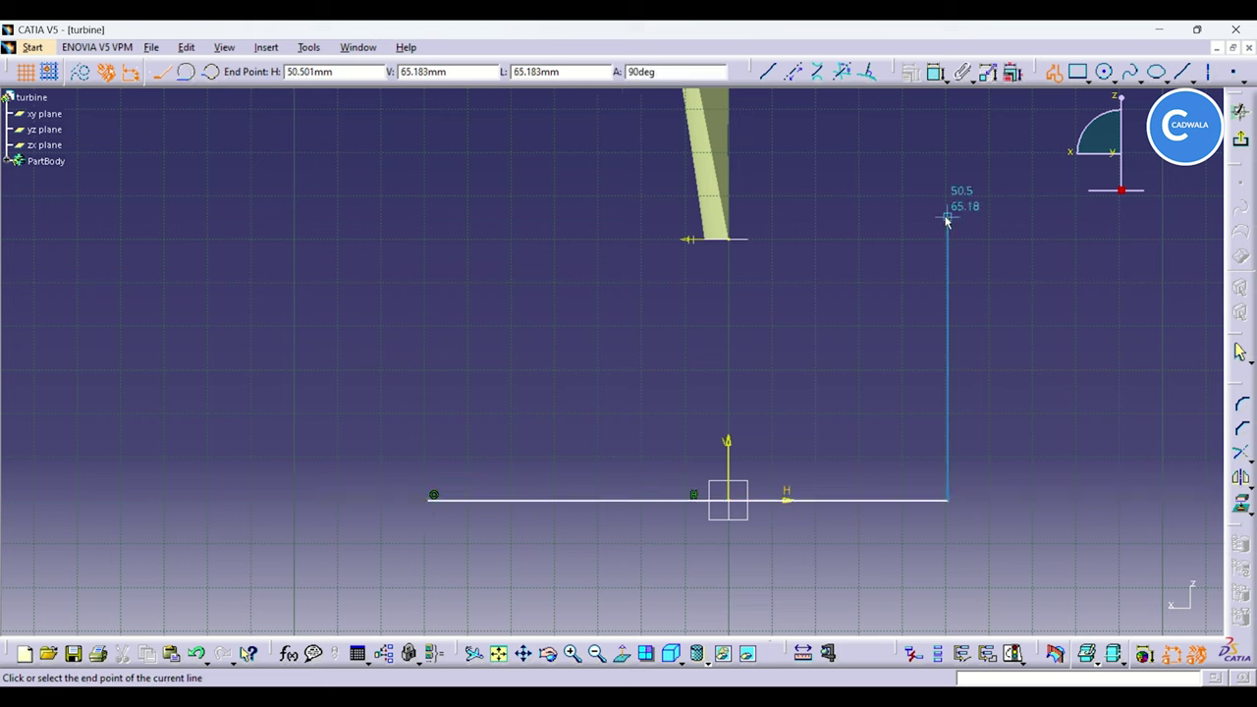
pyautogui.click(947, 217)
pyautogui.click(641, 216)
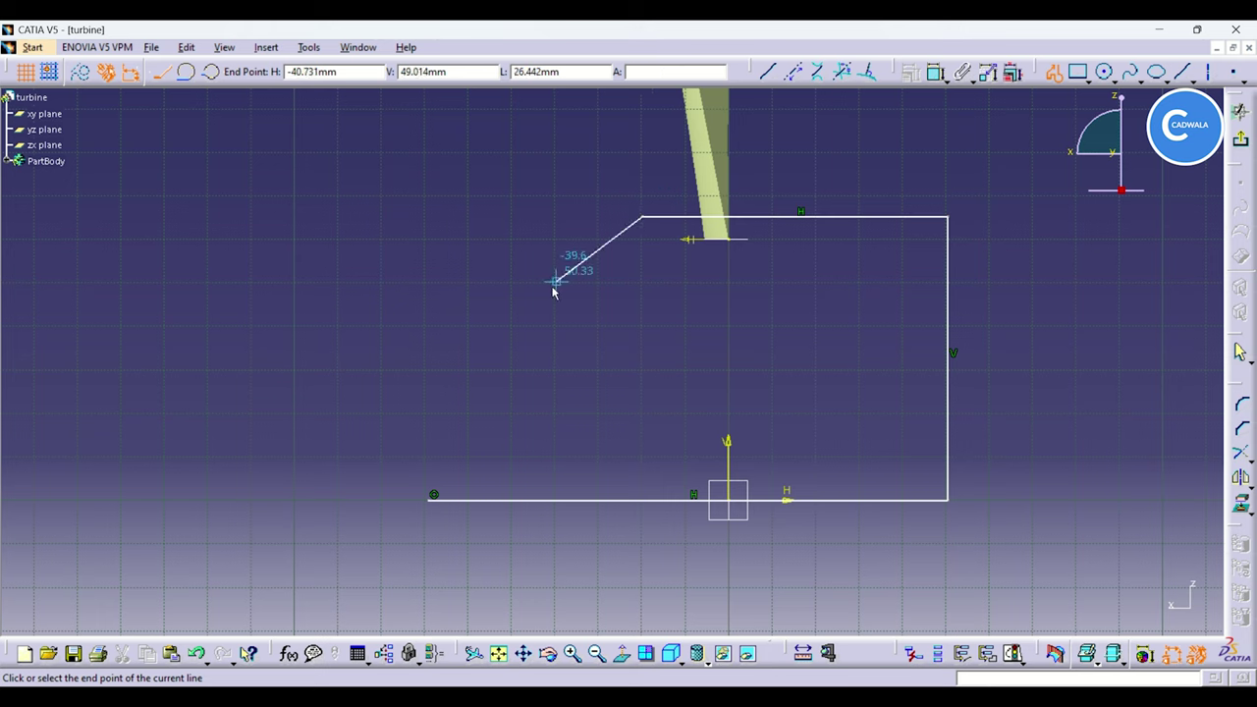
pyautogui.click(434, 498)
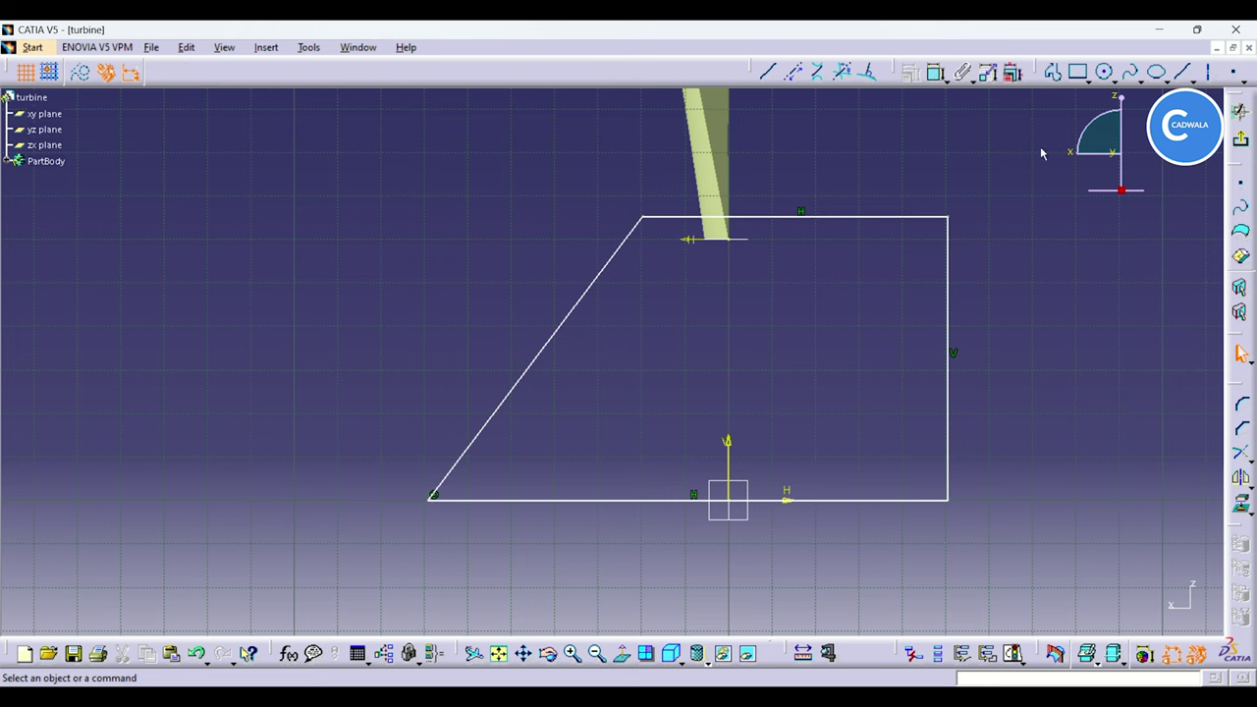
pyautogui.click(1053, 72)
pyautogui.click(1053, 73)
# Step: Dimension the length of the trapezoid's base line and set it to 166 mm
pyautogui.click(937, 74)
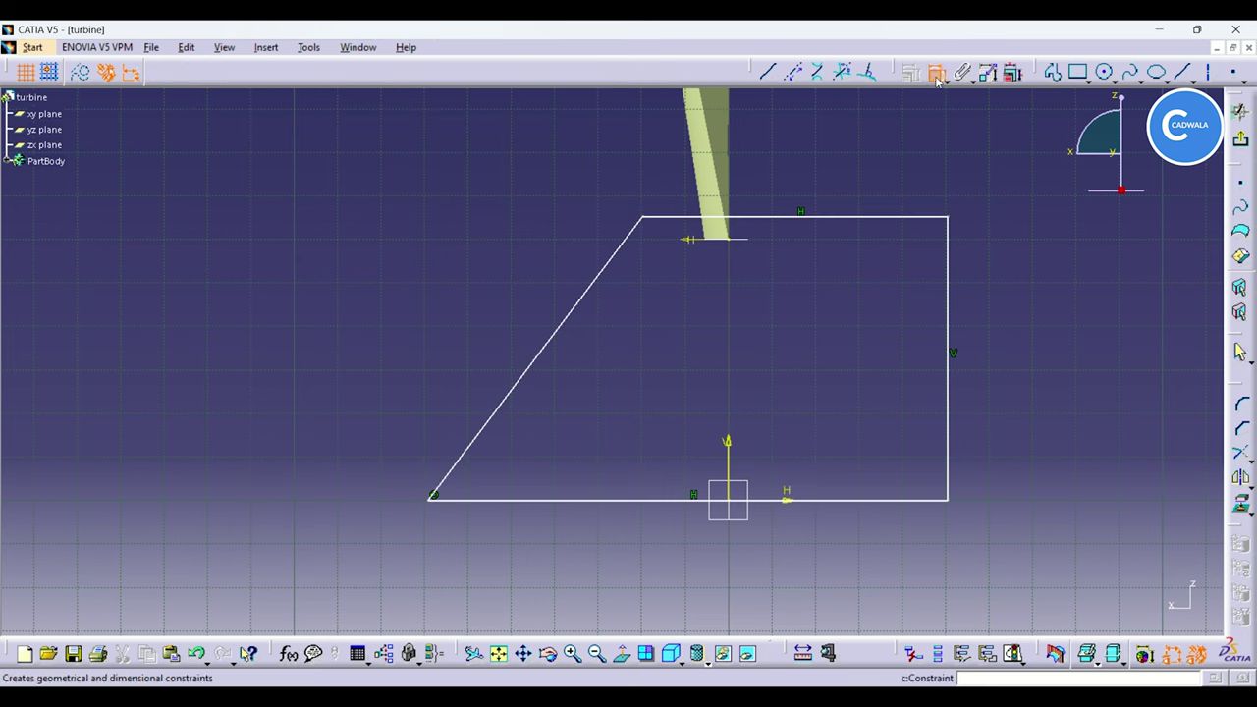
pyautogui.click(823, 499)
pyautogui.click(752, 558)
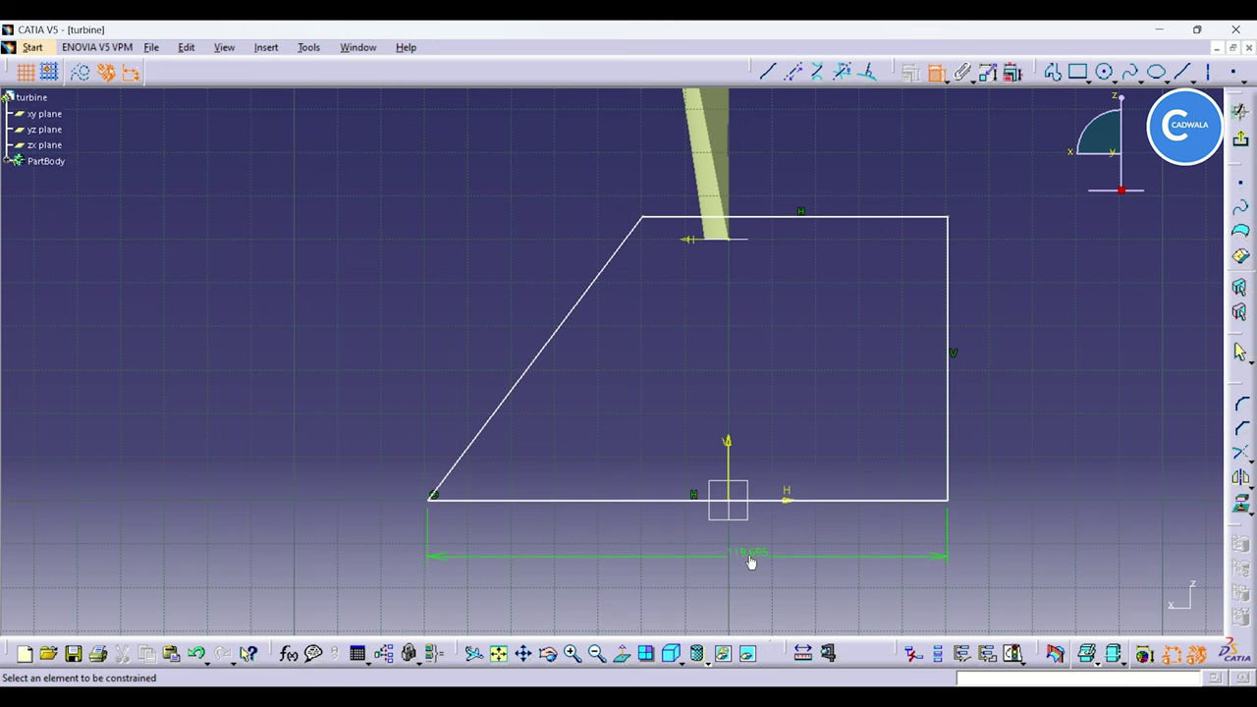
pyautogui.doubleClick(749, 556)
pyautogui.write('1')
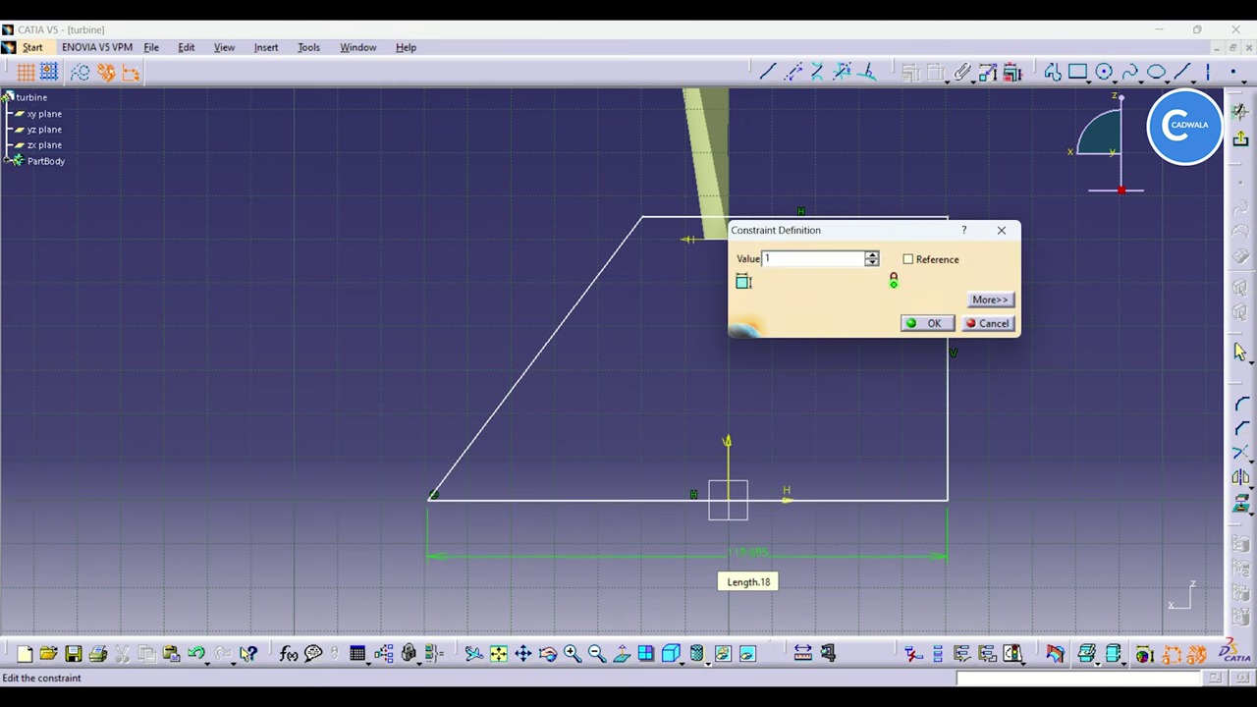
pyautogui.write('66')
pyautogui.press('Return')
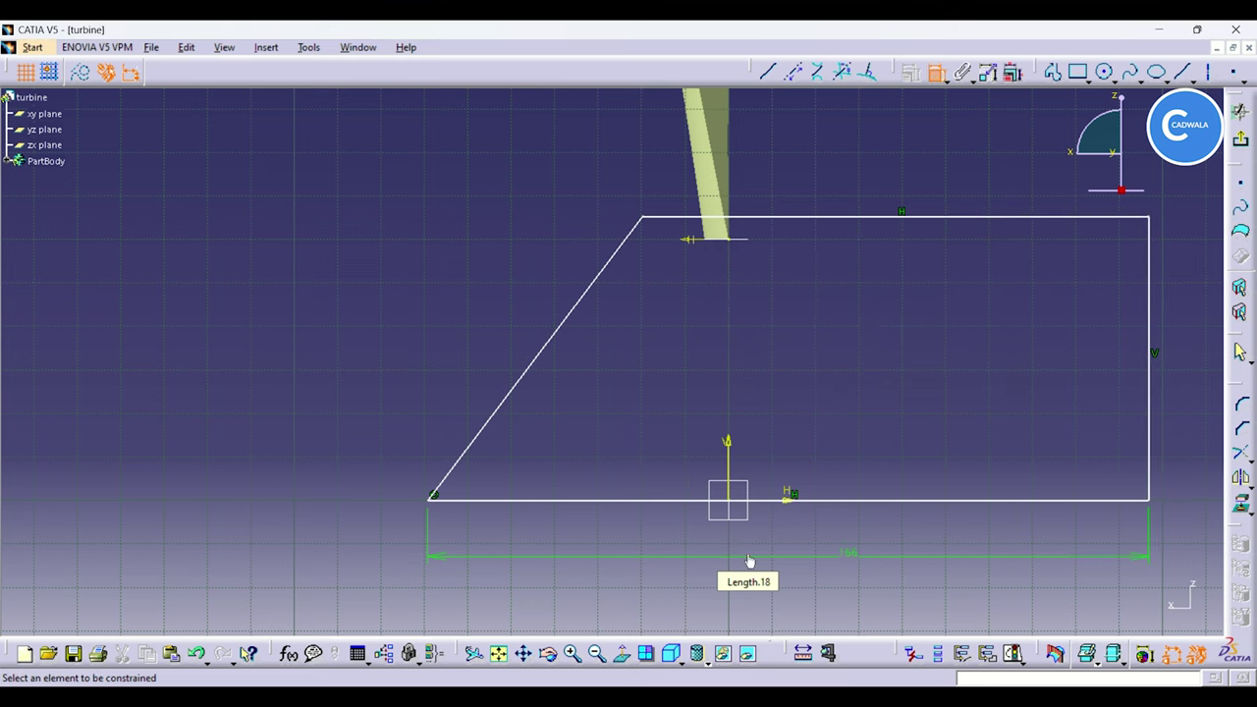
# Step: Dimension the length of the trapezoid's upper horizontal line and set it to 90 mm
pyautogui.click(914, 217)
pyautogui.click(889, 140)
pyautogui.doubleClick(887, 132)
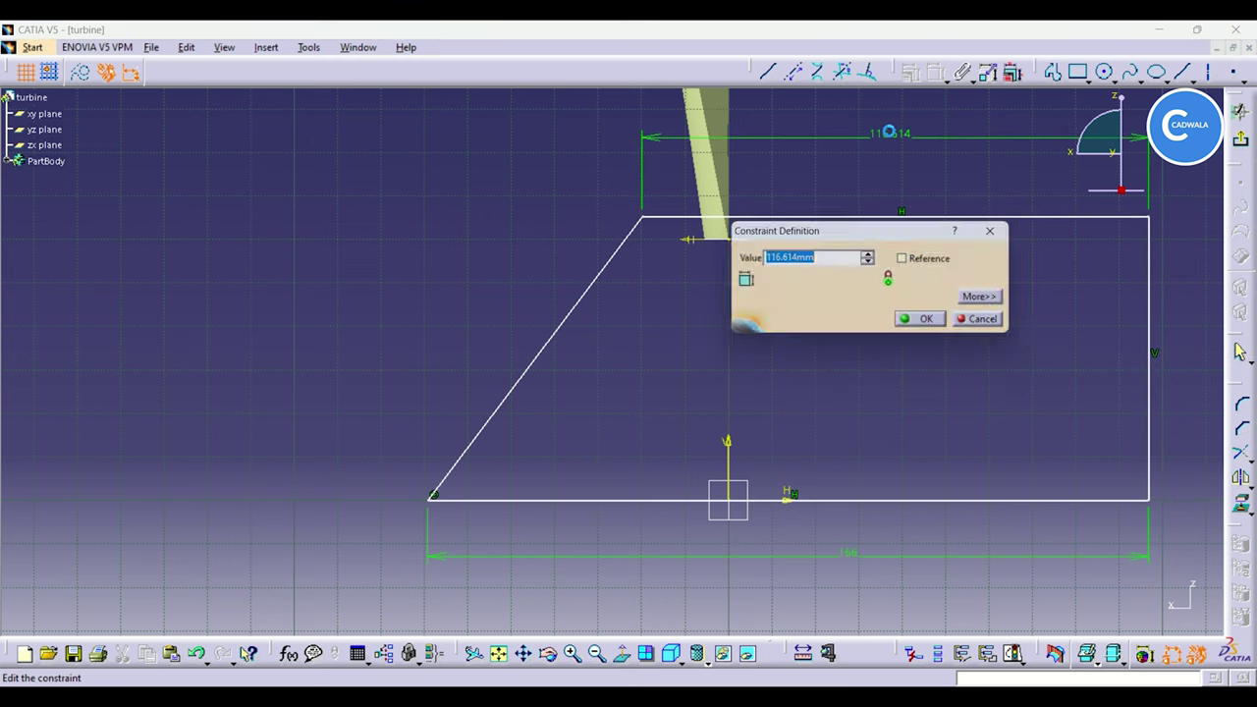
pyautogui.write('90')
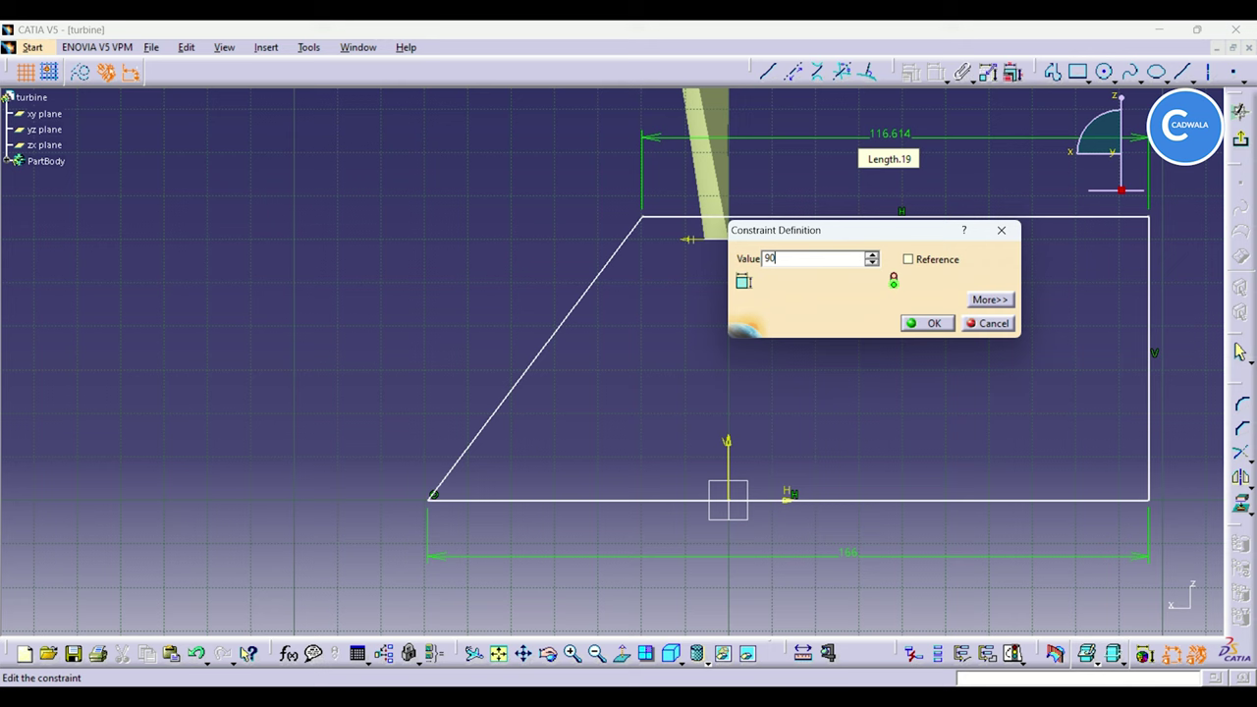
pyautogui.click(926, 323)
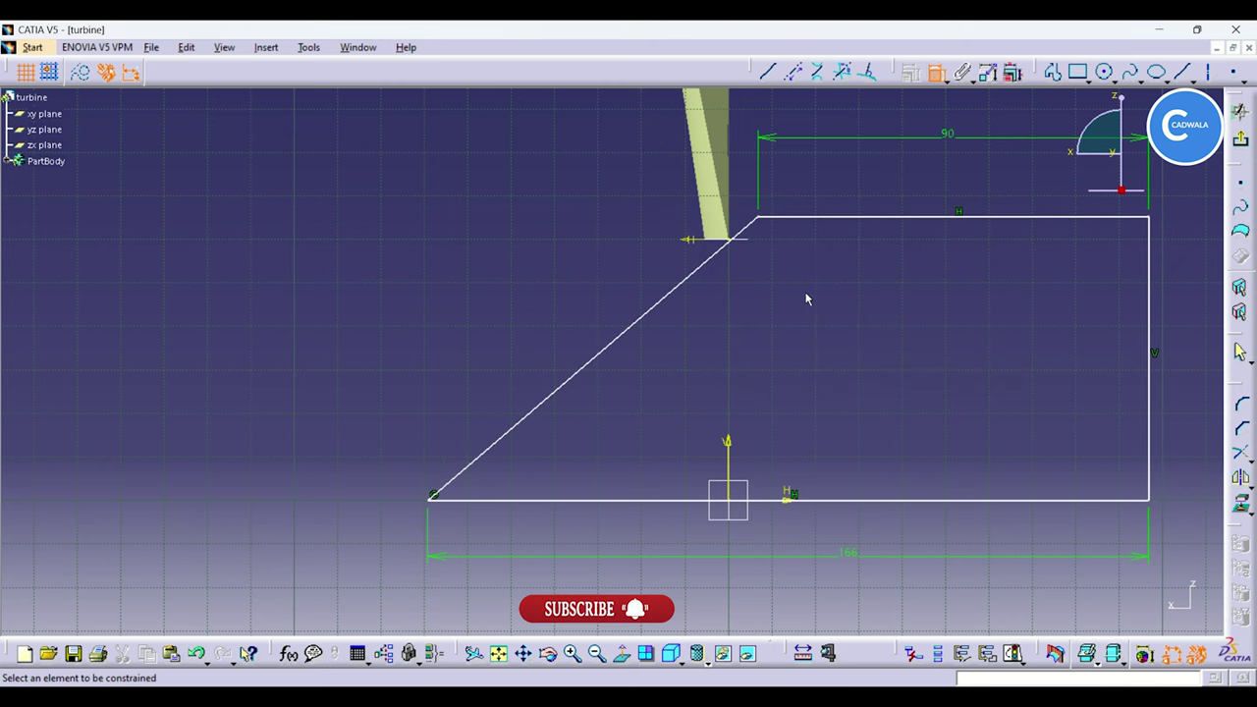
# Step: Dimension the distance from the trapezoid's vertical side to the vertical sketch axis and set it to 70 mm
pyautogui.click(1150, 339)
pyautogui.click(727, 448)
pyautogui.click(903, 371)
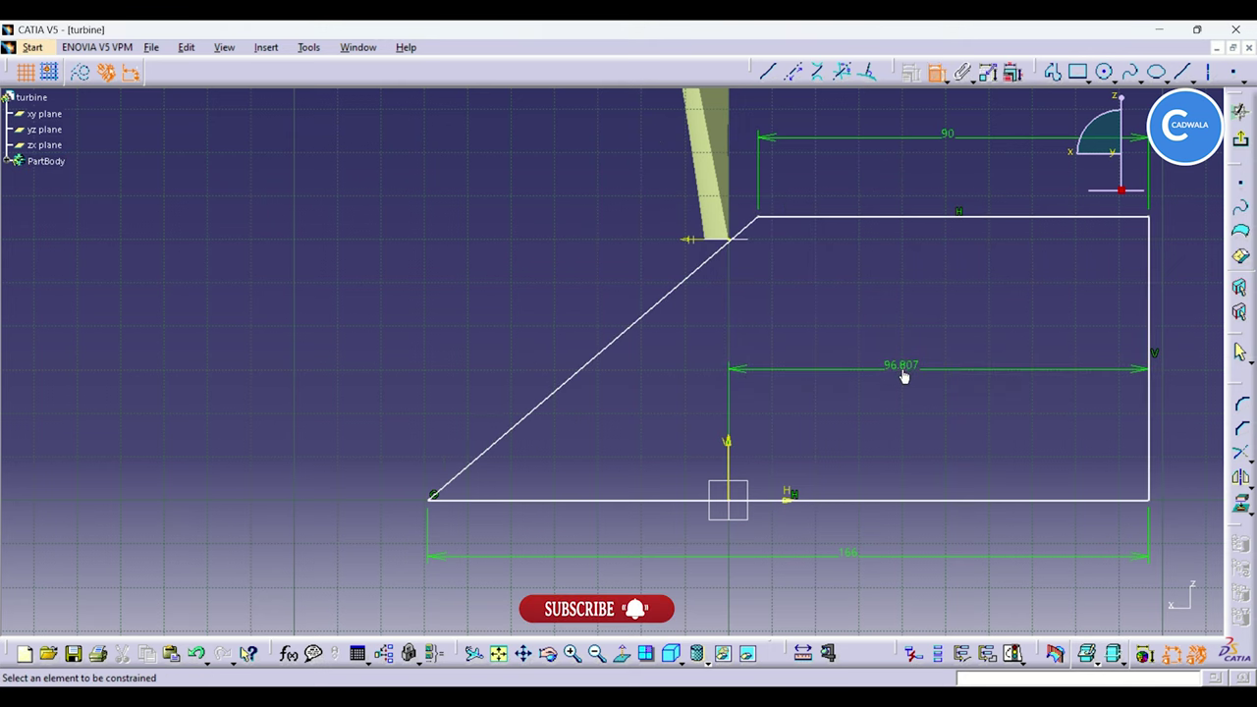
pyautogui.doubleClick(901, 366)
pyautogui.write('70')
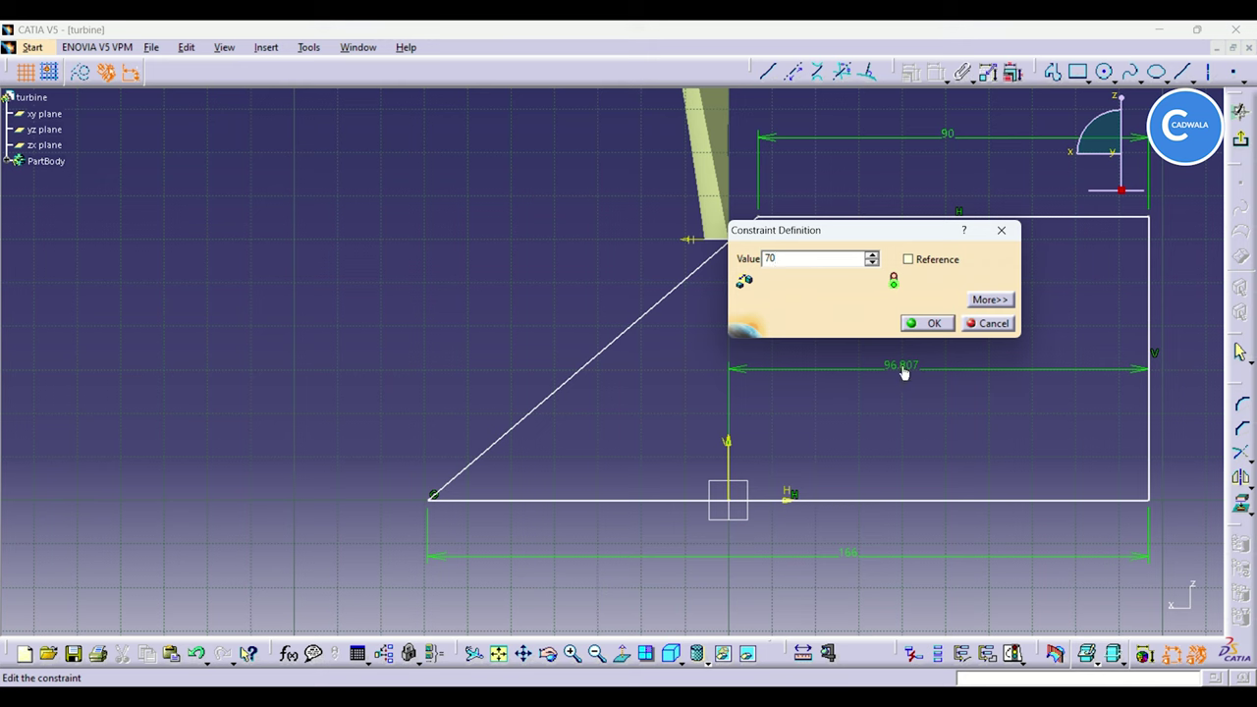
pyautogui.press('Return')
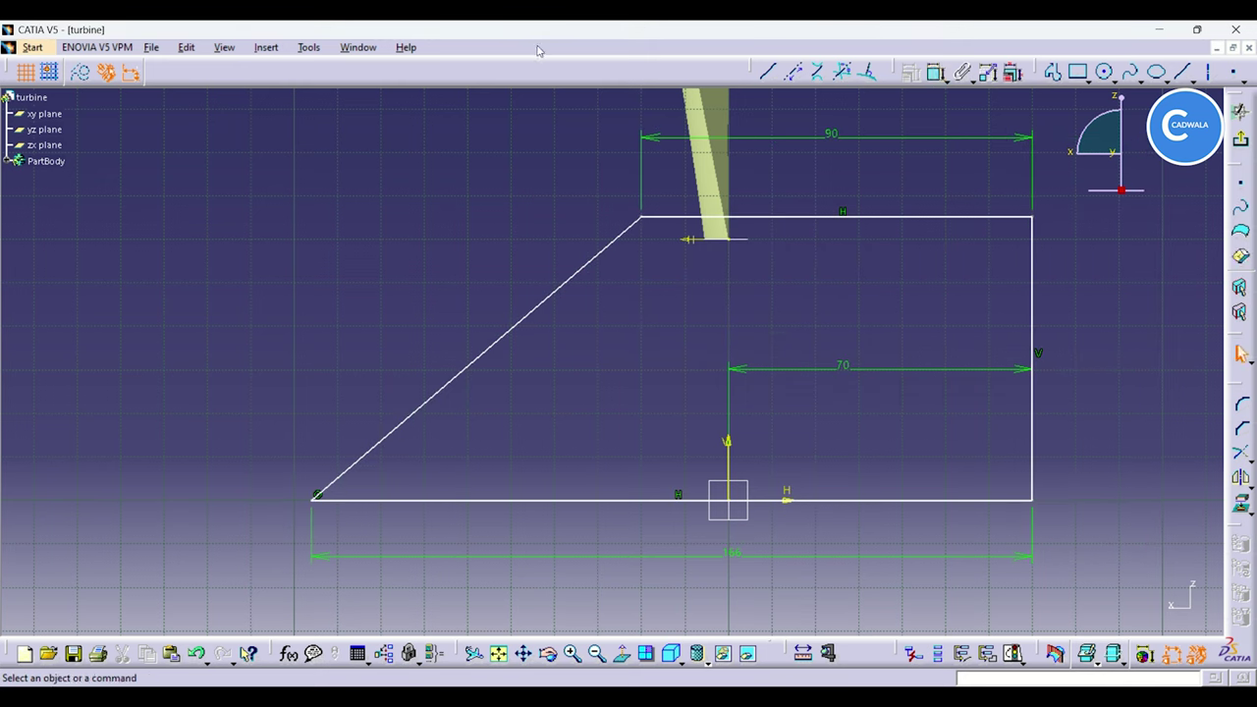
# Step: Draw a two-line step from the base line up and across to the vertical side, about 41 mm wide and 21 mm high
pyautogui.click(1053, 72)
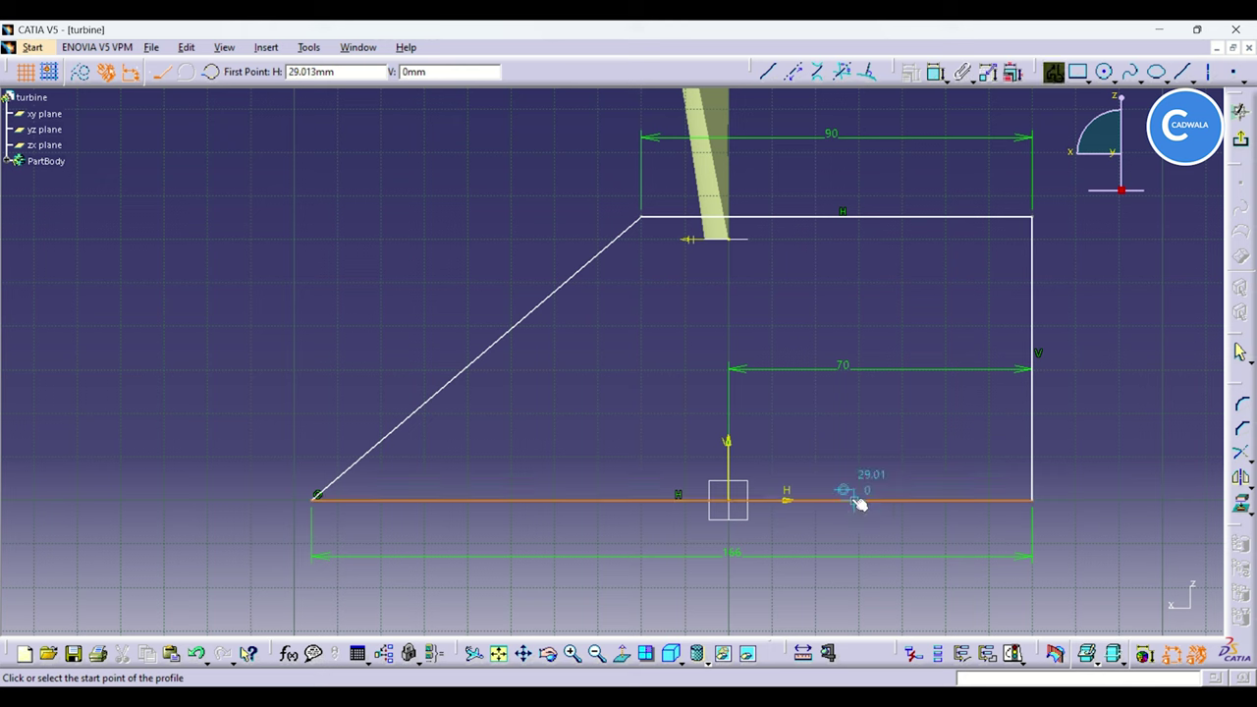
pyautogui.click(859, 501)
pyautogui.click(854, 410)
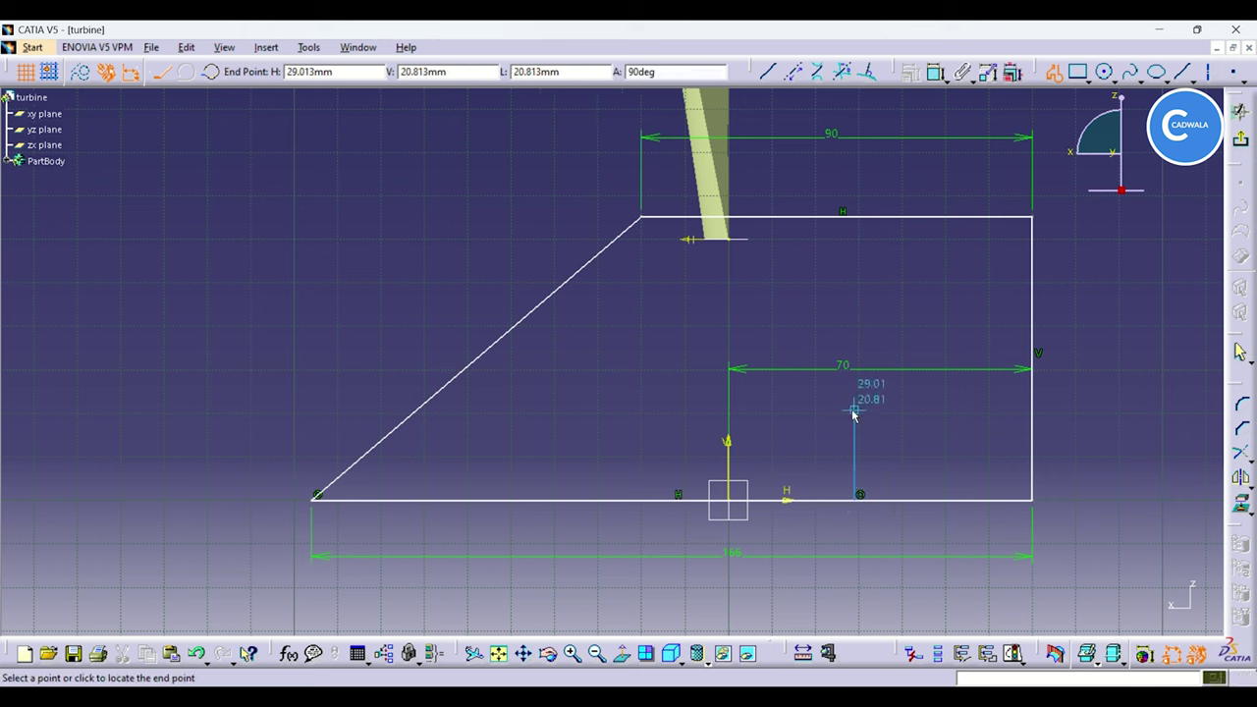
pyautogui.click(1030, 411)
pyautogui.click(1057, 75)
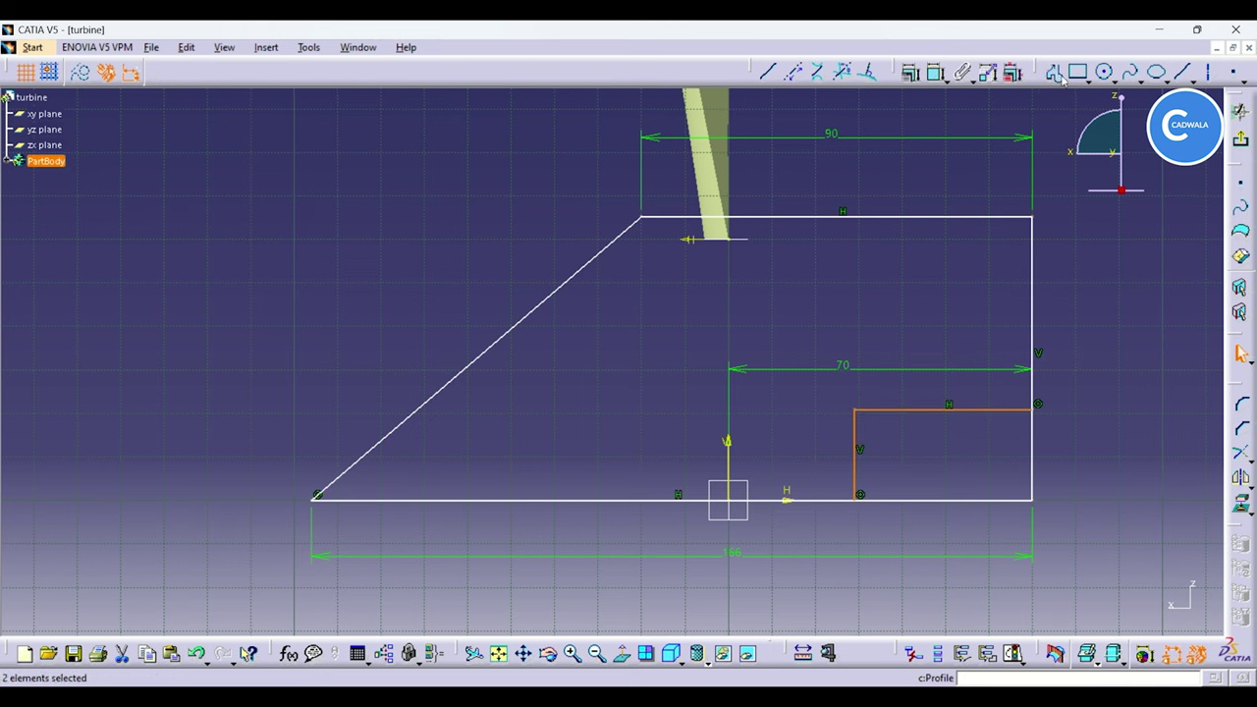
pyautogui.click(935, 71)
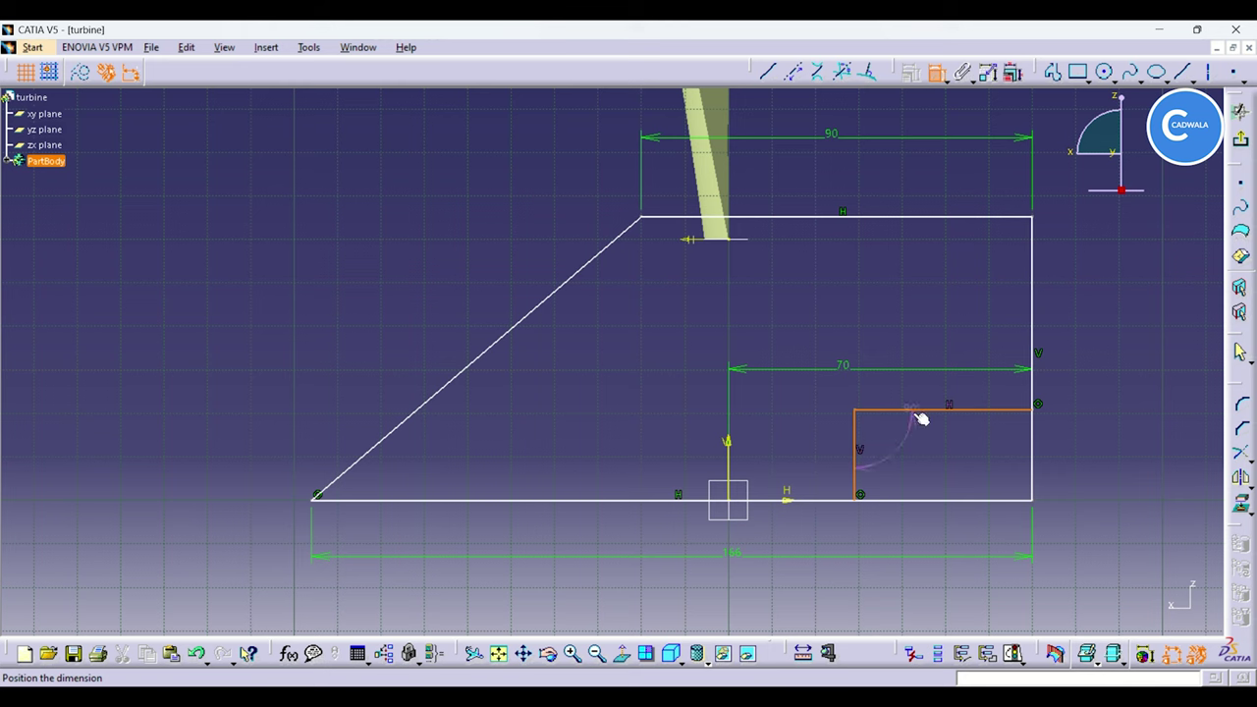
pyautogui.click(935, 73)
pyautogui.click(929, 160)
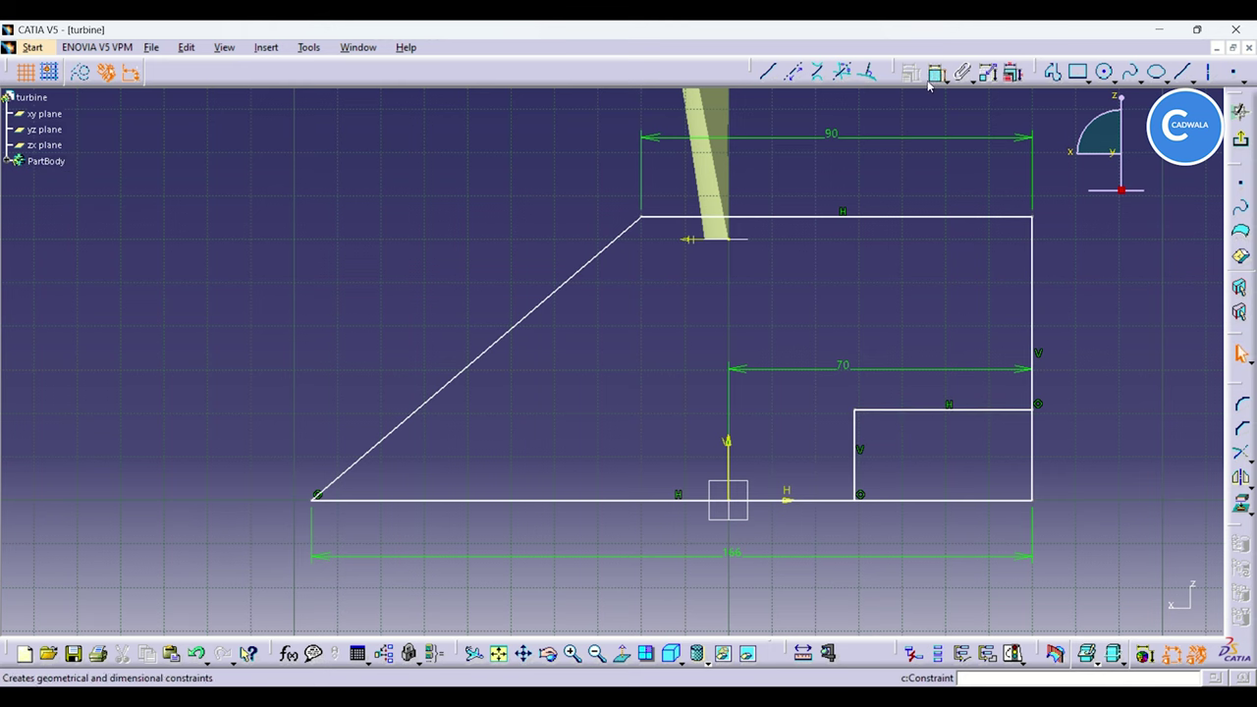
# Step: Dimension the height of the step's horizontal line above the base line and set it to 20 mm
pyautogui.click(946, 411)
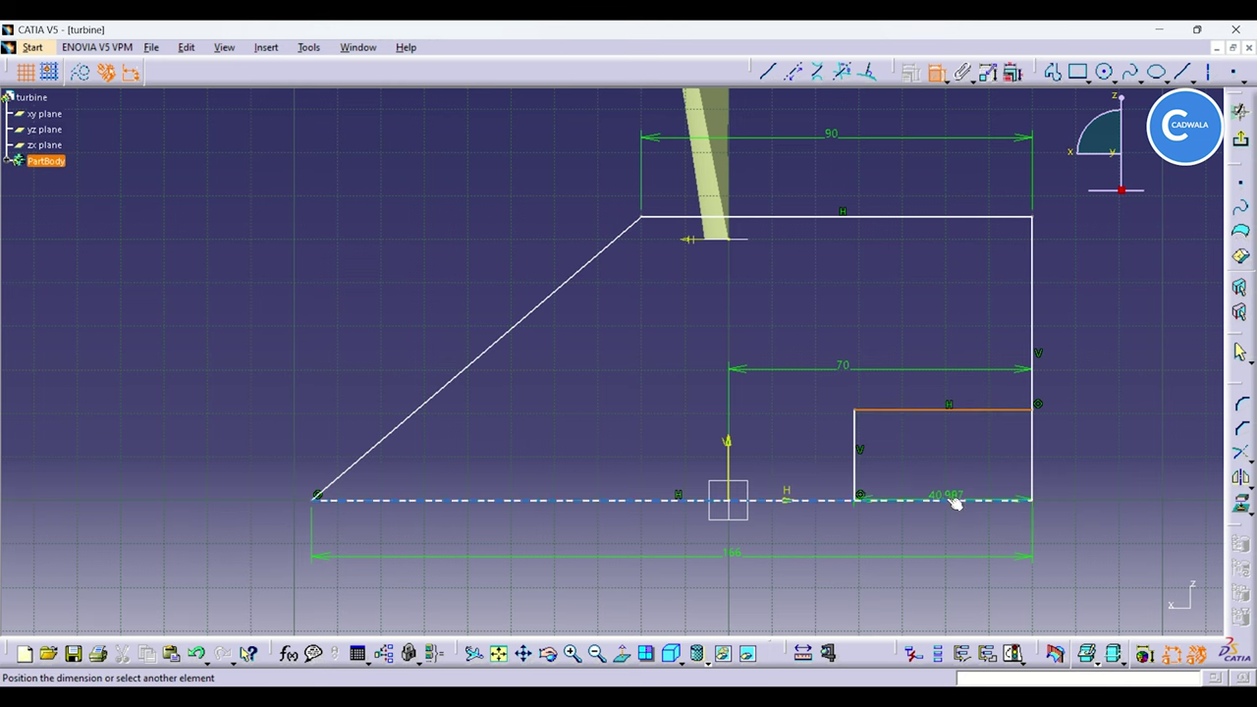
pyautogui.click(955, 503)
pyautogui.click(1072, 444)
pyautogui.doubleClick(1076, 443)
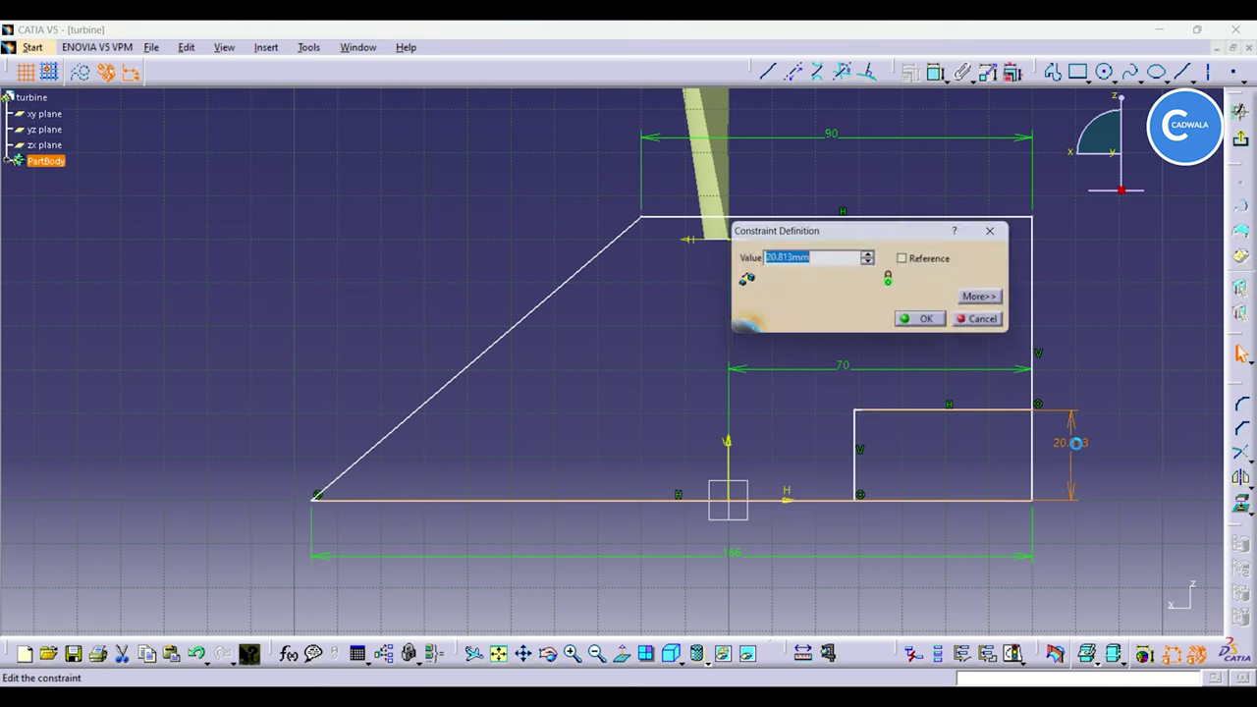
pyautogui.press('Return')
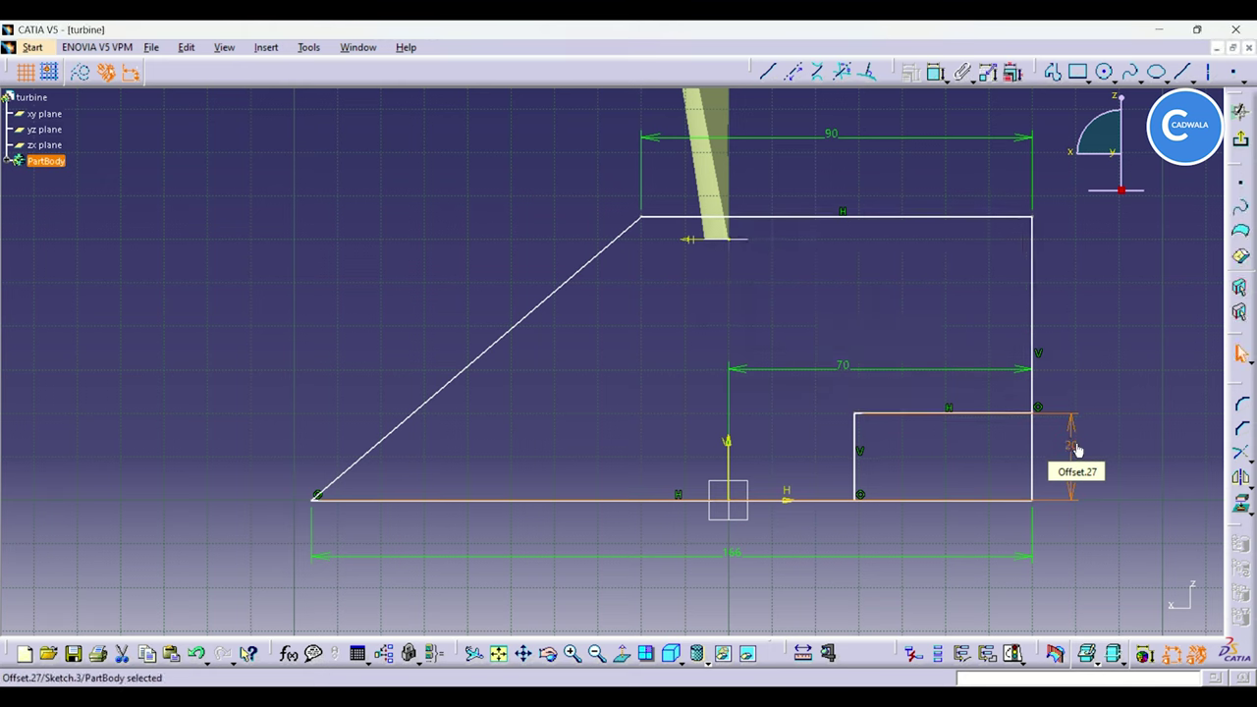
# Step: Dimension the length of the step's horizontal line and set it to 38 mm
pyautogui.click(949, 415)
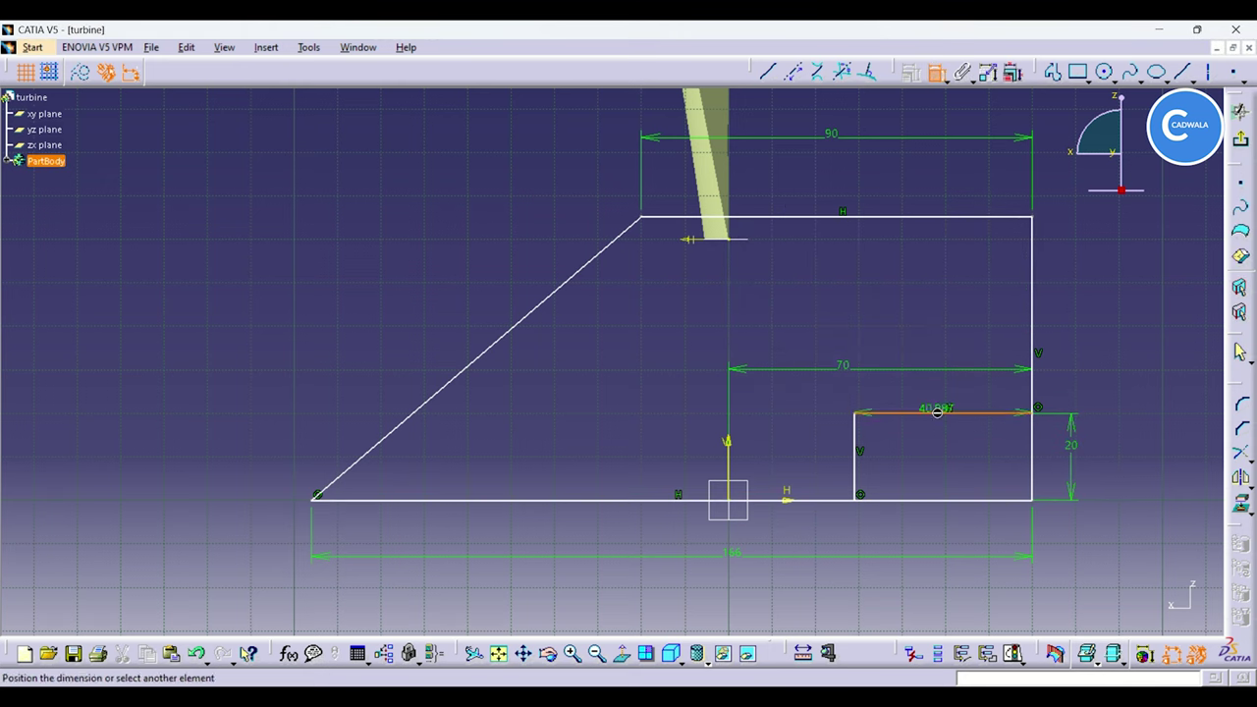
pyautogui.click(939, 532)
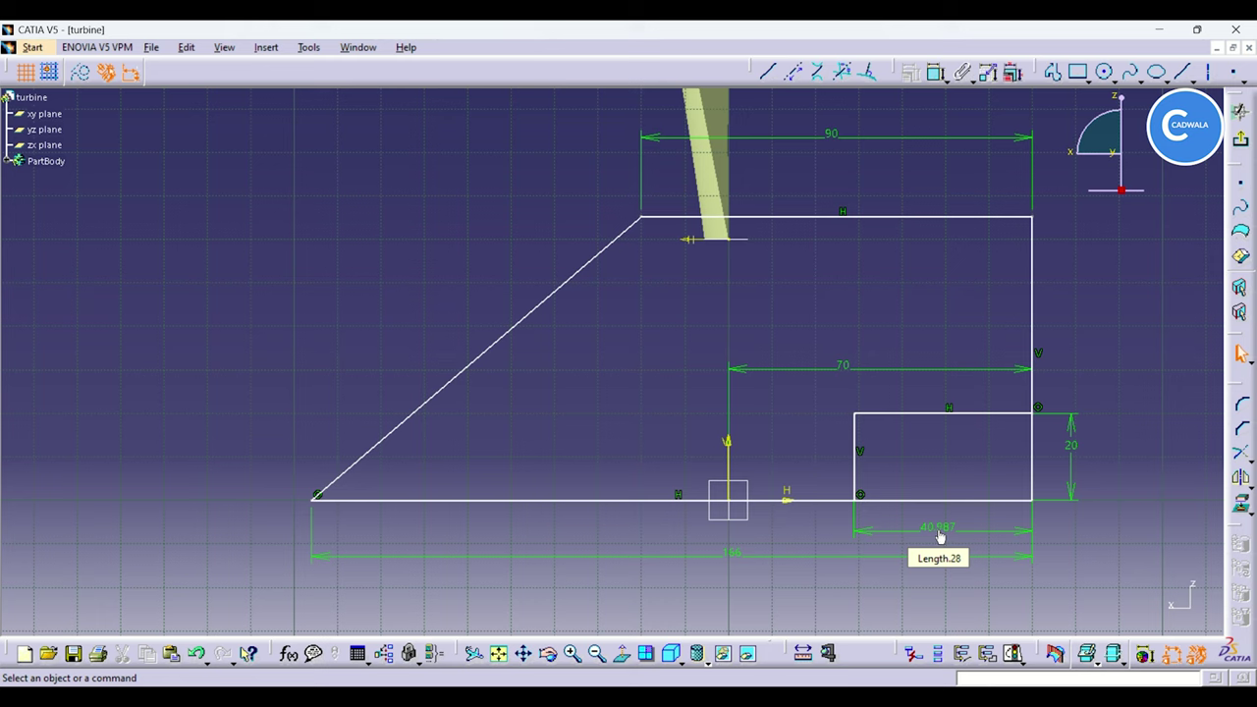
pyautogui.doubleClick(939, 535)
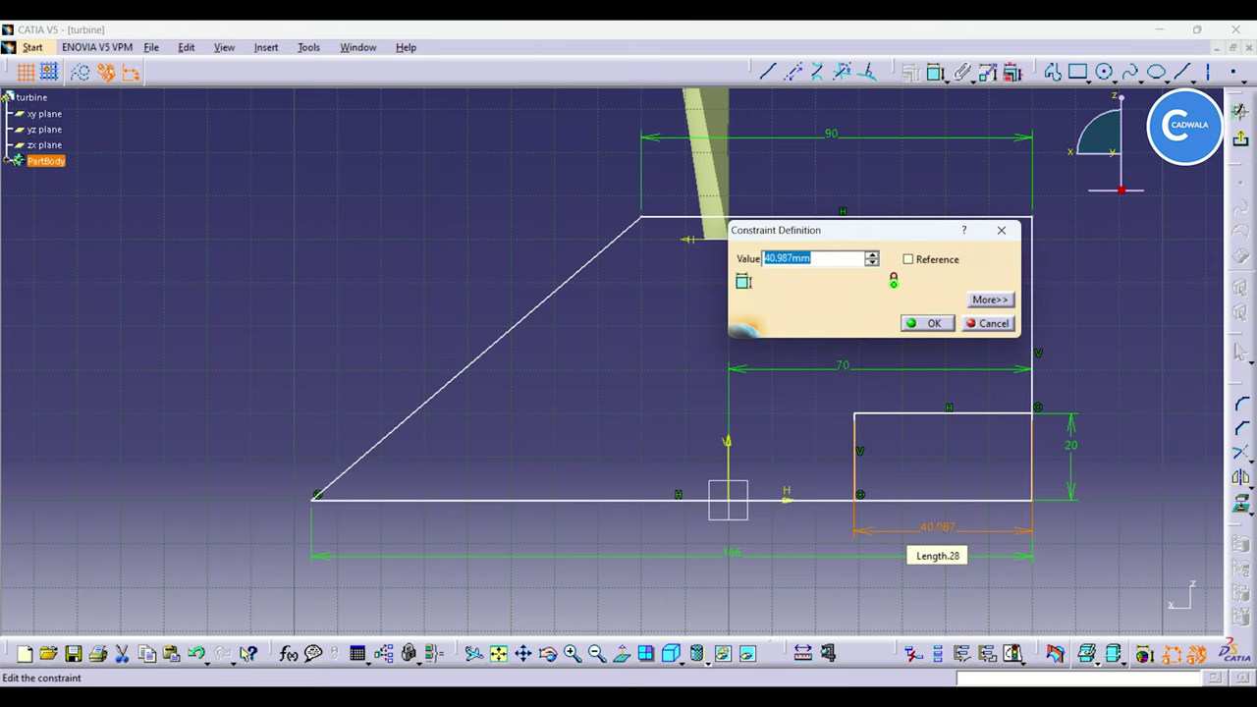
pyautogui.press('Return')
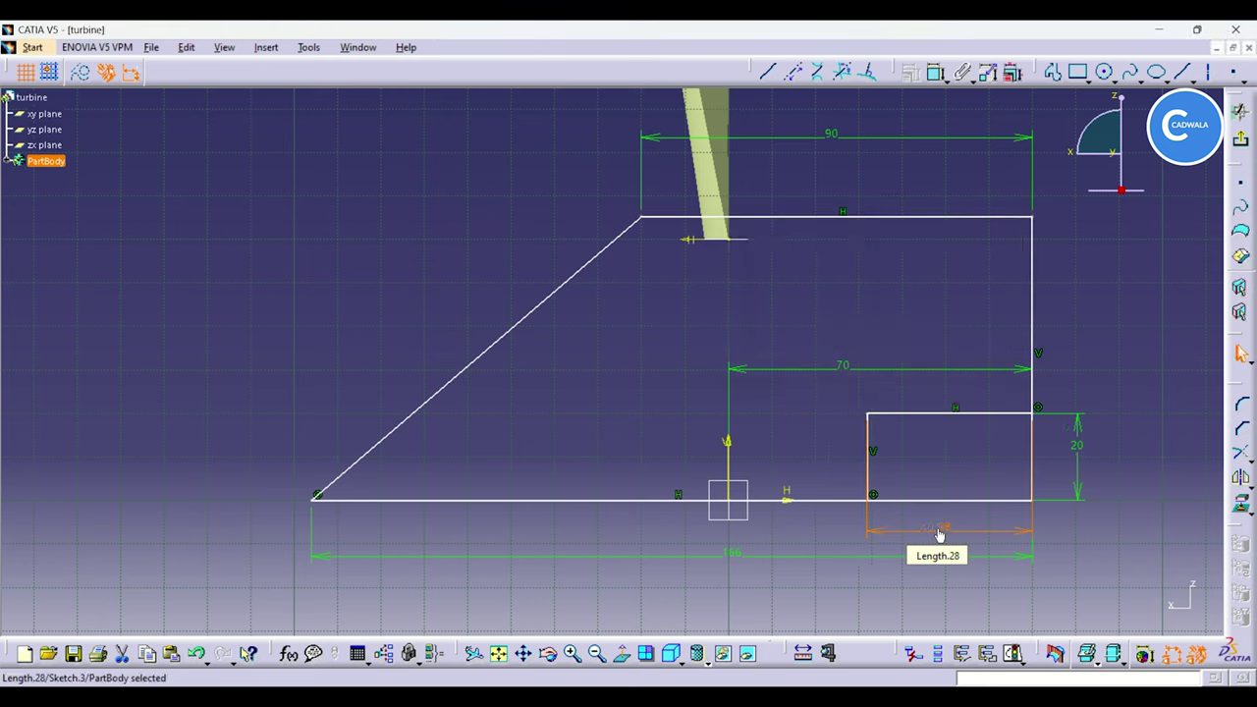
pyautogui.click(1159, 406)
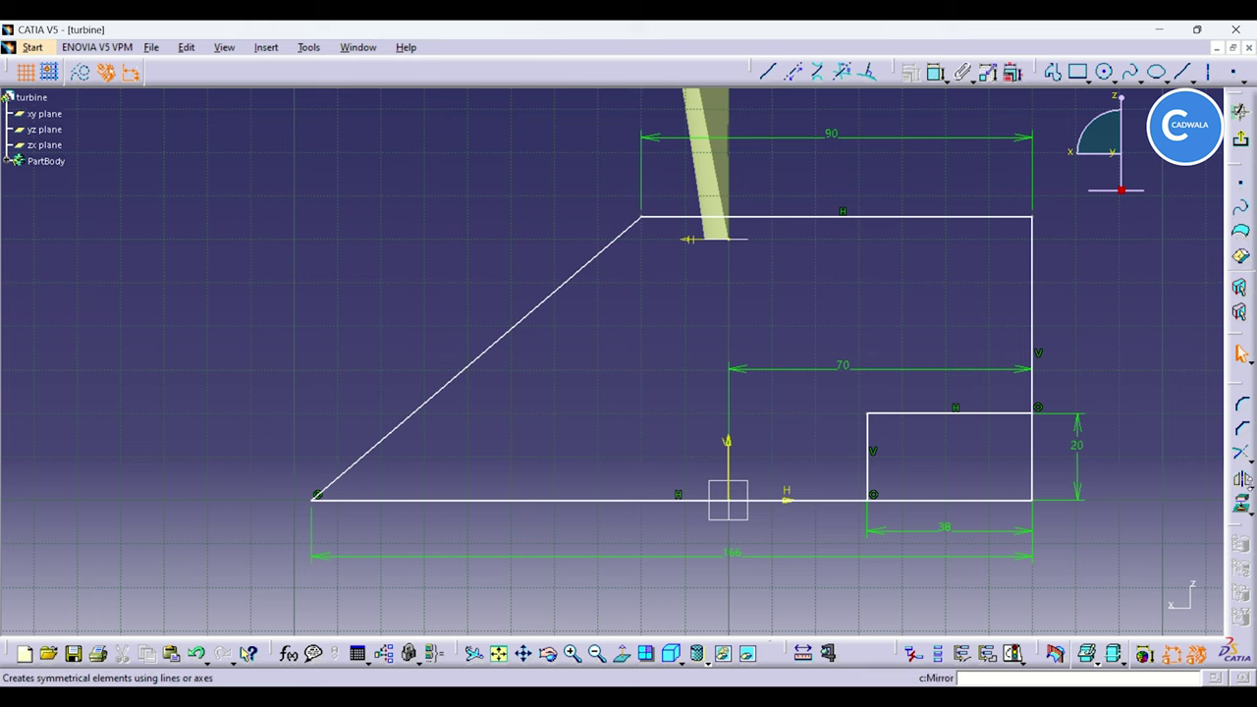
# Step: Quick Trim the base line and the vertical side where they enclose the step, leaving a rectangular notch in the profile's corner
pyautogui.click(1250, 460)
pyautogui.click(1181, 474)
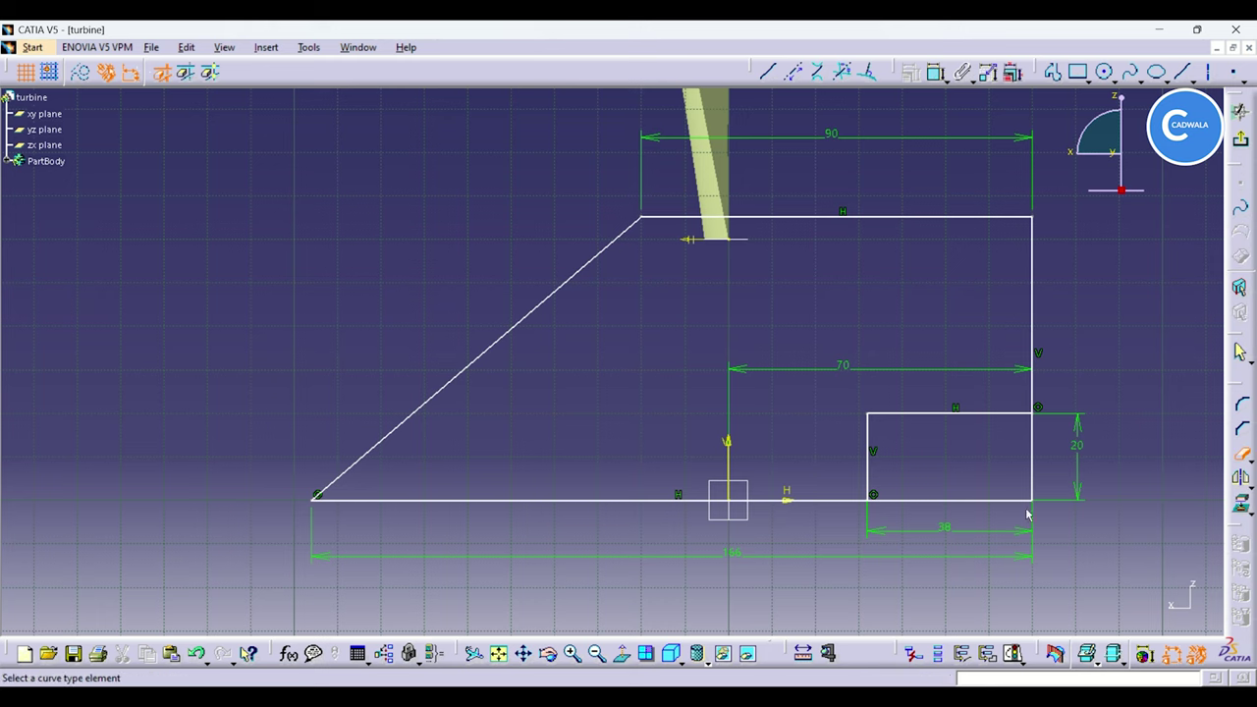
pyautogui.click(957, 502)
pyautogui.click(652, 392)
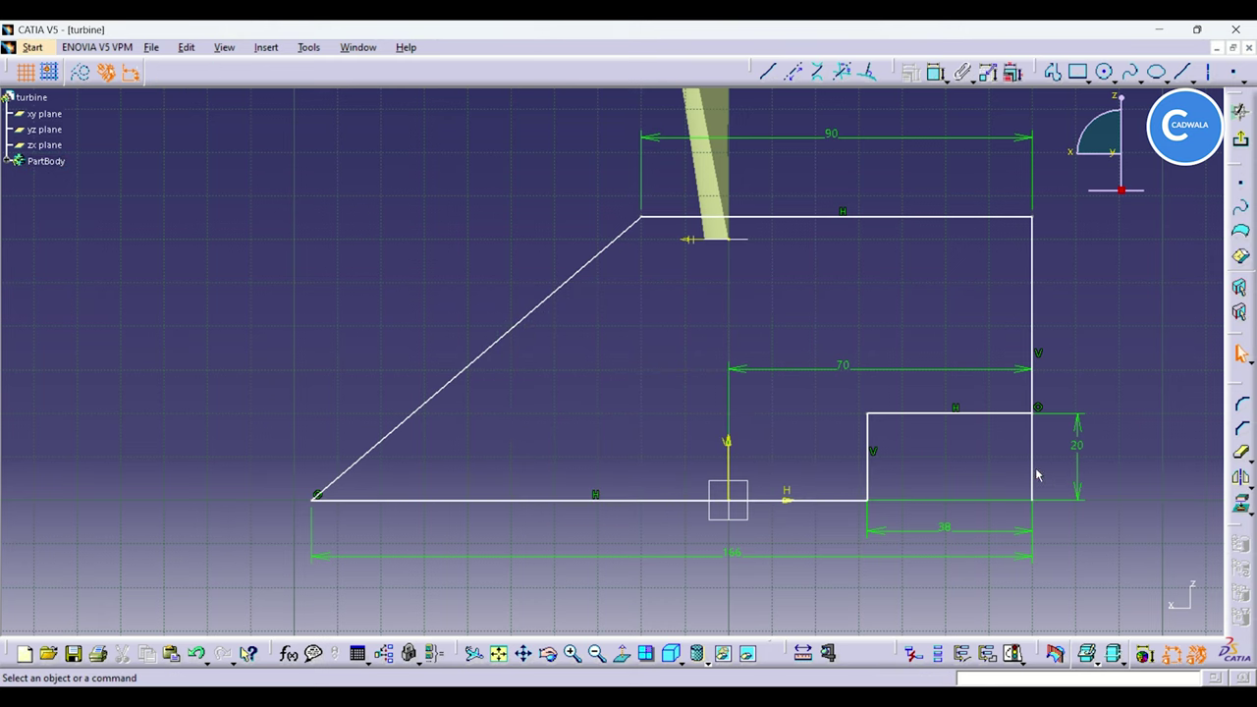
pyautogui.click(1239, 453)
pyautogui.click(1032, 458)
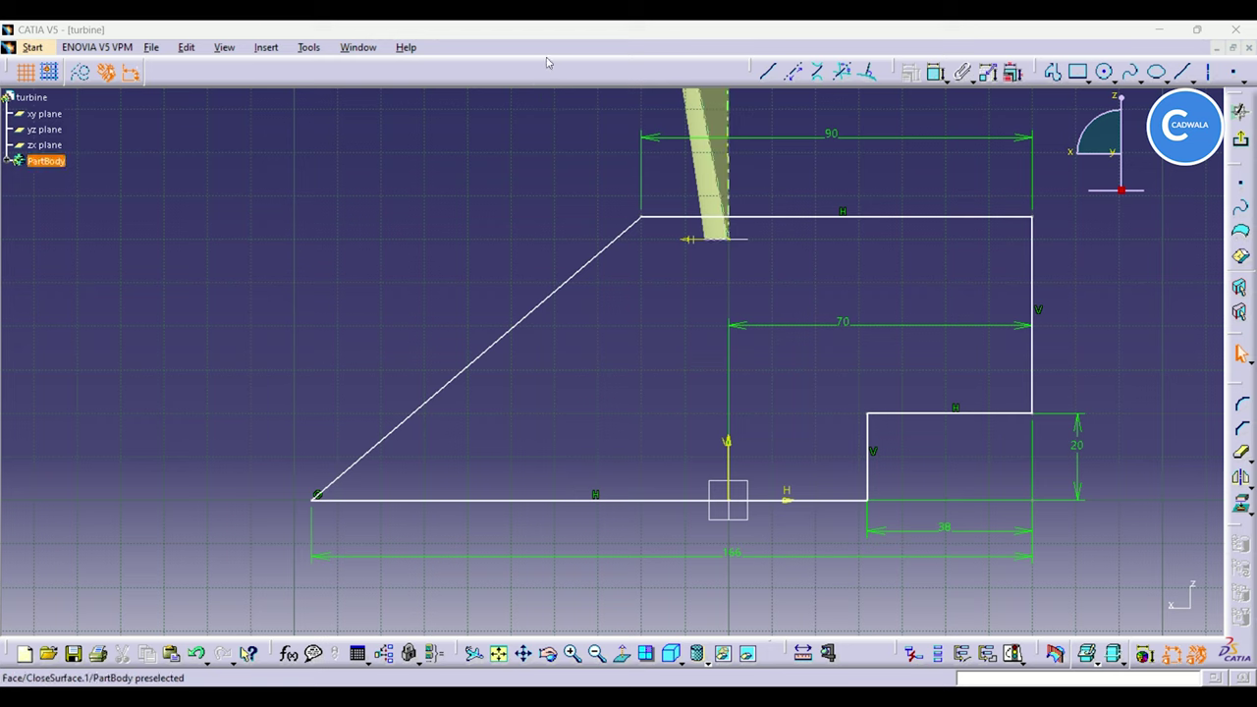
# Step: Dimension the profile's overall height between its upper horizontal line and the base line and set it to 63.25 mm
pyautogui.click(981, 215)
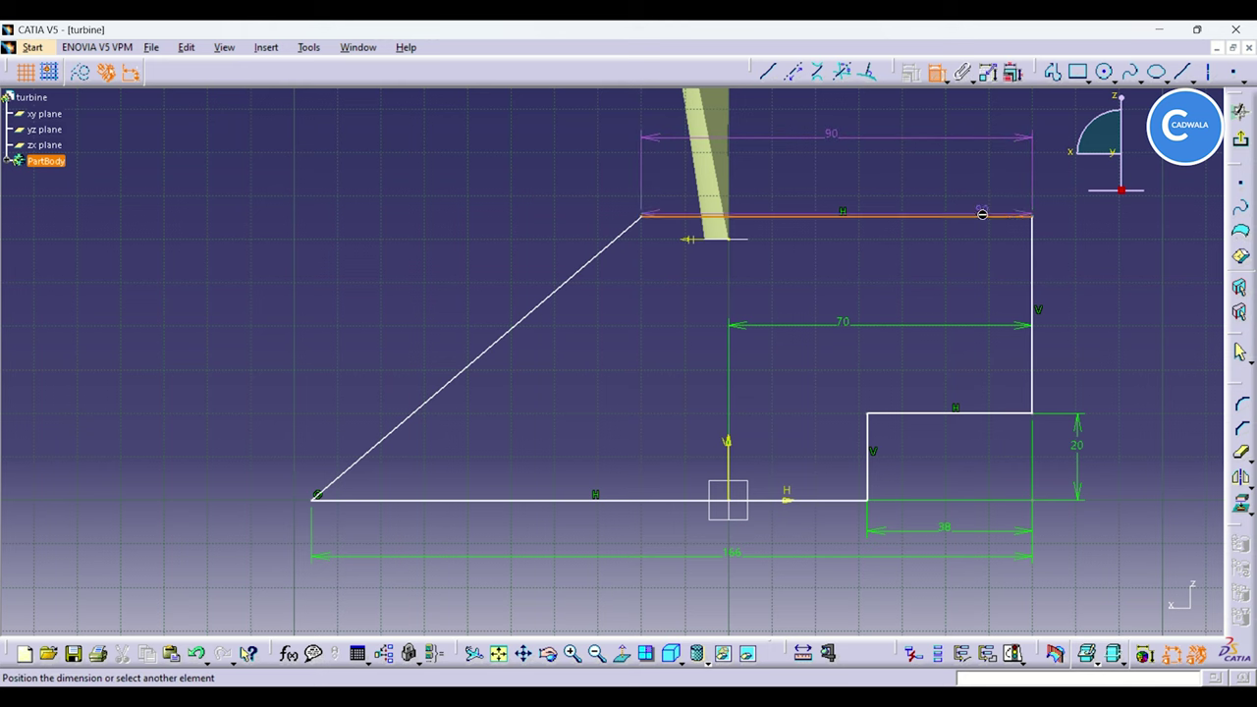
pyautogui.click(853, 501)
pyautogui.click(1119, 334)
pyautogui.doubleClick(1114, 329)
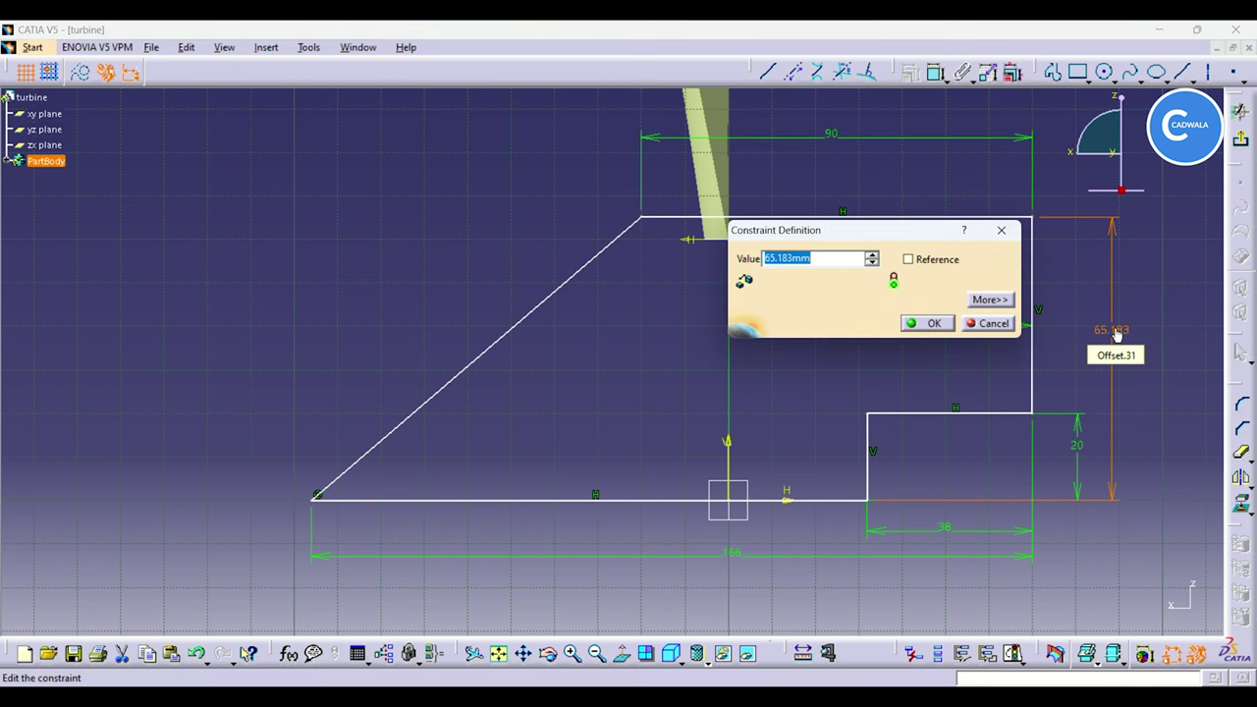
pyautogui.write('63.25')
pyautogui.press('Return')
pyautogui.click(1157, 310)
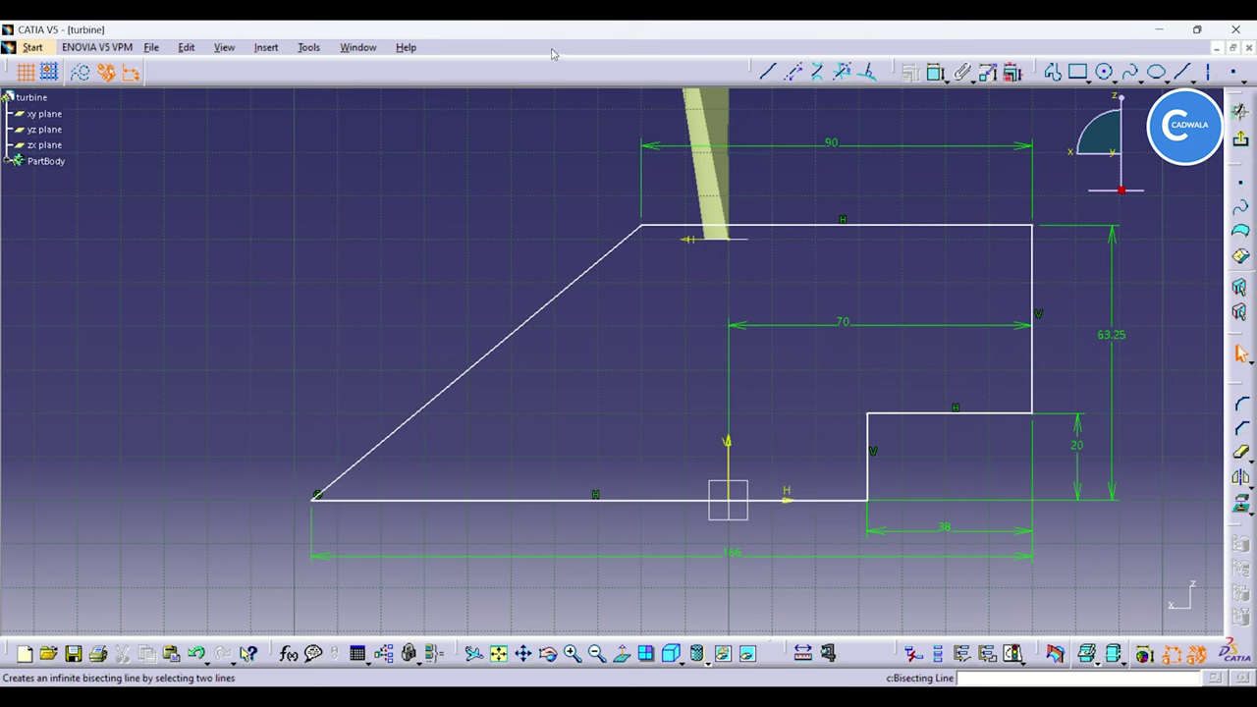
pyautogui.click(1247, 143)
pyautogui.click(1242, 142)
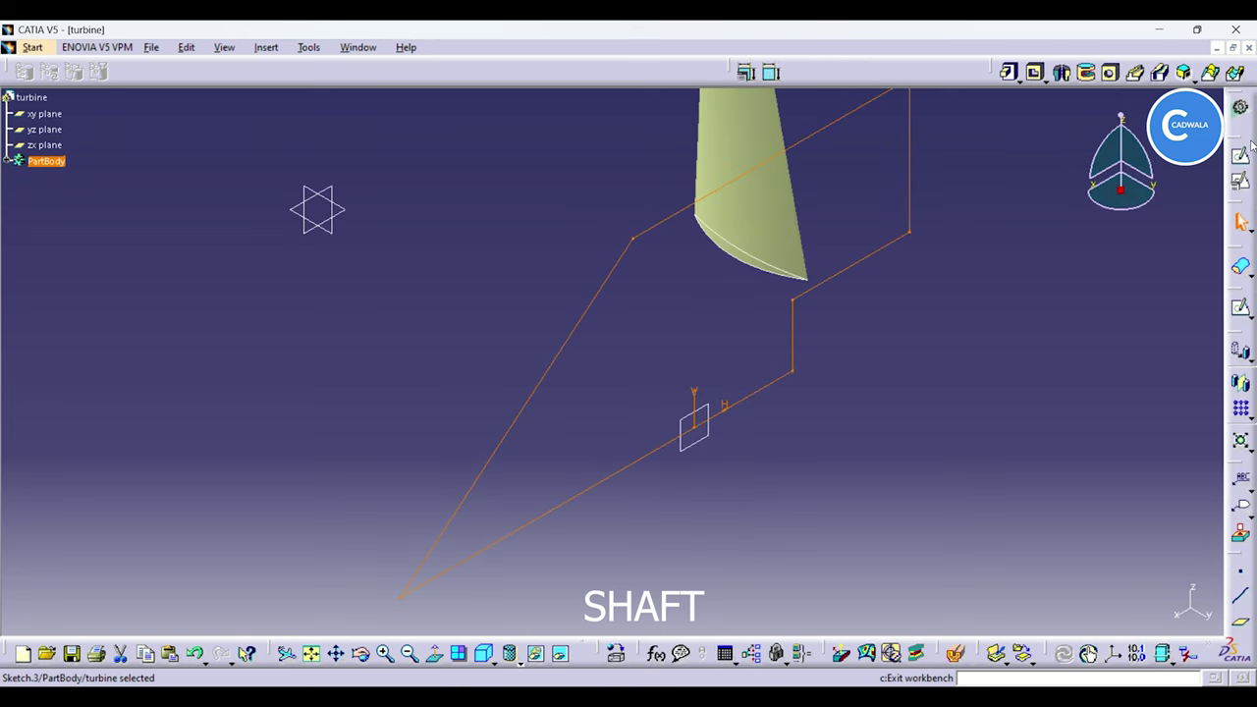
pyautogui.click(1062, 72)
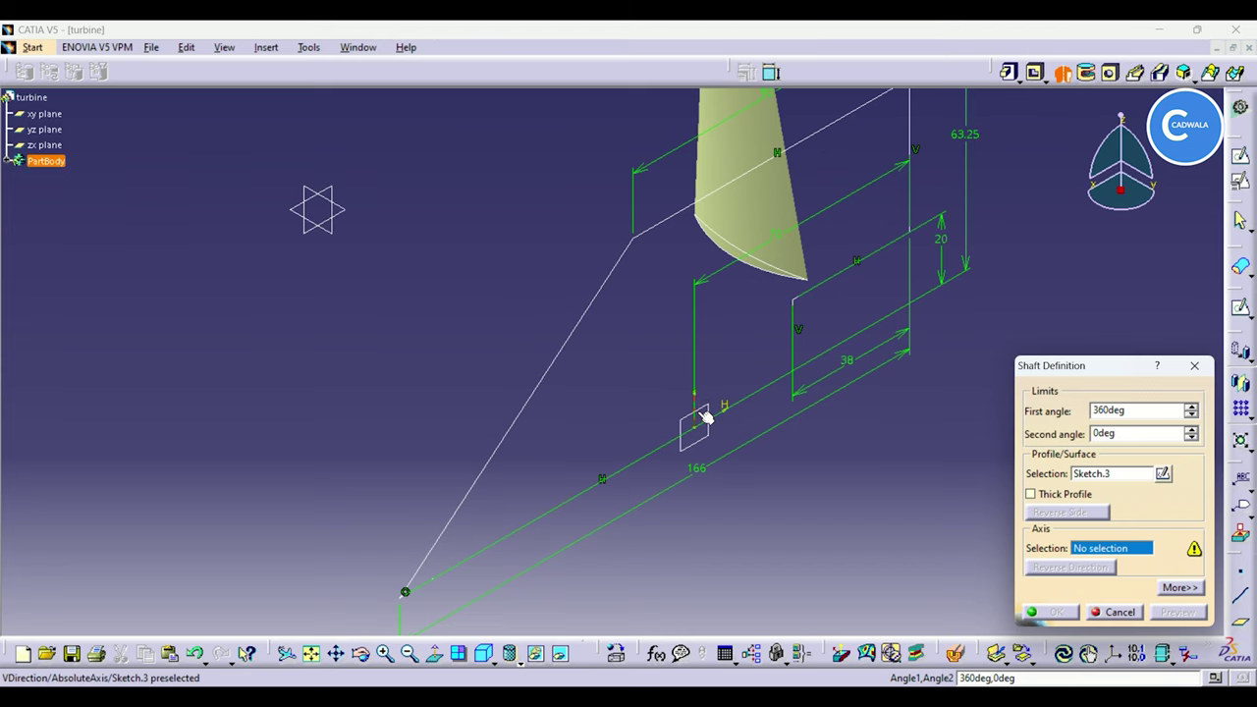
pyautogui.click(1139, 610)
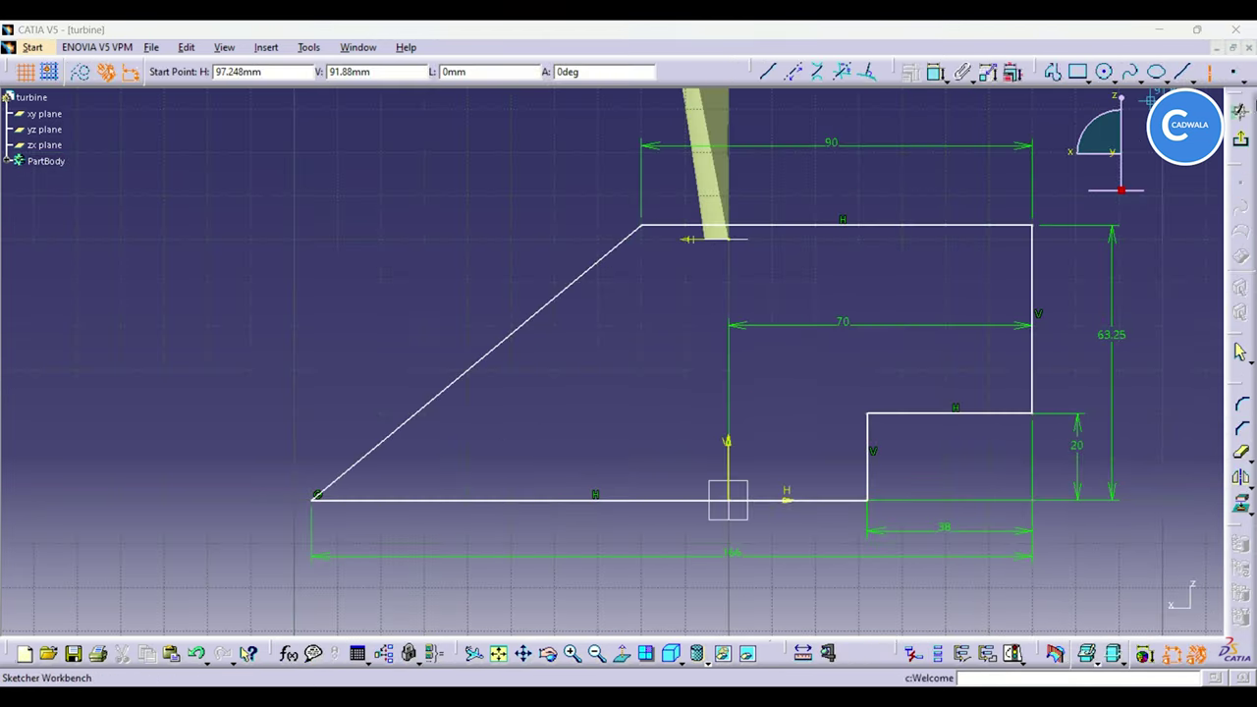
# Step: Draw a horizontal axis line along the profile's base line, extending past both ends of the profile
pyautogui.click(1210, 78)
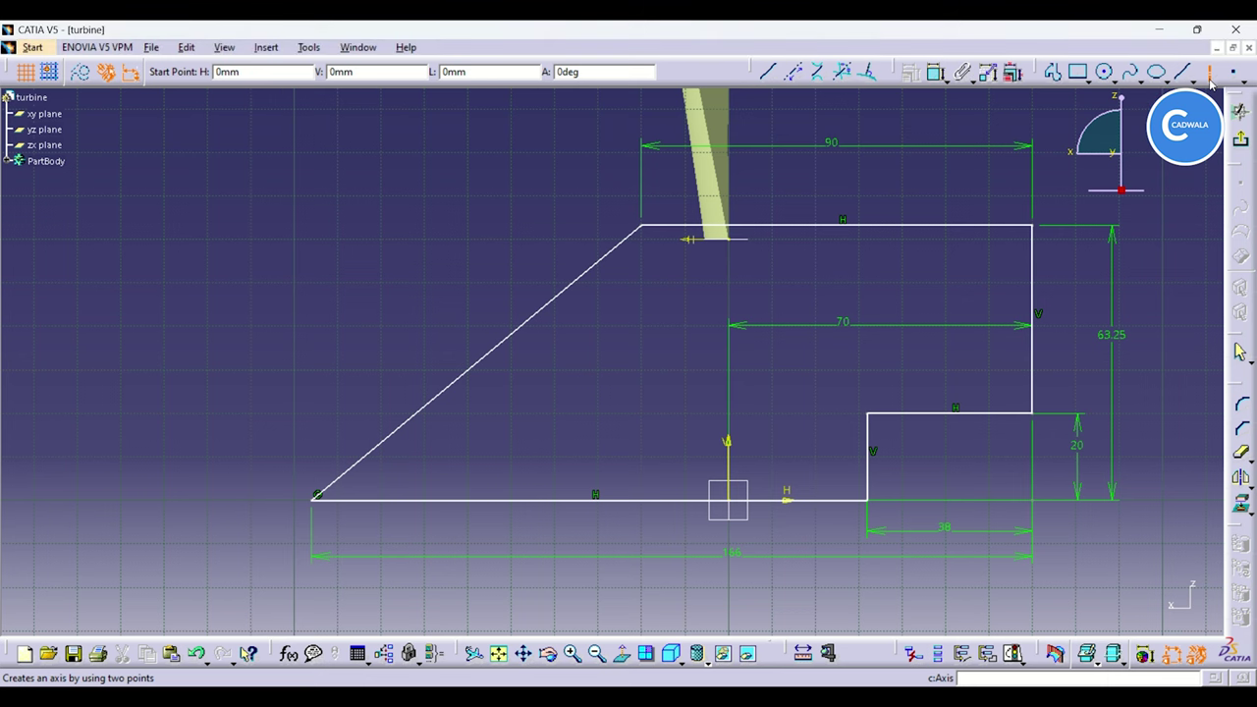
pyautogui.click(167, 500)
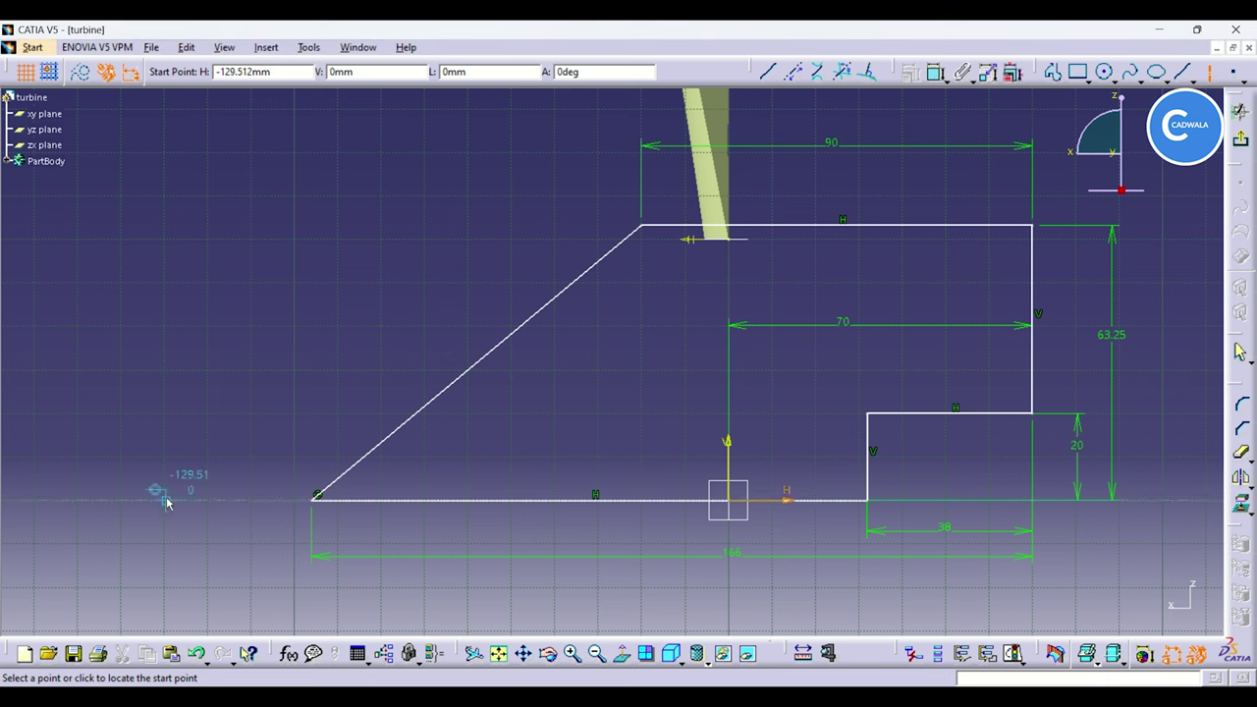
pyautogui.click(1199, 500)
pyautogui.click(1102, 309)
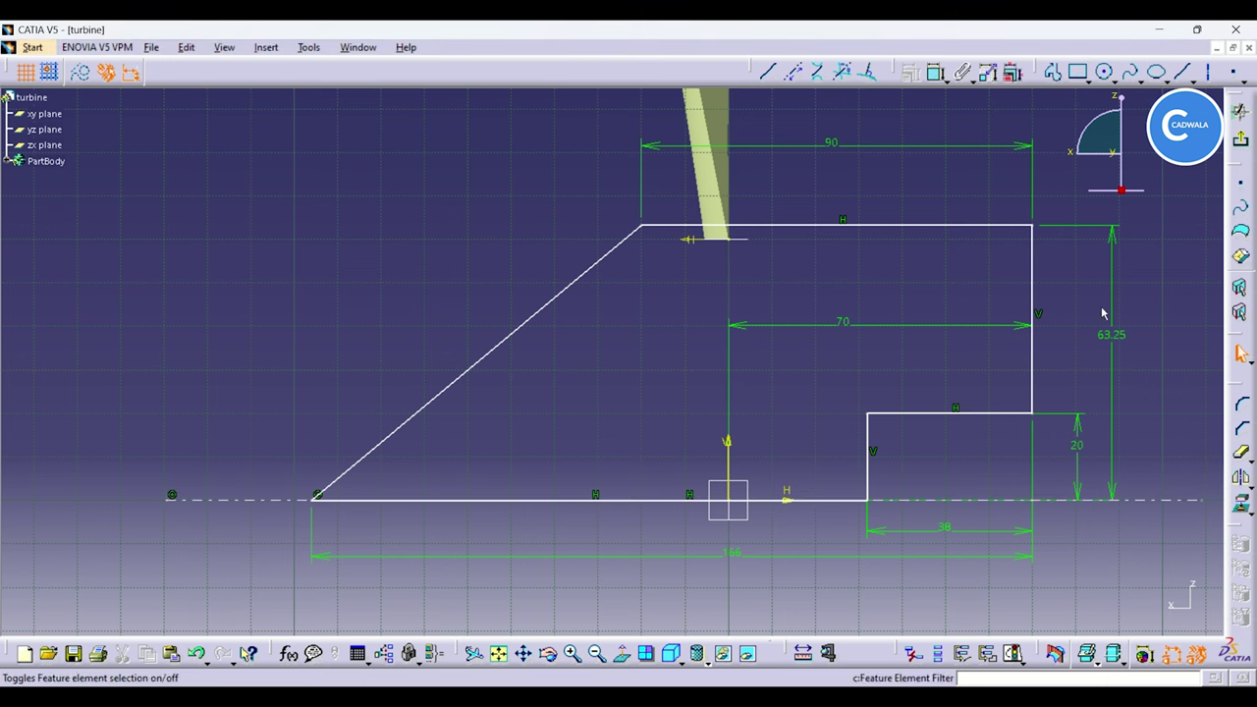
# Step: Leave the sketch and revolve the profile into a solid with Shaft, 360 degrees about the sketch axis
pyautogui.click(1241, 141)
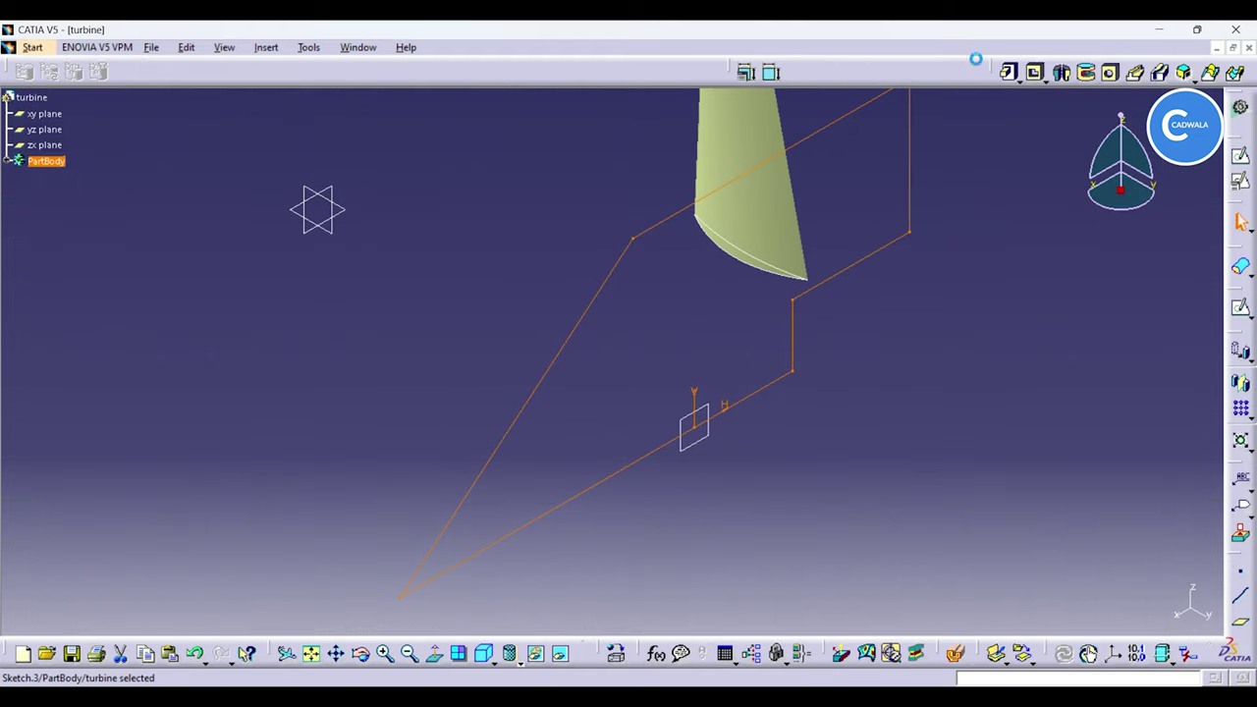
pyautogui.click(1062, 74)
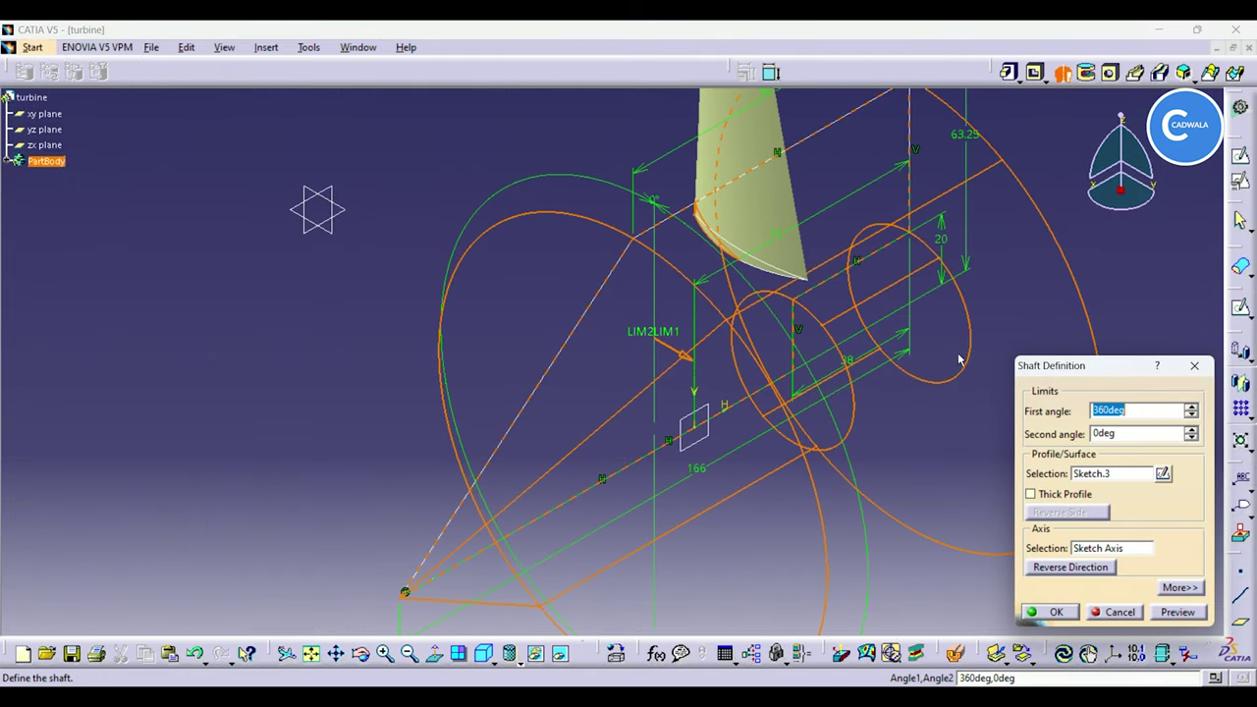
pyautogui.click(1178, 610)
pyautogui.click(1048, 610)
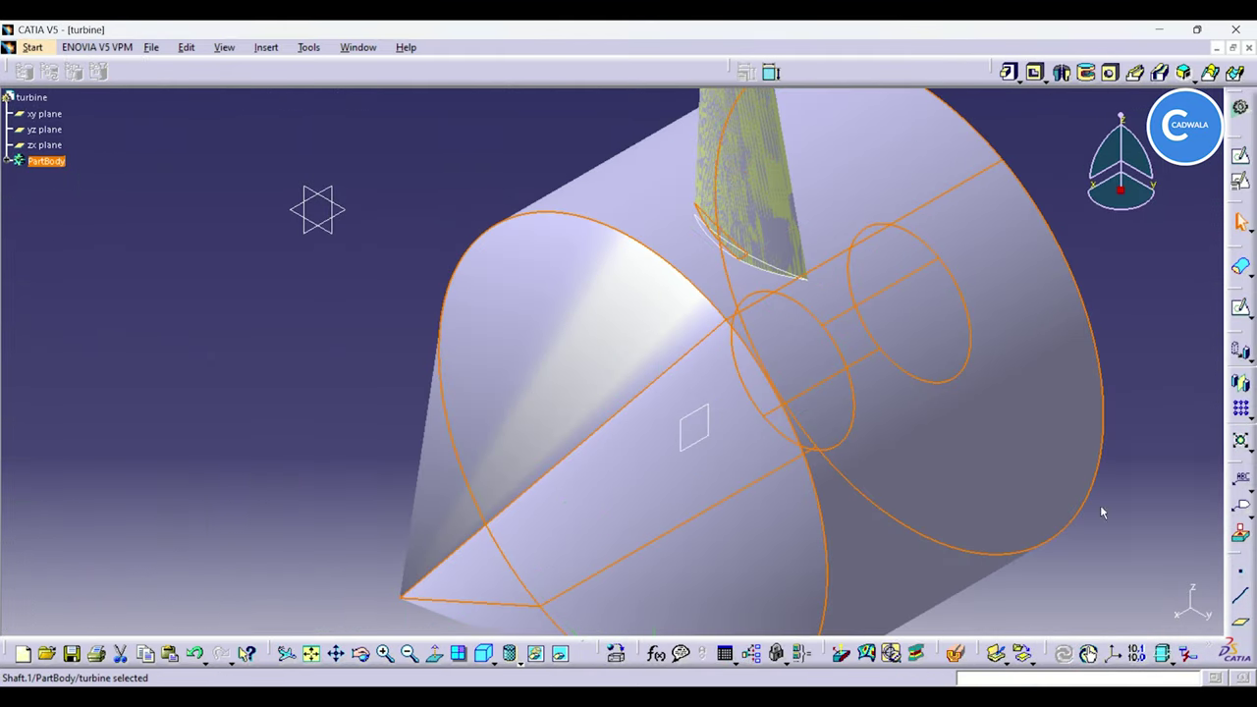
# Step: Switch the model's display to shading with edges, with the whole conical hub in view
pyautogui.click(1175, 384)
pyautogui.moveTo(1175, 383); pyautogui.dragTo(1120, 422, button='middle')
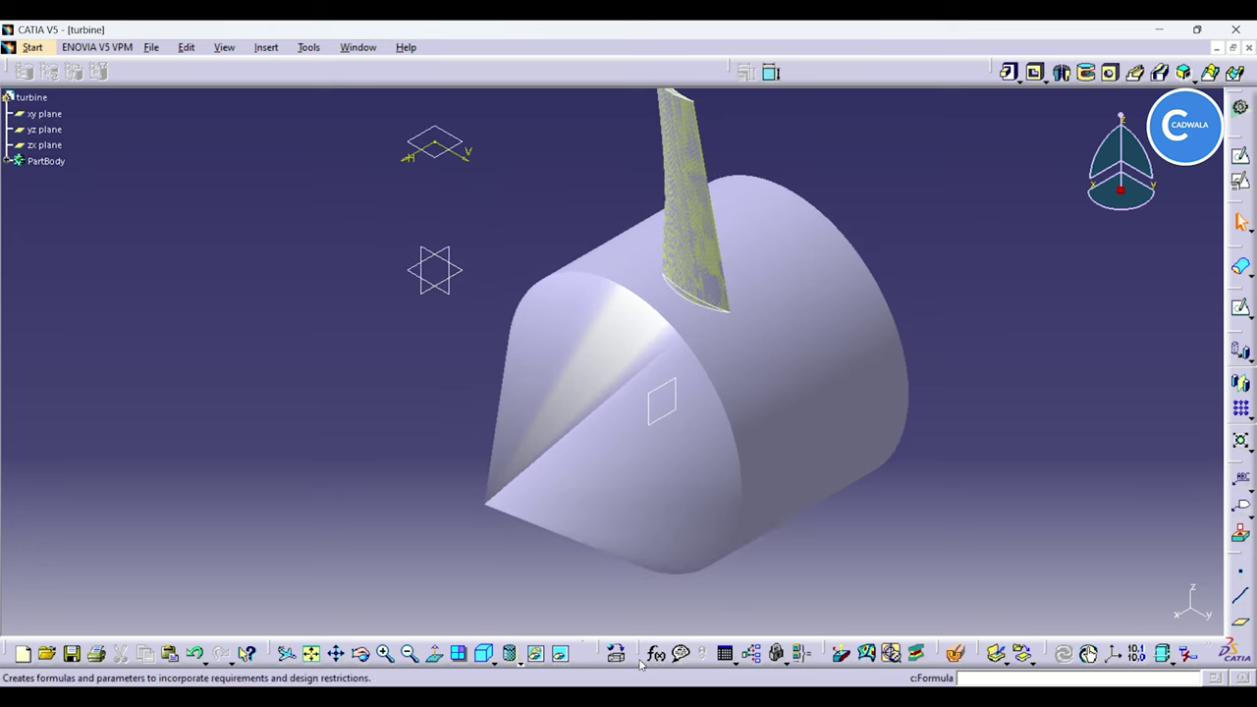
pyautogui.click(361, 654)
pyautogui.moveTo(1029, 407)
pyautogui.mouseDown()
pyautogui.moveTo(727, 427)
pyautogui.moveTo(761, 358)
pyautogui.moveTo(833, 356)
pyautogui.mouseUp()
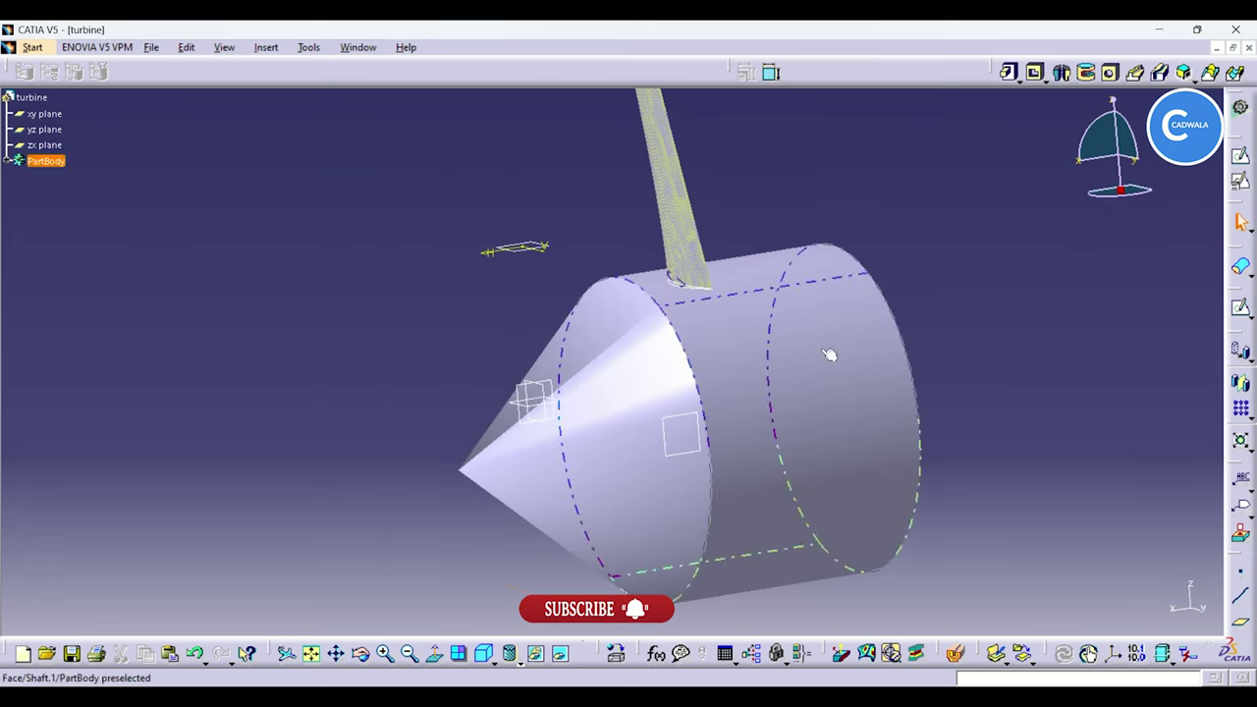
pyautogui.click(534, 653)
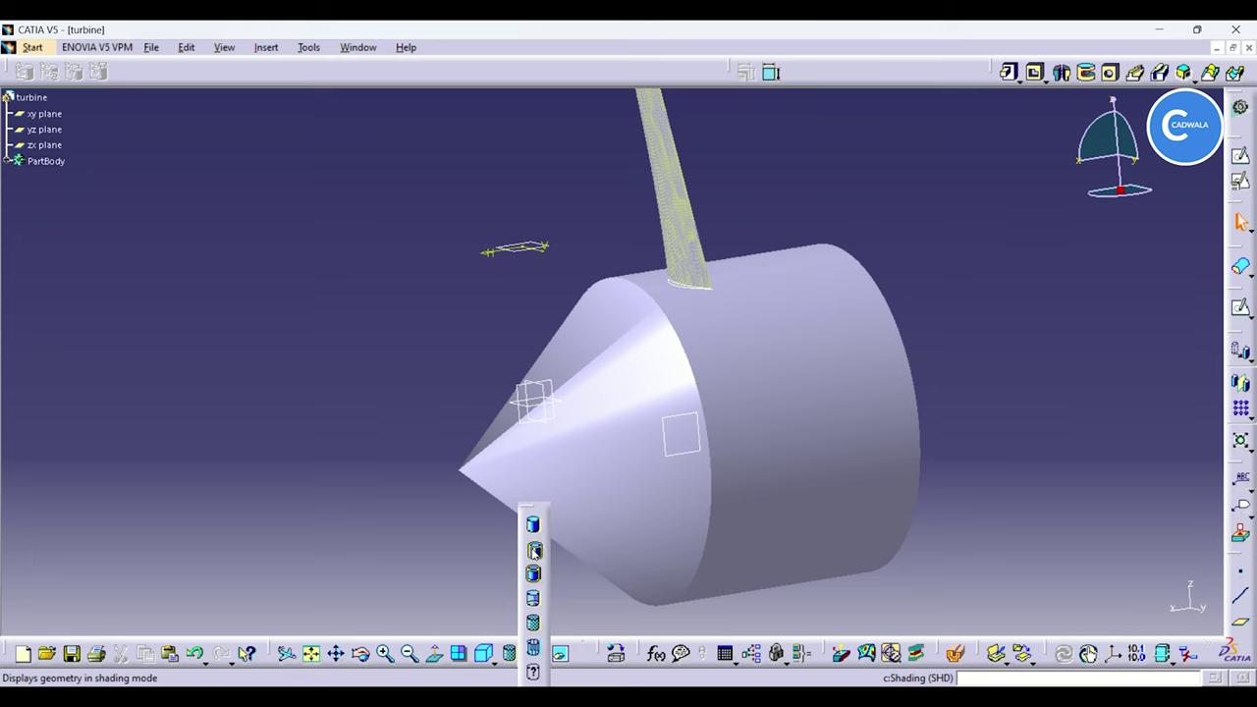
pyautogui.click(534, 551)
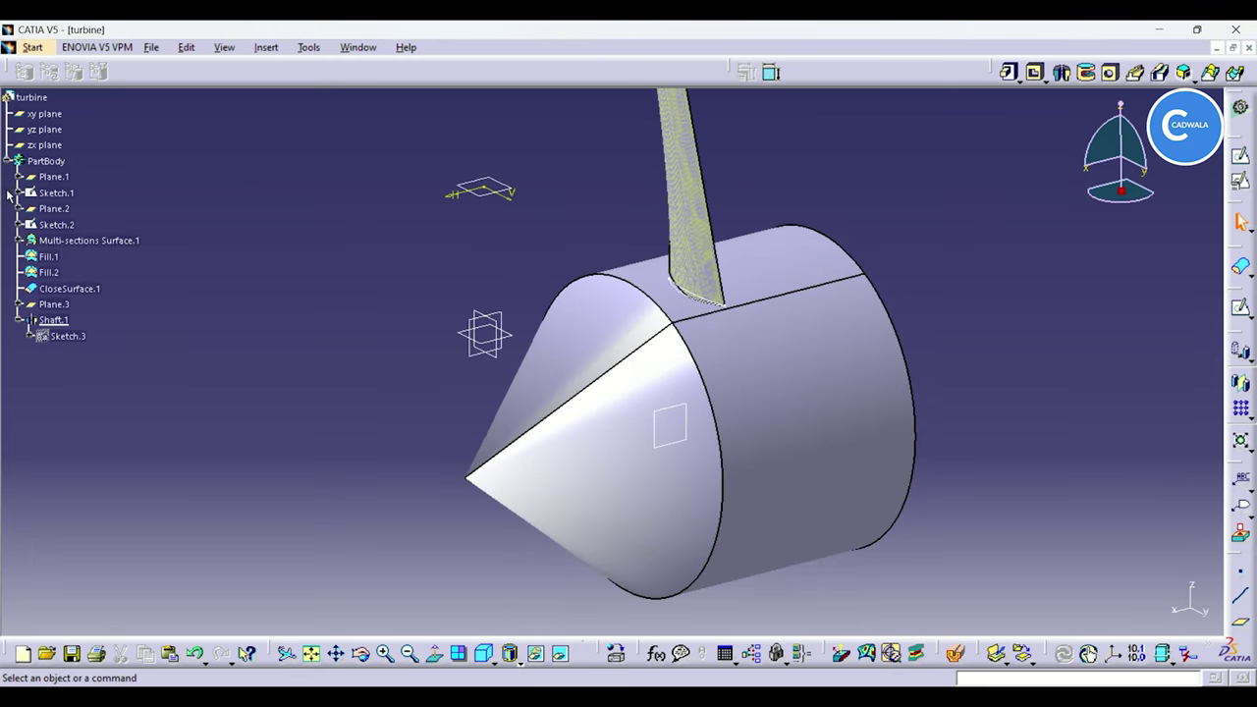
# Step: Change the offset of Plane.1 from the xy plane to 50 mm so the blade root reaches into the hub
pyautogui.doubleClick(54, 177)
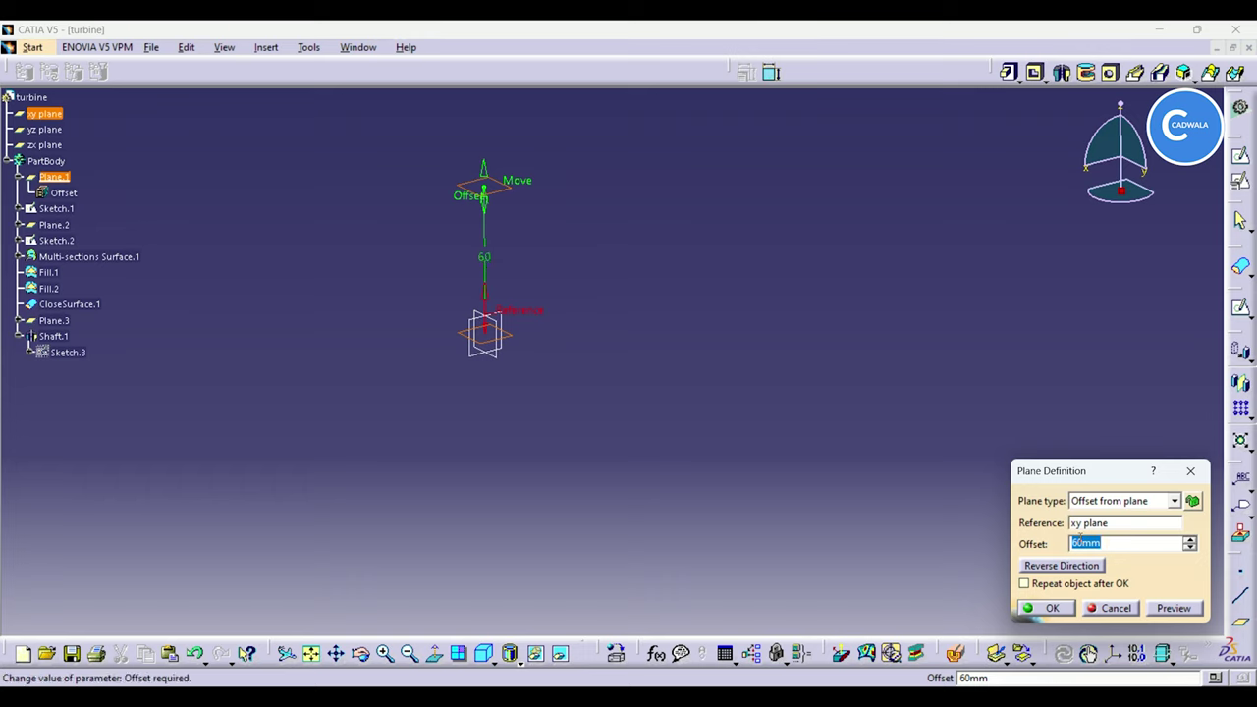
pyautogui.press('Return')
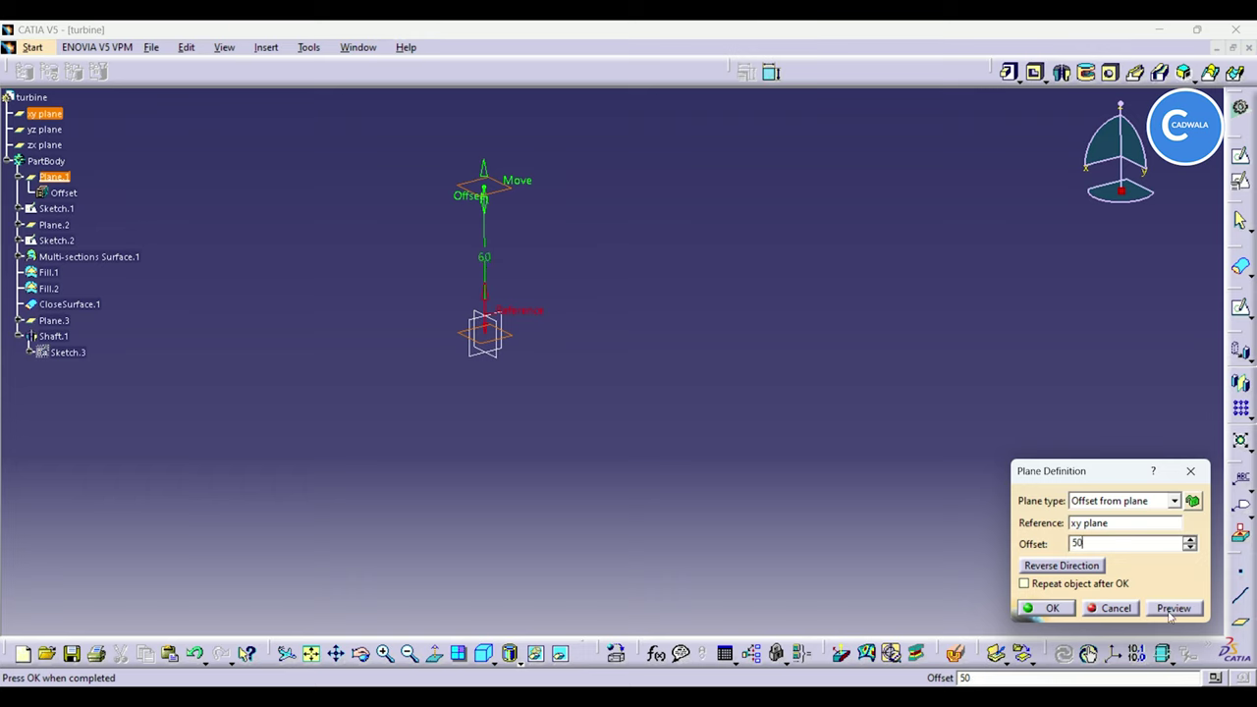
pyautogui.click(1051, 607)
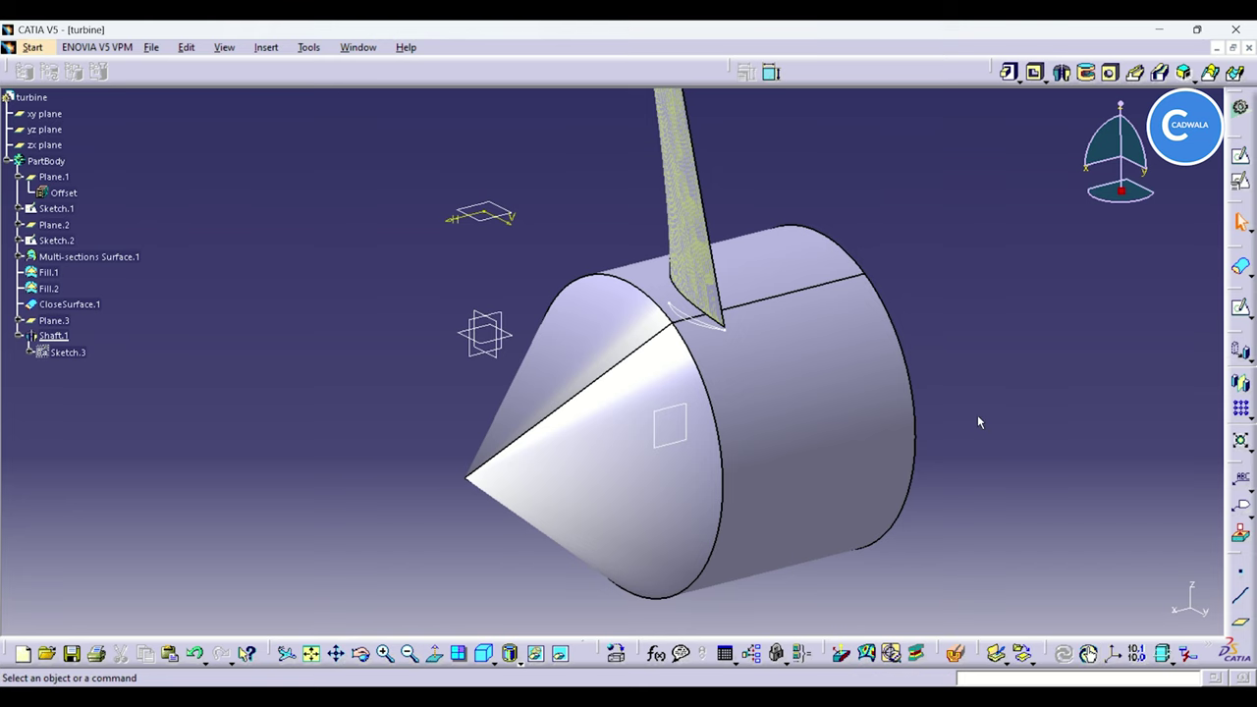
# Step: Examine the blade root's junction with the hub and the hub's rear recess from several angles
pyautogui.moveTo(977, 414)
pyautogui.keyDown('ctrl'); pyautogui.mouseDown(button='middle')
pyautogui.moveTo(974, 330)
pyautogui.moveTo(973, 428)
pyautogui.mouseUp(button='middle'); pyautogui.keyUp('ctrl')
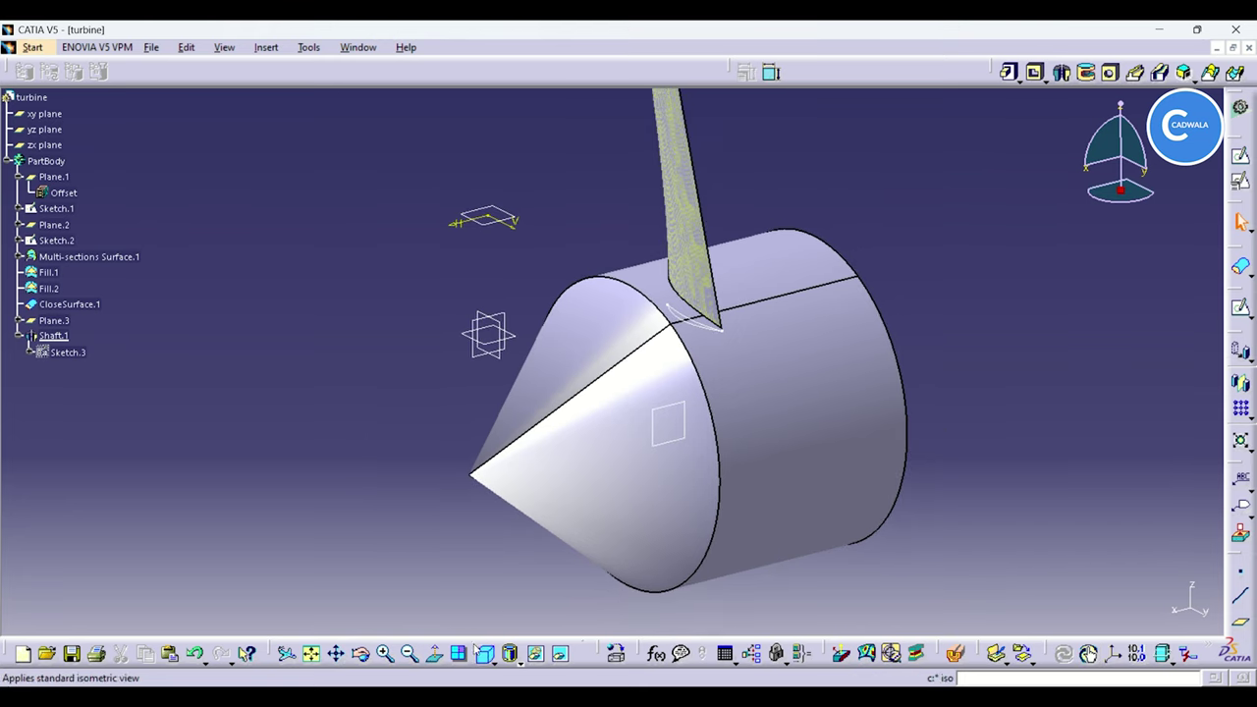
pyautogui.click(361, 653)
pyautogui.moveTo(1030, 513); pyautogui.dragTo(735, 482)
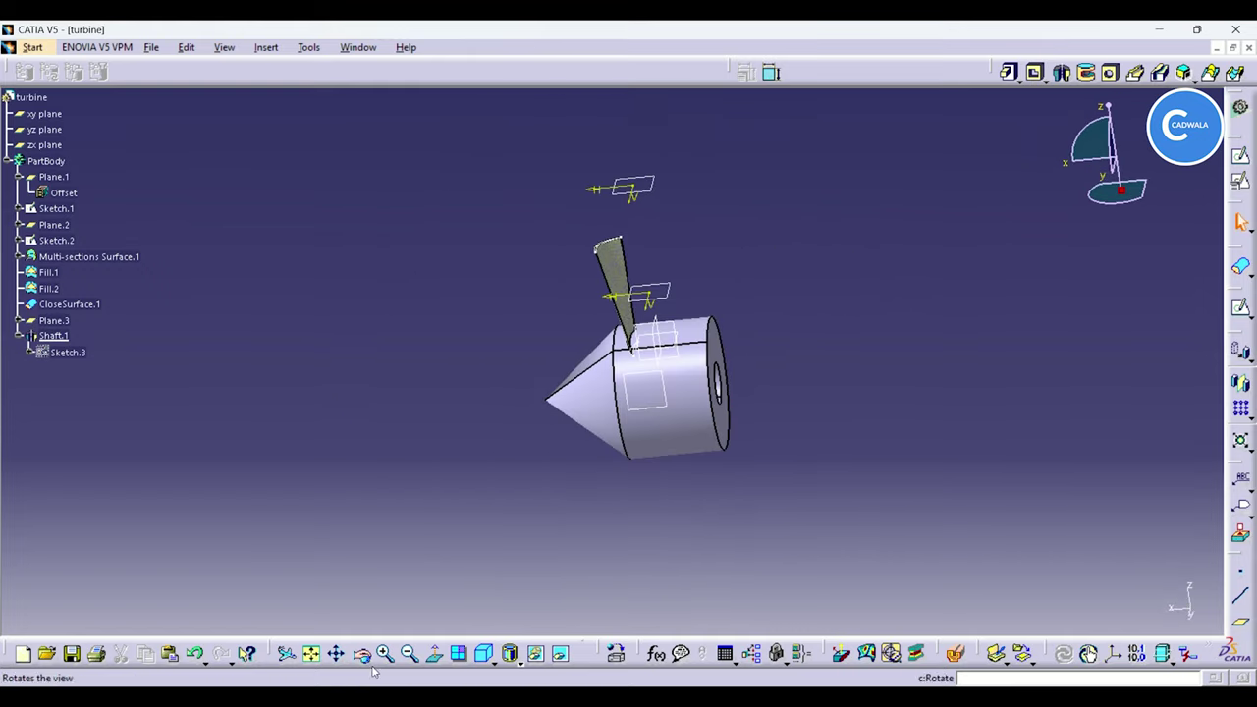
pyautogui.click(361, 653)
pyautogui.moveTo(423, 481); pyautogui.dragTo(628, 522)
pyautogui.keyDown('ctrl'); pyautogui.moveTo(864, 393); pyautogui.dragTo(874, 251, button='middle'); pyautogui.keyUp('ctrl')
pyautogui.moveTo(887, 341); pyautogui.dragTo(809, 420, button='middle')
pyautogui.middleClick(855, 371)
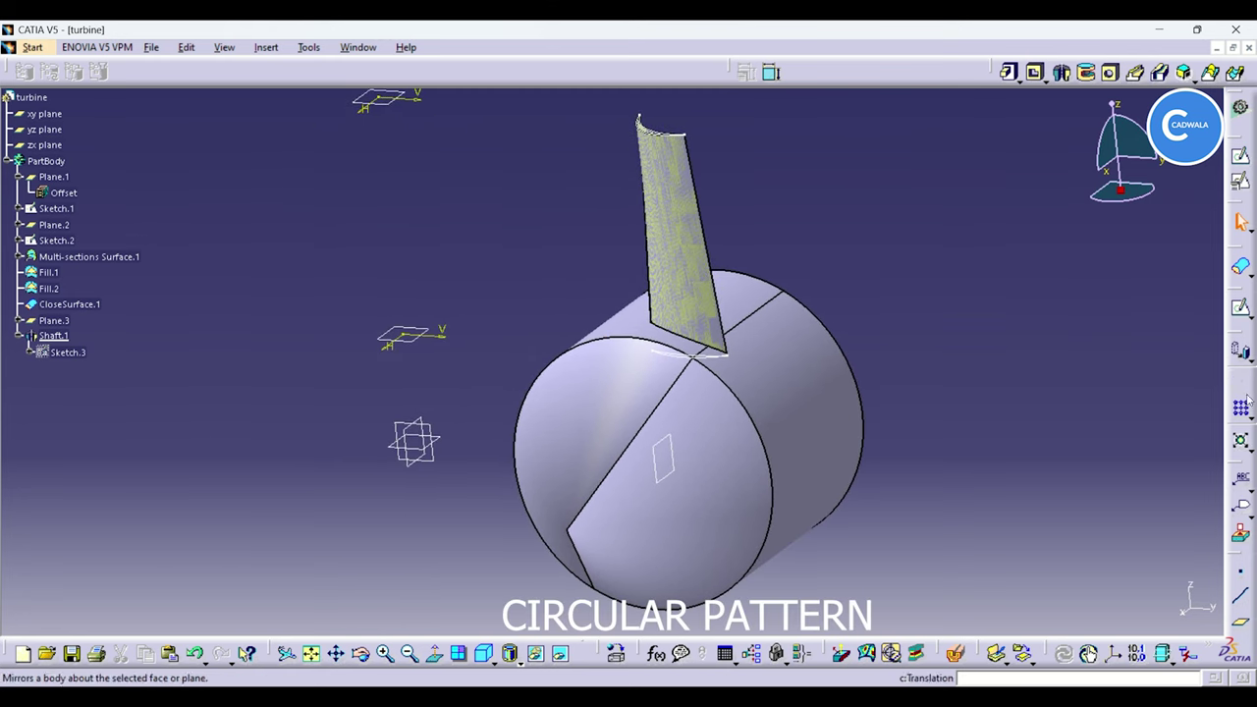
# Step: Create a circular pattern of the current solid with 30 instances at 12deg angular spacing, using the hub's cylindrical face as reference element
pyautogui.click(1251, 415)
pyautogui.click(1214, 428)
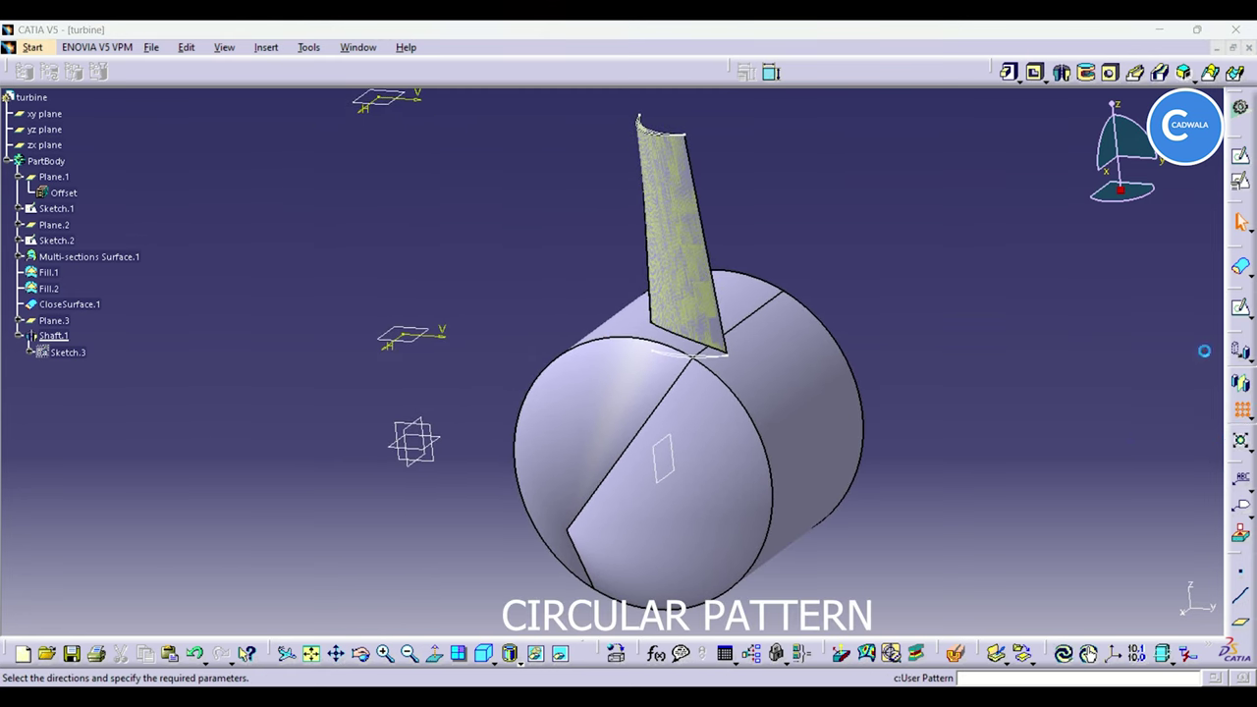
pyautogui.write('30')
pyautogui.press('Tab')
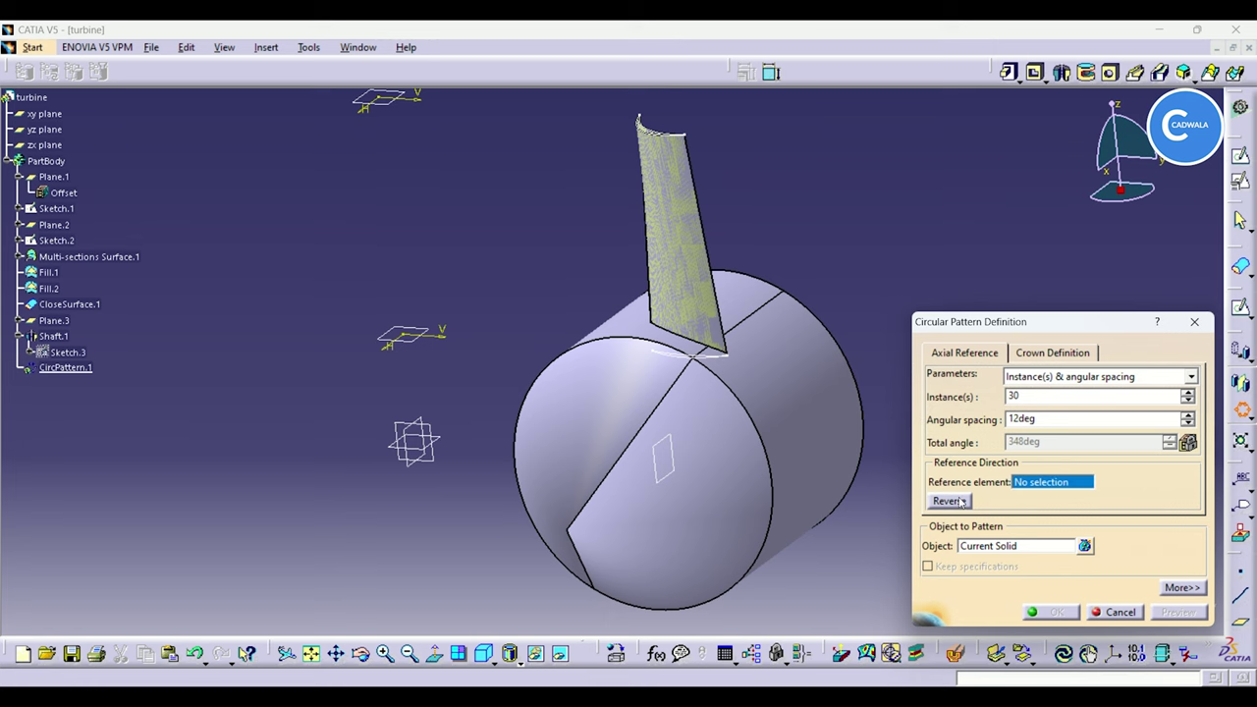
pyautogui.click(796, 439)
pyautogui.click(1179, 611)
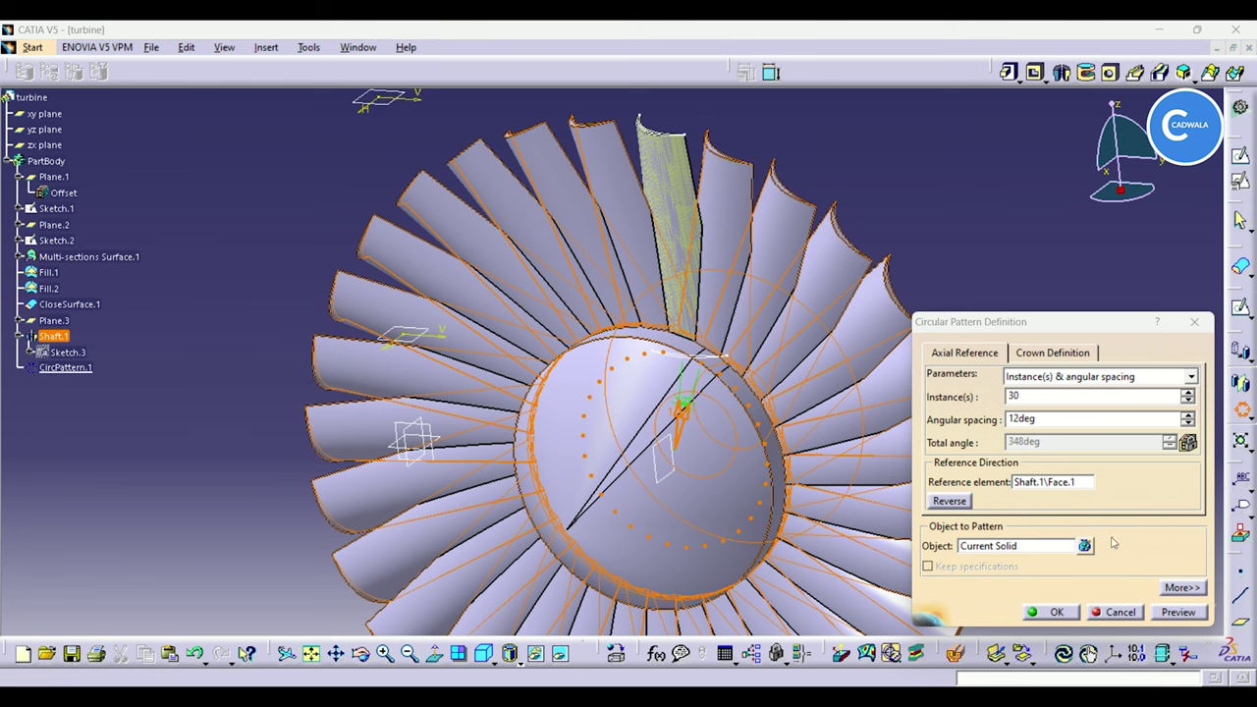
pyautogui.click(1178, 612)
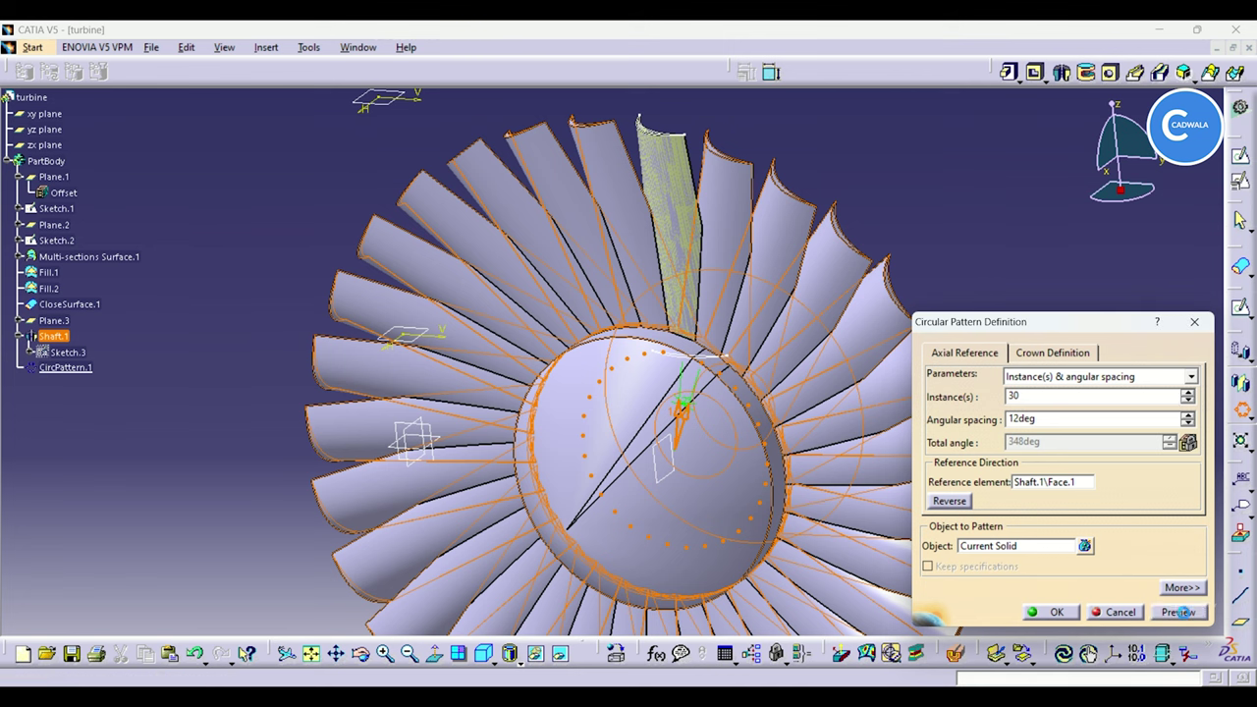
pyautogui.click(1052, 612)
pyautogui.moveTo(1016, 360)
pyautogui.mouseDown(button='middle')
pyautogui.moveTo(1017, 322)
pyautogui.moveTo(1018, 371)
pyautogui.mouseUp(button='middle')
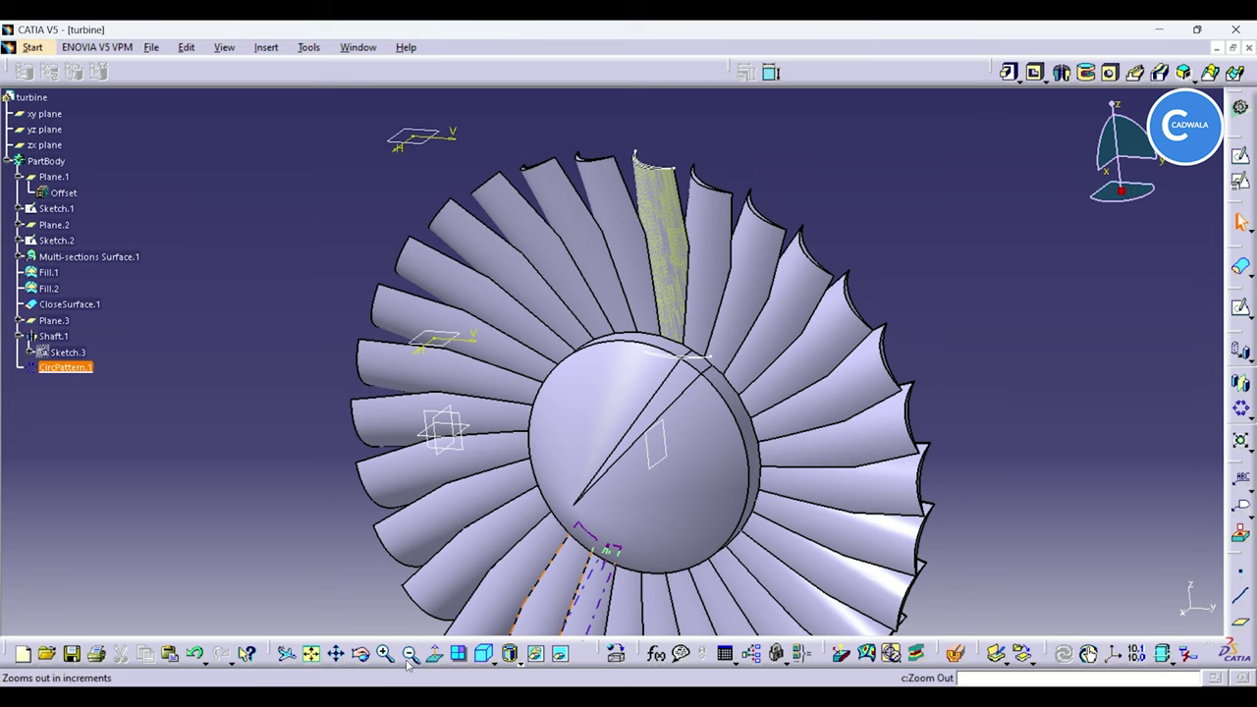
# Step: Insert a new body and move the hub's Shaft.1 feature from PartBody into it
pyautogui.click(361, 655)
pyautogui.moveTo(1004, 452); pyautogui.dragTo(960, 449)
pyautogui.moveTo(1021, 463); pyautogui.dragTo(968, 334, button='middle')
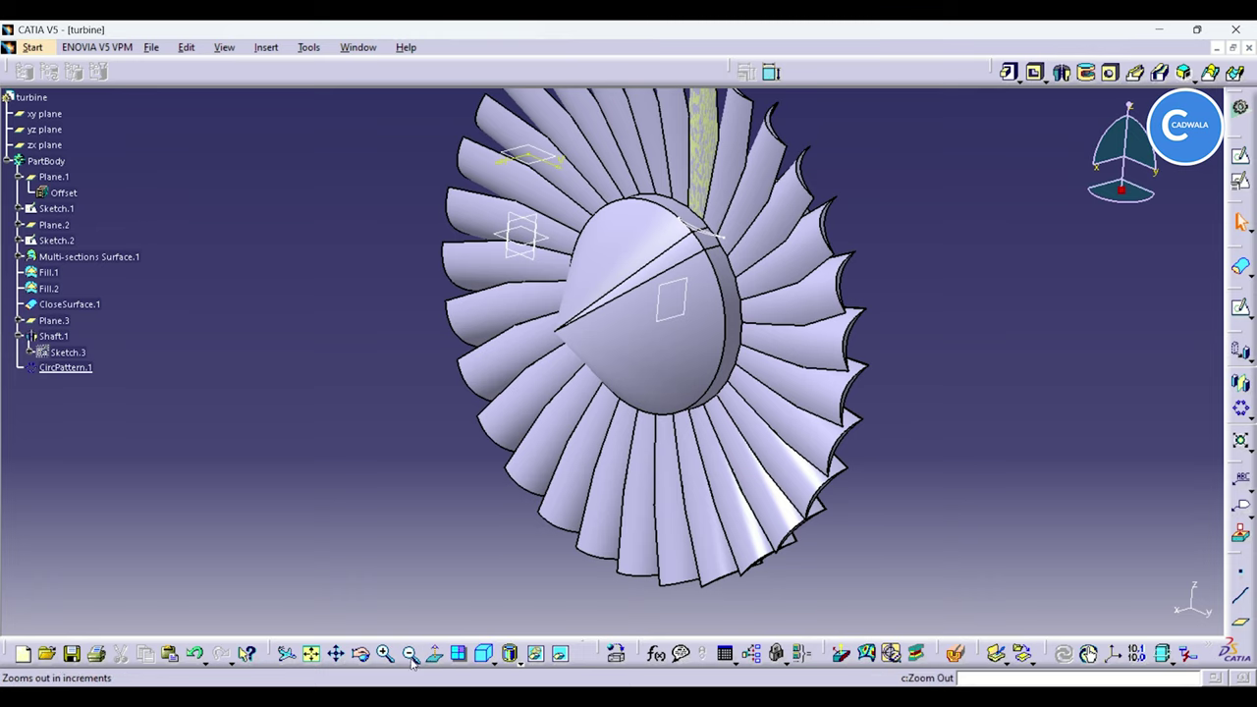
pyautogui.click(360, 653)
pyautogui.moveTo(933, 451); pyautogui.dragTo(796, 288)
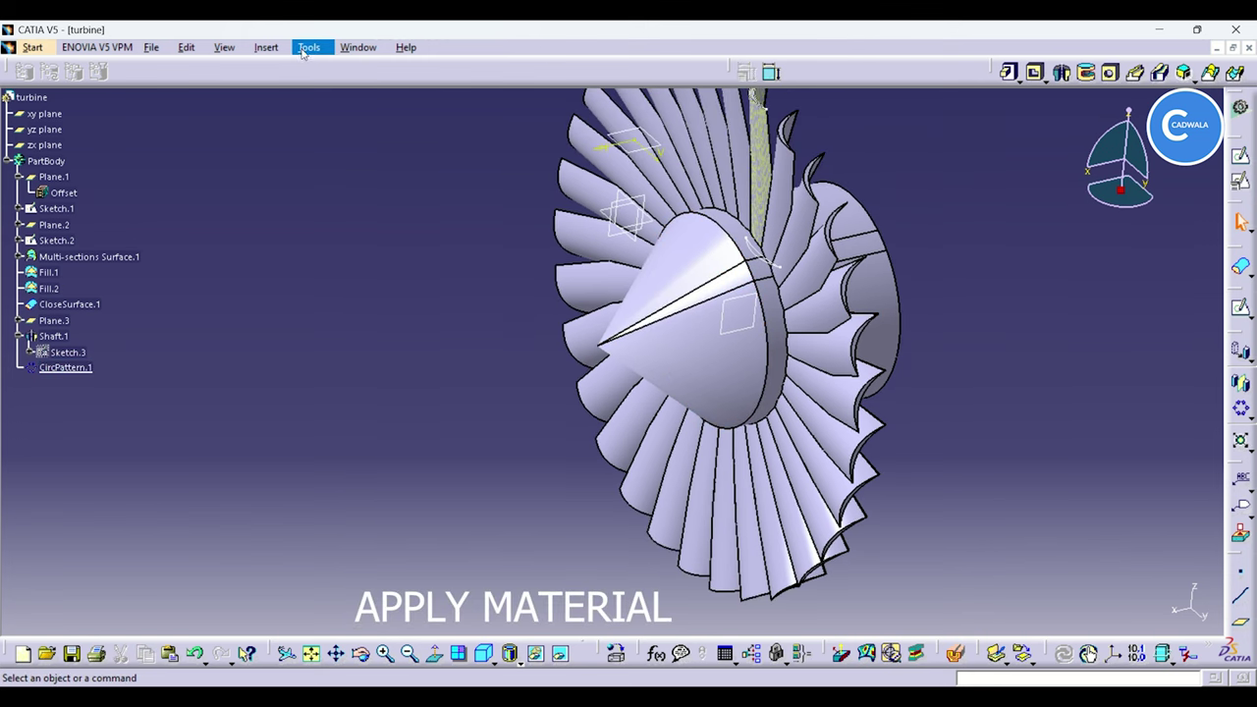
pyautogui.click(303, 47)
pyautogui.click(294, 89)
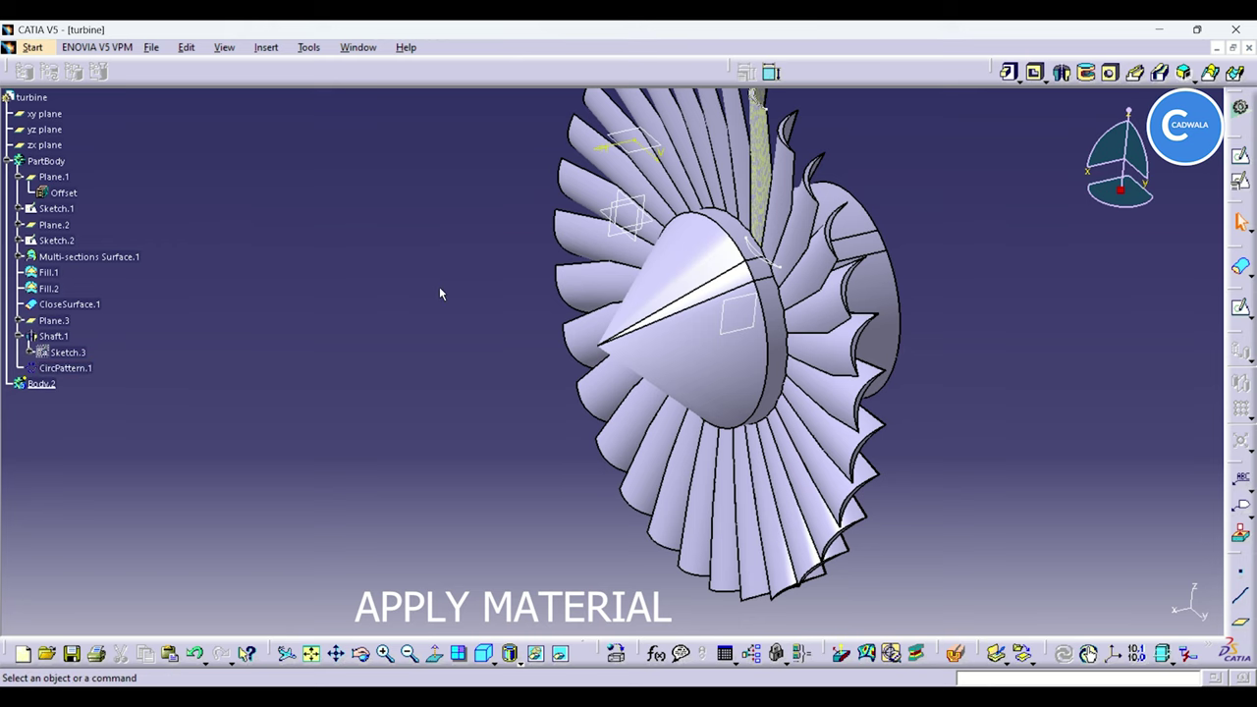
pyautogui.click(54, 335)
pyautogui.moveTo(61, 336); pyautogui.dragTo(45, 391)
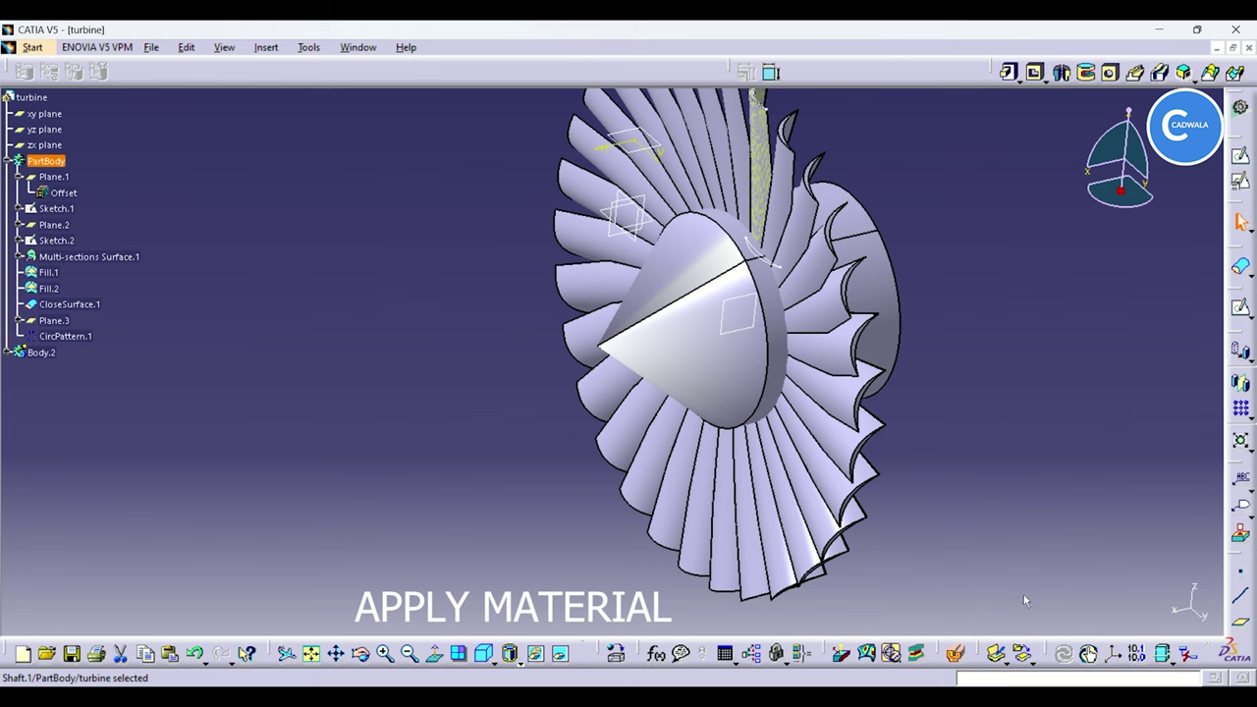
# Step: Apply the Aluminium Grey painting material to the blade body and switch the model's display to shading with material
pyautogui.click(8, 160)
pyautogui.click(64, 160)
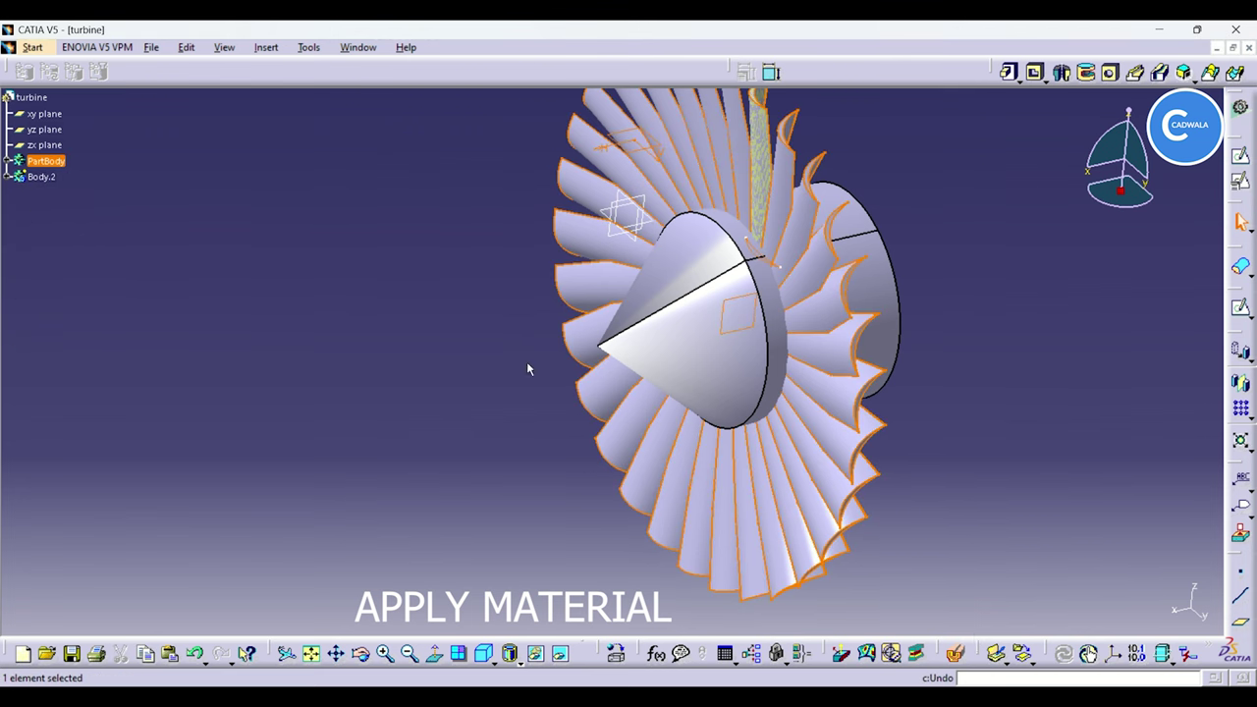
pyautogui.click(615, 653)
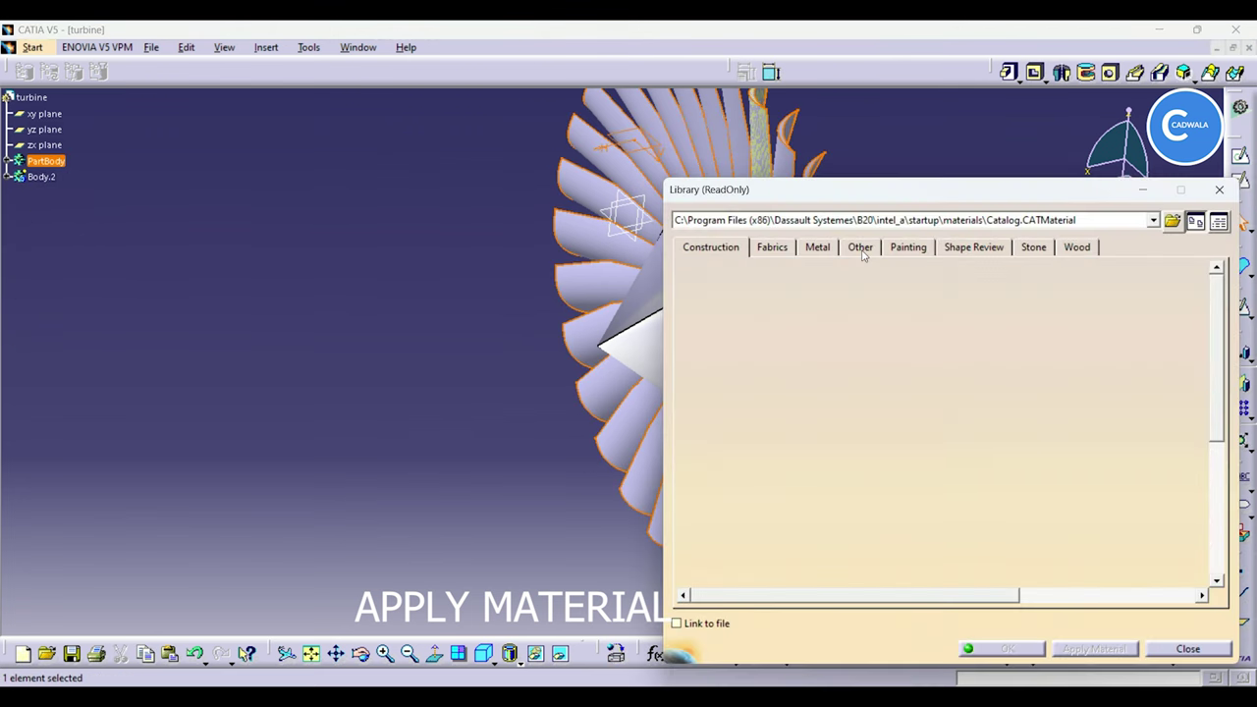
pyautogui.click(907, 248)
pyautogui.scroll(-5, 899, 357)
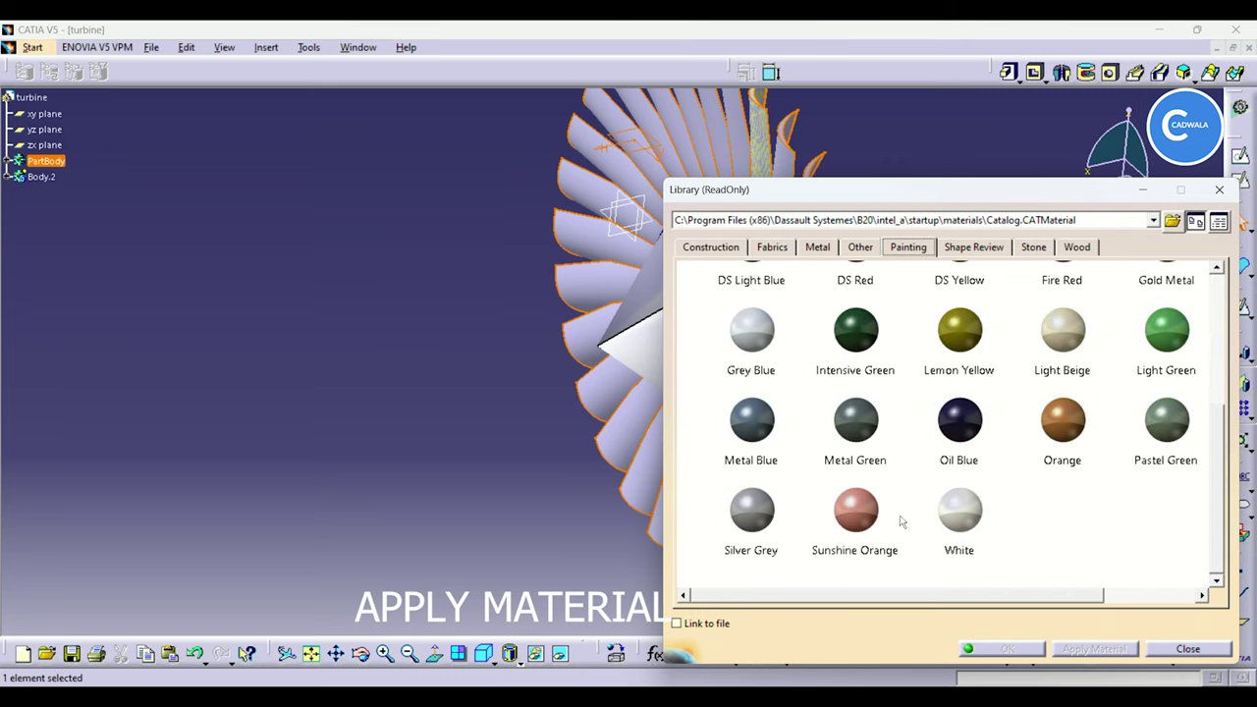
pyautogui.scroll(5, 902, 521)
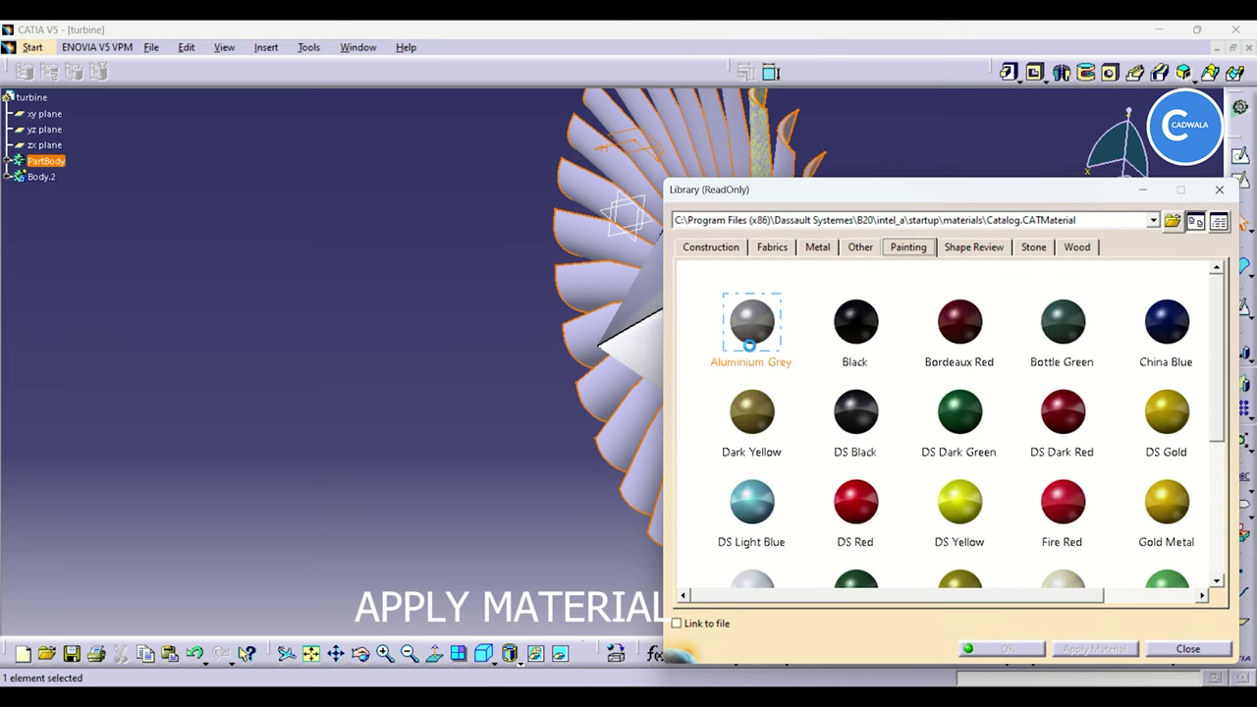
pyautogui.click(748, 344)
pyautogui.click(1114, 653)
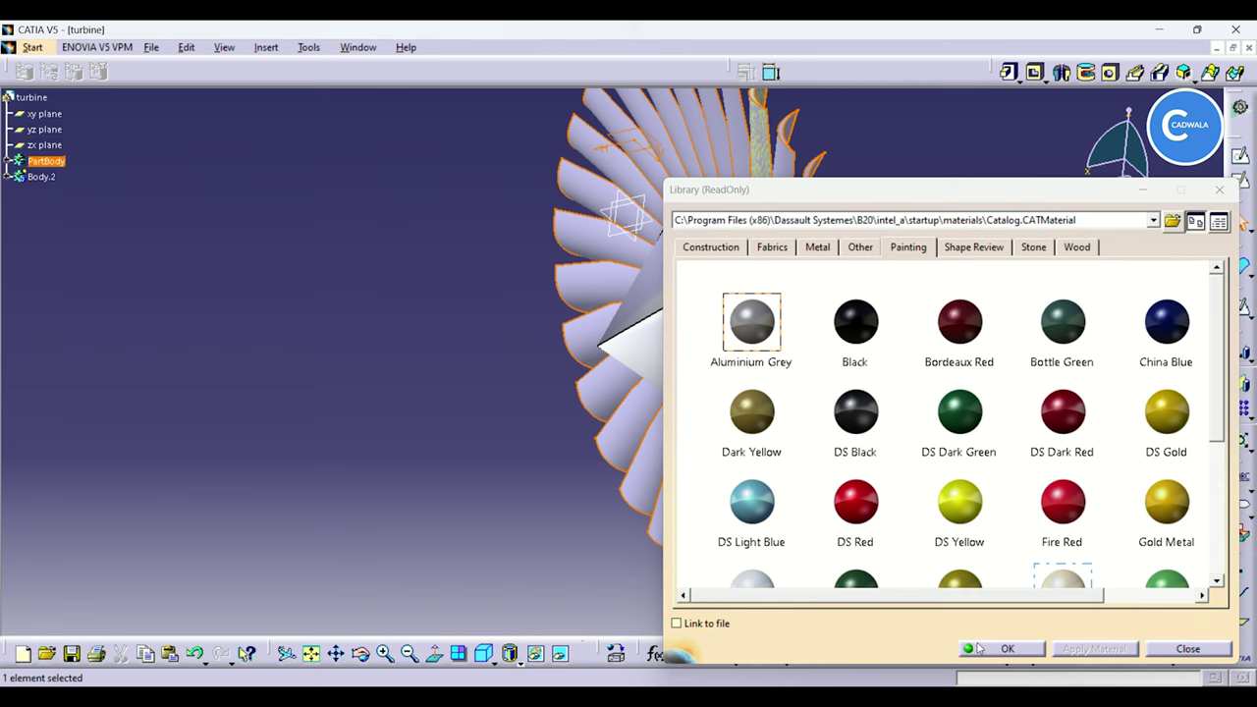
pyautogui.click(1005, 652)
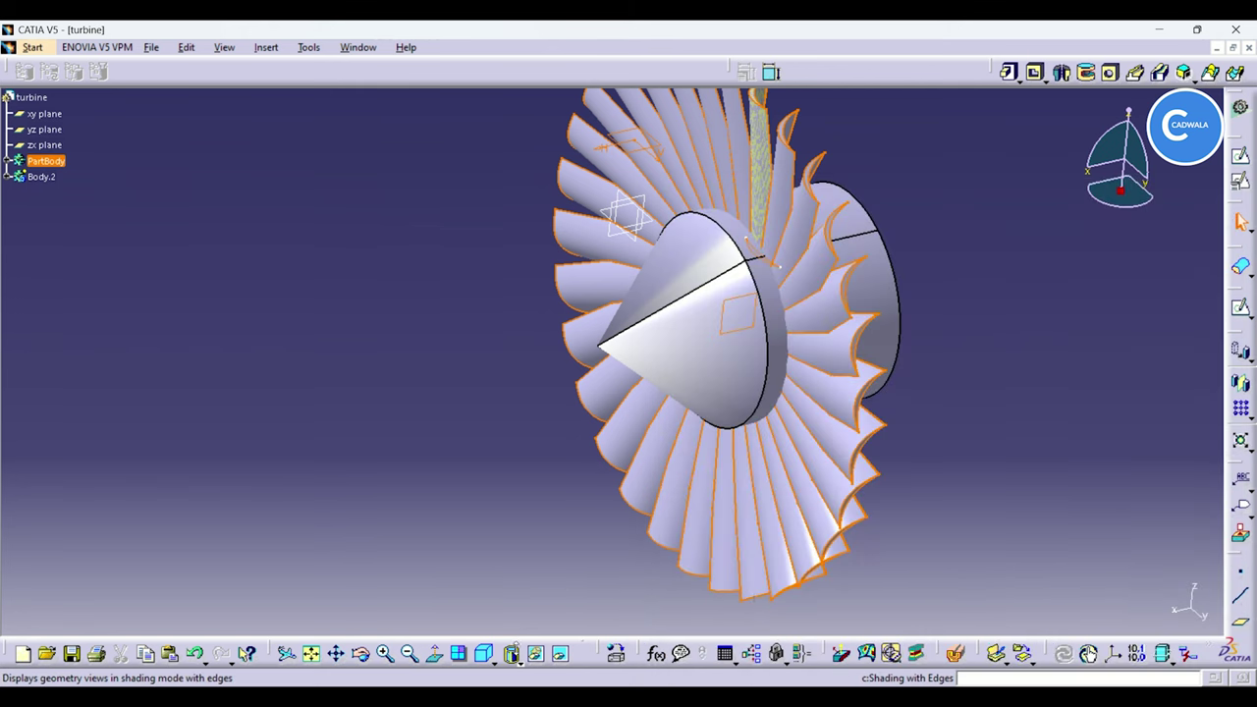
pyautogui.click(512, 654)
pyautogui.click(533, 624)
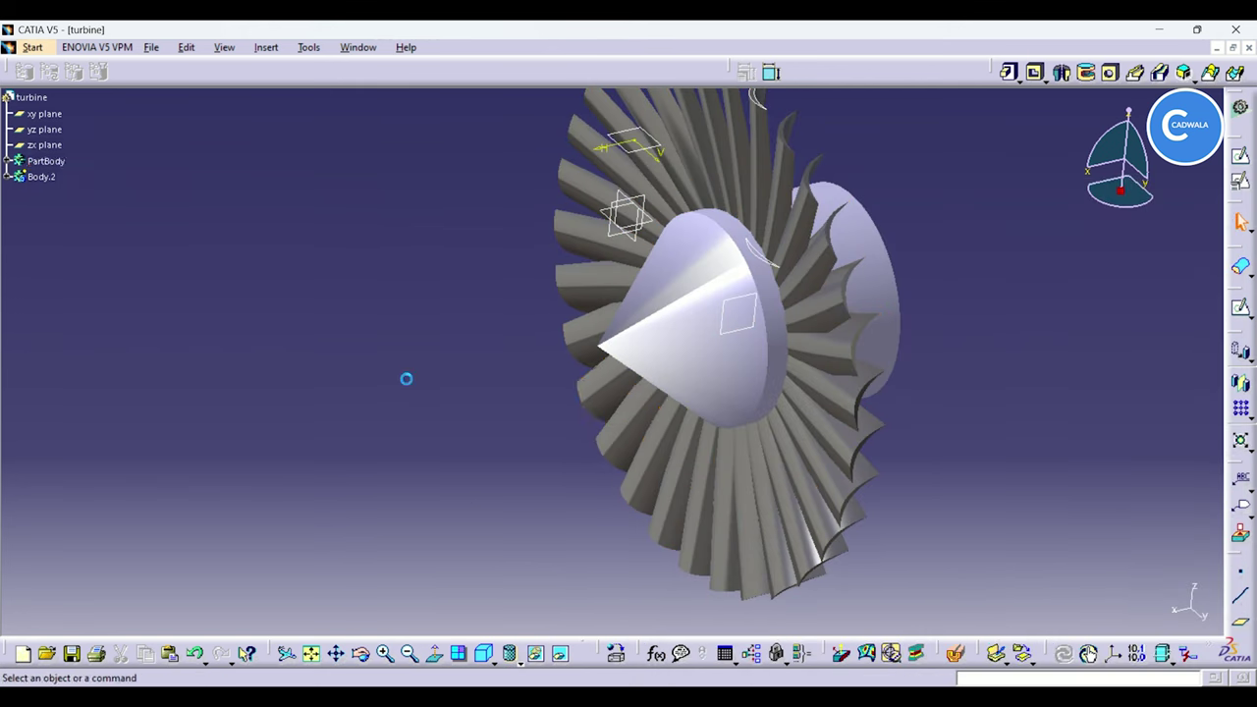
# Step: Apply the Metal Blue painting material to Body.2, the hub body
pyautogui.click(43, 177)
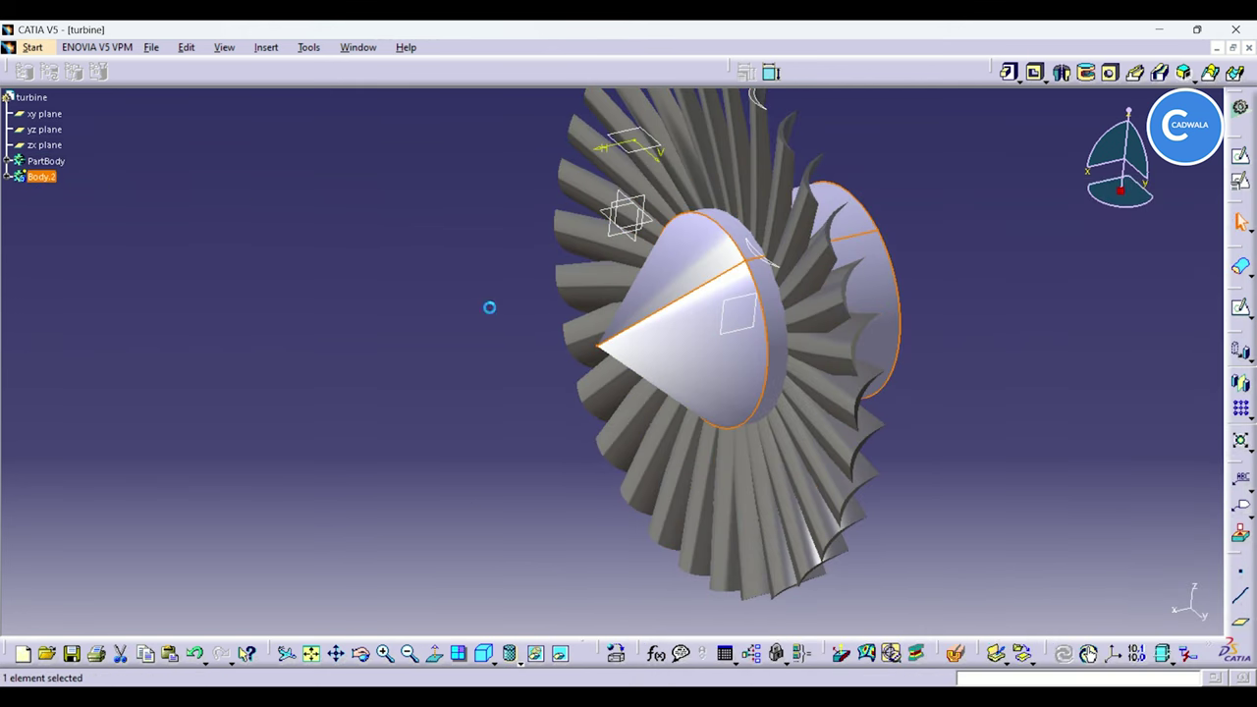
pyautogui.click(616, 654)
pyautogui.click(903, 247)
pyautogui.click(854, 412)
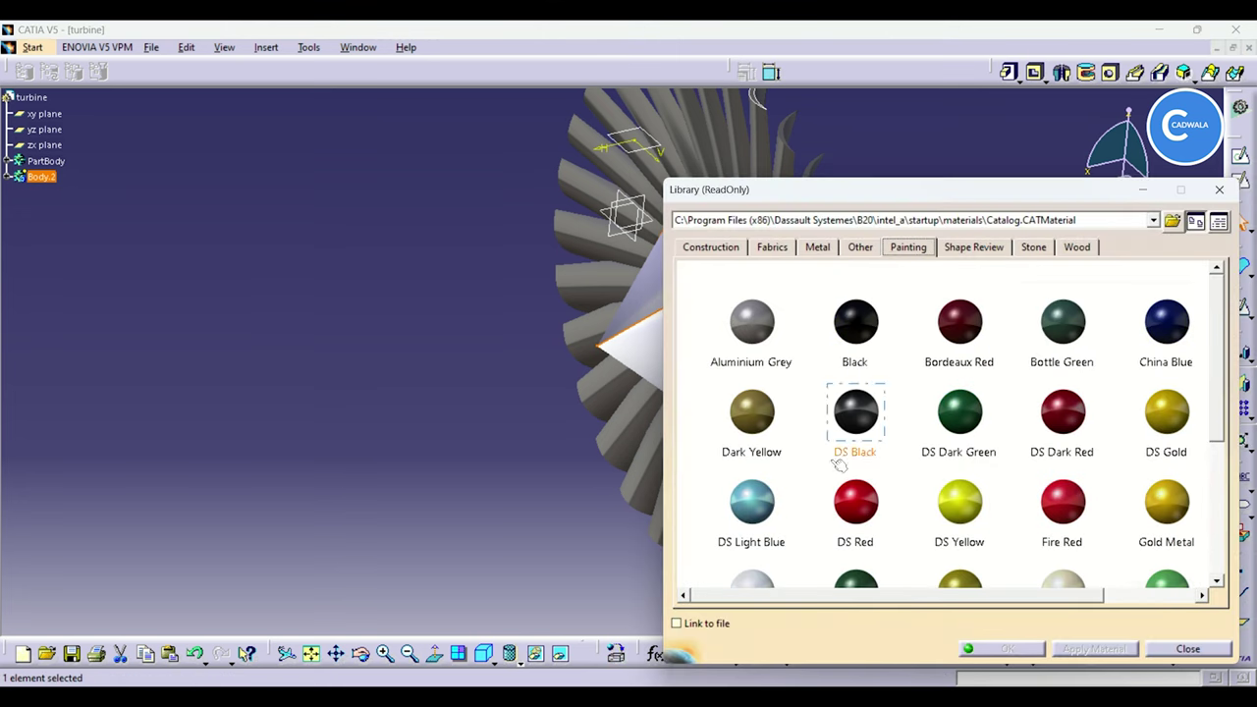
pyautogui.scroll(-5, 840, 467)
pyautogui.click(741, 345)
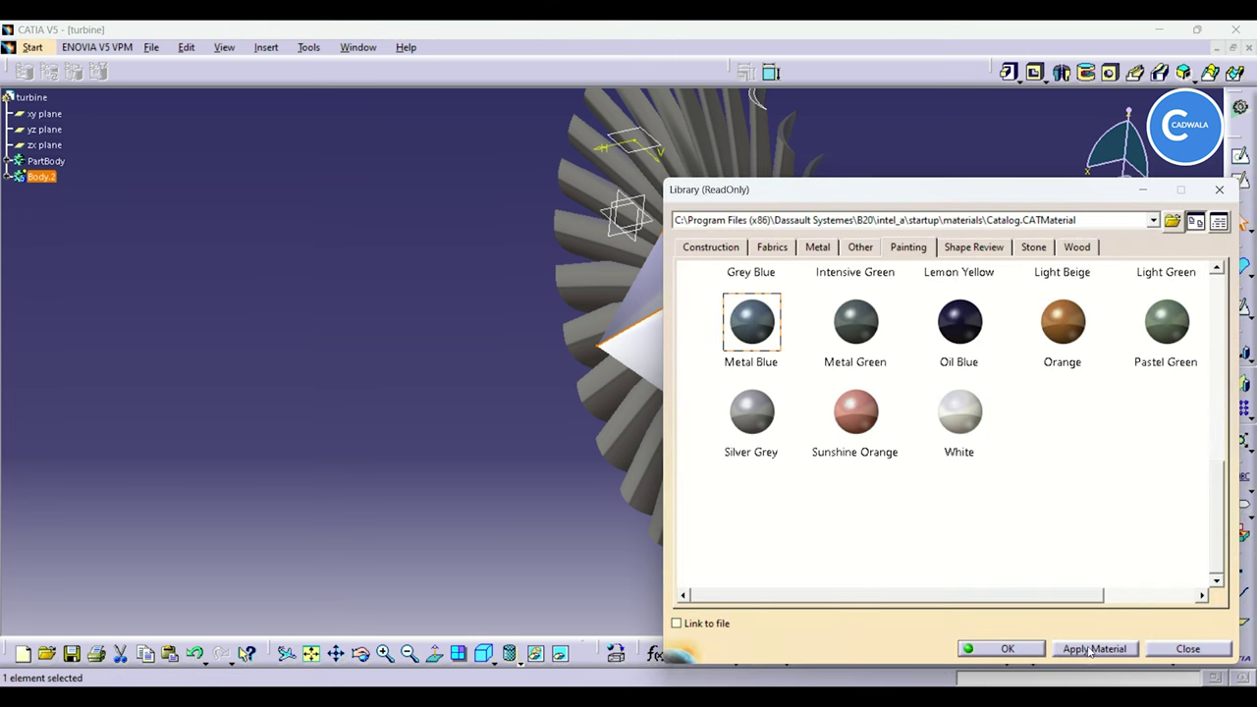
pyautogui.click(1092, 649)
pyautogui.click(1006, 649)
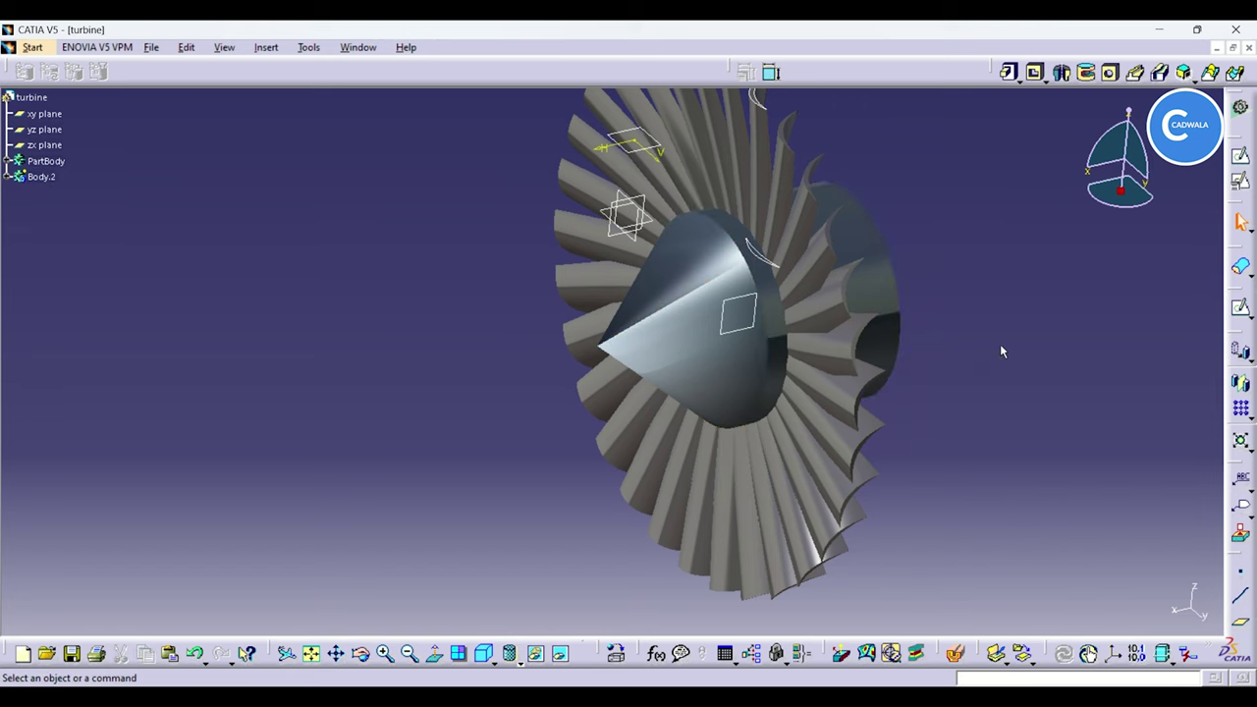
# Step: Select the three origin planes, the visible offset planes and the blade-root sketch, and hide them
pyautogui.keyDown('ctrl'); pyautogui.moveTo(1000, 344); pyautogui.dragTo(956, 408, button='middle'); pyautogui.keyUp('ctrl')
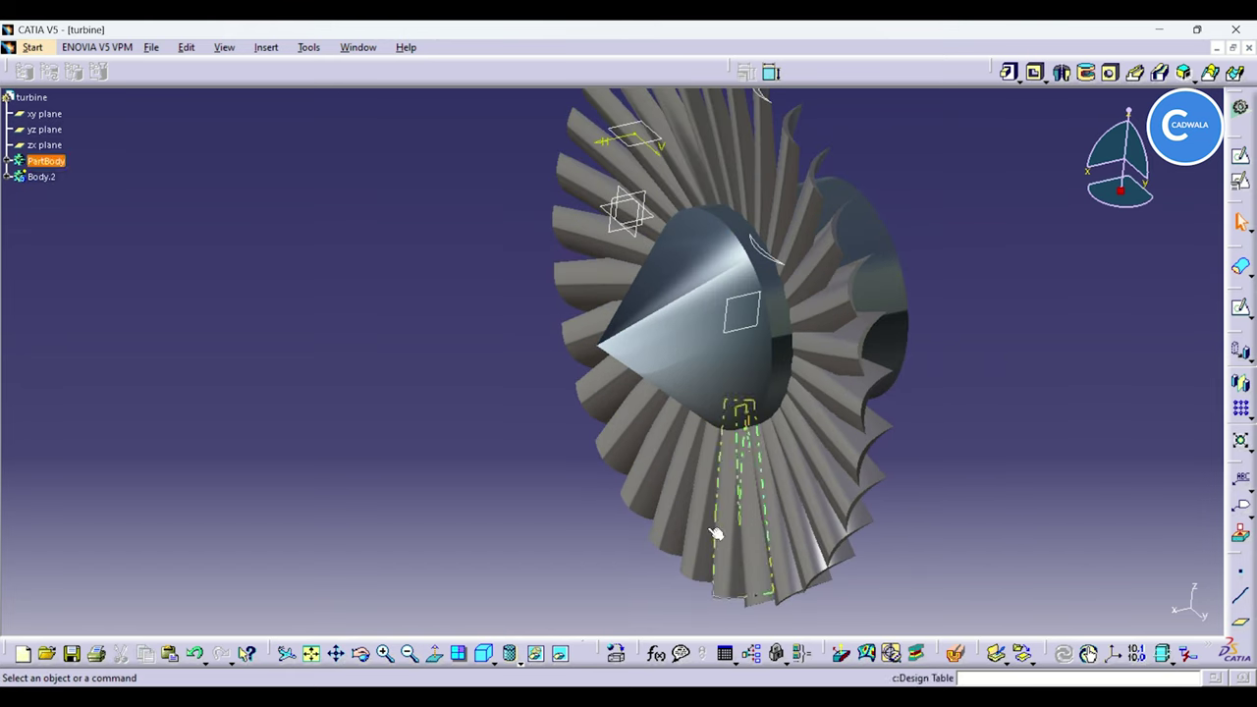
pyautogui.click(620, 136)
pyautogui.keyDown('ctrl'); pyautogui.click(634, 207); pyautogui.keyUp('ctrl')
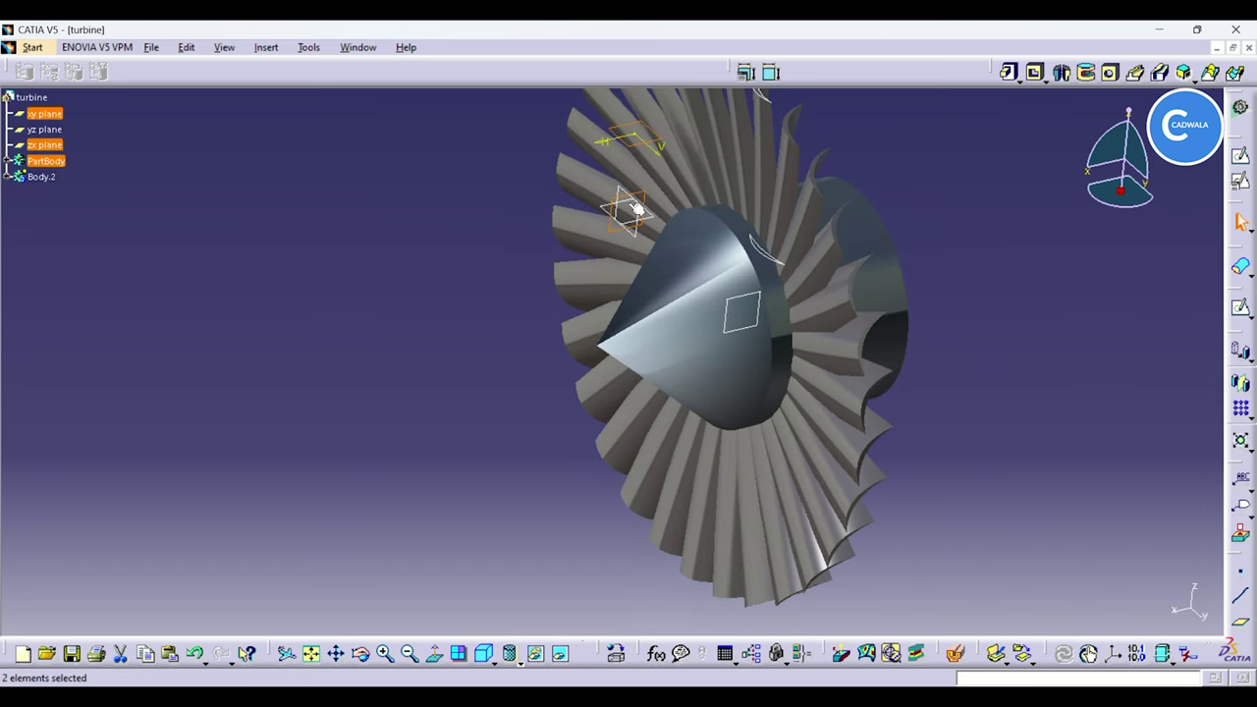
pyautogui.keyDown('ctrl'); pyautogui.click(781, 263); pyautogui.keyUp('ctrl')
pyautogui.keyDown('ctrl'); pyautogui.moveTo(780, 269); pyautogui.dragTo(906, 161); pyautogui.keyUp('ctrl')
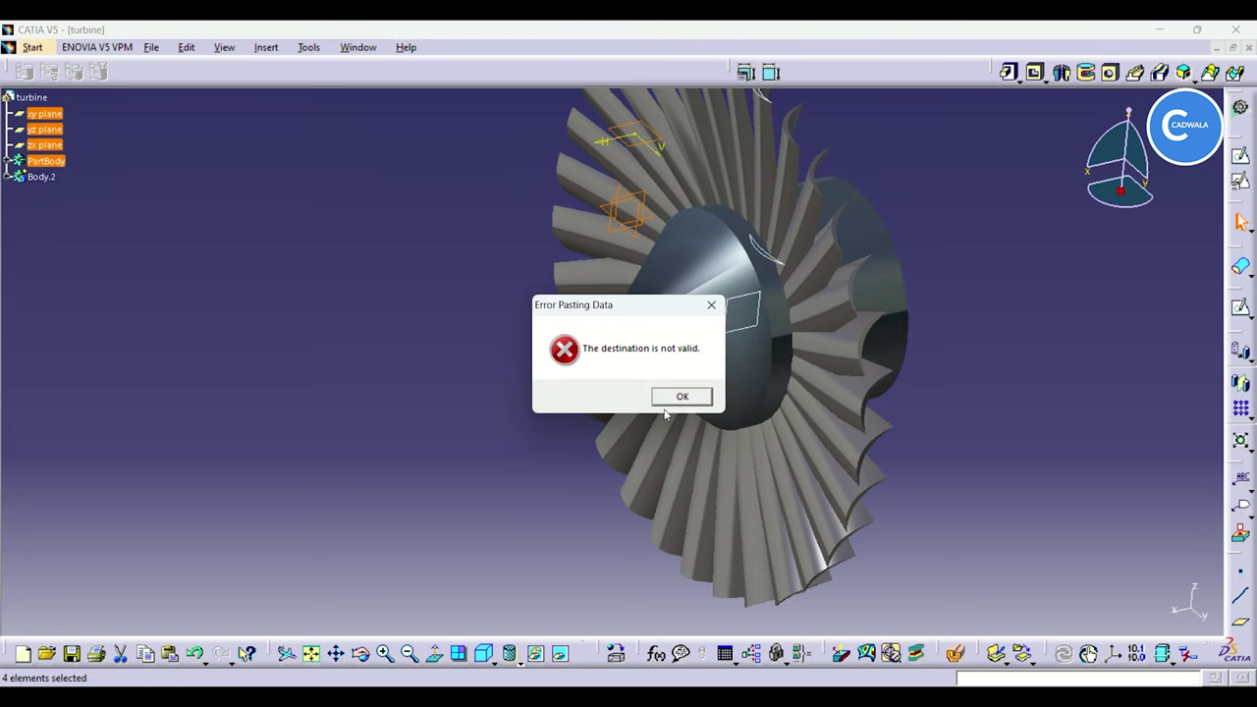
pyautogui.click(681, 395)
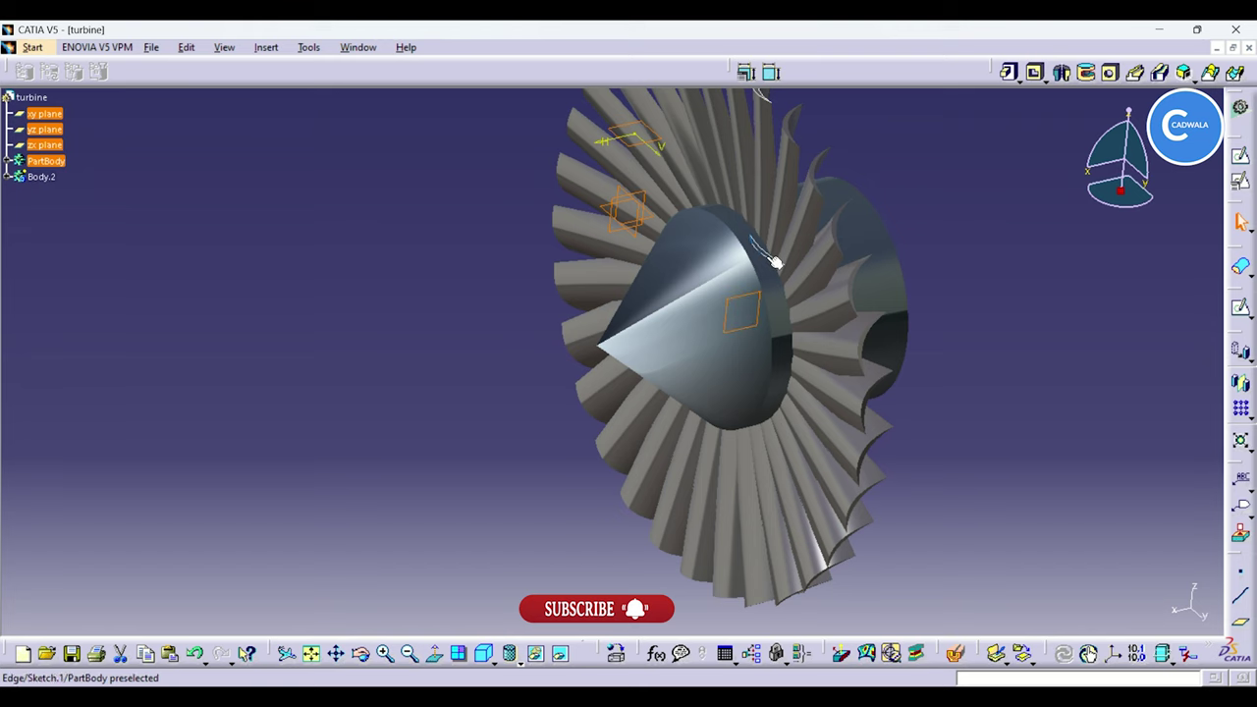
pyautogui.scroll(5, 814, 290)
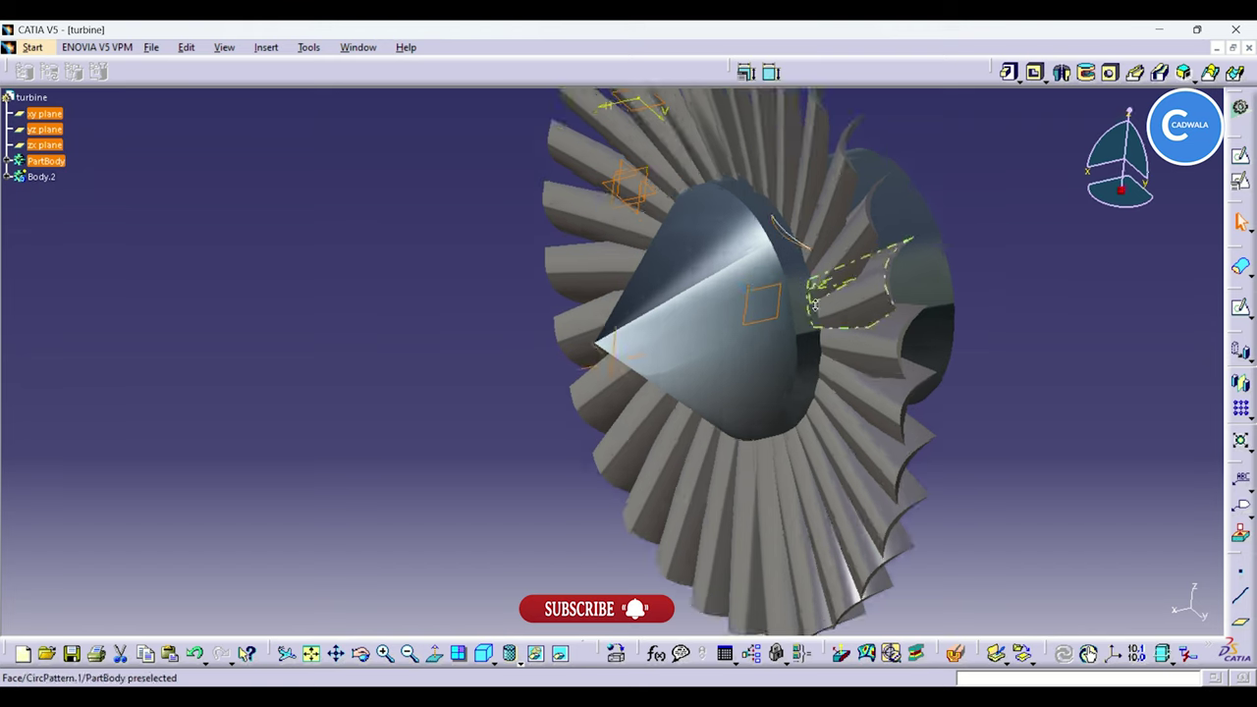
pyautogui.scroll(-1, 832, 258)
pyautogui.keyDown('ctrl'); pyautogui.moveTo(1190, 328); pyautogui.dragTo(1120, 313, button='middle'); pyautogui.keyUp('ctrl')
pyautogui.keyDown('ctrl'); pyautogui.click(873, 177); pyautogui.keyUp('ctrl')
pyautogui.moveTo(968, 207)
pyautogui.keyDown('ctrl'); pyautogui.mouseDown(button='middle')
pyautogui.moveTo(963, 138)
pyautogui.moveTo(976, 272)
pyautogui.mouseUp(button='middle'); pyautogui.keyUp('ctrl')
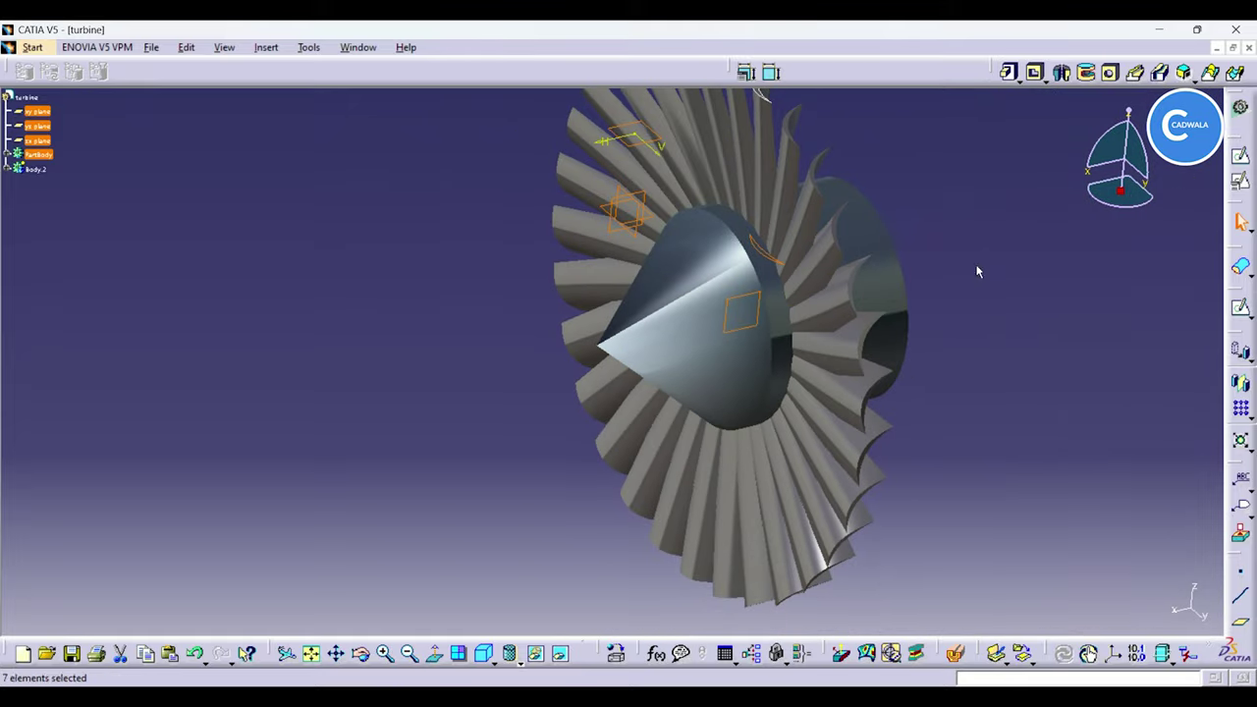
pyautogui.click(535, 654)
# Step: Hide the remaining profile sketch at the tip of the original blade
pyautogui.moveTo(1048, 338)
pyautogui.keyDown('ctrl'); pyautogui.mouseDown(button='middle')
pyautogui.moveTo(1041, 306)
pyautogui.moveTo(1049, 360)
pyautogui.mouseUp(button='middle'); pyautogui.keyUp('ctrl')
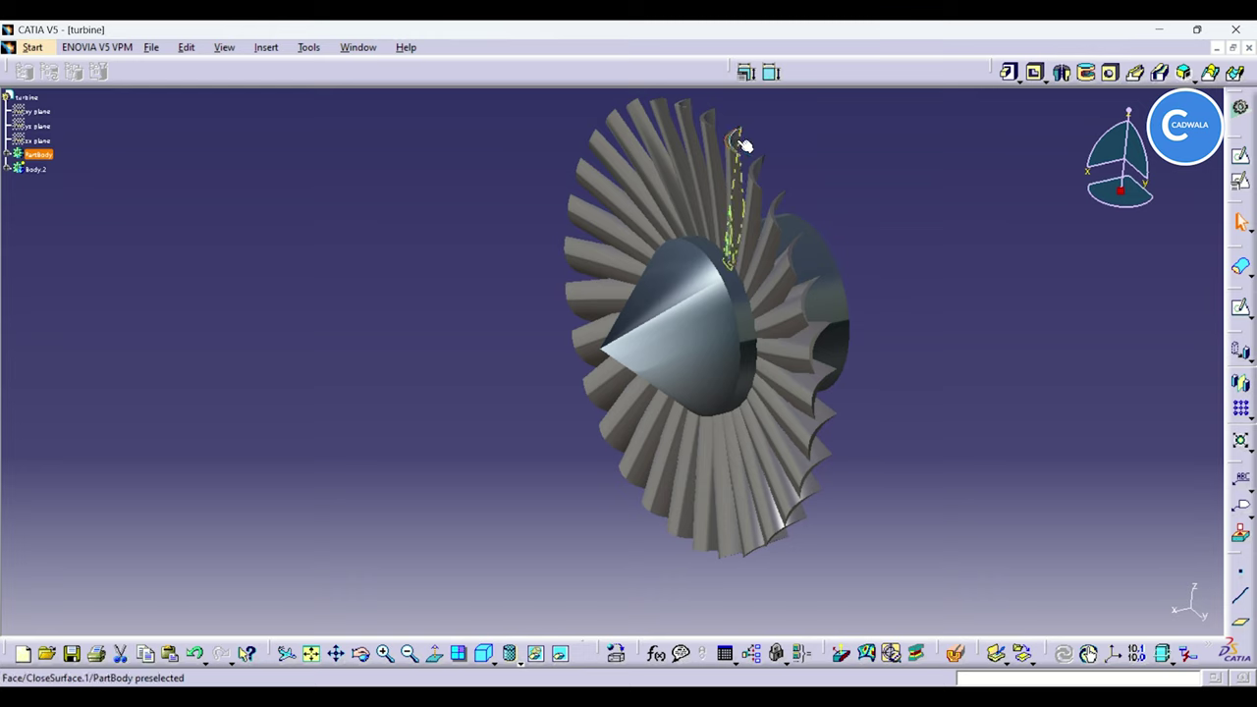
pyautogui.click(732, 147)
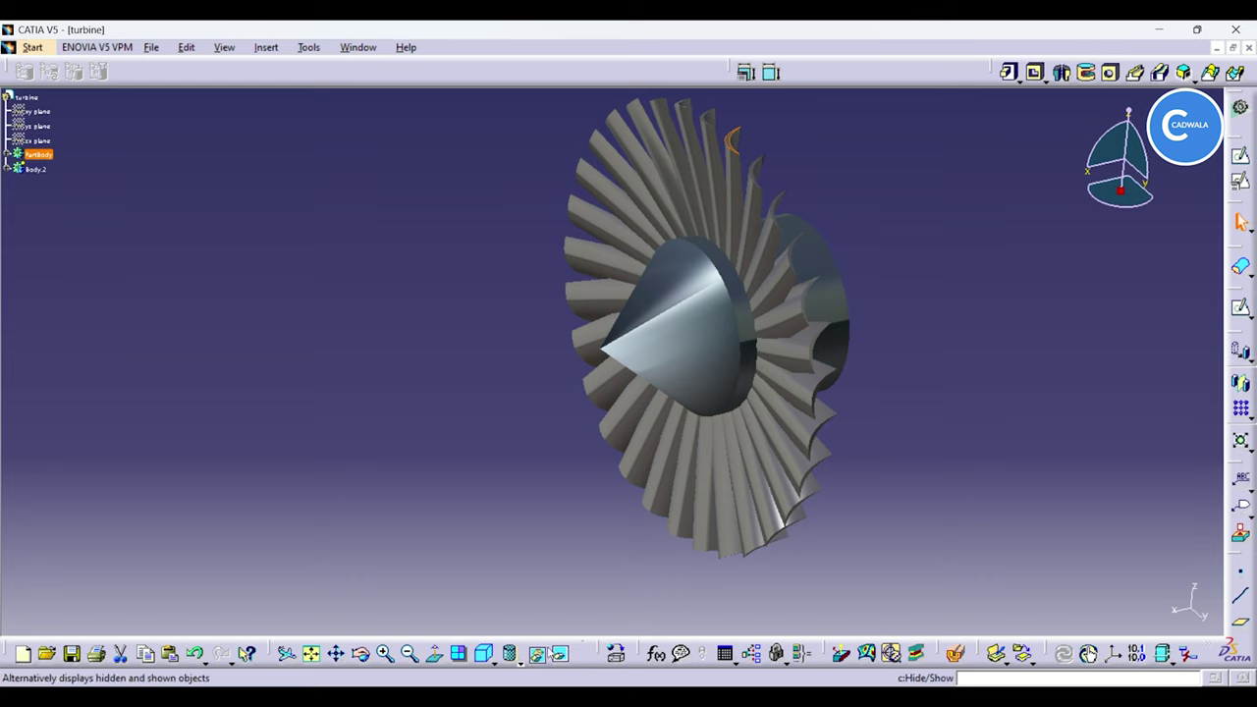
pyautogui.click(535, 653)
pyautogui.keyDown('ctrl'); pyautogui.moveTo(916, 426); pyautogui.dragTo(947, 339, button='middle'); pyautogui.keyUp('ctrl')
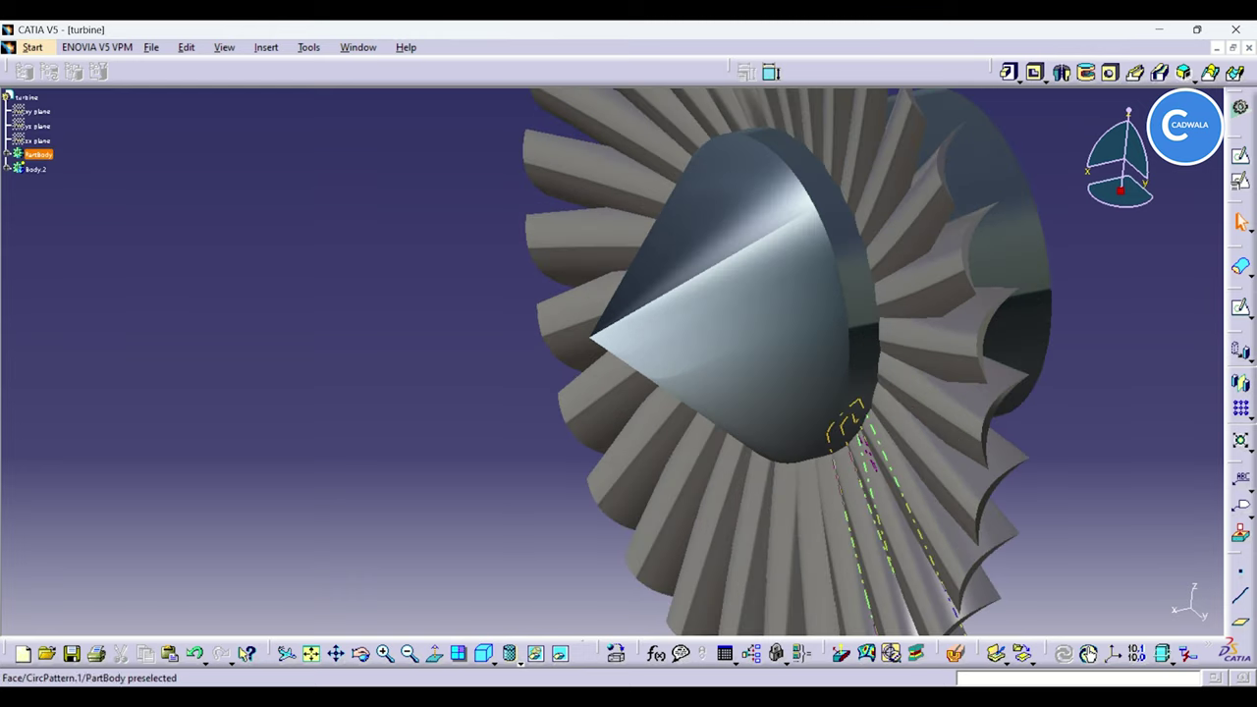
pyautogui.click(365, 656)
pyautogui.moveTo(938, 542); pyautogui.dragTo(962, 491)
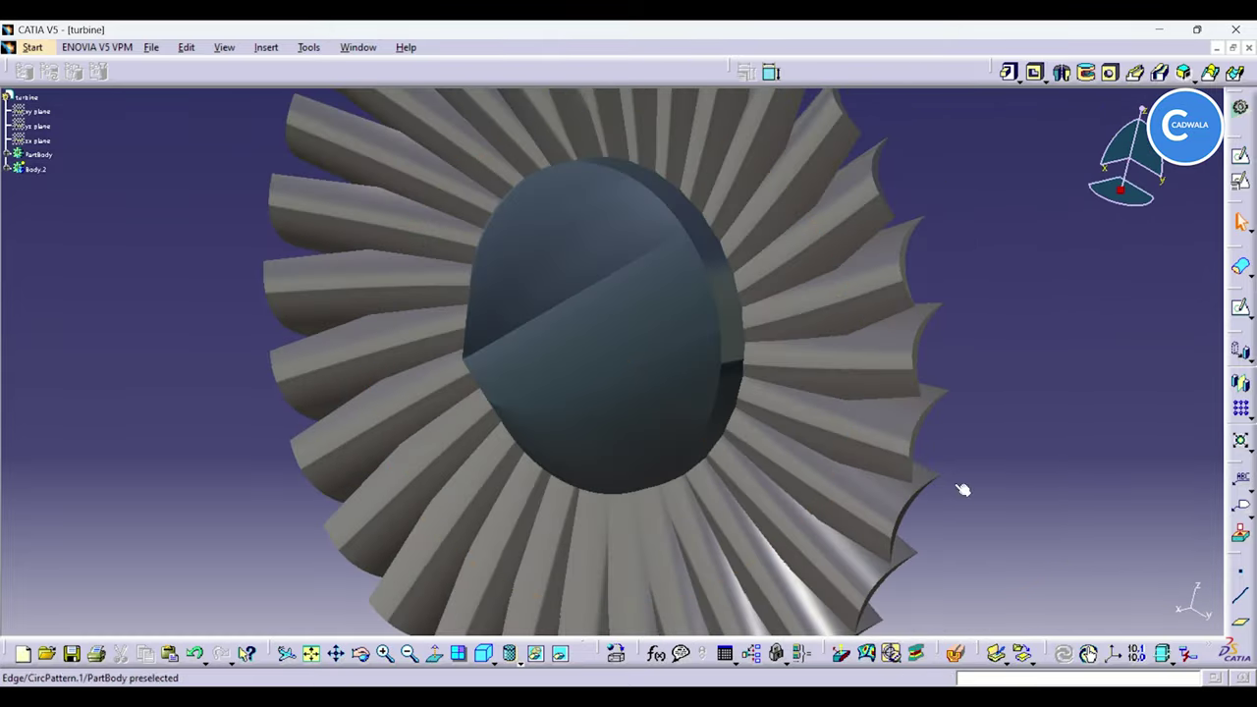
pyautogui.keyDown('ctrl'); pyautogui.moveTo(987, 393); pyautogui.dragTo(992, 494, button='middle'); pyautogui.keyUp('ctrl')
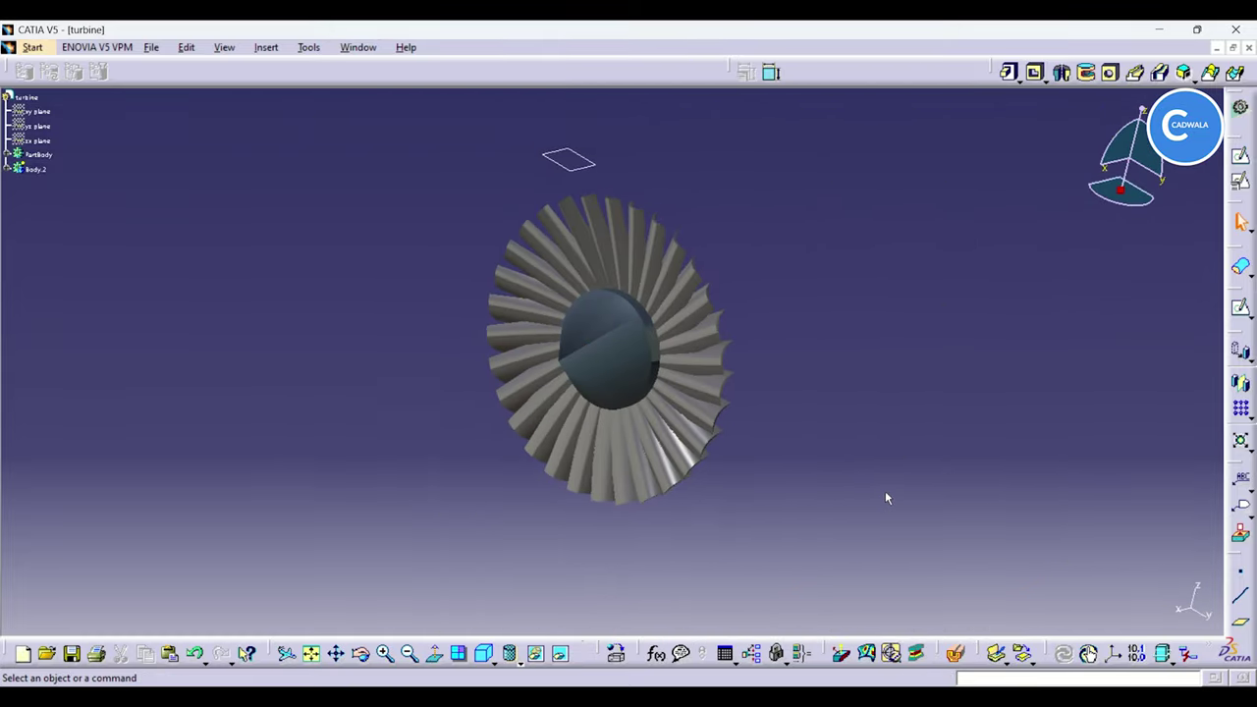
pyautogui.click(361, 654)
pyautogui.moveTo(687, 530); pyautogui.dragTo(687, 449)
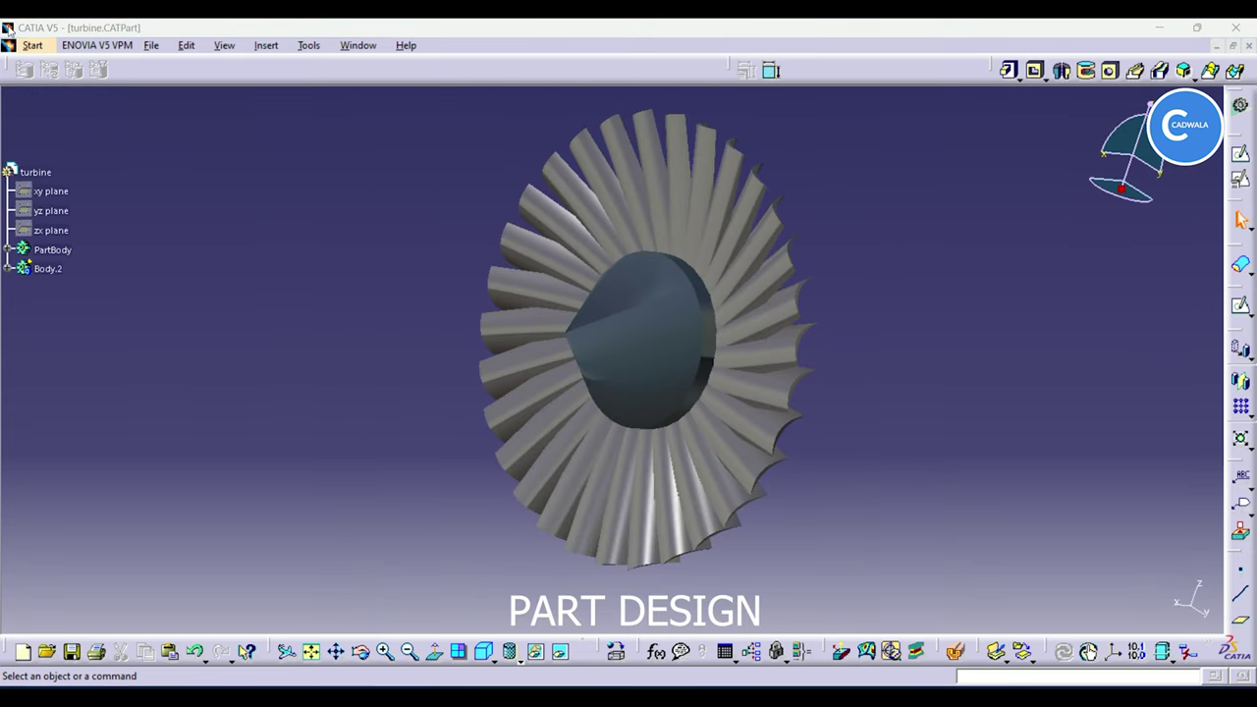
# Step: Create a new Part Design part named shaft with hybrid design enabled
pyautogui.click(10, 46)
pyautogui.click(31, 45)
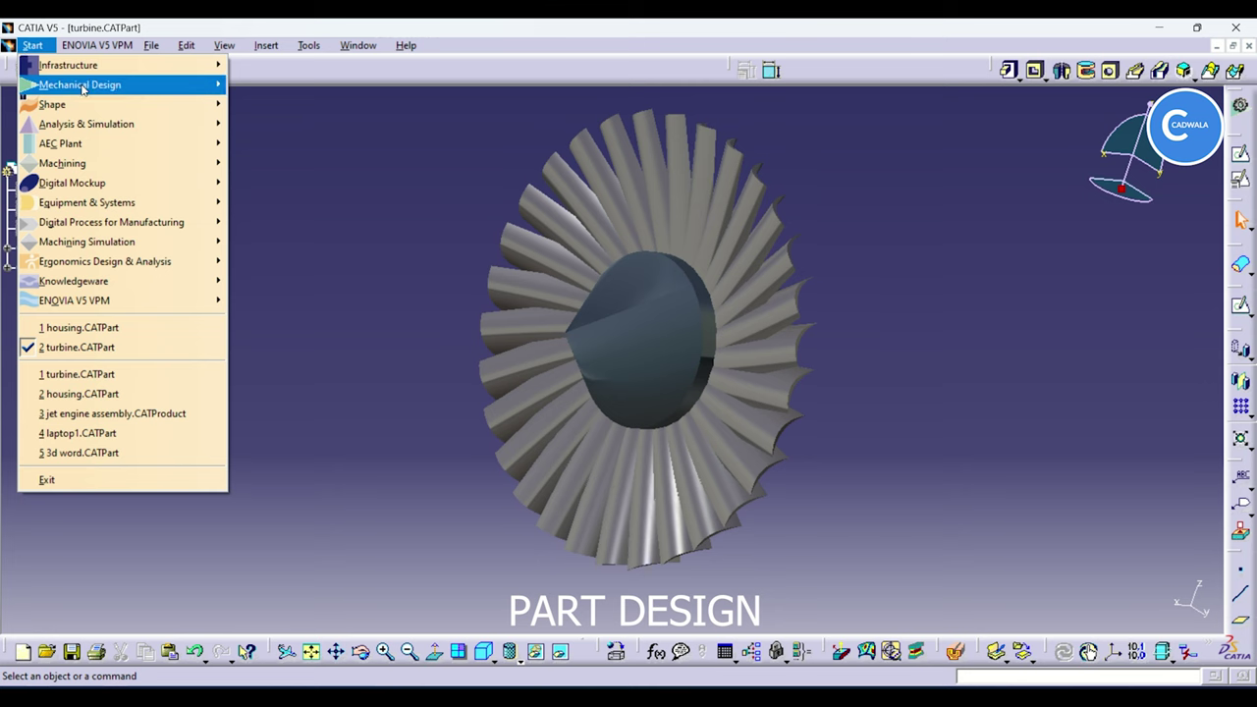
pyautogui.moveTo(116, 86)
pyautogui.click(272, 85)
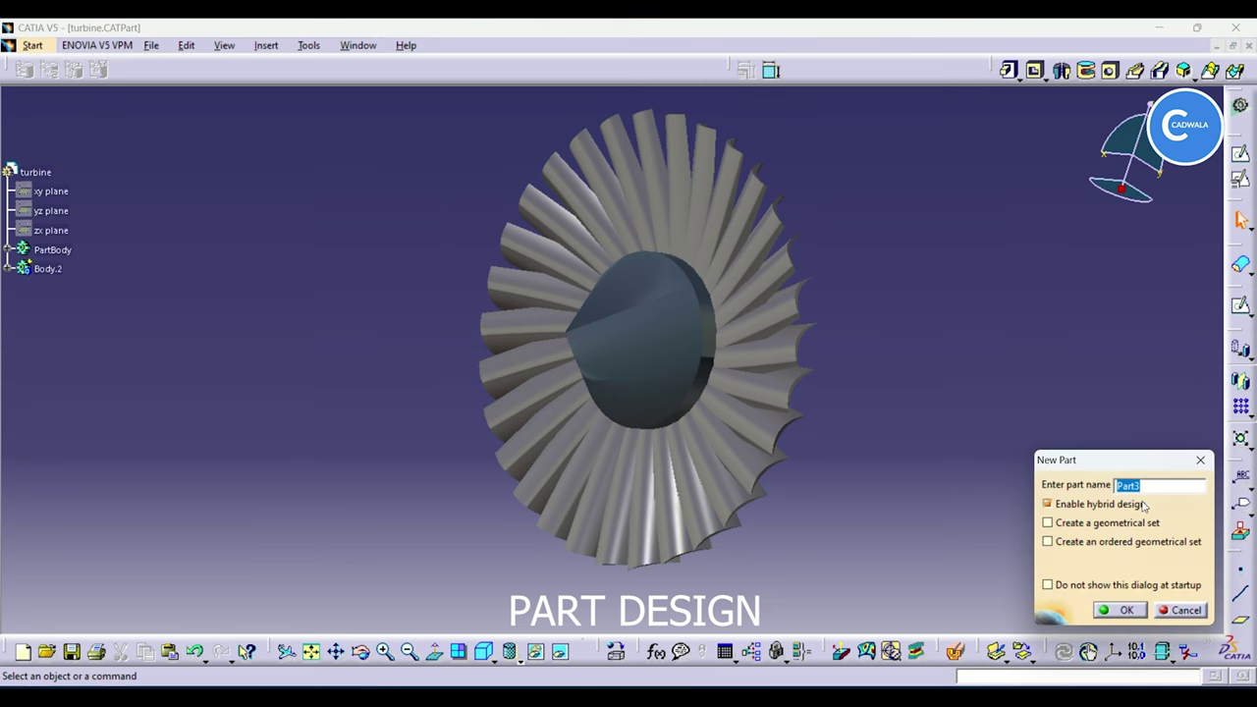
pyautogui.write('shaft')
pyautogui.press('Return')
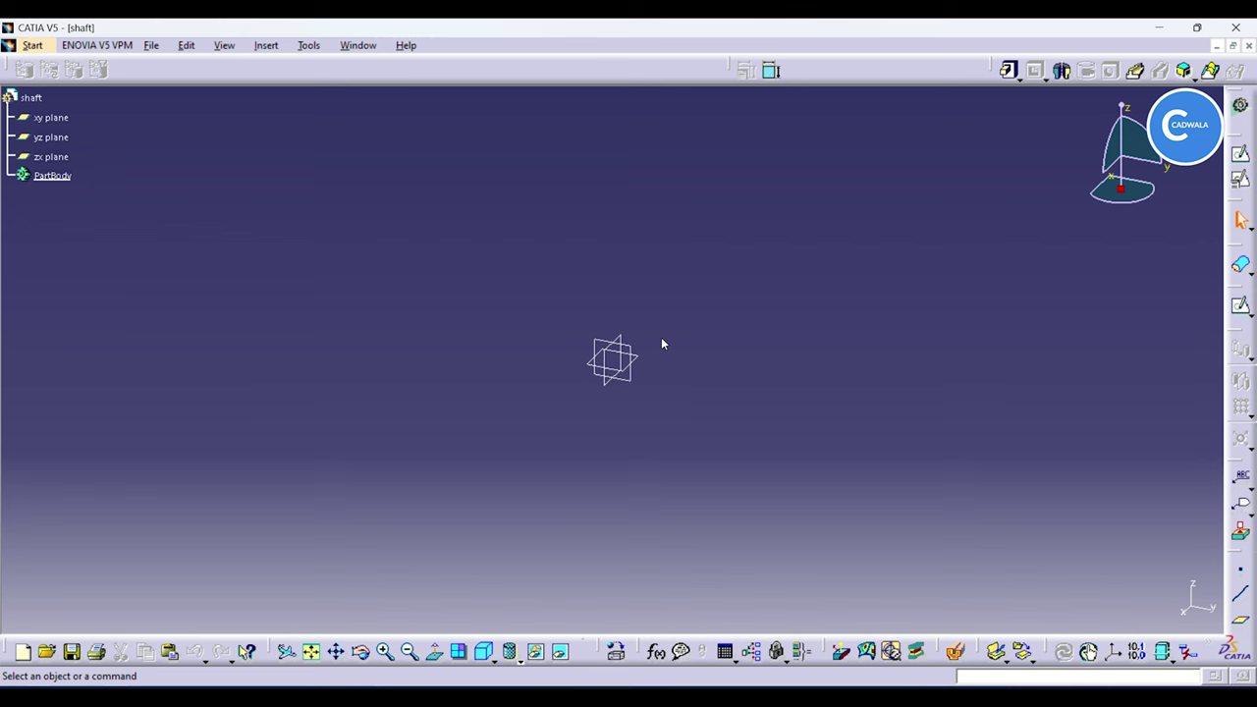
# Step: Open a sketch on the zx plane and turn off the sketch grid
pyautogui.click(618, 348)
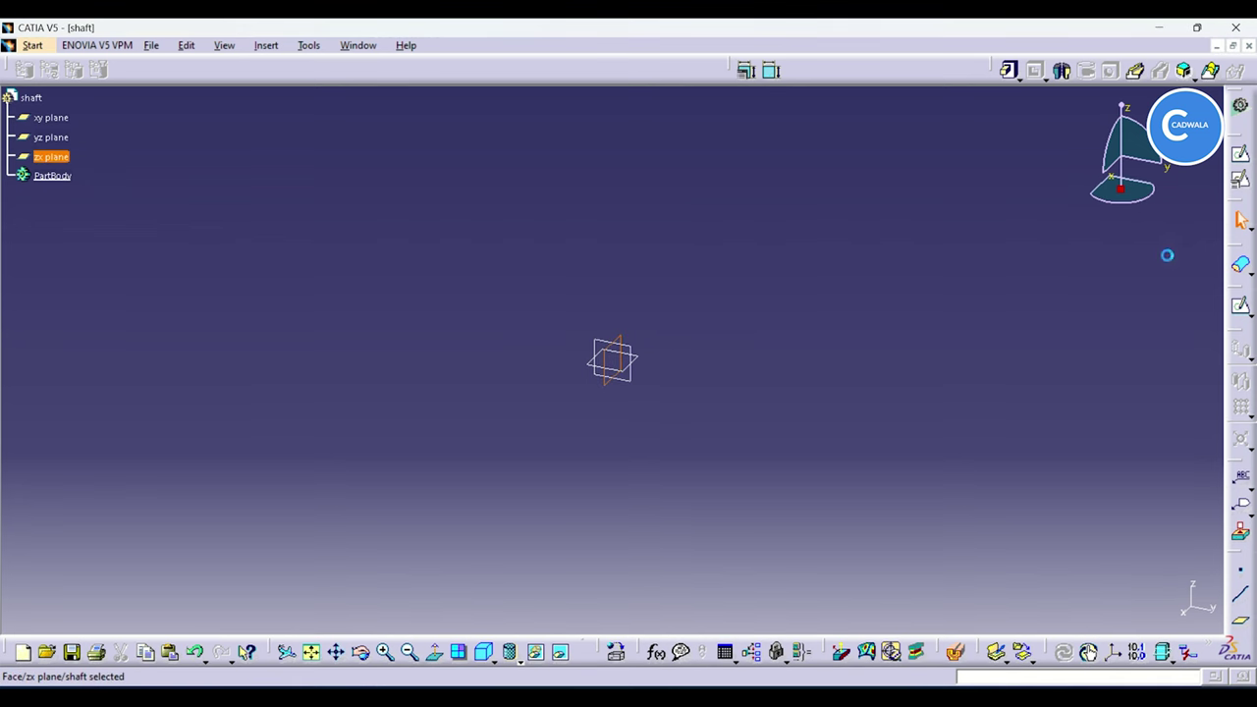
pyautogui.click(1243, 177)
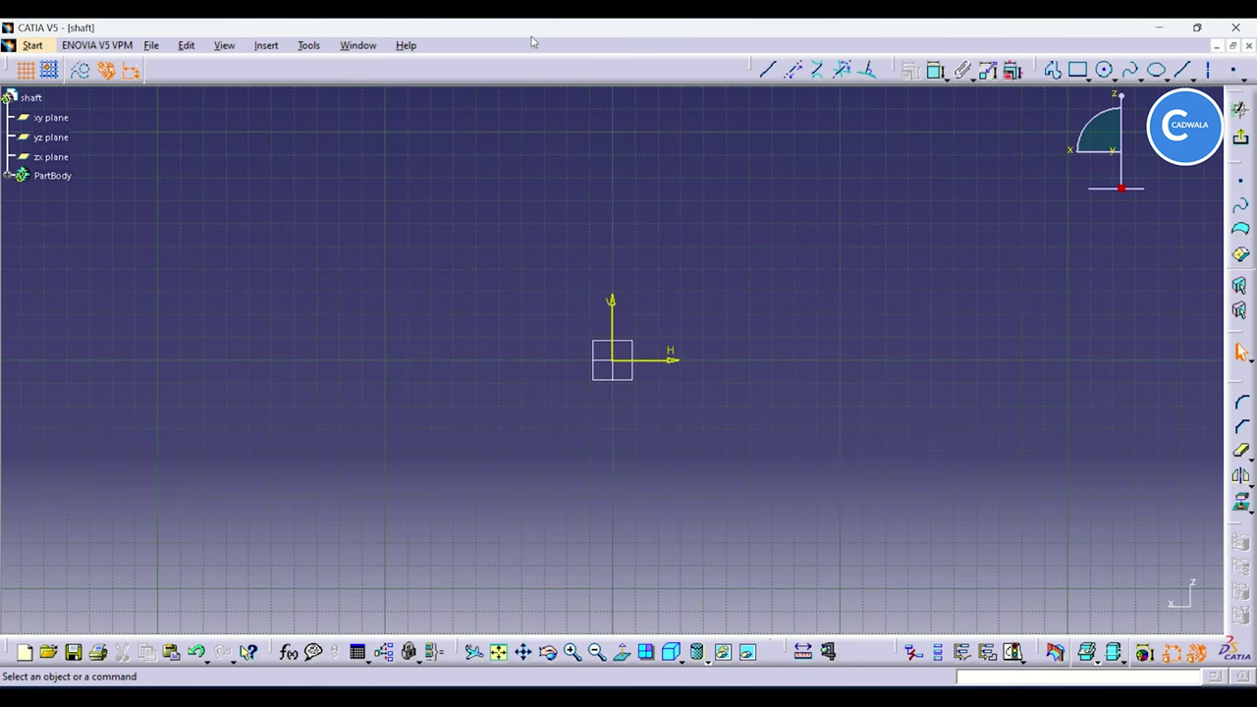
pyautogui.moveTo(830, 273); pyautogui.dragTo(598, 289, button='middle')
pyautogui.click(24, 70)
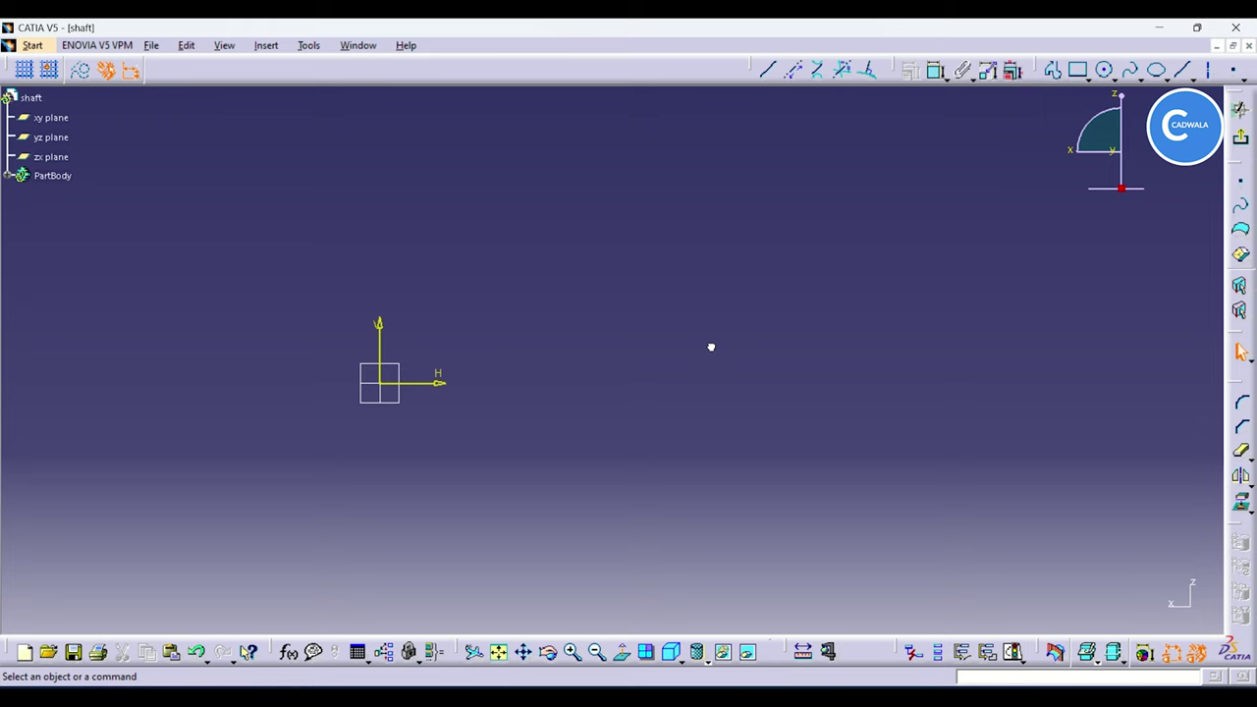
# Step: Start the shaft profile with a baseline about 255 mm long ending at the origin, a rise of about 44 mm, a 54 mm flat and a sloped shoulder
pyautogui.click(1053, 70)
pyautogui.click(960, 383)
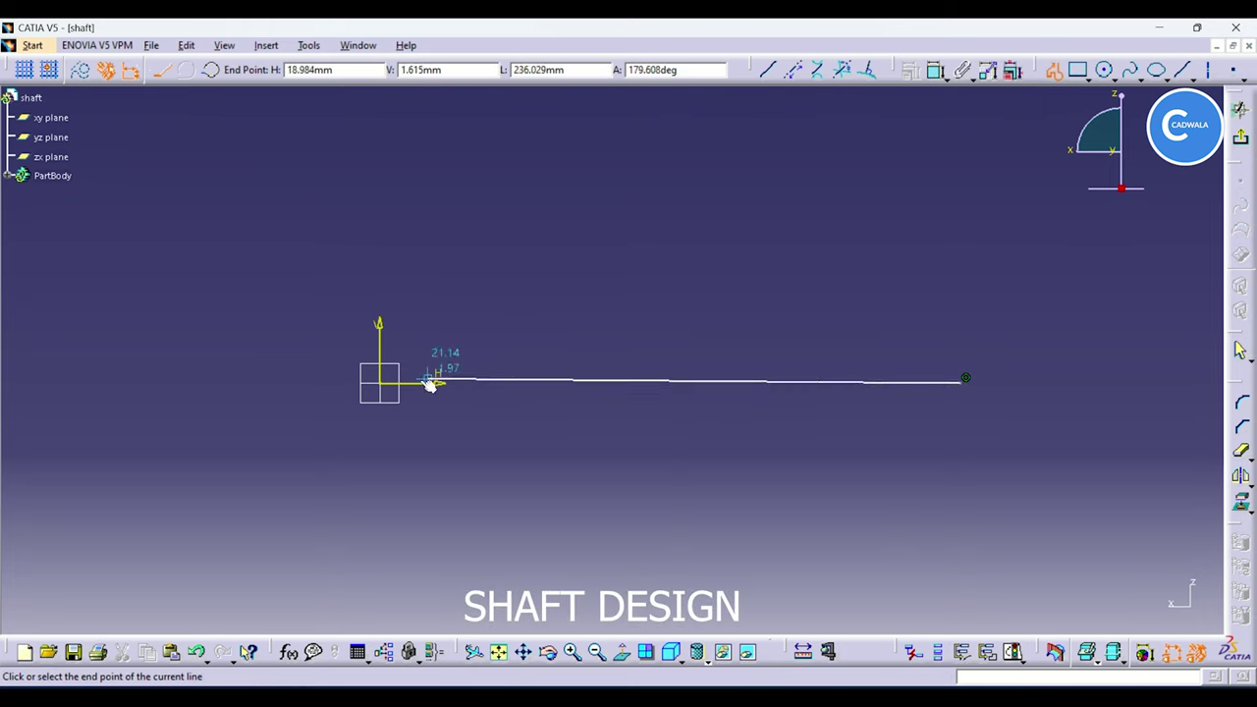
pyautogui.click(379, 383)
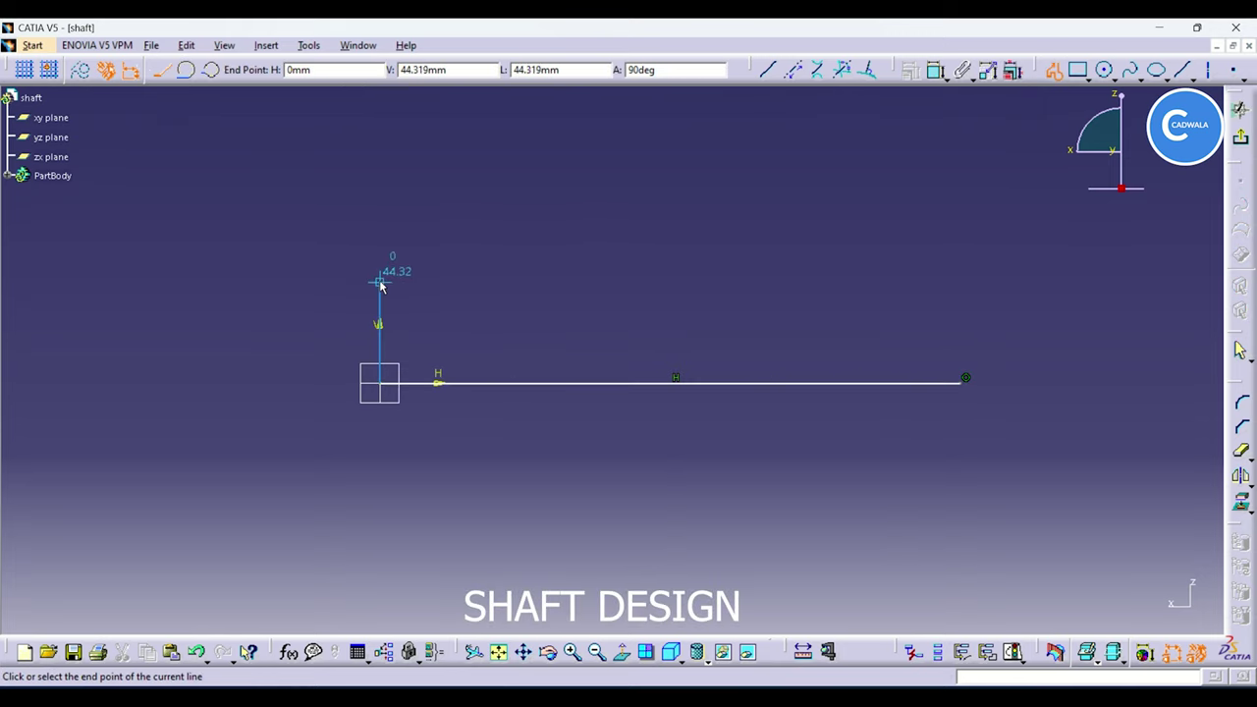
pyautogui.click(379, 283)
pyautogui.click(501, 281)
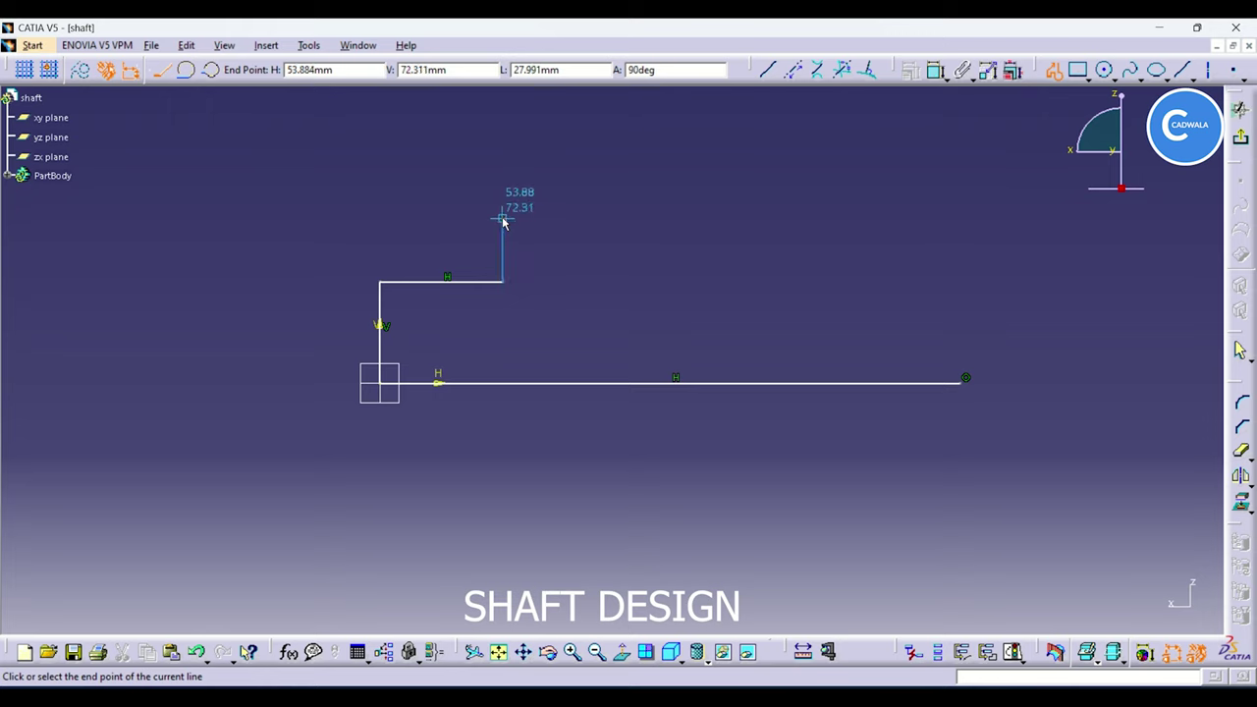
pyautogui.click(501, 219)
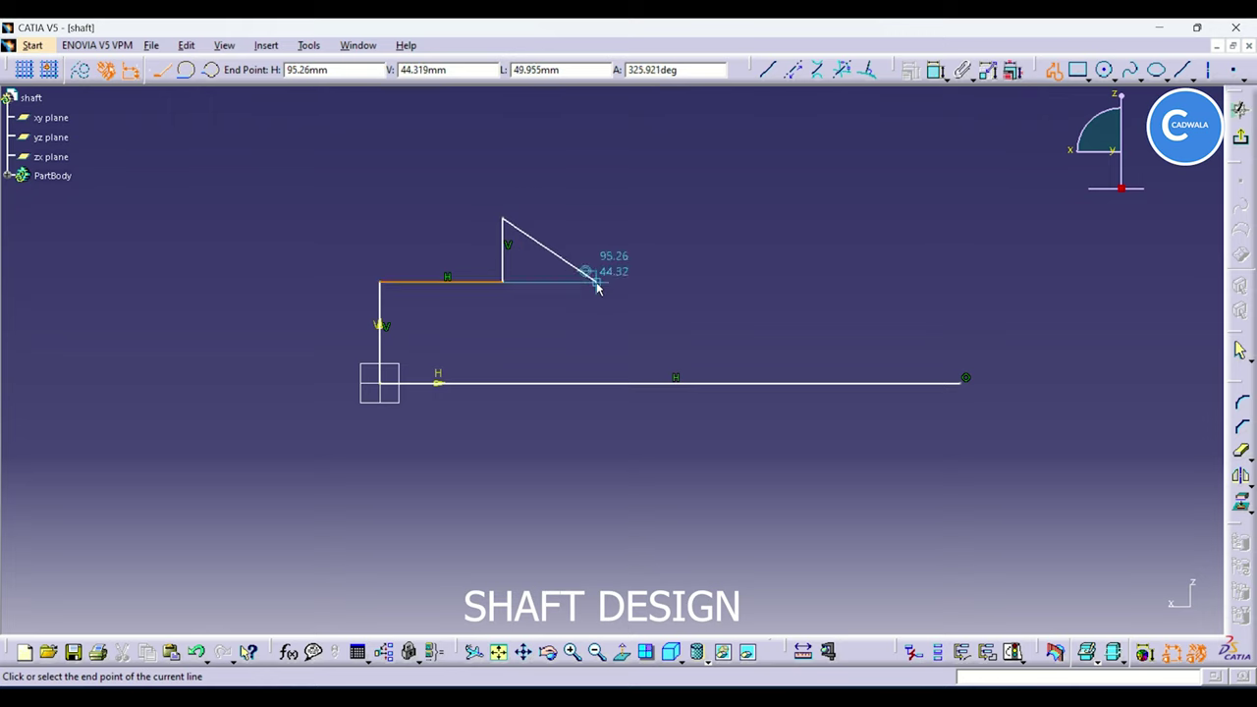
pyautogui.click(596, 283)
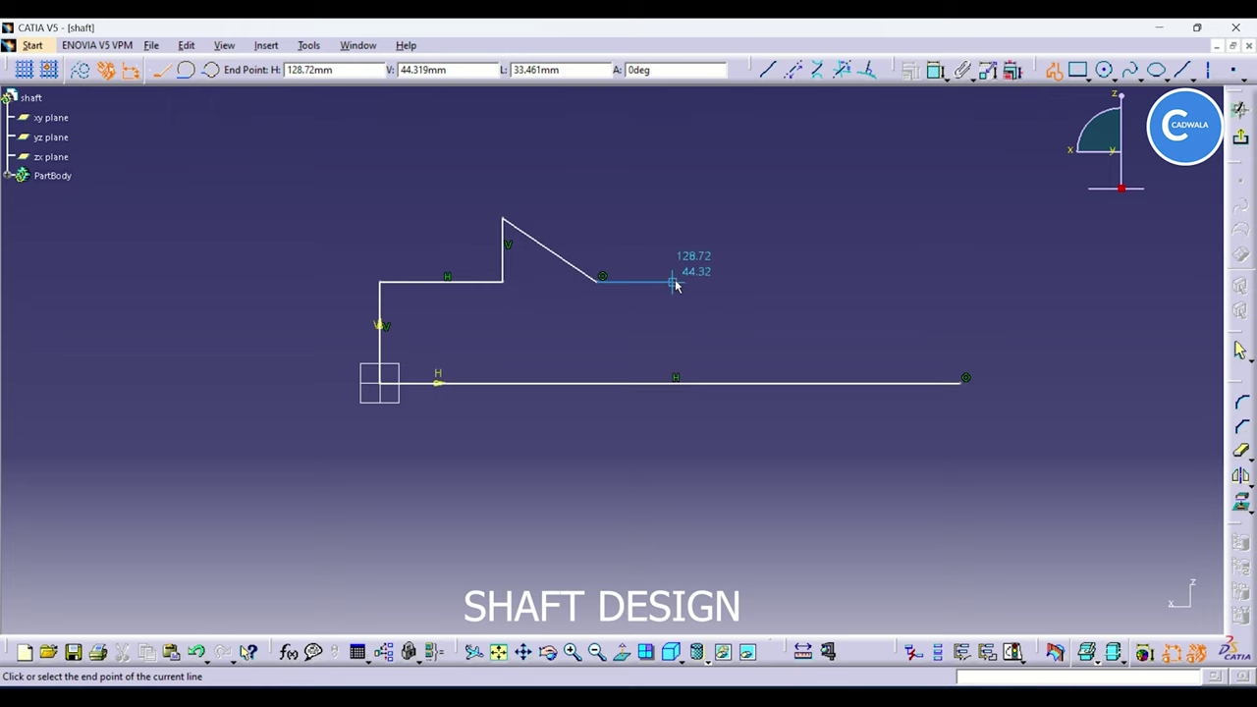
# Step: Continue the profile with a flat about 33 mm long, a rectangular collar about 39 mm wide and a short flat beyond it
pyautogui.click(672, 283)
pyautogui.click(673, 241)
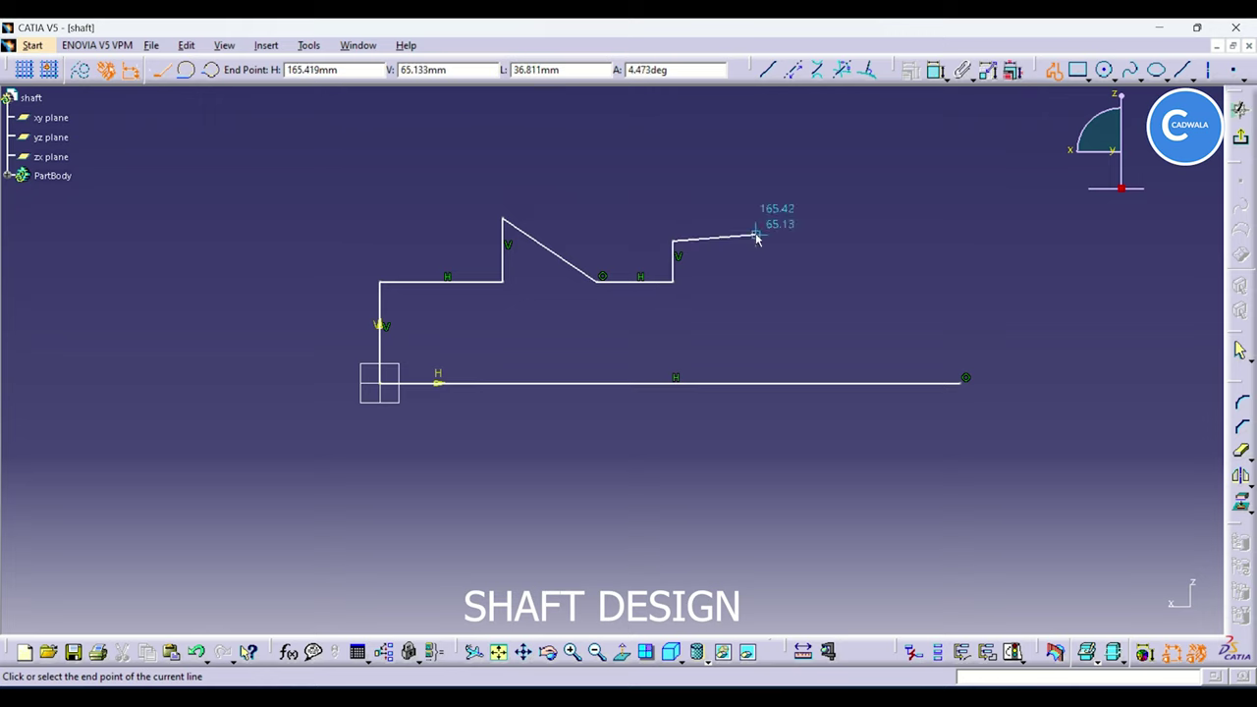
pyautogui.click(759, 241)
pyautogui.click(761, 282)
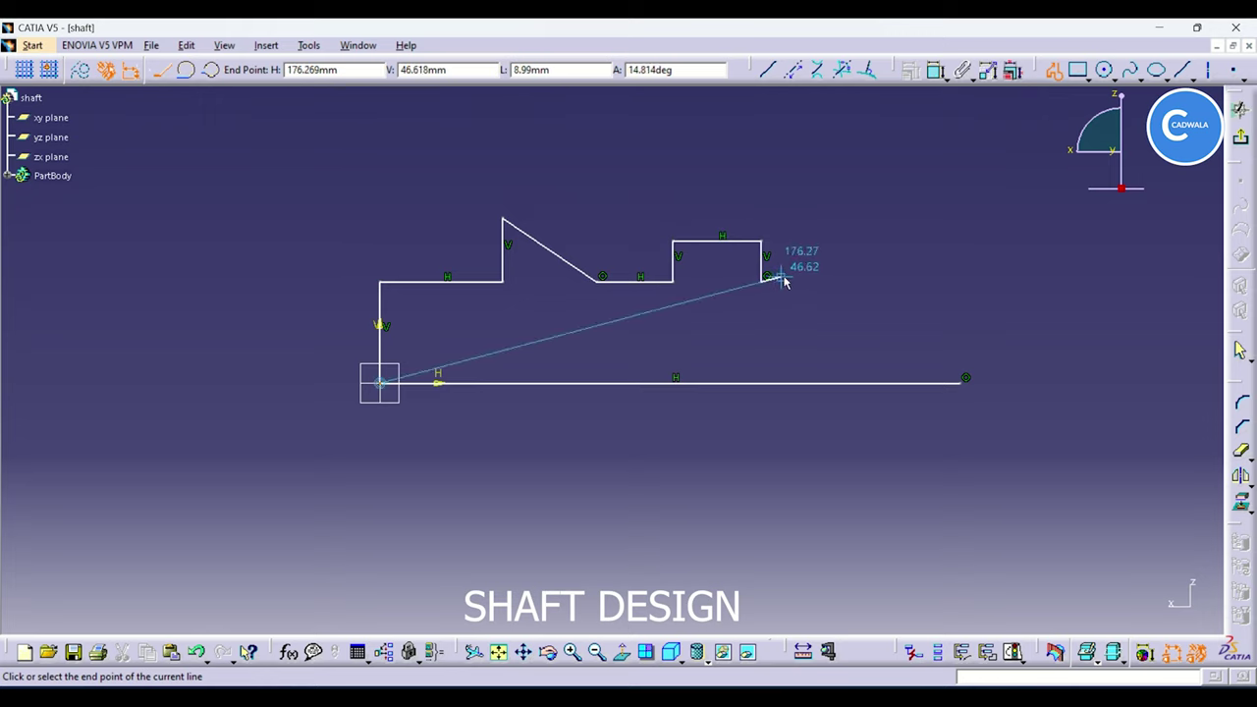
pyautogui.click(806, 282)
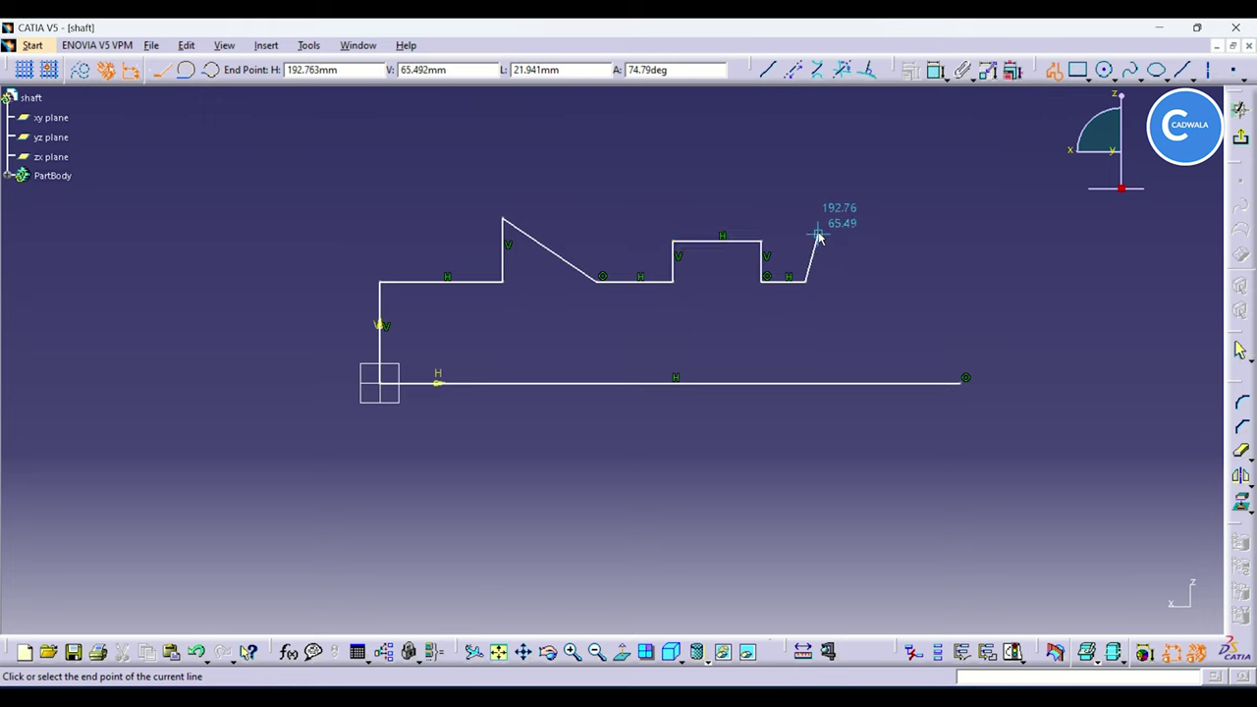
# Step: Add a trapezoidal collar about 25 mm wide on top, a flat about 26 mm long, and close the profile at the baseline's start point
pyautogui.click(820, 238)
pyautogui.click(879, 241)
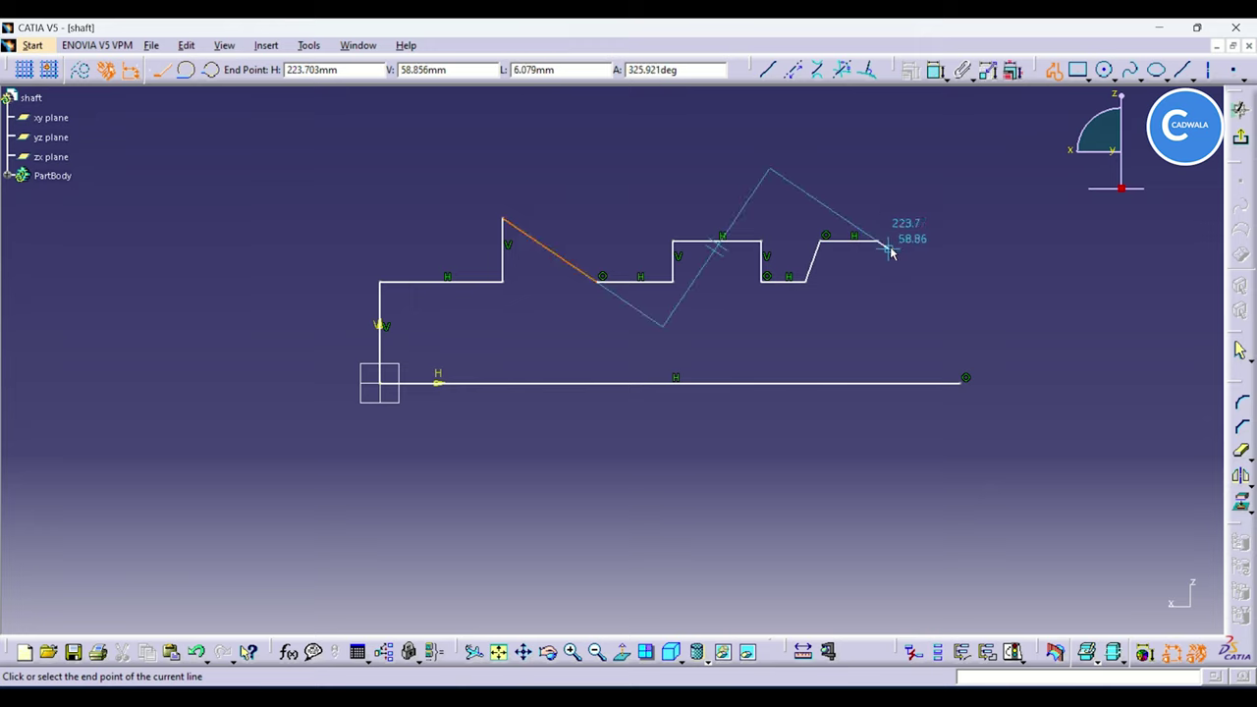
pyautogui.click(902, 281)
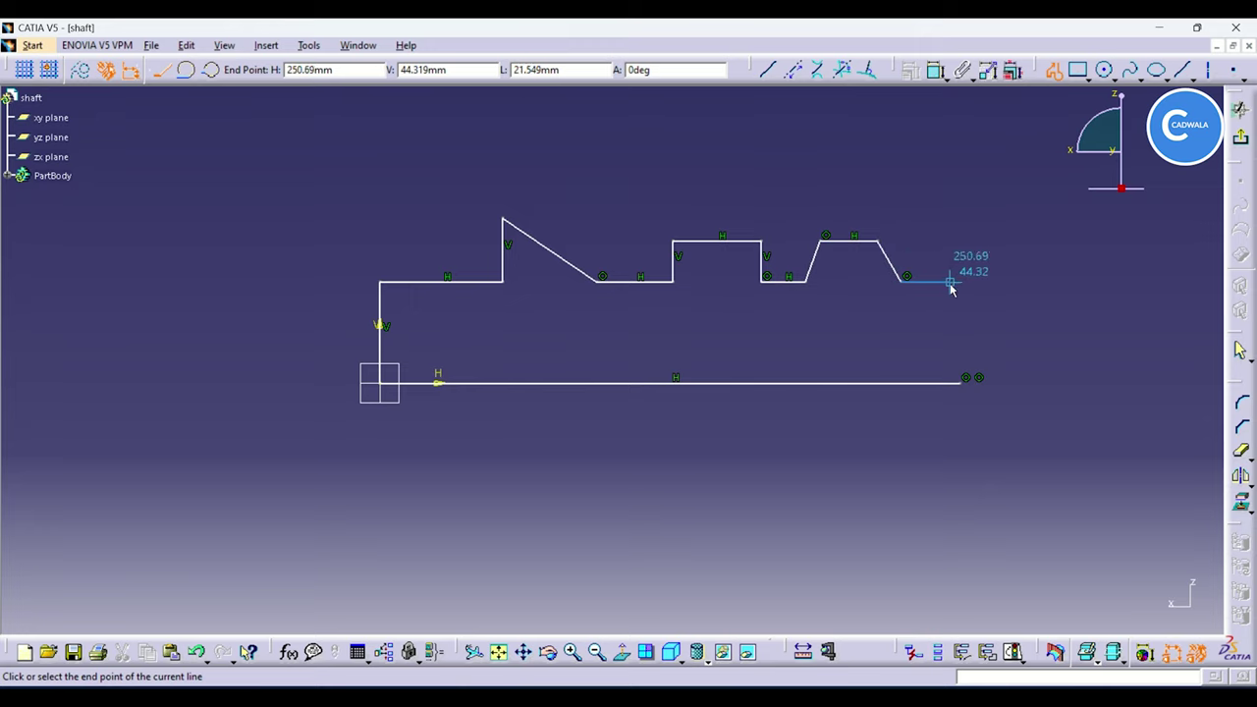
pyautogui.click(960, 282)
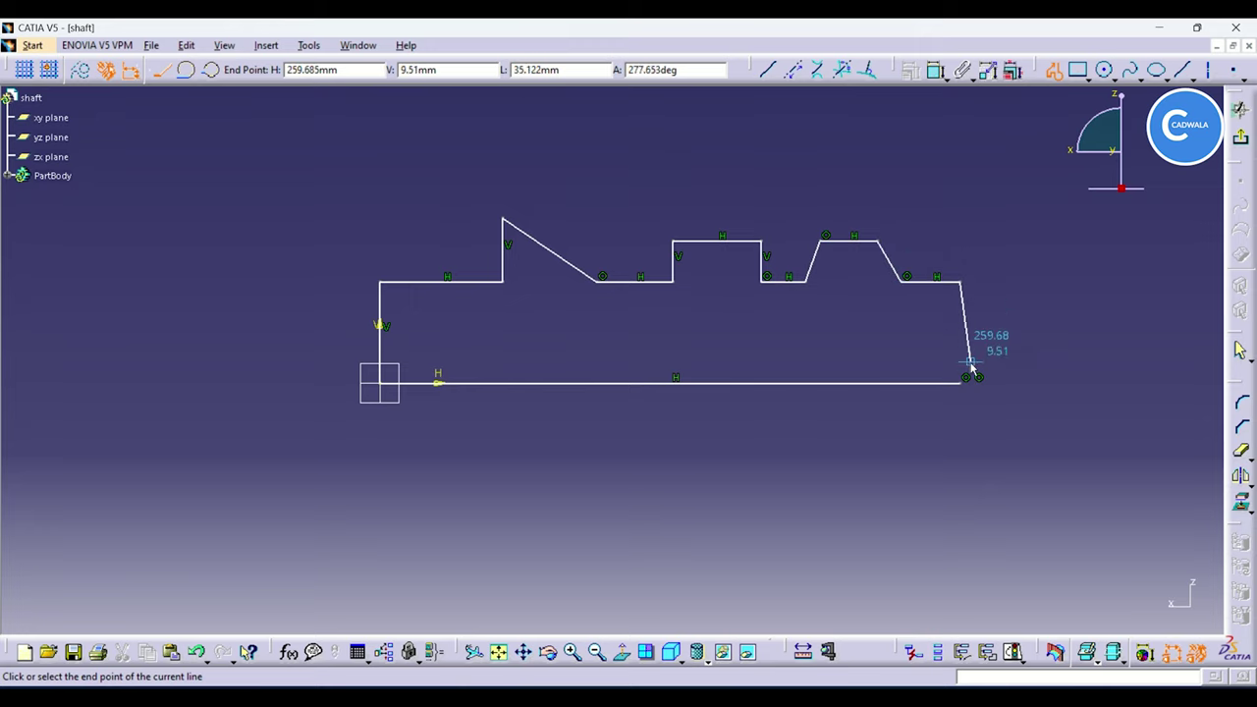
pyautogui.click(960, 382)
pyautogui.click(893, 116)
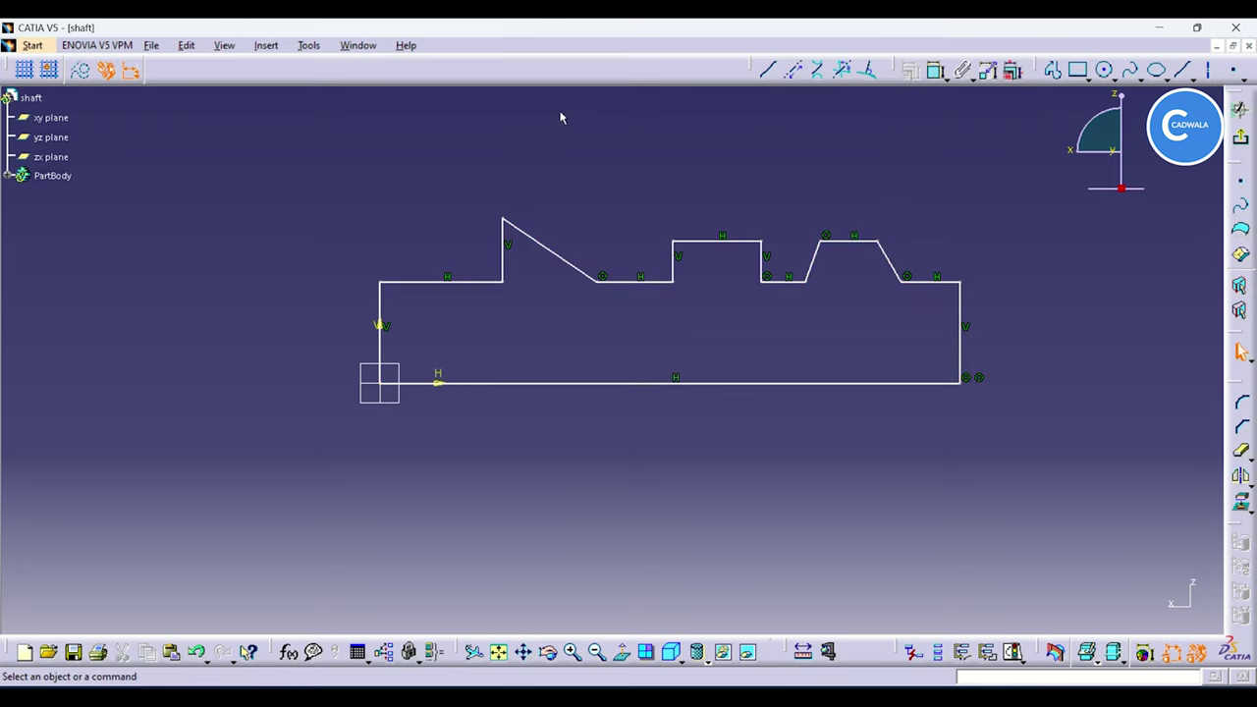
# Step: Dimension the profile's baseline and set its length to 600 mm
pyautogui.click(935, 70)
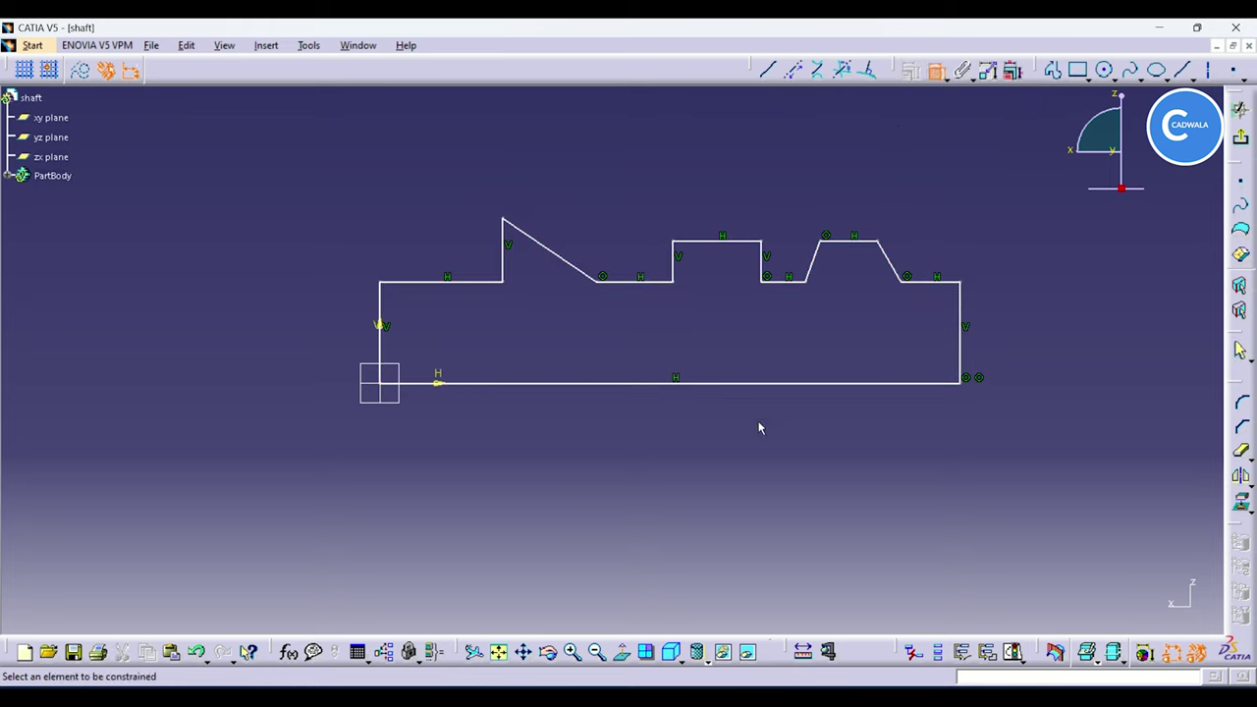
pyautogui.click(757, 383)
pyautogui.click(685, 453)
pyautogui.doubleClick(687, 447)
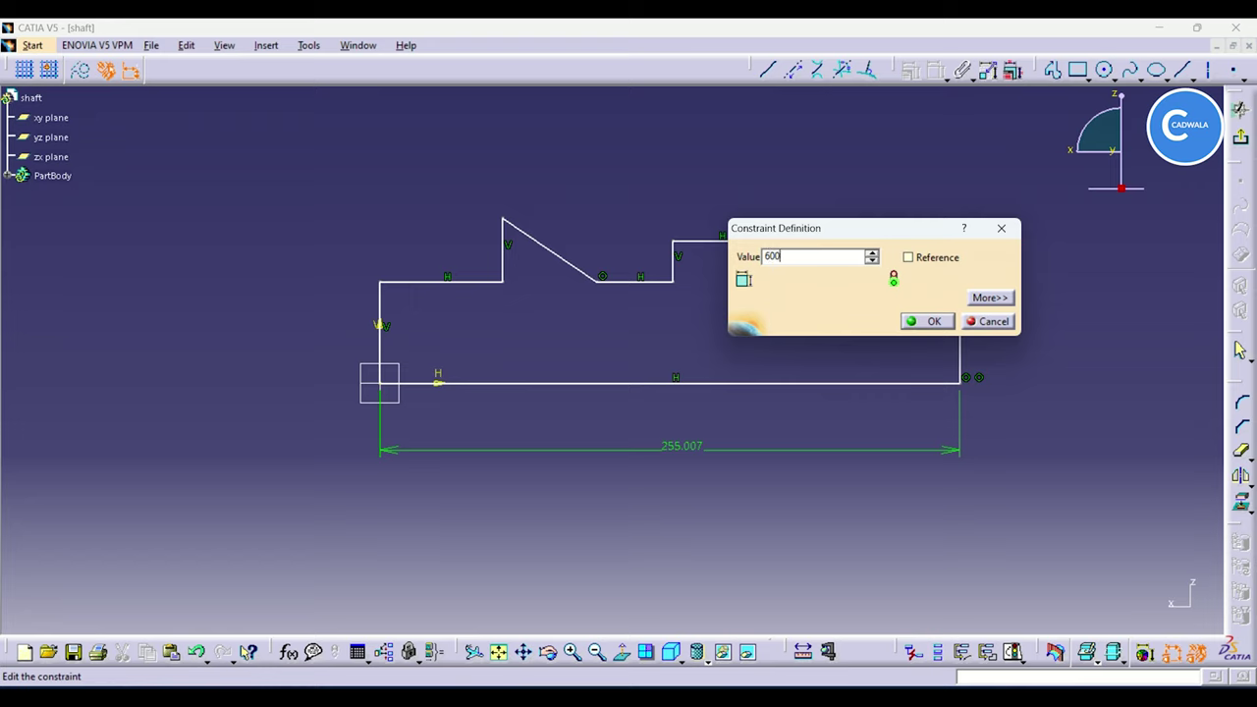
pyautogui.write('600')
pyautogui.press('Return')
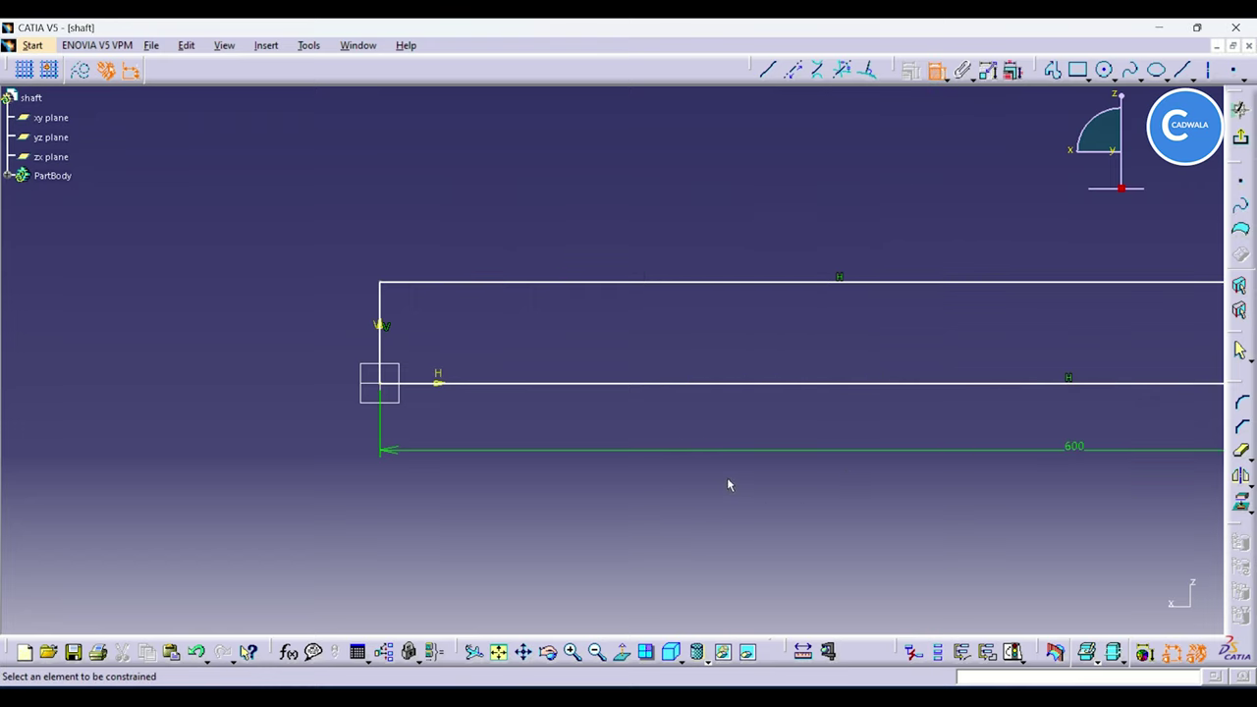
# Step: Dimension the upper flat next to the origin end and set its length to 100 mm
pyautogui.moveTo(734, 190)
pyautogui.mouseDown(button='middle')
pyautogui.moveTo(743, 330)
pyautogui.moveTo(744, 308)
pyautogui.mouseUp(button='middle')
pyautogui.moveTo(815, 475); pyautogui.dragTo(495, 441, button='middle')
pyautogui.moveTo(659, 461)
pyautogui.mouseDown(button='middle')
pyautogui.moveTo(654, 429)
pyautogui.moveTo(786, 448)
pyautogui.moveTo(606, 373)
pyautogui.mouseUp(button='middle')
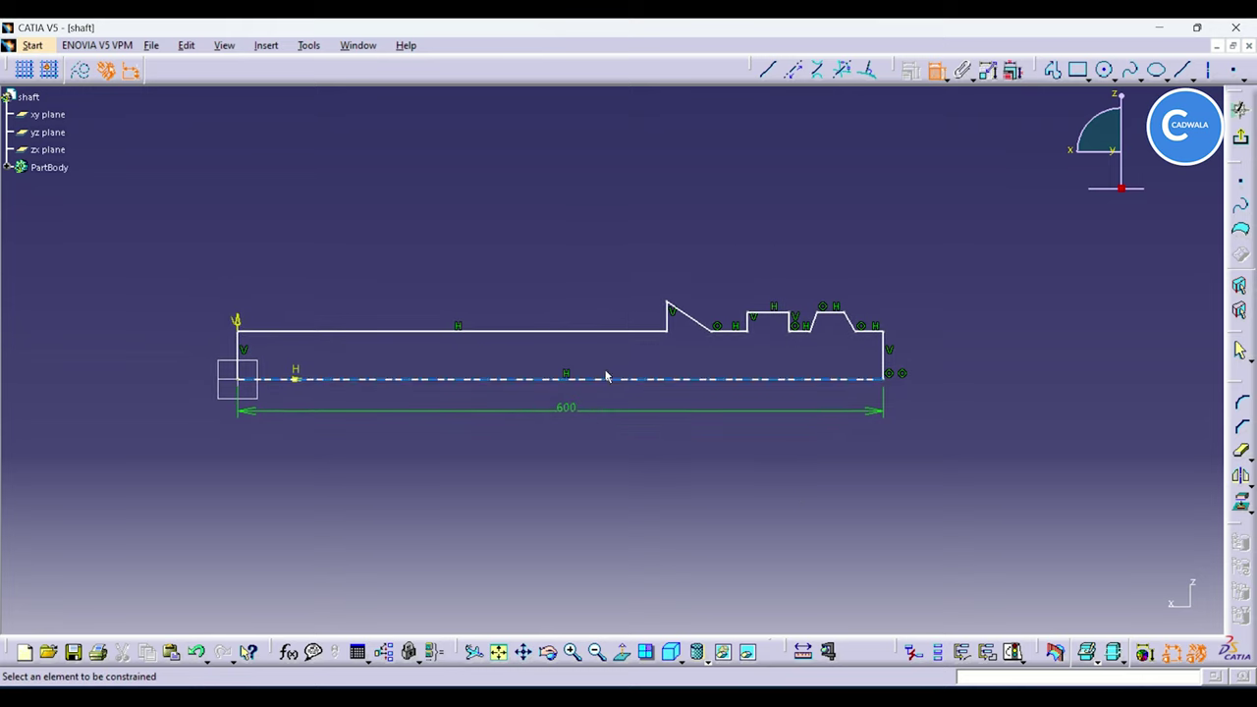
pyautogui.click(454, 332)
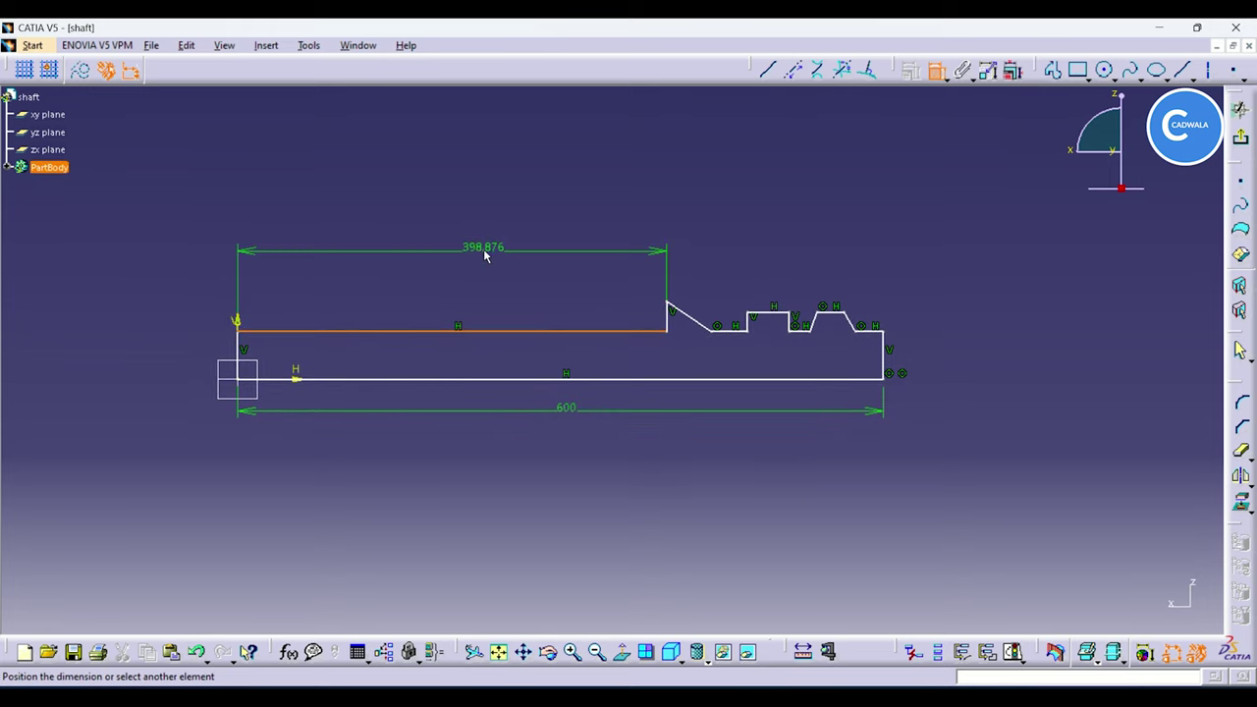
pyautogui.click(457, 250)
pyautogui.doubleClick(456, 246)
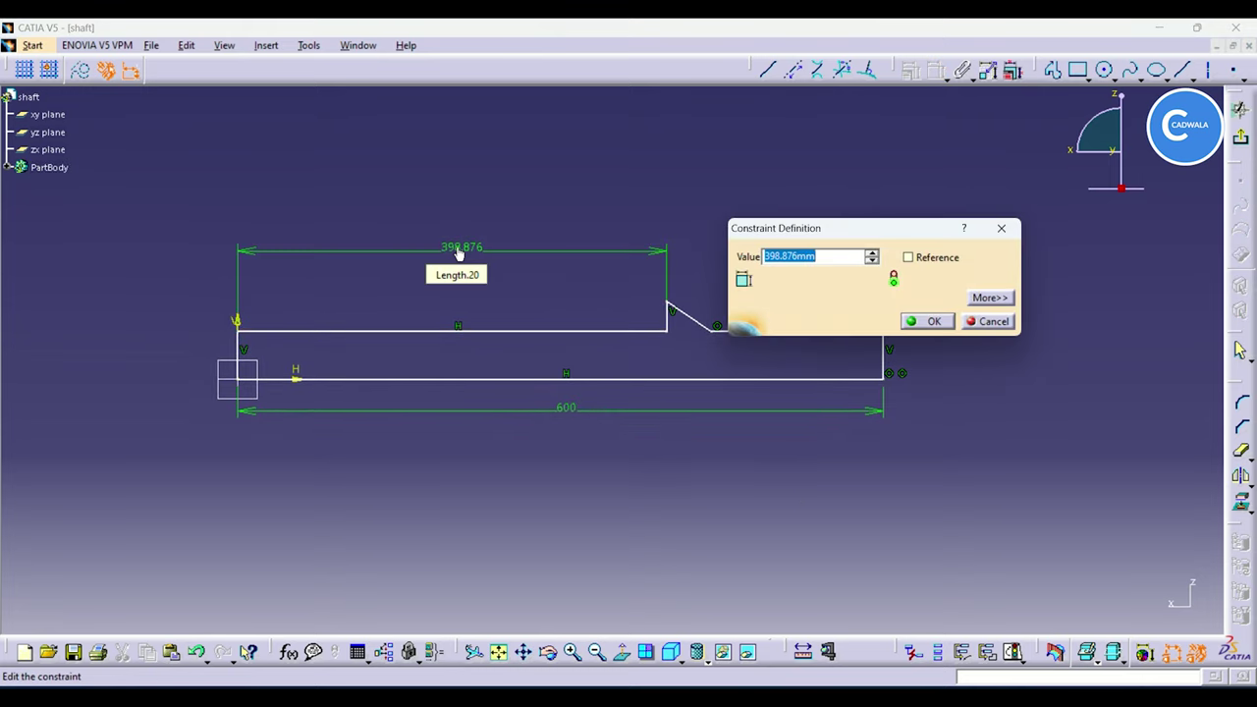
pyautogui.press('Return')
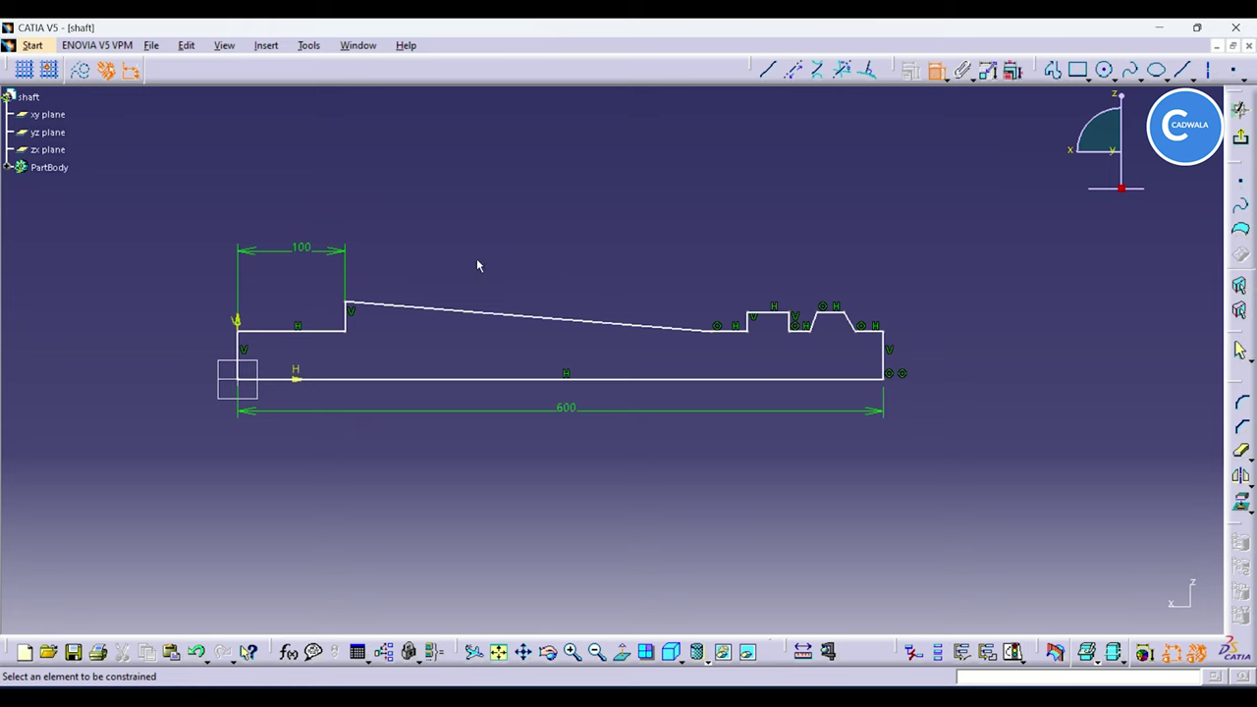
# Step: Dimension the top width of the rectangular collar
pyautogui.click(763, 312)
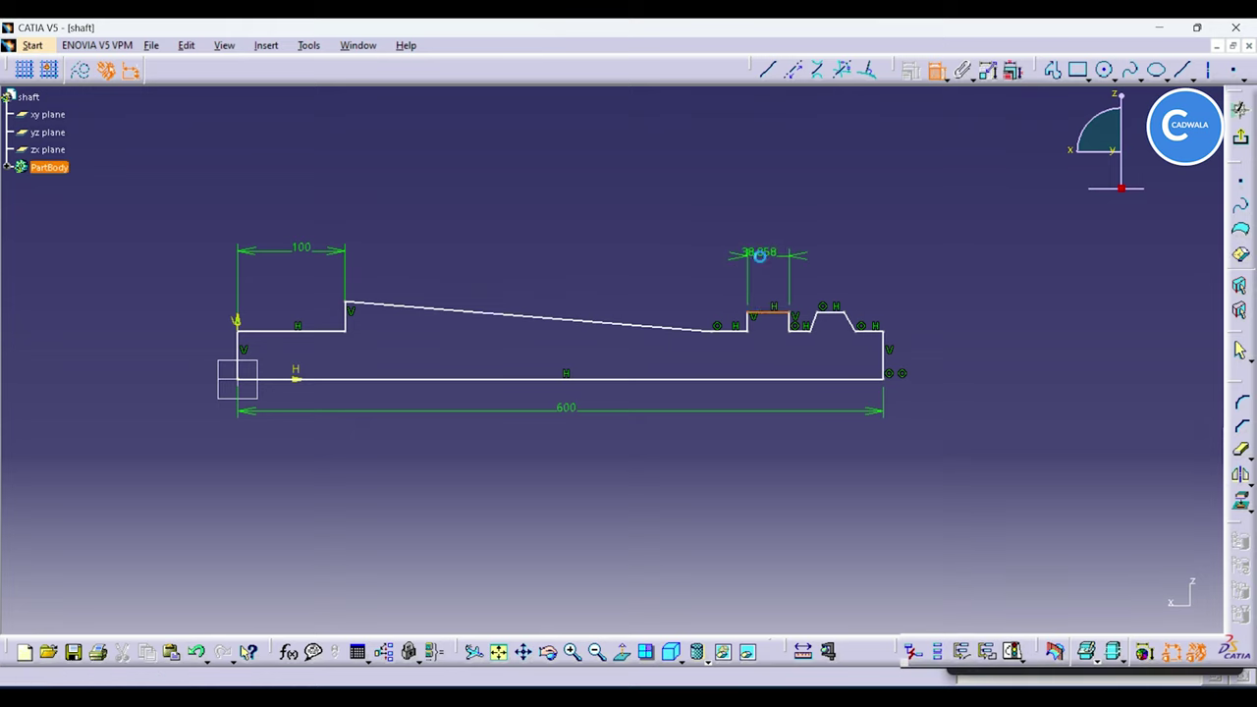
pyautogui.click(758, 253)
pyautogui.click(598, 320)
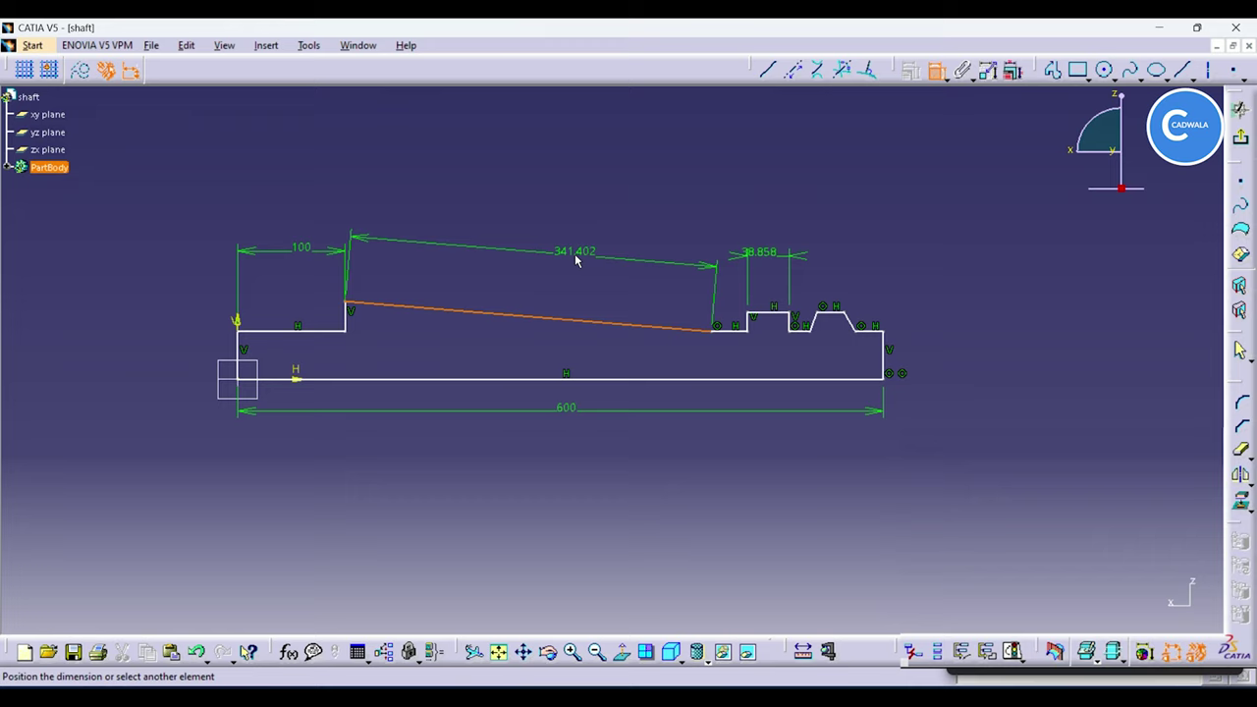
pyautogui.click(736, 332)
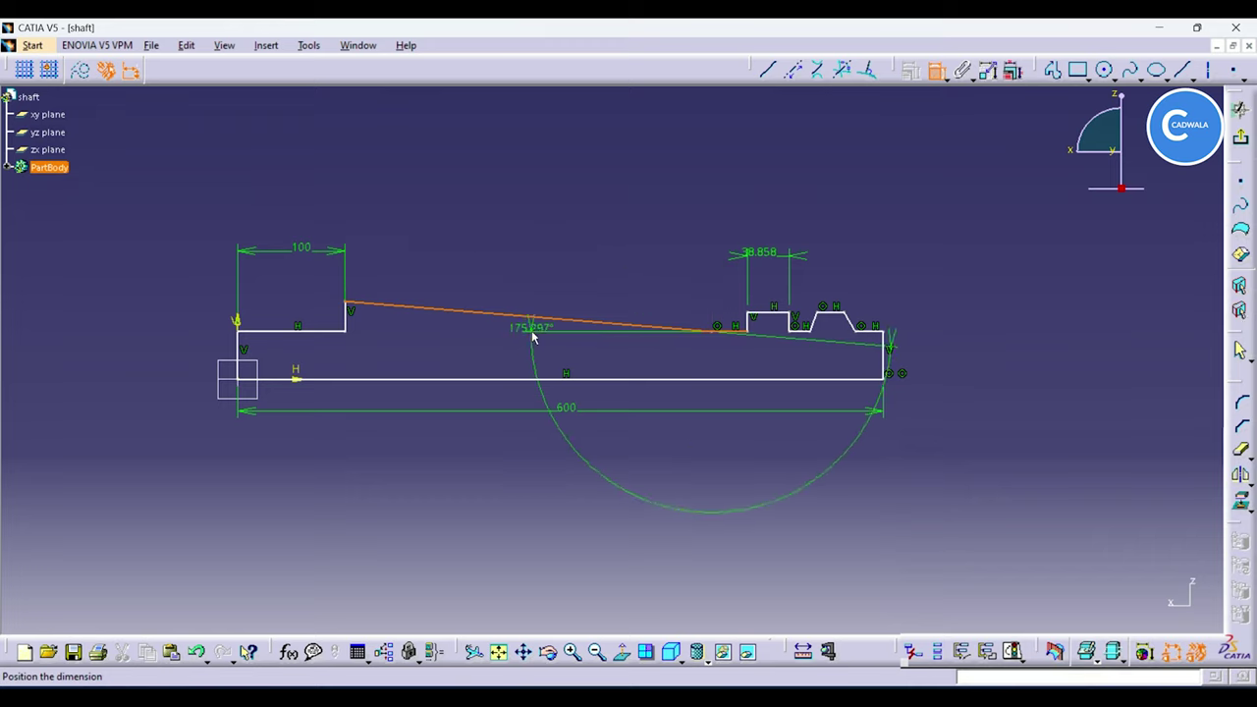
pyautogui.press('Escape')
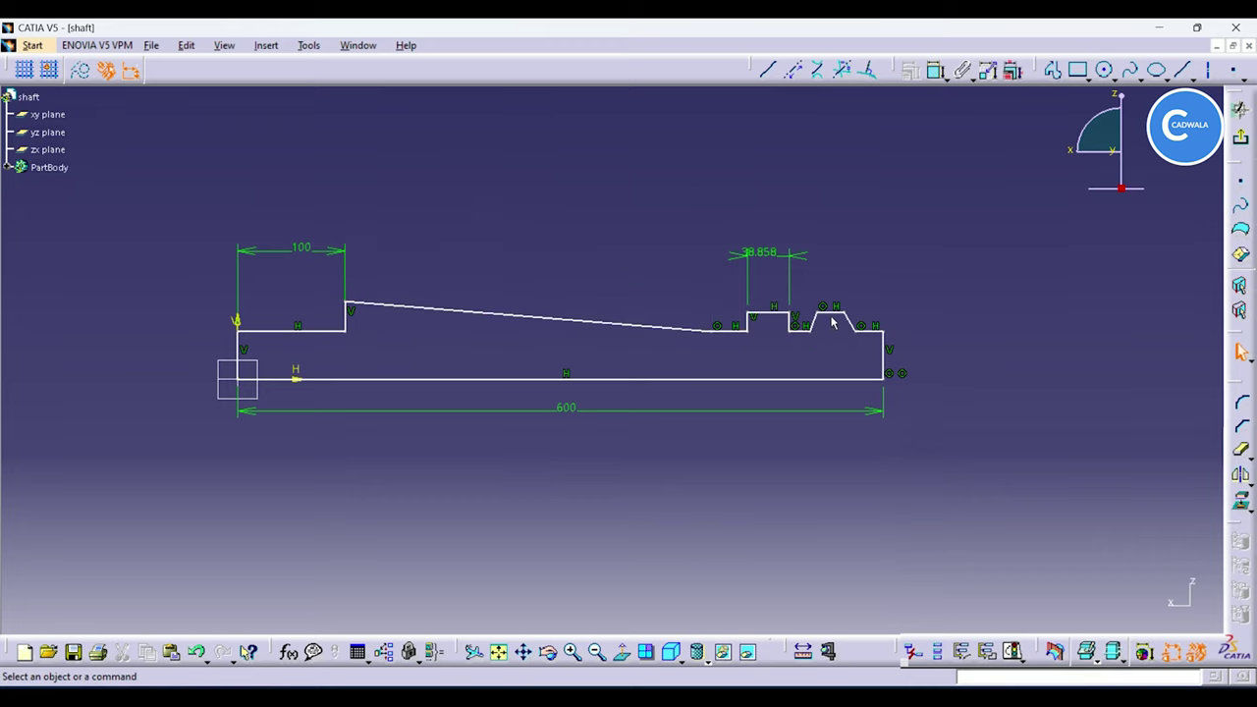
# Step: Dimension the top width of the trapezoidal collar
pyautogui.click(935, 70)
pyautogui.click(829, 312)
pyautogui.click(833, 233)
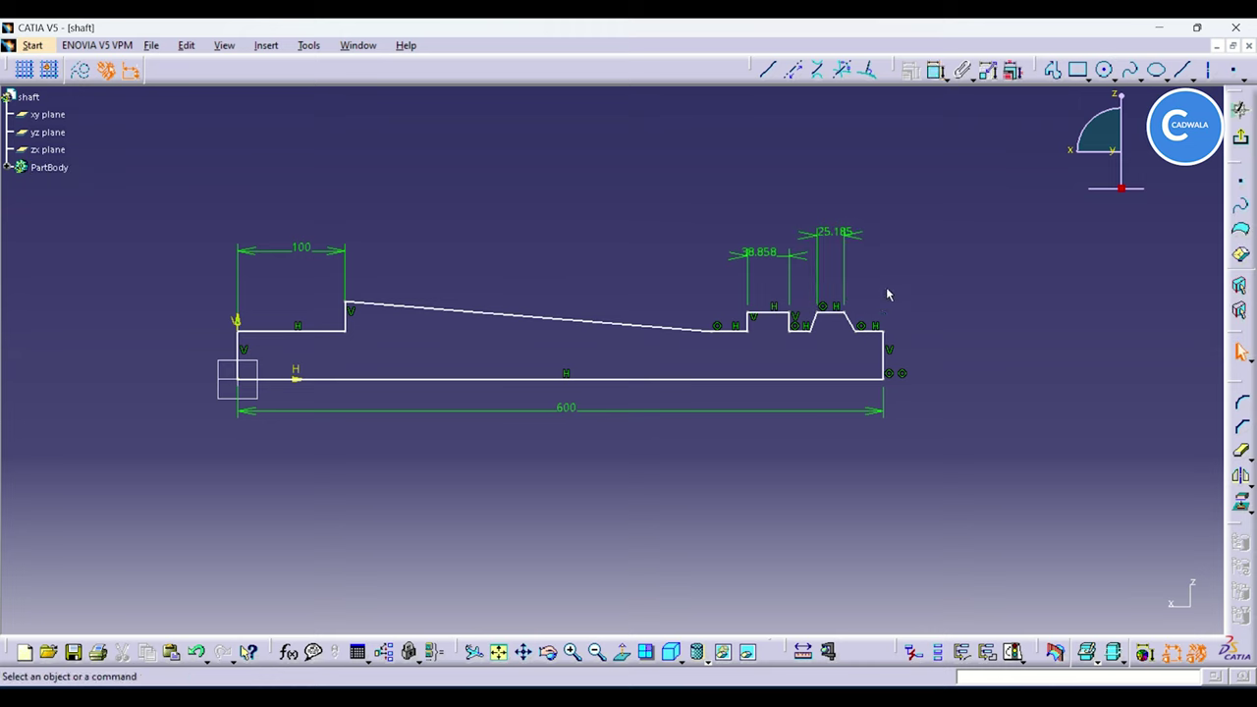
# Step: Dimension the flat beyond the trapezoidal collar and the height of the vertical edge at the shaft's far end
pyautogui.click(934, 71)
pyautogui.click(872, 331)
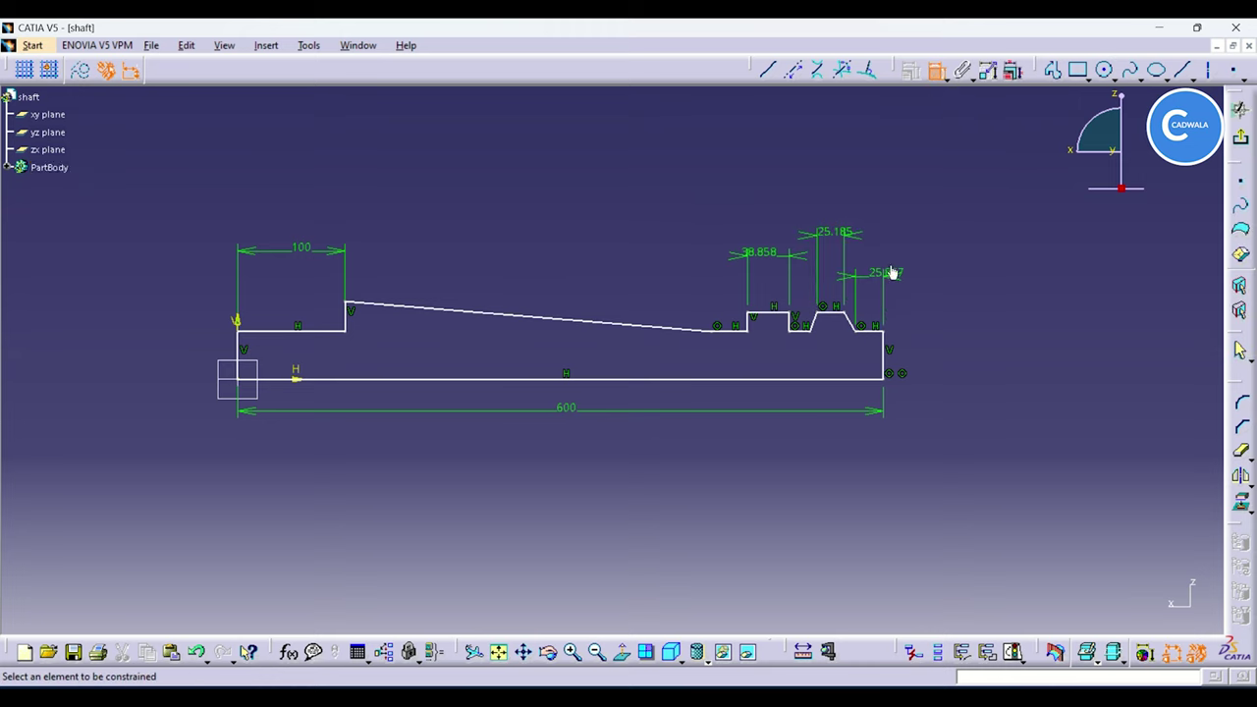
pyautogui.click(881, 344)
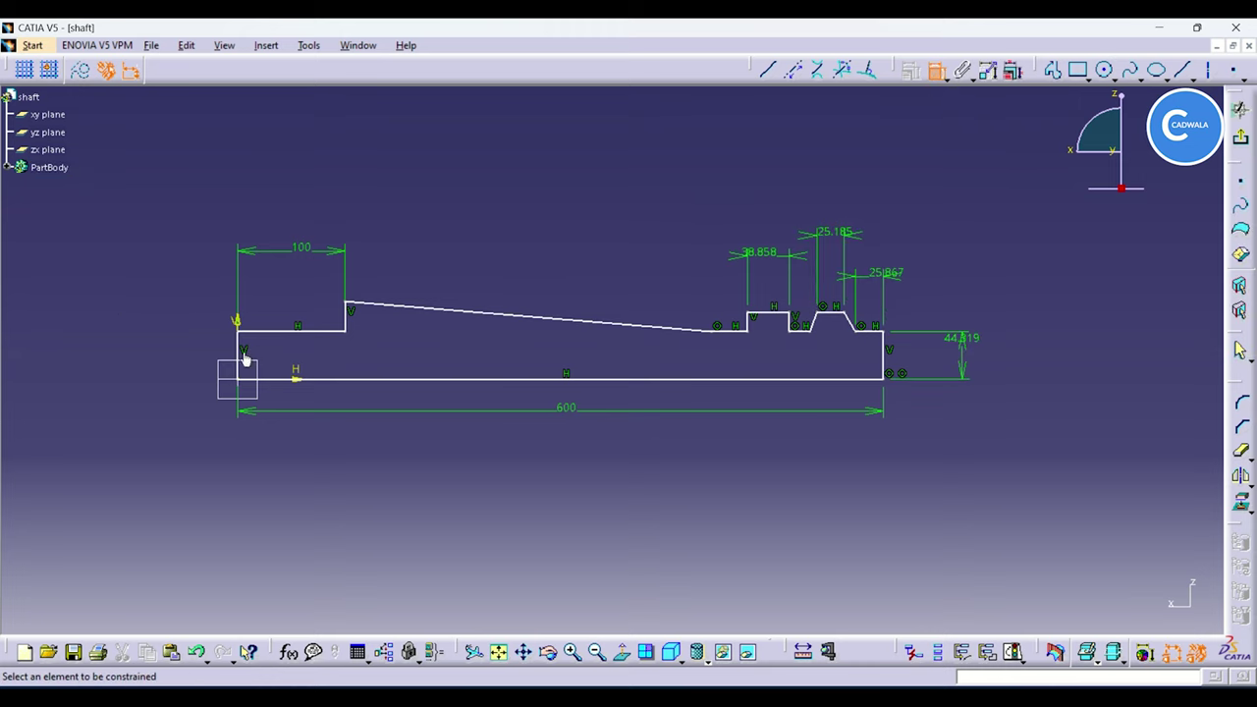
# Step: Dimension the height of the profile's left end edge and the length of the short flat between the two raised sections
pyautogui.click(137, 346)
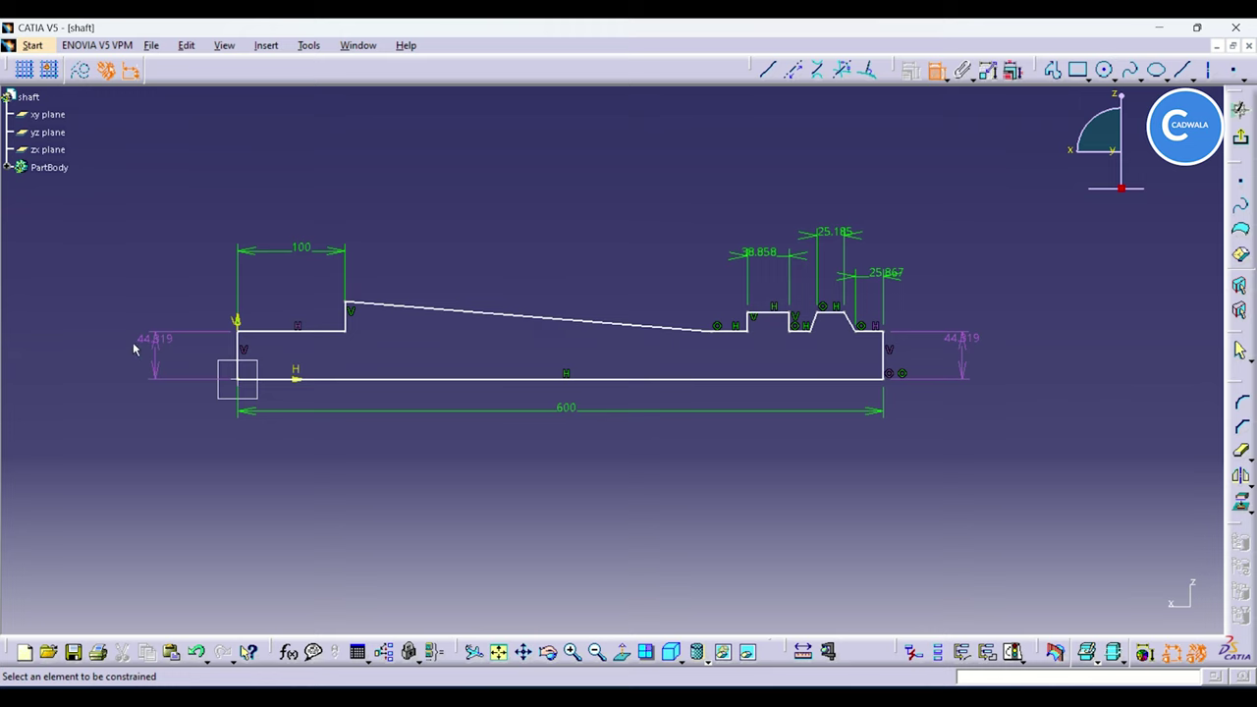
pyautogui.click(803, 331)
pyautogui.click(786, 459)
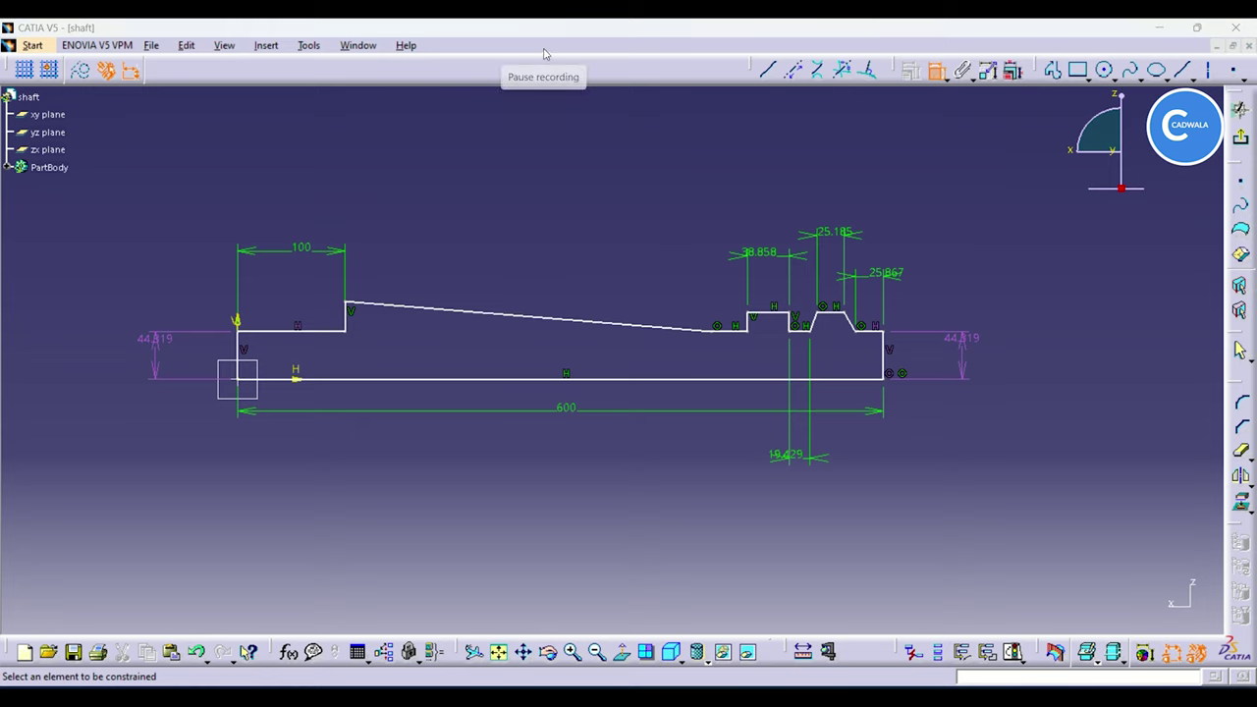
# Step: Add an angle dimension between the long tapered line and the 100 mm horizontal segment
pyautogui.click(371, 306)
pyautogui.click(314, 330)
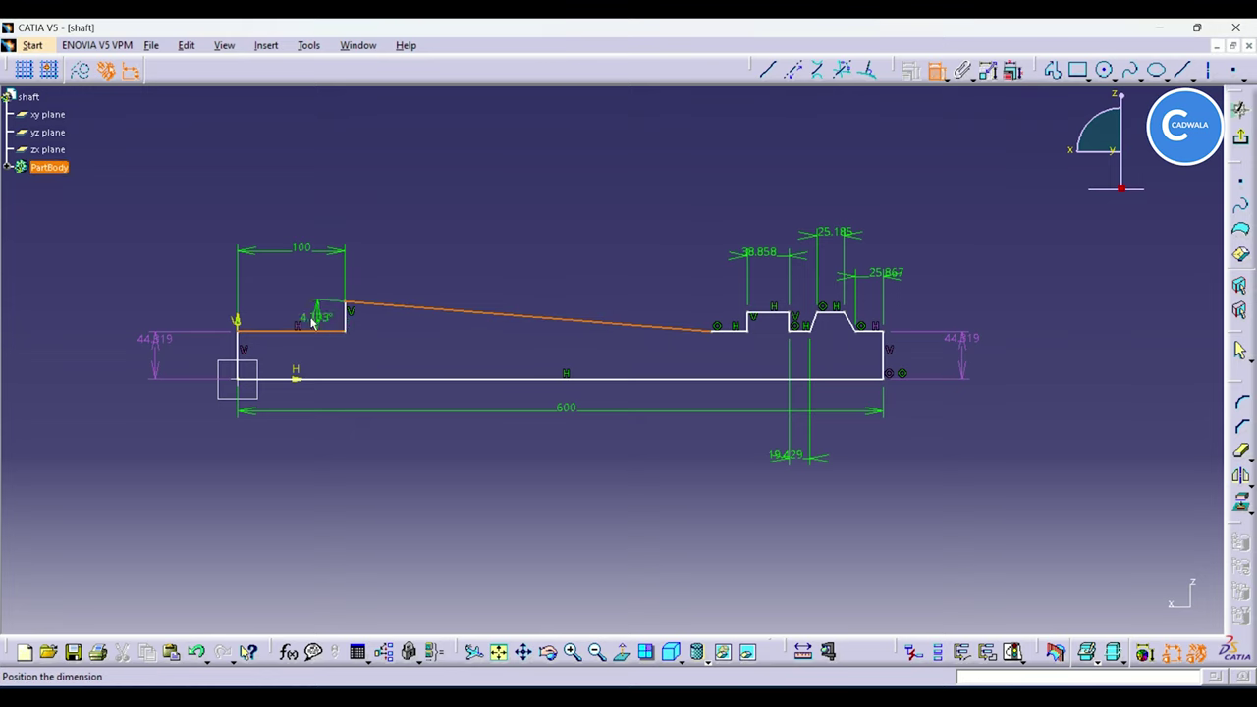
pyautogui.click(287, 306)
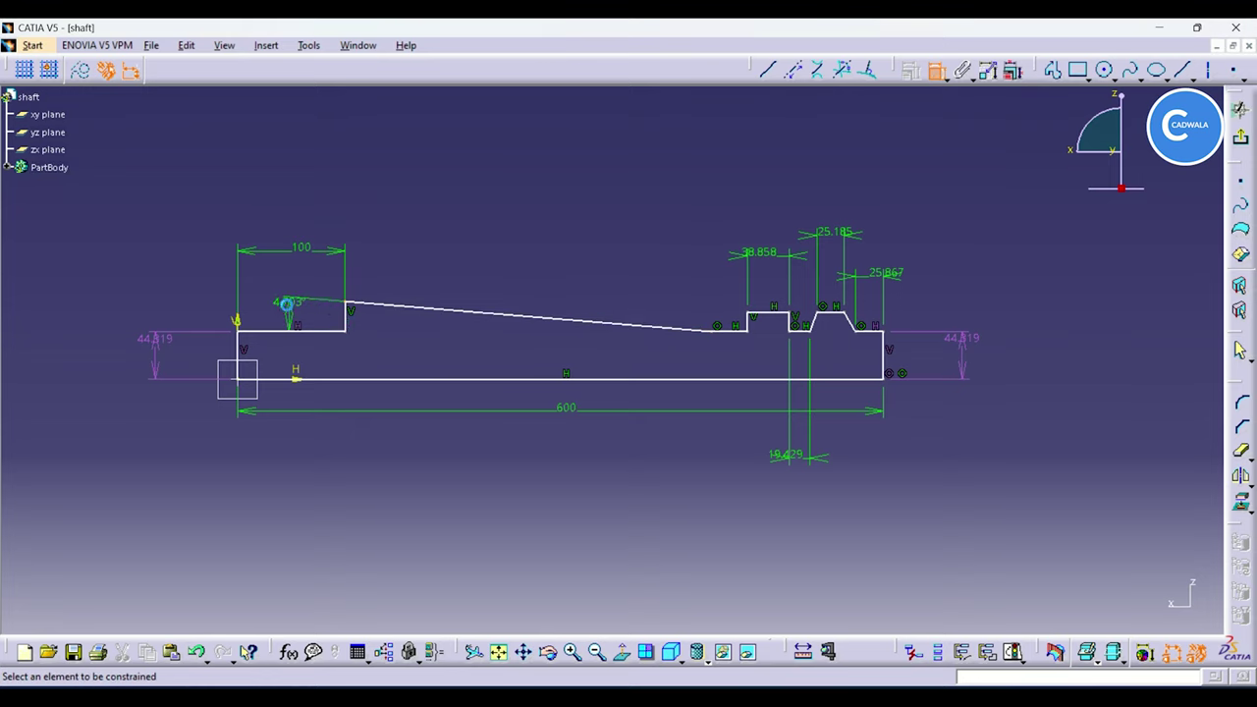
# Step: Dimension the heights of the vertical edge at the taper's start and the first vertical edge of the rectangular raised section
pyautogui.click(347, 316)
pyautogui.click(379, 316)
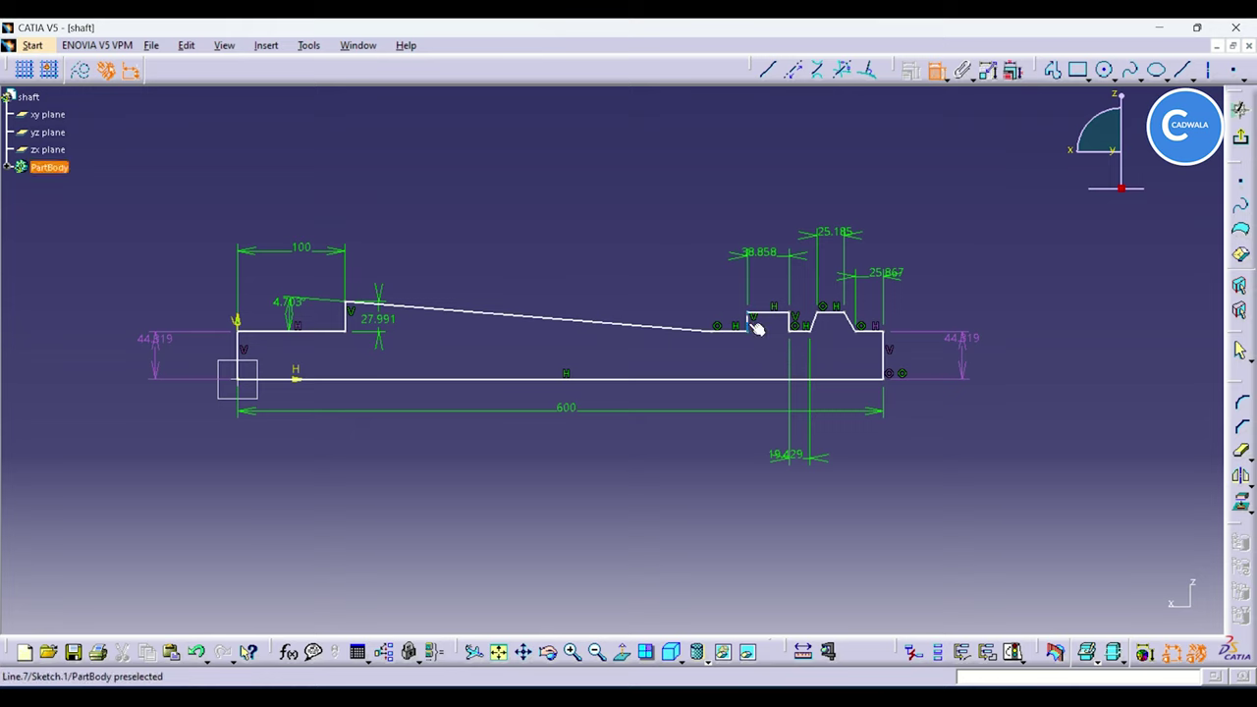
pyautogui.click(748, 320)
pyautogui.click(696, 314)
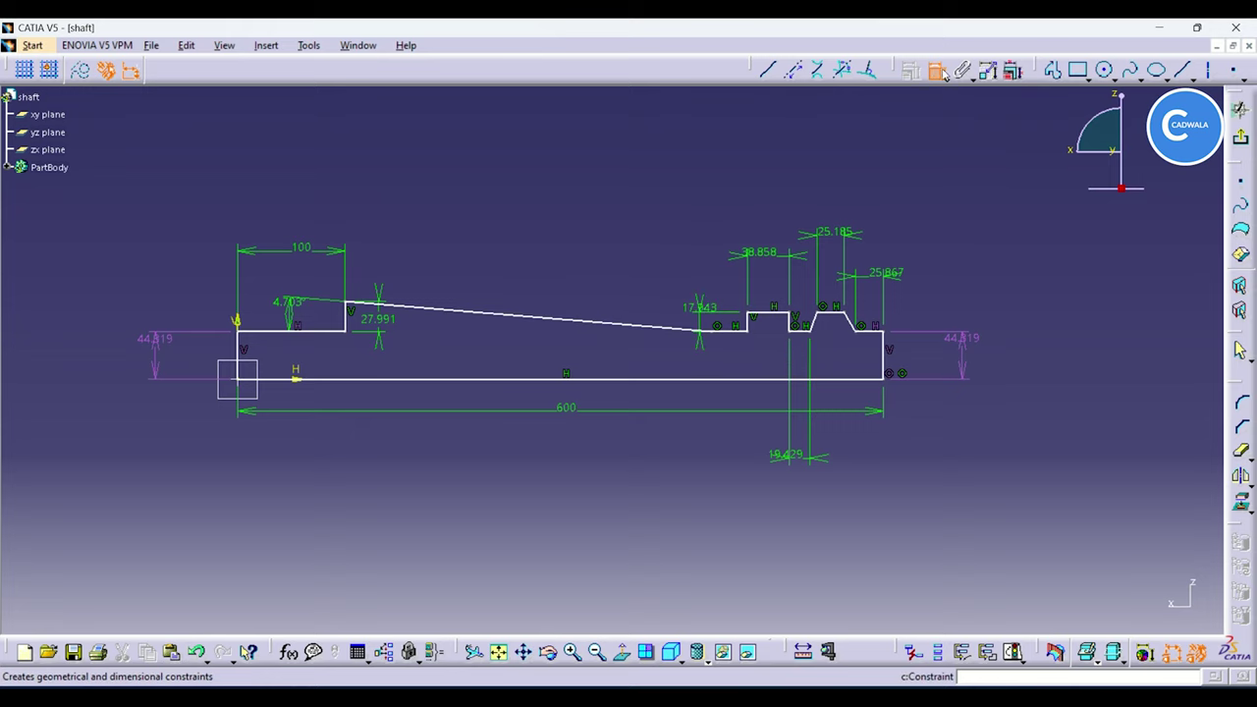
# Step: Set the height of the profile's right end edge to 20 mm and the vertical edge at the taper's start to 15 mm
pyautogui.doubleClick(968, 343)
pyautogui.press('Return')
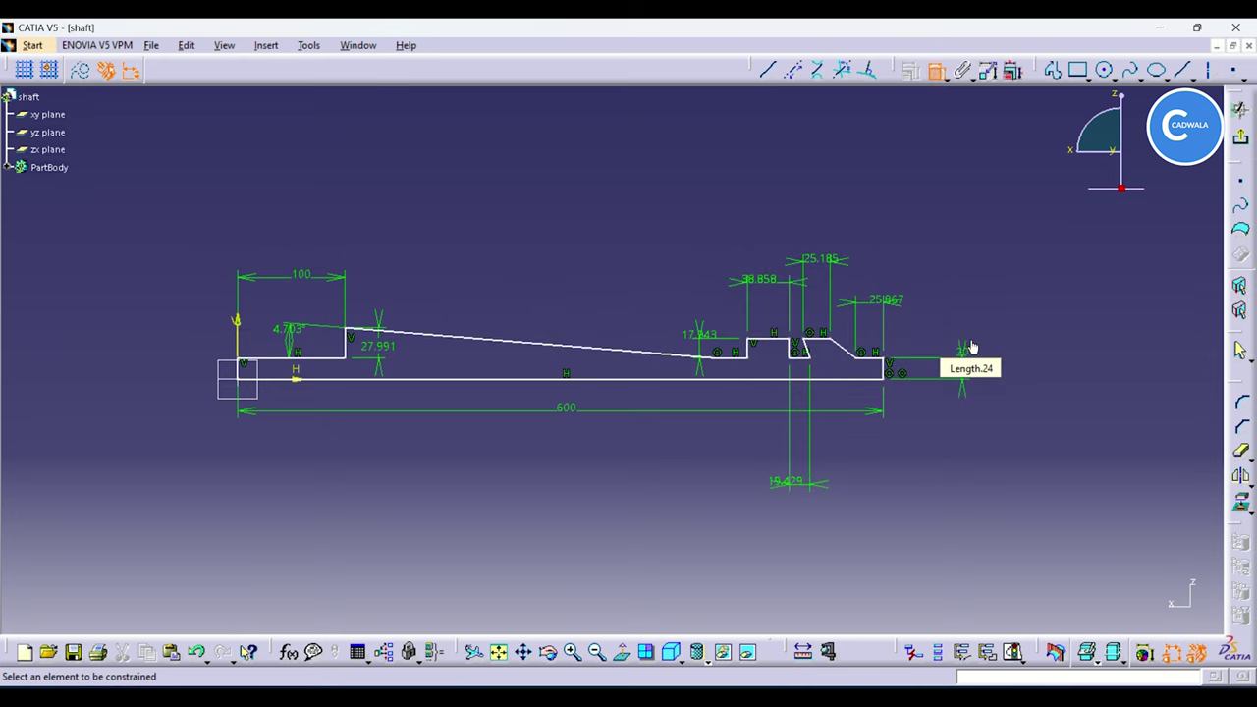
pyautogui.doubleClick(378, 349)
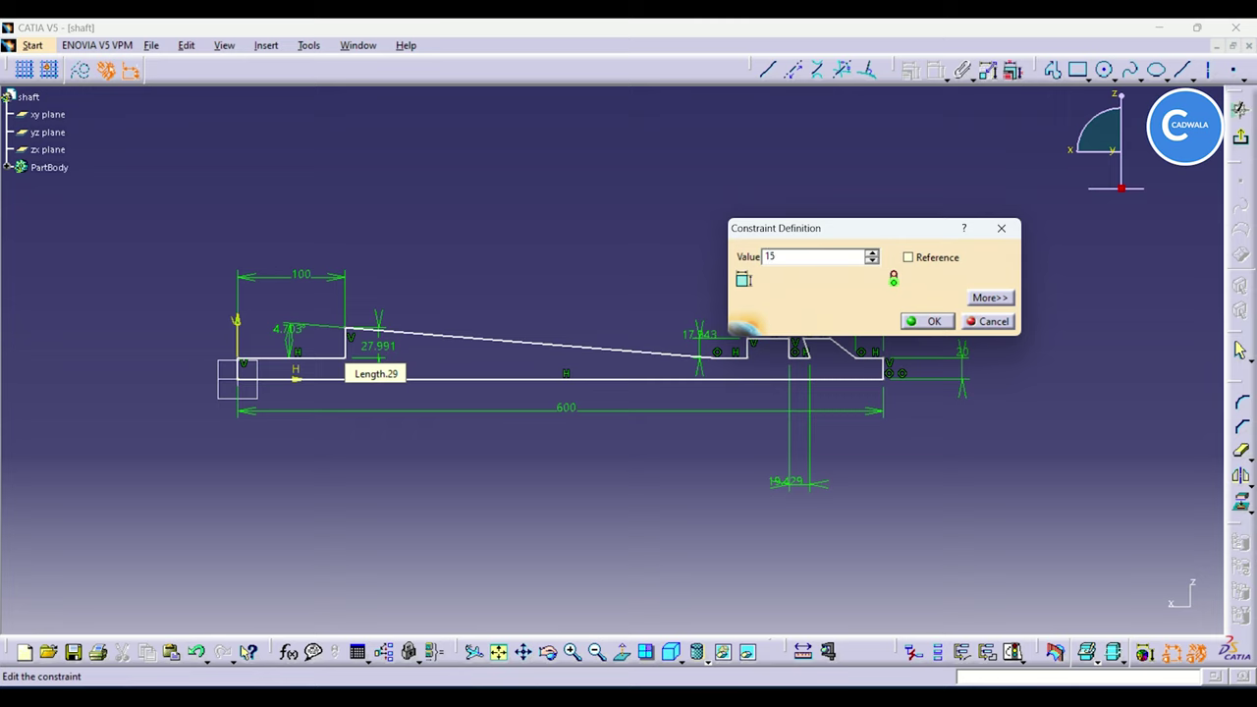
pyautogui.write('15')
pyautogui.press('Return')
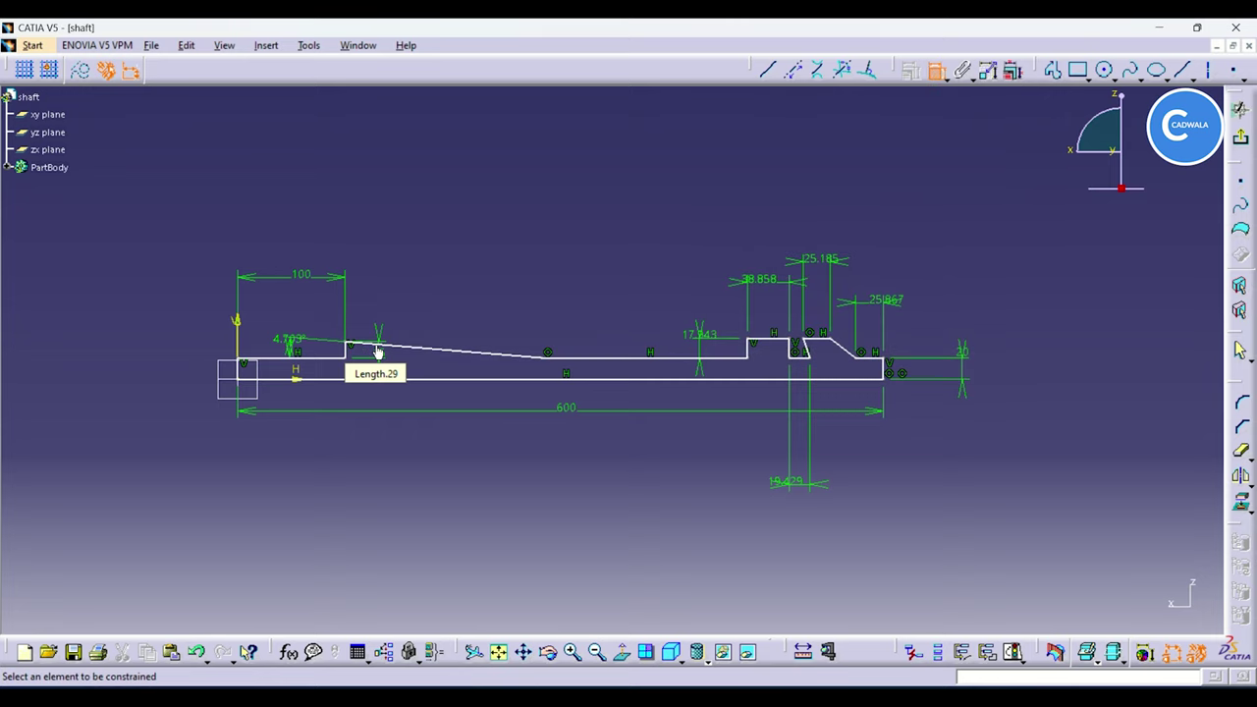
# Step: Set the angle between the tapered line and the 100 mm horizontal segment to 10 degrees
pyautogui.doubleClick(285, 339)
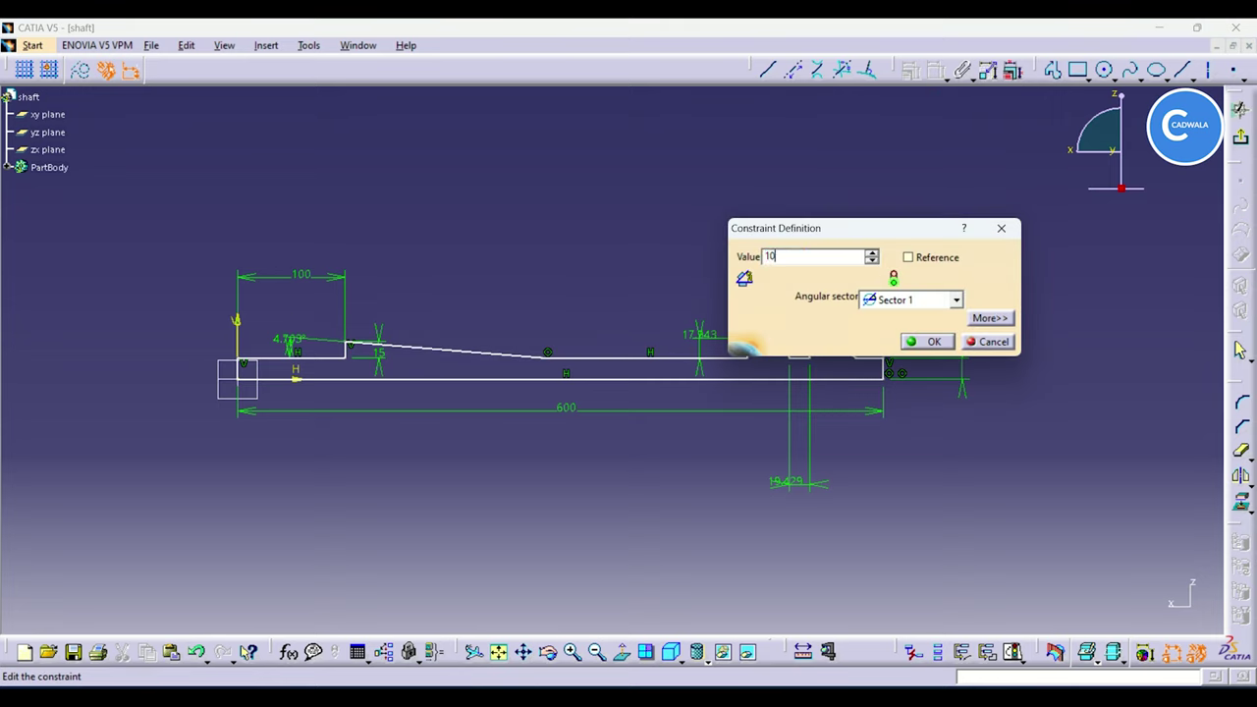
pyautogui.write('10')
pyautogui.press('Return')
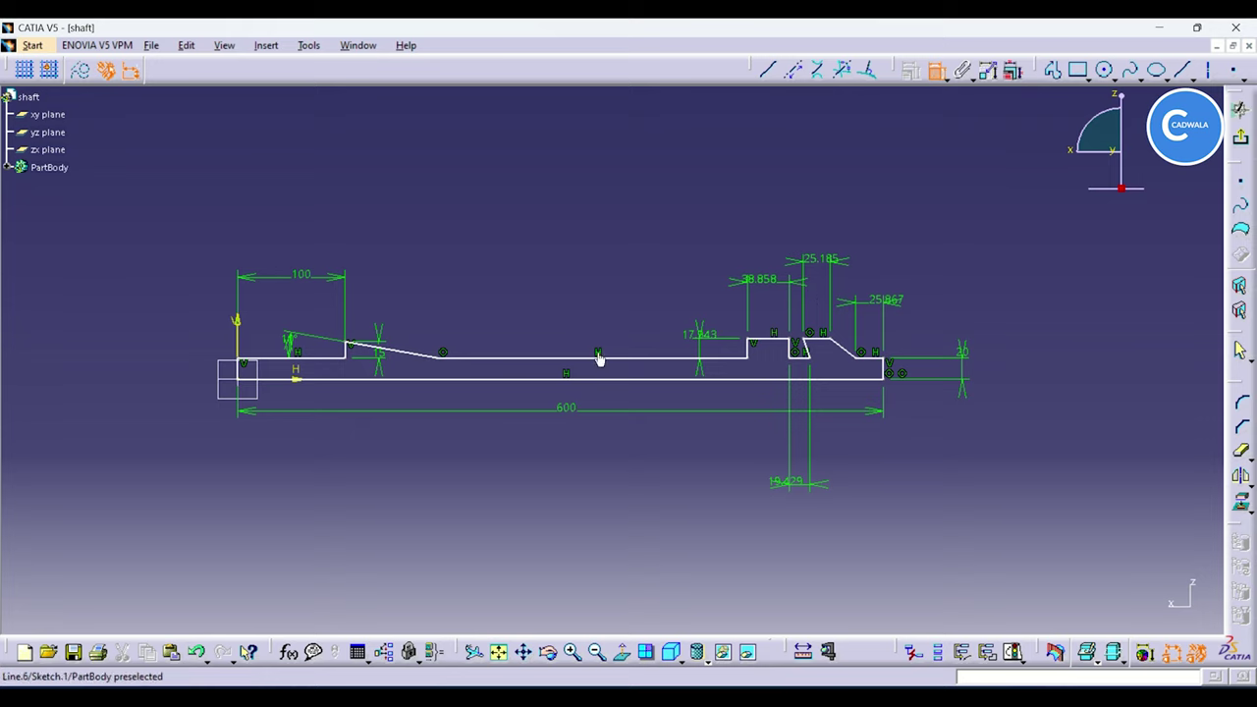
pyautogui.doubleClick(689, 338)
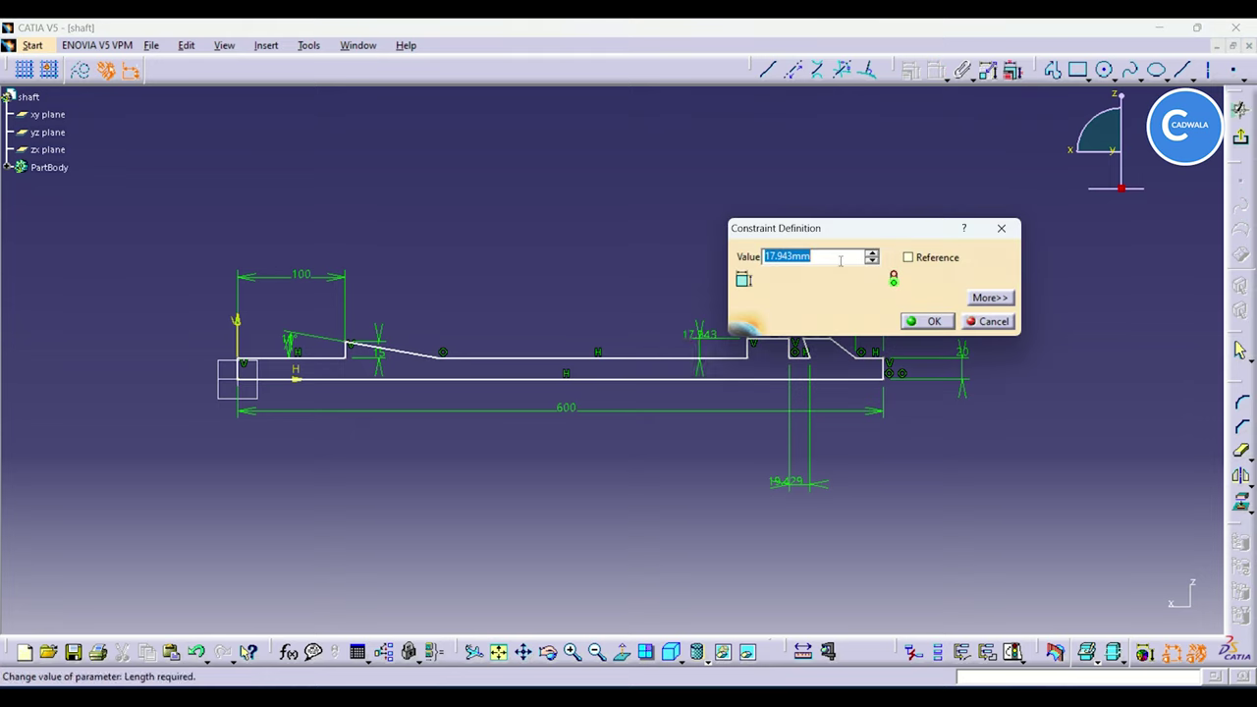
pyautogui.click(926, 321)
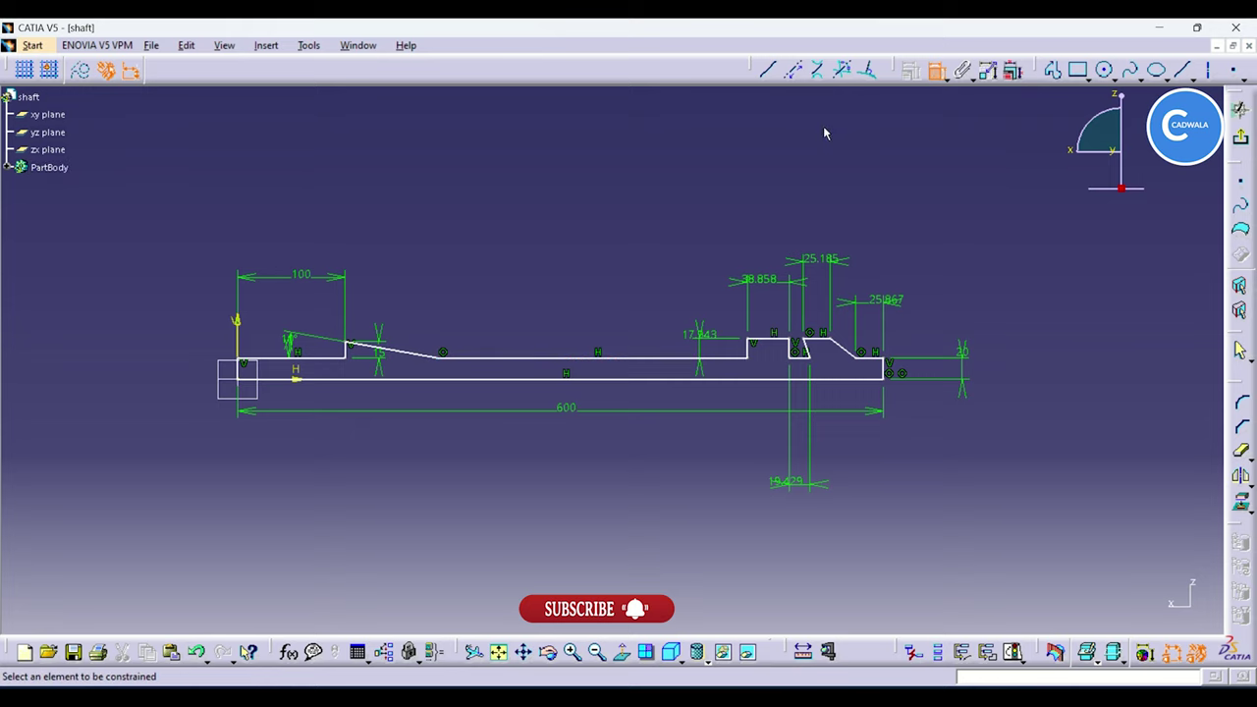
# Step: Dimension the flat between the taper's end and the rectangular raised section and set its length to 40 mm
pyautogui.click(619, 363)
pyautogui.click(593, 264)
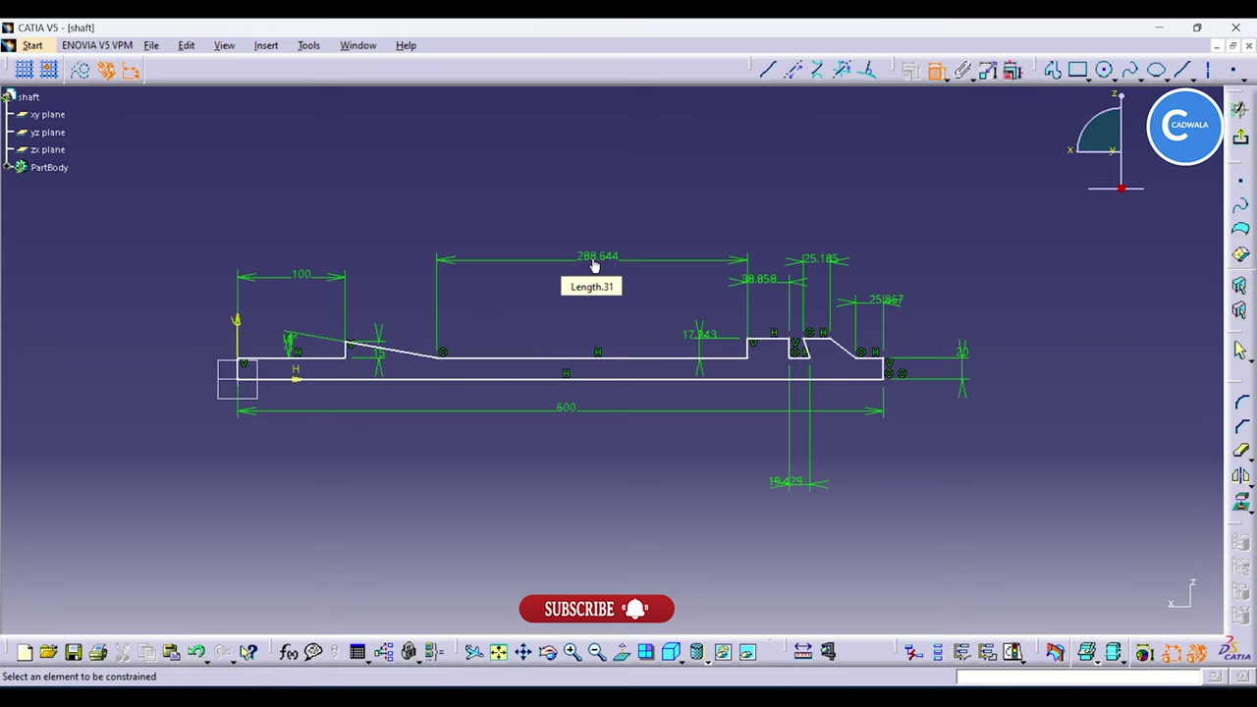
pyautogui.doubleClick(593, 263)
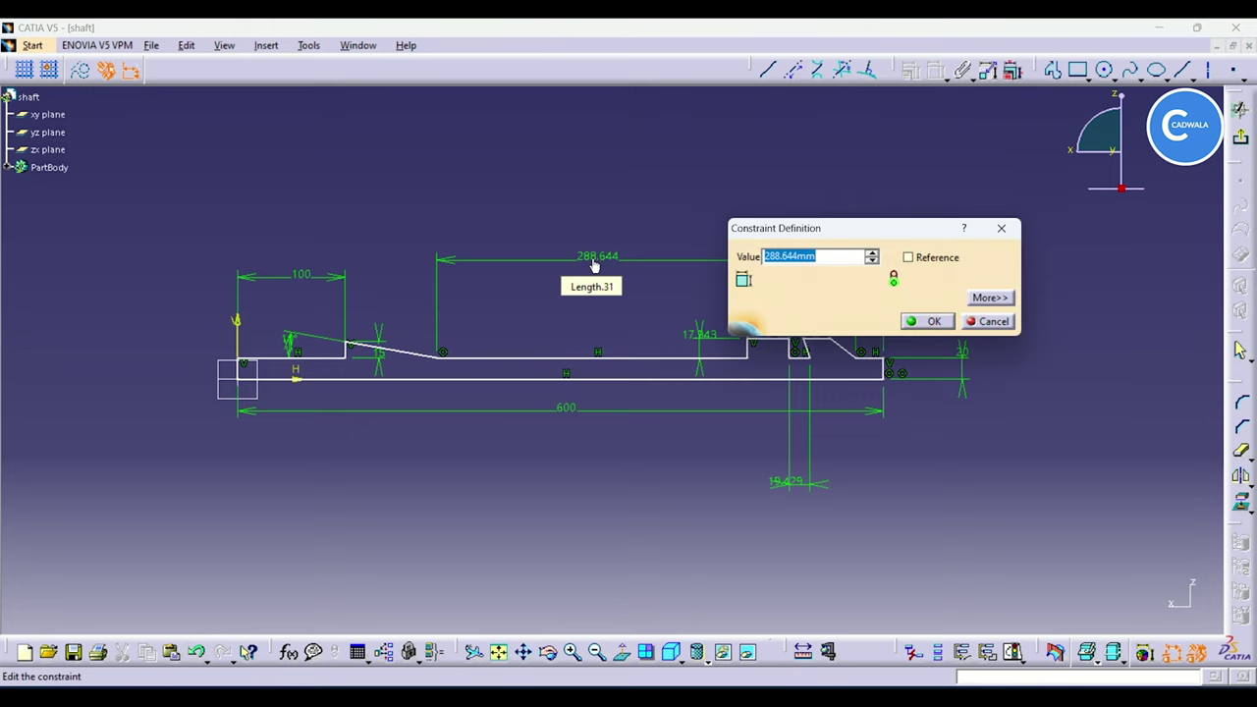
pyautogui.press('Return')
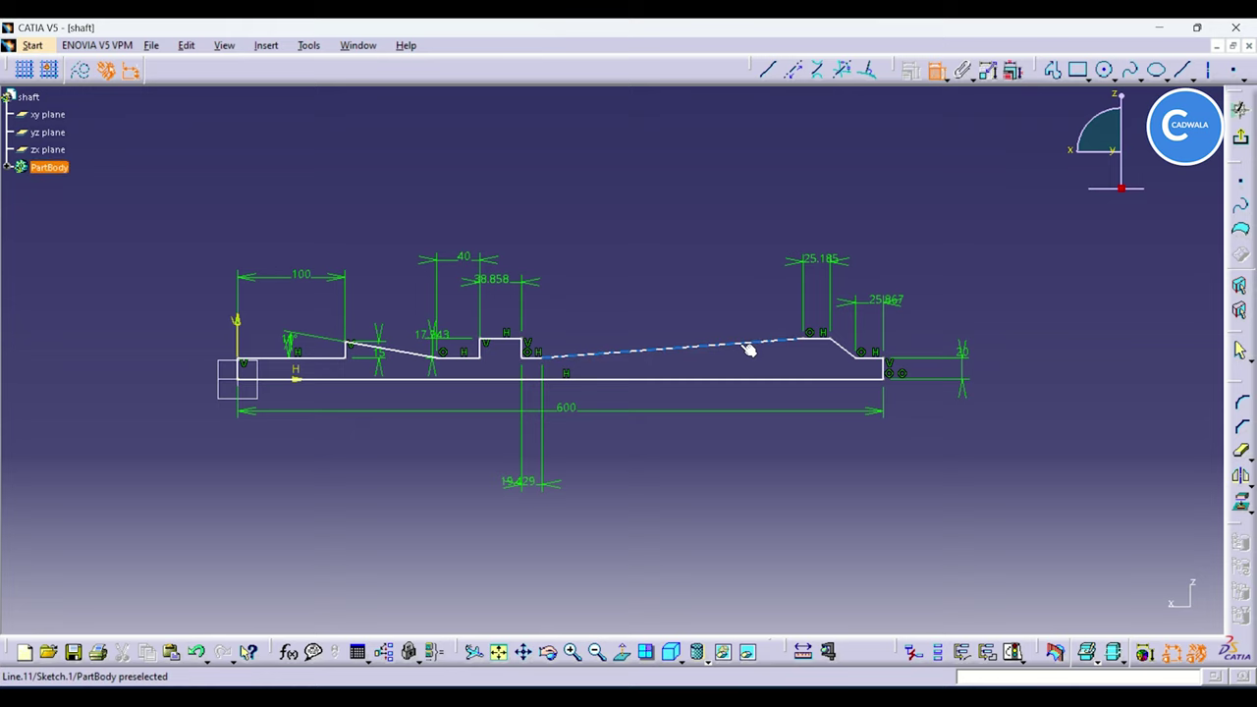
# Step: Try to add a second length dimension, above the profile, to the short flat following the rectangular raised section
pyautogui.click(529, 362)
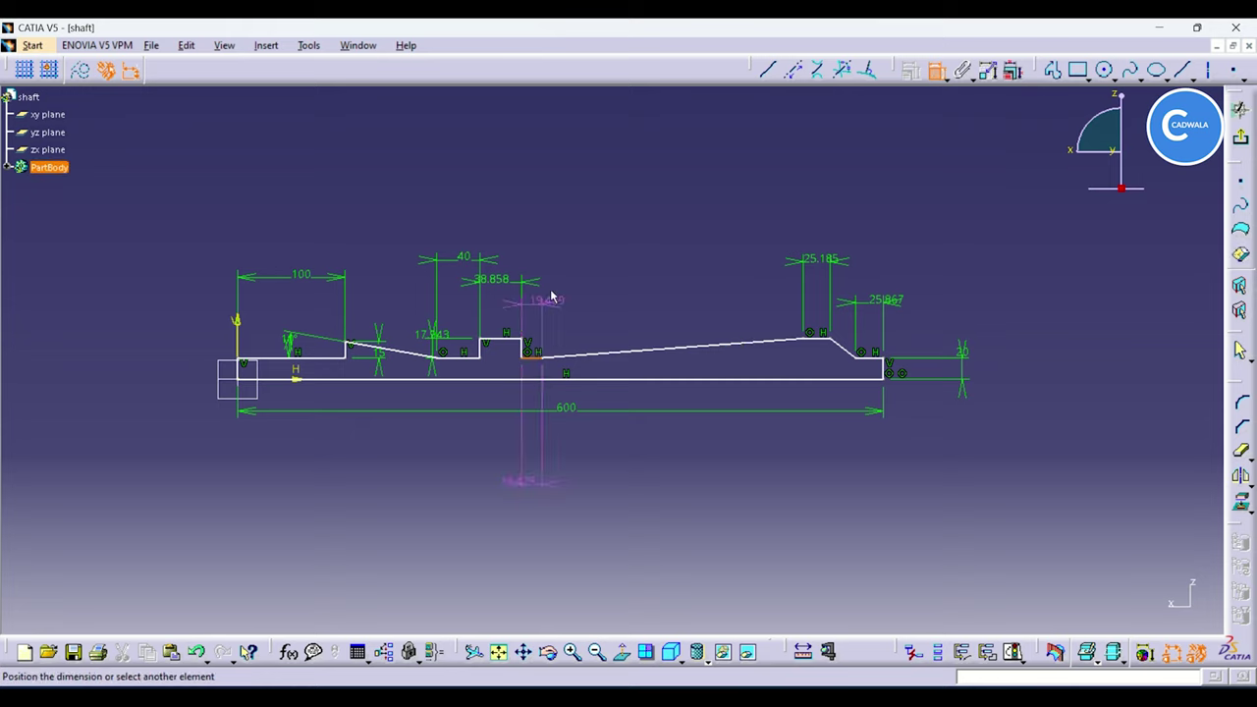
pyautogui.click(567, 232)
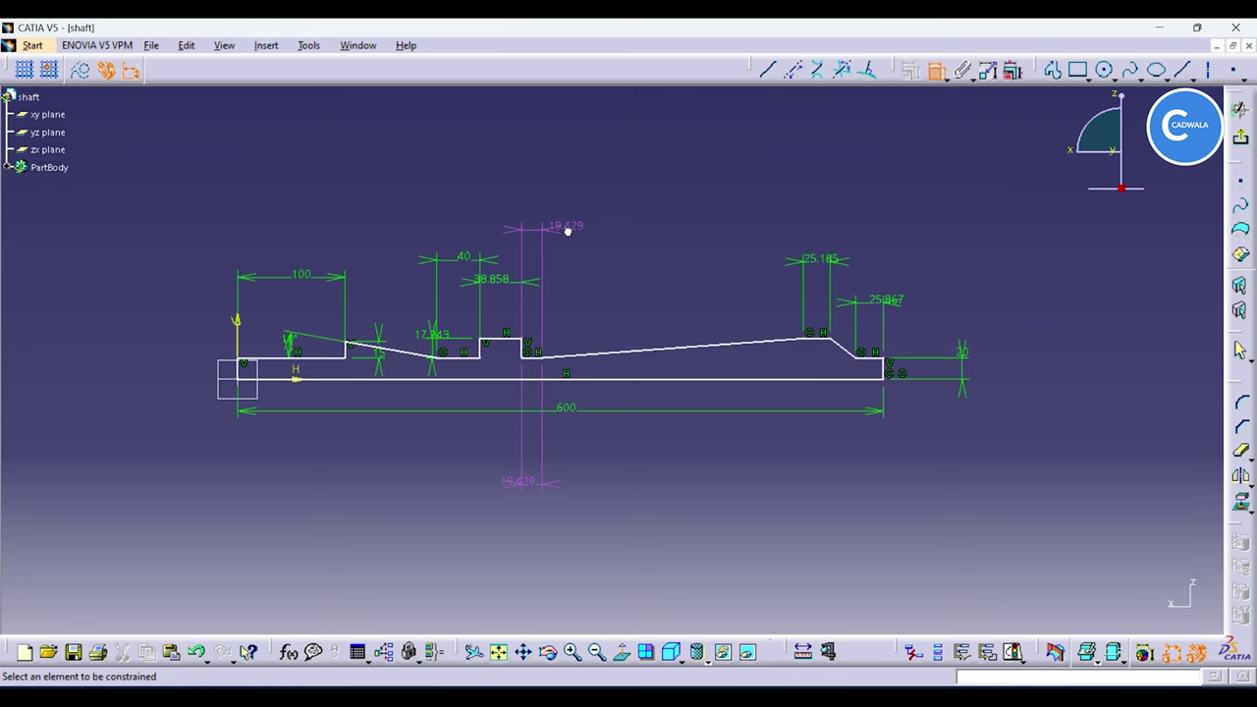
pyautogui.doubleClick(566, 233)
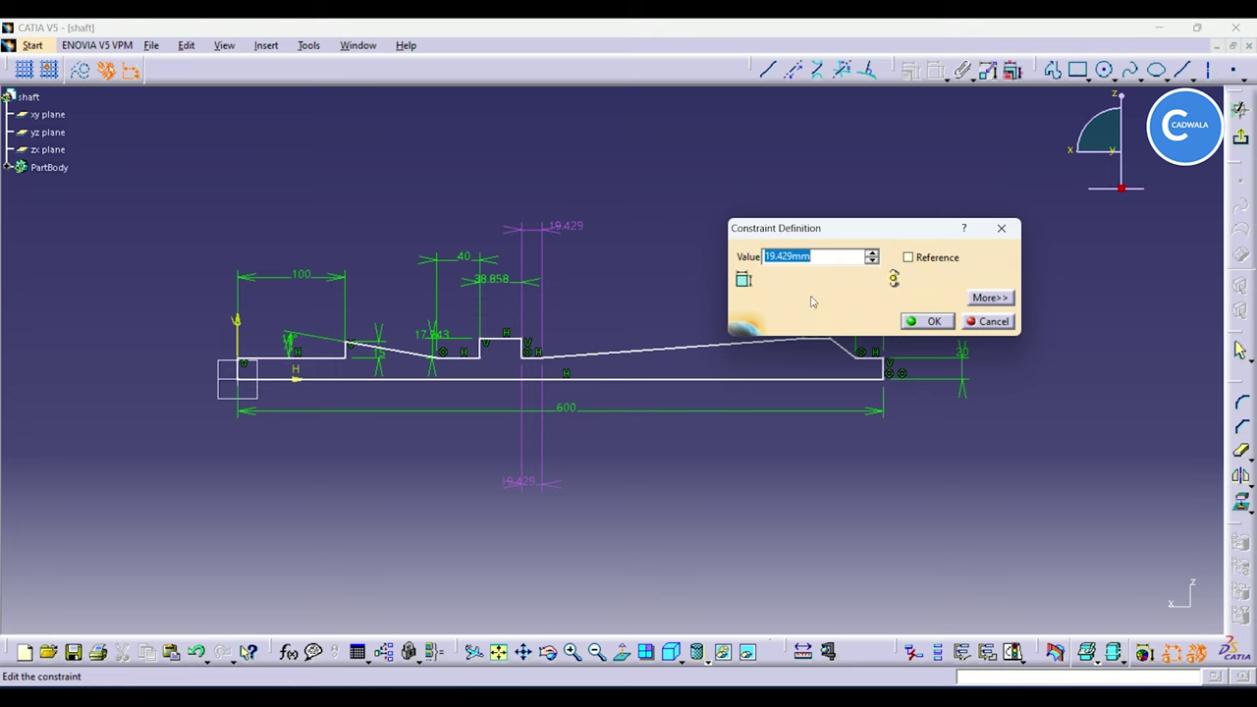
pyautogui.click(989, 324)
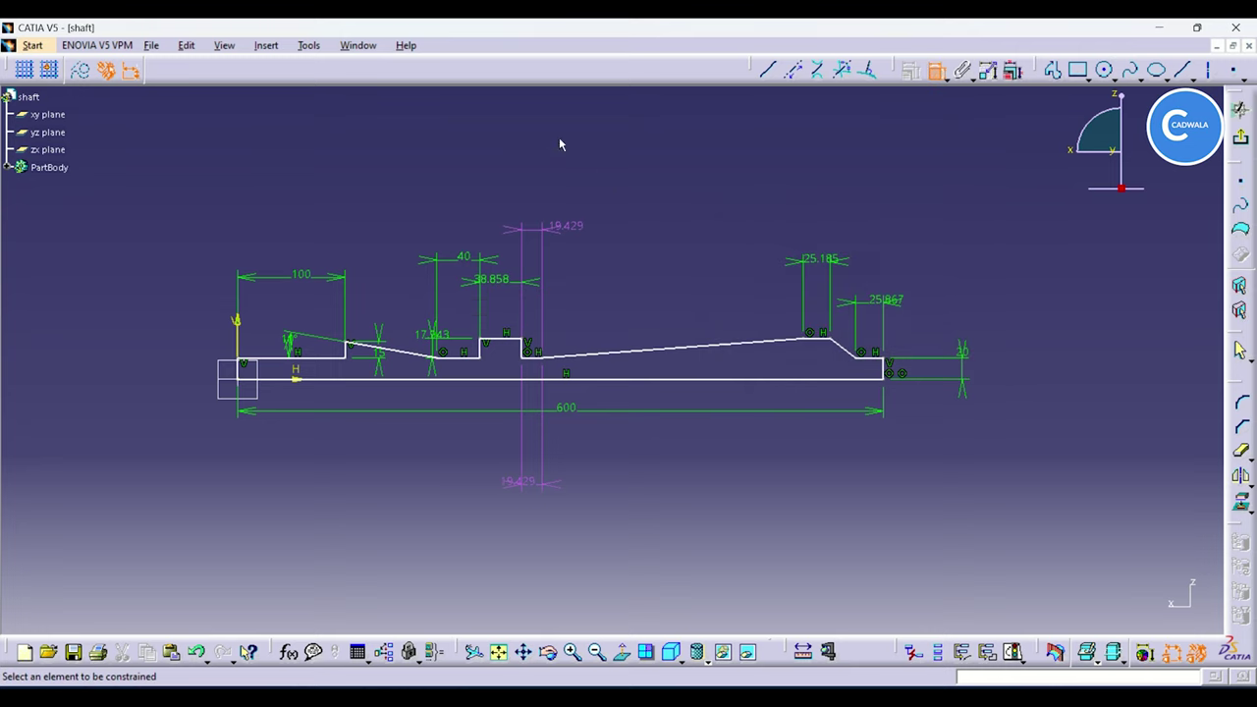
# Step: Set the rectangular raised section's length to 70 mm and the length of the flat following it to 200 mm
pyautogui.doubleClick(492, 281)
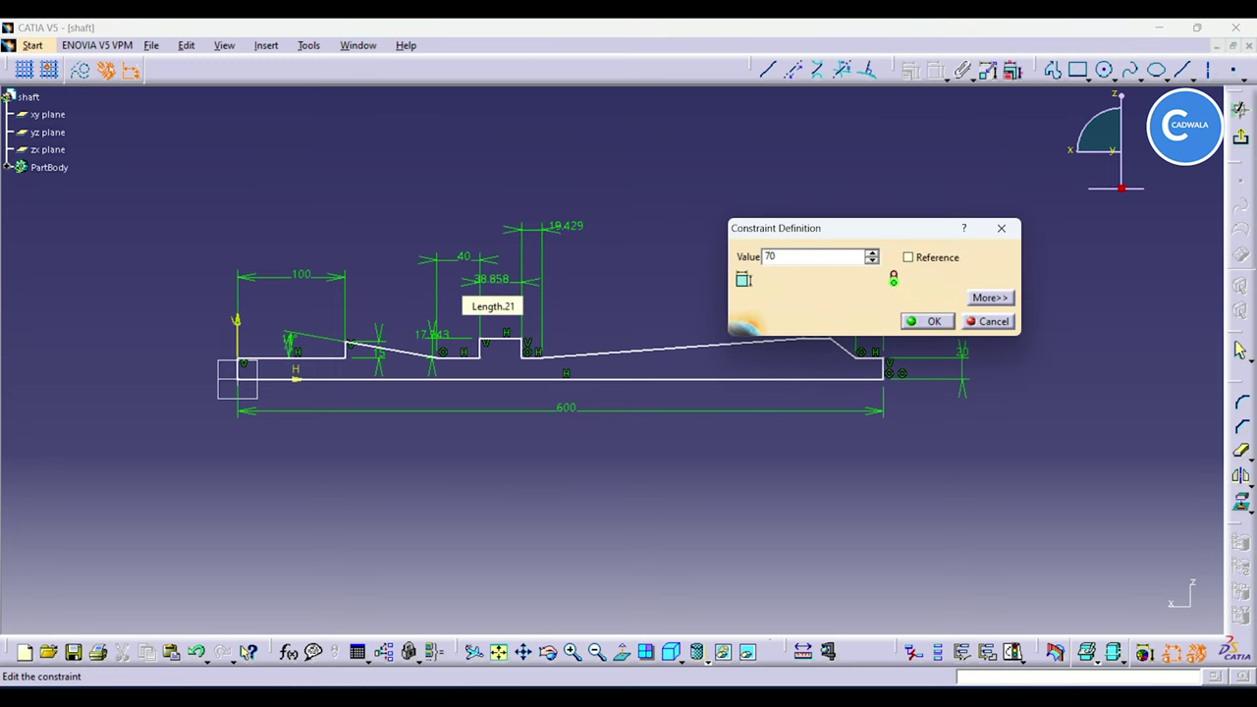
pyautogui.press('Return')
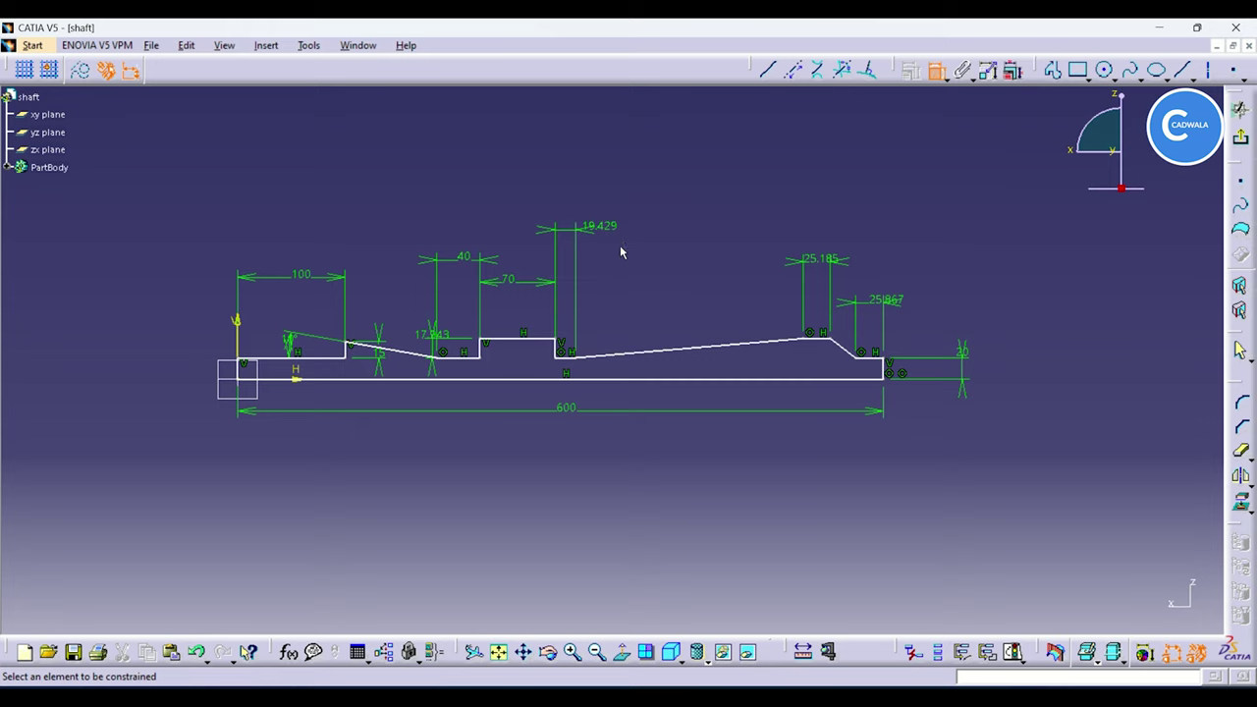
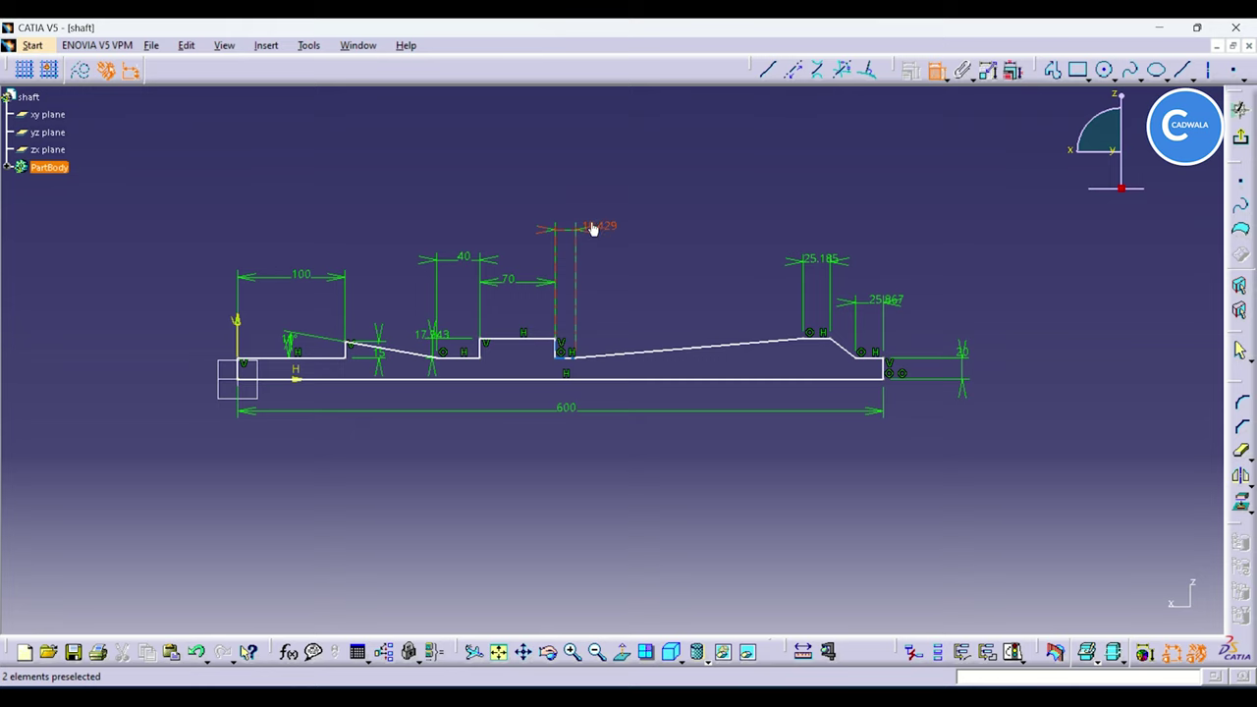
pyautogui.doubleClick(592, 229)
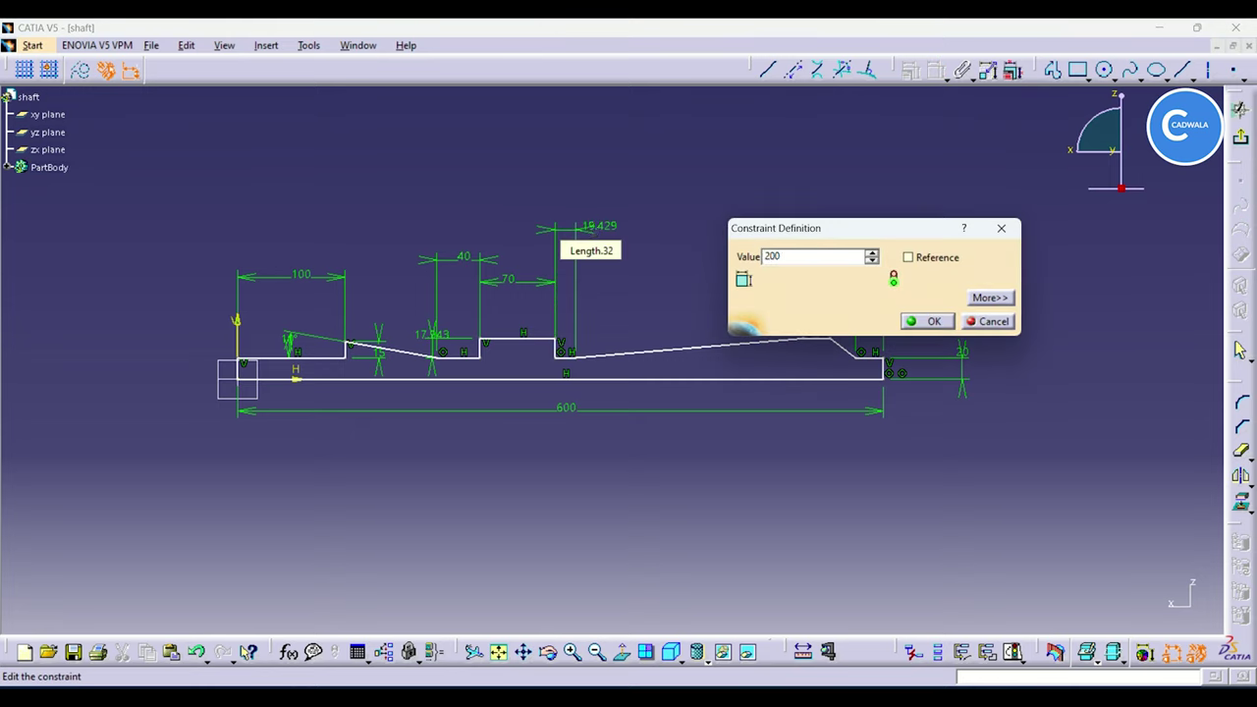
pyautogui.write('200')
pyautogui.press('Return')
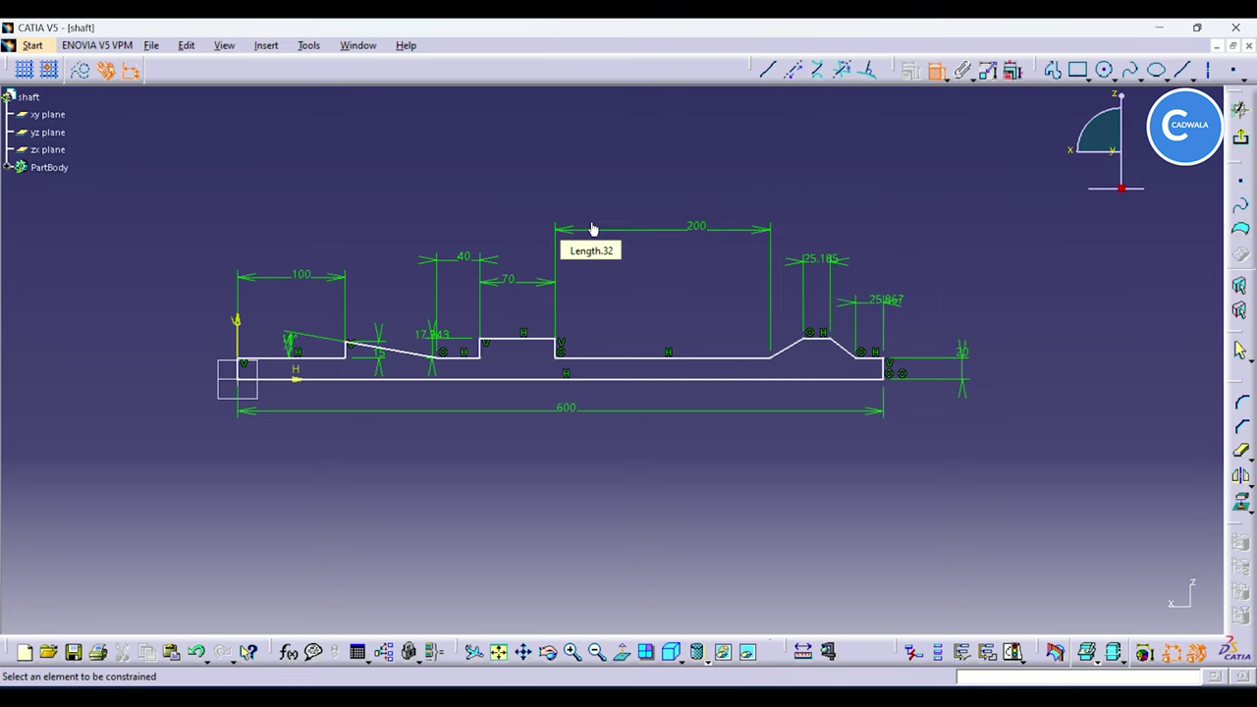
# Step: Set the length of the trapezoidal raised section's top edge to 60 mm
pyautogui.doubleClick(820, 263)
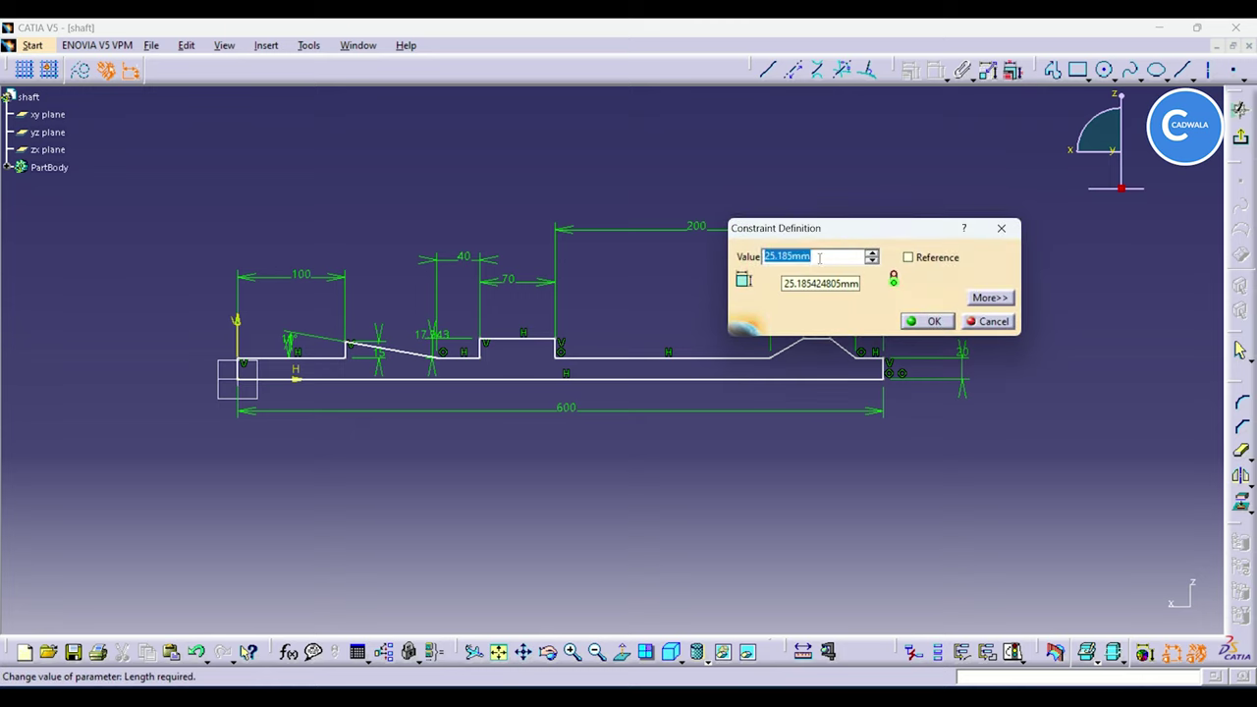
pyautogui.write('60')
pyautogui.press('Return')
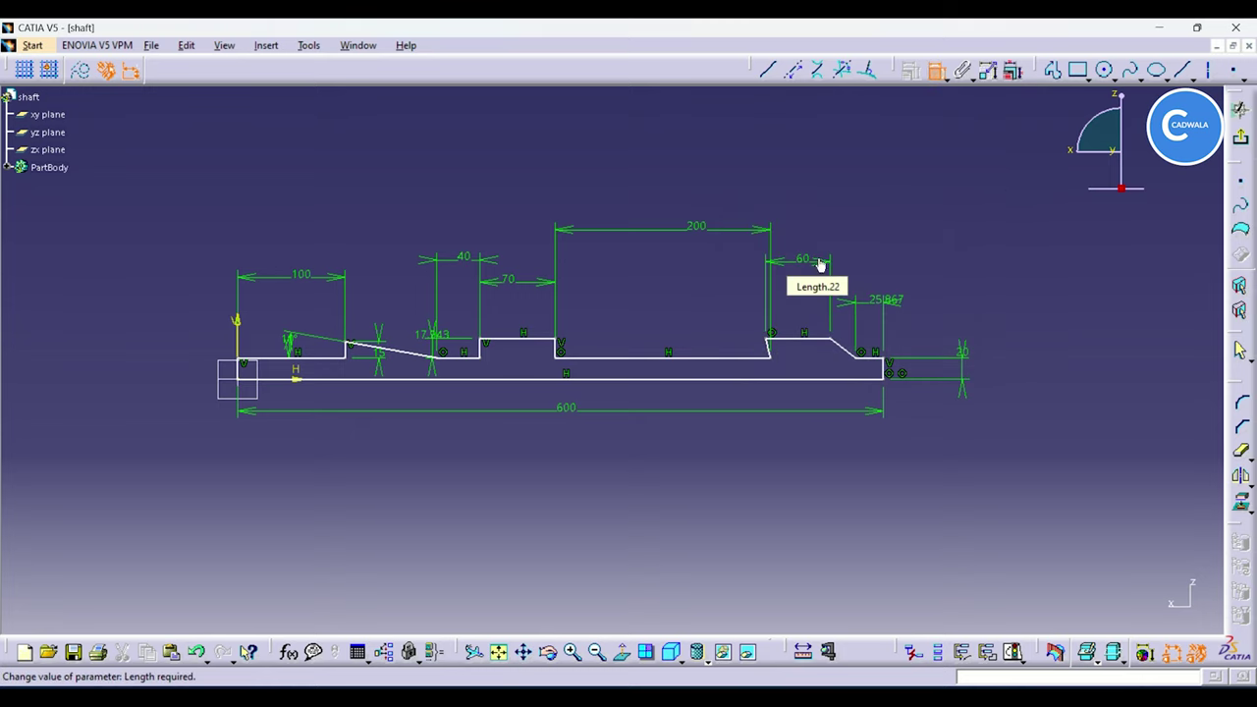
# Step: Try to dimension the trapezoidal raised section from its lower corner to its top edge
pyautogui.click(775, 363)
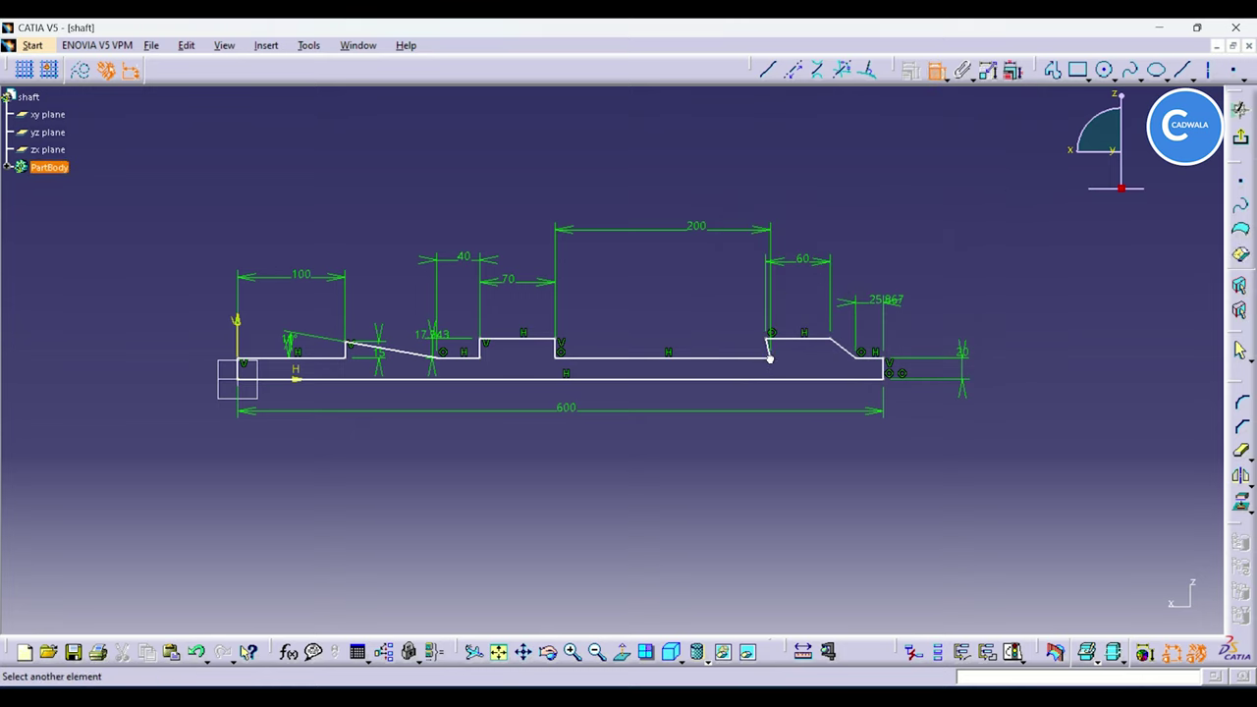
pyautogui.click(810, 341)
pyautogui.click(936, 71)
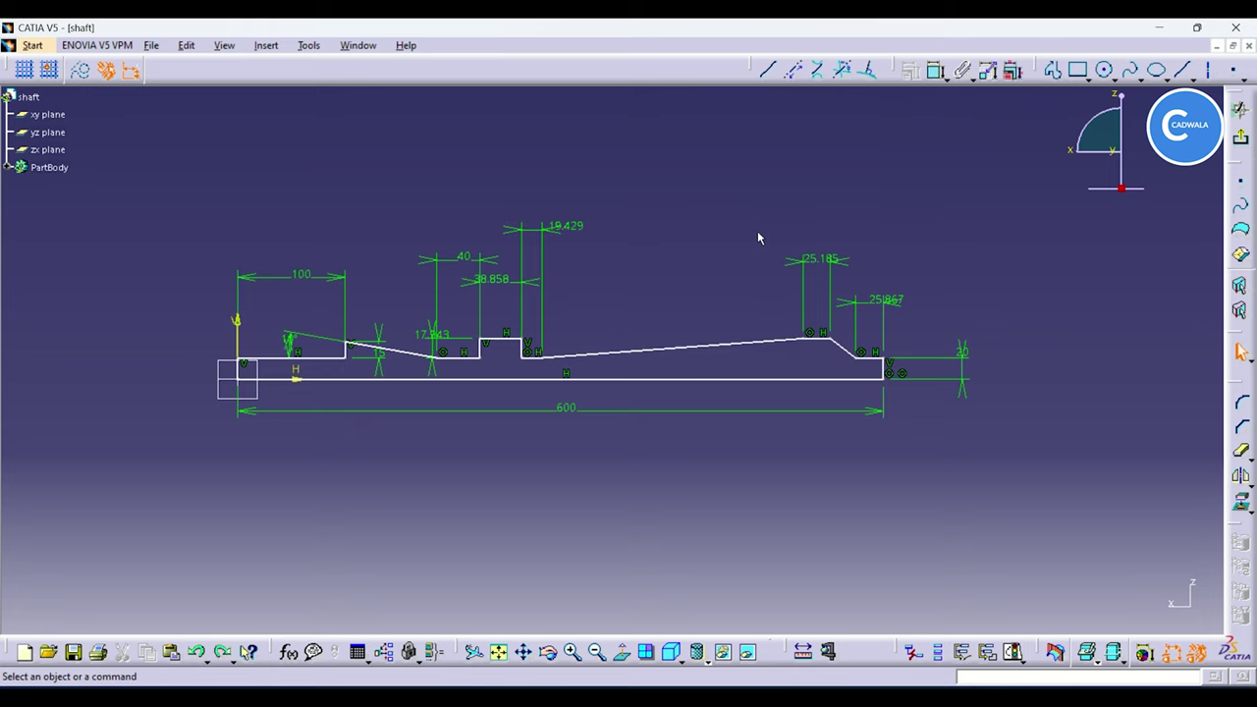
# Step: Undo the recent dimension edits back to before the flat after the taper was set to 40 mm
pyautogui.hotkey('ctrl', 'z')
pyautogui.hotkey('ctrl', 'z')
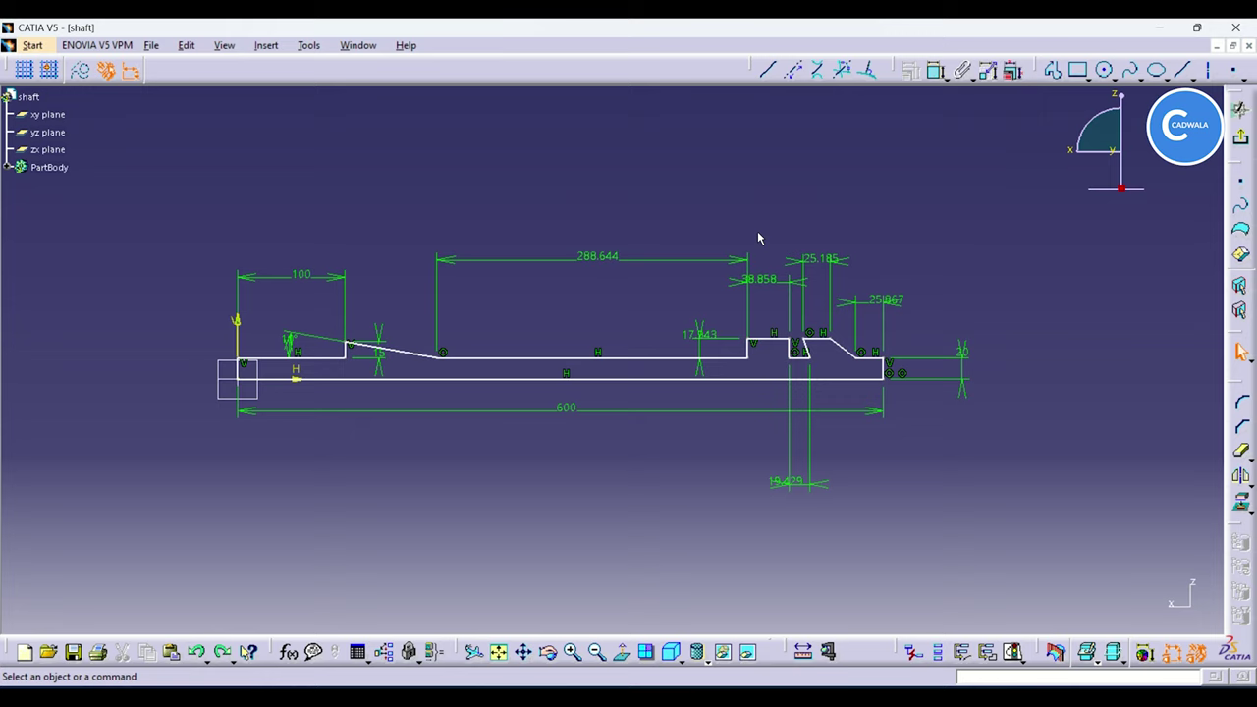
pyautogui.hotkey('ctrl', 'y')
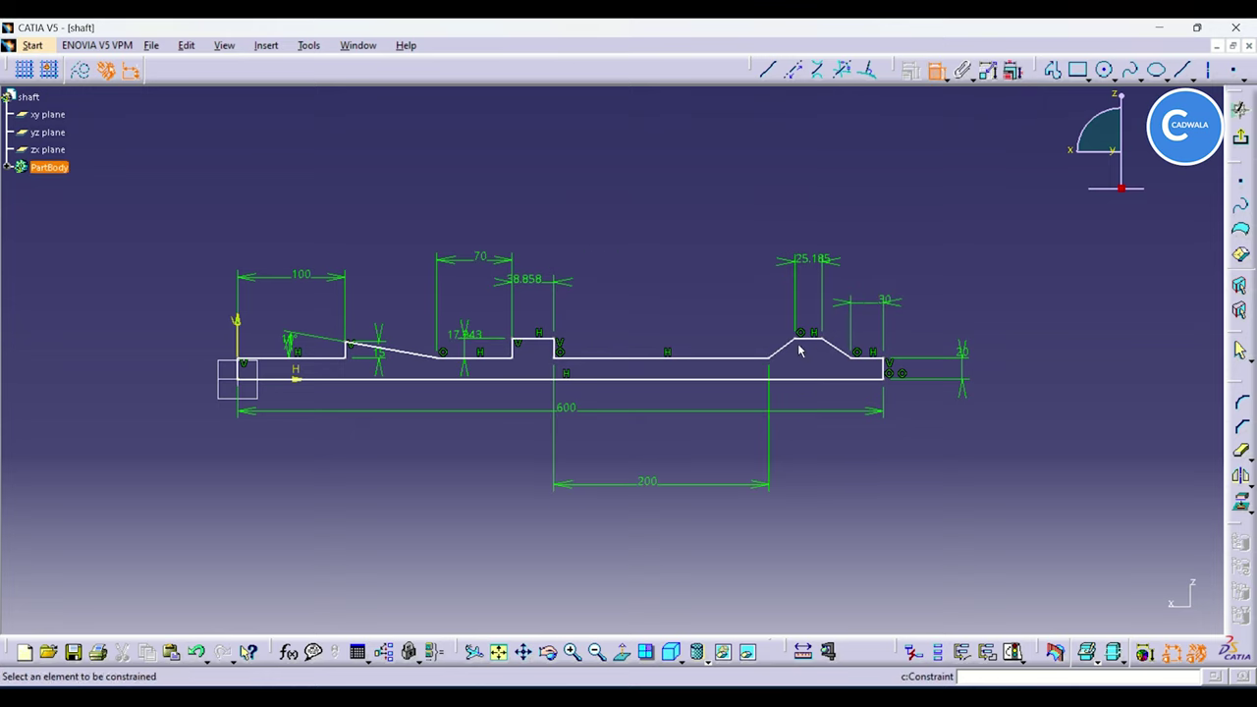
# Step: Try to dimension the height between the trapezoidal section's top edge and the 200 mm flat
pyautogui.click(811, 338)
pyautogui.click(758, 357)
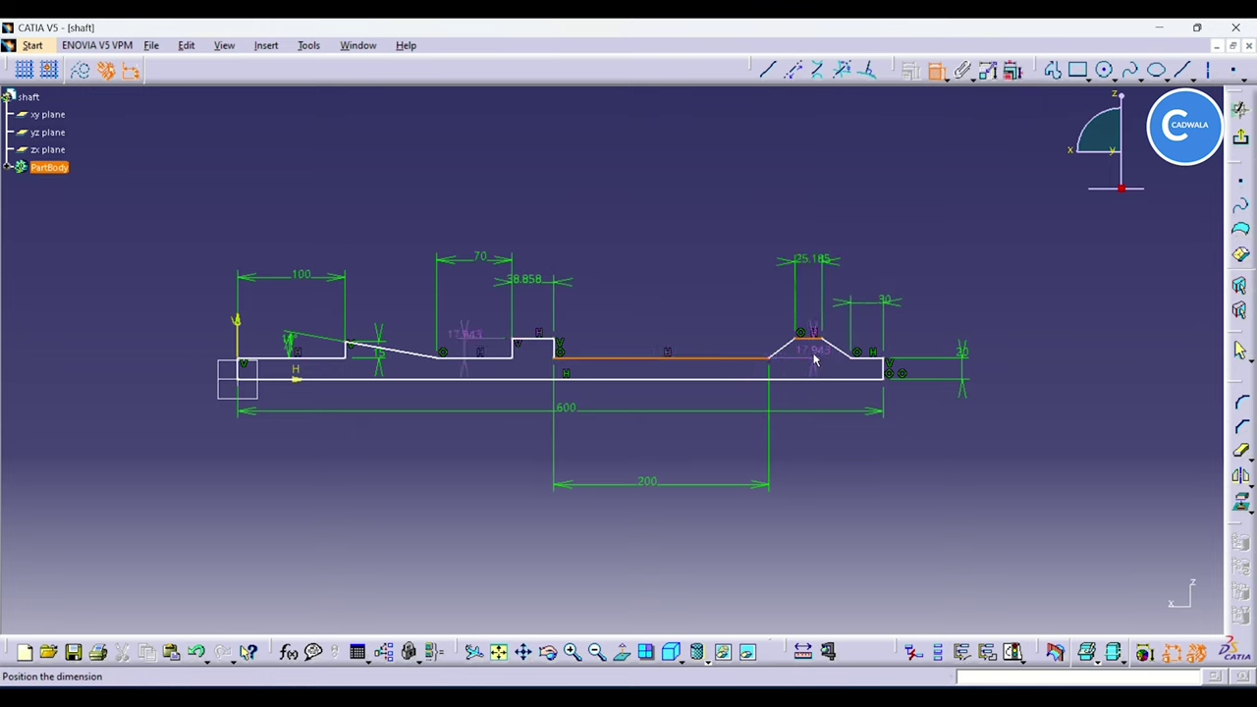
pyautogui.click(1013, 348)
pyautogui.doubleClick(1014, 350)
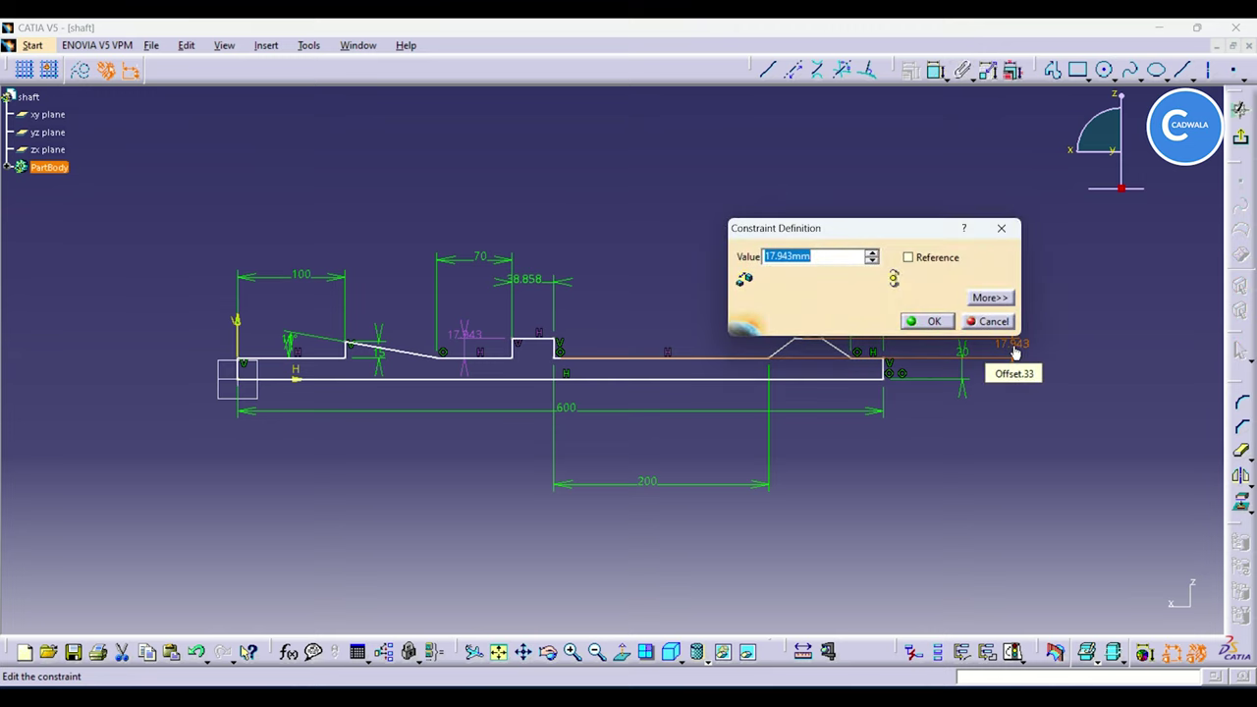
pyautogui.press('Return')
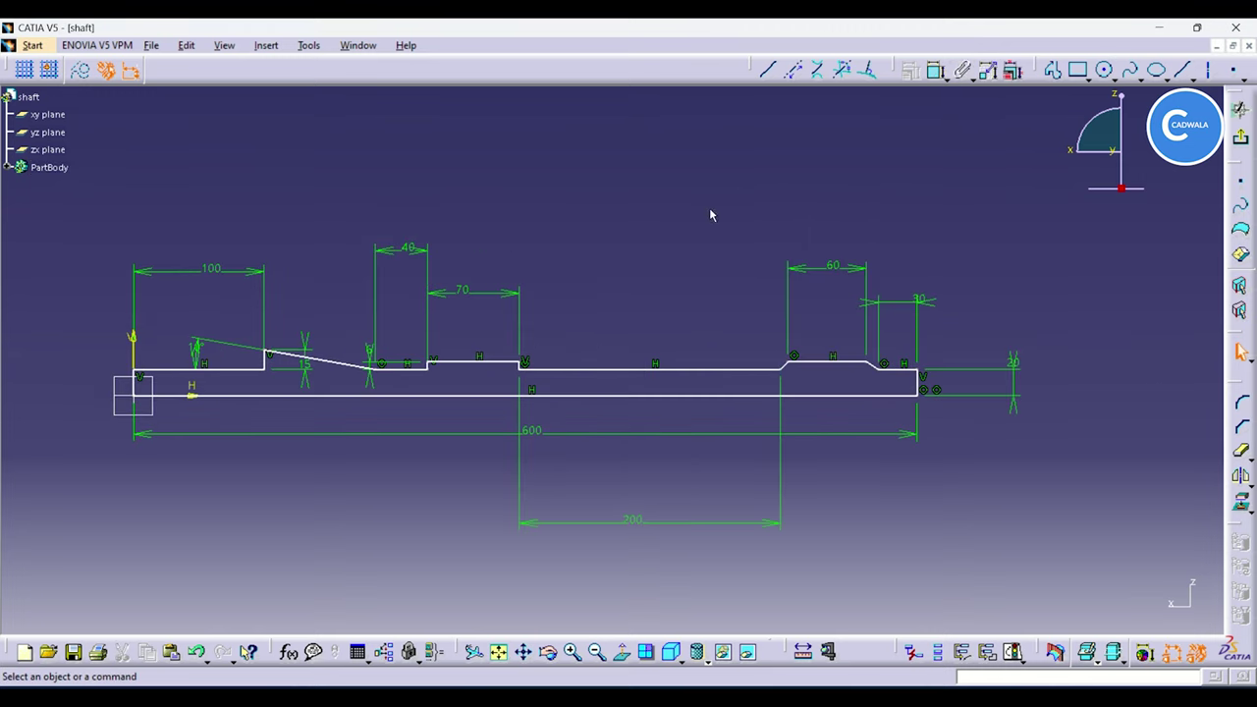
pyautogui.moveTo(1068, 407)
pyautogui.mouseDown(button='middle')
pyautogui.moveTo(1080, 306)
pyautogui.moveTo(499, 267)
pyautogui.mouseUp(button='middle')
pyautogui.moveTo(973, 409); pyautogui.dragTo(934, 357, button='middle')
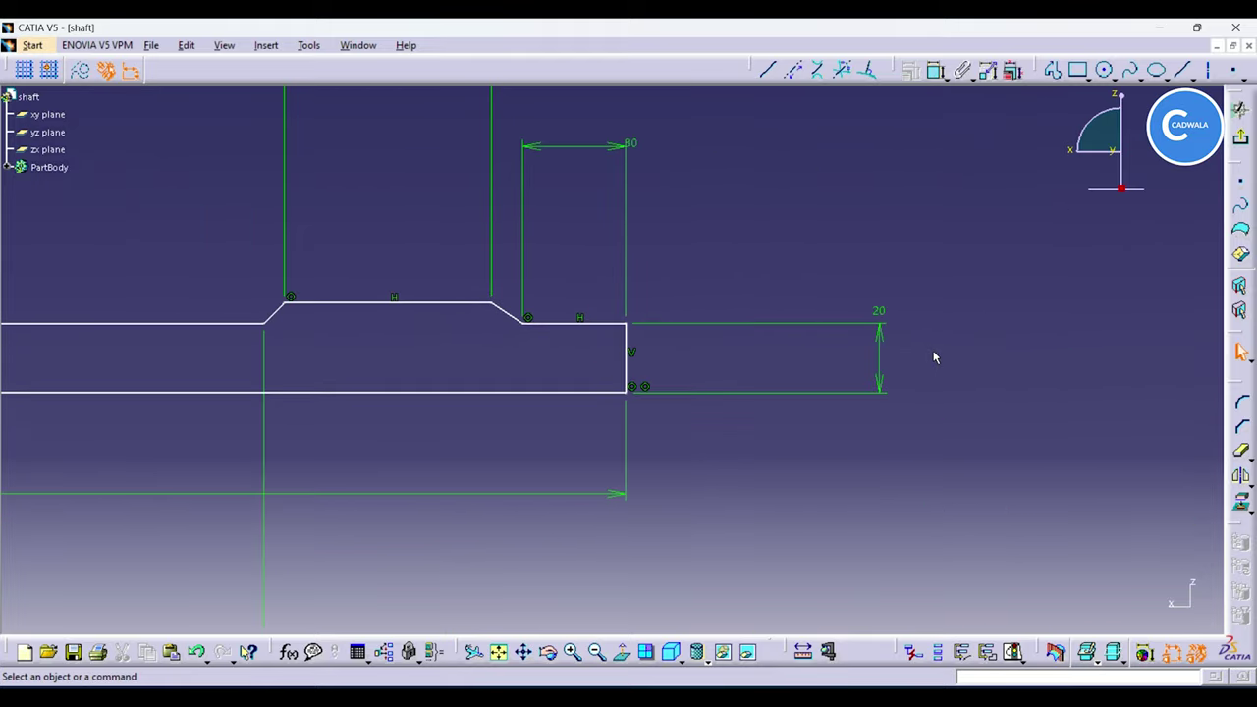
# Step: Move the end-height dimension closer to the profile and draw a horizontal line about 80 mm long outward from the lower end corner
pyautogui.moveTo(881, 369); pyautogui.dragTo(738, 362)
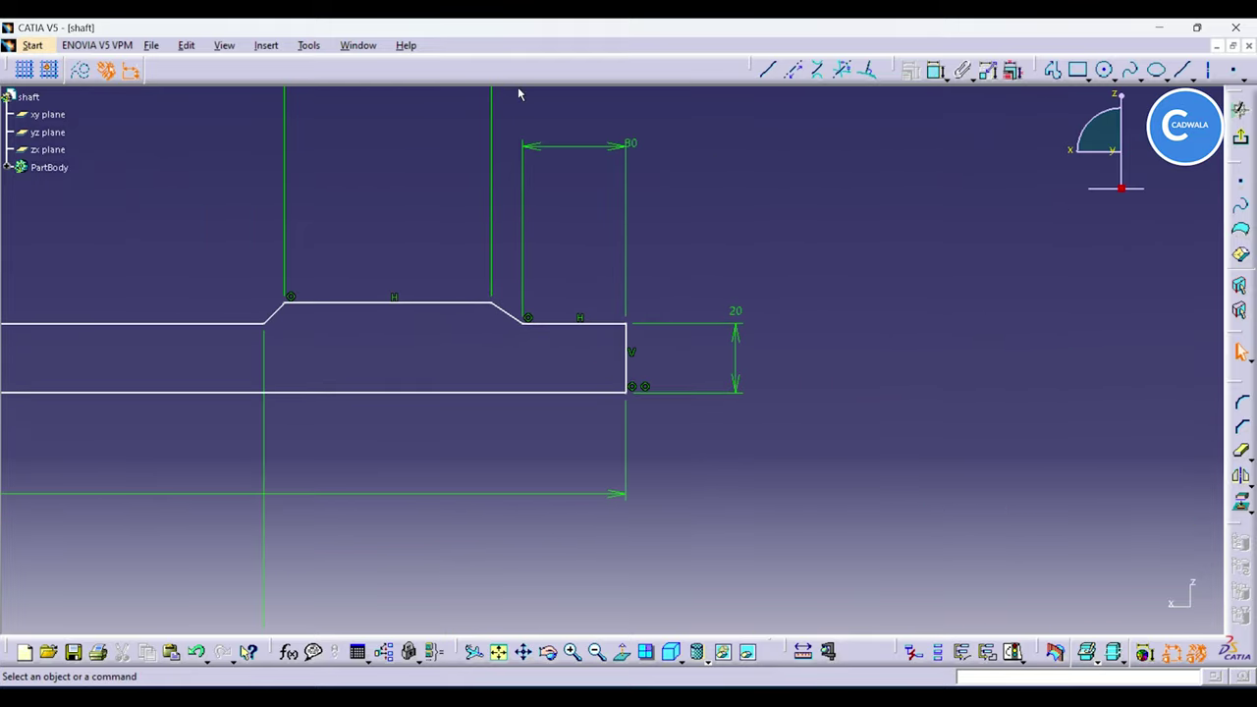
pyautogui.click(1054, 73)
pyautogui.click(627, 391)
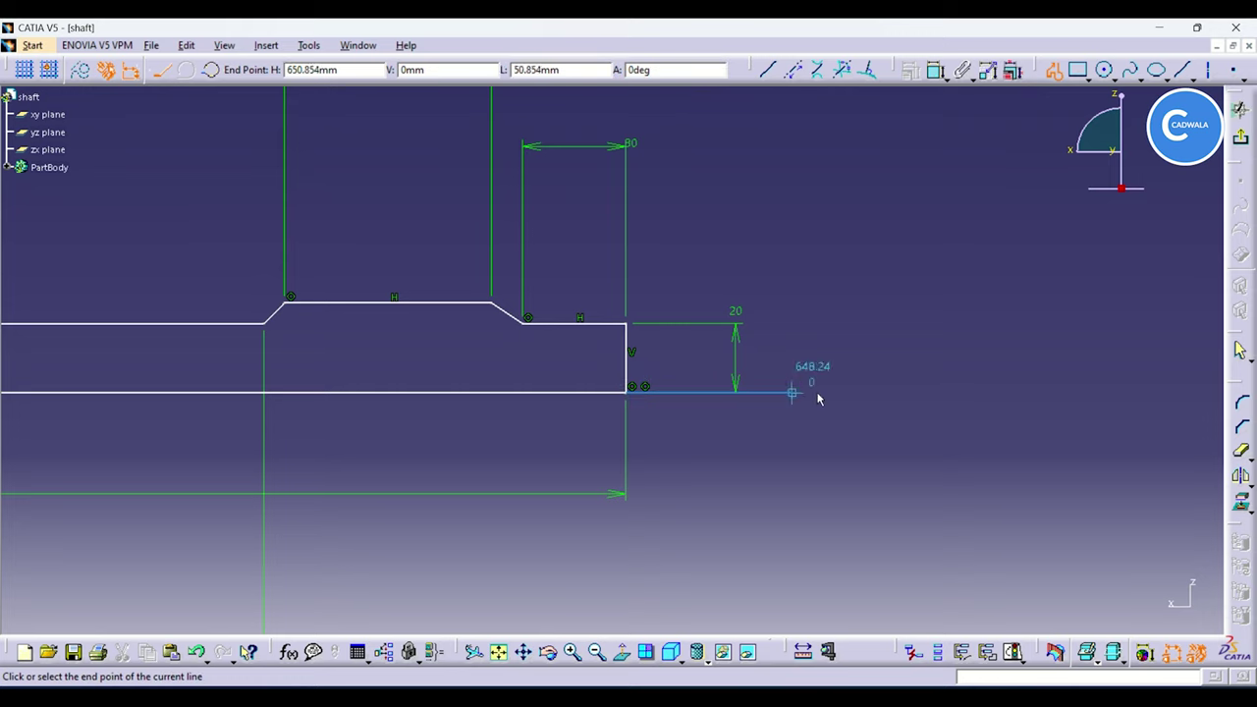
pyautogui.click(901, 393)
pyautogui.press('Escape')
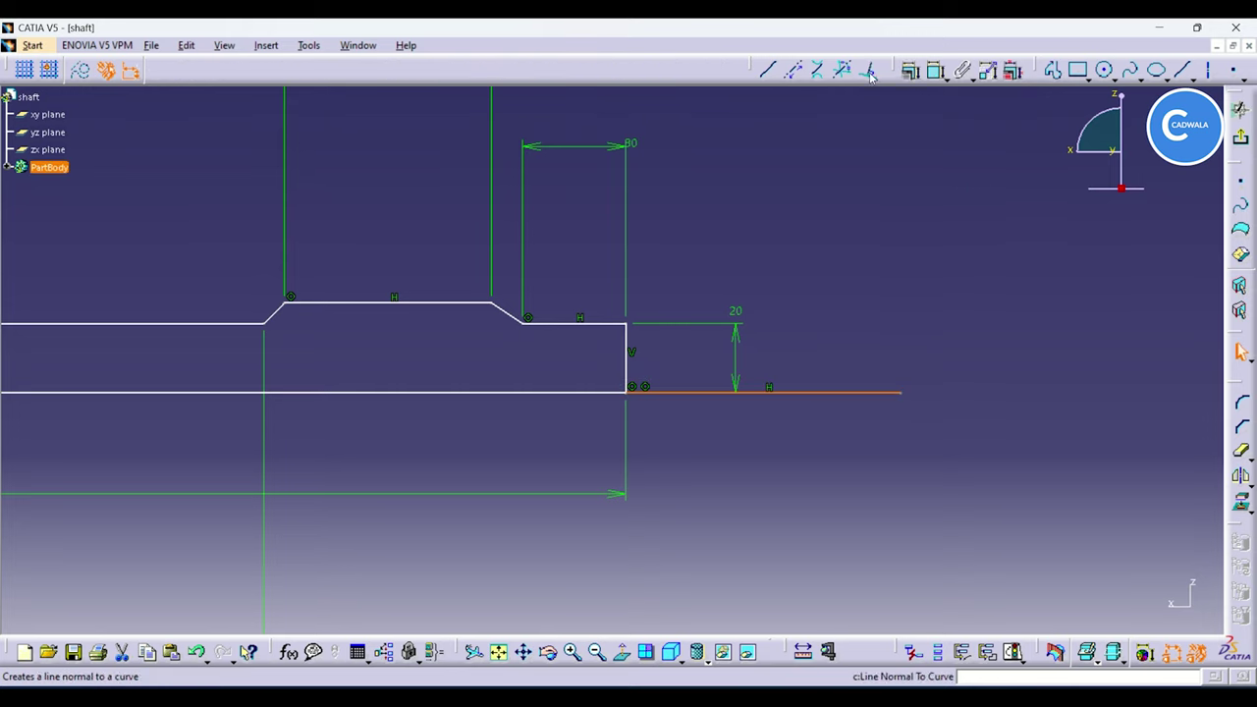
# Step: Set the length of the horizontal extension line at the profile's end to 50 mm
pyautogui.click(935, 71)
pyautogui.click(756, 432)
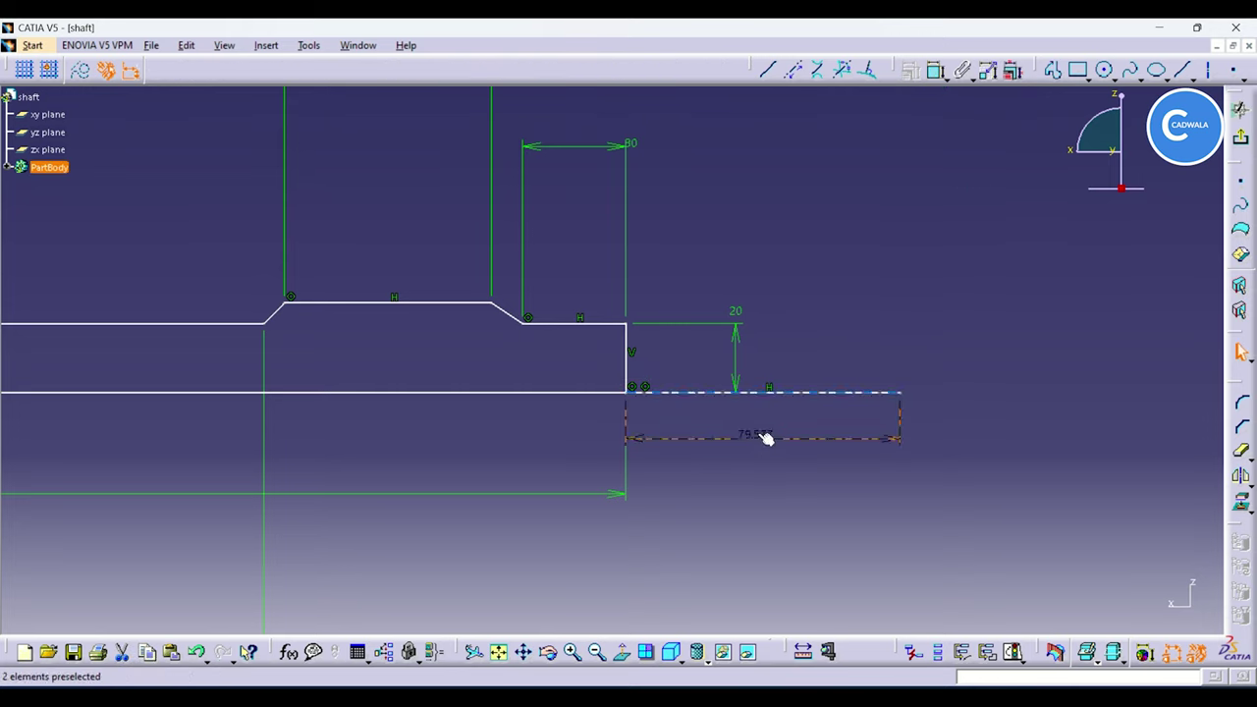
pyautogui.doubleClick(763, 432)
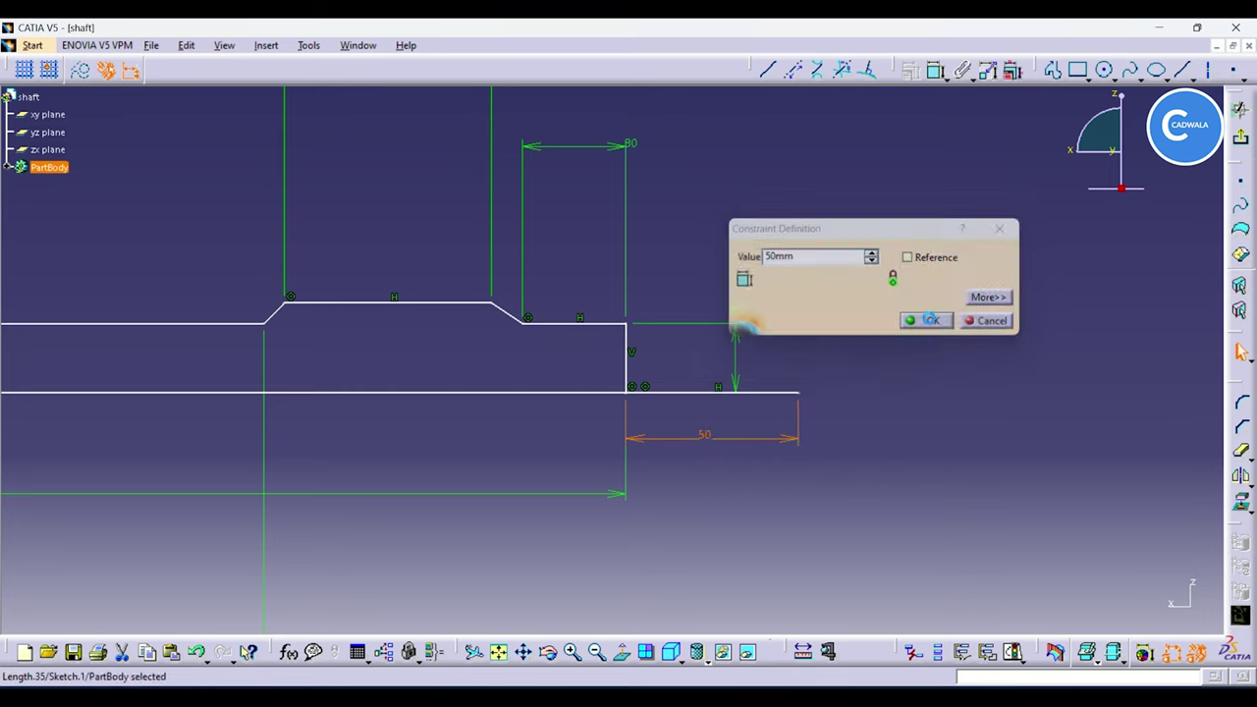
pyautogui.click(927, 321)
# Step: Draw a convex arc of about 72.5 mm radius from the end face's upper corner to the tip of the extension line
pyautogui.click(1113, 77)
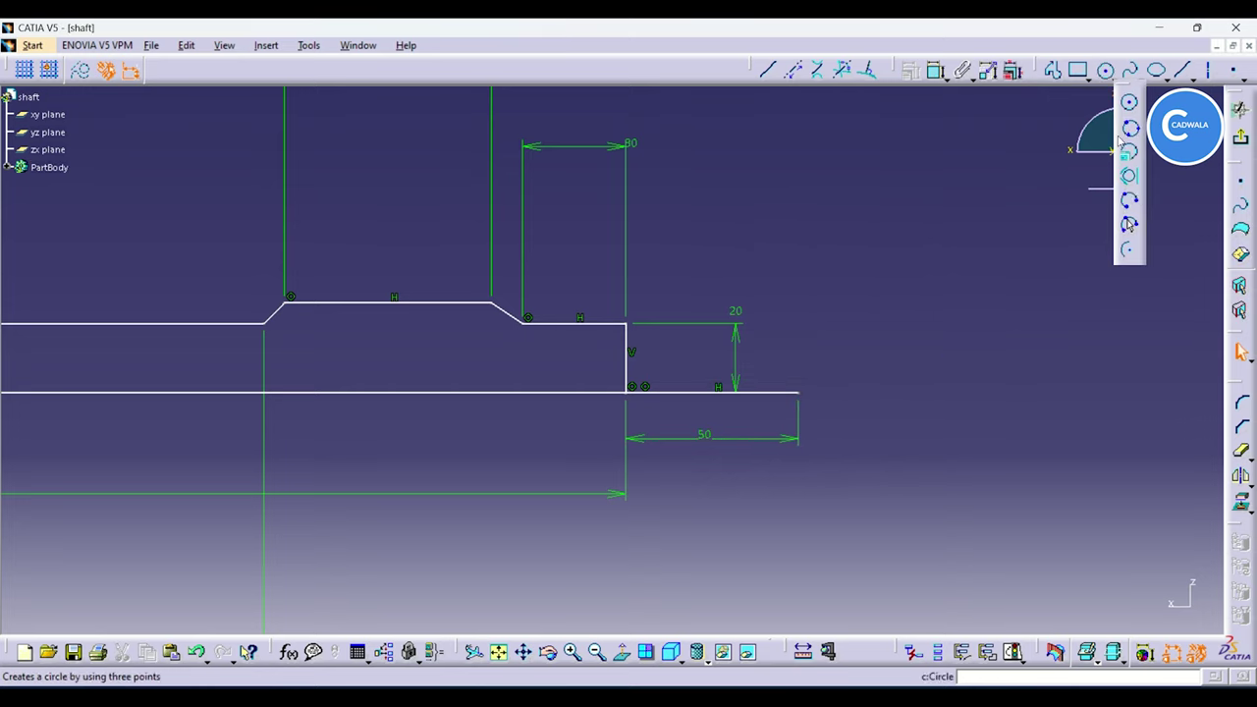
pyautogui.click(1129, 226)
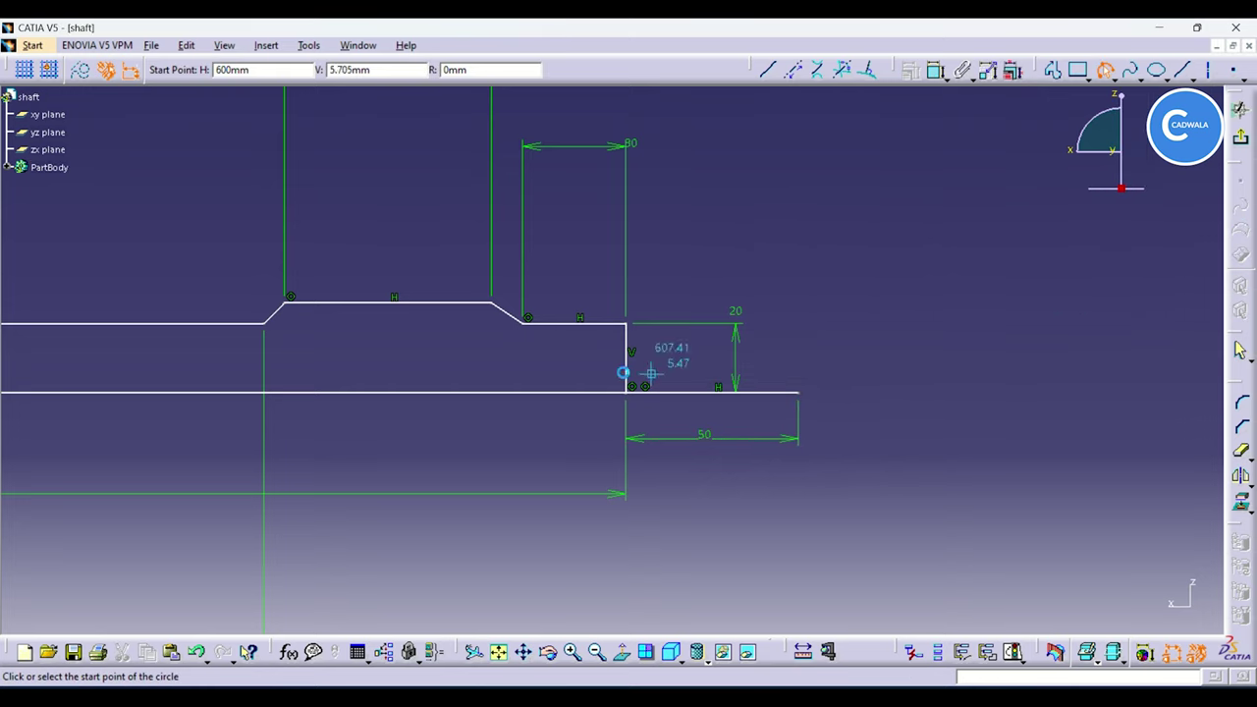
pyautogui.click(625, 323)
pyautogui.click(798, 391)
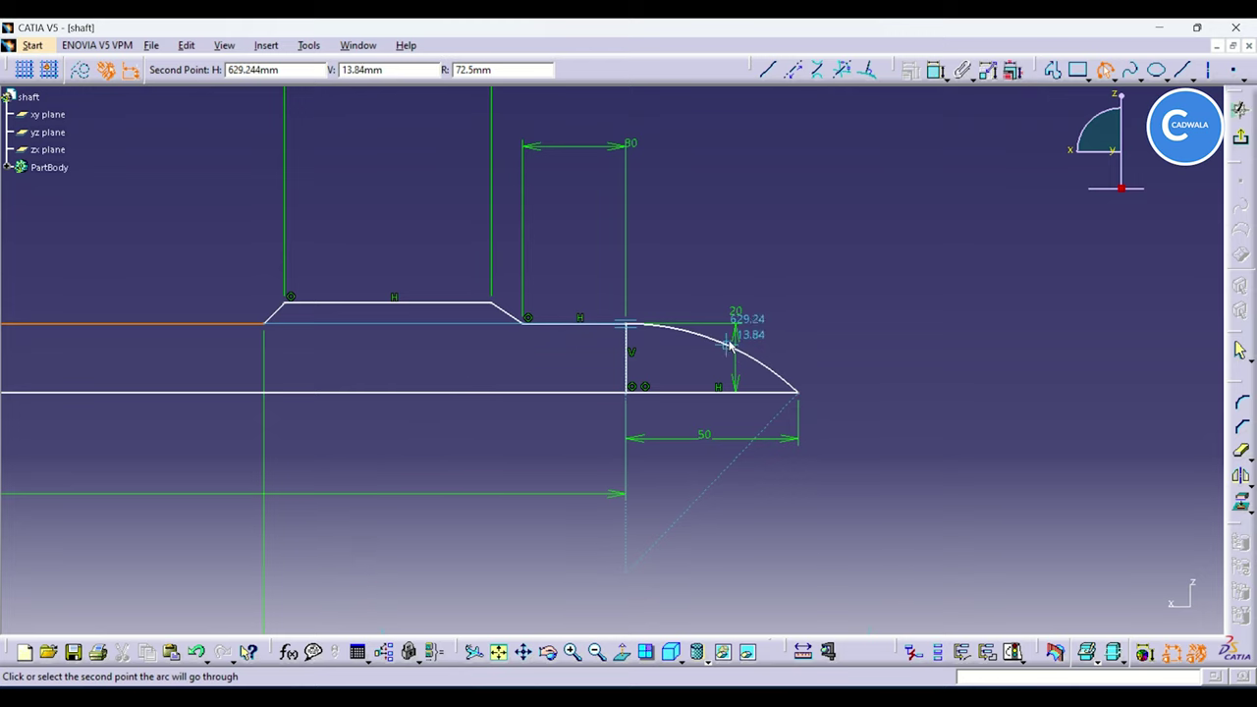
pyautogui.click(725, 348)
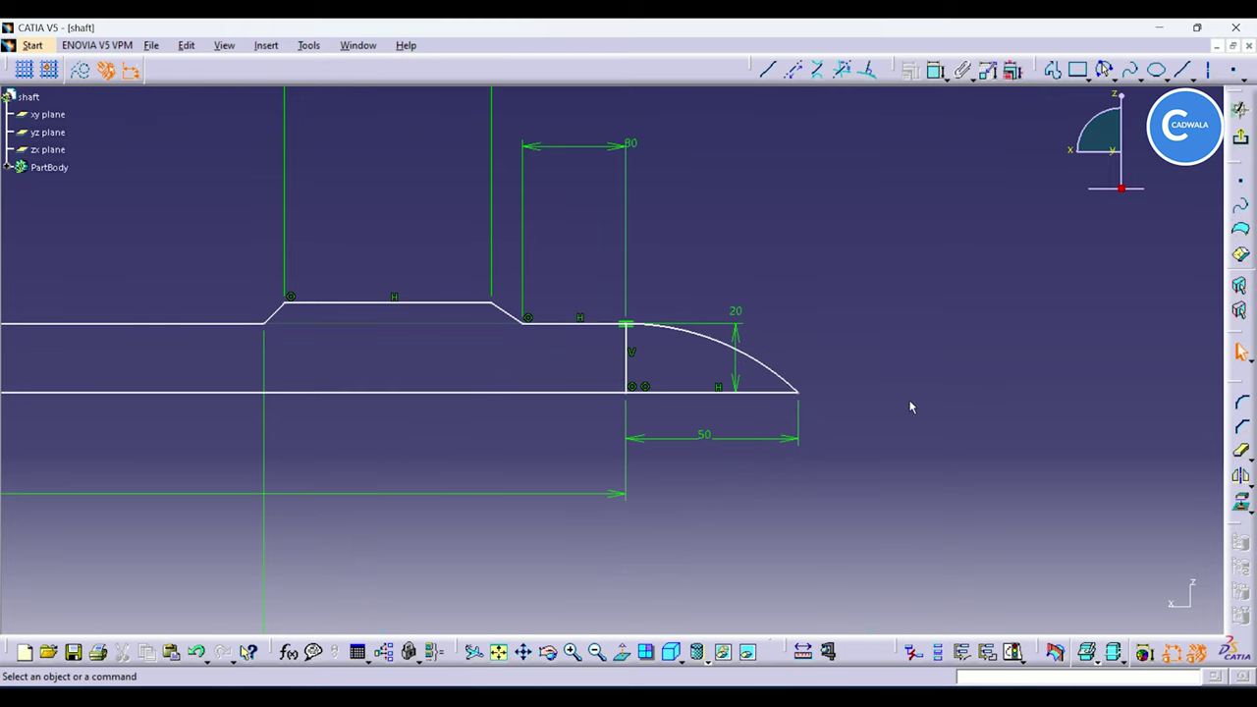
# Step: Trim away the vertical end line between the profile's upper corner and the base line
pyautogui.click(1240, 451)
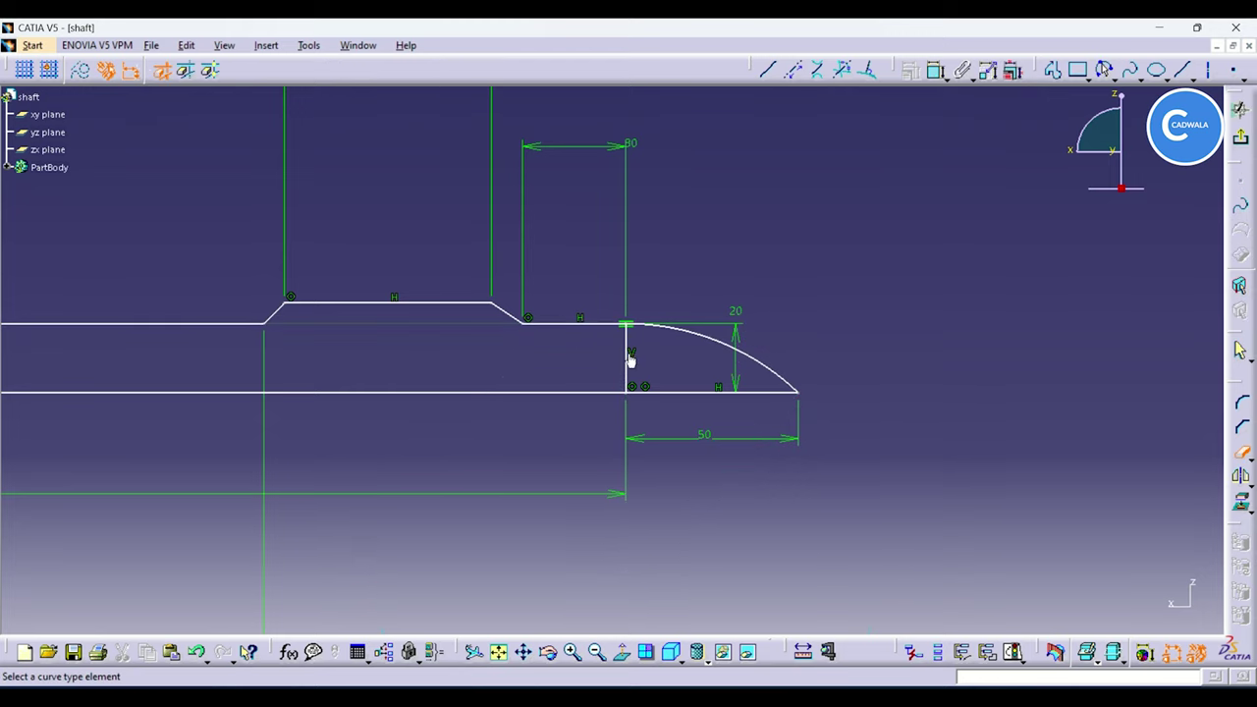
pyautogui.click(634, 354)
pyautogui.click(654, 393)
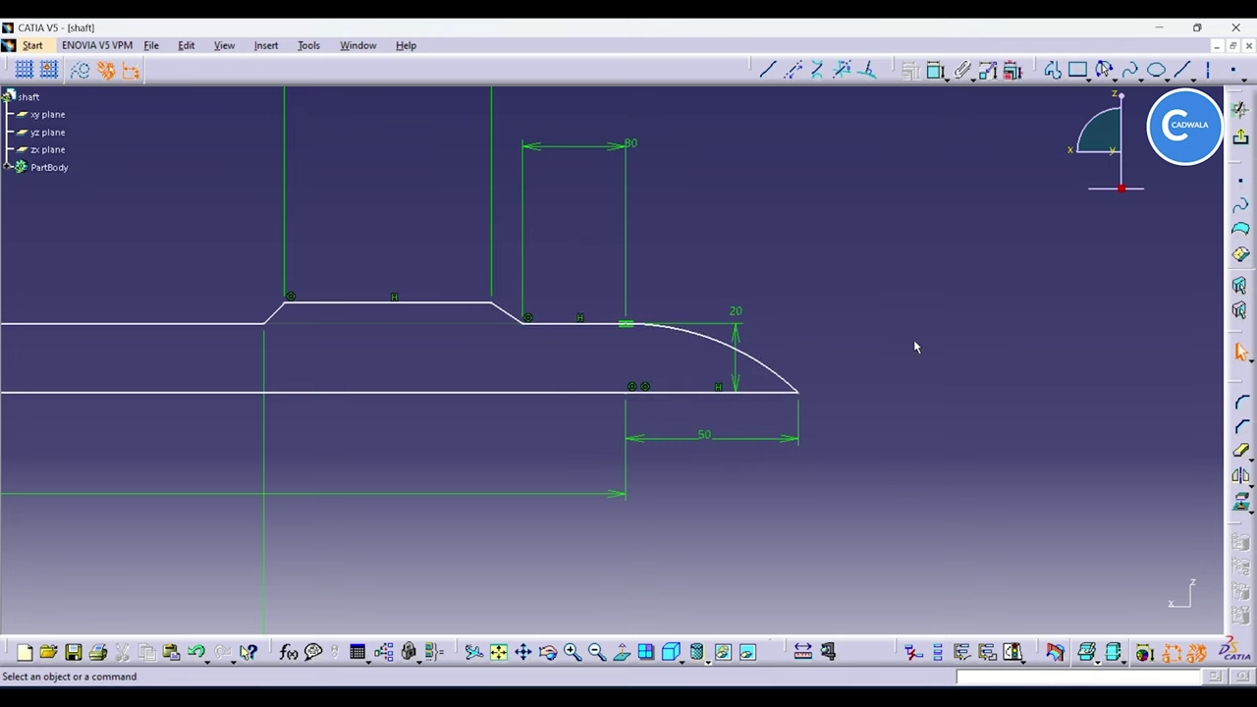
# Step: Dimension the nose arc's radius and set it to 70 mm
pyautogui.click(1103, 69)
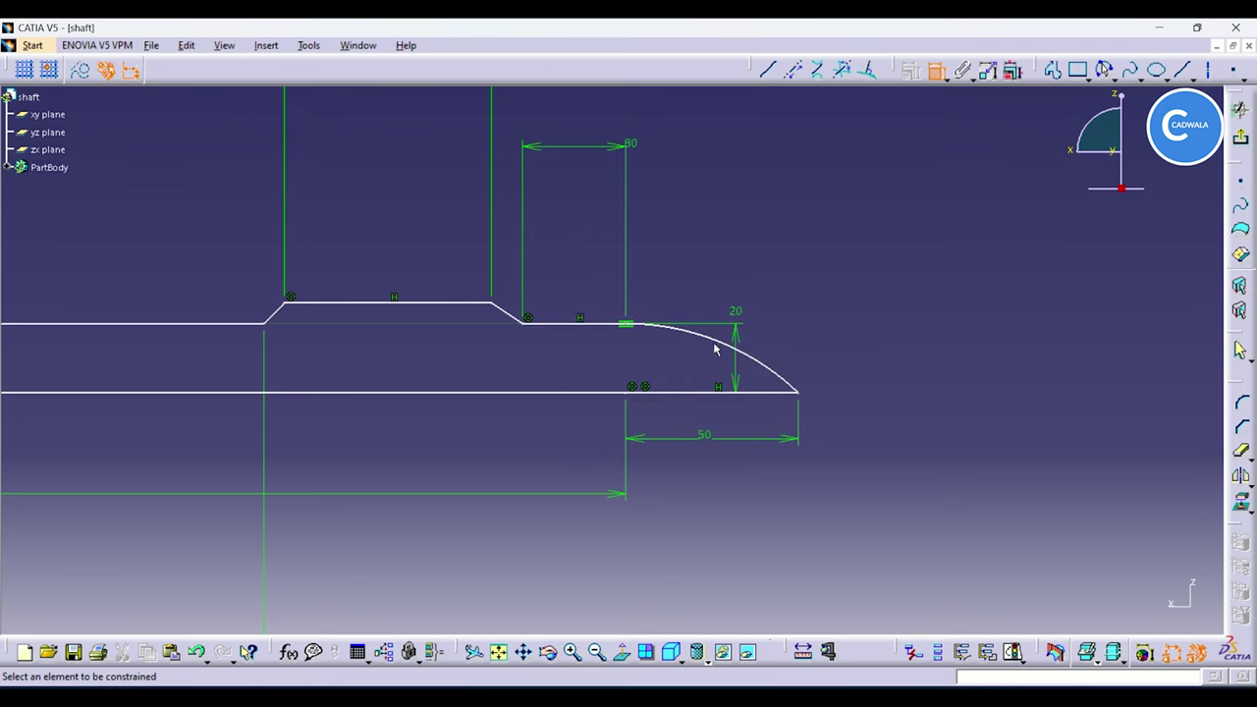
pyautogui.click(715, 340)
pyautogui.click(775, 277)
pyautogui.doubleClick(778, 281)
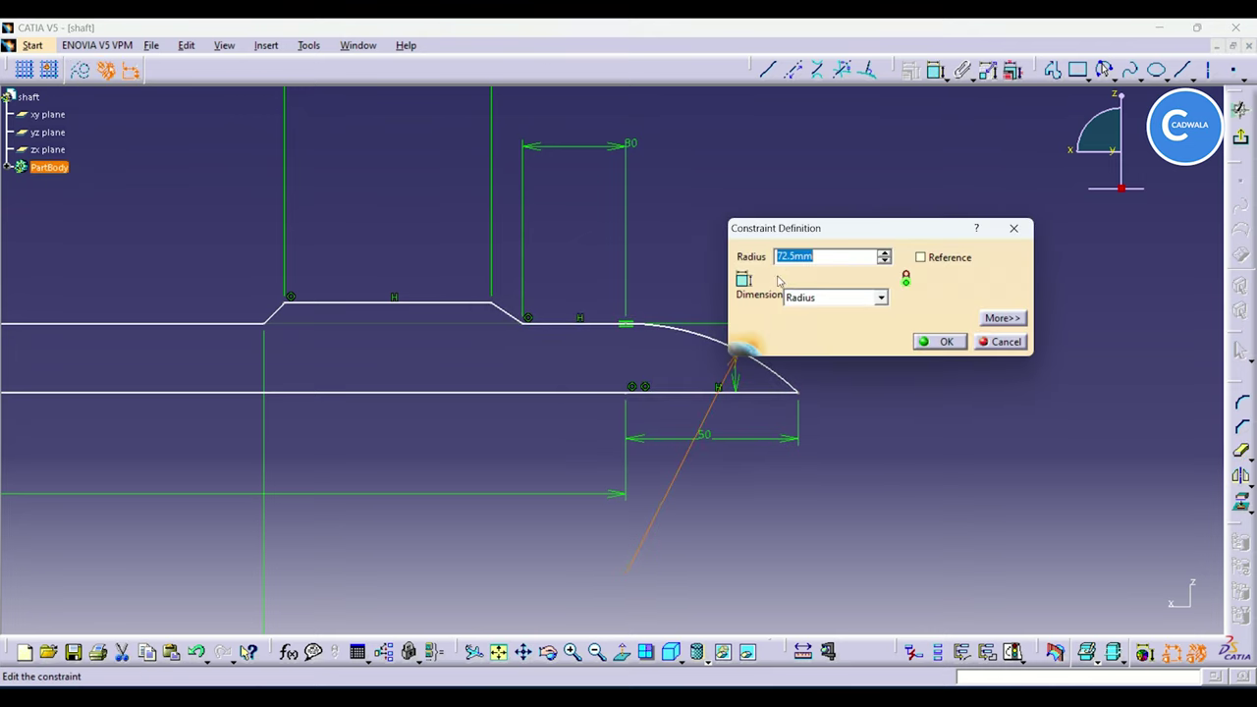
pyautogui.write('70')
pyautogui.click(941, 343)
pyautogui.moveTo(940, 291)
pyautogui.mouseDown(button='middle')
pyautogui.moveTo(920, 300)
pyautogui.moveTo(920, 407)
pyautogui.moveTo(1064, 385)
pyautogui.moveTo(1097, 245)
pyautogui.moveTo(1031, 236)
pyautogui.mouseUp(button='middle')
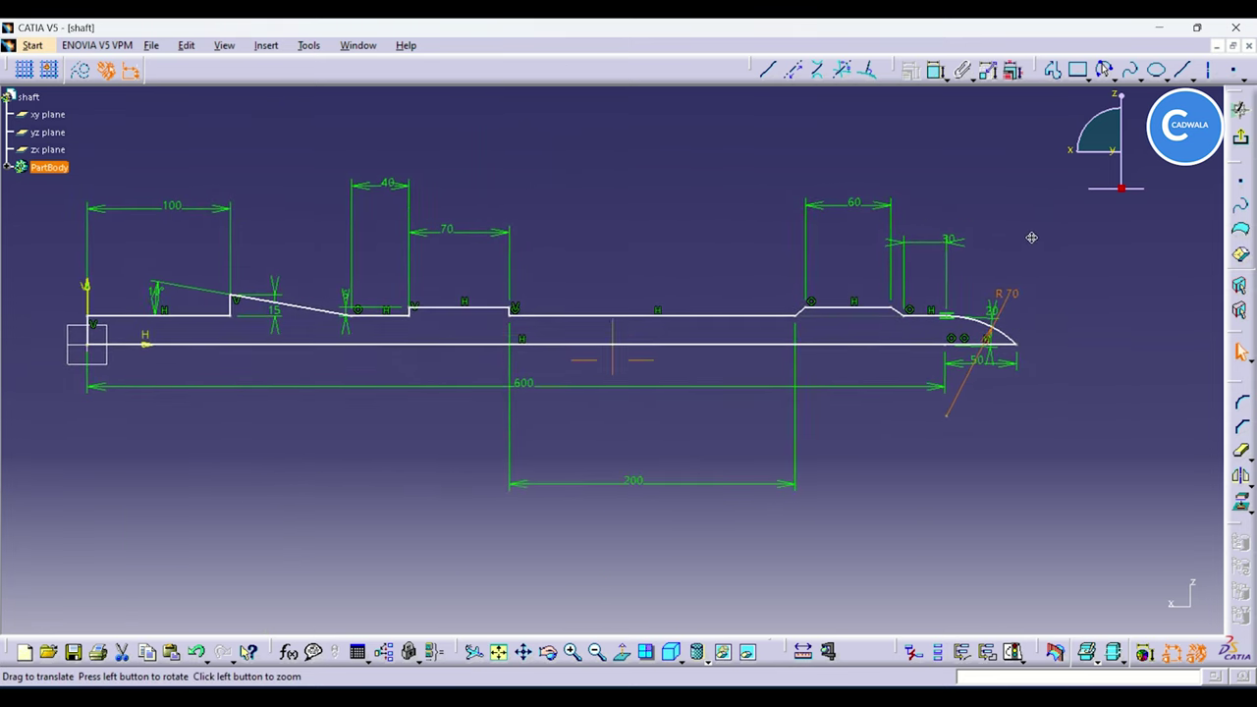
# Step: Draw a horizontal axis along the profile's base line, extending past both ends of the sketch
pyautogui.click(1207, 69)
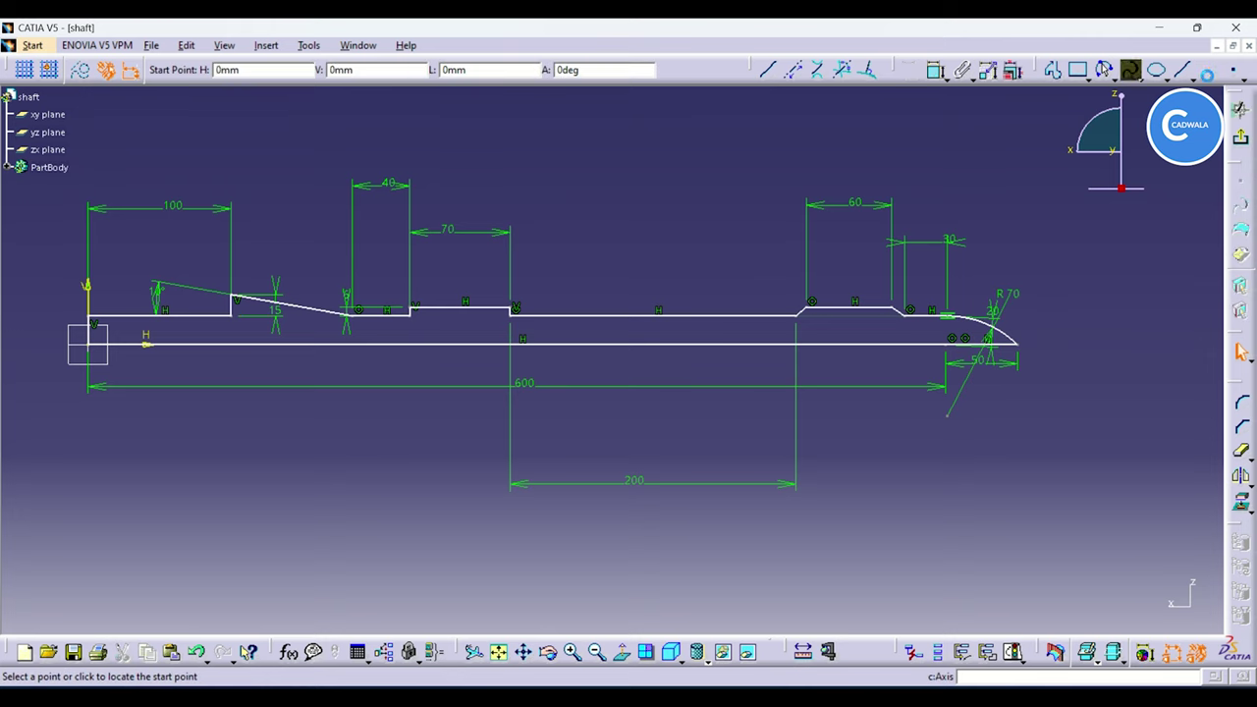
pyautogui.click(5, 343)
pyautogui.click(1105, 350)
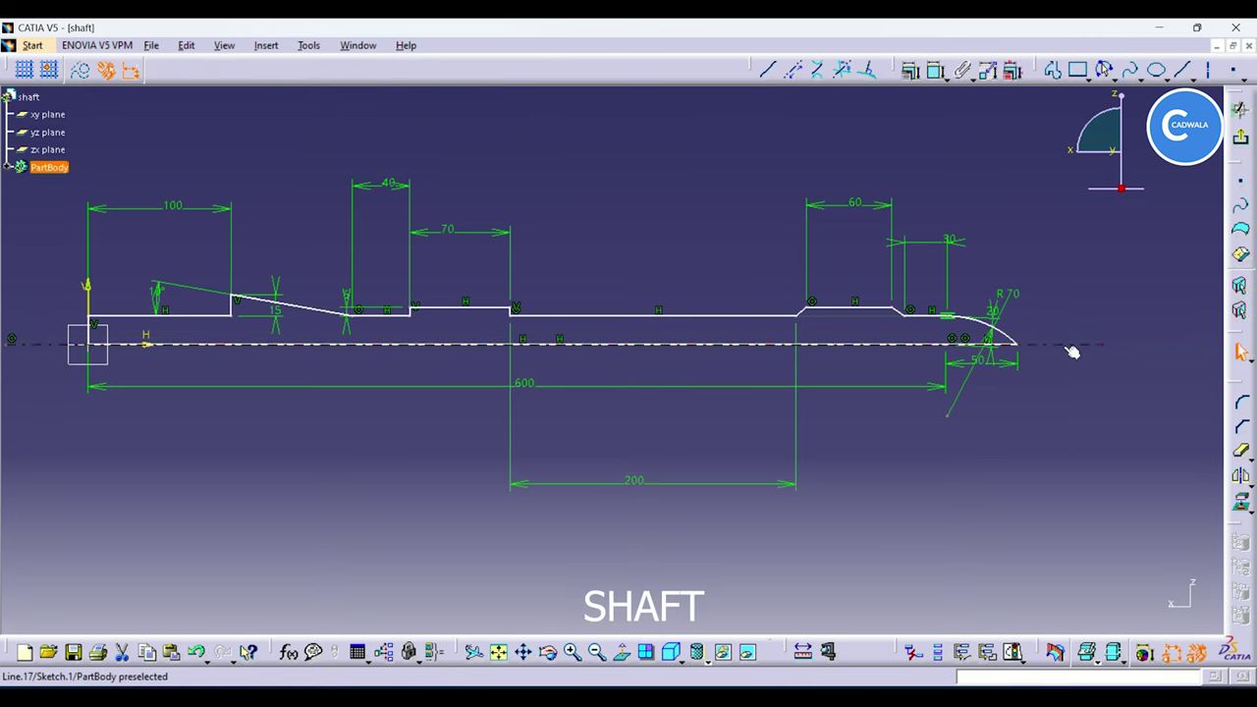
# Step: Exit the sketch and revolve the profile 360 degrees about the sketch axis with the Shaft command
pyautogui.click(1239, 108)
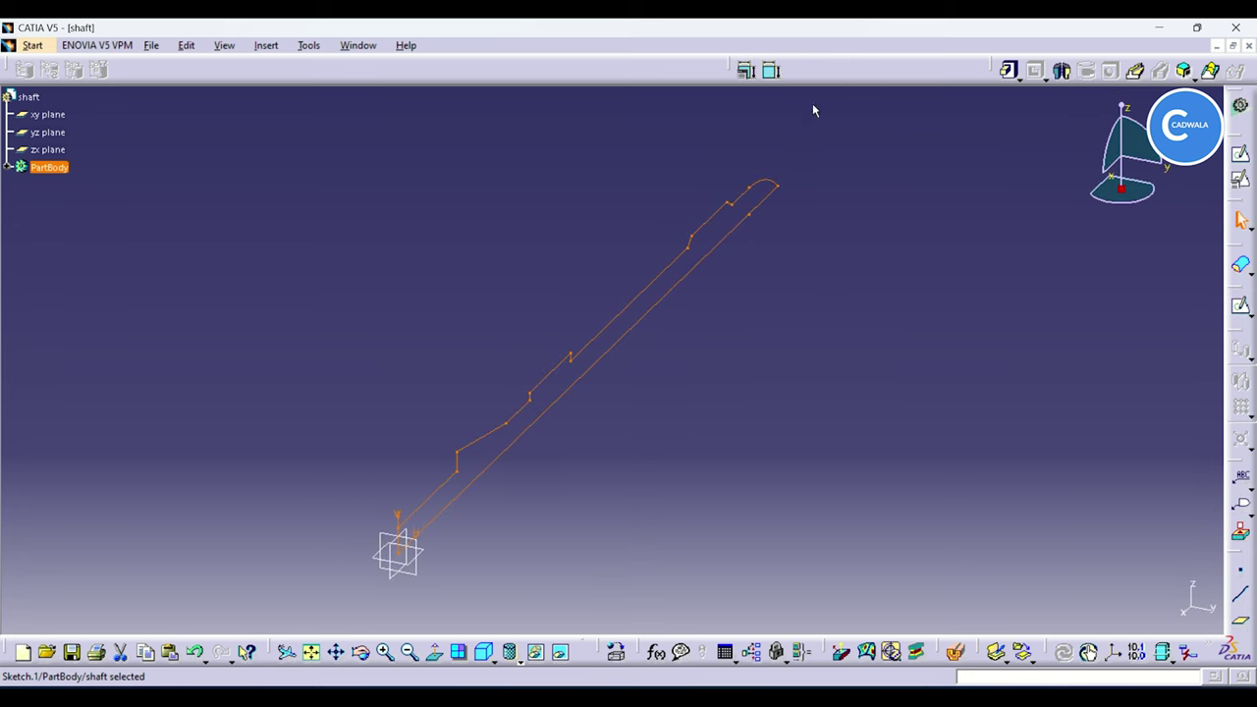
pyautogui.click(1061, 69)
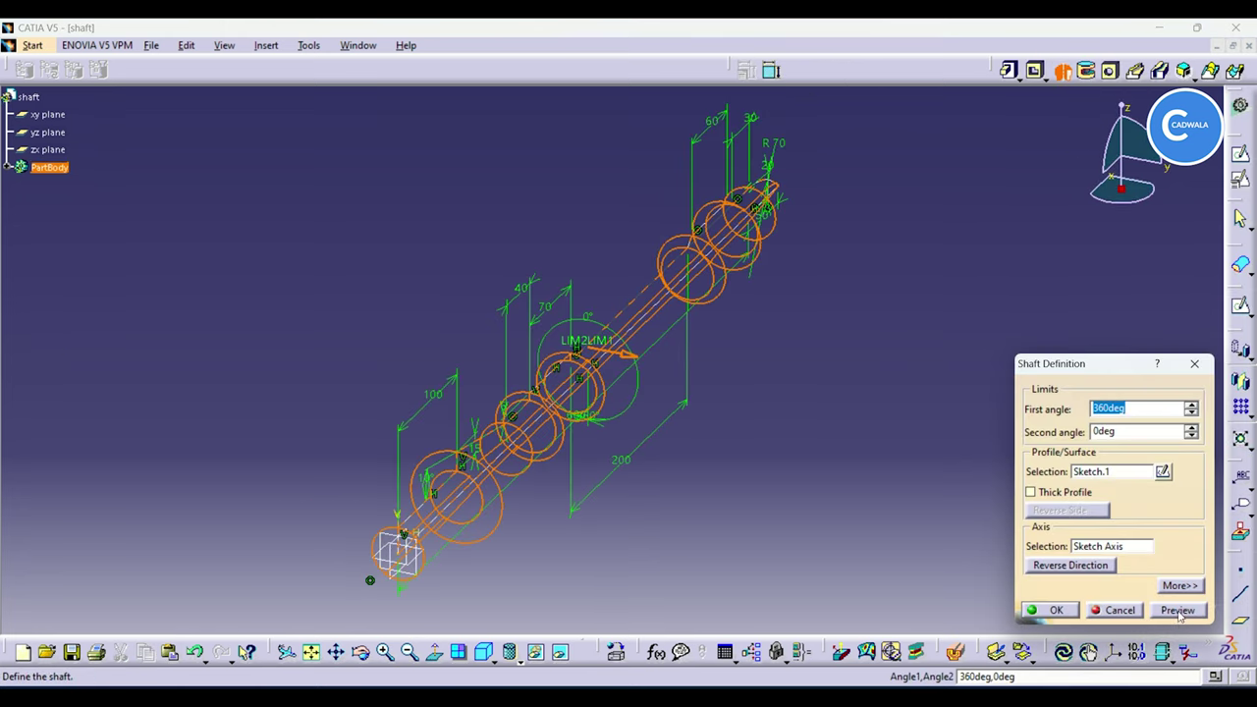
pyautogui.click(1177, 610)
pyautogui.click(1048, 610)
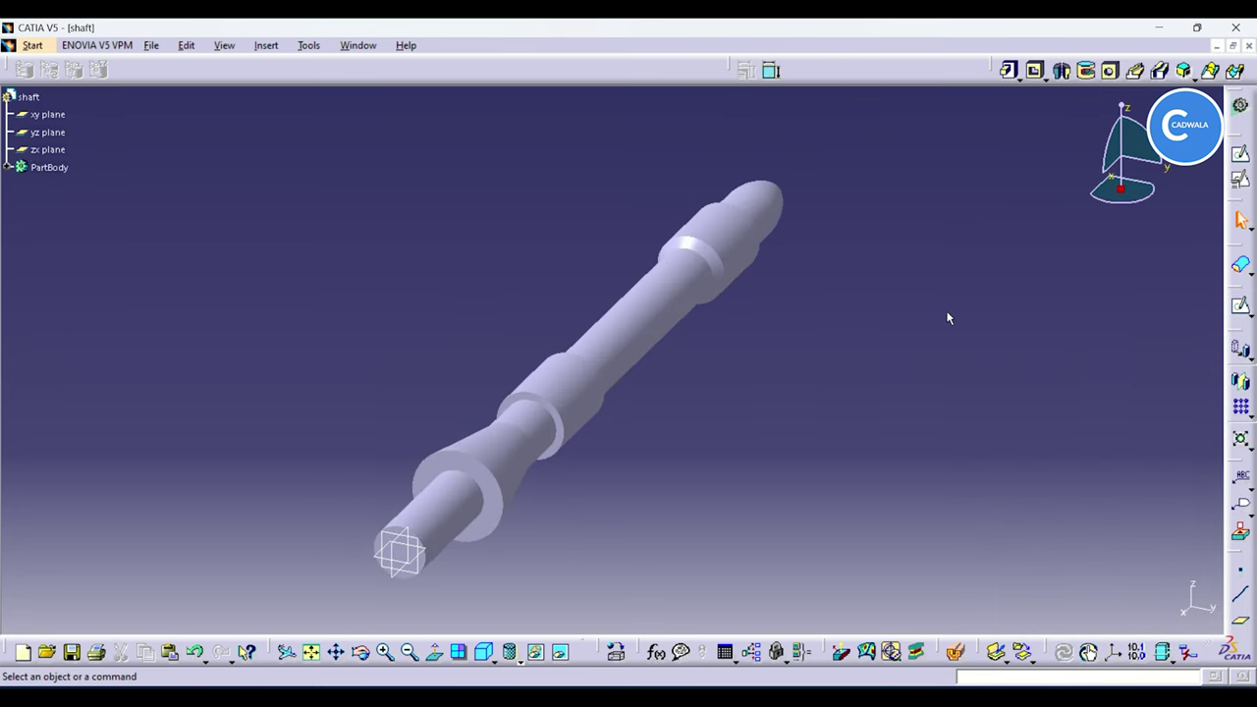
# Step: Open a new sketch on the zx plane of the revolved shaft
pyautogui.click(306, 520)
pyautogui.moveTo(814, 415); pyautogui.dragTo(545, 53)
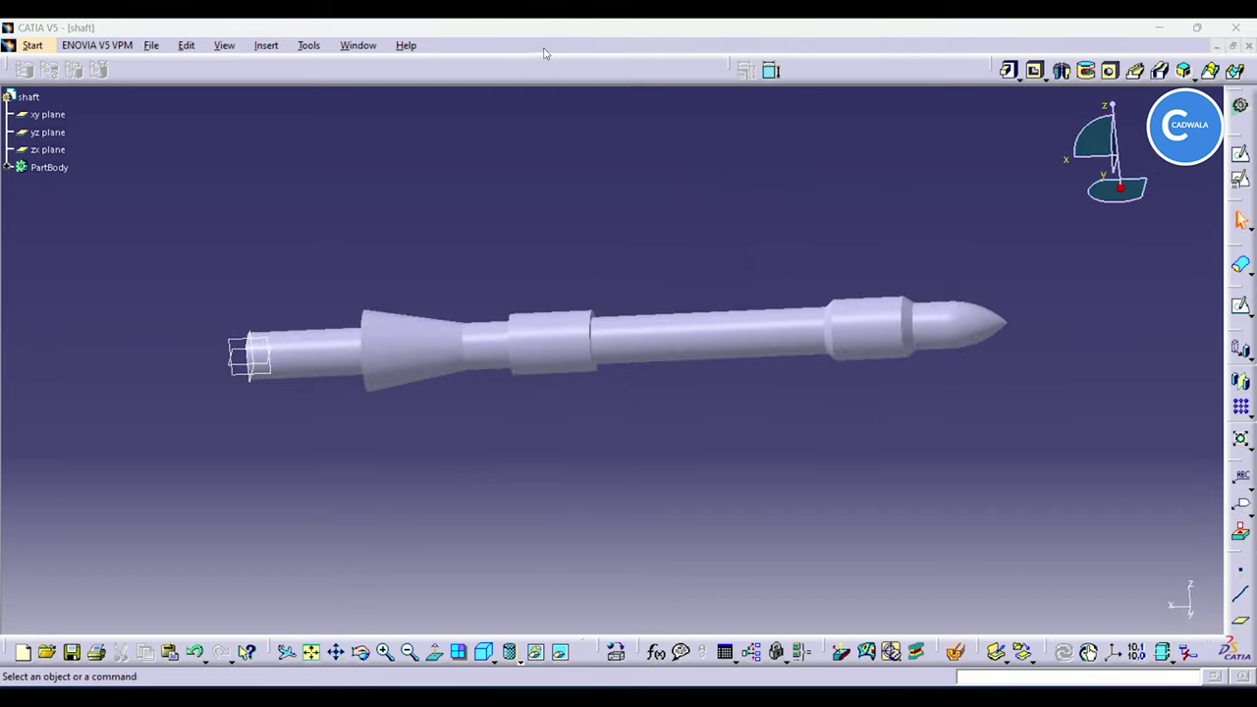
pyautogui.moveTo(840, 245)
pyautogui.keyDown('ctrl'); pyautogui.mouseDown(button='middle')
pyautogui.moveTo(835, 165)
pyautogui.moveTo(839, 217)
pyautogui.mouseUp(button='middle'); pyautogui.keyUp('ctrl')
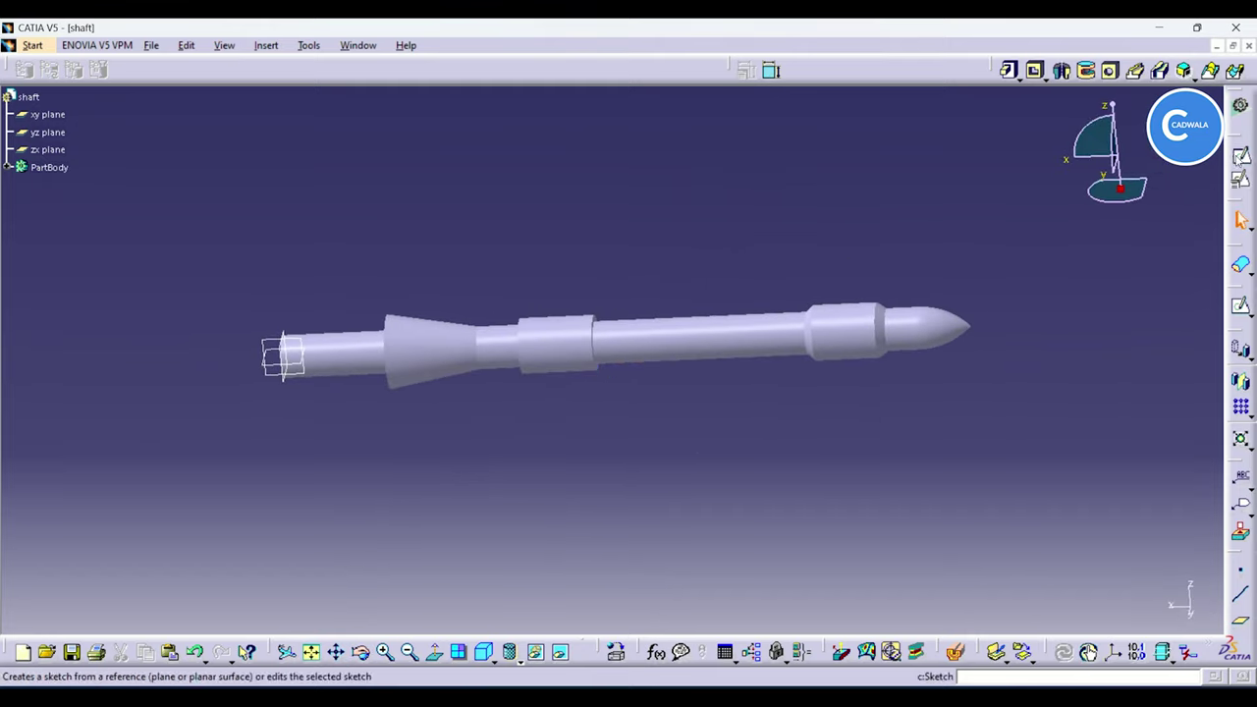
pyautogui.click(1237, 157)
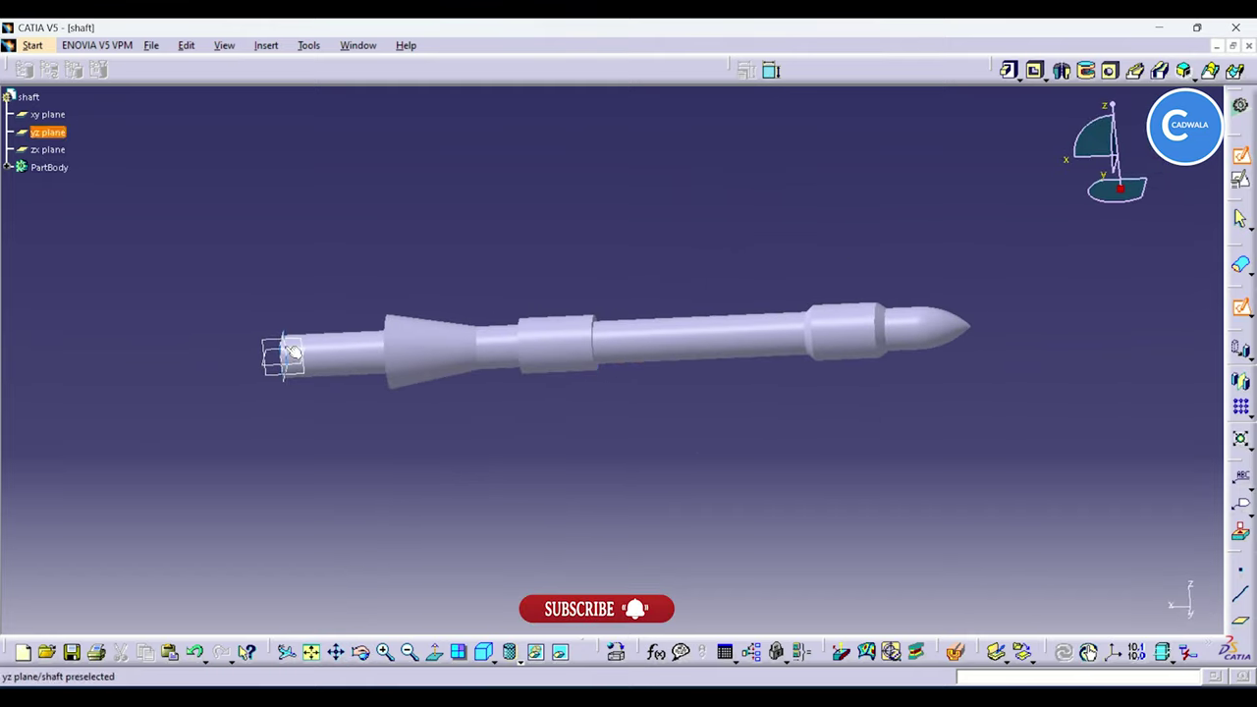
pyautogui.click(47, 149)
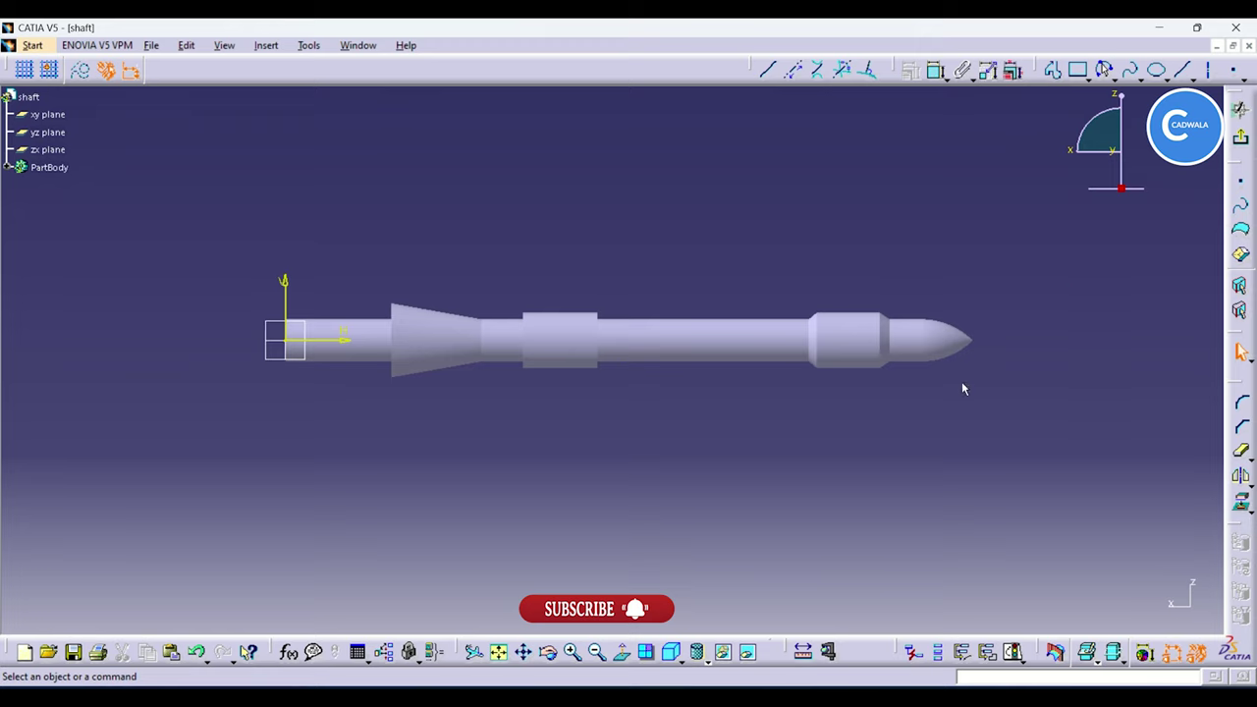
# Step: Set the display style to Shading with Edges for the shaft's pointed end
pyautogui.keyDown('ctrl'); pyautogui.moveTo(961, 381); pyautogui.dragTo(992, 257, button='middle'); pyautogui.keyUp('ctrl')
pyautogui.moveTo(950, 398); pyautogui.dragTo(441, 371, button='middle')
pyautogui.keyDown('ctrl'); pyautogui.moveTo(1063, 393); pyautogui.dragTo(1070, 323, button='middle'); pyautogui.keyUp('ctrl')
pyautogui.moveTo(1178, 384); pyautogui.dragTo(954, 491, button='middle')
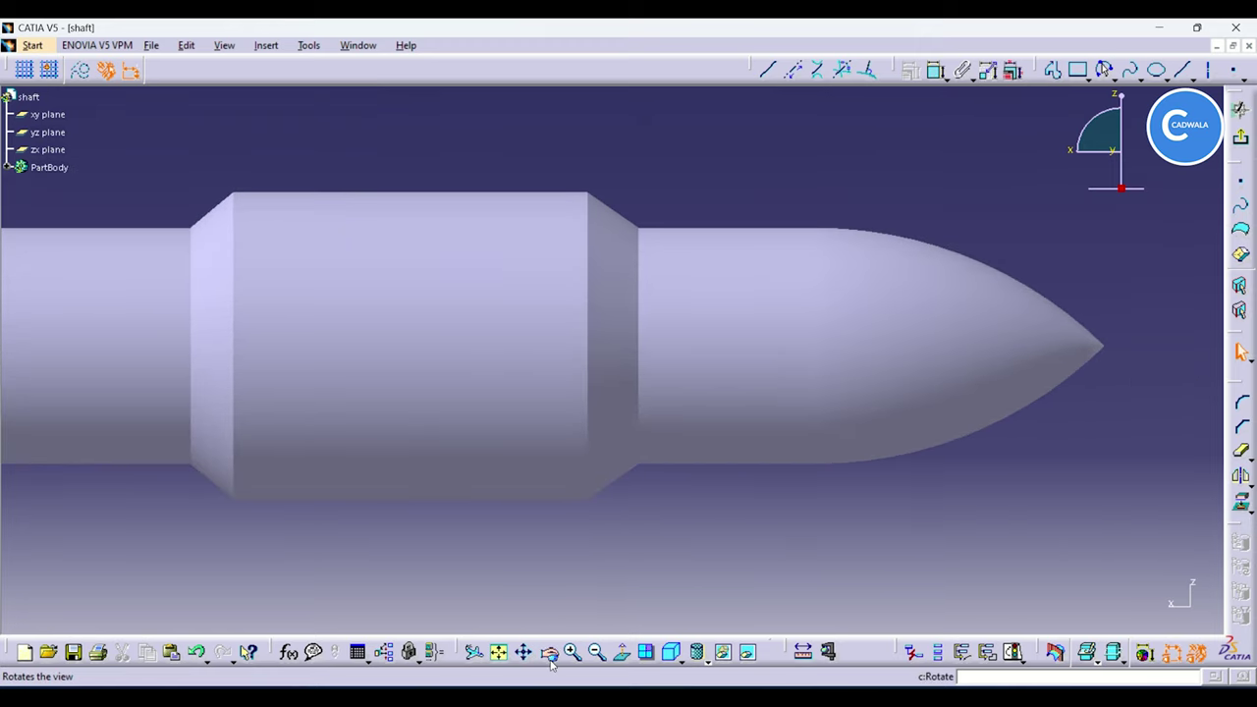
pyautogui.click(699, 656)
pyautogui.click(715, 522)
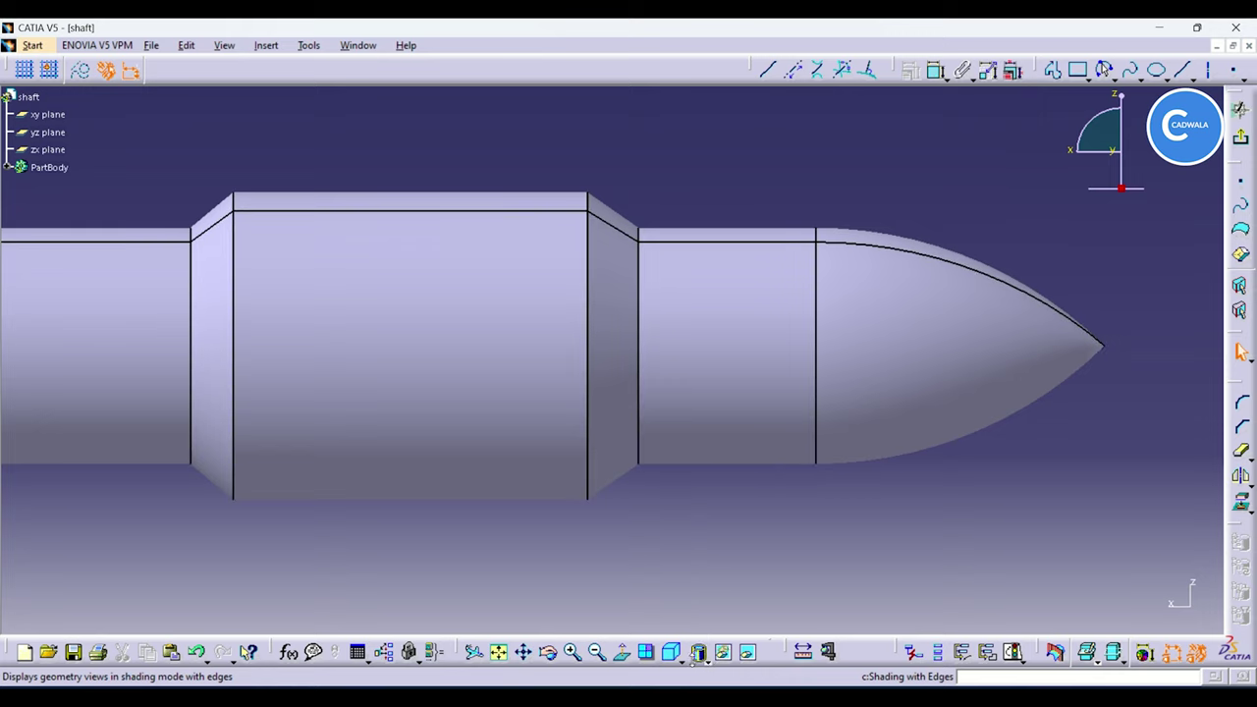
pyautogui.click(707, 661)
pyautogui.click(719, 573)
pyautogui.click(707, 660)
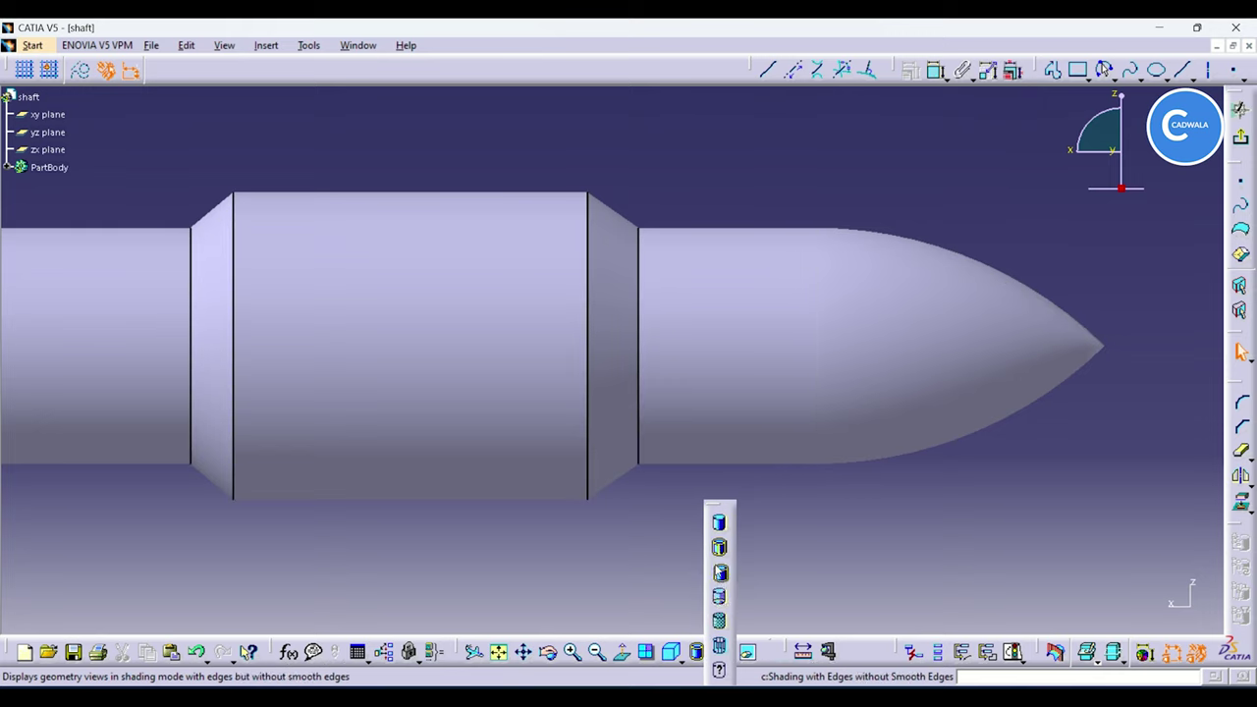
pyautogui.click(719, 548)
# Step: Draw a horizontal axis along the shaft's centerline, from beyond the pointed tip back to the chamfered raised section
pyautogui.click(1208, 71)
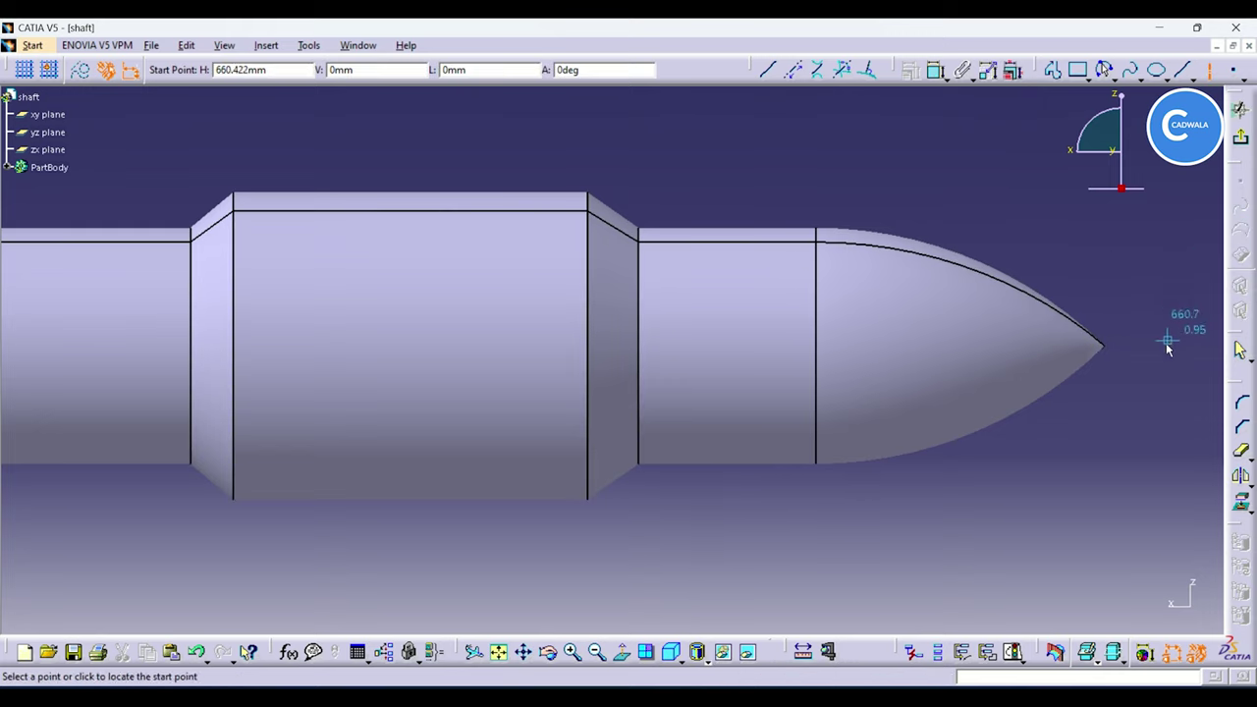
pyautogui.click(1191, 343)
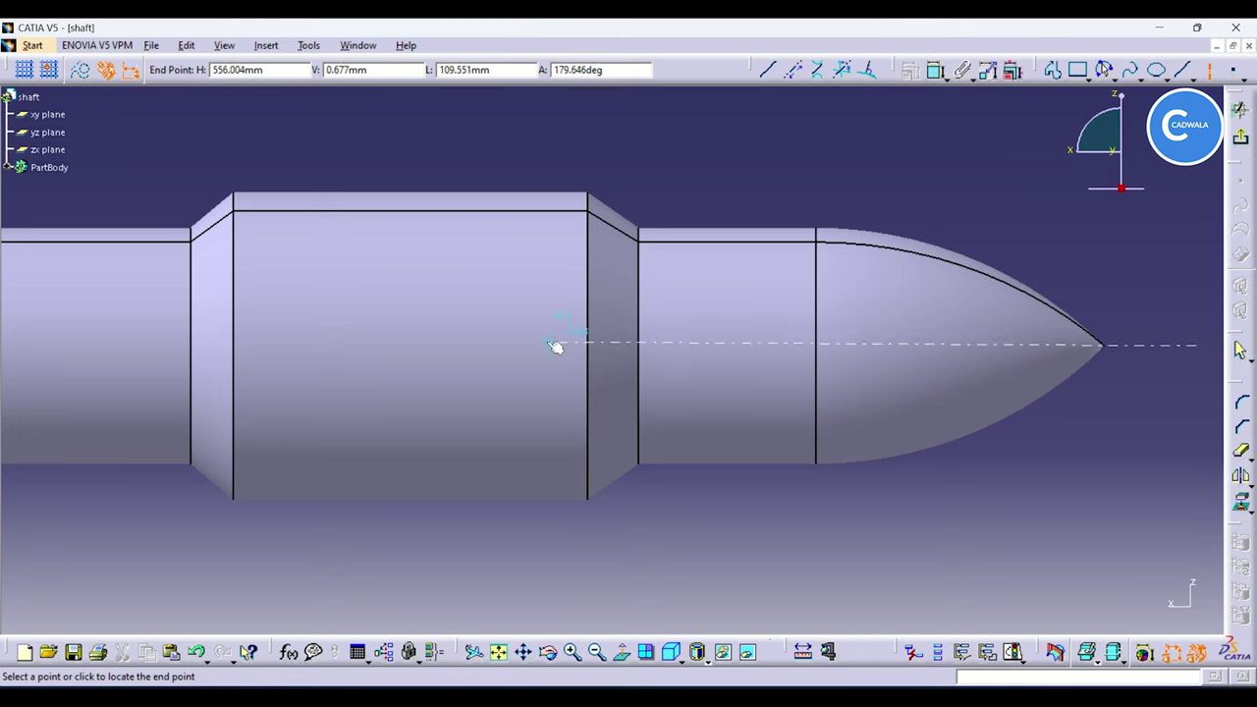
pyautogui.click(157, 343)
pyautogui.click(911, 161)
# Step: Draw an upper spline on the cylindrical part before the nose, about 21 mm long and 3 mm high, with both ends on the axis
pyautogui.moveTo(1019, 206); pyautogui.dragTo(878, 253, button='middle')
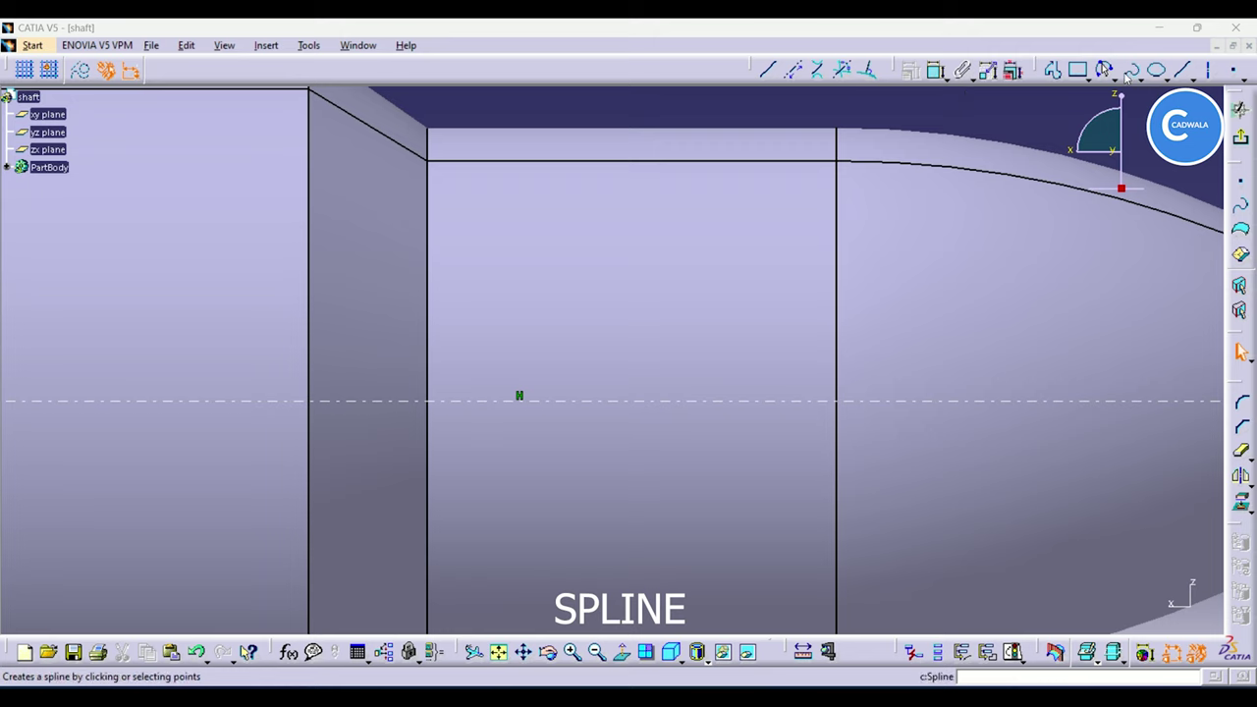
pyautogui.click(488, 399)
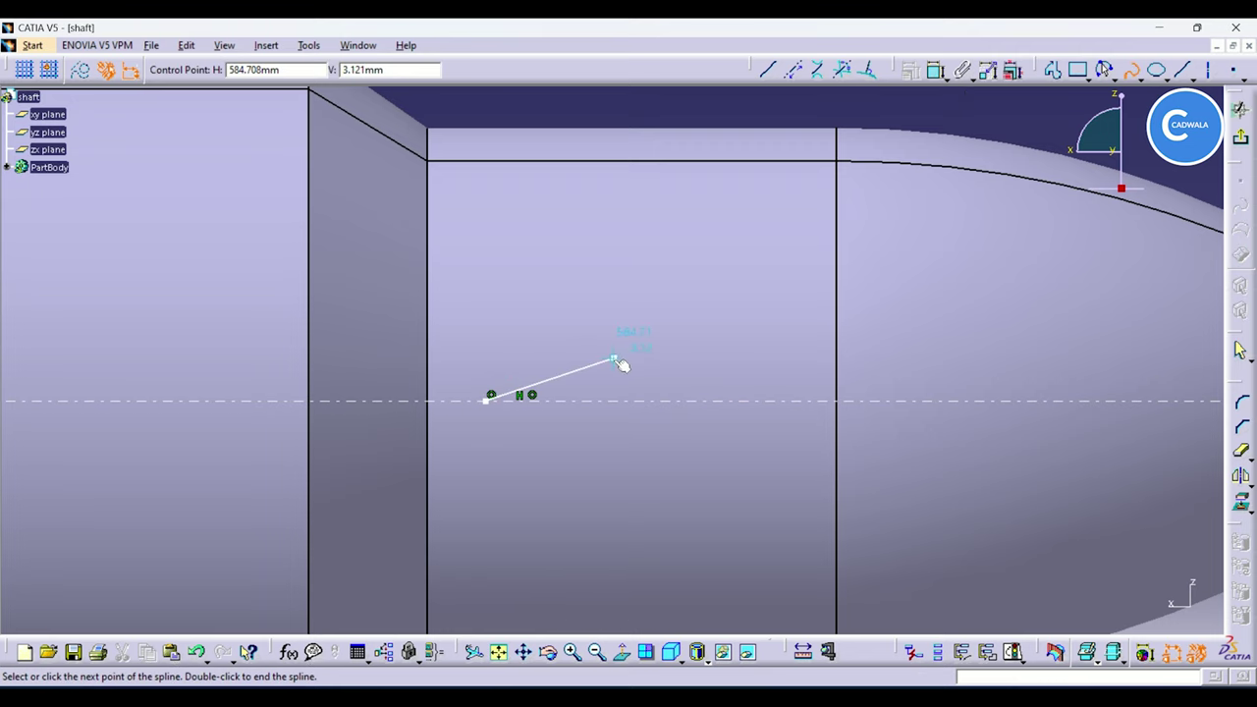
pyautogui.click(614, 359)
pyautogui.click(778, 399)
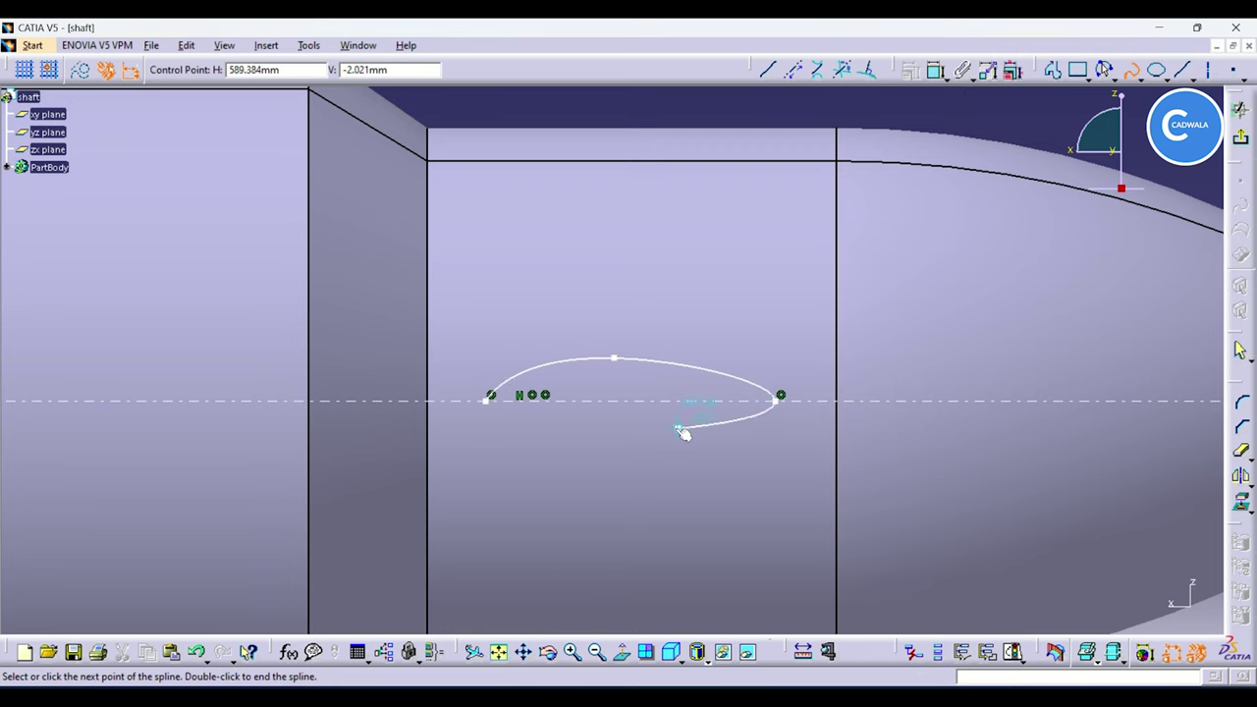
pyautogui.click(1130, 73)
# Step: Draw a lower three-point spline bulging about 2 mm below the axis, joining both ends of the upper spline into a closed leaf shape
pyautogui.click(1130, 72)
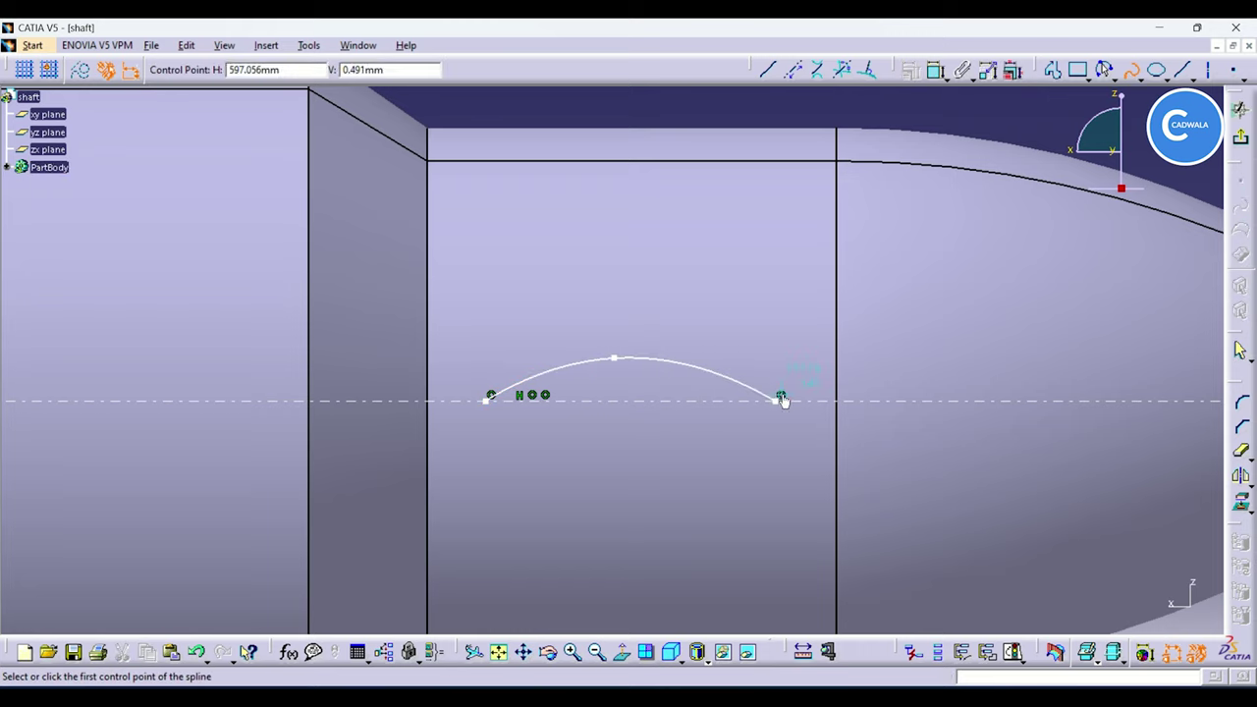
pyautogui.click(779, 399)
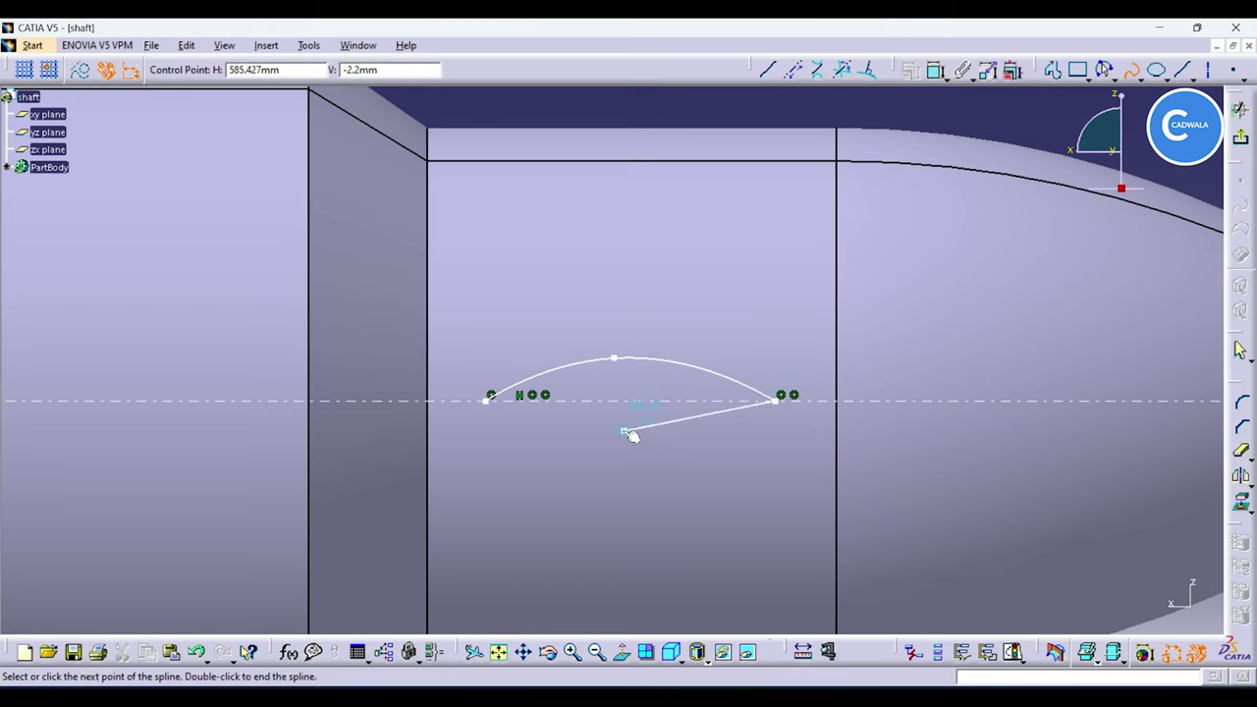
pyautogui.click(626, 427)
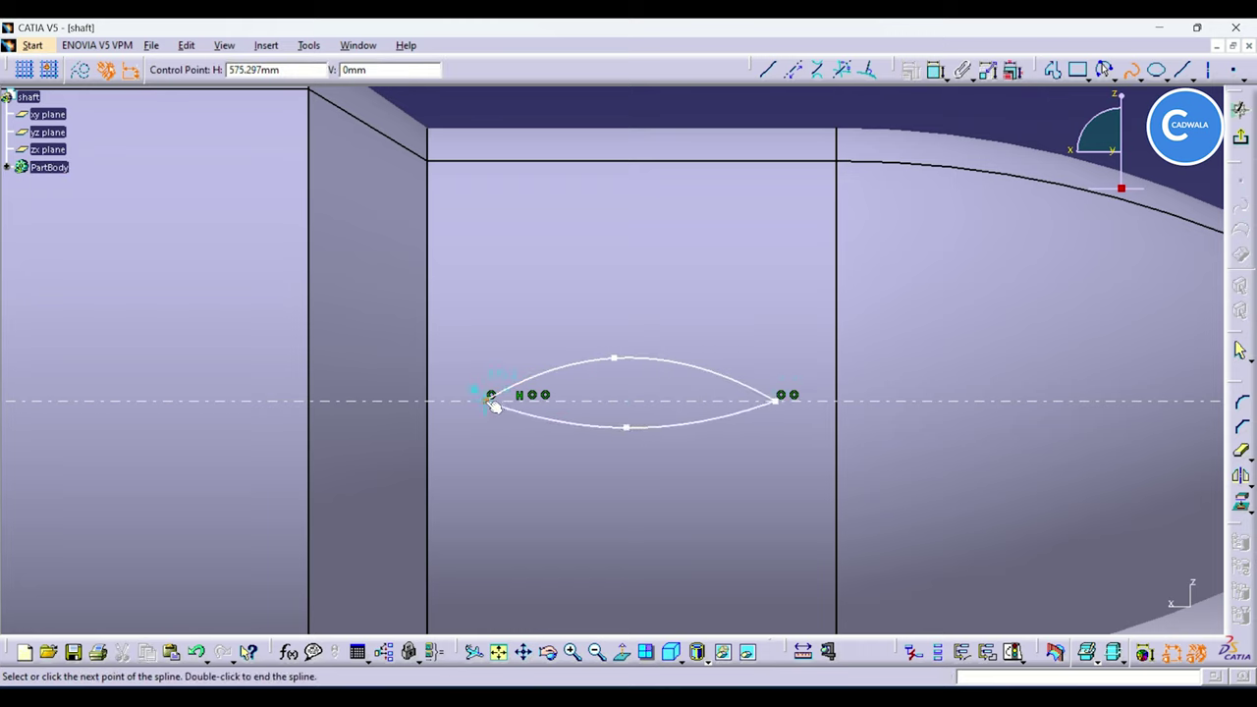
pyautogui.click(491, 399)
pyautogui.click(1131, 69)
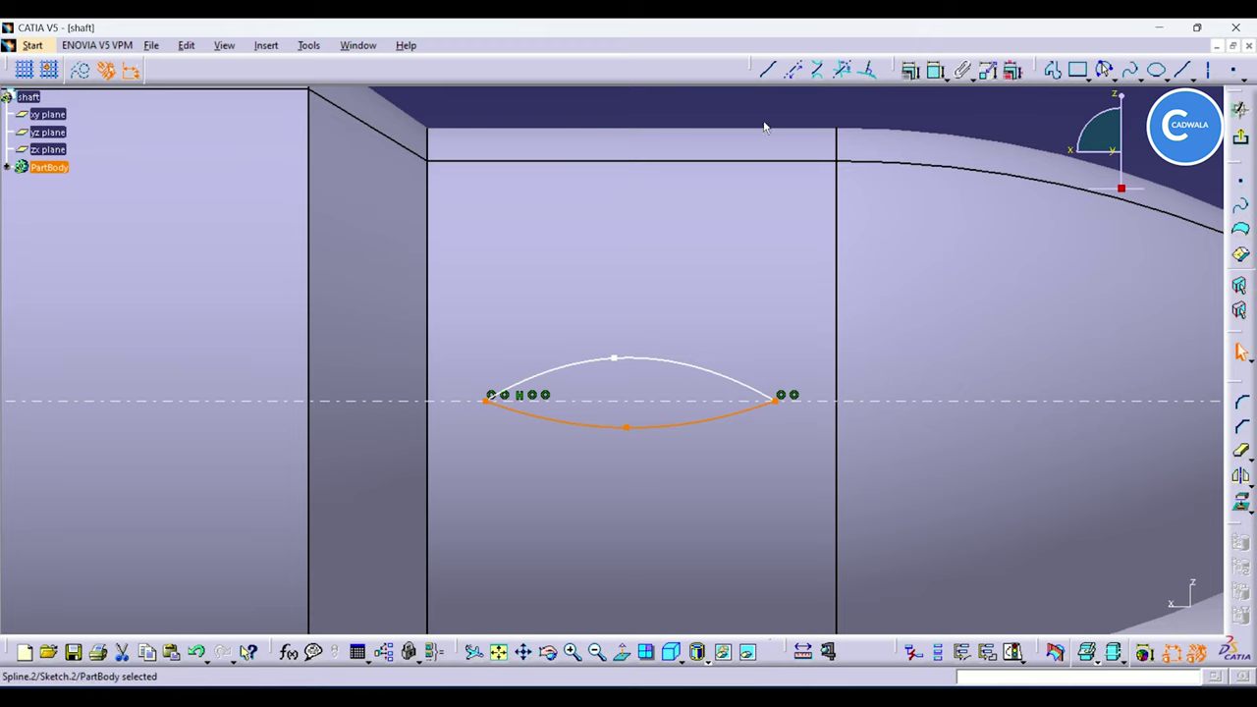
# Step: Slim and lengthen the closed leaf profile by moving its spline points, bringing the forward tip close to the nose's edge
pyautogui.moveTo(626, 428); pyautogui.dragTo(614, 424)
pyautogui.moveTo(613, 359); pyautogui.dragTo(606, 378)
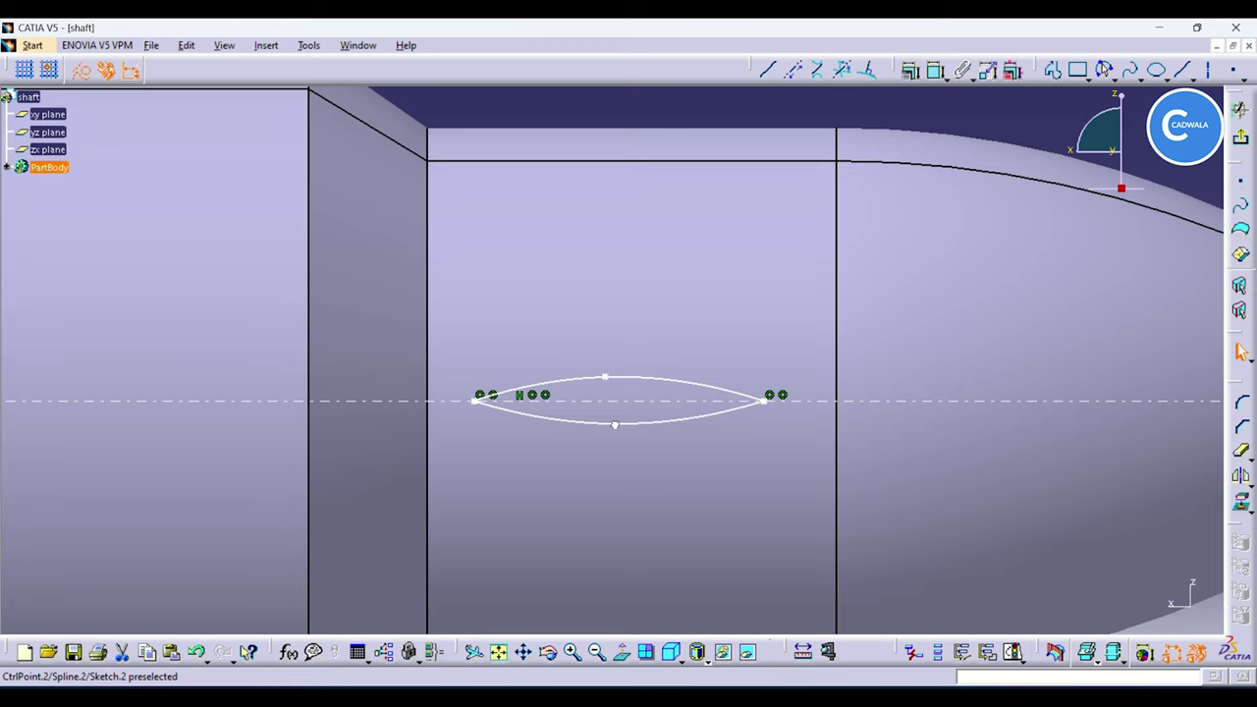
pyautogui.moveTo(615, 425); pyautogui.dragTo(608, 423)
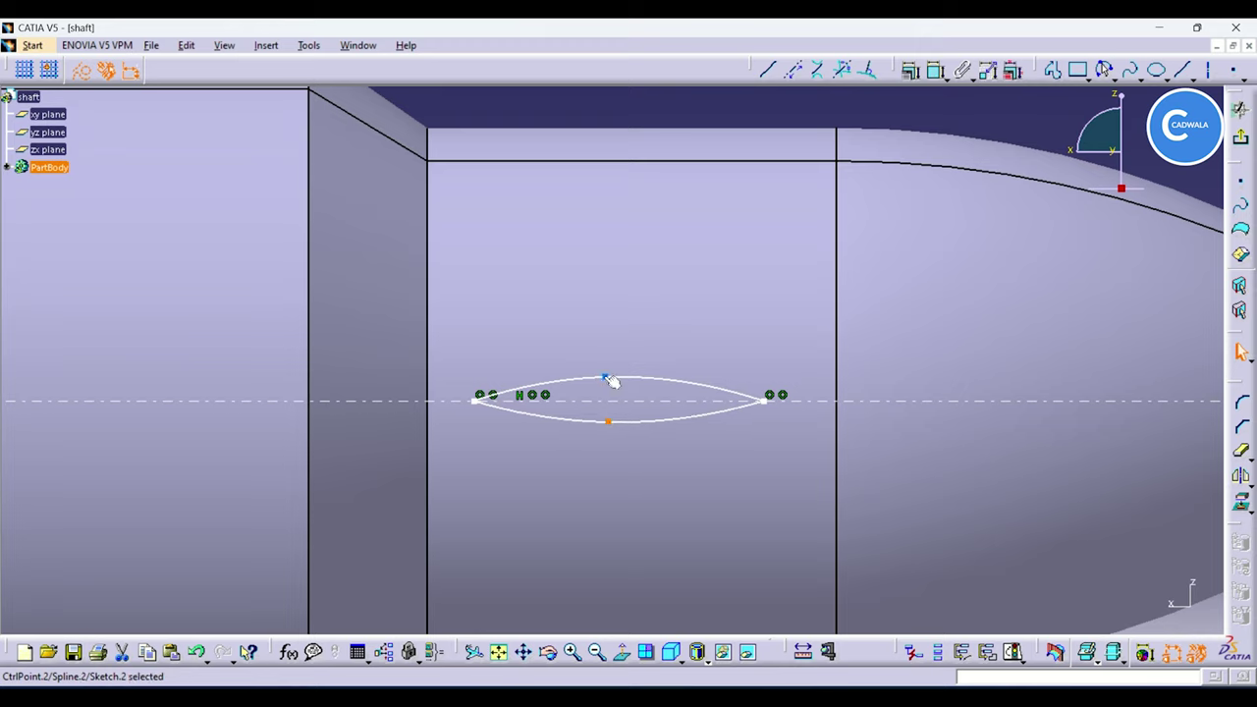
pyautogui.moveTo(612, 376); pyautogui.dragTo(611, 377)
pyautogui.moveTo(607, 421); pyautogui.dragTo(609, 417)
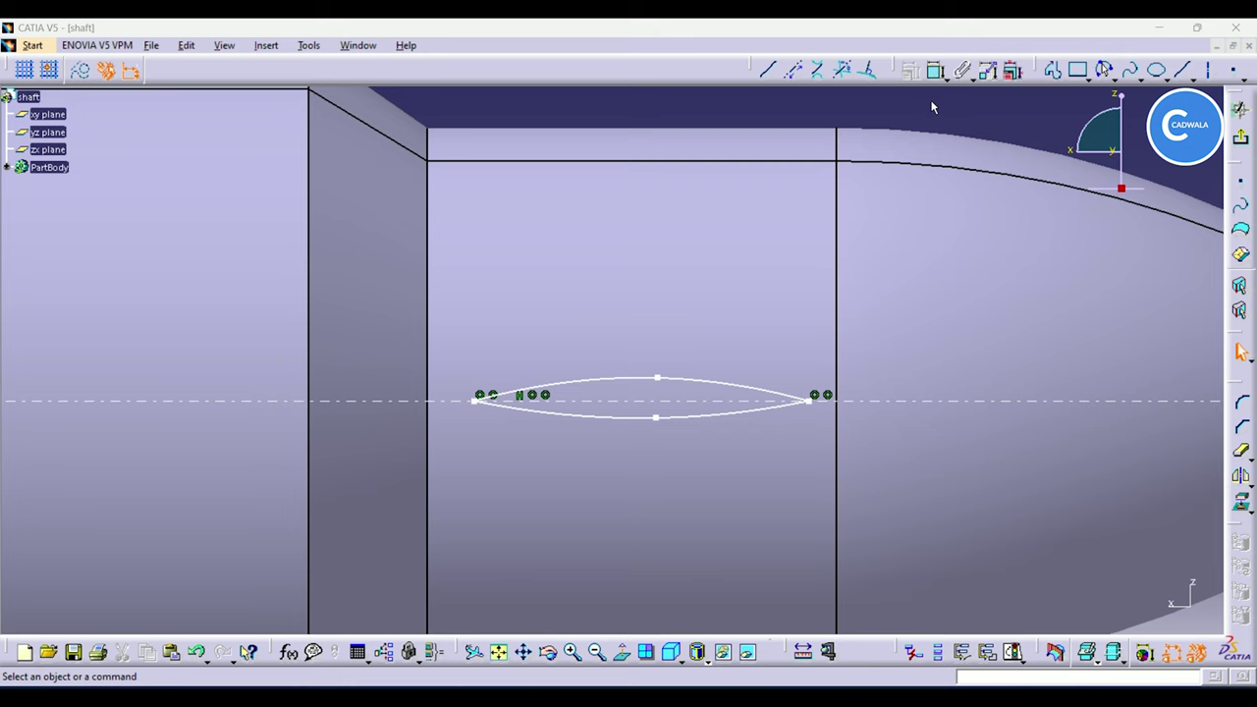
# Step: Dimension the leaf's rear endpoint 2 mm from the chamfered section's edge and move both middle spline points to the leaf's mid-length
pyautogui.click(936, 72)
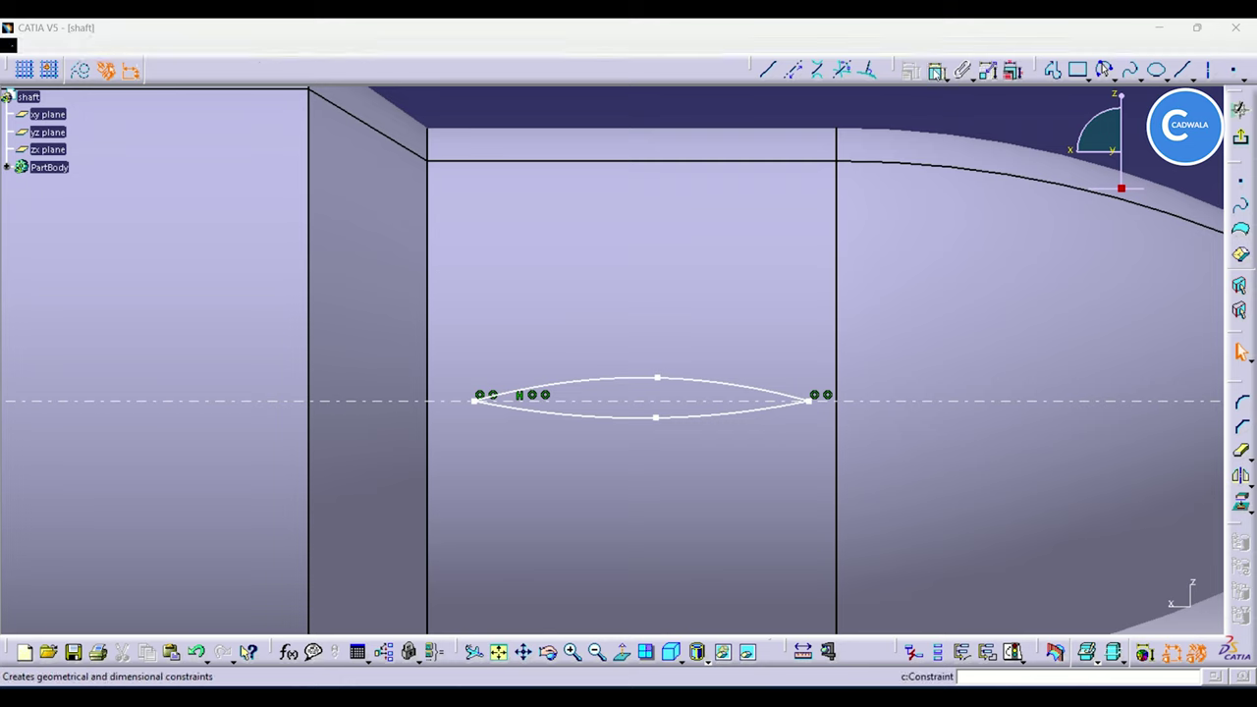
pyautogui.click(478, 400)
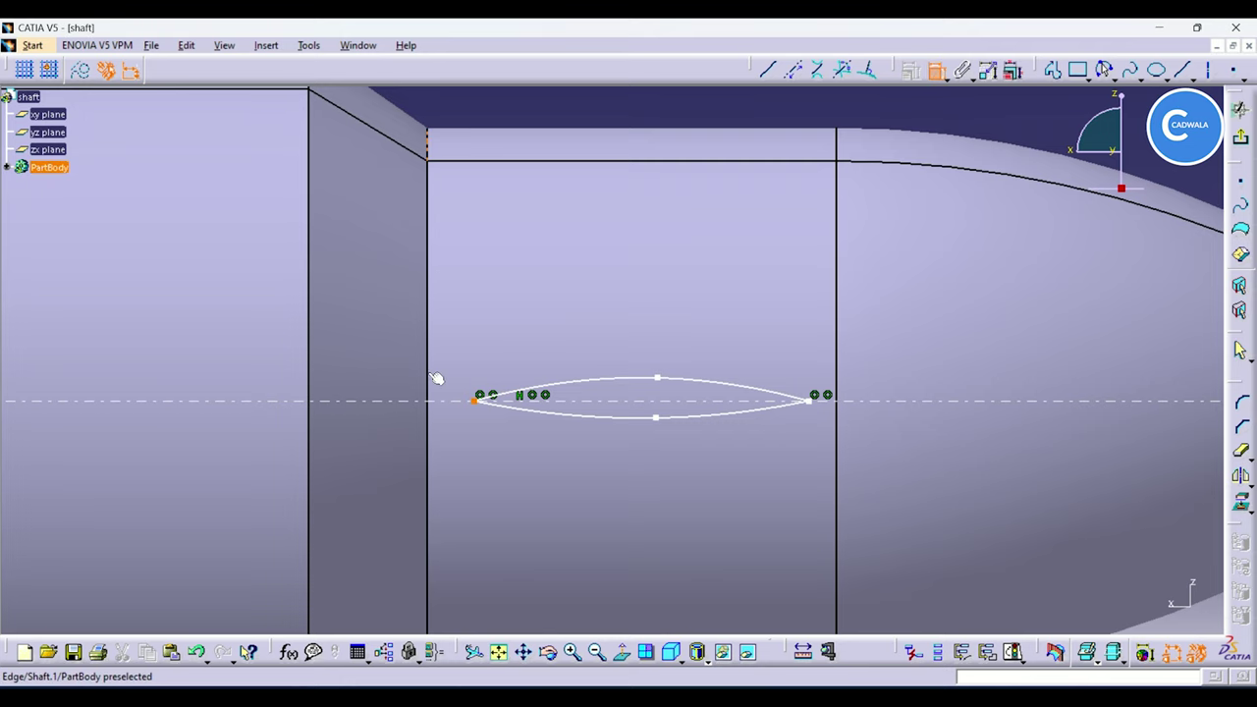
pyautogui.click(429, 393)
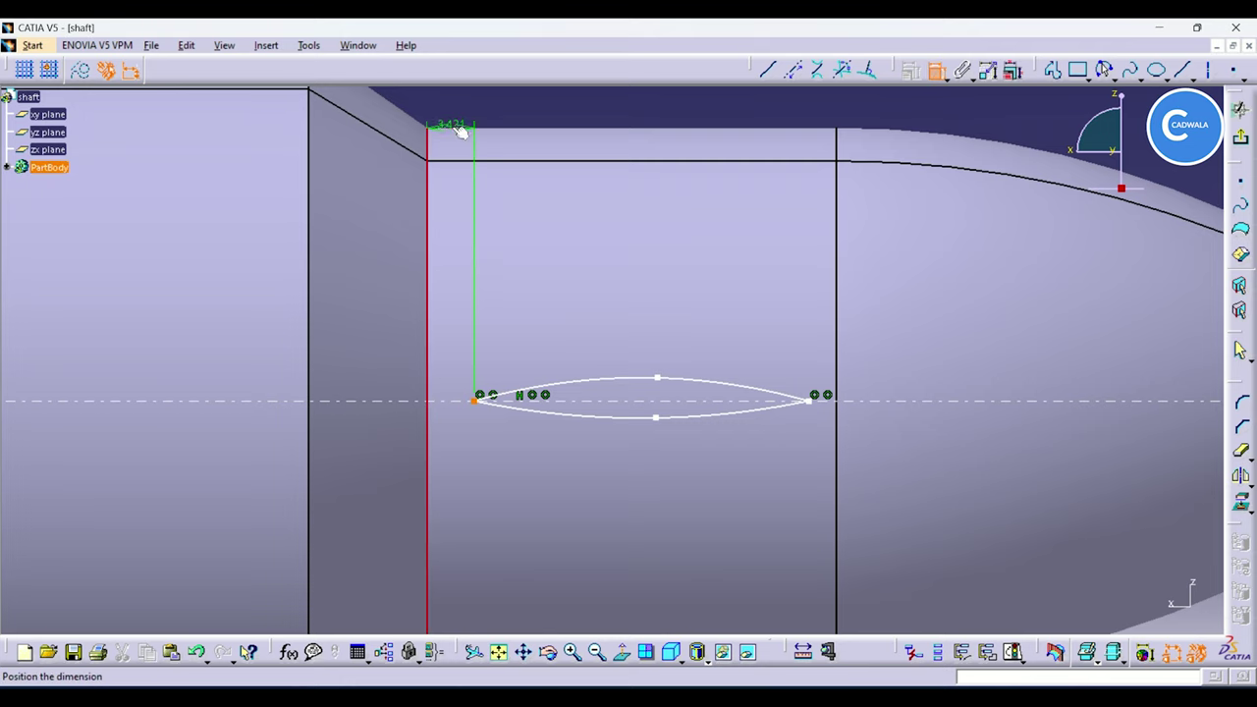
pyautogui.click(455, 122)
pyautogui.doubleClick(453, 116)
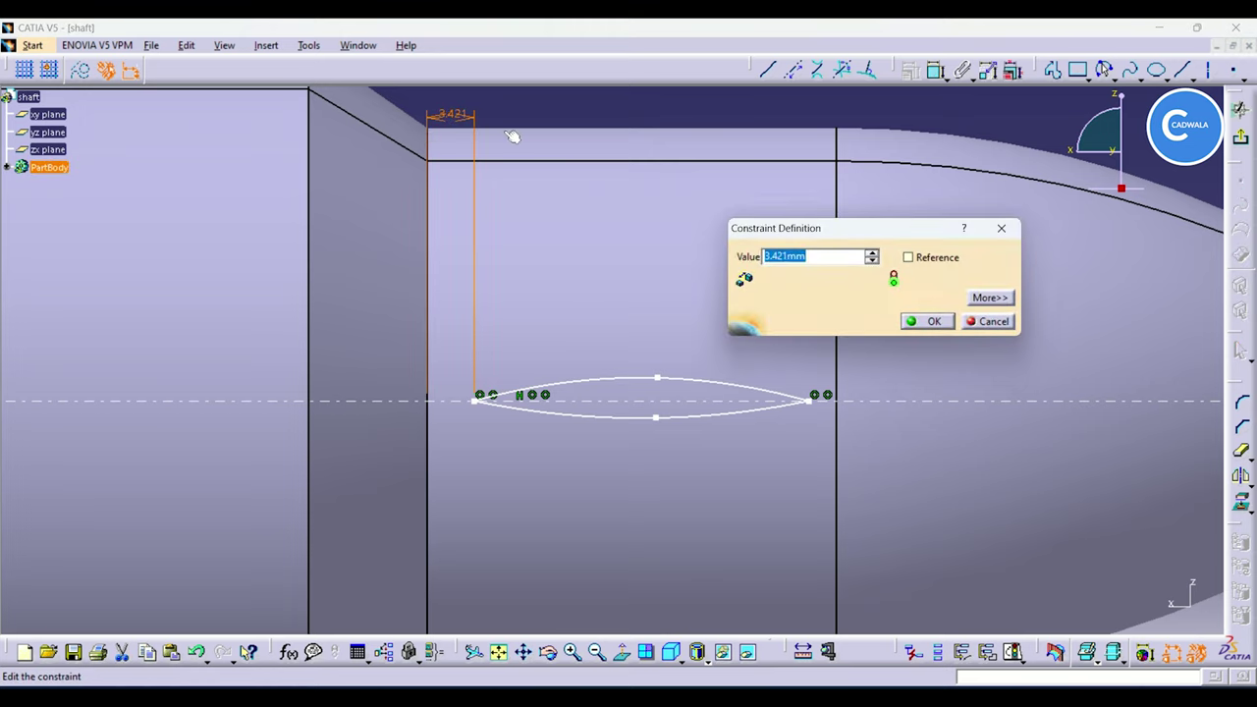
pyautogui.click(932, 321)
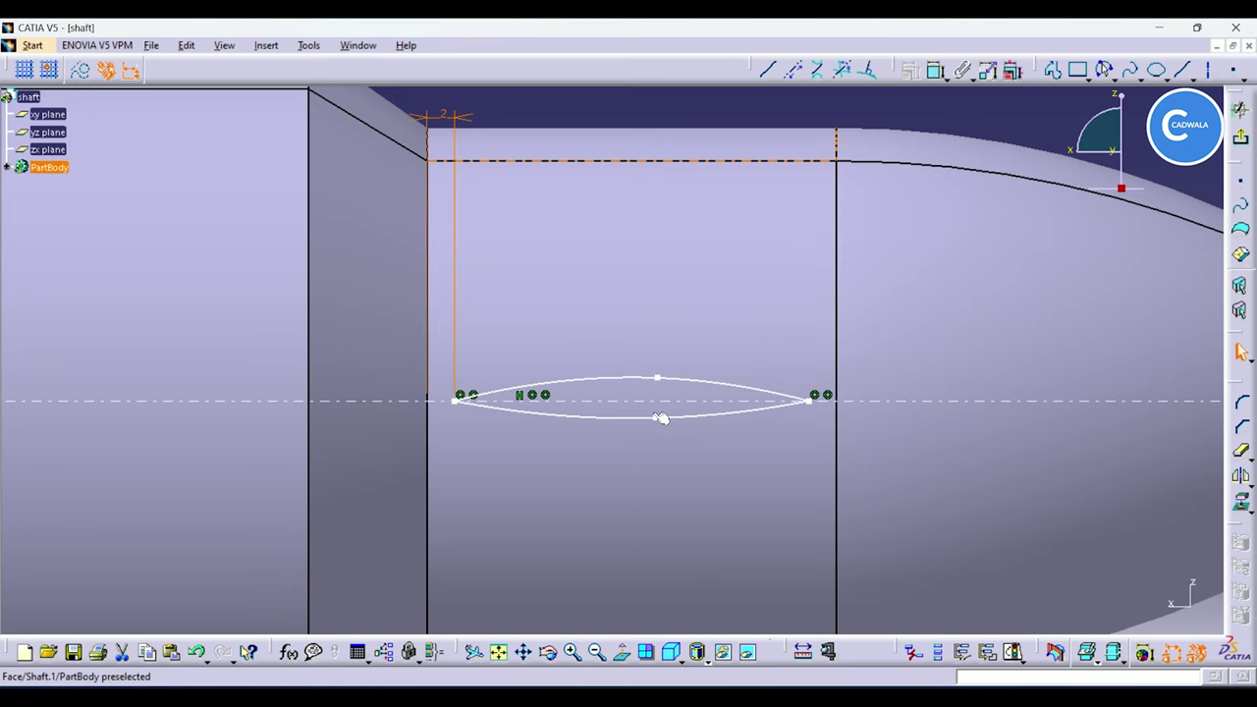
pyautogui.click(626, 419)
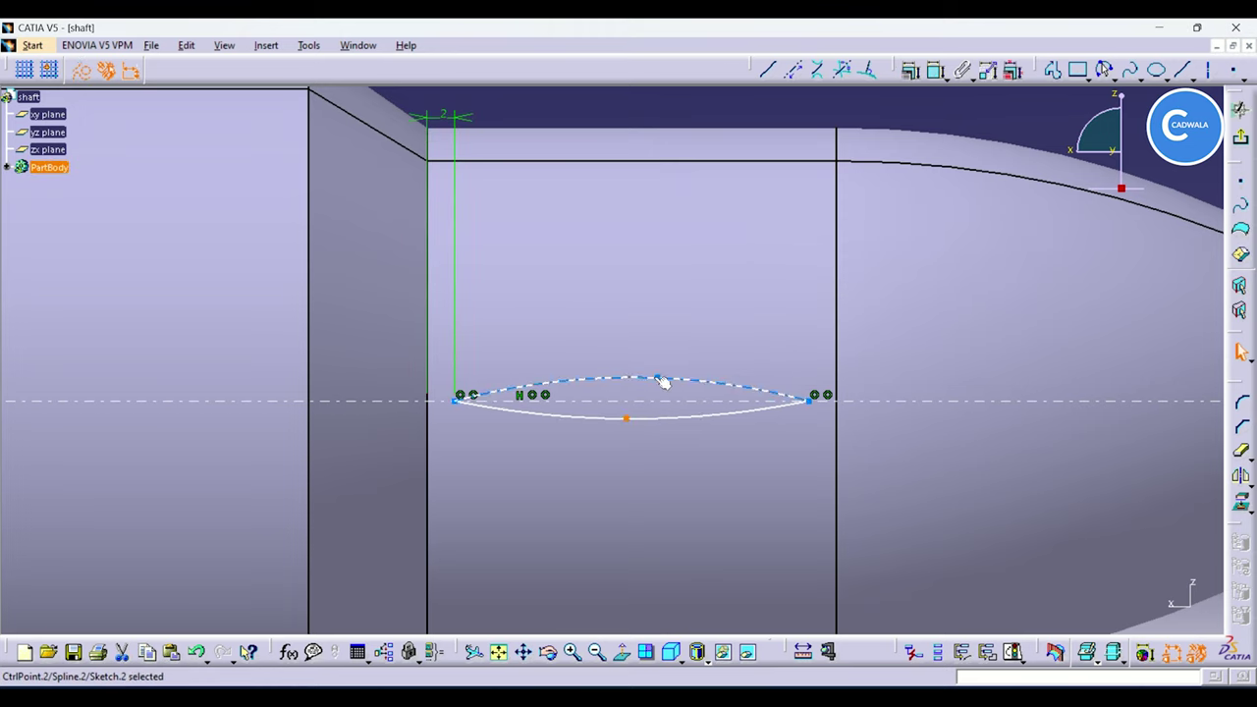
pyautogui.moveTo(662, 381); pyautogui.dragTo(627, 378)
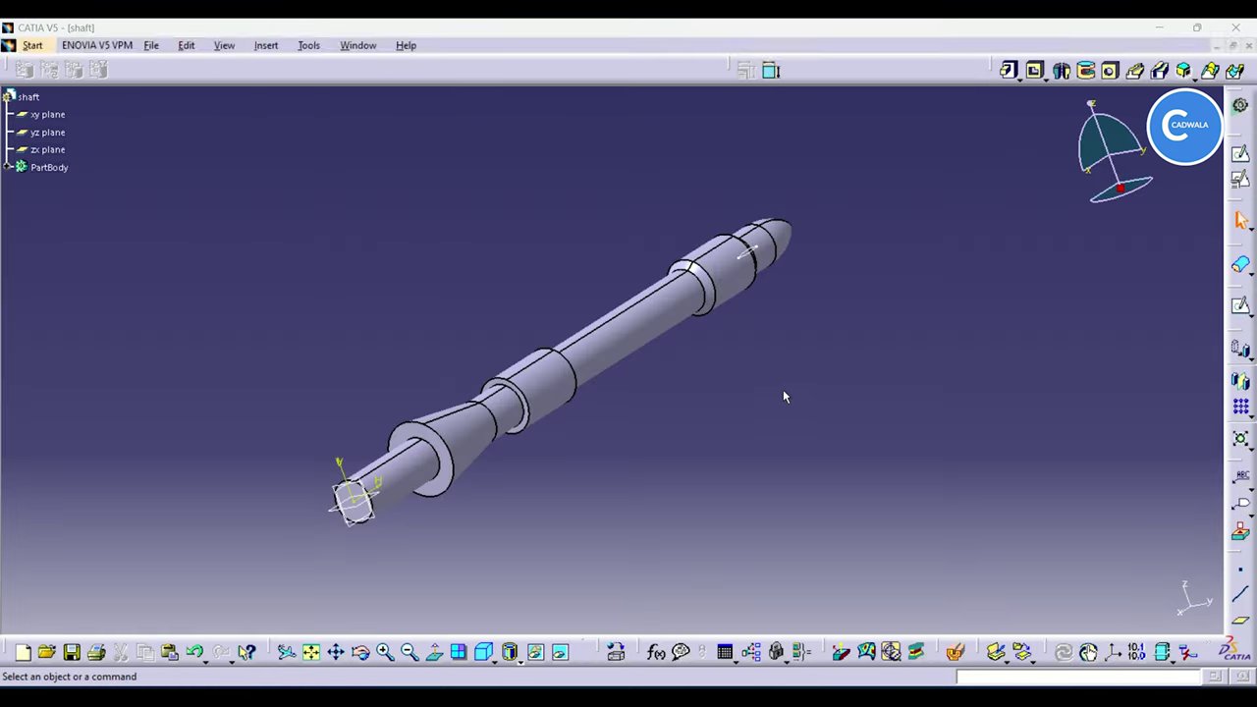
# Step: Try to create a reference plane offset 100 mm from the xy plane
pyautogui.moveTo(782, 393)
pyautogui.mouseDown(button='middle')
pyautogui.moveTo(815, 338)
pyautogui.moveTo(815, 388)
pyautogui.moveTo(821, 364)
pyautogui.mouseUp(button='middle')
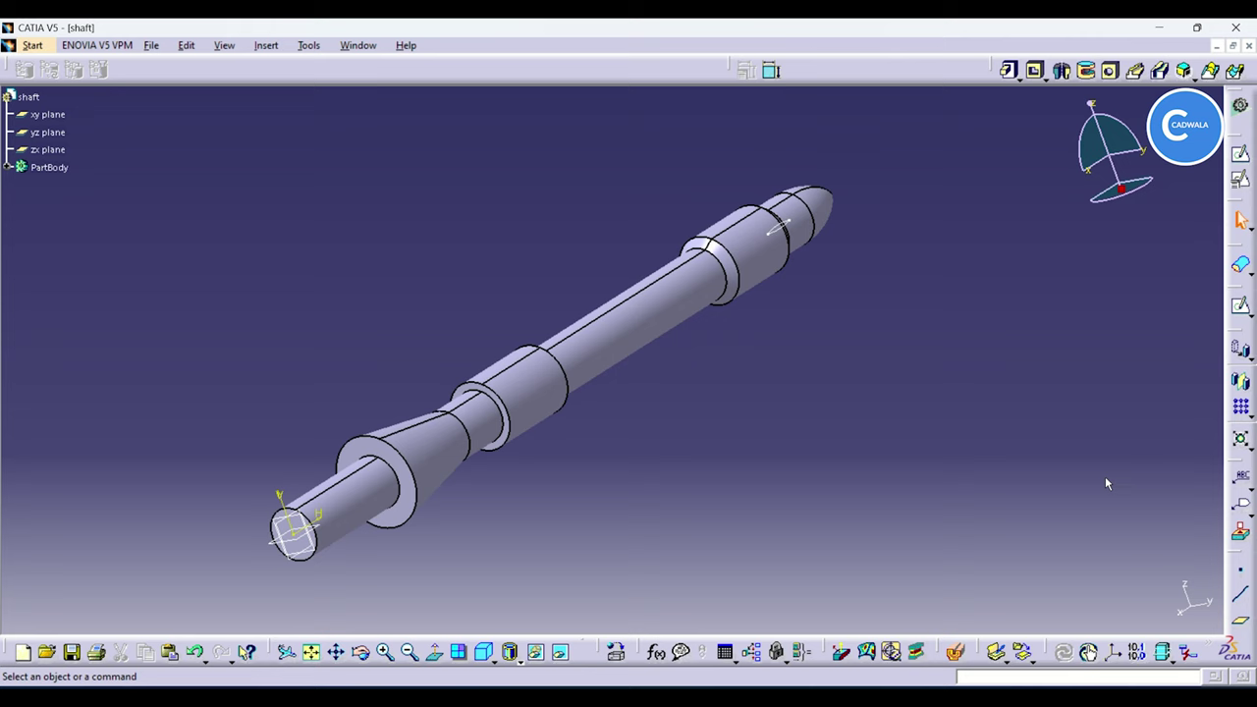
pyautogui.click(1240, 620)
pyautogui.click(47, 114)
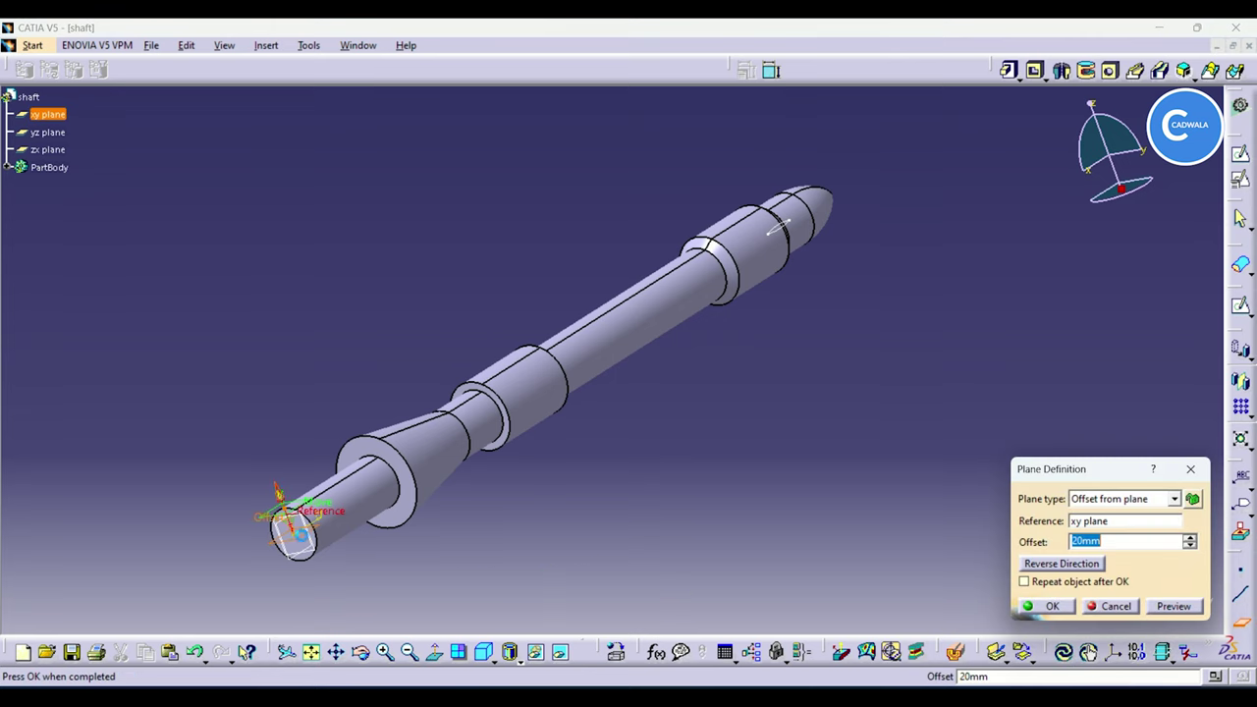
pyautogui.click(1110, 544)
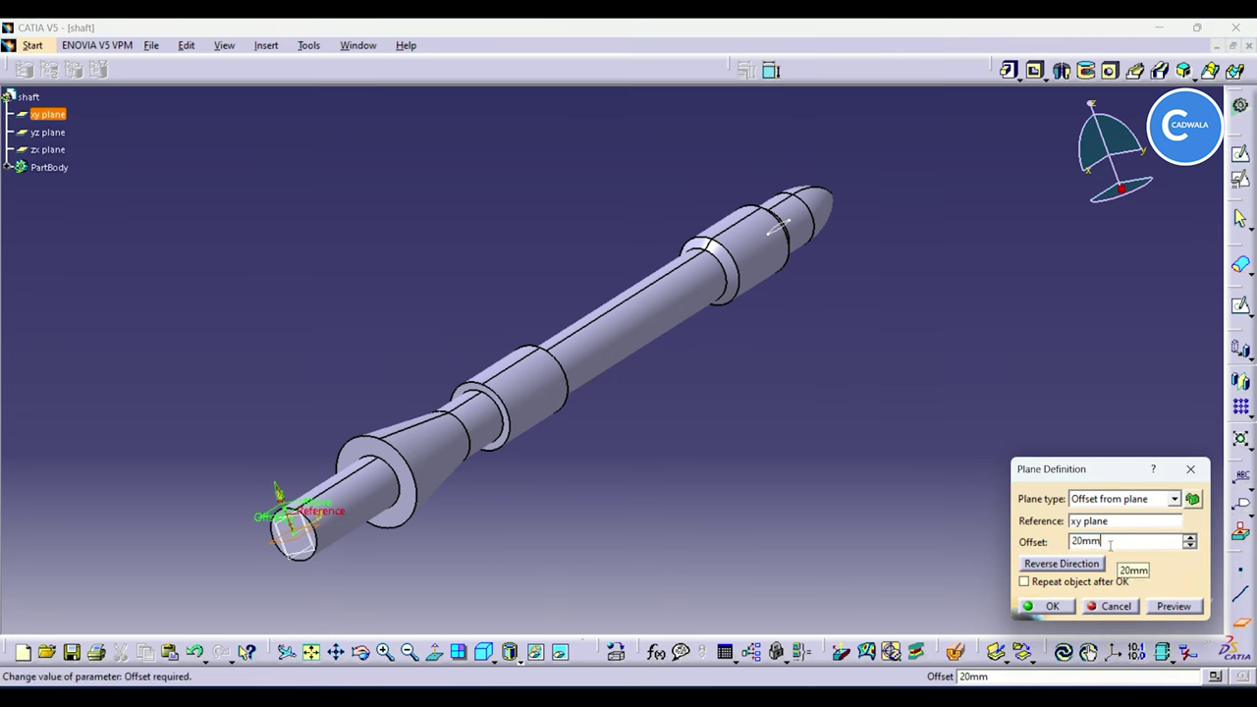
pyautogui.write('100')
pyautogui.click(1173, 605)
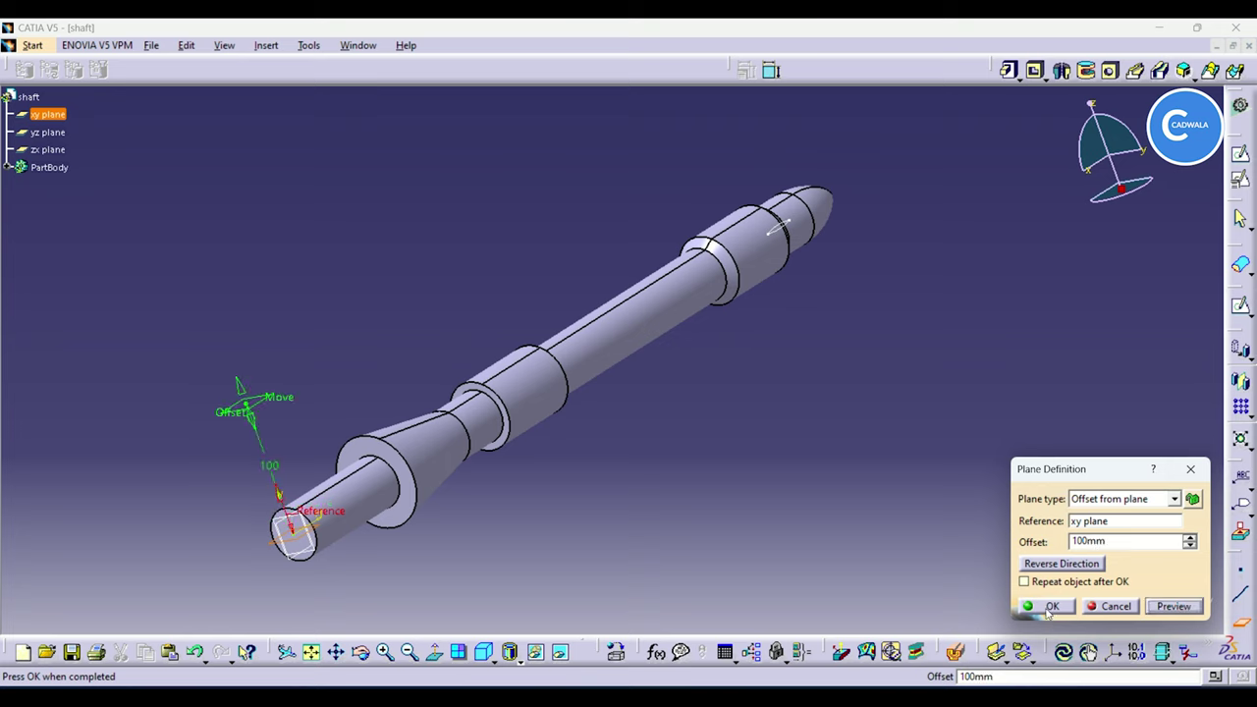
pyautogui.click(1046, 606)
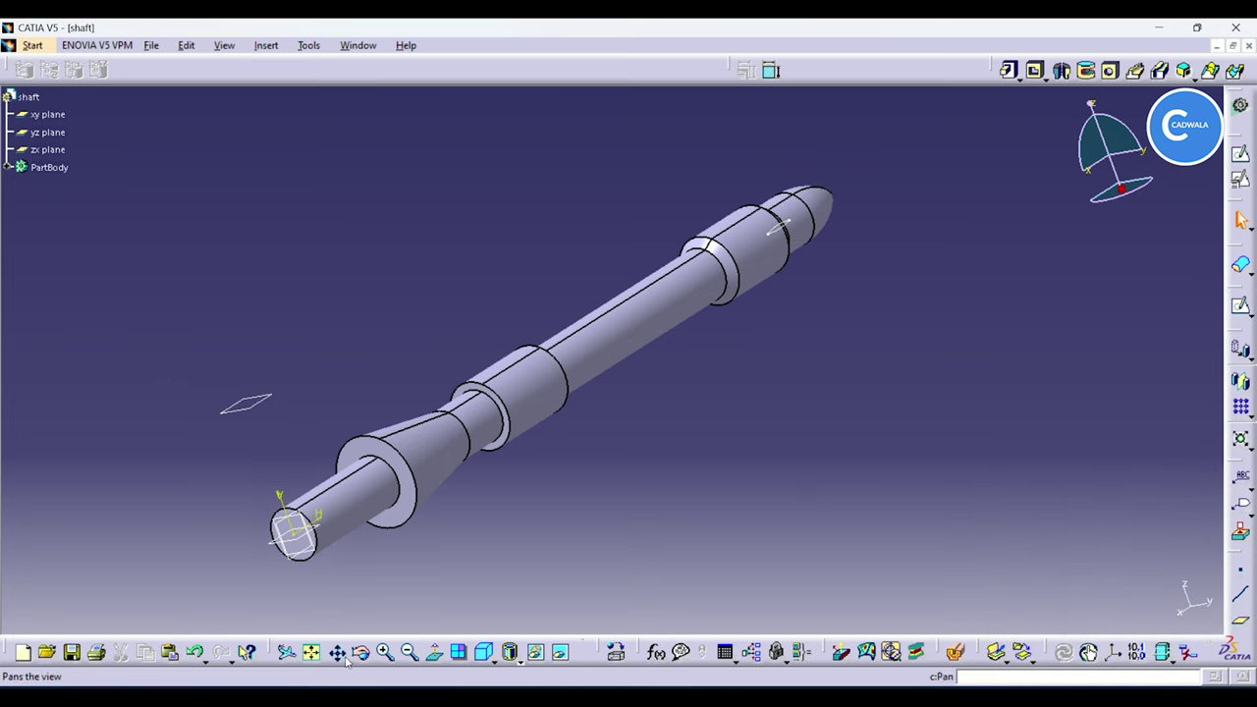
# Step: Try to sketch on the plane offset from the xy plane, with the normal view flipped to the opposite side
pyautogui.moveTo(369, 400); pyautogui.dragTo(8, 618)
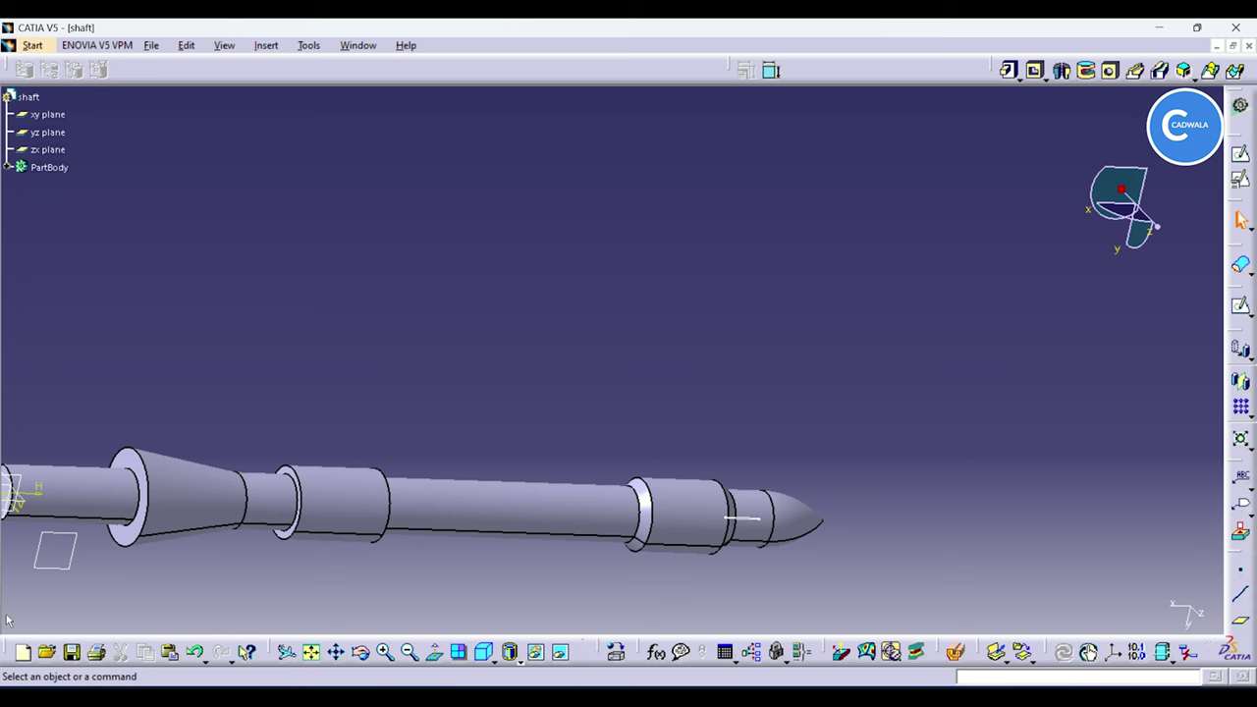
pyautogui.click(59, 531)
pyautogui.click(1134, 70)
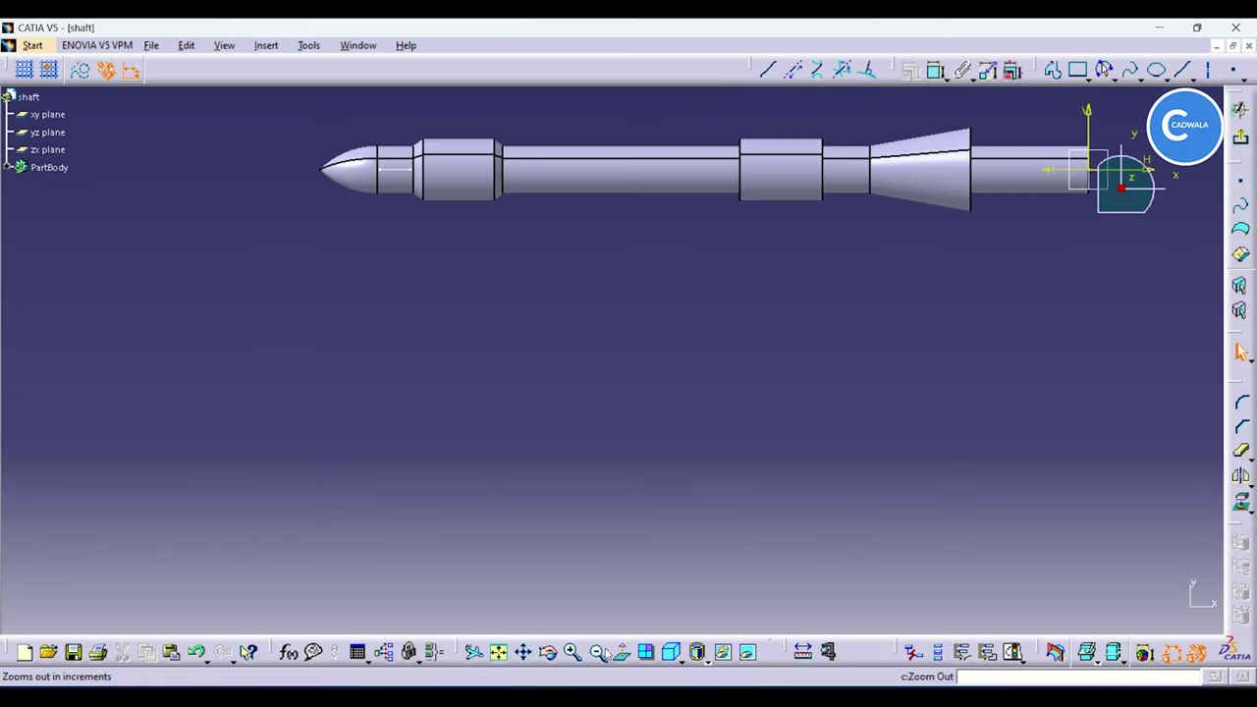
pyautogui.click(624, 652)
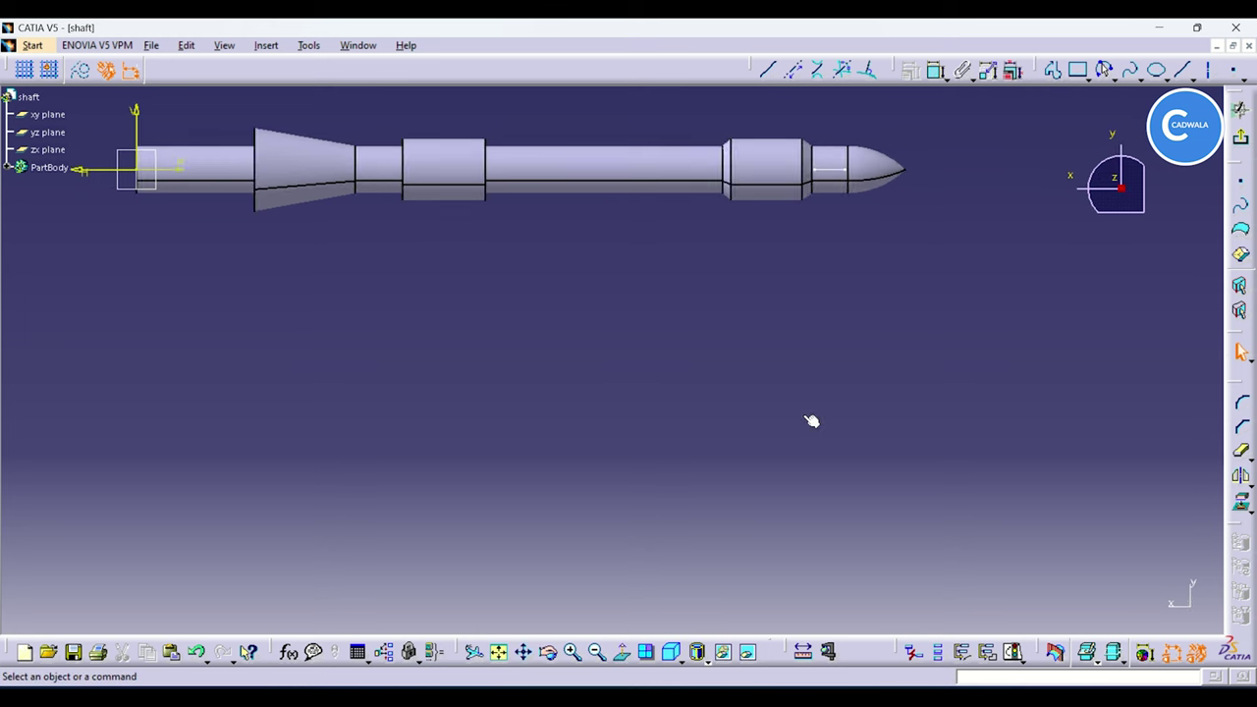
pyautogui.moveTo(809, 419)
pyautogui.mouseDown(button='middle')
pyautogui.moveTo(811, 447)
pyautogui.moveTo(813, 411)
pyautogui.mouseUp(button='middle')
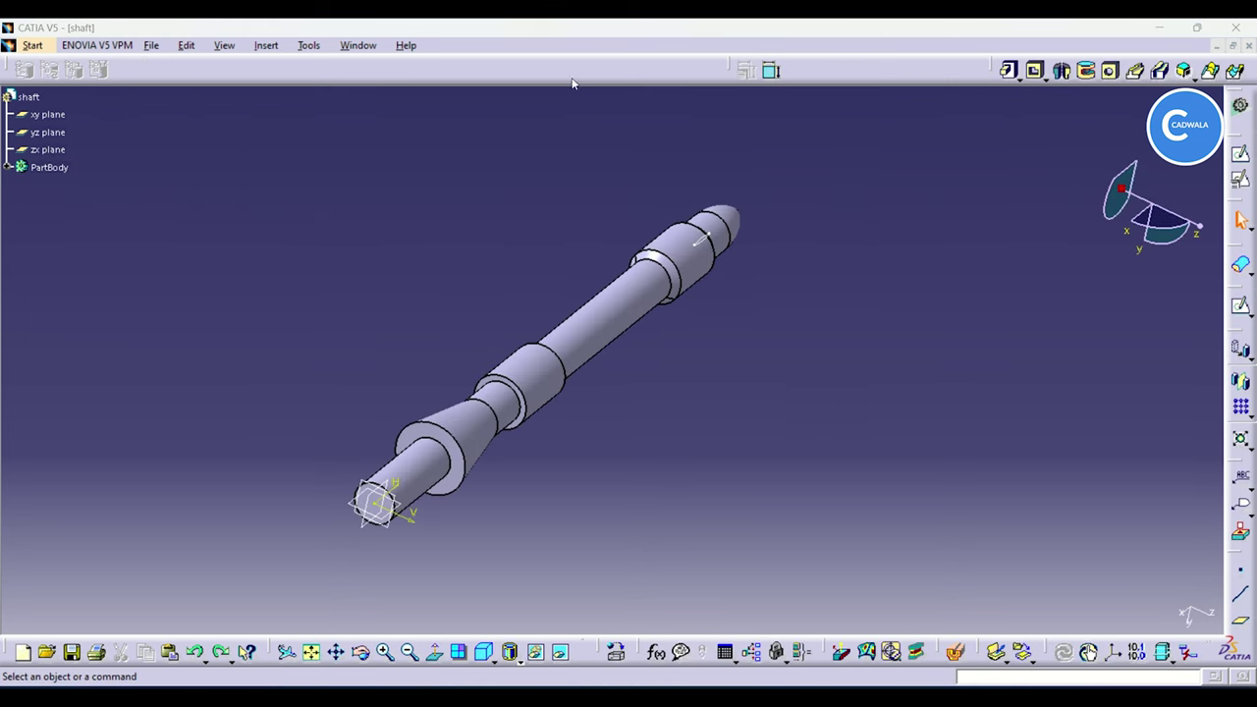
# Step: Create a reference plane offset 100 mm from the zx plane, with the offset direction reversed
pyautogui.click(1243, 623)
pyautogui.click(391, 524)
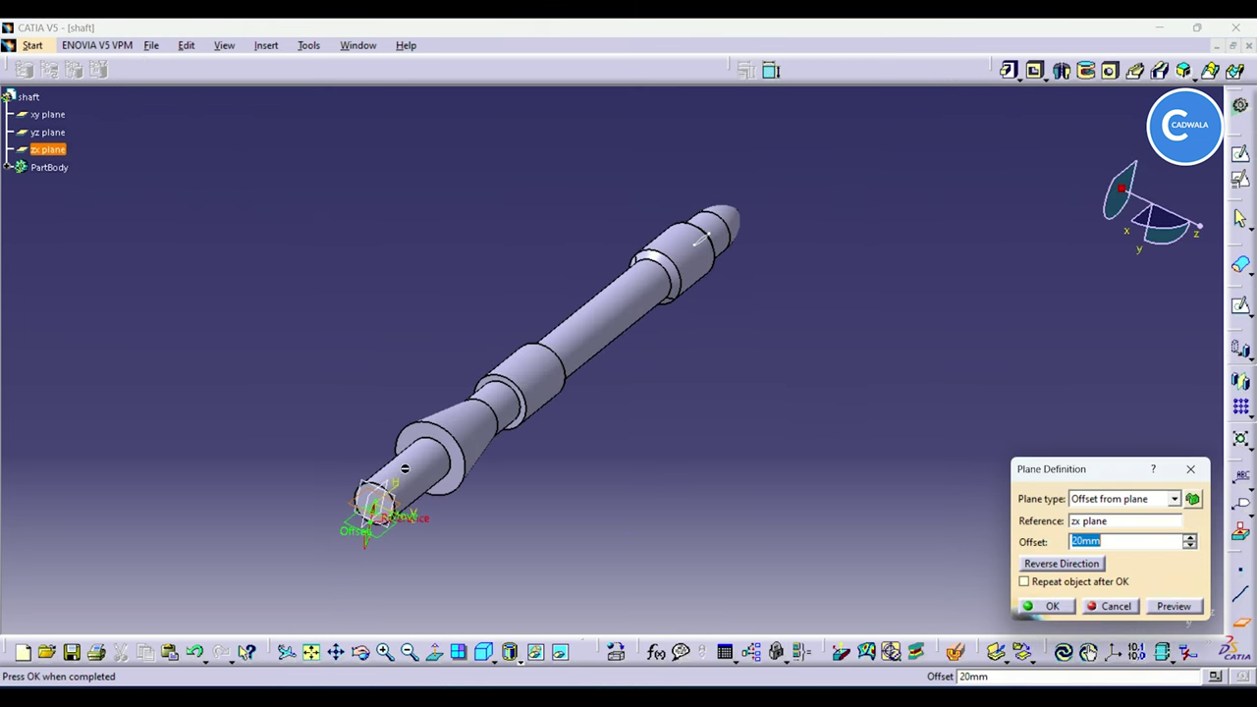
pyautogui.click(386, 523)
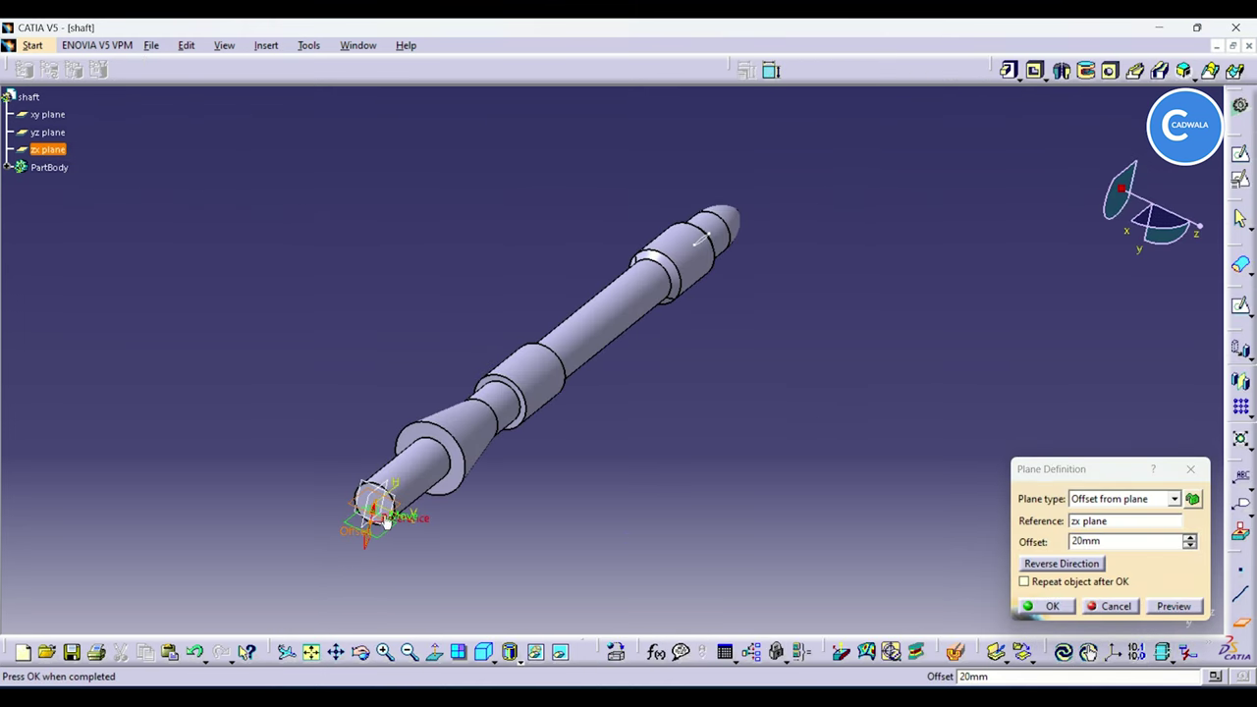
pyautogui.doubleClick(1098, 540)
pyautogui.write('100')
pyautogui.click(812, 520)
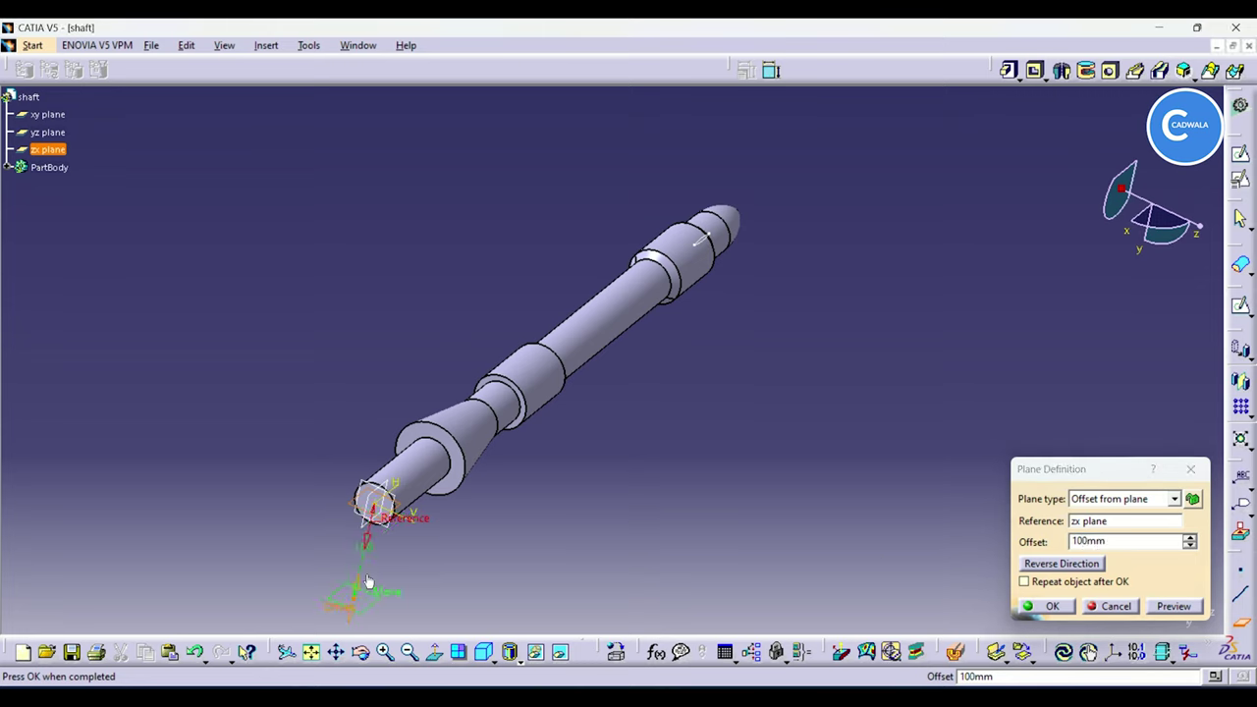
pyautogui.click(1150, 610)
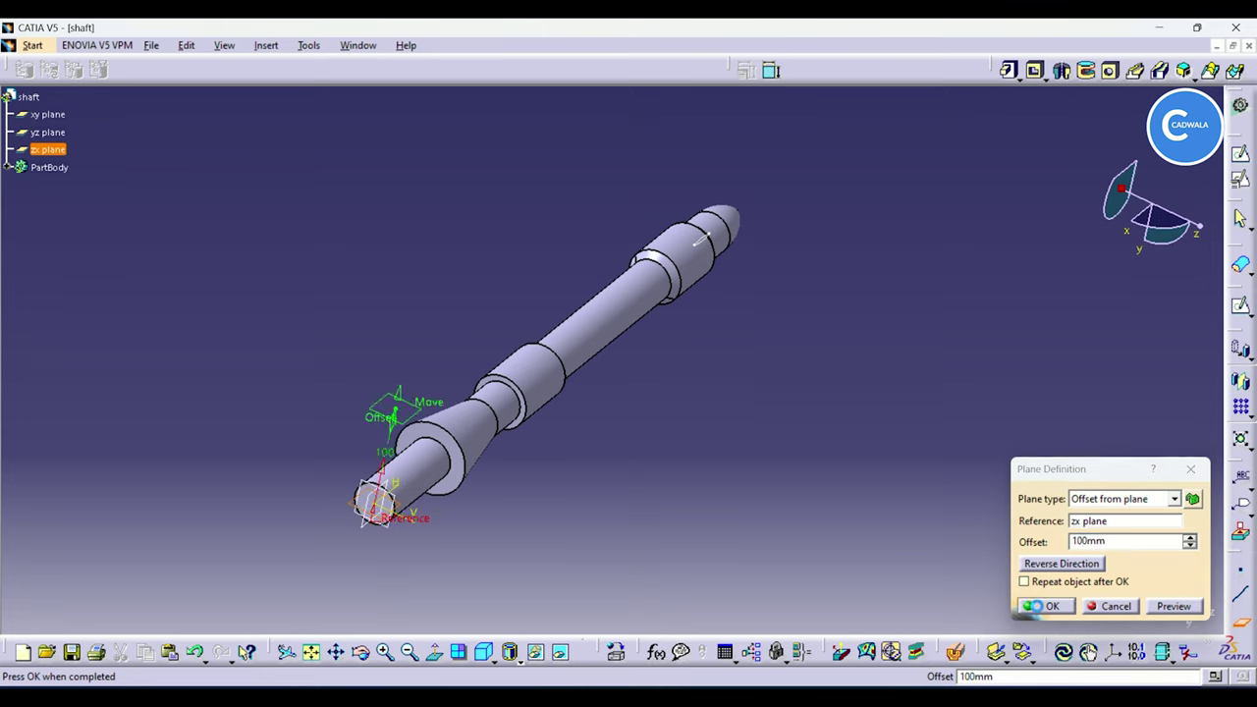
pyautogui.click(1044, 606)
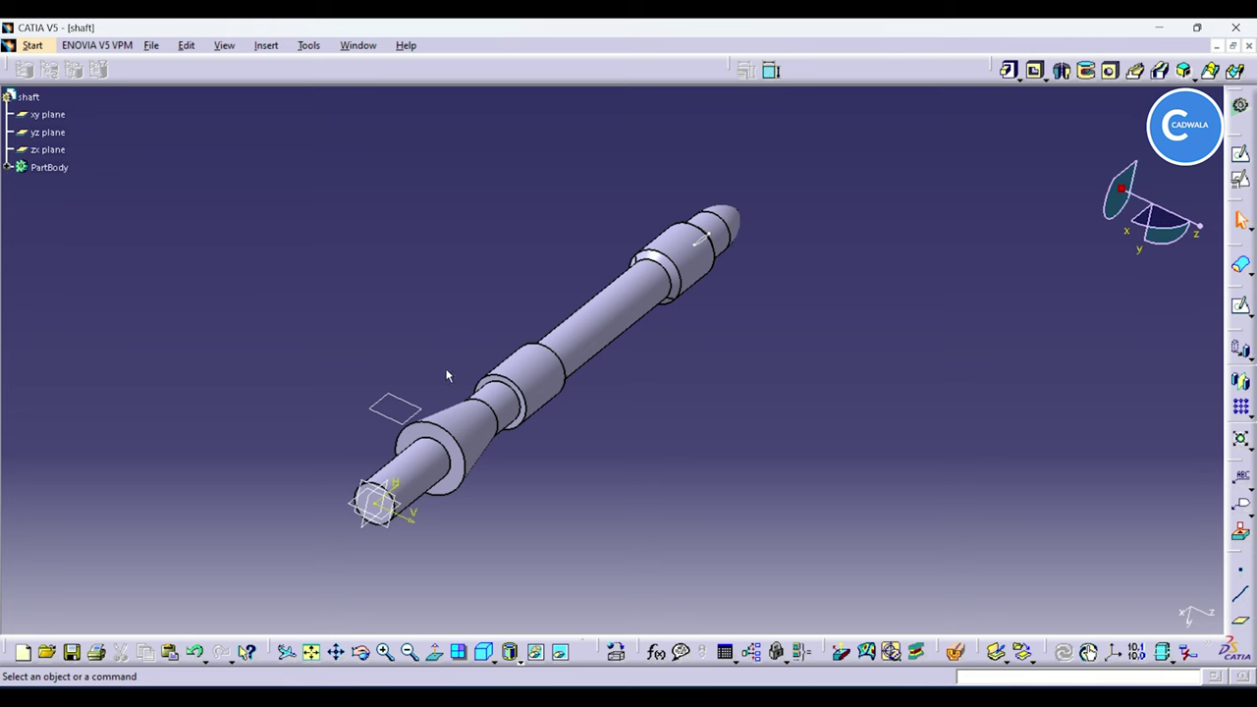
# Step: Start a sketch on the new plane offset from the zx plane, framing the shaft's pointed end and leaf profile
pyautogui.click(407, 400)
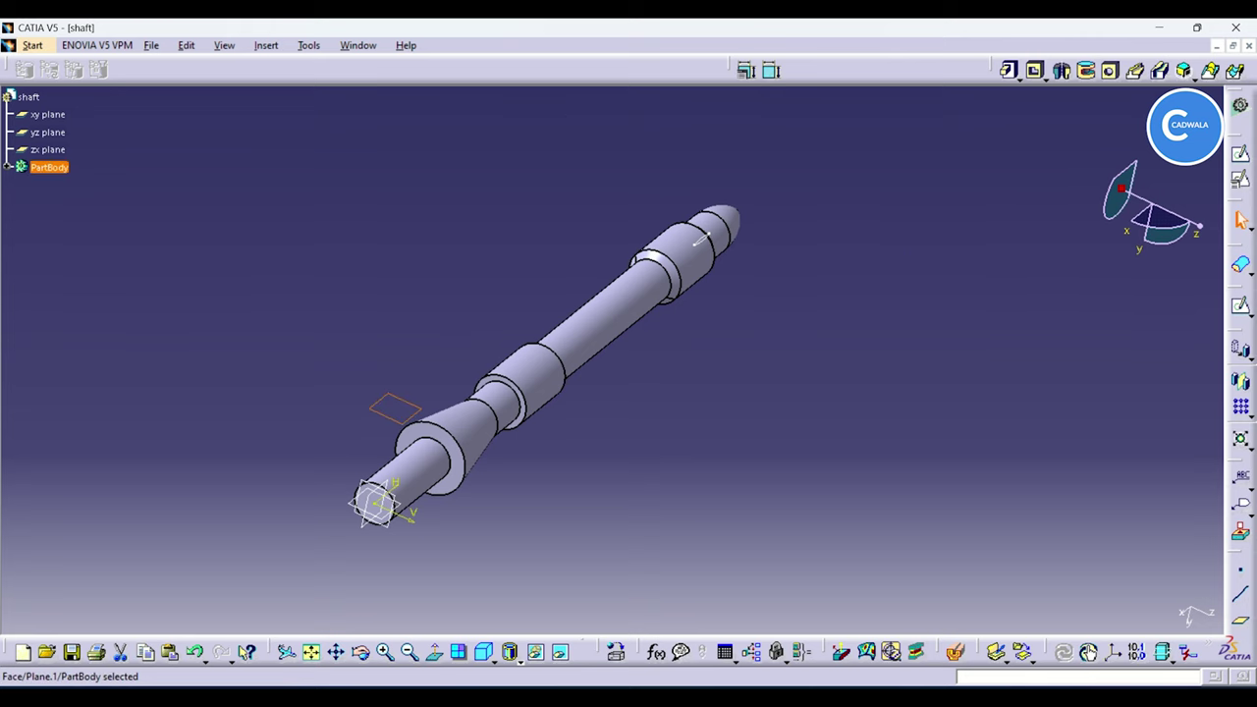
pyautogui.click(1240, 154)
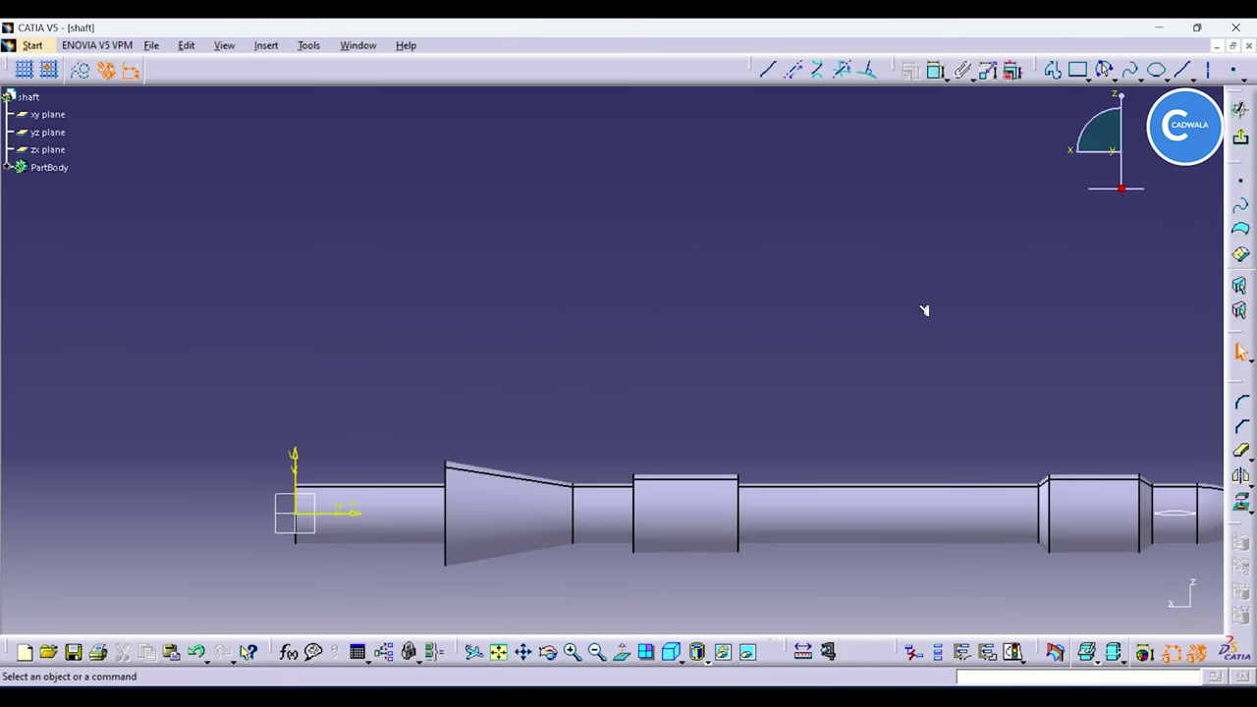
pyautogui.keyDown('ctrl'); pyautogui.moveTo(923, 310); pyautogui.dragTo(912, 323, button='middle'); pyautogui.keyUp('ctrl')
pyautogui.middleClick(897, 472)
pyautogui.keyDown('ctrl'); pyautogui.moveTo(1049, 413); pyautogui.dragTo(1063, 286, button='middle'); pyautogui.keyUp('ctrl')
pyautogui.middleClick(1081, 425)
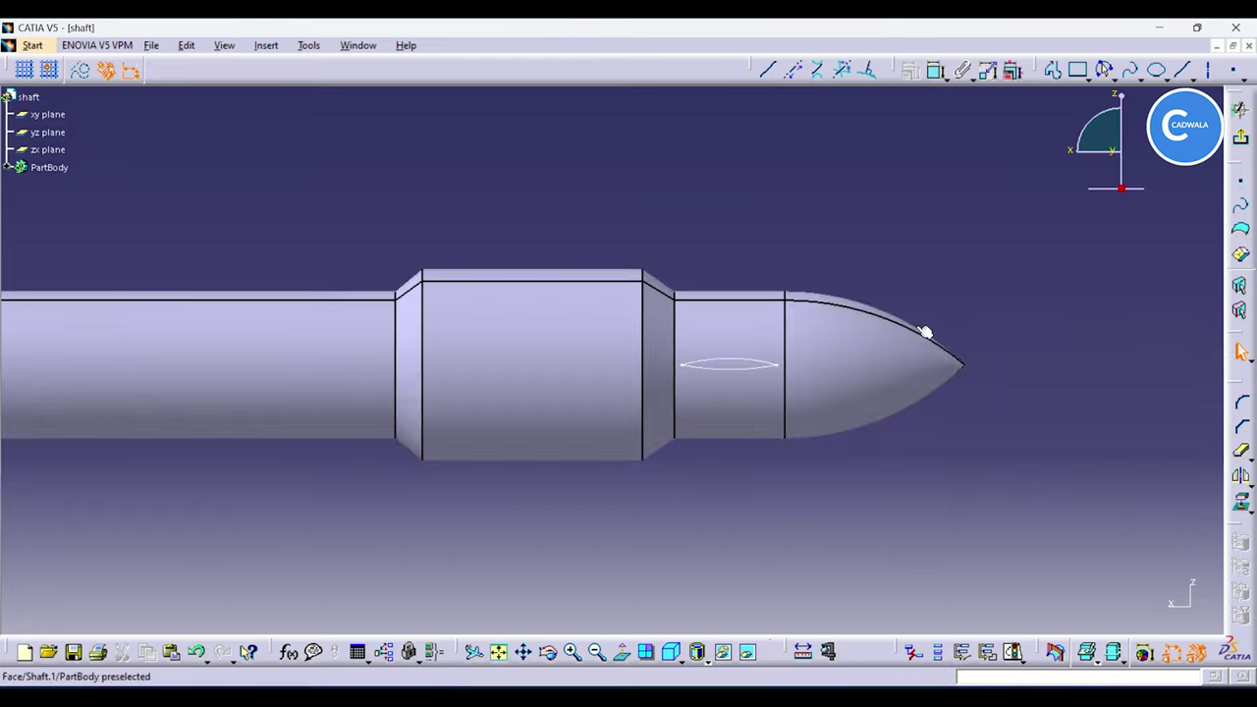
pyautogui.scroll(3, 924, 332)
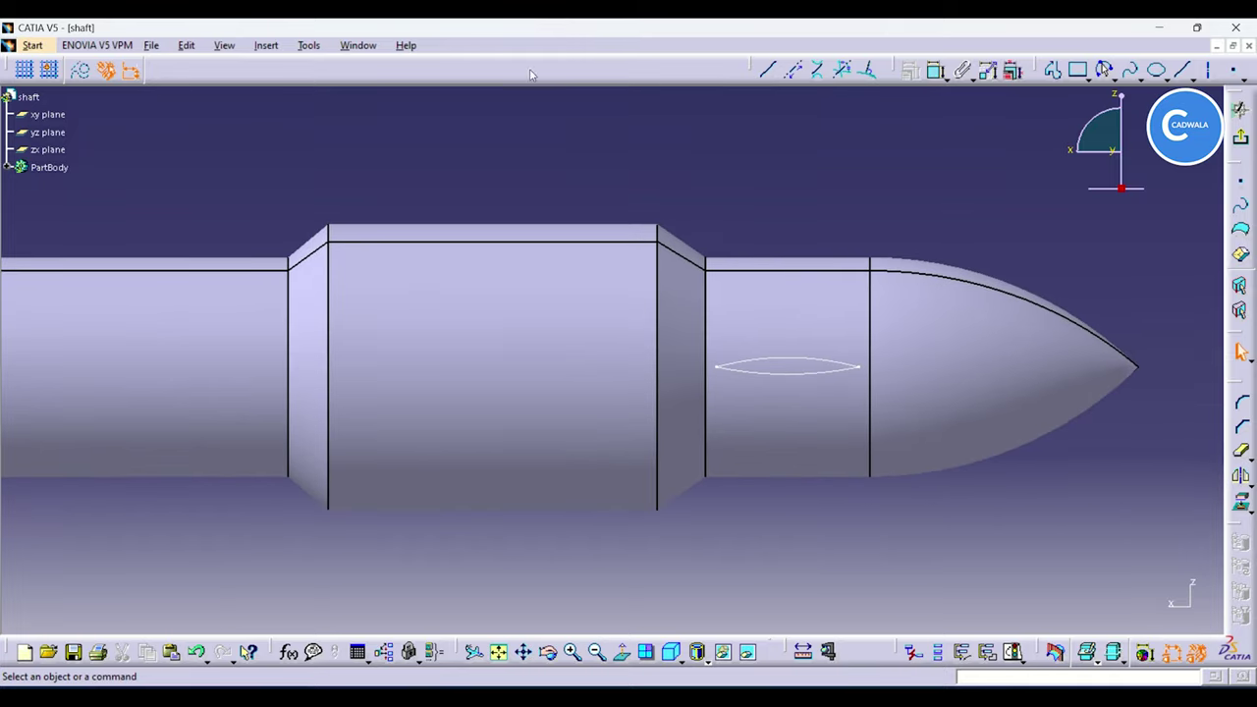
# Step: Draw a three-point spline arching diagonally up across the leaf toward the nose, ending at about H 595 mm, V 7.5 mm
pyautogui.click(1130, 70)
pyautogui.click(728, 390)
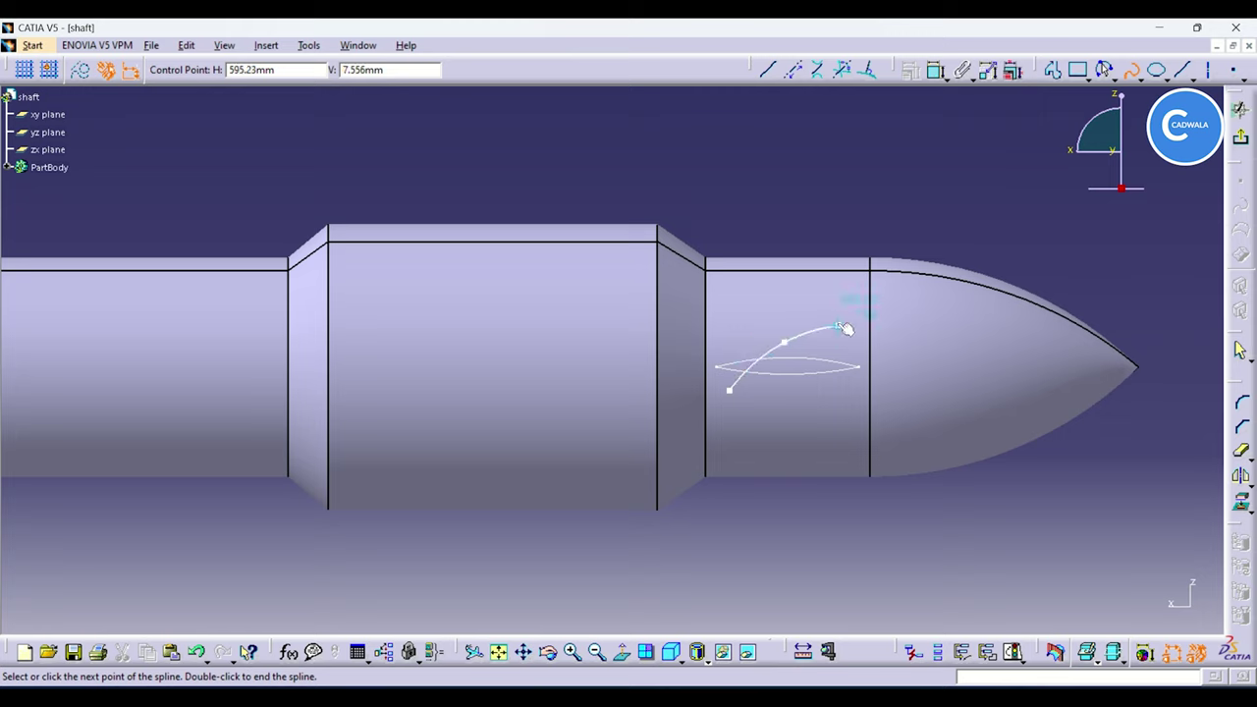
pyautogui.click(835, 327)
# Step: Close the diagonal profile with a second three-point spline below the first, sharing both endpoints, and adjust the points into a slim crescent
pyautogui.doubleClick(1131, 71)
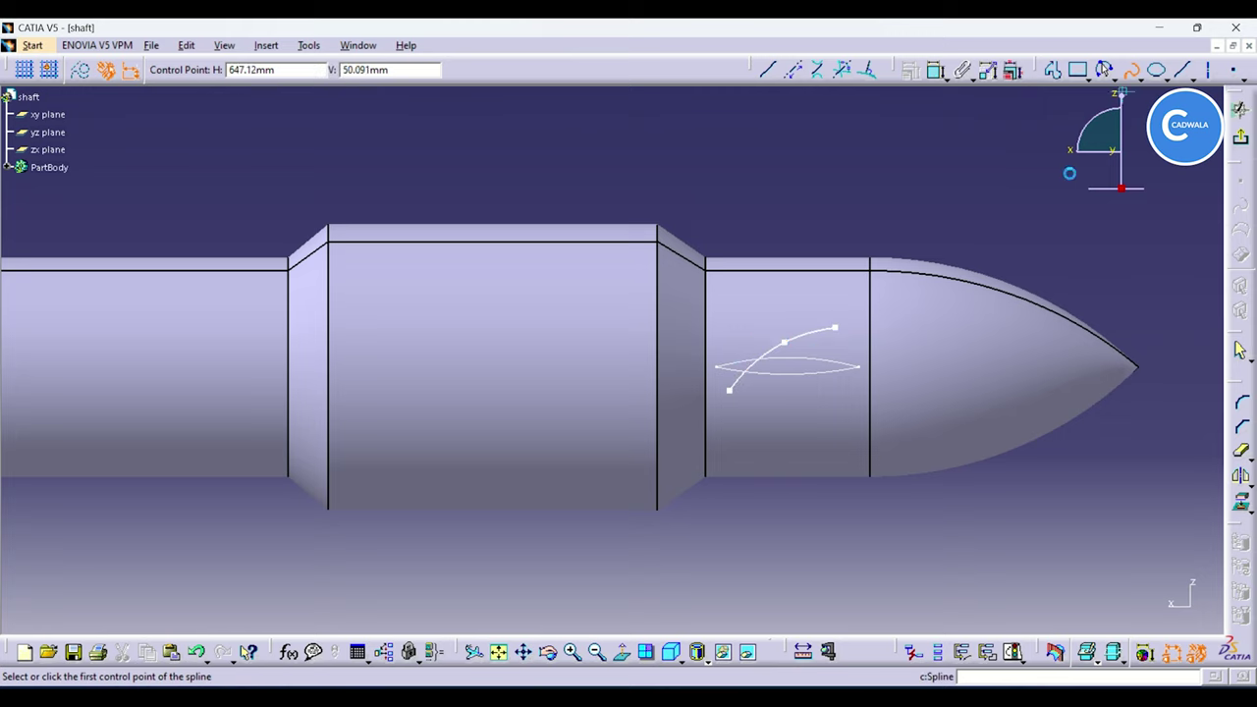
pyautogui.click(832, 334)
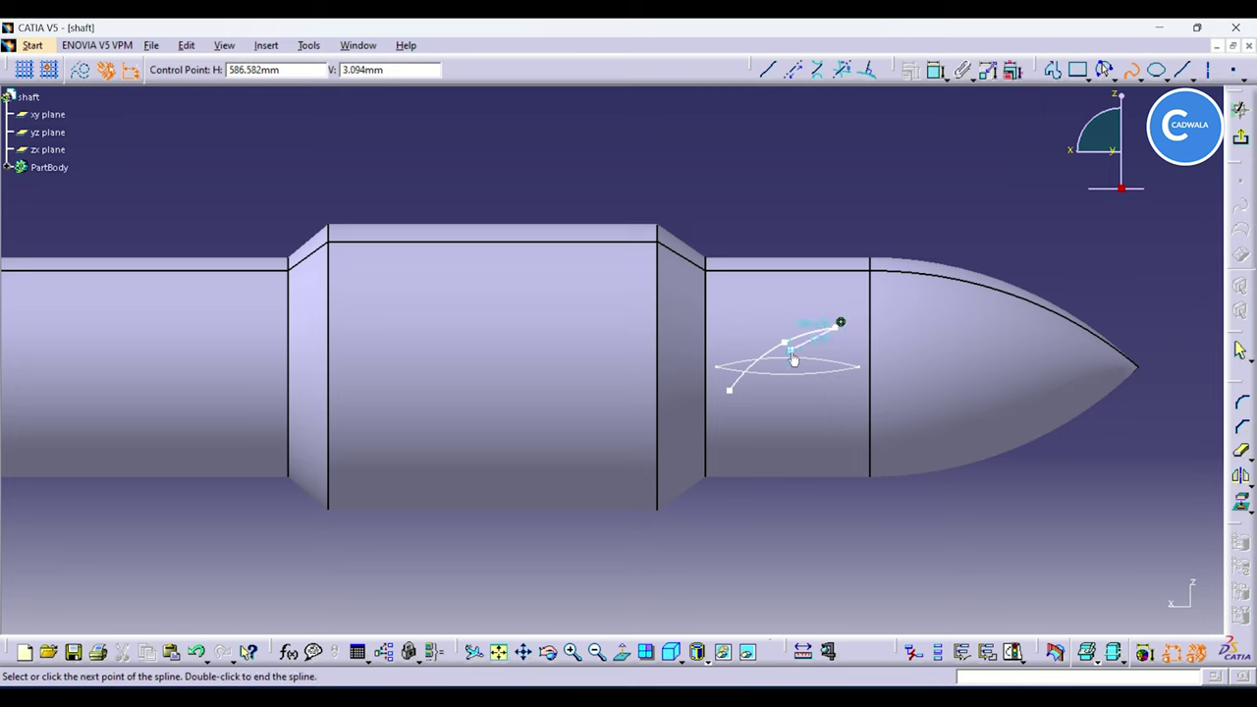
pyautogui.click(734, 399)
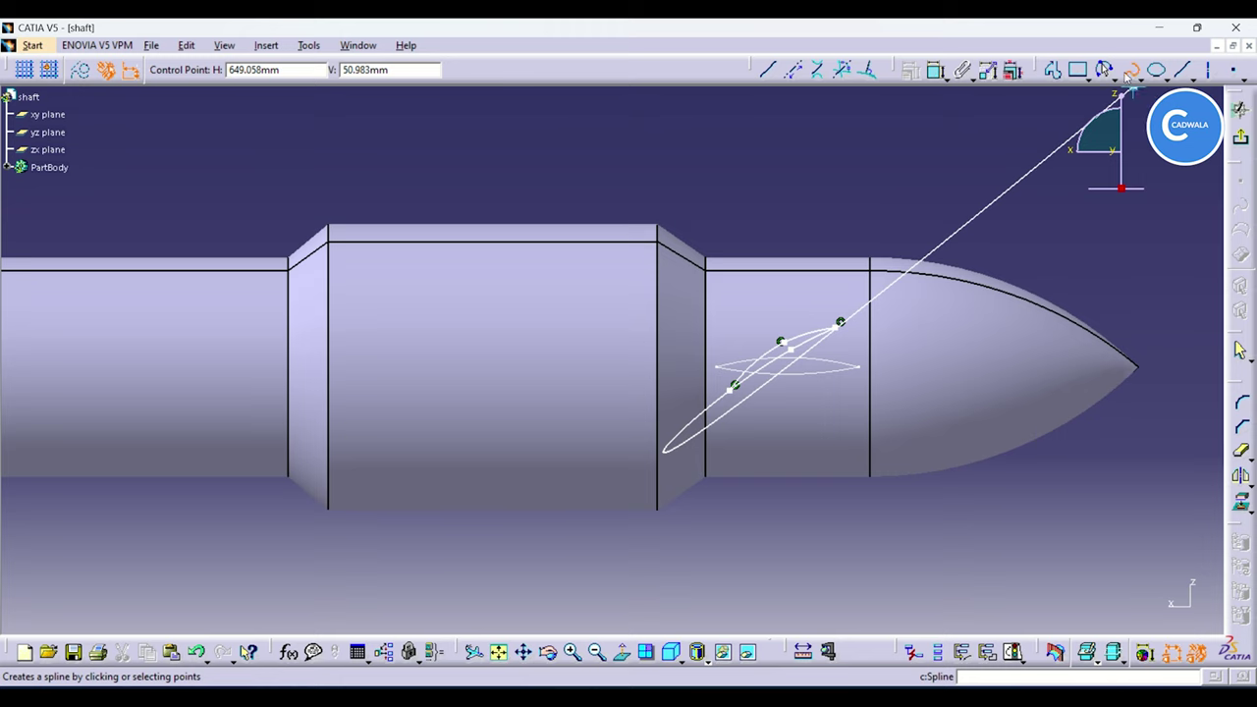
pyautogui.click(1129, 70)
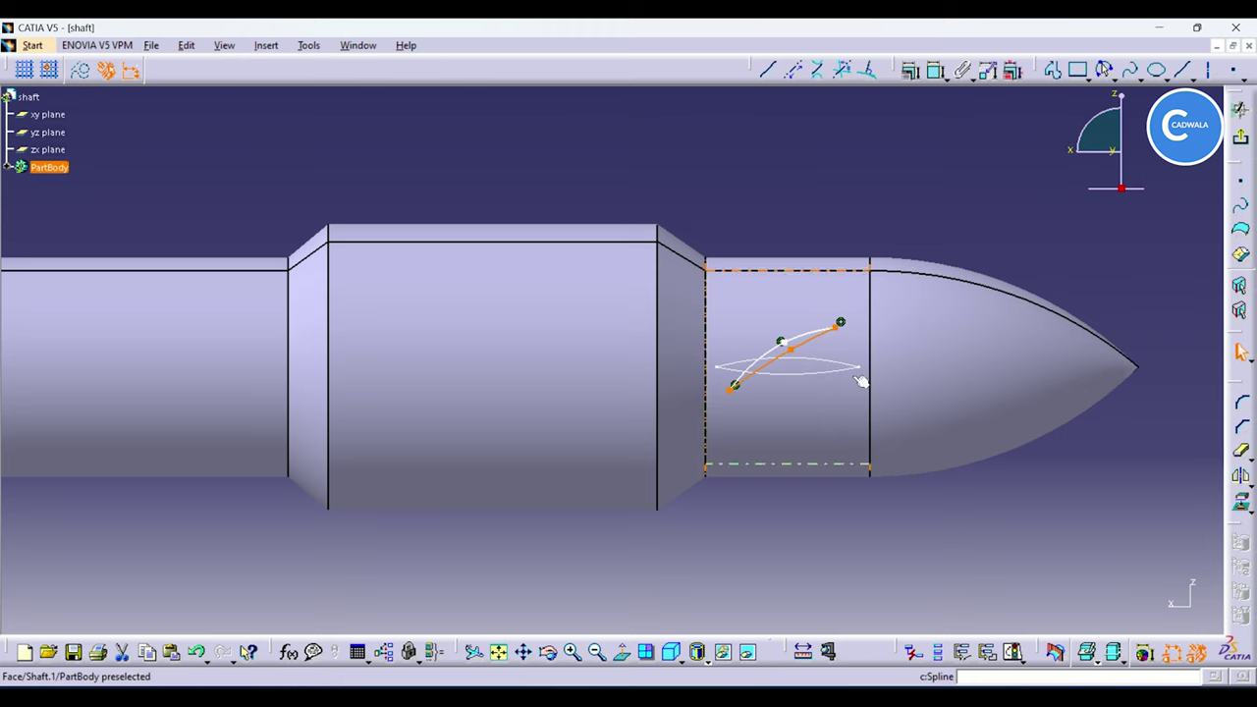
pyautogui.click(789, 358)
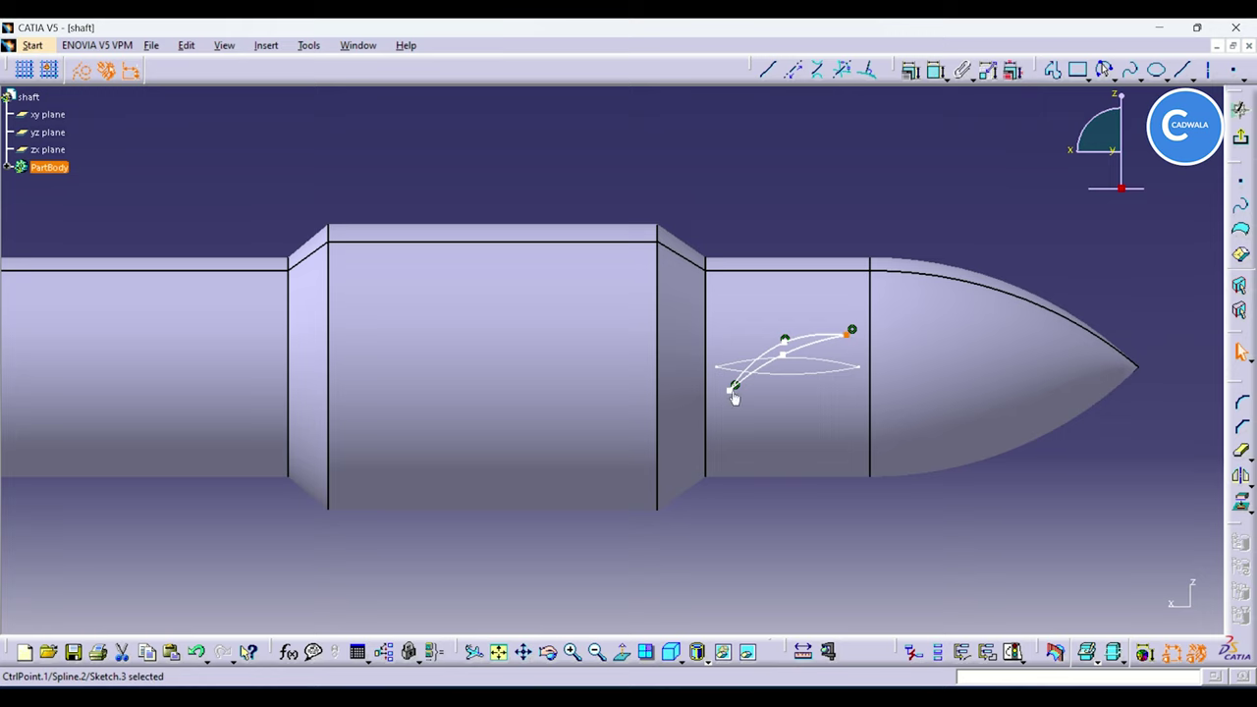
pyautogui.click(780, 343)
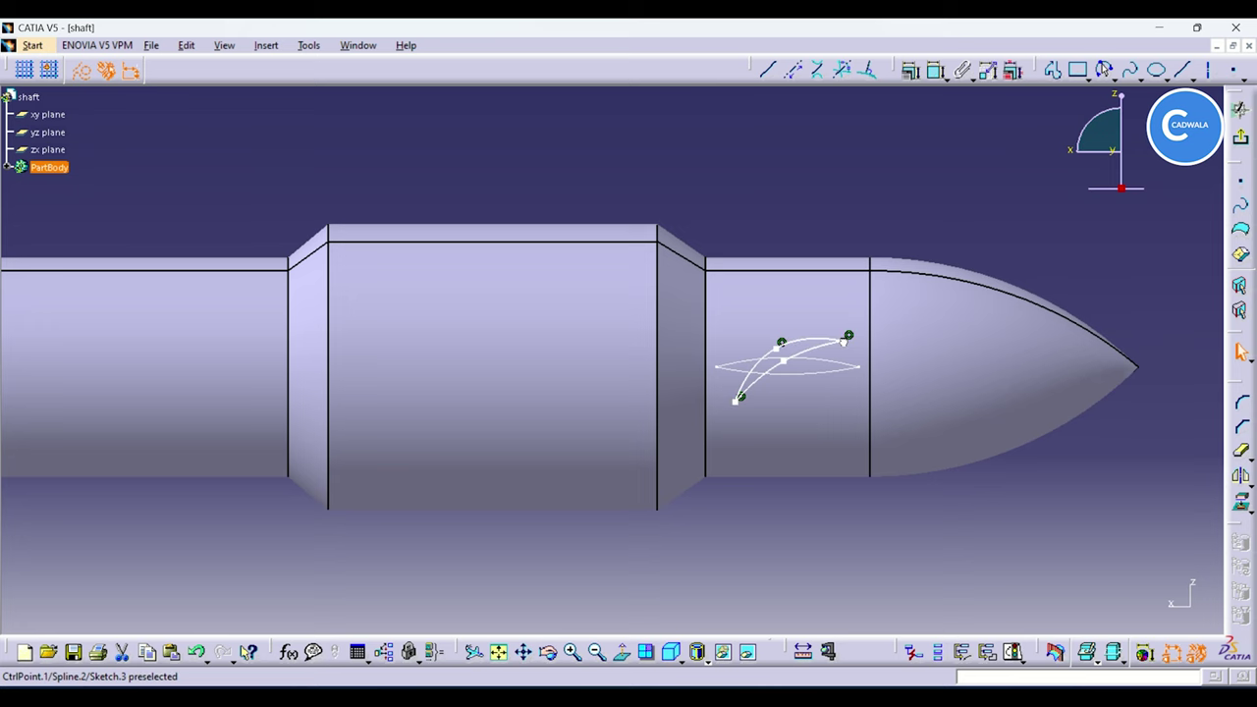
# Step: Exit the crescent profile sketch and switch to the Generative Shape Design workbench
pyautogui.click(1240, 110)
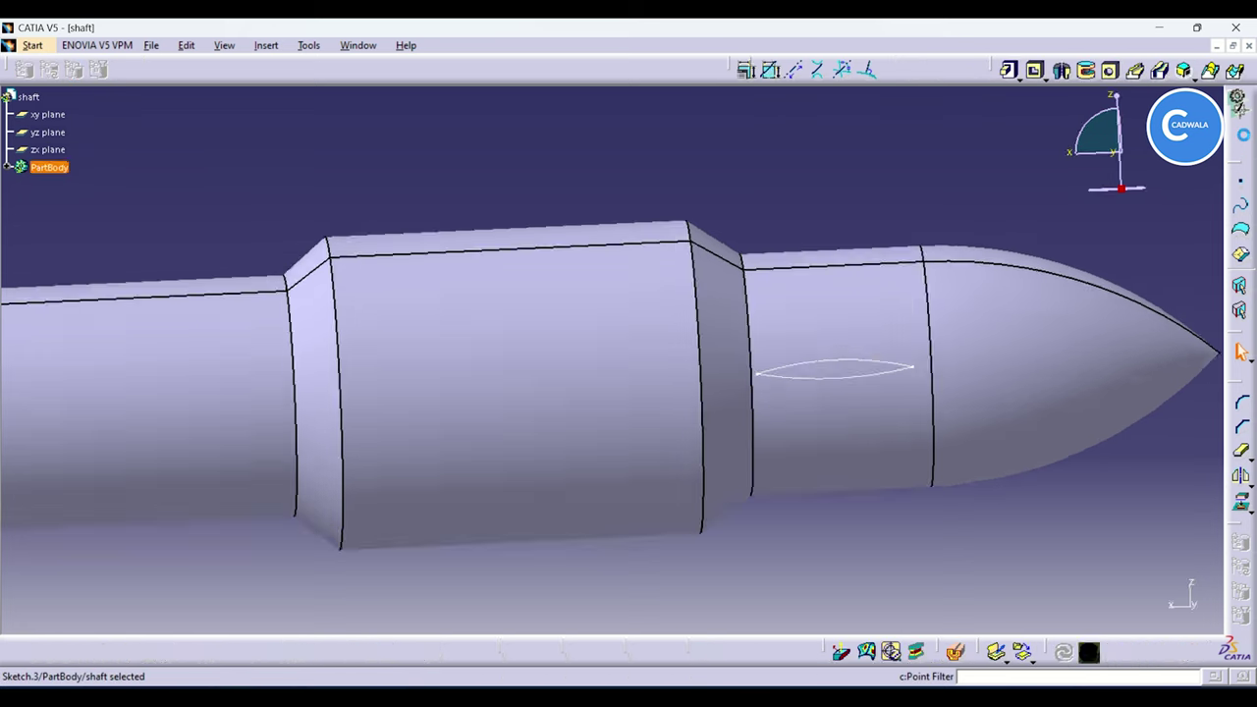
pyautogui.moveTo(955, 325); pyautogui.dragTo(959, 487, button='middle')
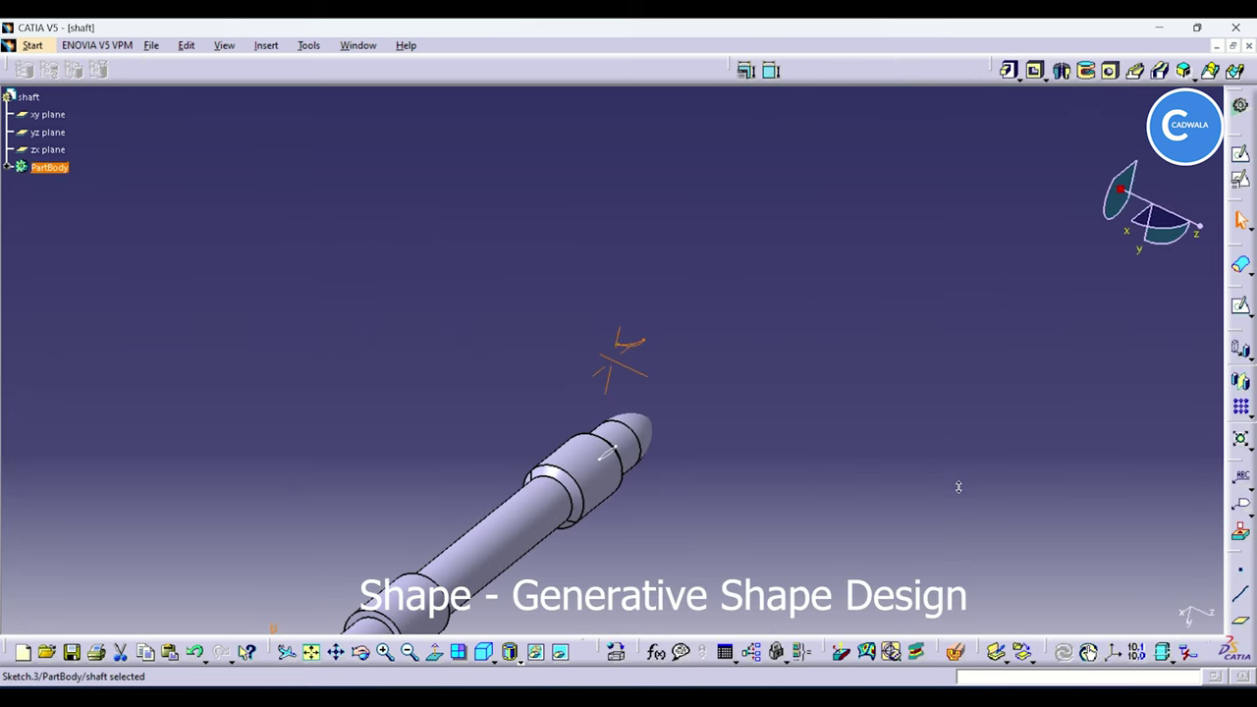
pyautogui.click(557, 149)
pyautogui.click(32, 45)
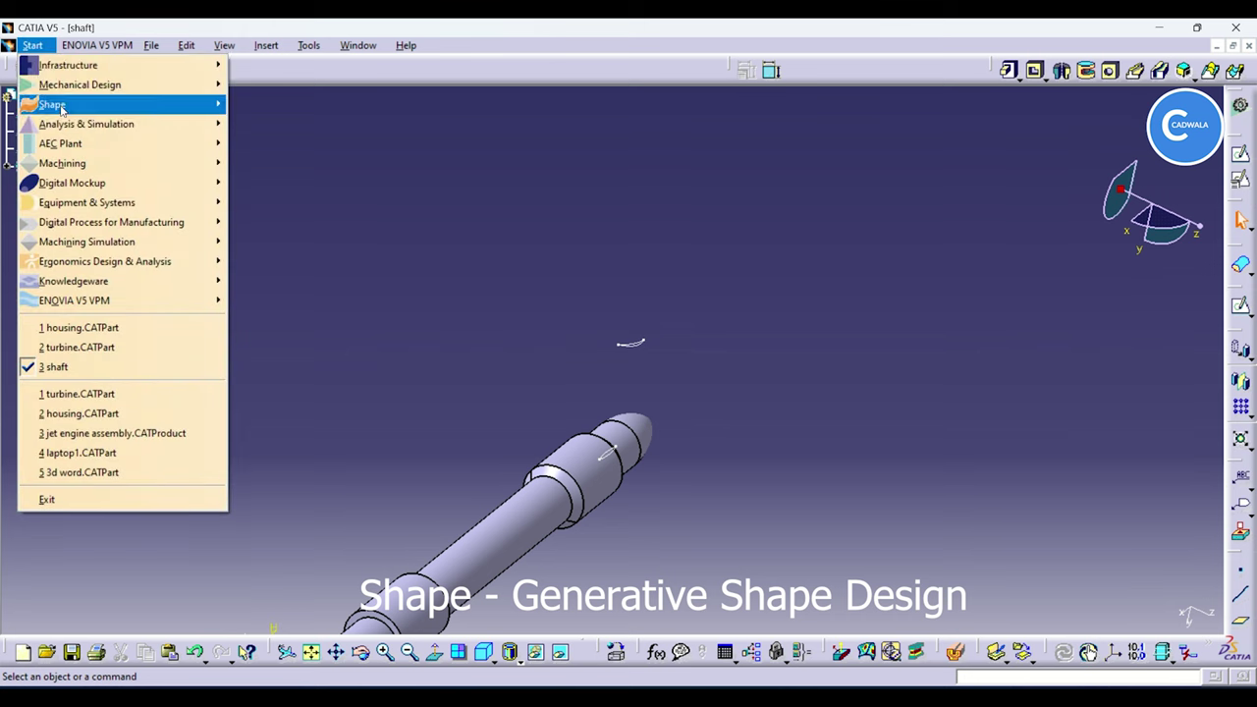
pyautogui.moveTo(59, 108)
pyautogui.click(294, 182)
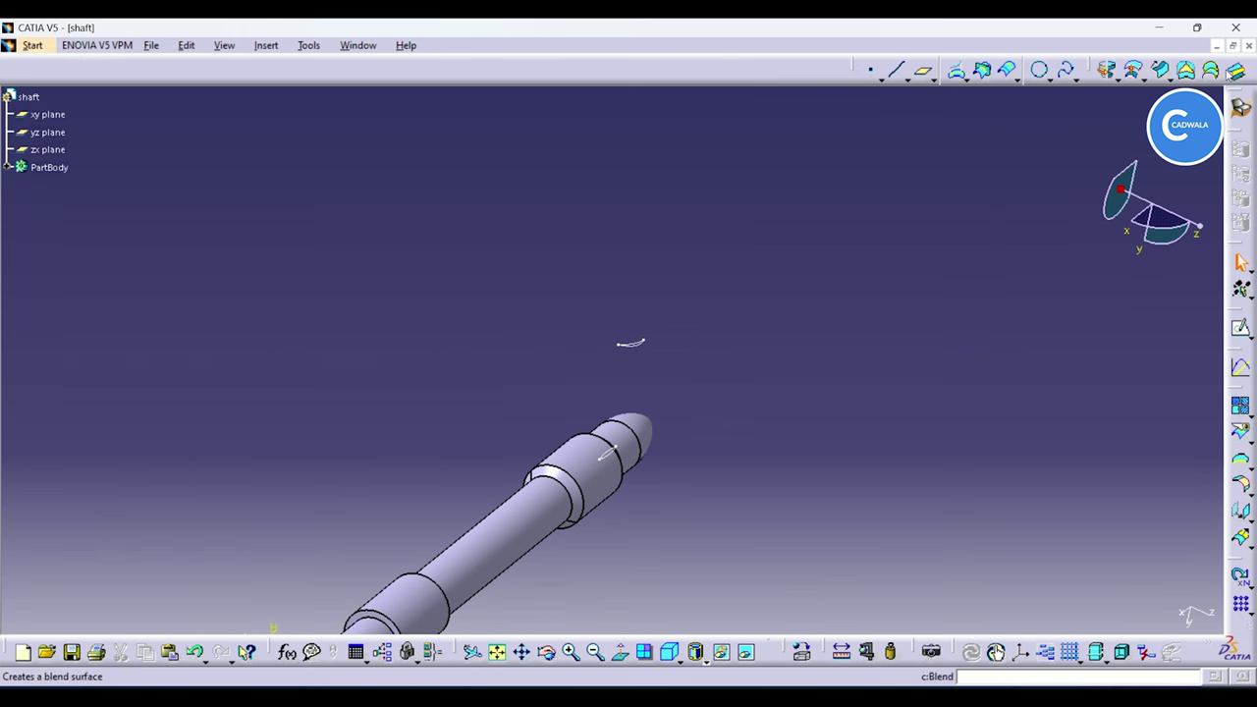
# Step: Create a multi-sections surface from the crescent profile on the offset plane to the leaf profile inside the shaft
pyautogui.click(1210, 70)
pyautogui.click(639, 347)
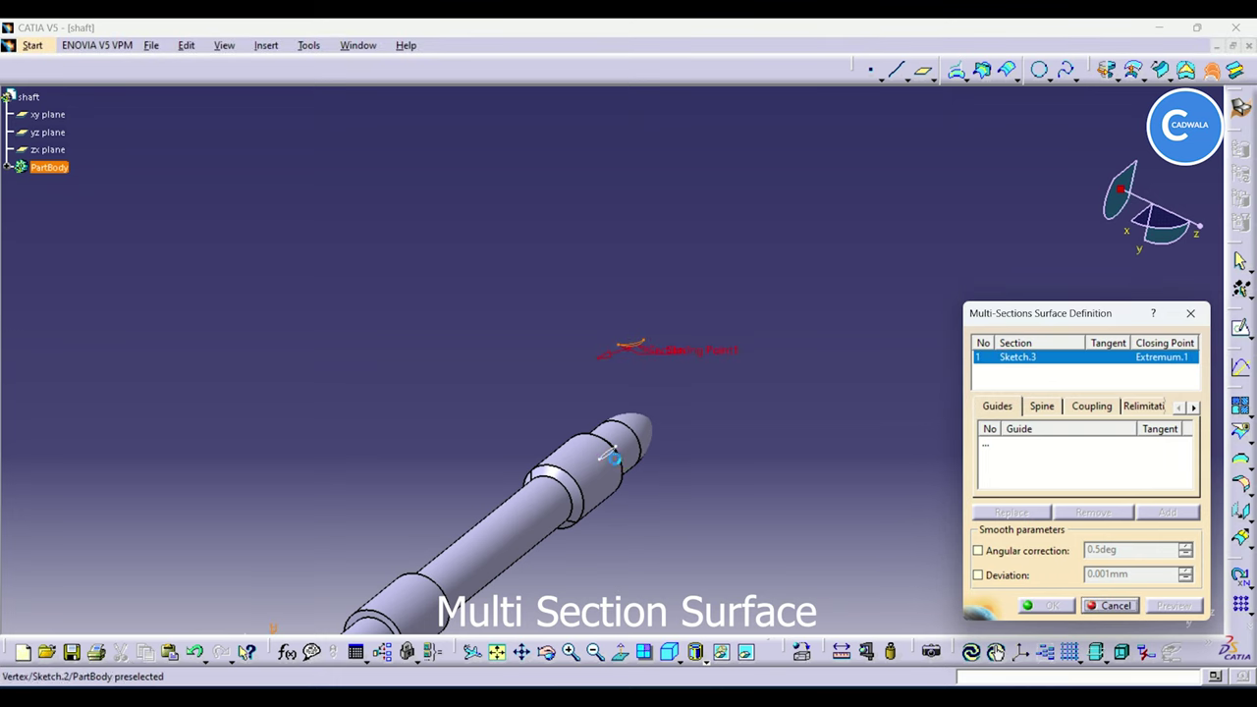
pyautogui.click(607, 451)
pyautogui.click(1165, 606)
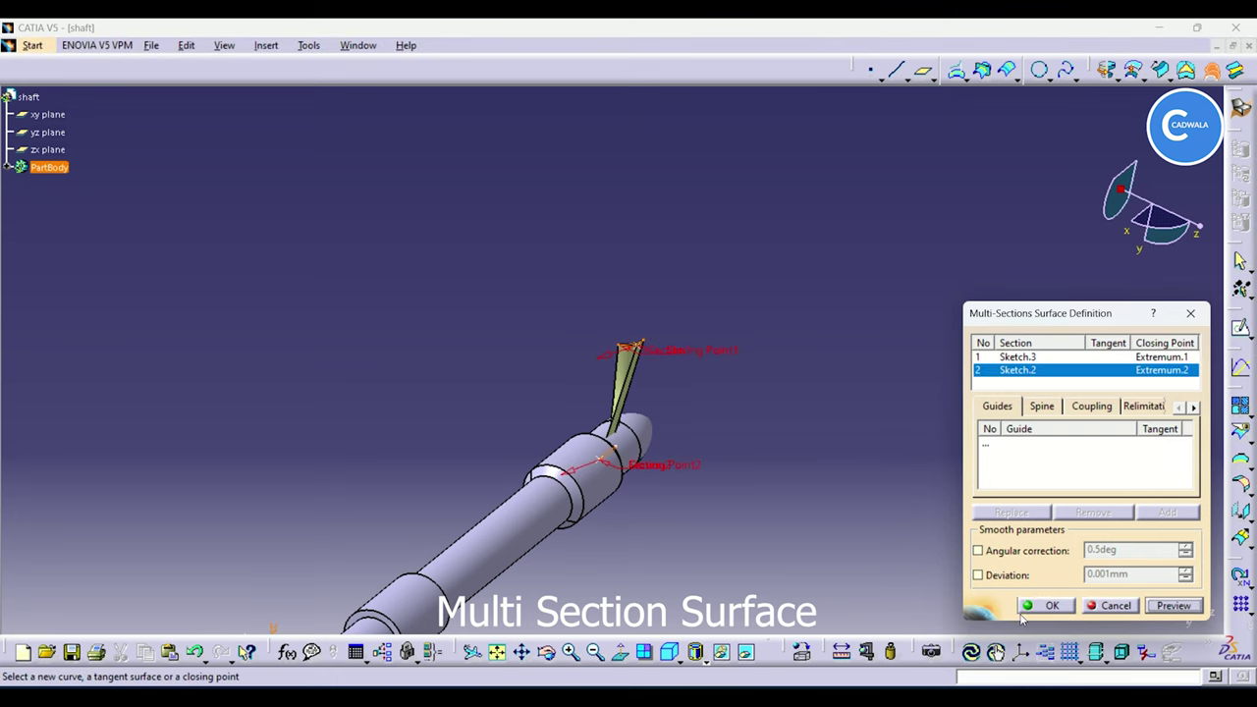
pyautogui.click(1045, 605)
# Step: Cap the blade's outer end with a Fill surface bounded by the crescent sketch
pyautogui.moveTo(773, 499); pyautogui.dragTo(793, 377, button='middle')
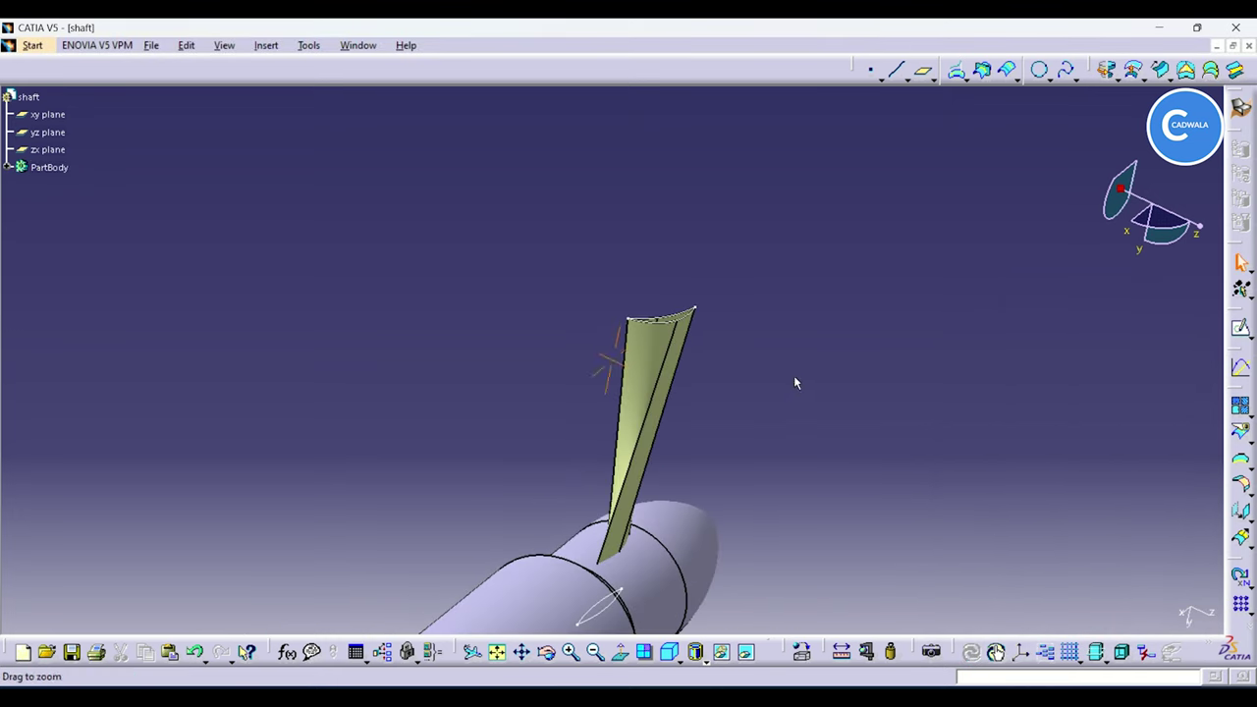
pyautogui.middleClick(841, 487)
pyautogui.click(547, 653)
pyautogui.moveTo(695, 443); pyautogui.dragTo(645, 488)
pyautogui.moveTo(707, 442); pyautogui.dragTo(583, 571, button='middle')
pyautogui.moveTo(779, 385); pyautogui.dragTo(828, 386, button='middle')
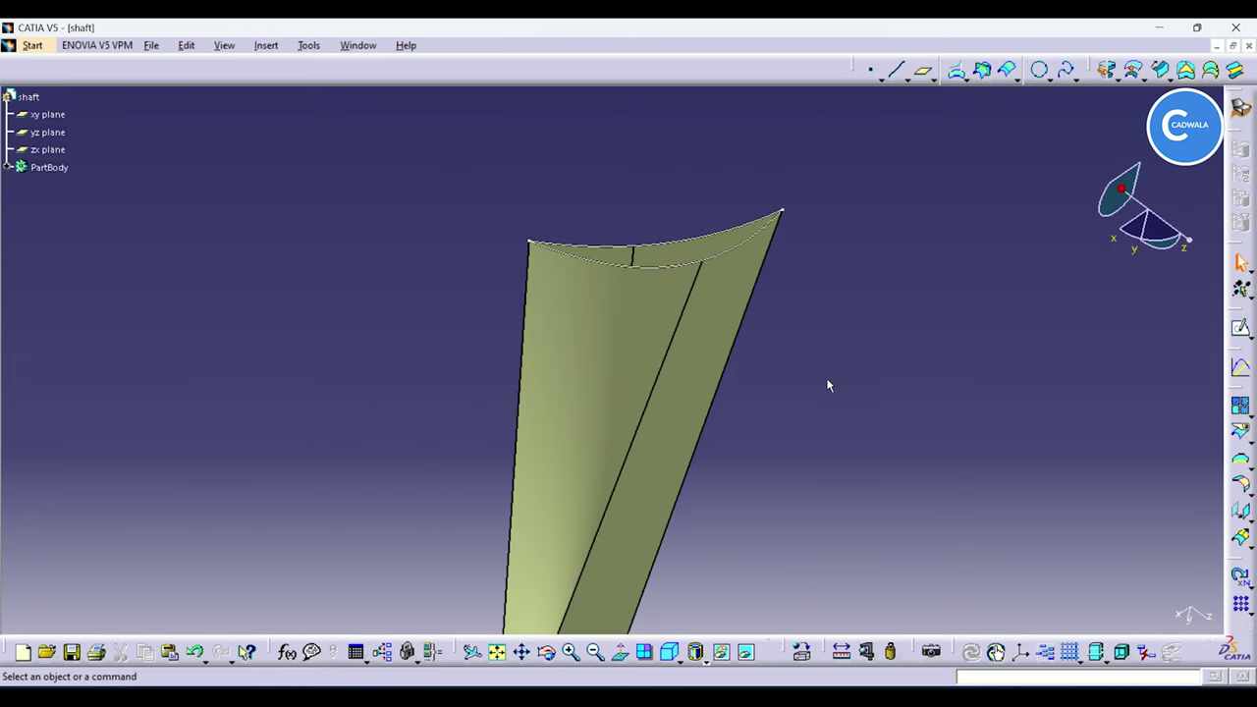
pyautogui.click(1186, 71)
pyautogui.click(677, 242)
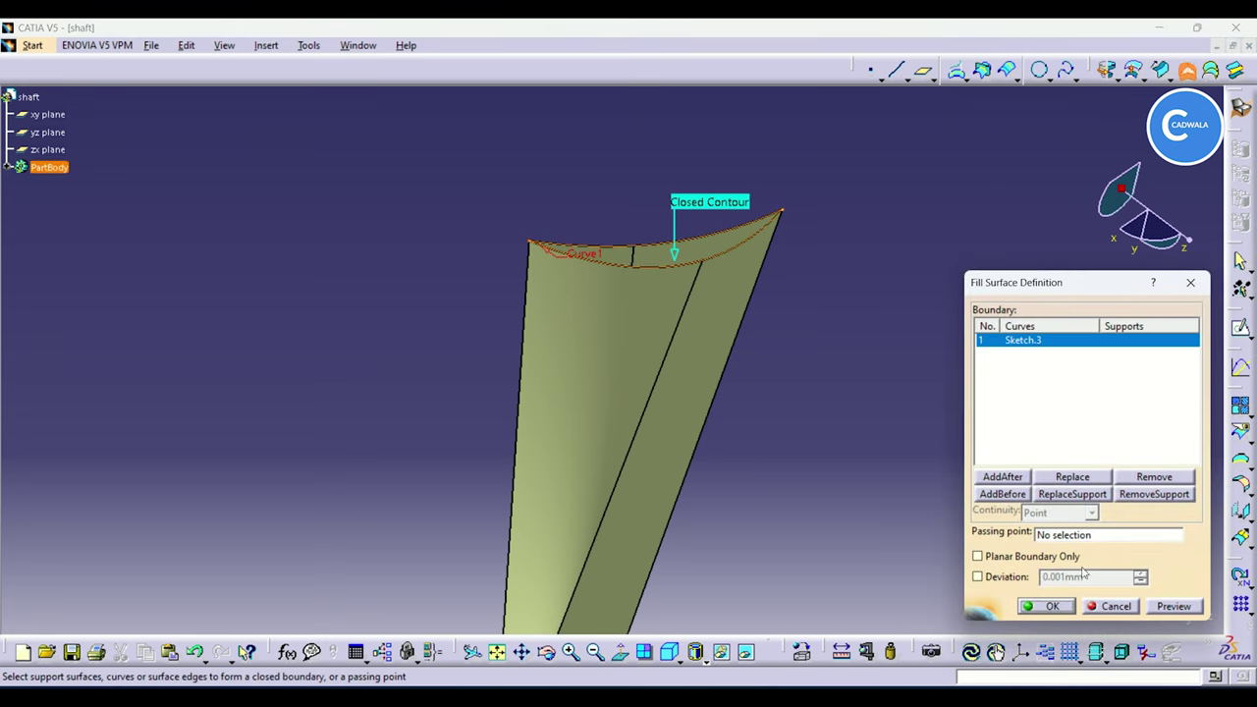
pyautogui.click(1038, 609)
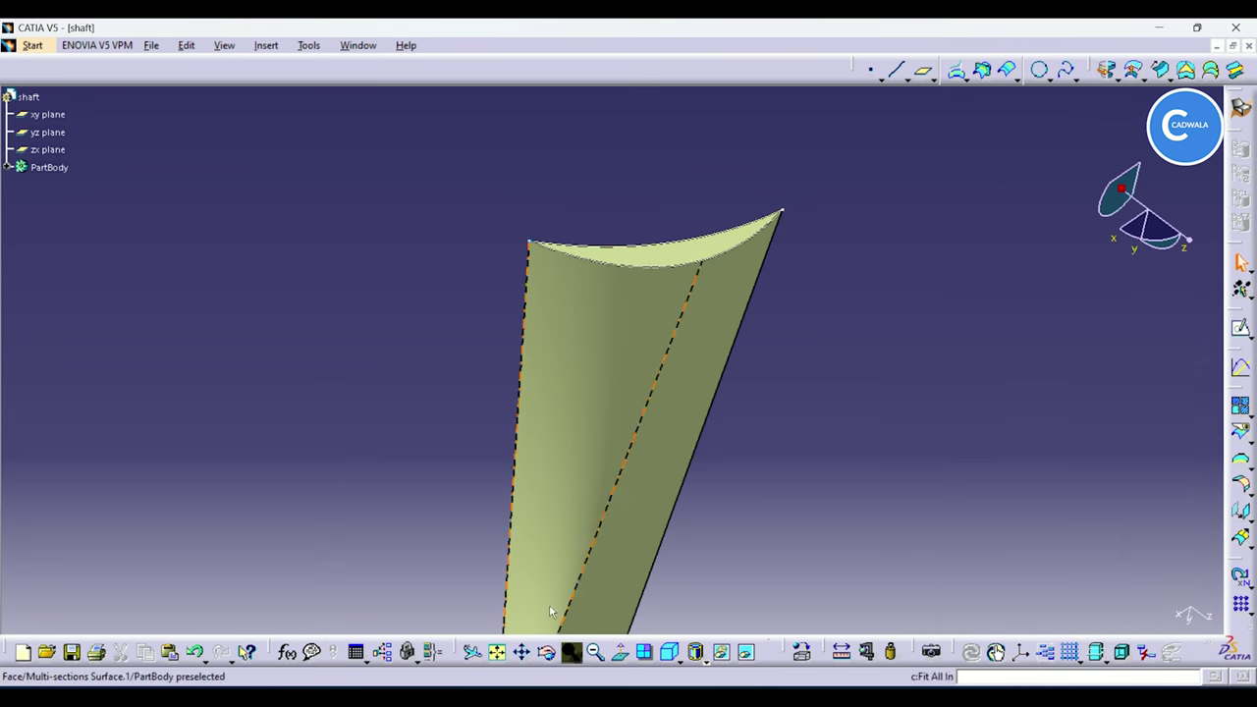
# Step: Examine the blade from several angles to check its twist and position relative to the shaft
pyautogui.keyDown('ctrl'); pyautogui.moveTo(886, 281); pyautogui.dragTo(890, 438, button='middle'); pyautogui.keyUp('ctrl')
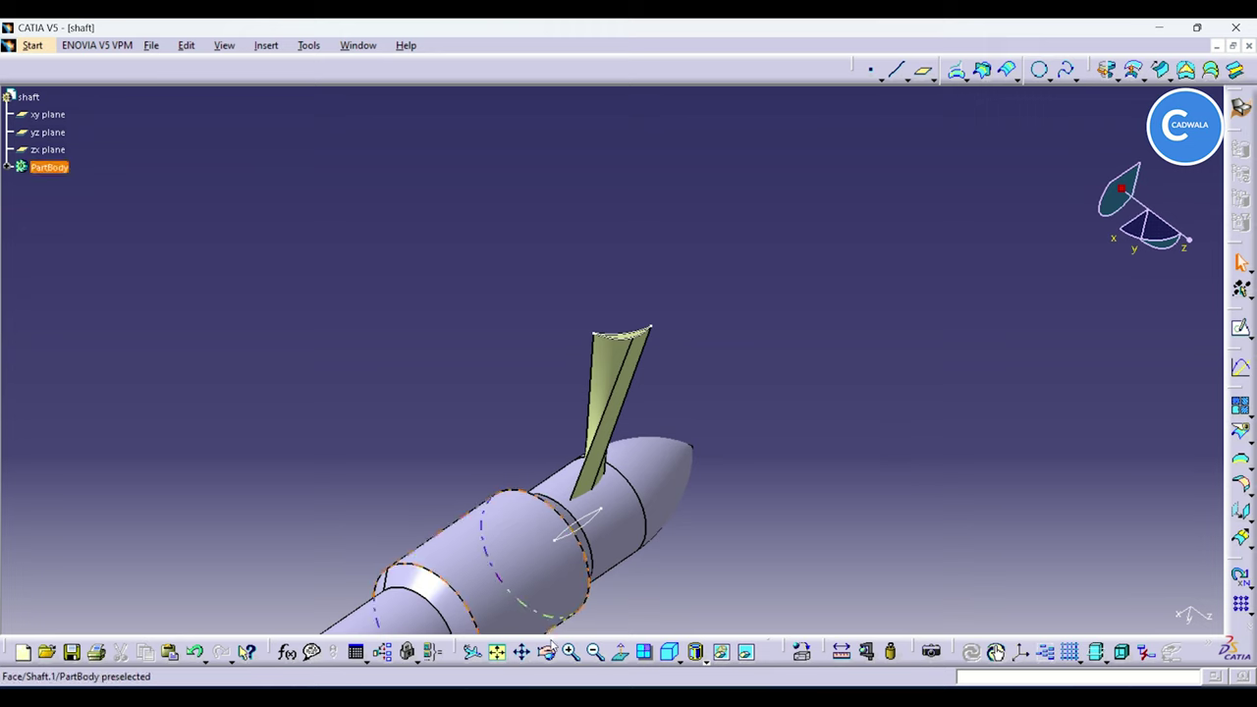
pyautogui.click(547, 652)
pyautogui.moveTo(711, 283); pyautogui.dragTo(734, 238)
pyautogui.keyDown('ctrl'); pyautogui.moveTo(754, 210); pyautogui.dragTo(573, 625, button='middle'); pyautogui.keyUp('ctrl')
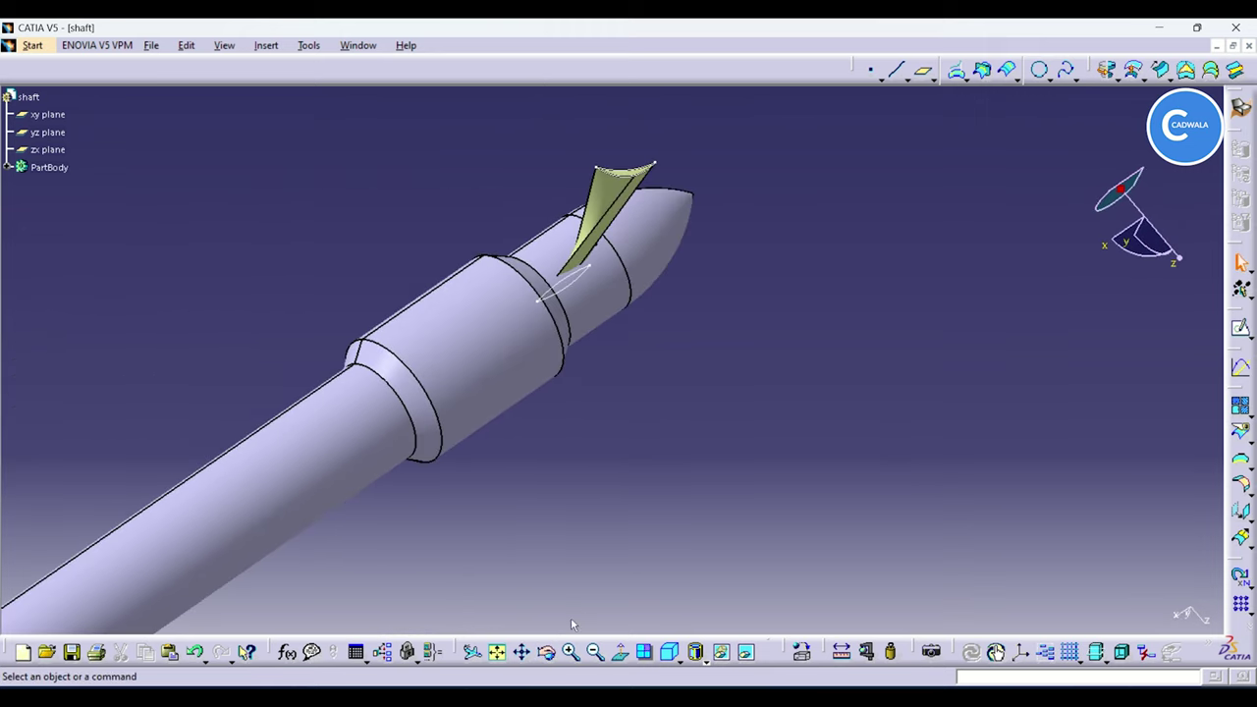
pyautogui.moveTo(775, 269); pyautogui.dragTo(844, 272)
pyautogui.moveTo(844, 272); pyautogui.dragTo(176, 542, button='middle')
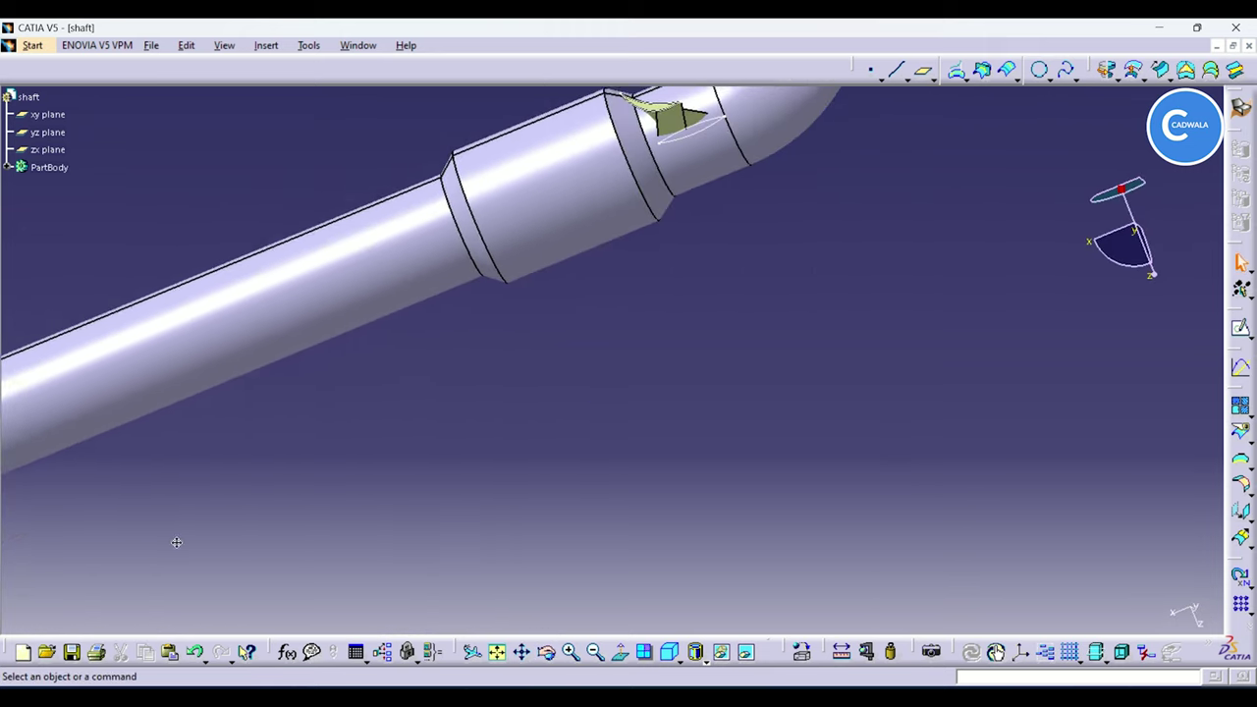
pyautogui.moveTo(584, 349); pyautogui.dragTo(557, 508, button='middle')
pyautogui.keyDown('ctrl'); pyautogui.moveTo(809, 334); pyautogui.dragTo(805, 257, button='middle'); pyautogui.keyUp('ctrl')
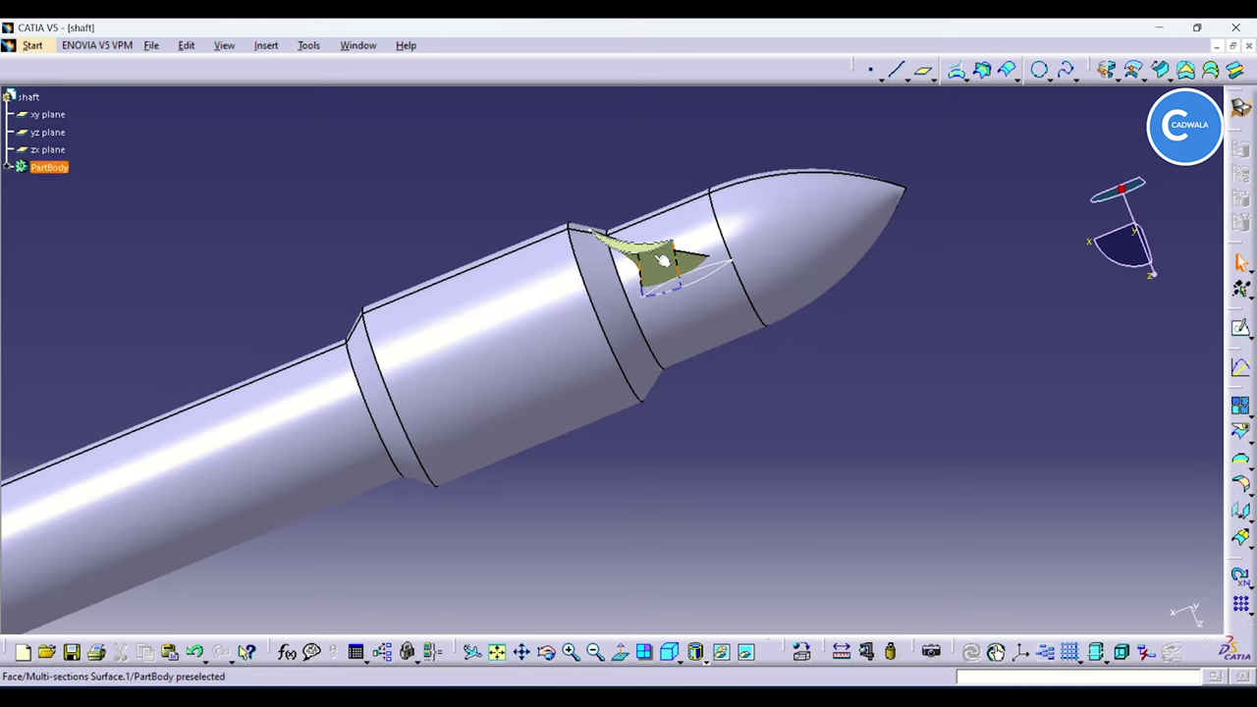
# Step: Edit Sketch.3, moving the crescent's rear endpoint outward and up and its nose-side endpoint slightly down, and exit the sketch
pyautogui.click(8, 167)
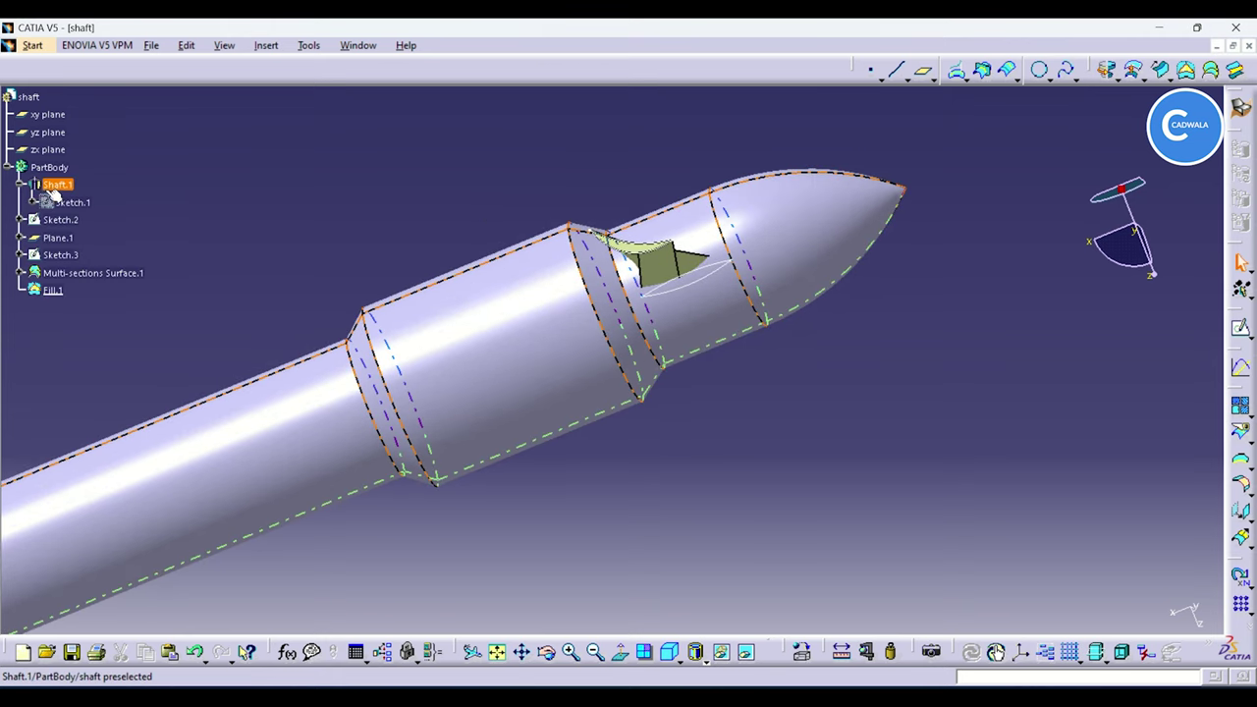
pyautogui.click(22, 184)
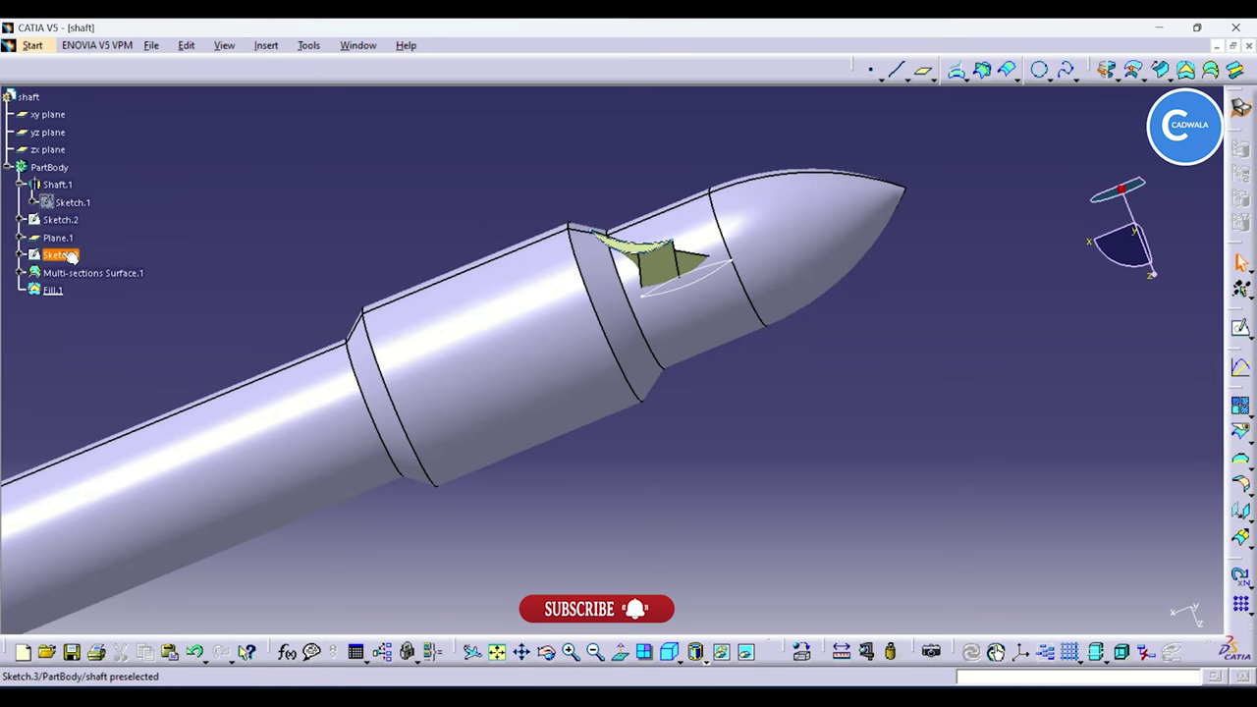
pyautogui.doubleClick(69, 255)
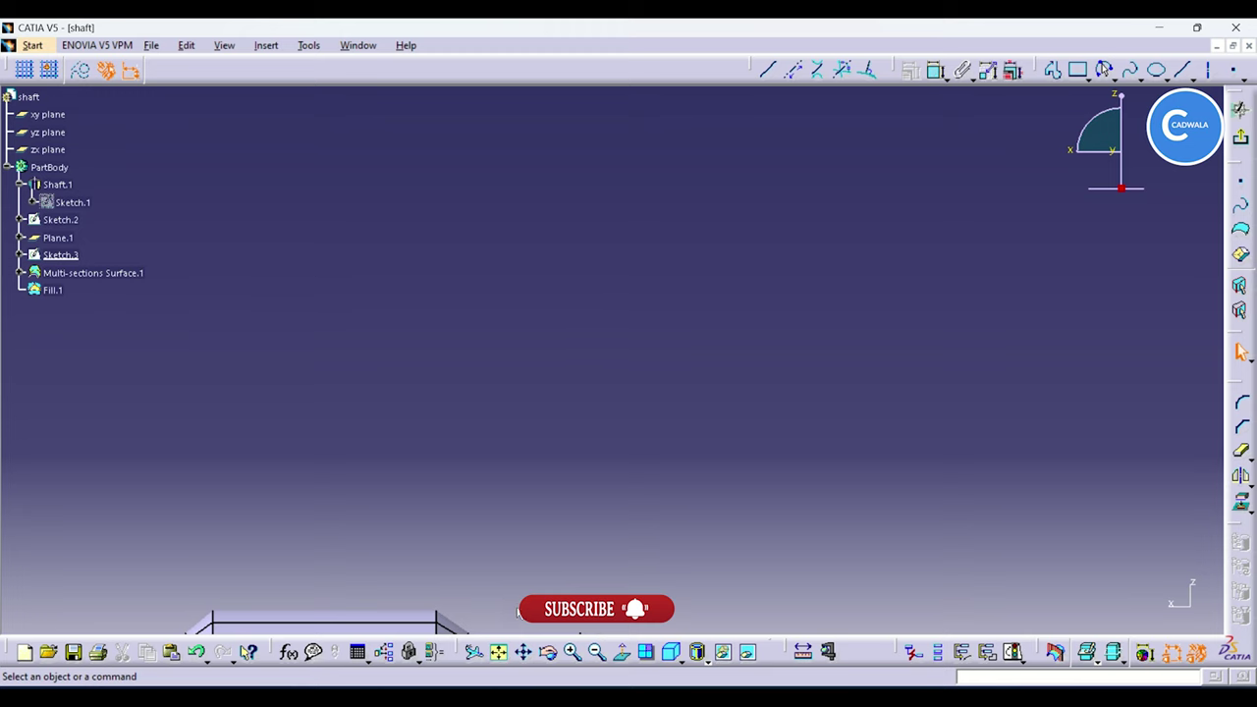
pyautogui.click(498, 651)
pyautogui.keyDown('ctrl'); pyautogui.moveTo(879, 440); pyautogui.dragTo(970, 252, button='middle'); pyautogui.keyUp('ctrl')
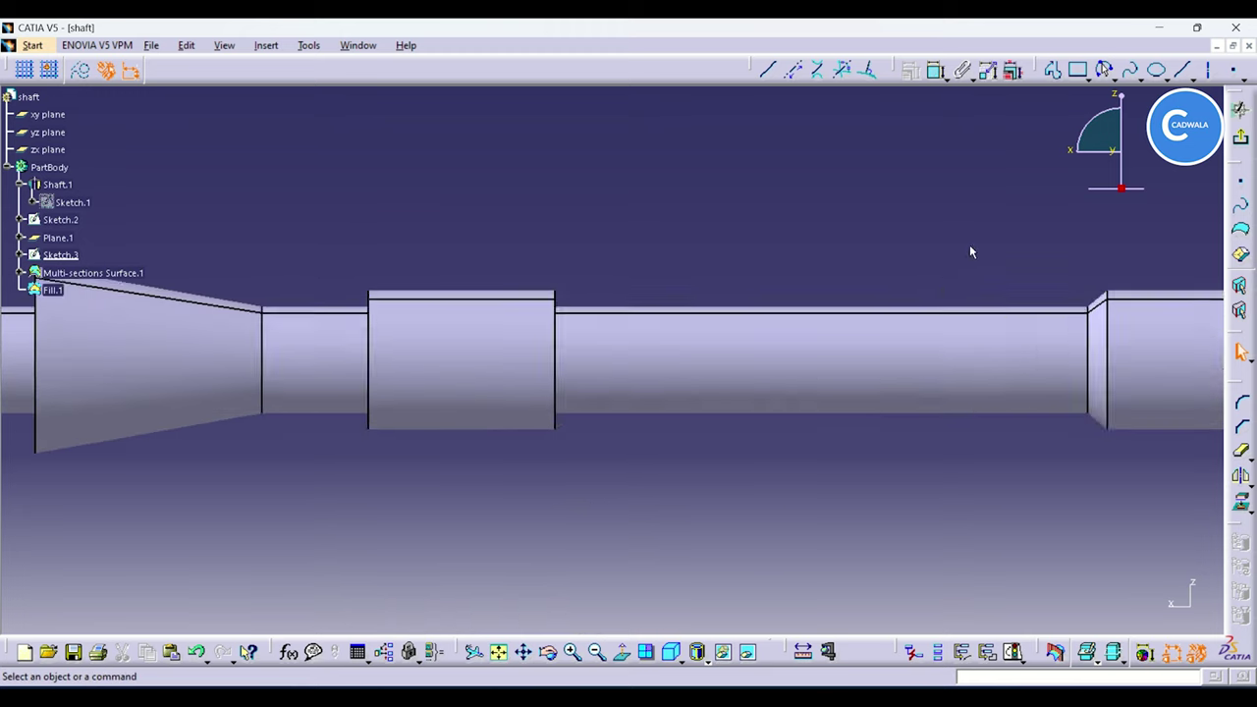
pyautogui.moveTo(1129, 324); pyautogui.dragTo(351, 355, button='middle')
pyautogui.keyDown('ctrl'); pyautogui.moveTo(597, 350); pyautogui.dragTo(672, 218, button='middle'); pyautogui.keyUp('ctrl')
pyautogui.moveTo(422, 510); pyautogui.dragTo(626, 347, button='middle')
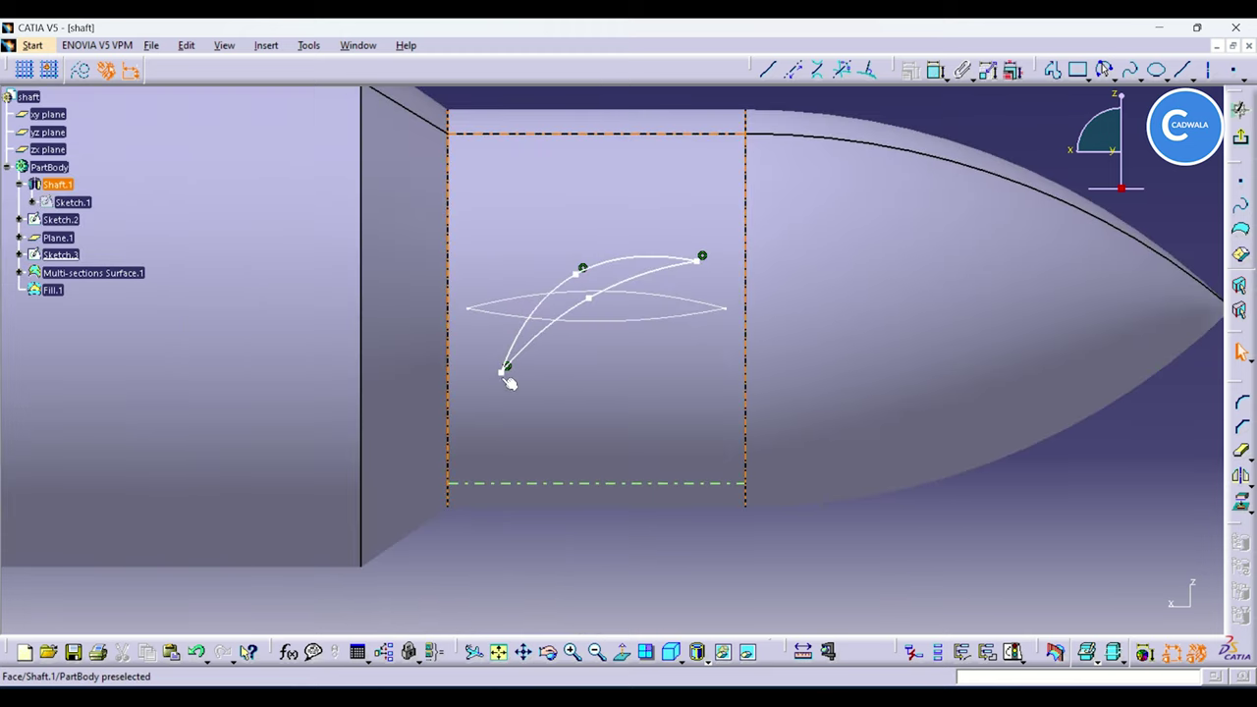
pyautogui.moveTo(503, 371); pyautogui.dragTo(480, 359)
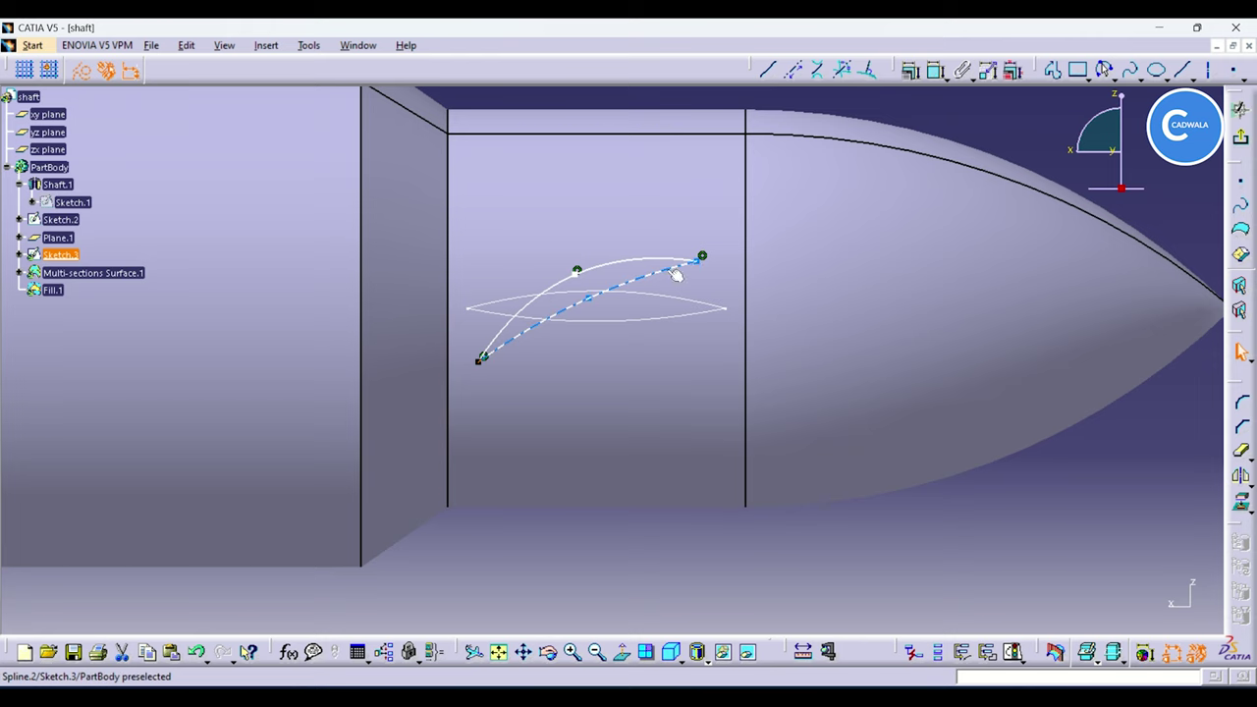
pyautogui.moveTo(702, 257); pyautogui.dragTo(703, 274)
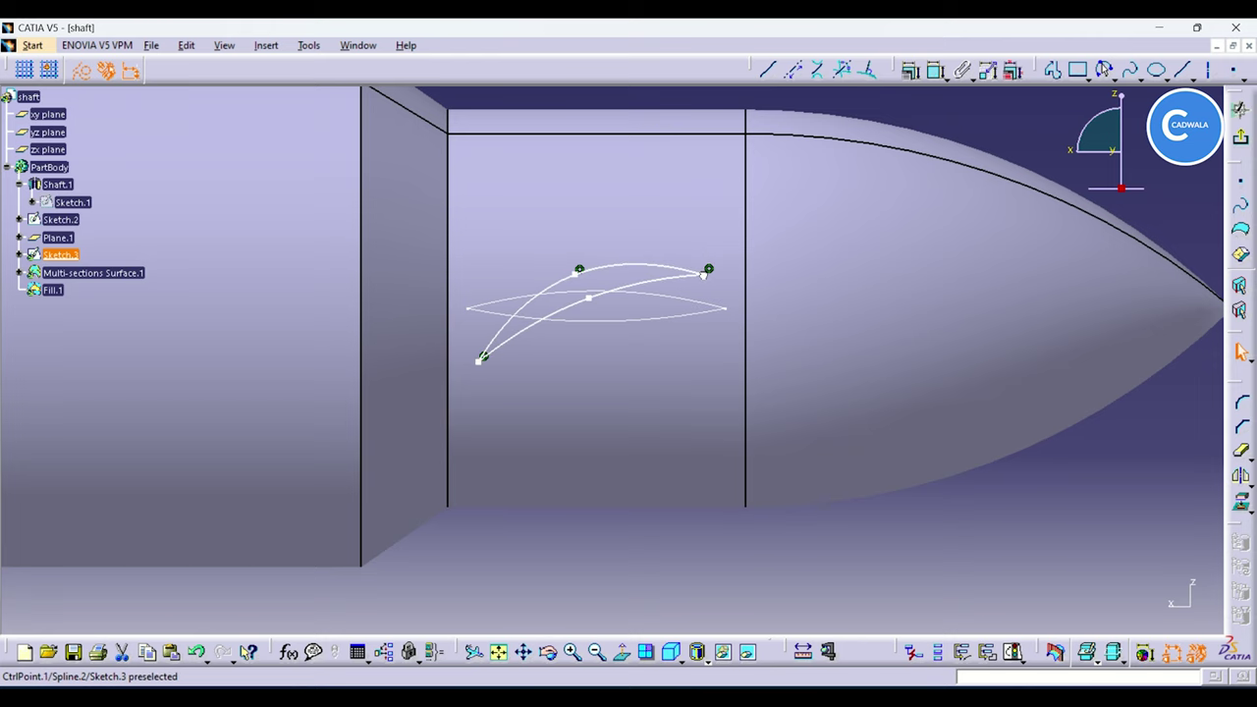
pyautogui.click(1239, 110)
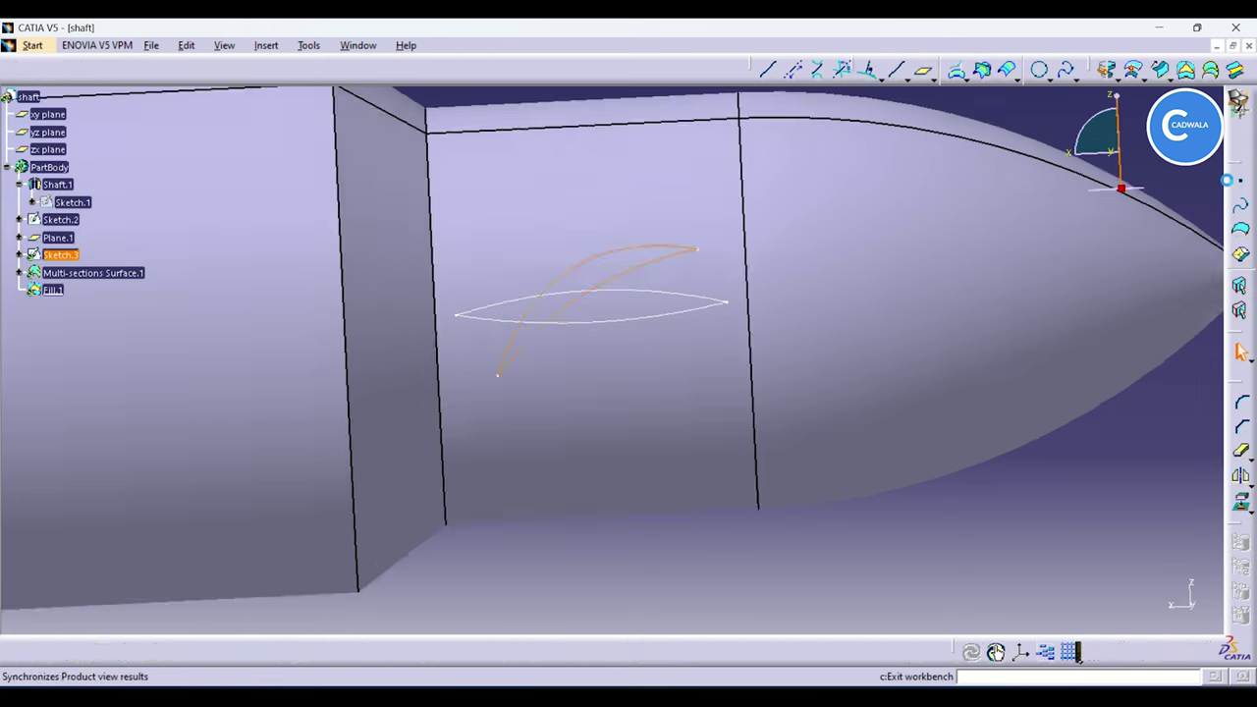
# Step: Hide the shaft solid and cap the blade's root end with a Fill surface bounded by the leaf sketch
pyautogui.moveTo(884, 190); pyautogui.dragTo(891, 332, button='middle')
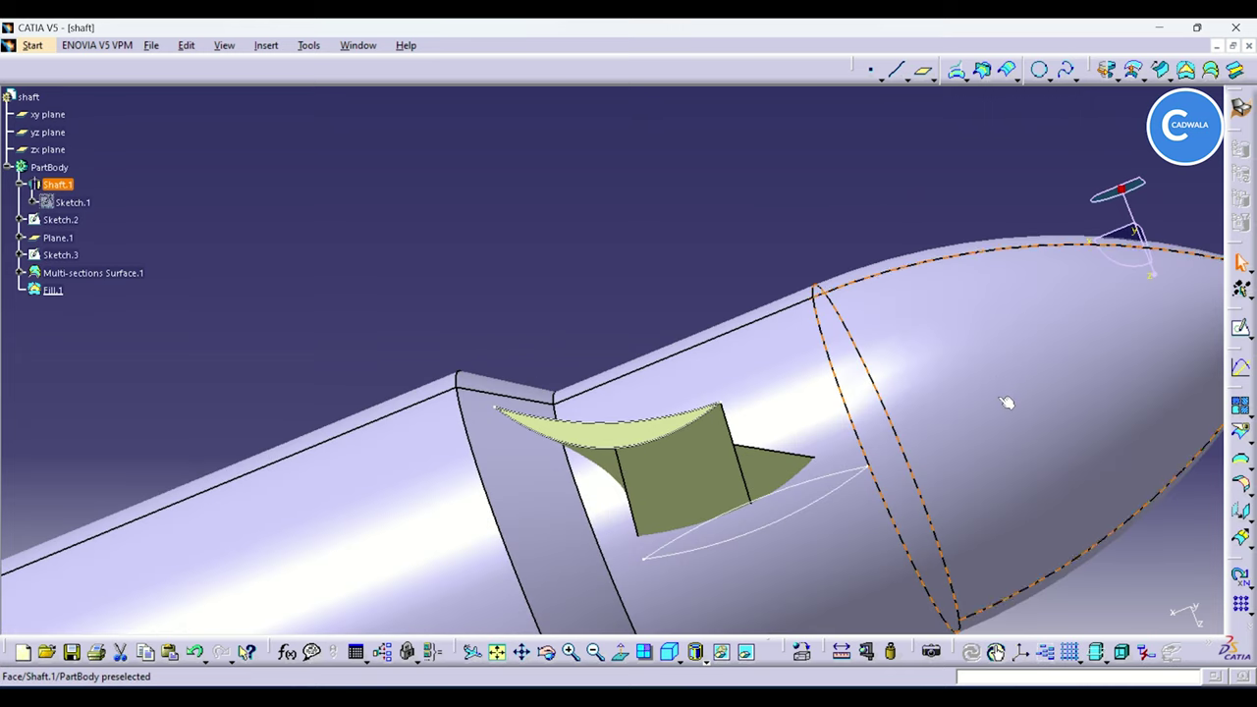
pyautogui.click(721, 652)
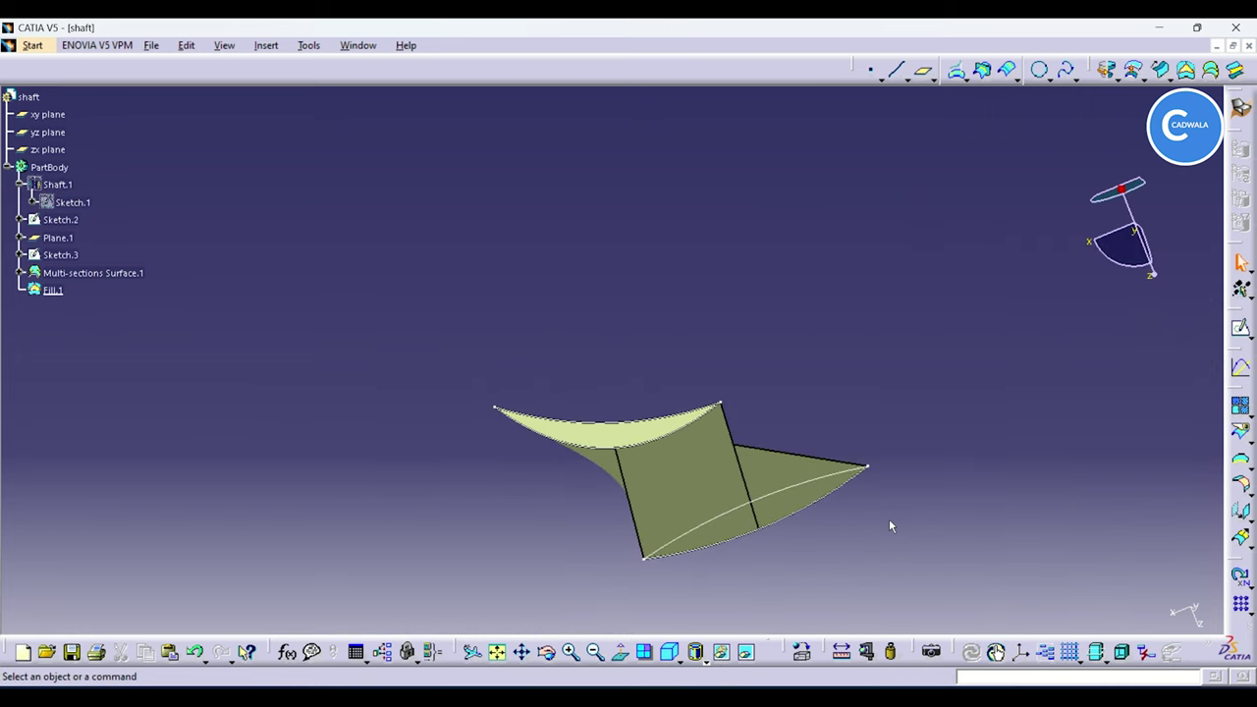
pyautogui.click(546, 654)
pyautogui.moveTo(839, 570); pyautogui.dragTo(436, 392)
pyautogui.keyDown('ctrl'); pyautogui.moveTo(765, 315); pyautogui.dragTo(681, 331, button='middle'); pyautogui.keyUp('ctrl')
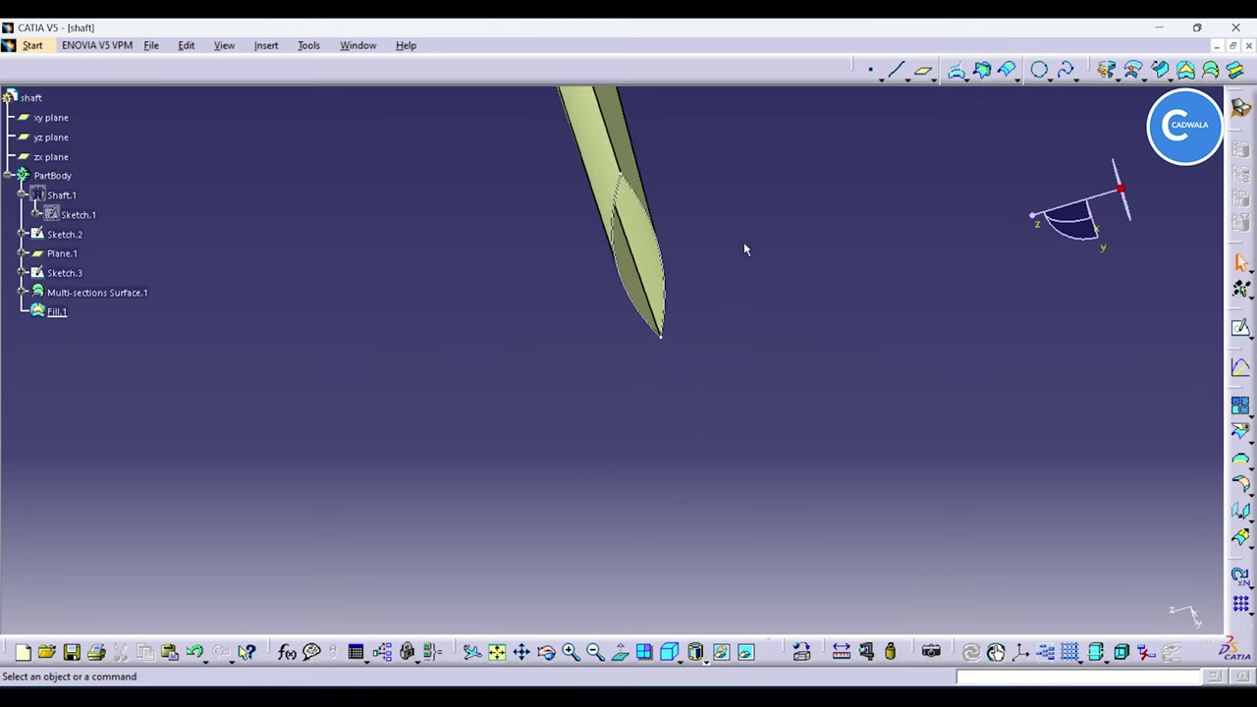
pyautogui.click(1185, 70)
pyautogui.click(658, 248)
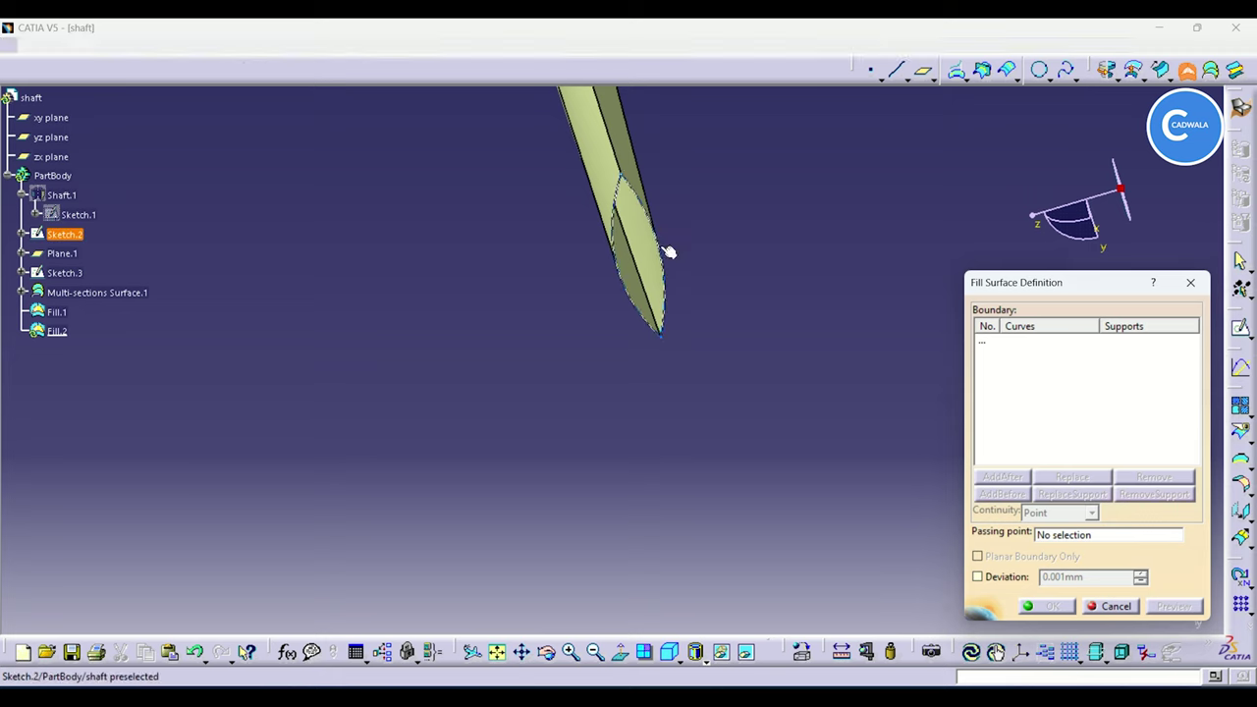
pyautogui.click(1031, 605)
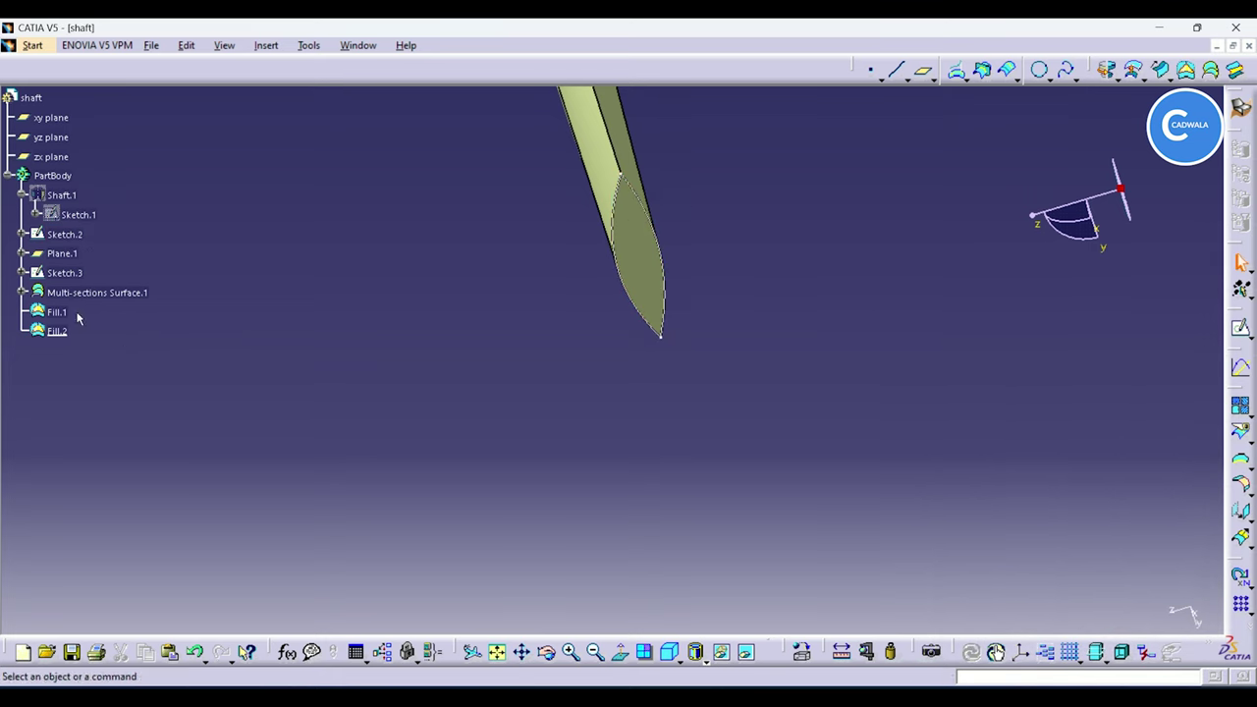
# Step: Show the shaft solid again and switch to the Part Design workbench
pyautogui.rightClick(57, 195)
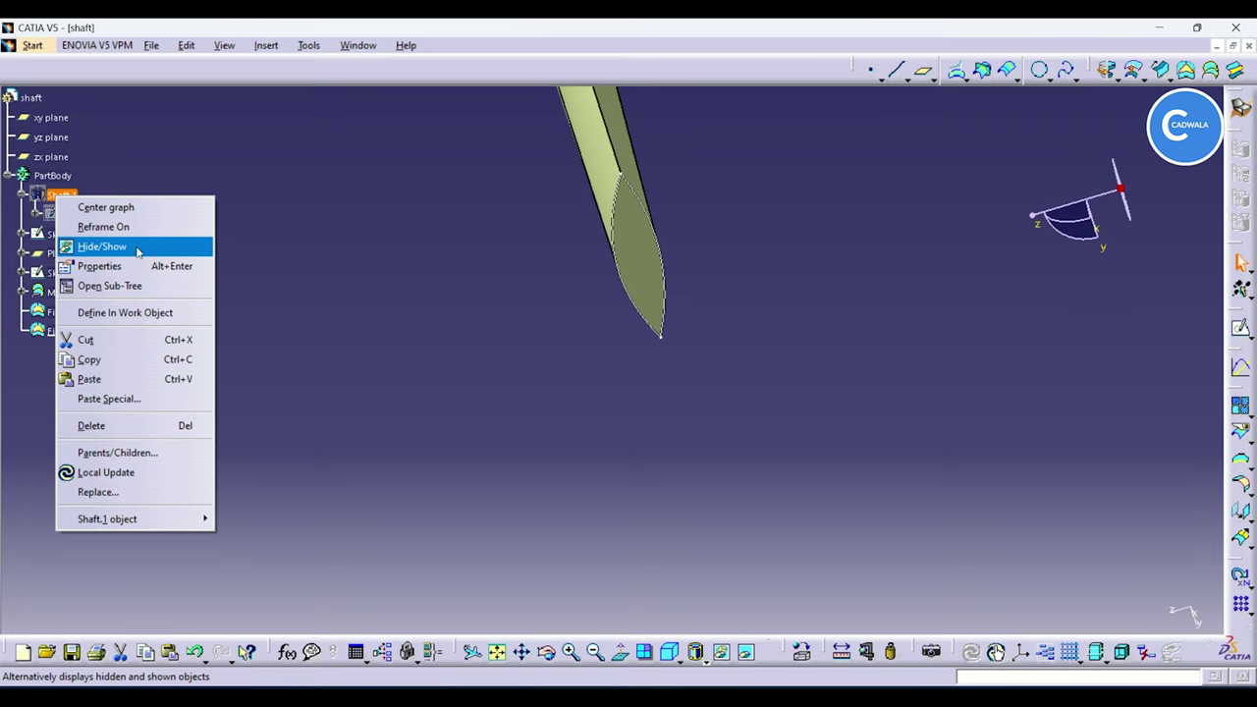
pyautogui.click(137, 252)
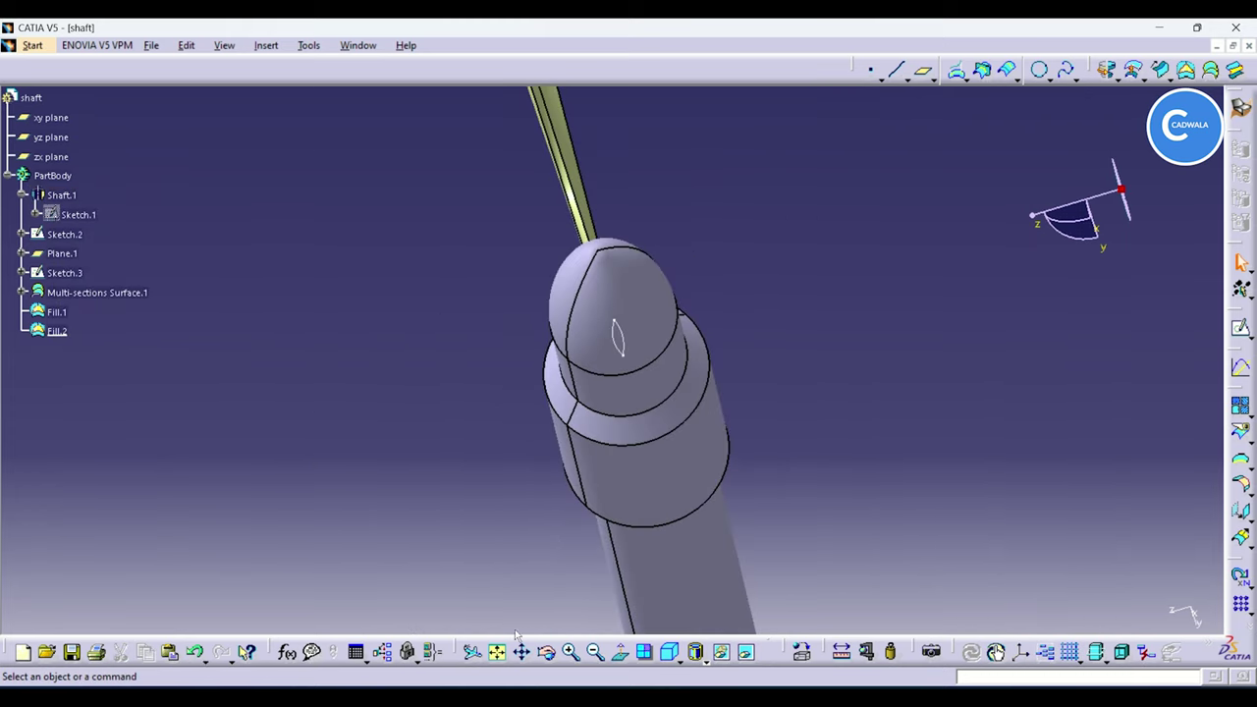
pyautogui.moveTo(435, 383); pyautogui.dragTo(690, 524, button='middle')
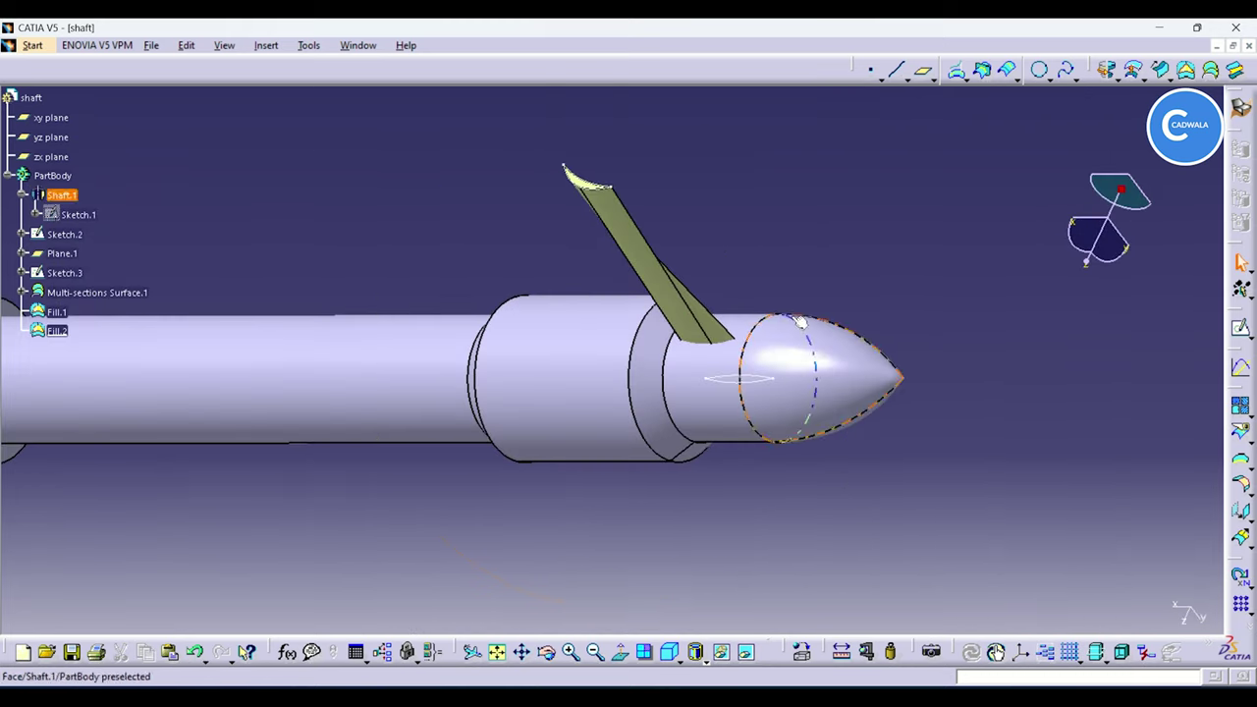
pyautogui.click(549, 654)
pyautogui.moveTo(810, 490); pyautogui.dragTo(490, 589)
pyautogui.moveTo(693, 485)
pyautogui.mouseDown(button='middle')
pyautogui.moveTo(710, 383)
pyautogui.moveTo(713, 494)
pyautogui.mouseUp(button='middle')
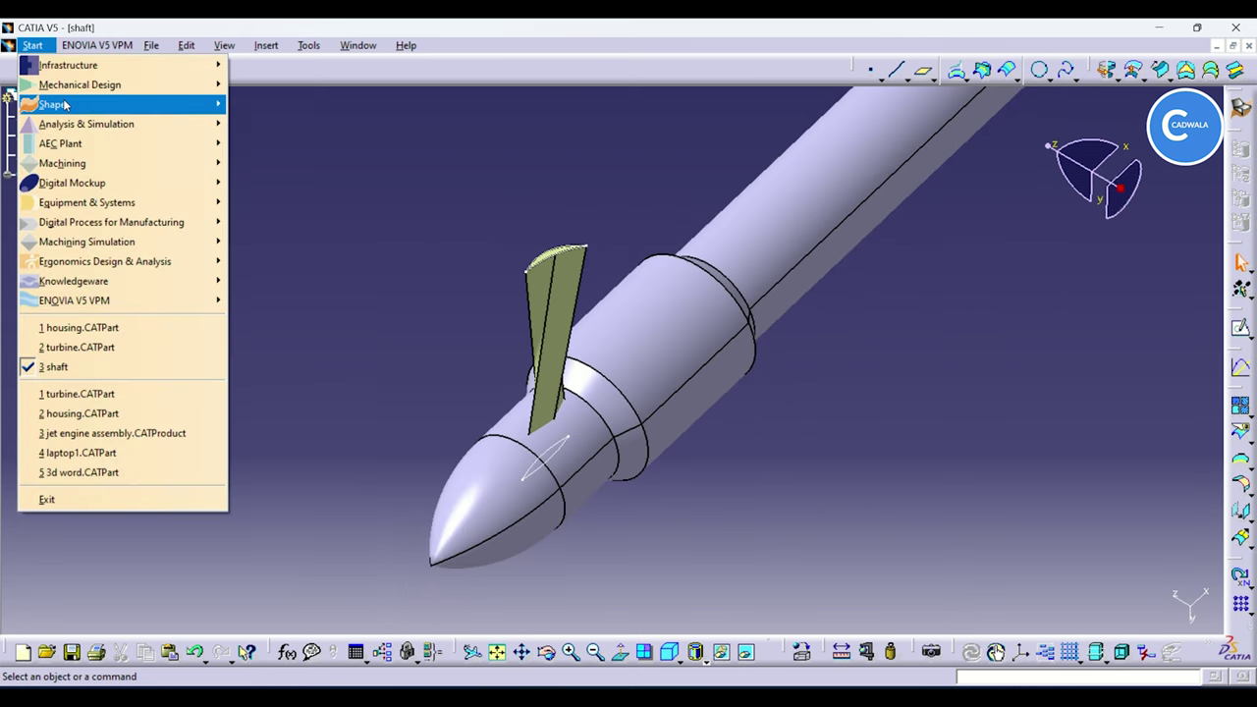
pyautogui.moveTo(167, 84)
pyautogui.click(265, 88)
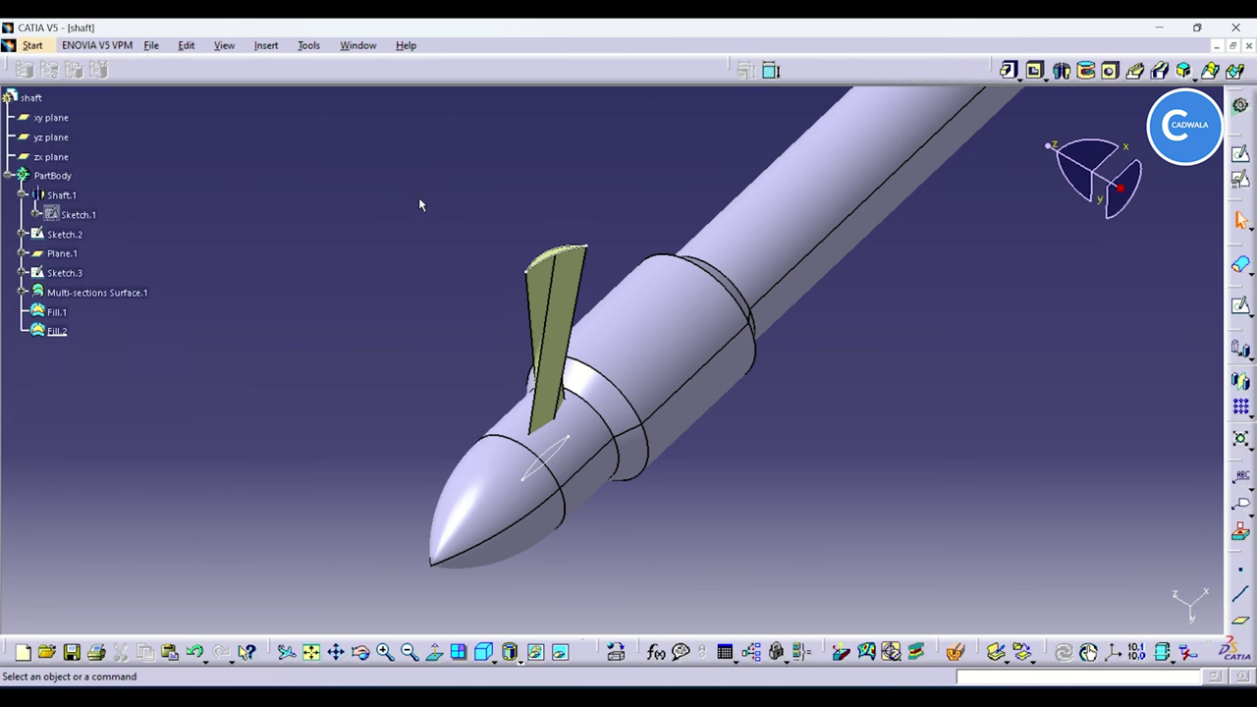
# Step: Hide the shaft solid, isolating the blade surfaces
pyautogui.moveTo(906, 377); pyautogui.dragTo(905, 395, button='middle')
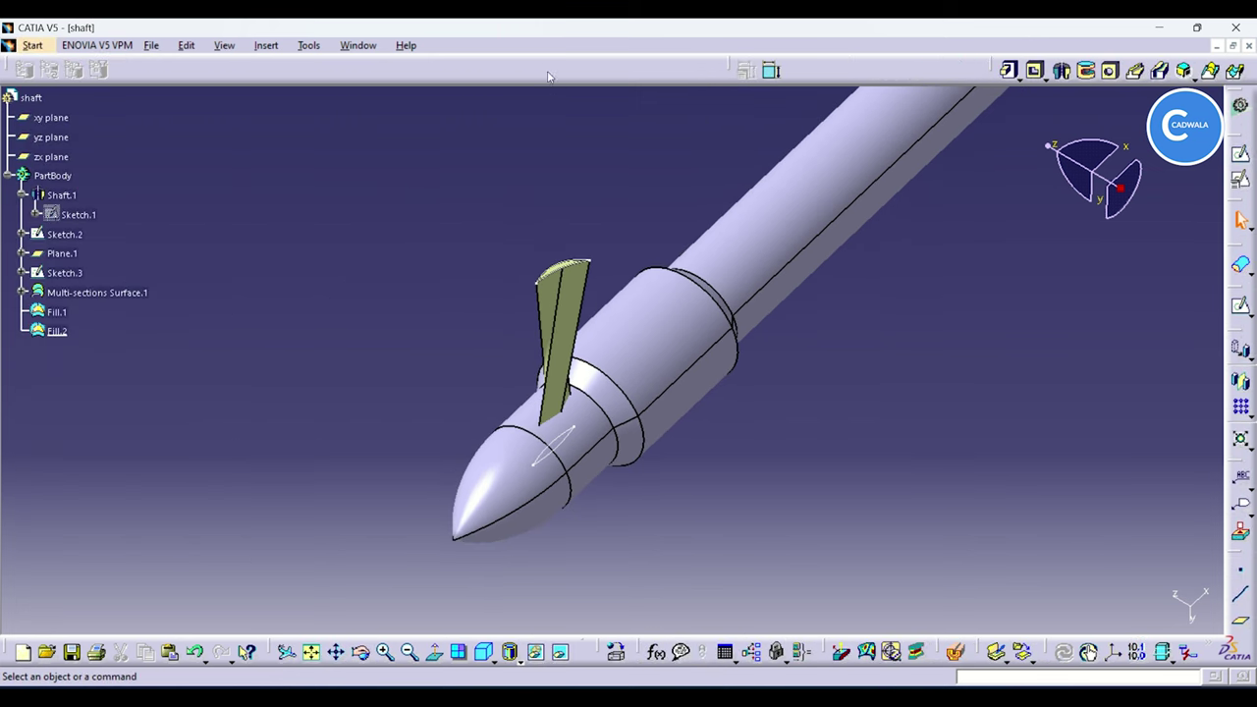
pyautogui.click(632, 386)
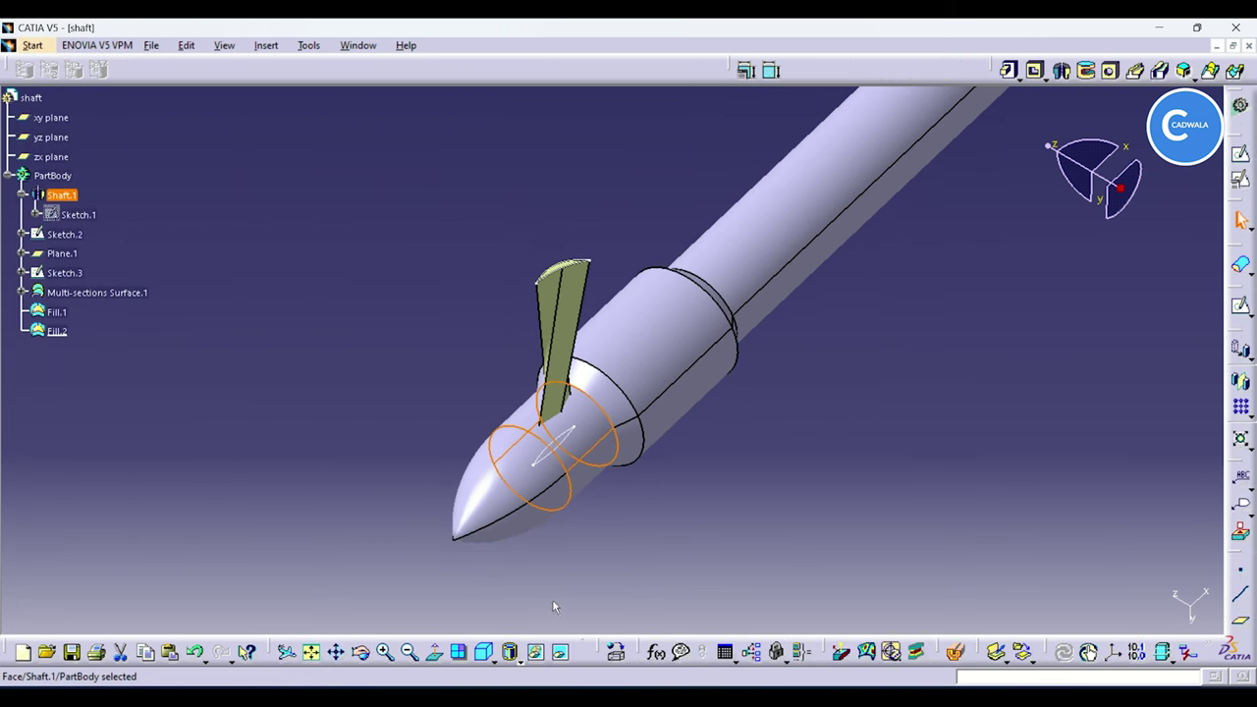
pyautogui.click(541, 653)
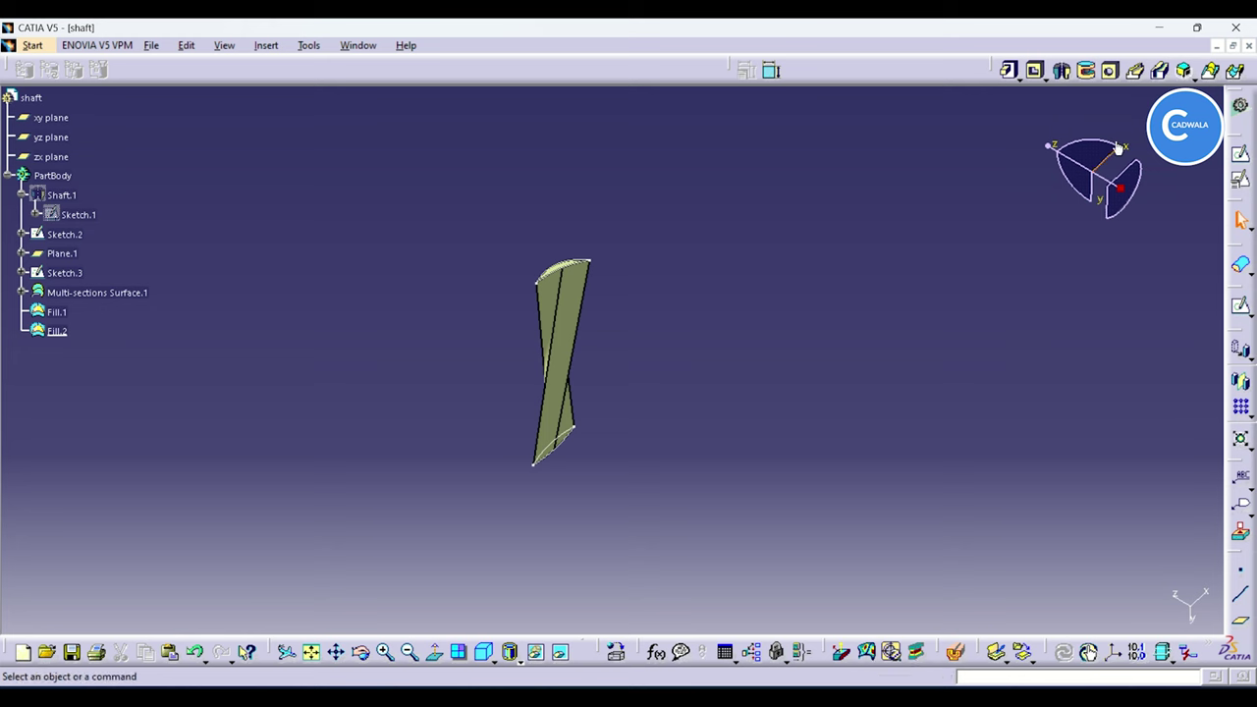
pyautogui.click(1210, 70)
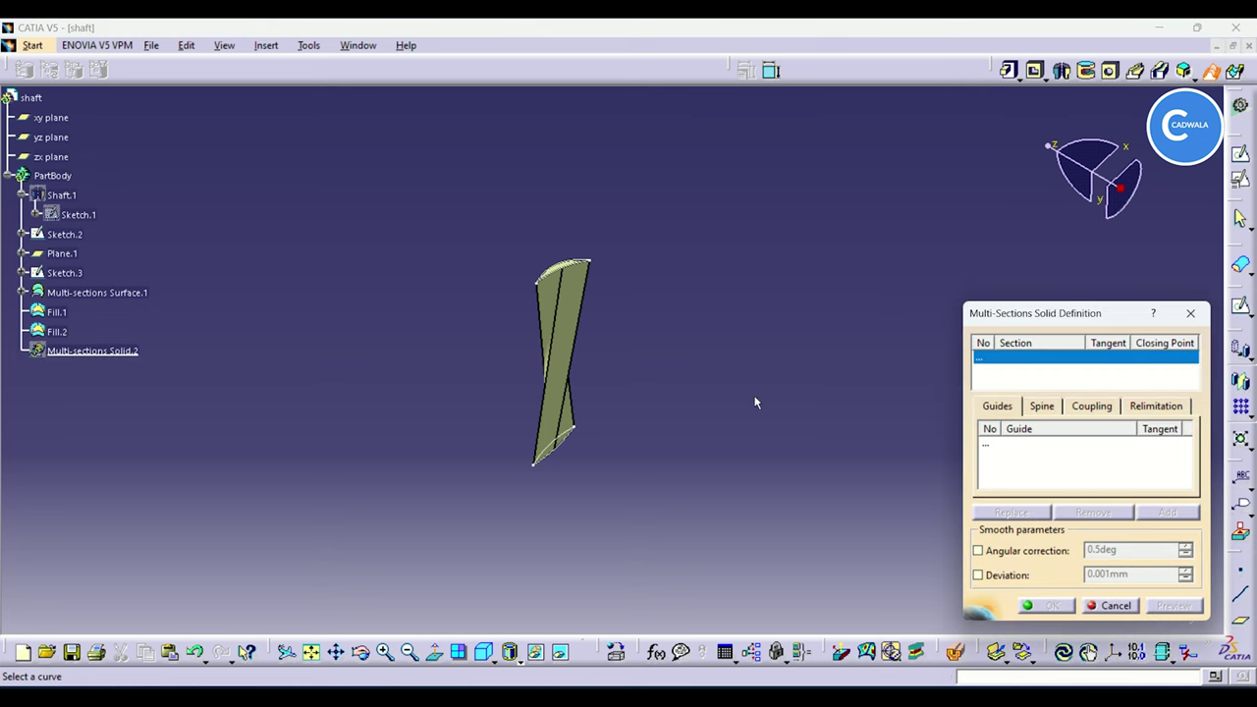
pyautogui.click(575, 327)
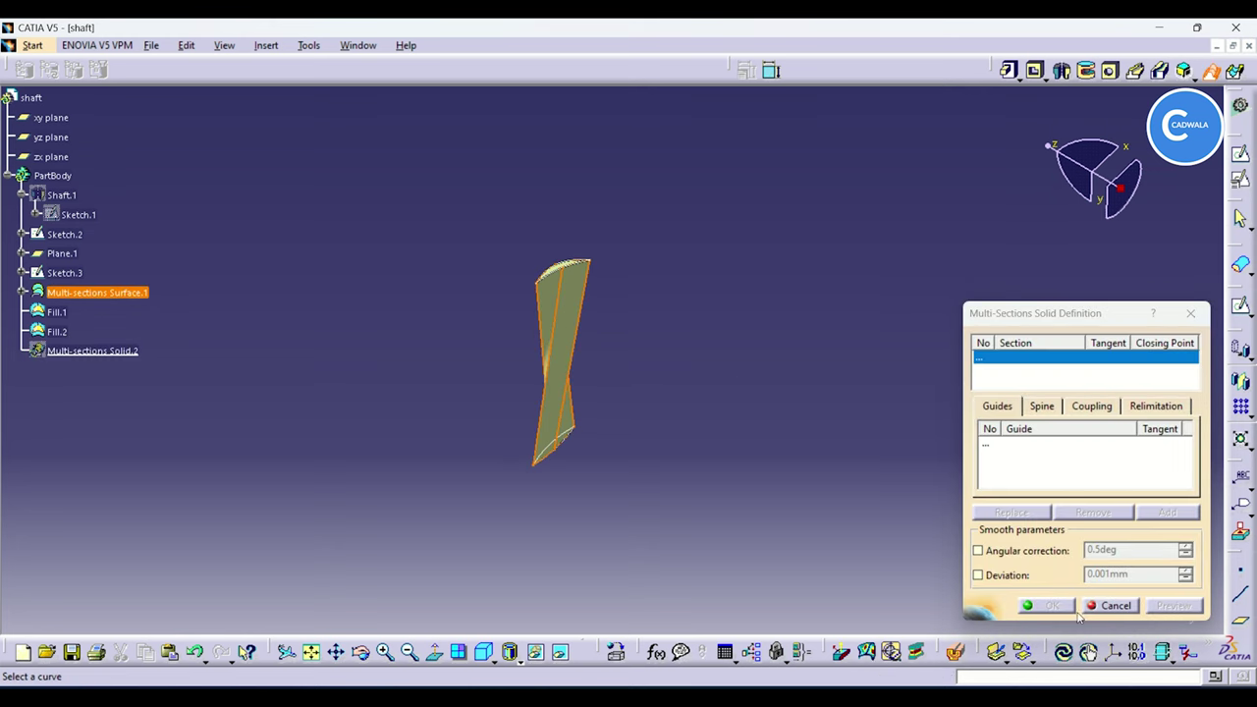
pyautogui.click(563, 277)
pyautogui.click(1115, 605)
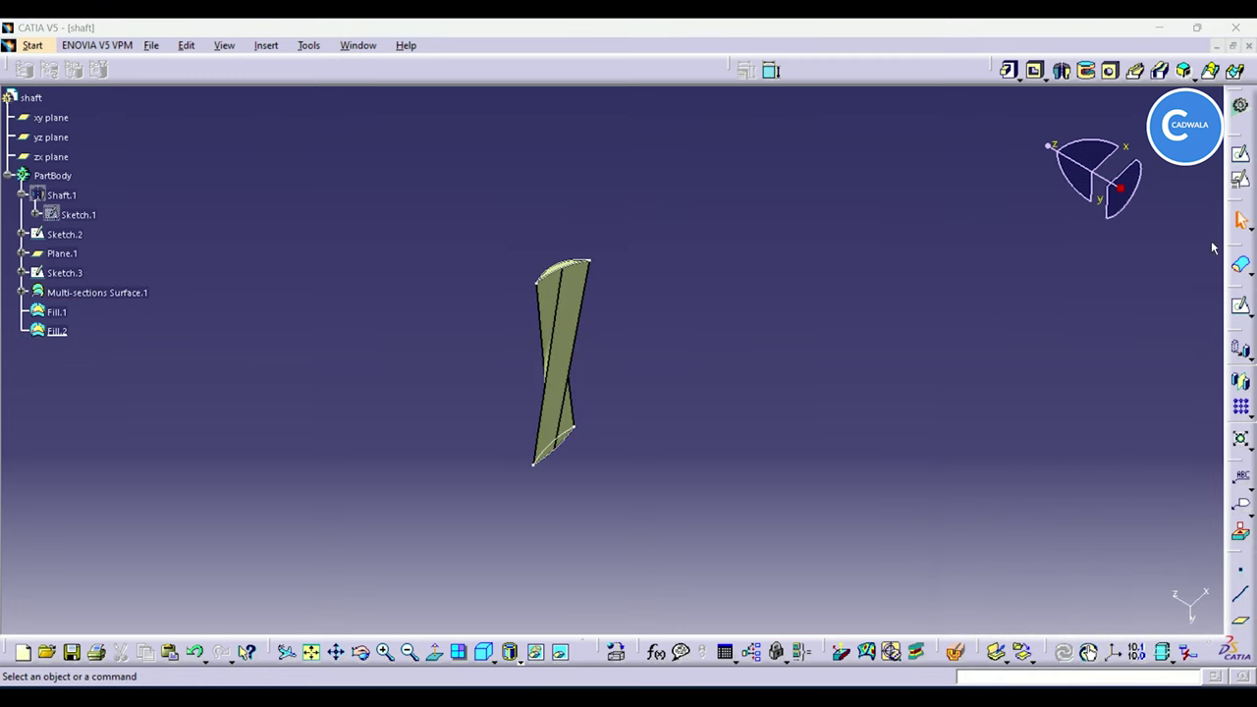
# Step: Convert the blade's multi-sections surface into a solid with Close Surface
pyautogui.click(1240, 265)
pyautogui.click(575, 281)
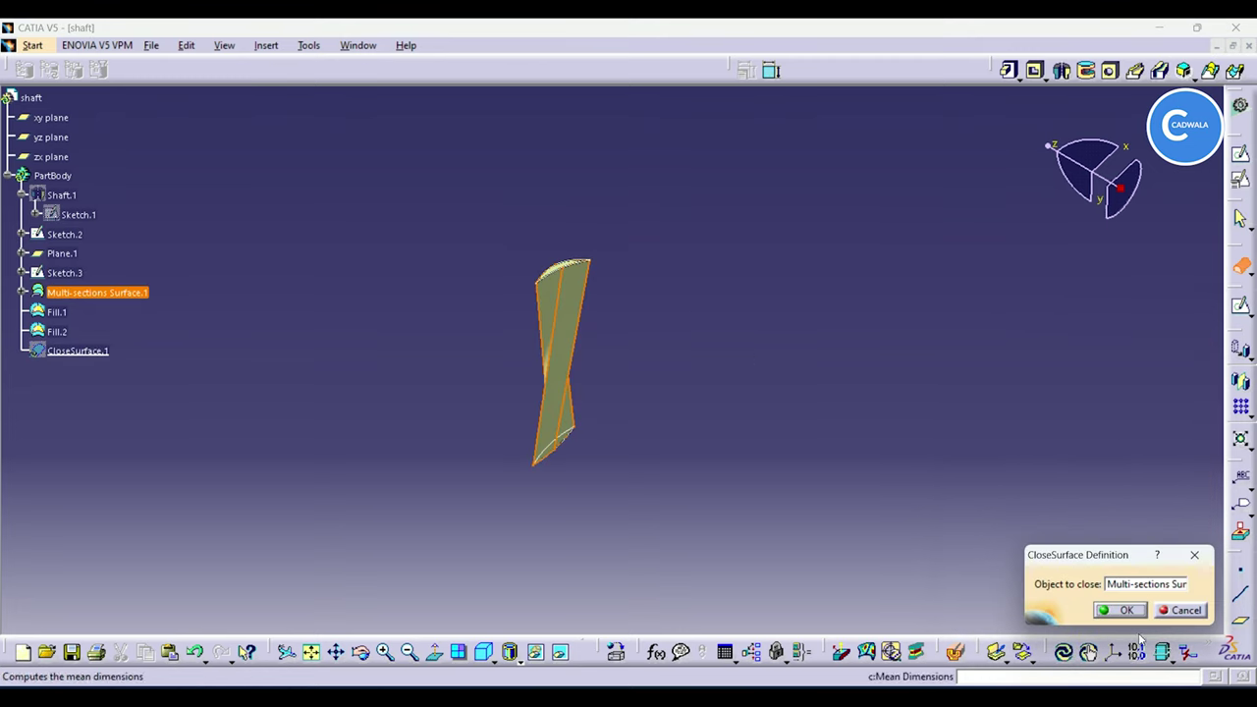
pyautogui.click(1119, 609)
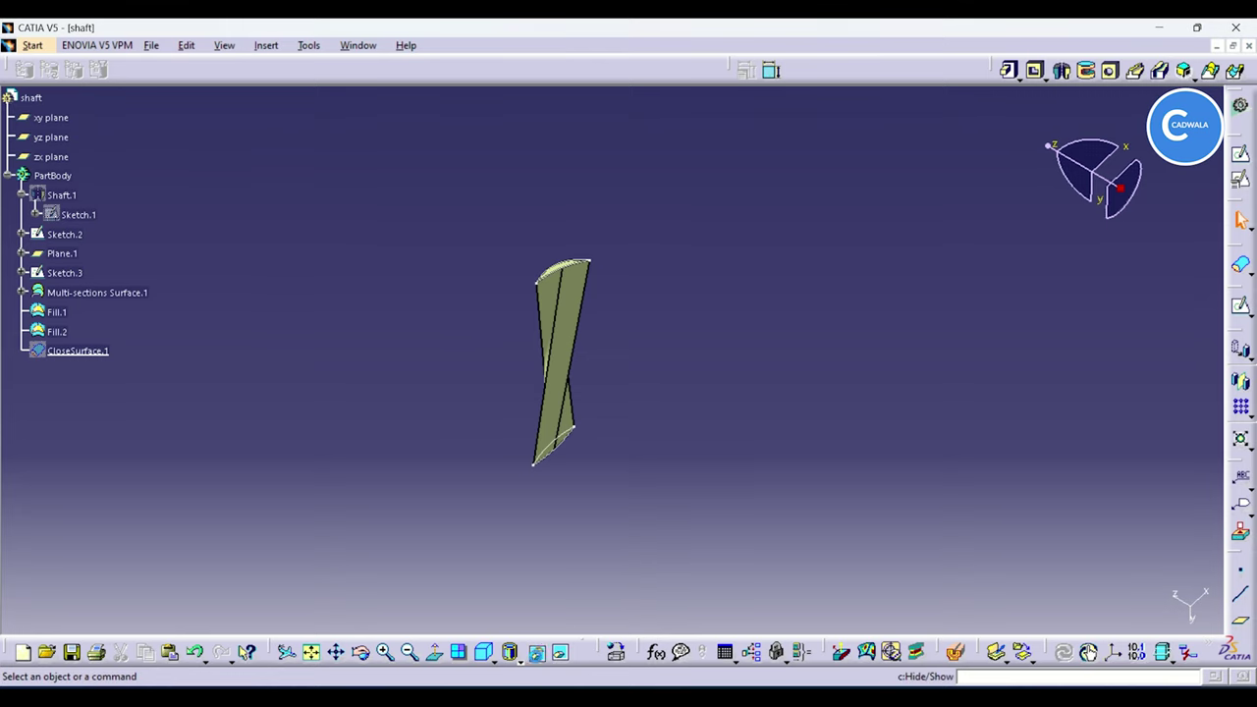
# Step: Show the hidden shaft solid again, together with the closed blade
pyautogui.click(54, 175)
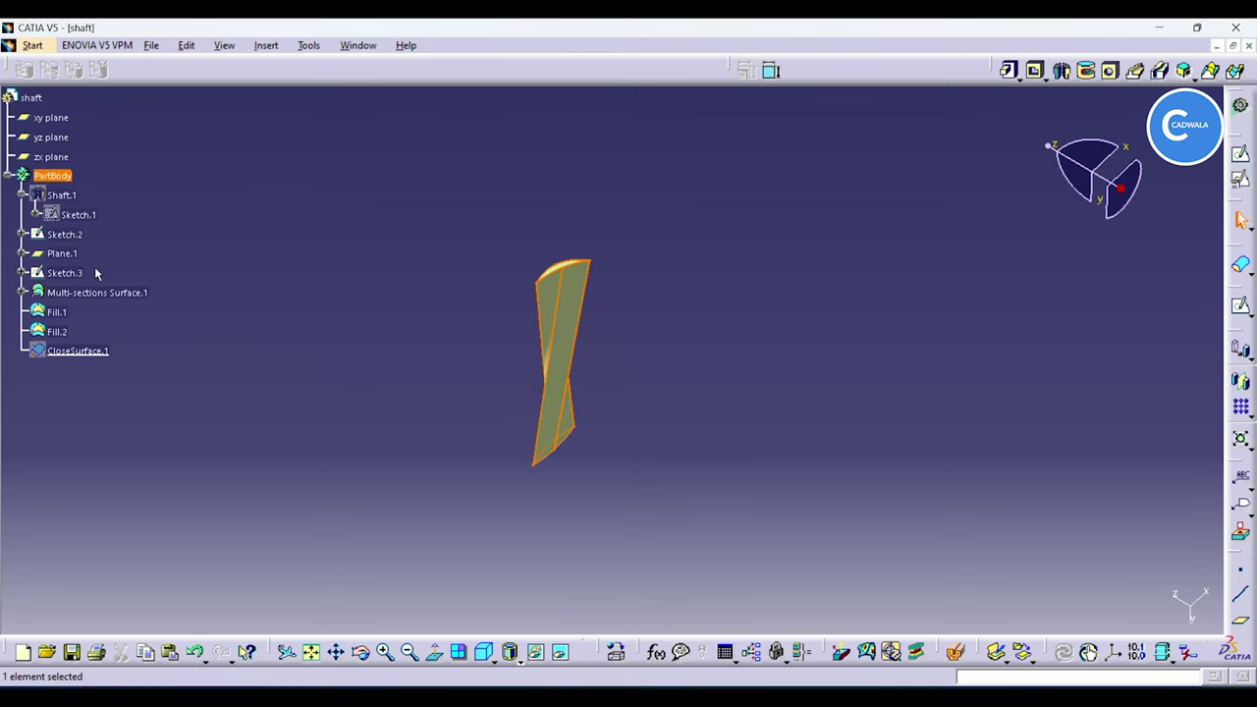
pyautogui.click(61, 195)
pyautogui.click(536, 652)
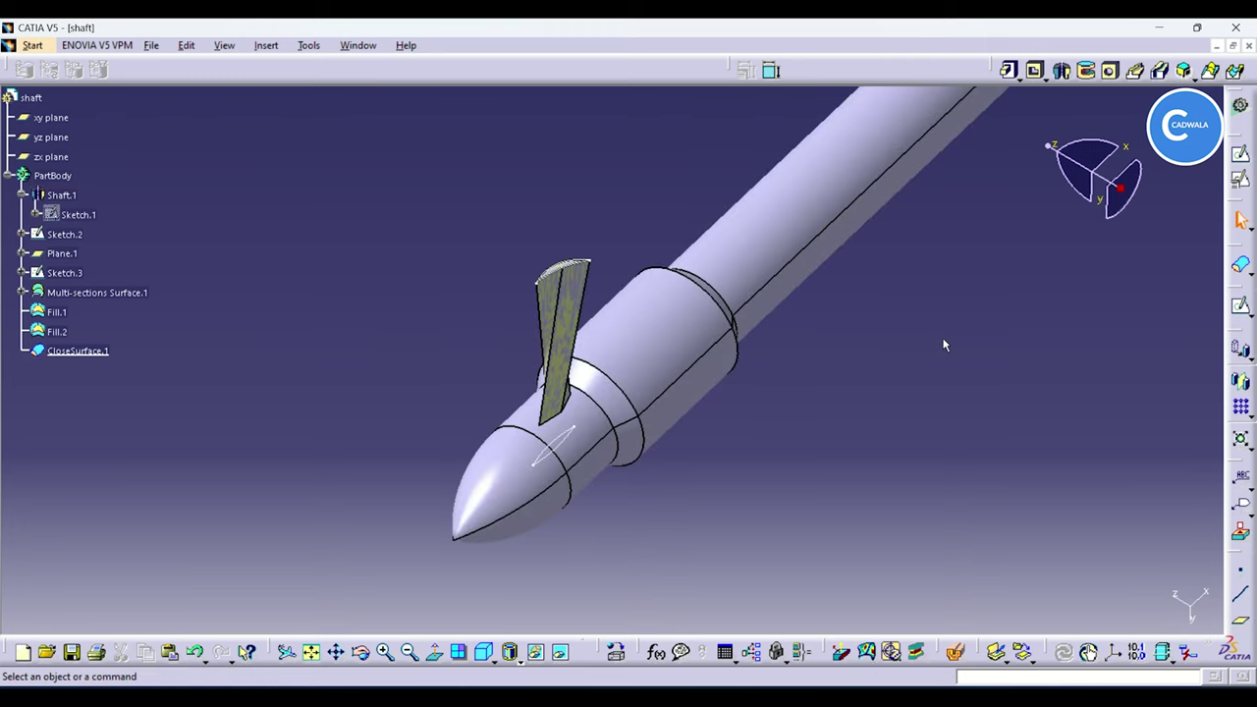
# Step: Hide Multi-sections Surface.1, Fill.1 and Fill.2, leaving only the solid blade on display
pyautogui.moveTo(945, 344); pyautogui.dragTo(949, 402, button='middle')
pyautogui.middleClick(949, 400)
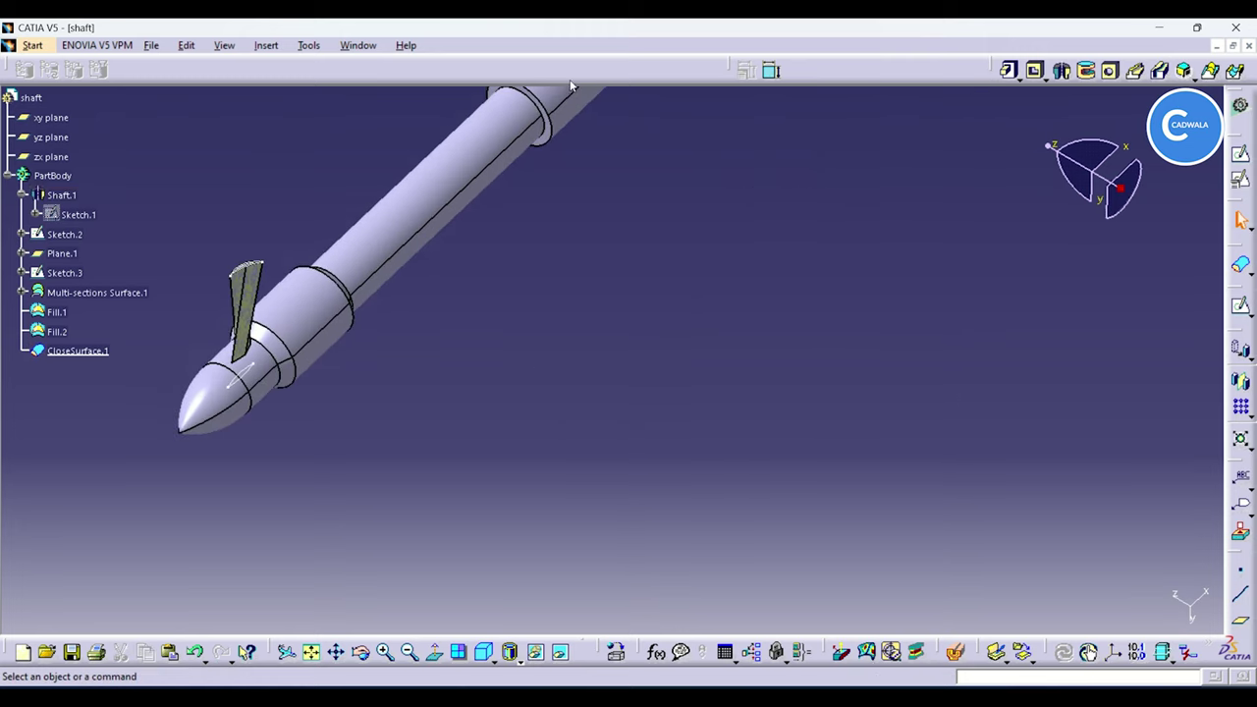
pyautogui.moveTo(610, 233); pyautogui.dragTo(866, 364, button='middle')
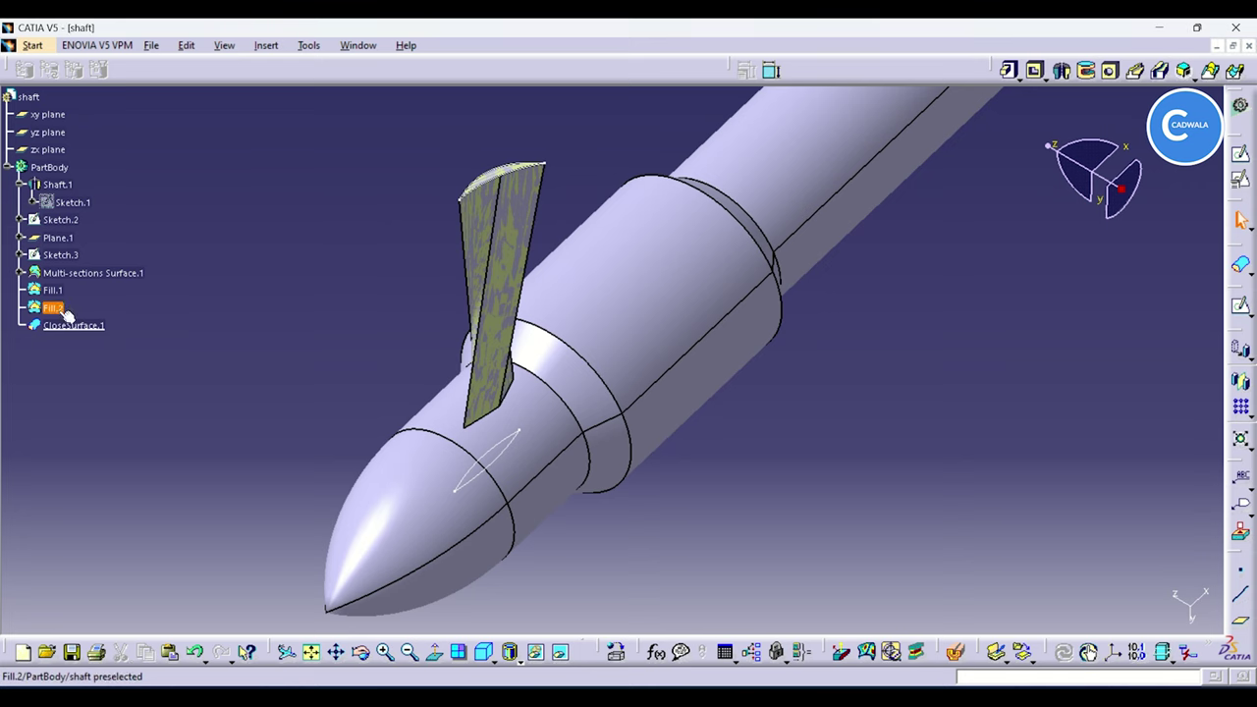
pyautogui.keyDown('shift'); pyautogui.click(85, 273); pyautogui.keyUp('shift')
pyautogui.rightClick(85, 273)
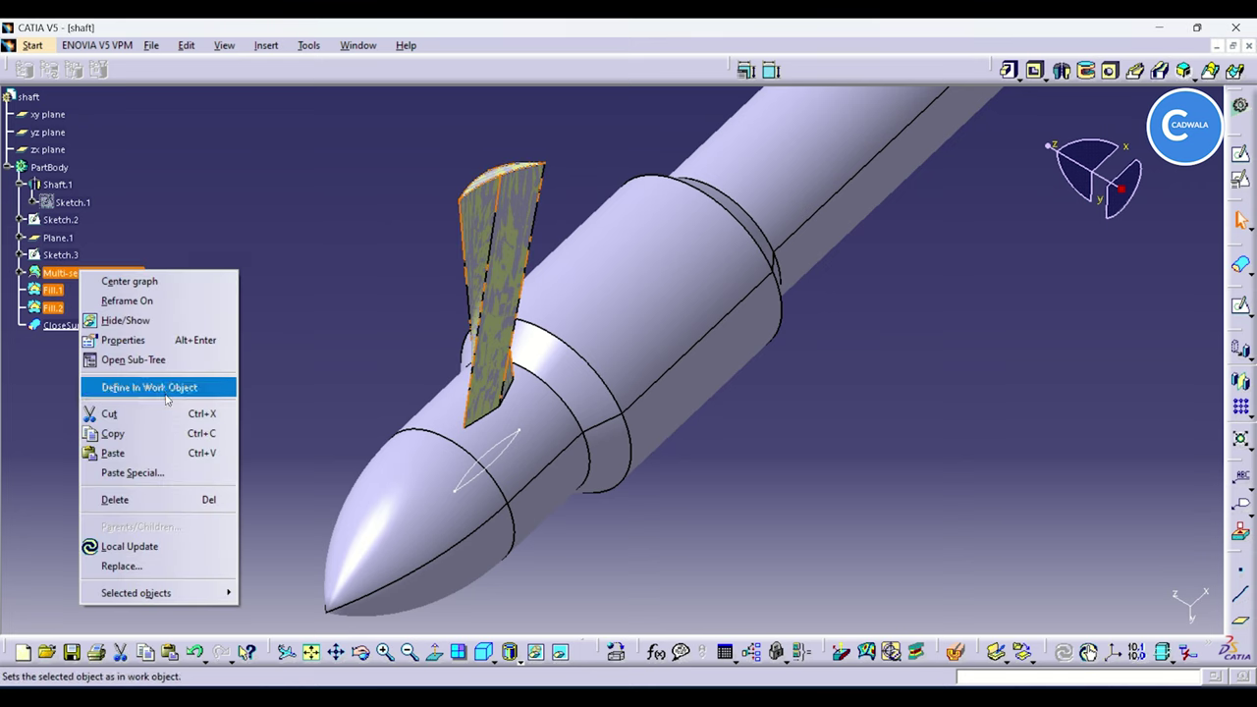
pyautogui.click(145, 322)
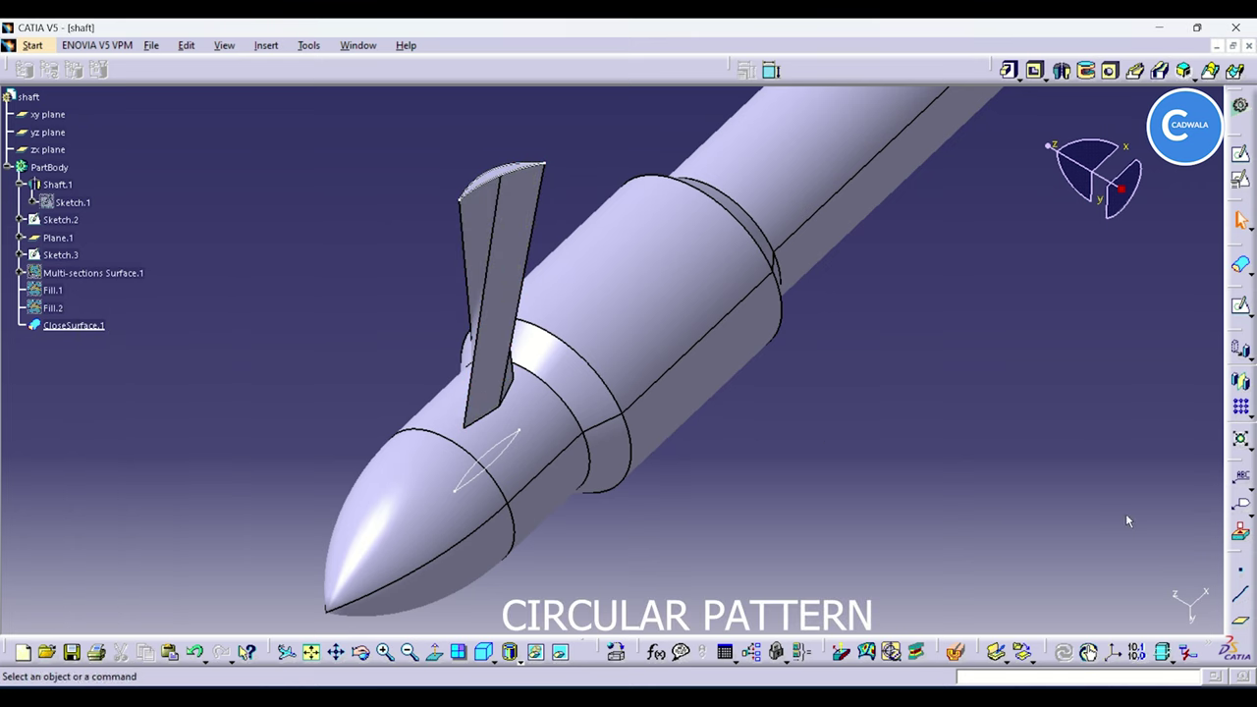
# Step: Create a circular pattern of the current solid with 25 instances at 360/25 degrees angular spacing, using the shaft's face as reference element
pyautogui.click(1243, 410)
pyautogui.click(1206, 427)
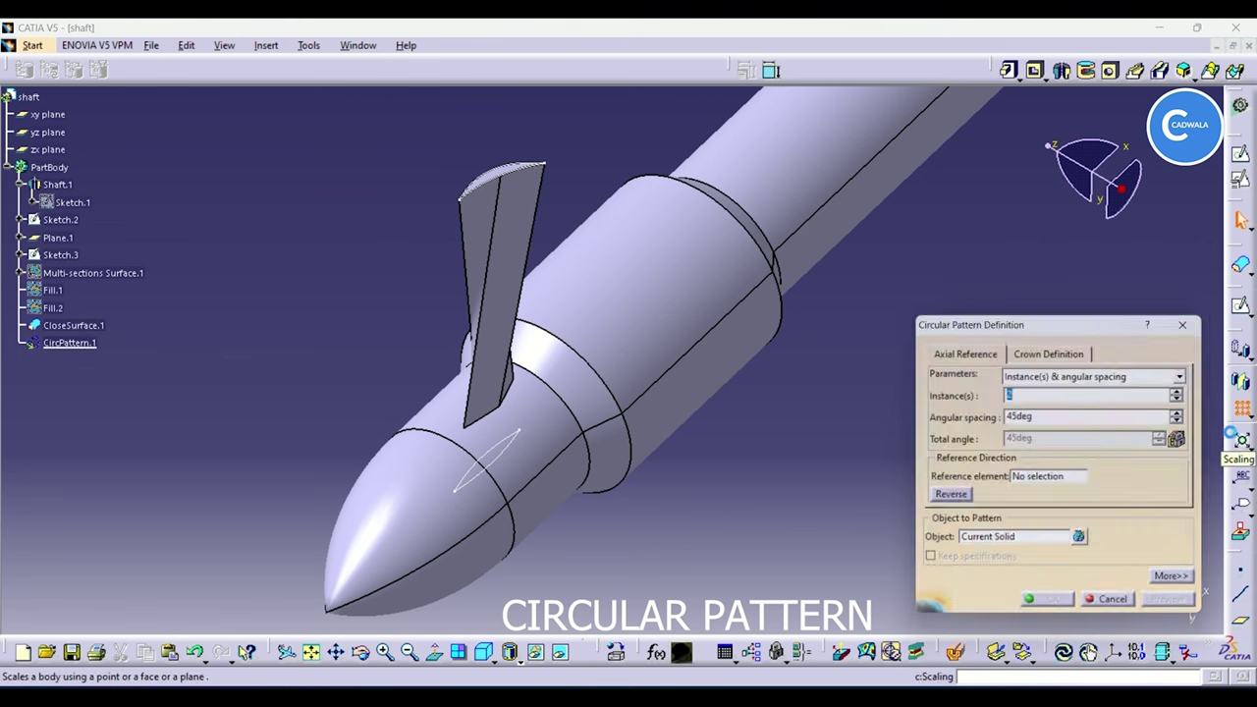
pyautogui.write('25')
pyautogui.click(1068, 418)
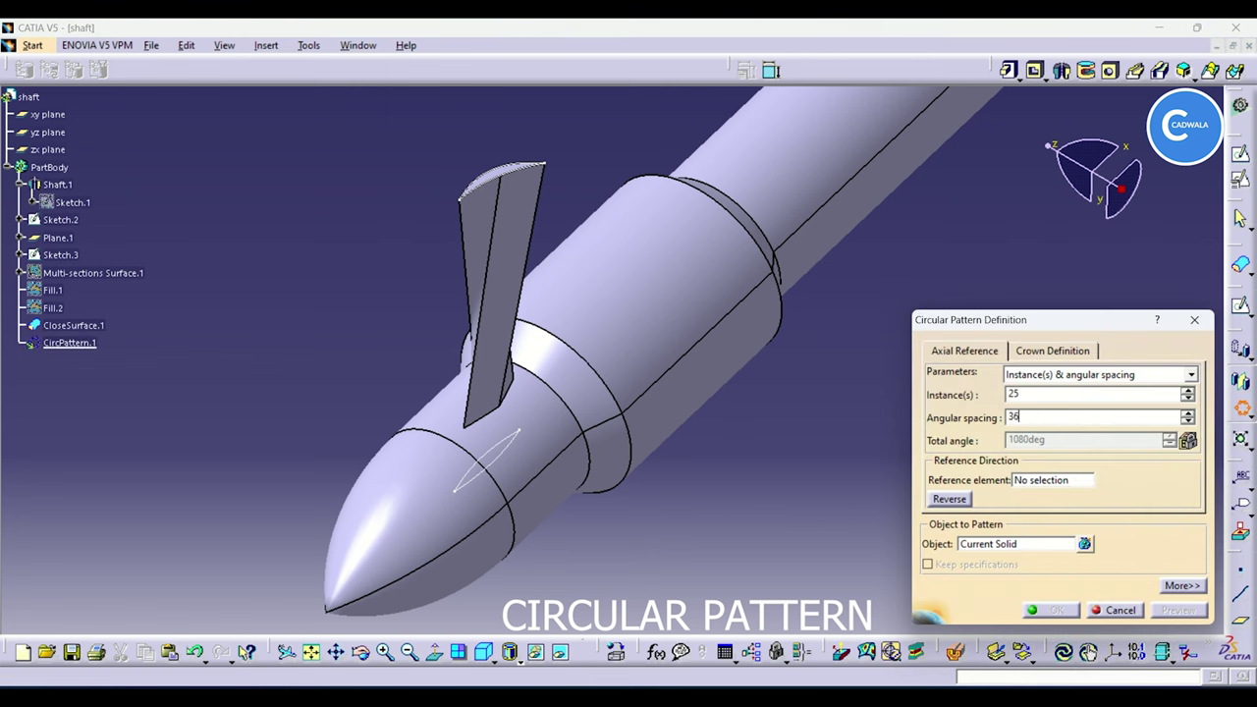
pyautogui.write('360/25')
pyautogui.click(1061, 480)
pyautogui.click(624, 522)
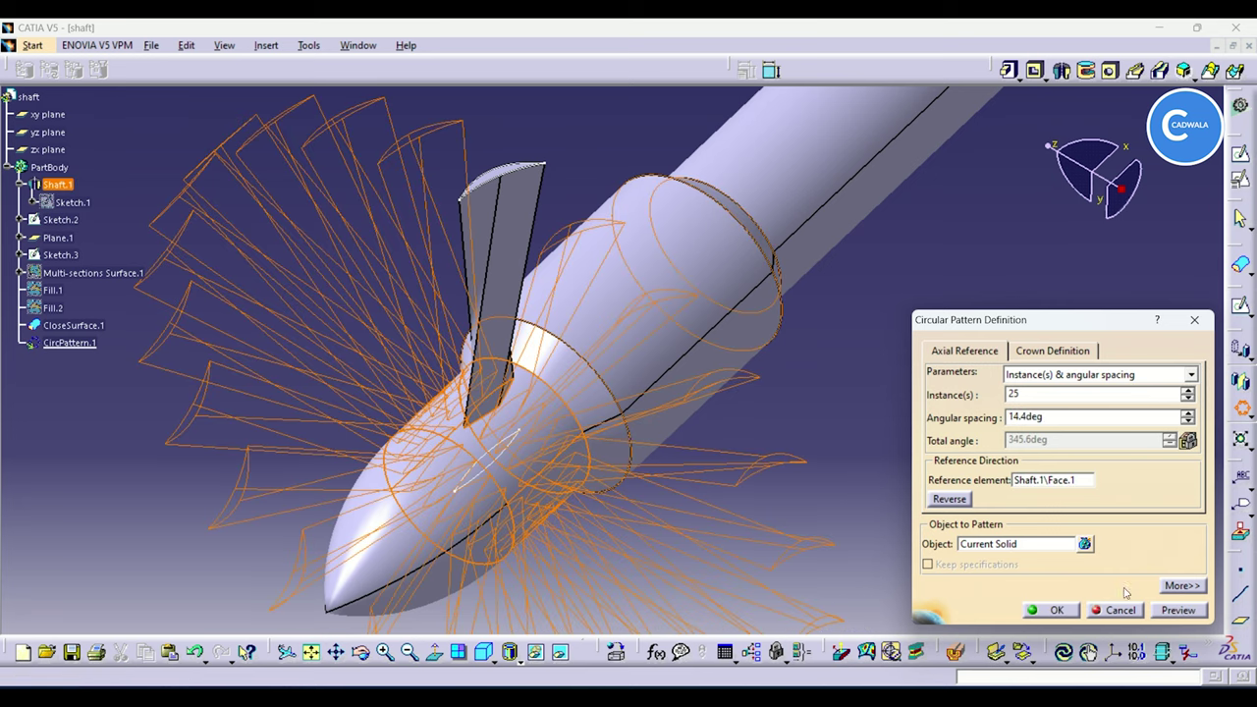
pyautogui.click(1174, 610)
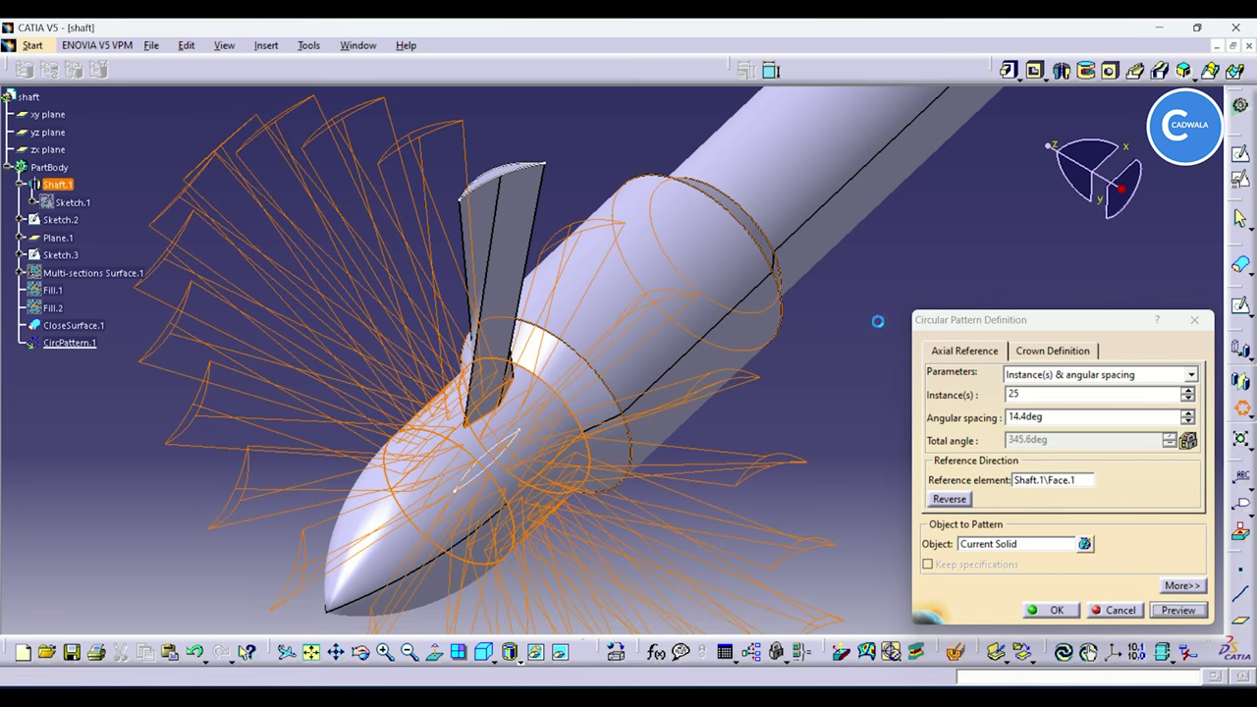
pyautogui.click(1065, 609)
# Step: Show Multi-sections Surface.1, Fill.1 and Fill.2 again
pyautogui.keyDown('ctrl'); pyautogui.moveTo(942, 346); pyautogui.dragTo(951, 402, button='middle'); pyautogui.keyUp('ctrl')
pyautogui.click(361, 651)
pyautogui.moveTo(831, 448); pyautogui.dragTo(615, 484)
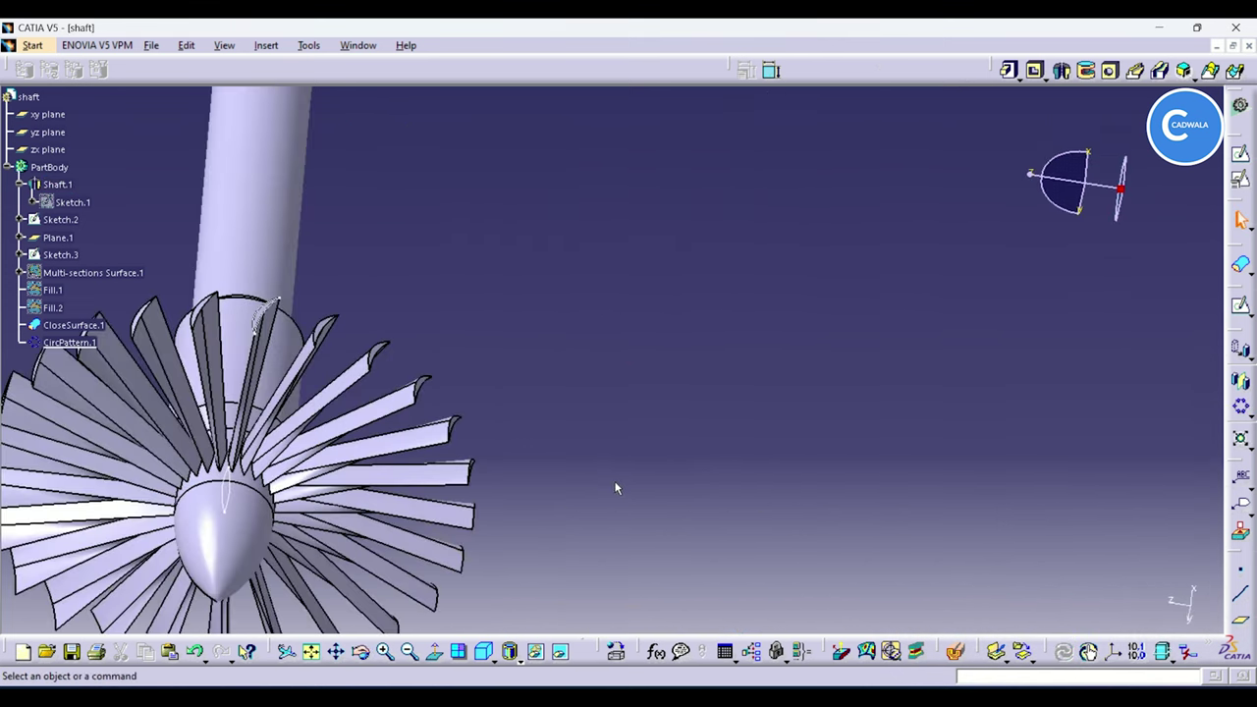
pyautogui.moveTo(658, 441); pyautogui.dragTo(970, 368, button='middle')
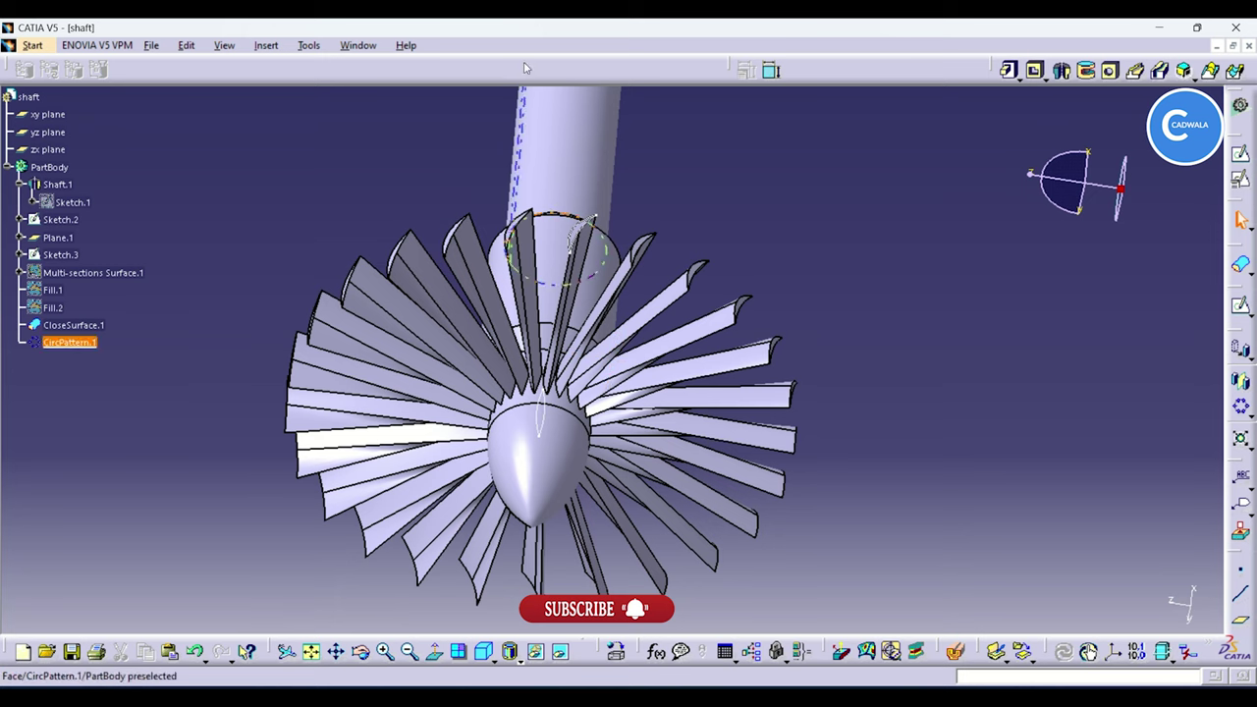
pyautogui.rightClick(61, 272)
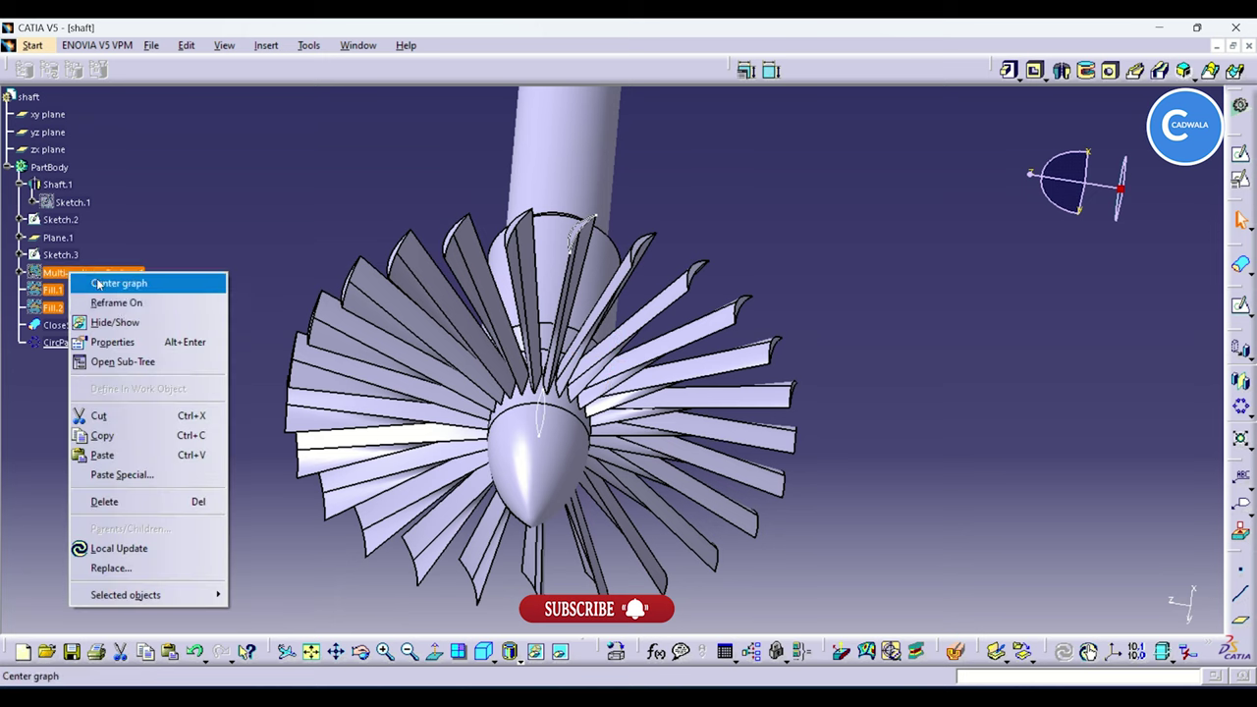
pyautogui.click(120, 321)
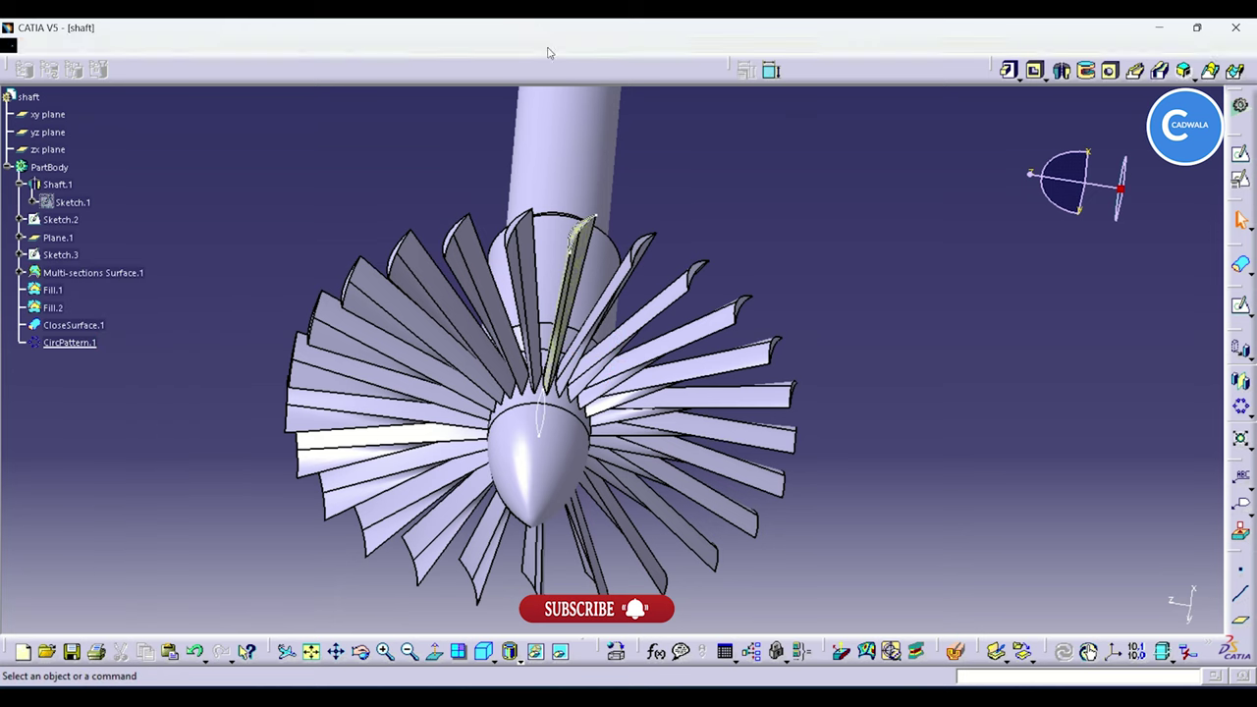
# Step: Insert a new body and move the Shaft.1 feature from PartBody into it
pyautogui.click(311, 652)
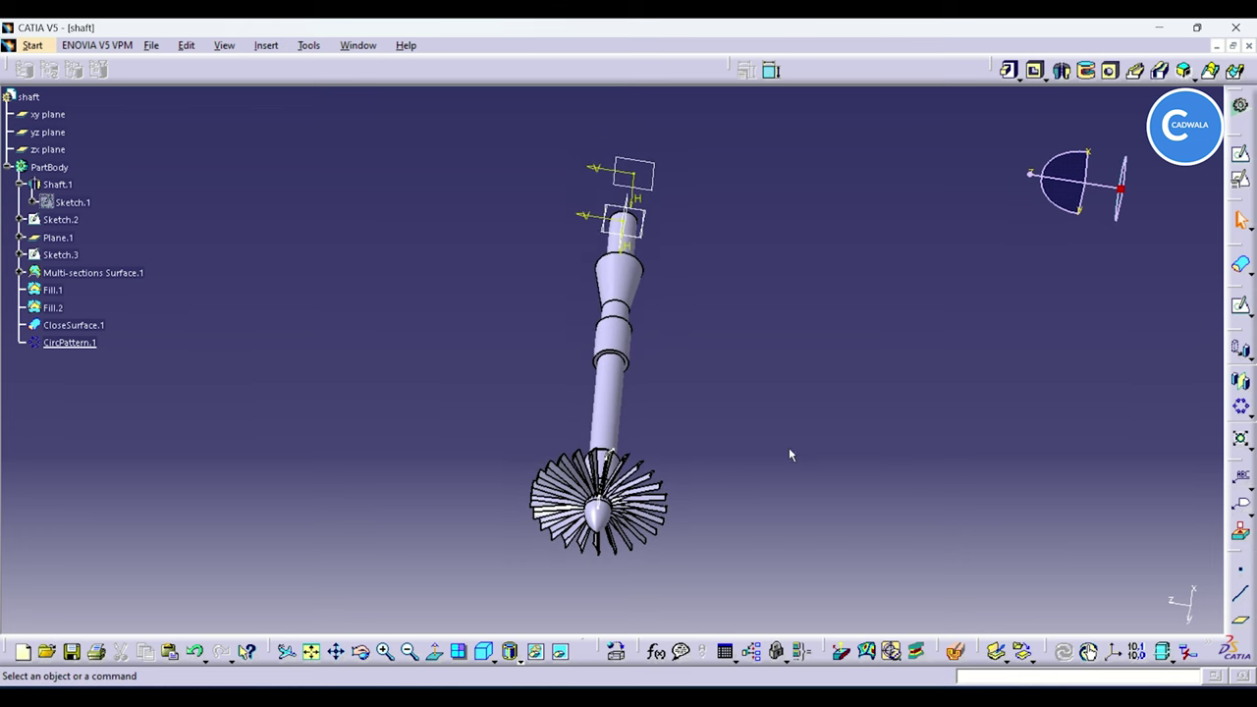
pyautogui.click(266, 45)
pyautogui.click(283, 82)
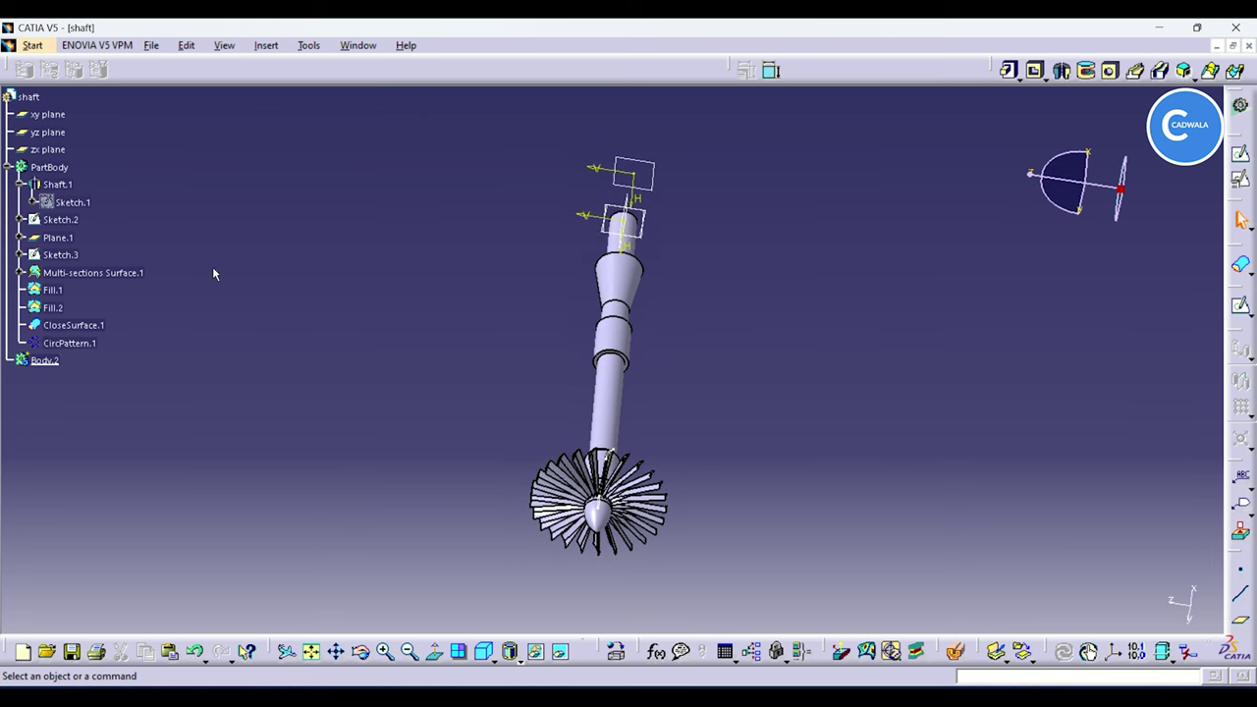
pyautogui.doubleClick(59, 183)
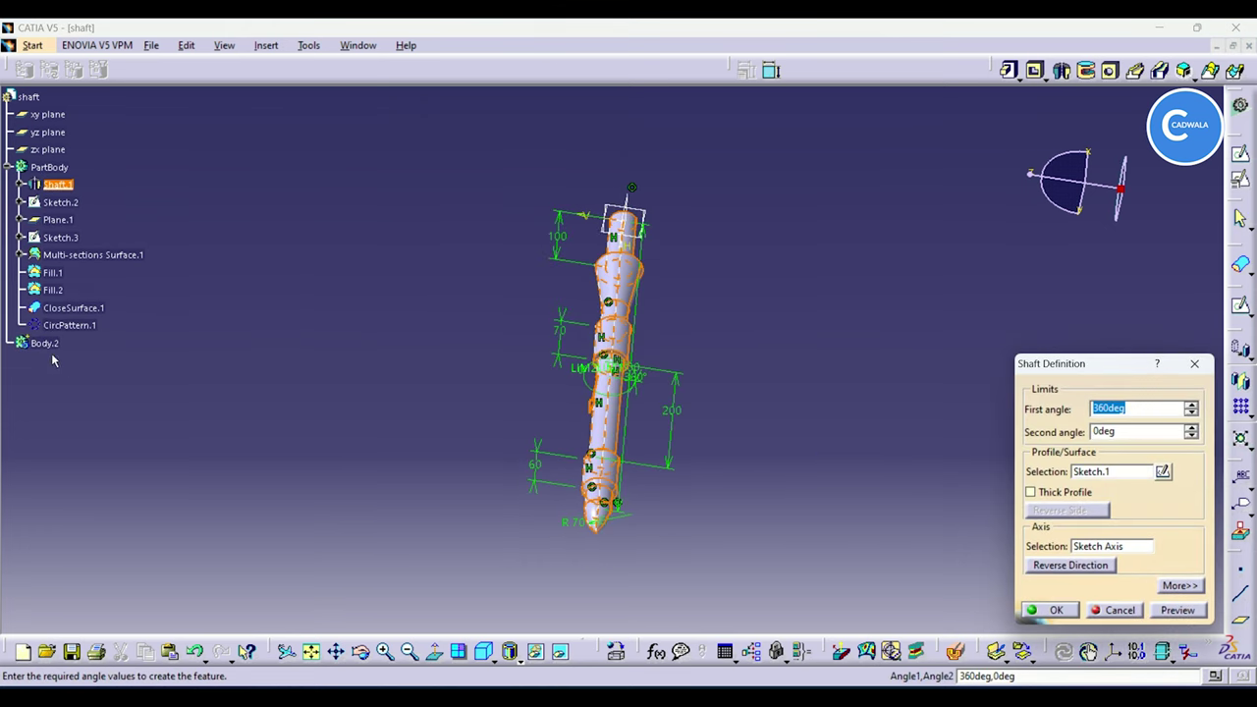
pyautogui.click(1111, 604)
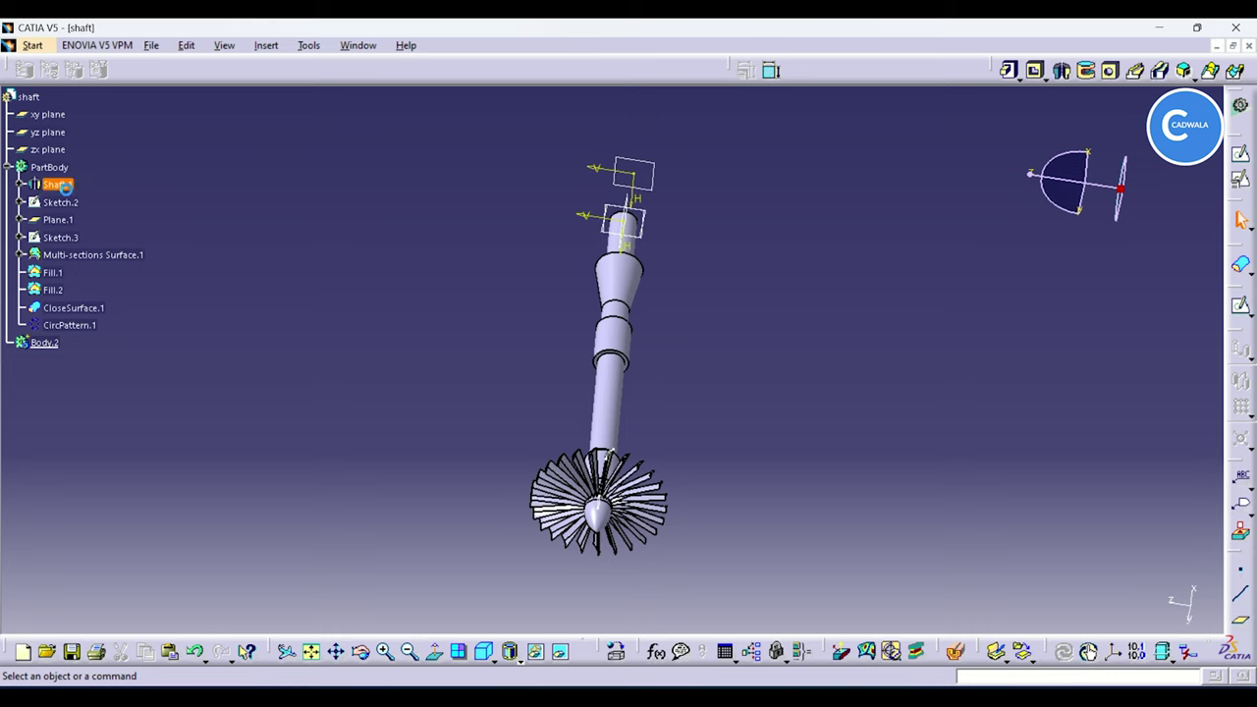
pyautogui.moveTo(59, 184); pyautogui.dragTo(29, 346)
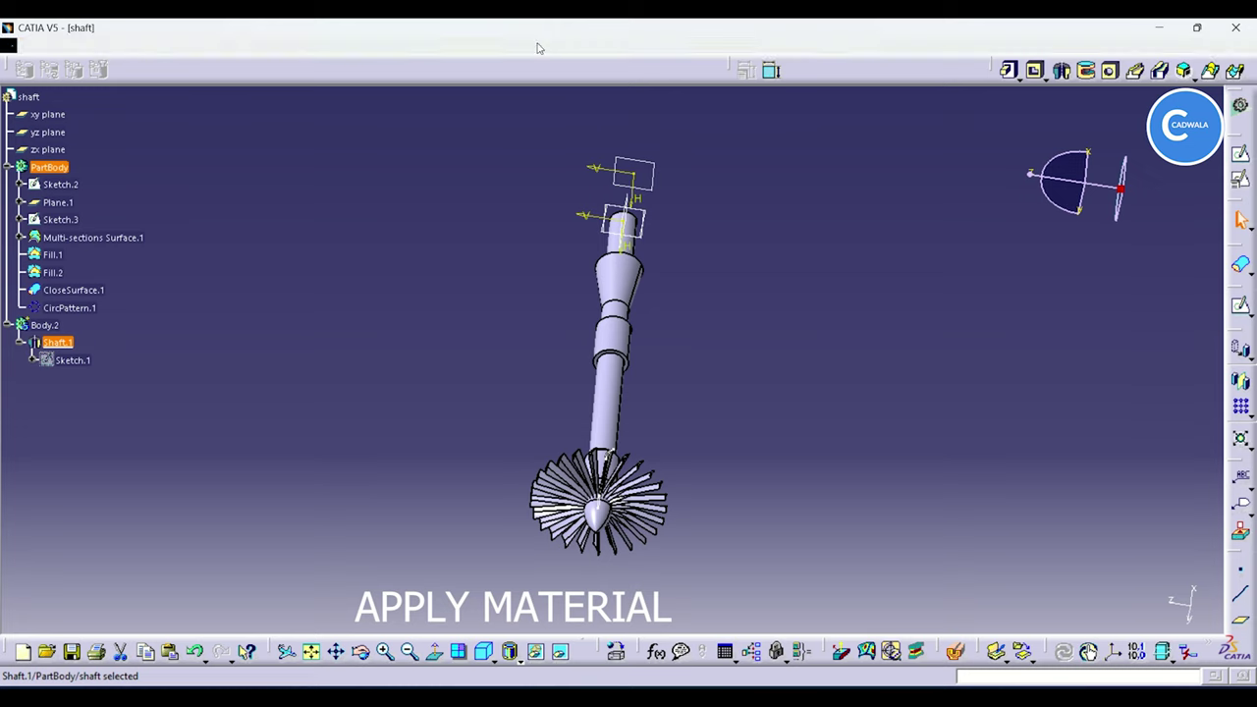
# Step: Apply the Aluminium Grey painting material to PartBody and switch the display to shading with material
pyautogui.click(8, 173)
pyautogui.click(8, 169)
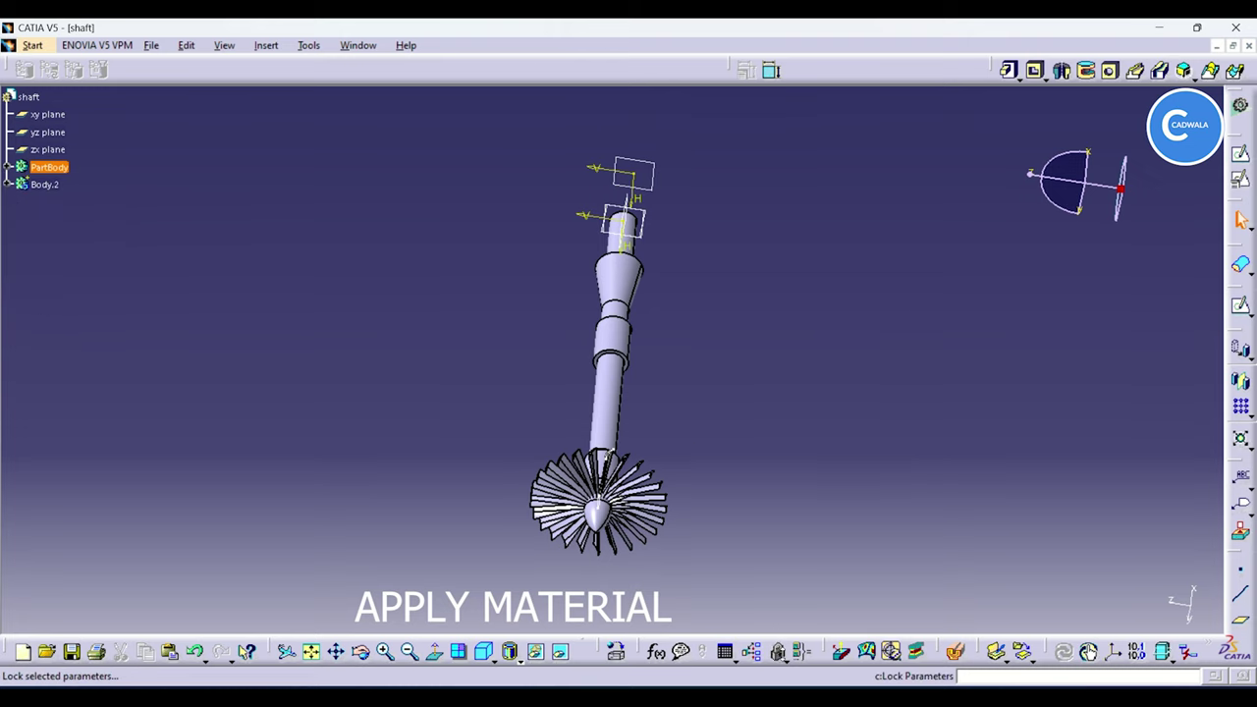
pyautogui.click(955, 651)
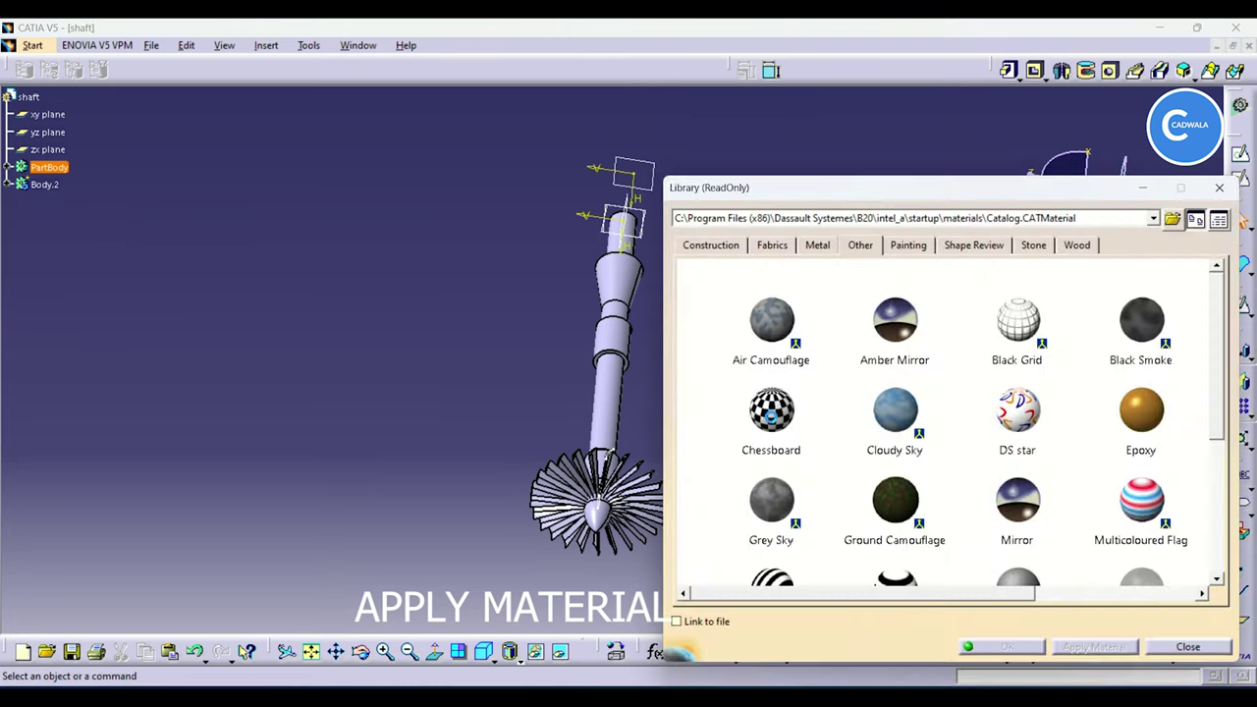
pyautogui.click(899, 243)
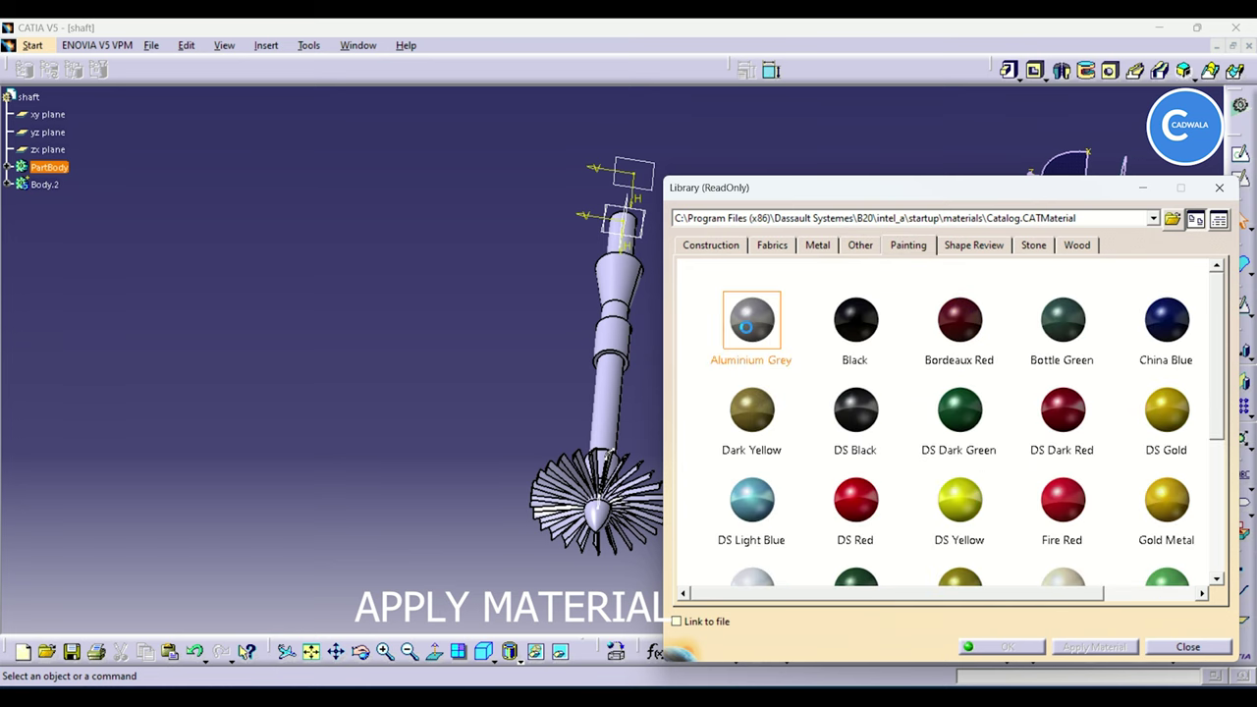
pyautogui.moveTo(78, 184); pyautogui.dragTo(594, 501)
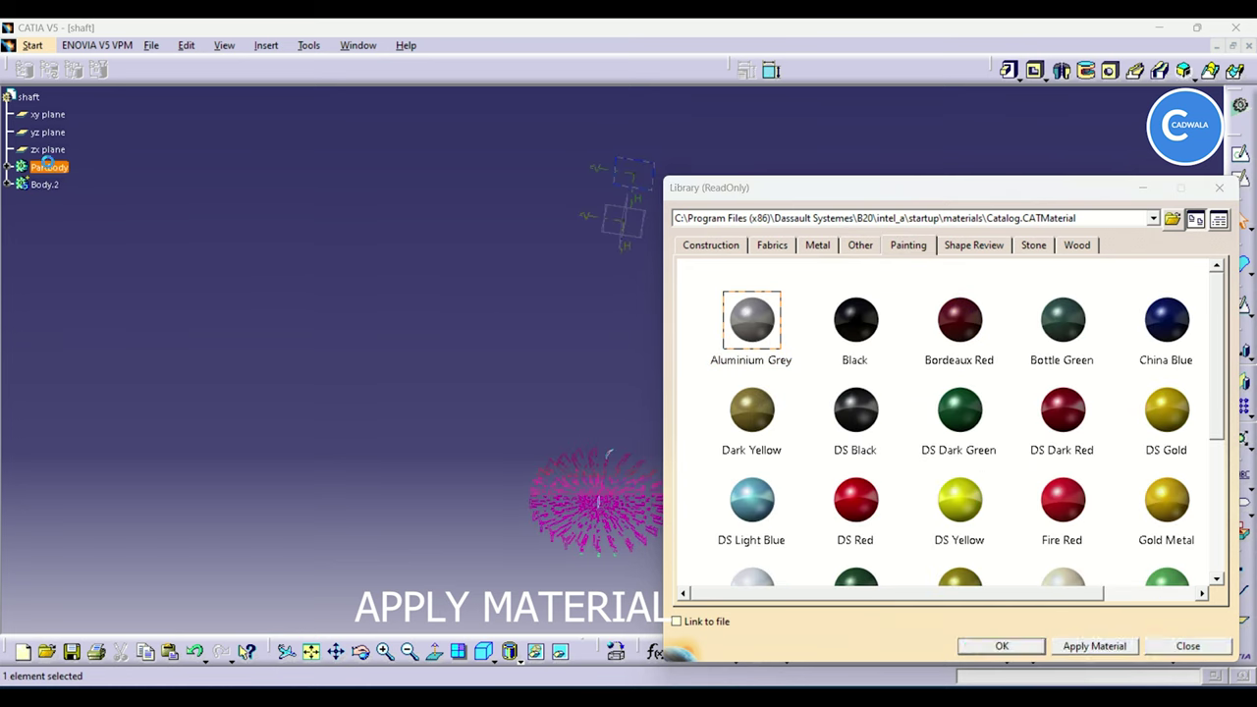
pyautogui.click(1101, 648)
pyautogui.click(1019, 648)
pyautogui.click(519, 659)
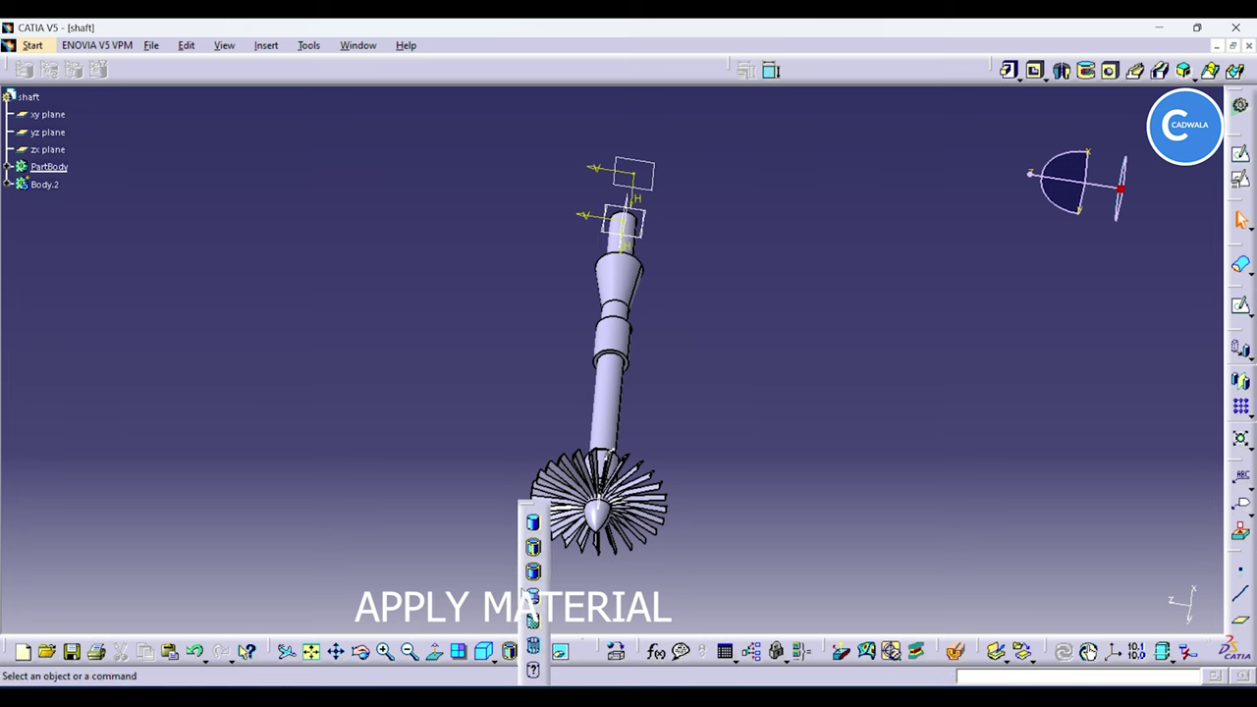
pyautogui.click(533, 596)
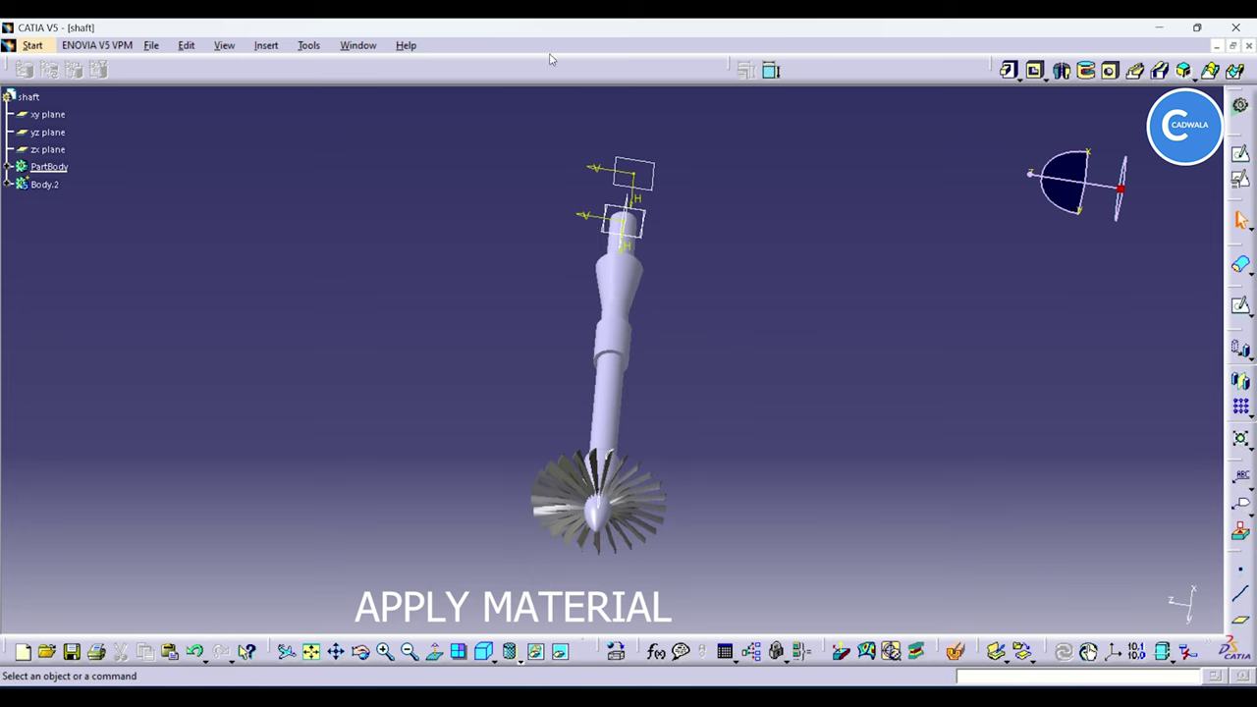
# Step: Apply the Black painting material to Body.2, which holds the shaft
pyautogui.click(45, 185)
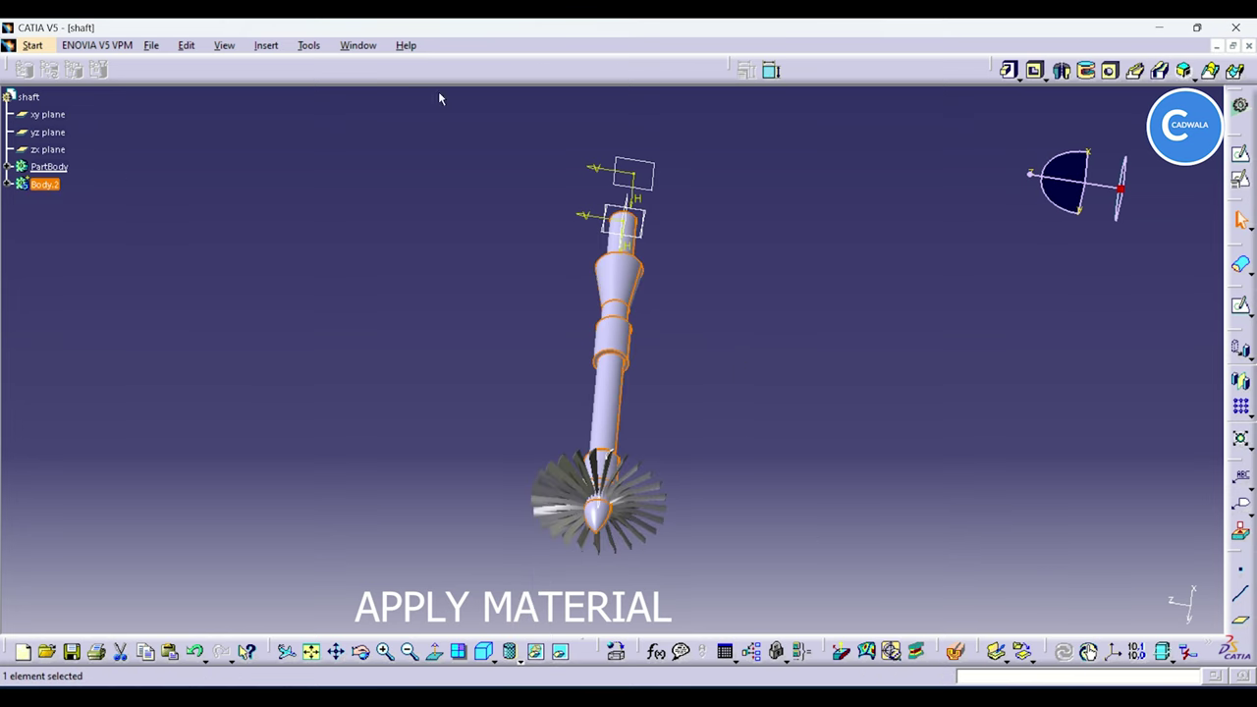
pyautogui.click(614, 651)
pyautogui.click(887, 244)
pyautogui.click(904, 320)
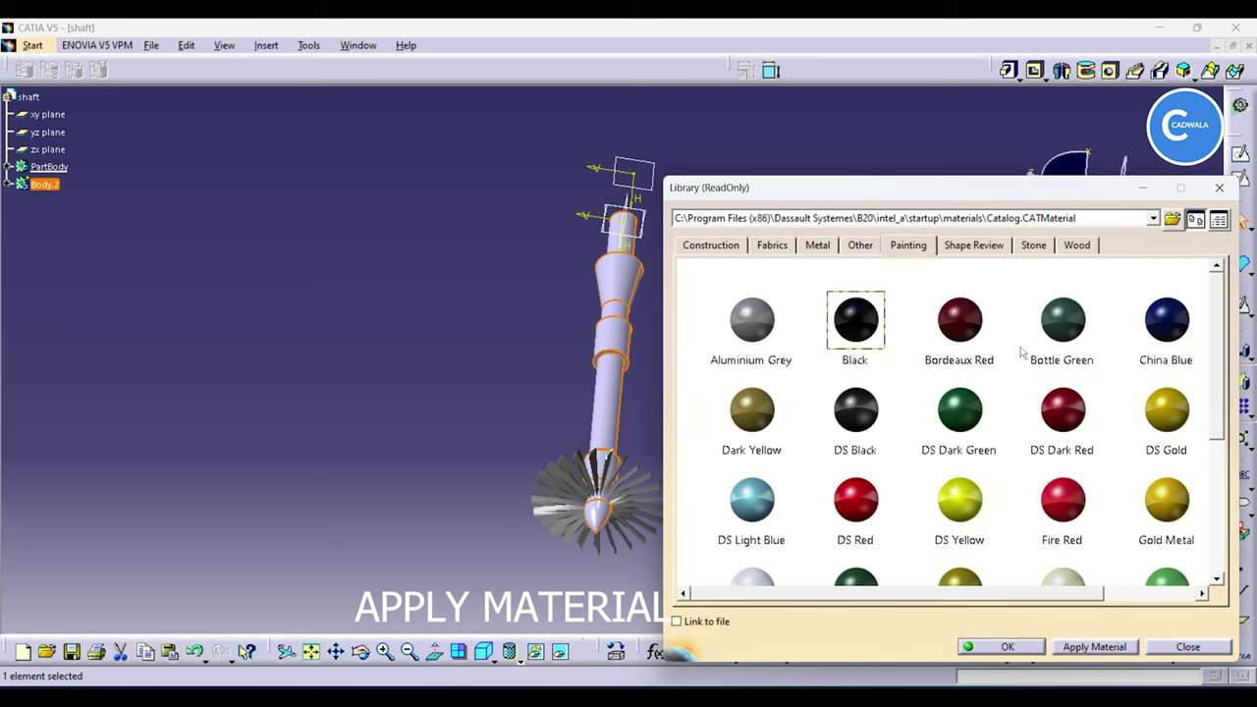
pyautogui.click(1094, 647)
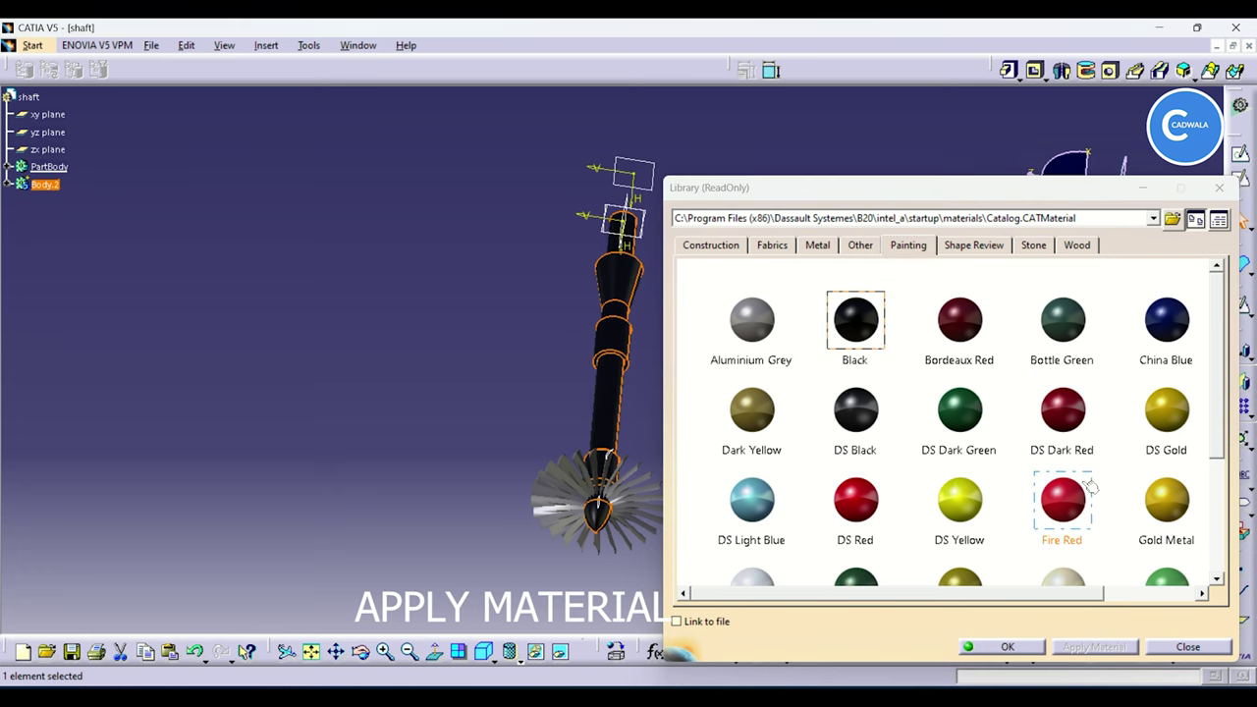
# Step: Replace Body.2's material with the Metal Green painting material and close the material library
pyautogui.scroll(-3, 1090, 486)
pyautogui.scroll(2, 835, 488)
pyautogui.scroll(-1, 889, 466)
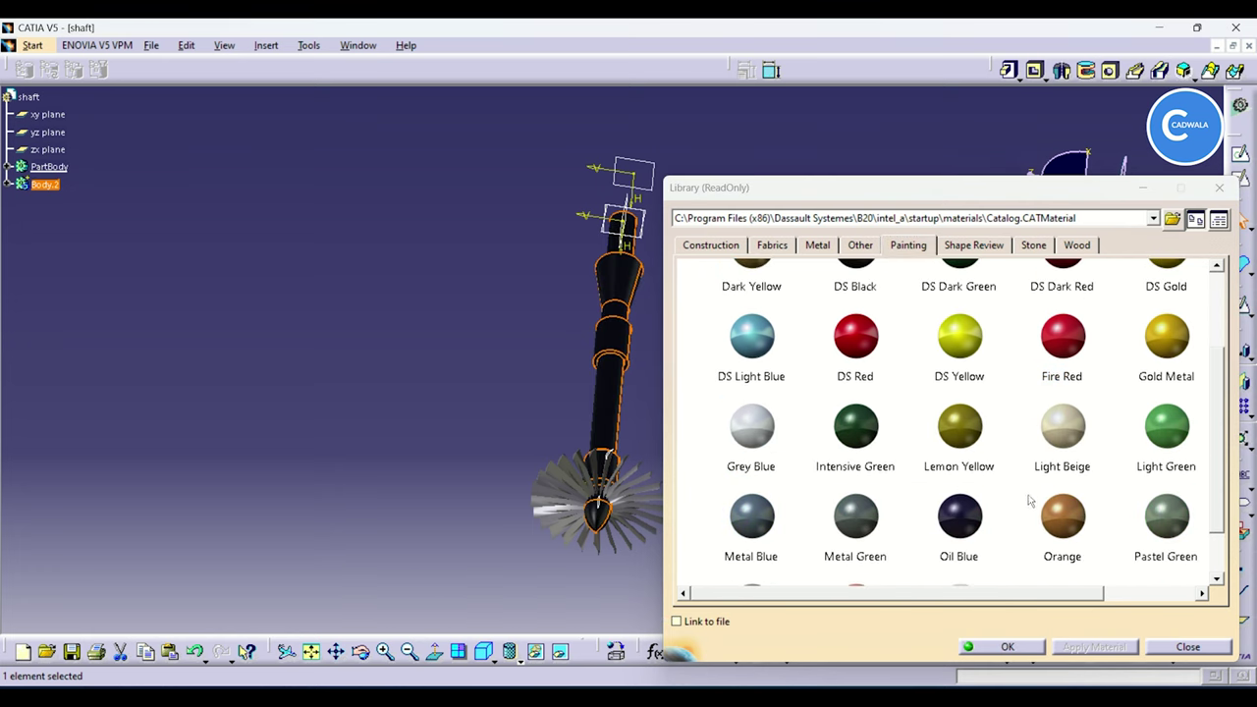
pyautogui.click(864, 515)
pyautogui.click(1094, 647)
pyautogui.click(1002, 647)
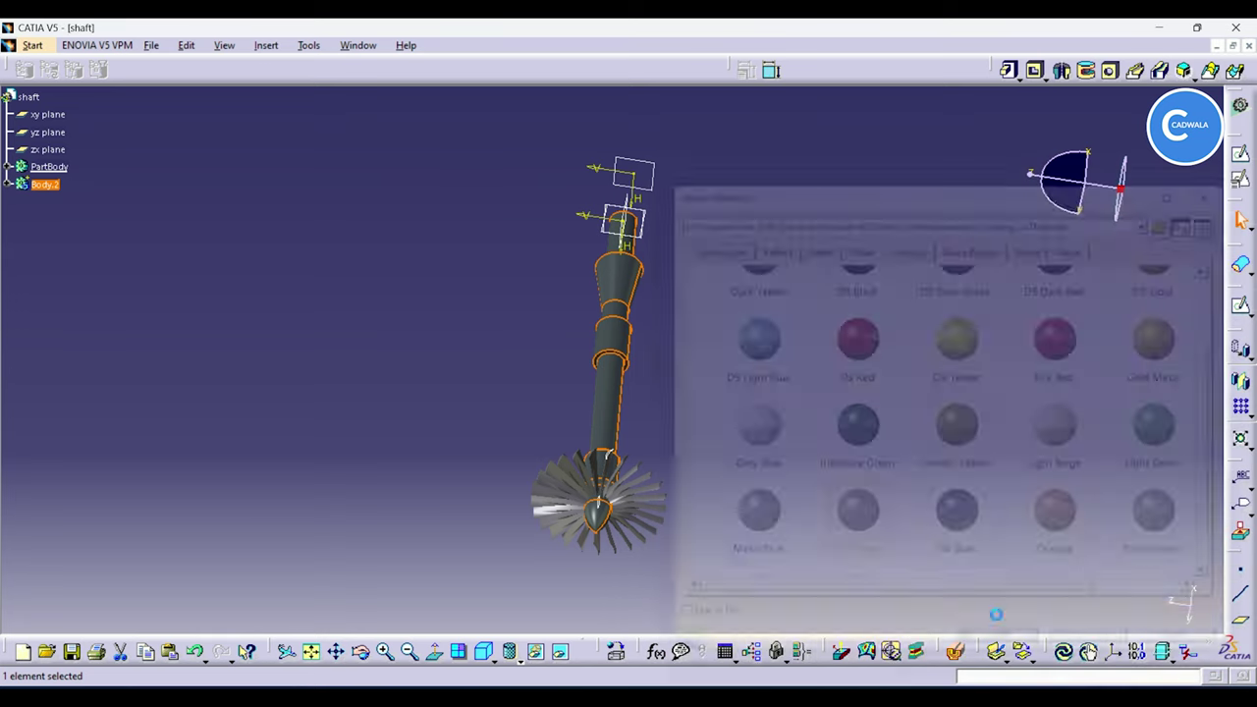
pyautogui.click(362, 651)
pyautogui.moveTo(452, 413); pyautogui.dragTo(561, 68)
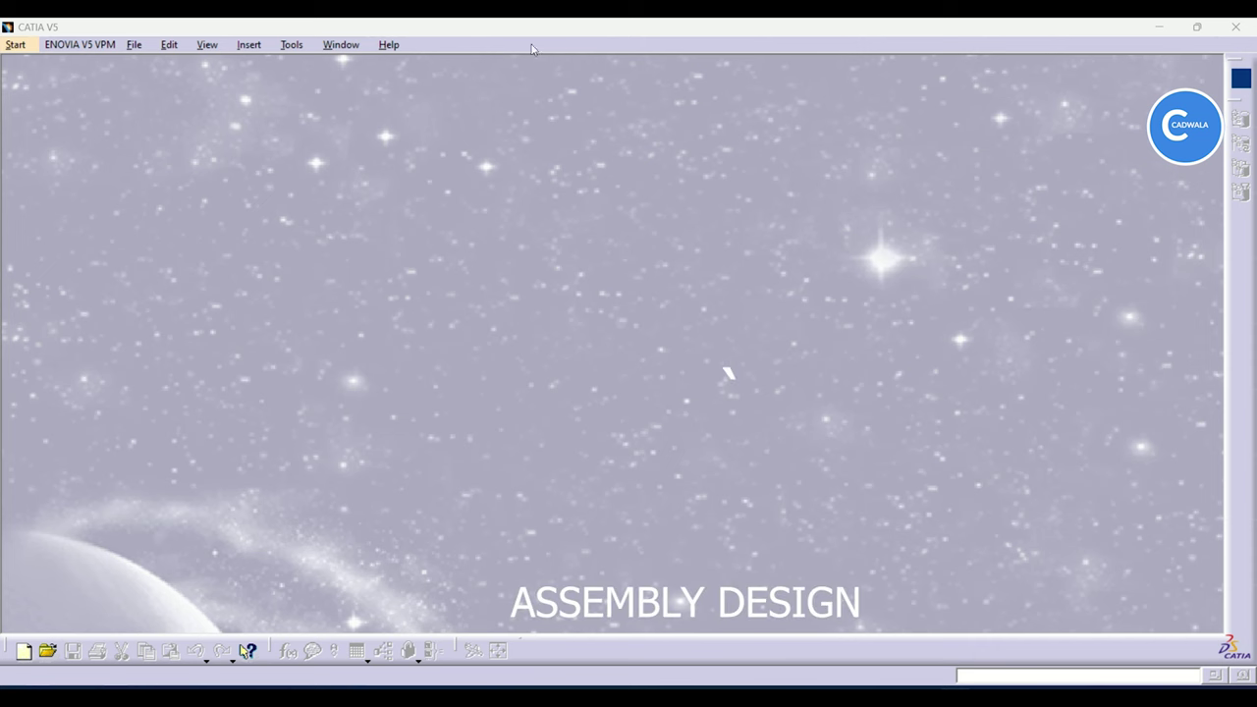
# Step: Start a new product in the Assembly Design workbench
pyautogui.click(14, 44)
pyautogui.moveTo(65, 85)
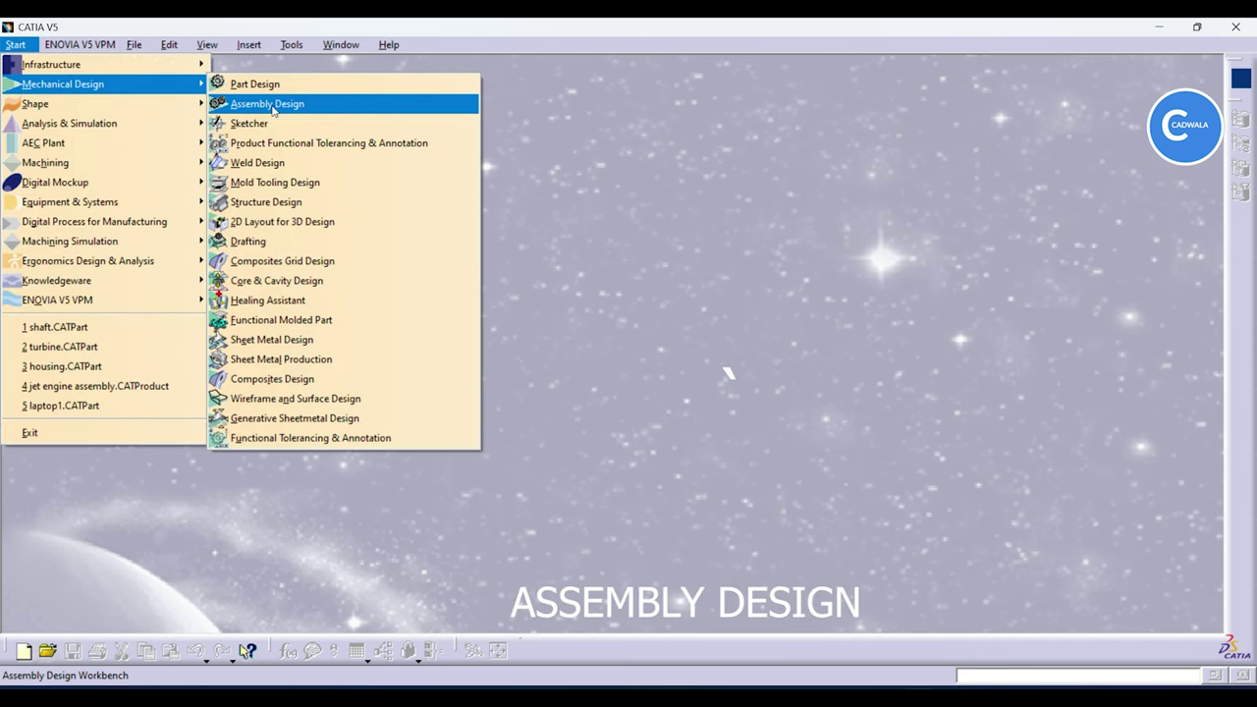
pyautogui.click(273, 110)
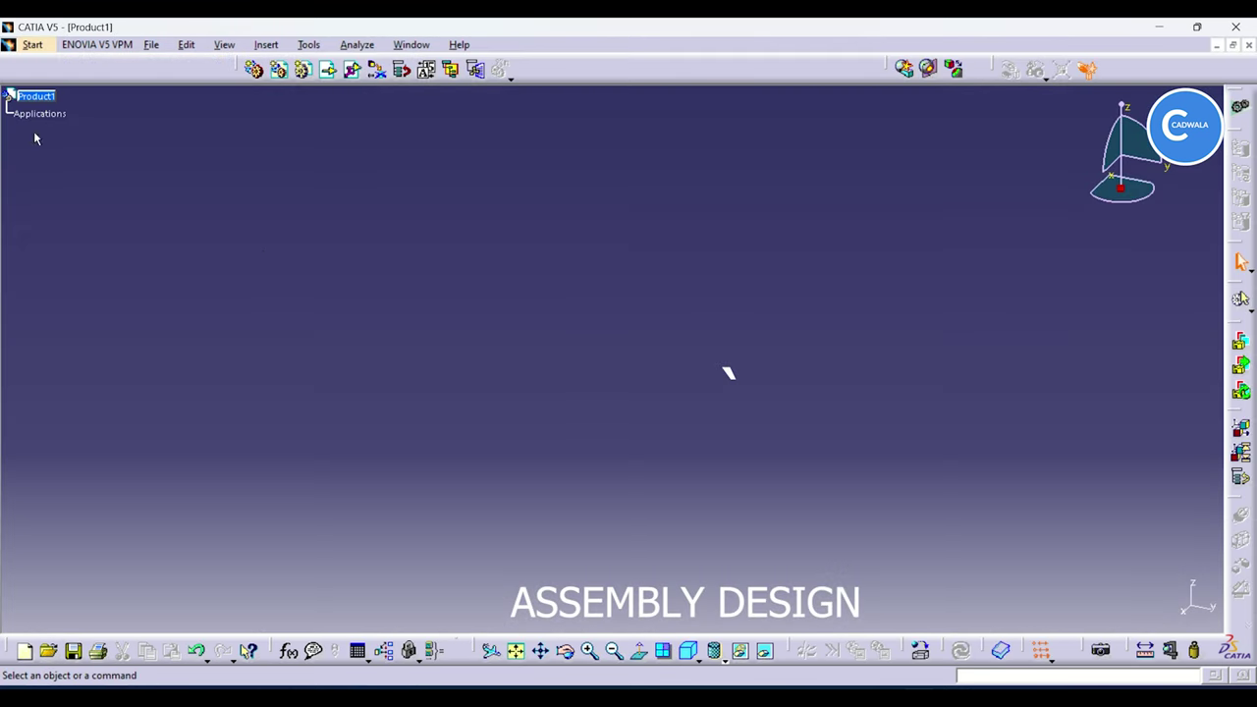
# Step: Insert the existing housing, shaft and turbine parts from the catia folder together into Product1
pyautogui.click(35, 96)
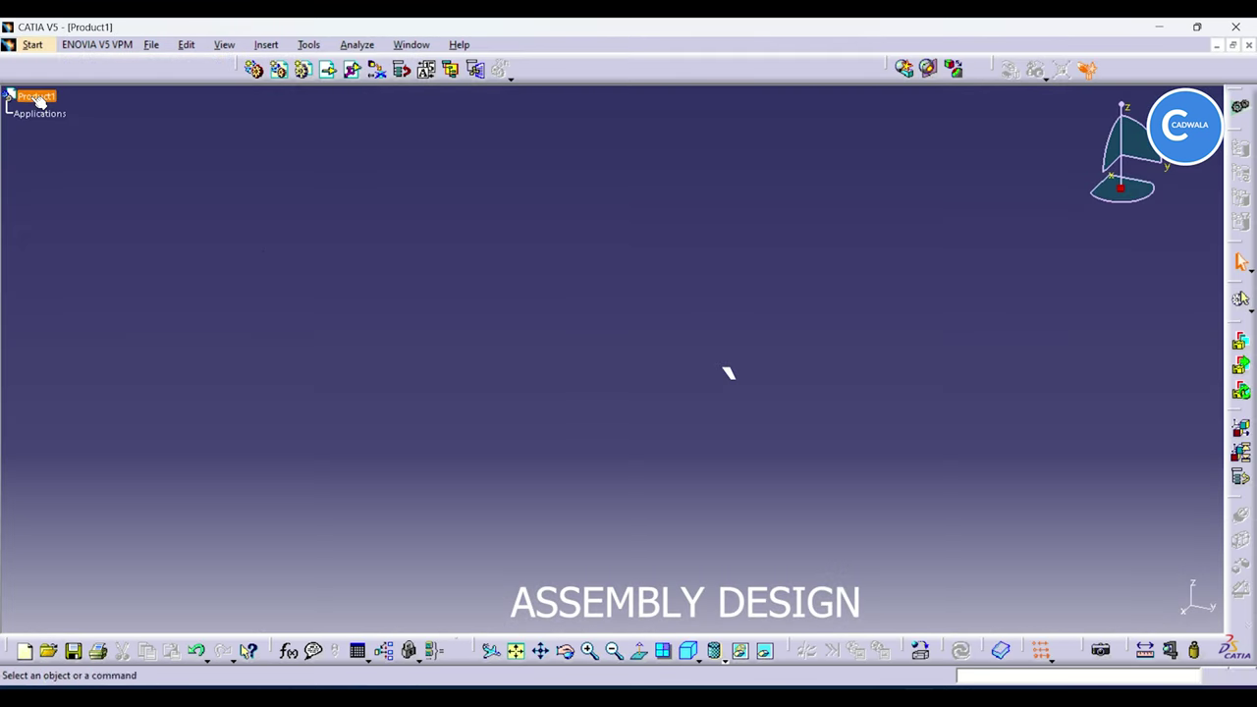
pyautogui.click(352, 69)
pyautogui.scroll(-10, 722, 312)
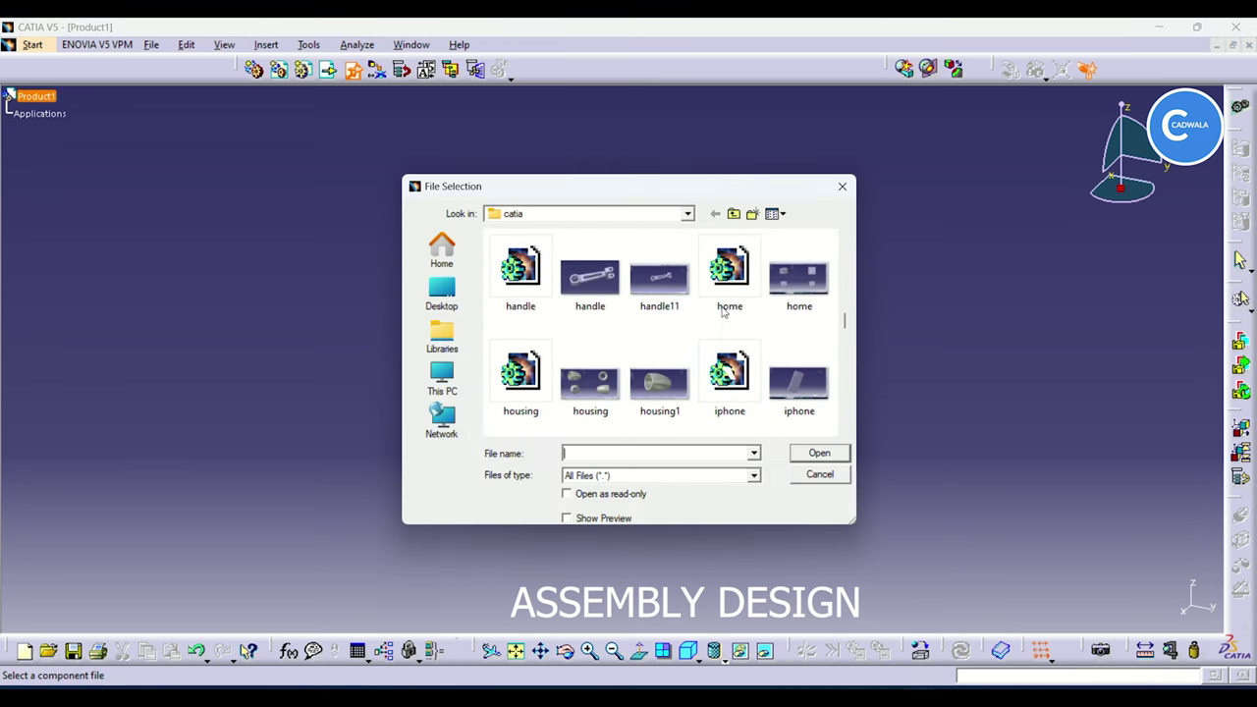
pyautogui.click(520, 378)
pyautogui.scroll(-3, 638, 373)
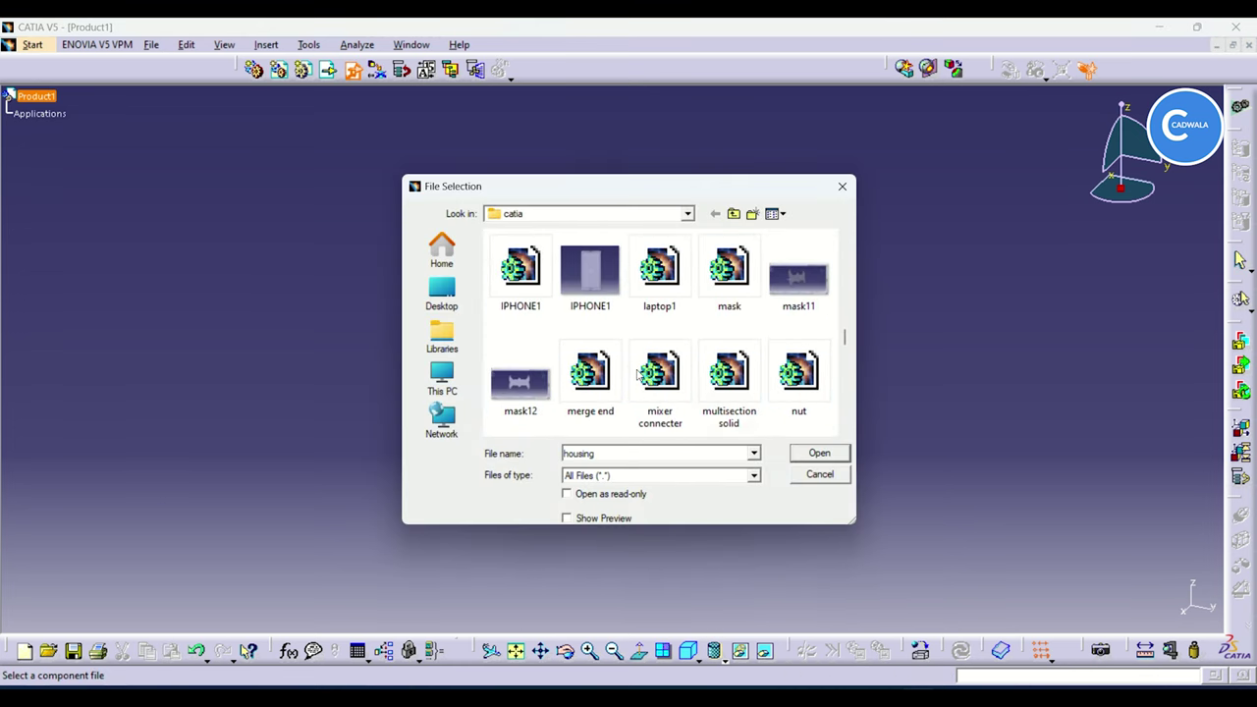
pyautogui.scroll(-6, 638, 373)
pyautogui.keyDown('ctrl'); pyautogui.click(728, 375); pyautogui.keyUp('ctrl')
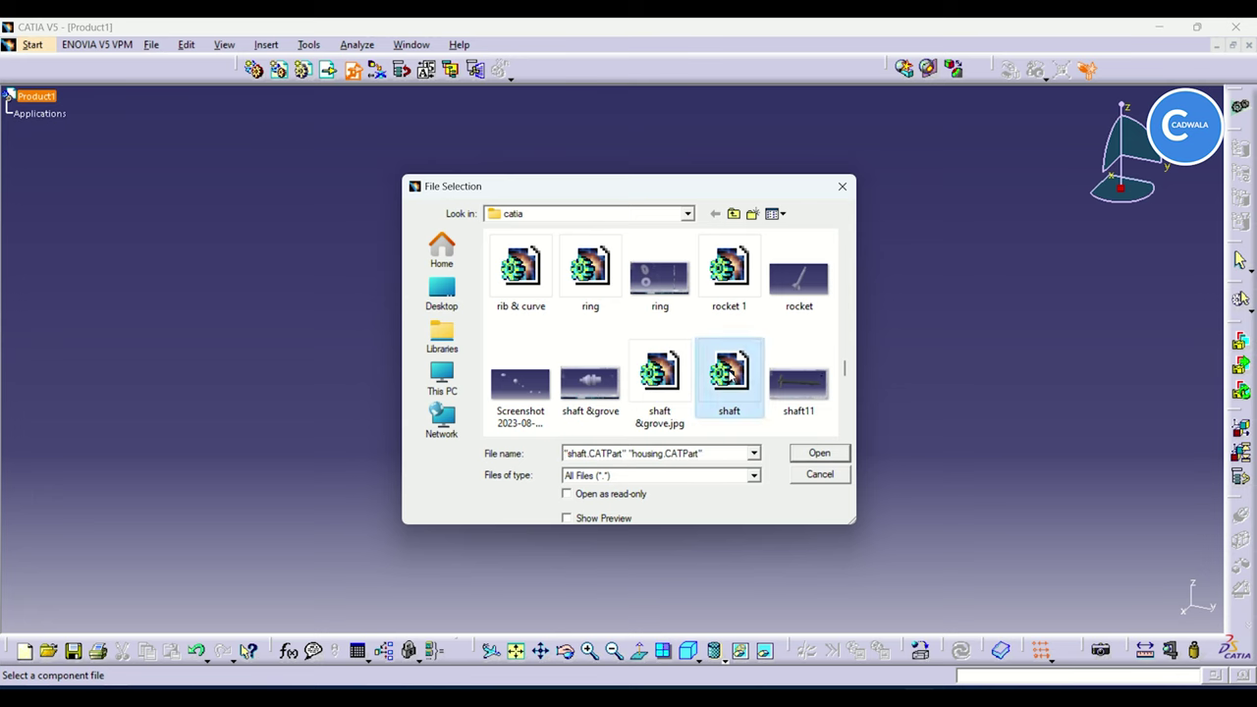
pyautogui.scroll(-3, 726, 378)
pyautogui.keyDown('ctrl'); pyautogui.click(519, 378); pyautogui.keyUp('ctrl')
pyautogui.click(818, 453)
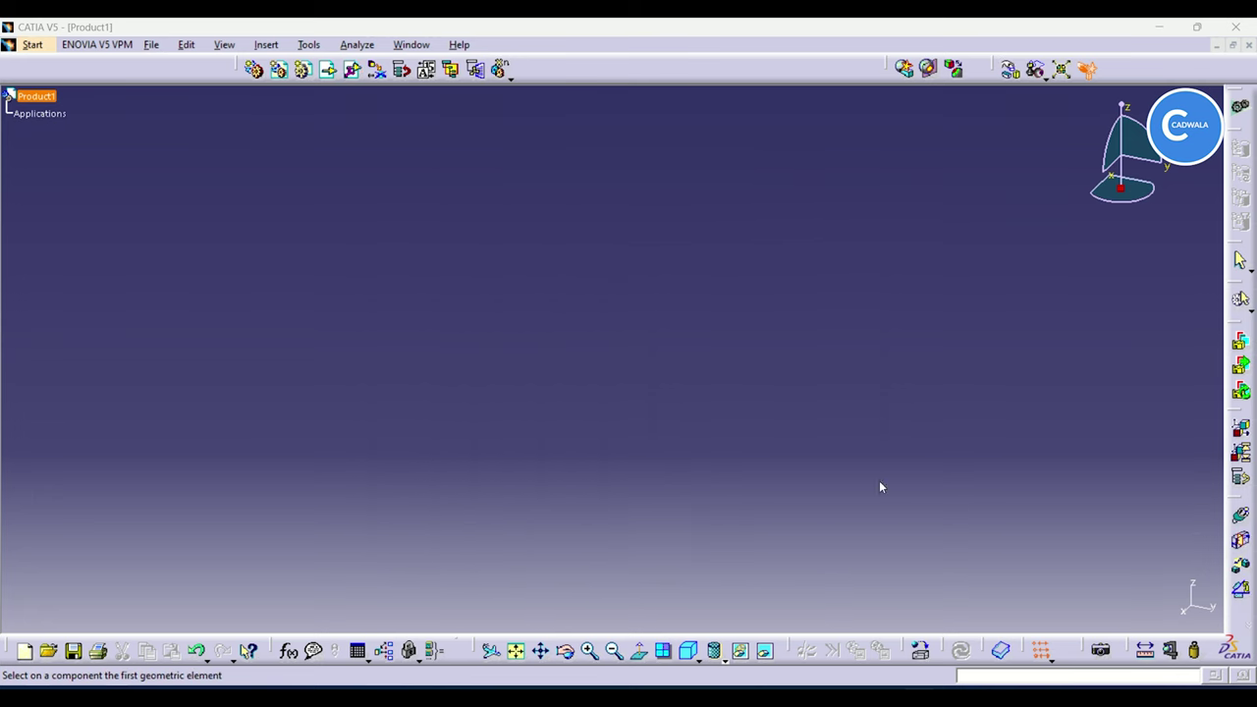
pyautogui.click(1203, 613)
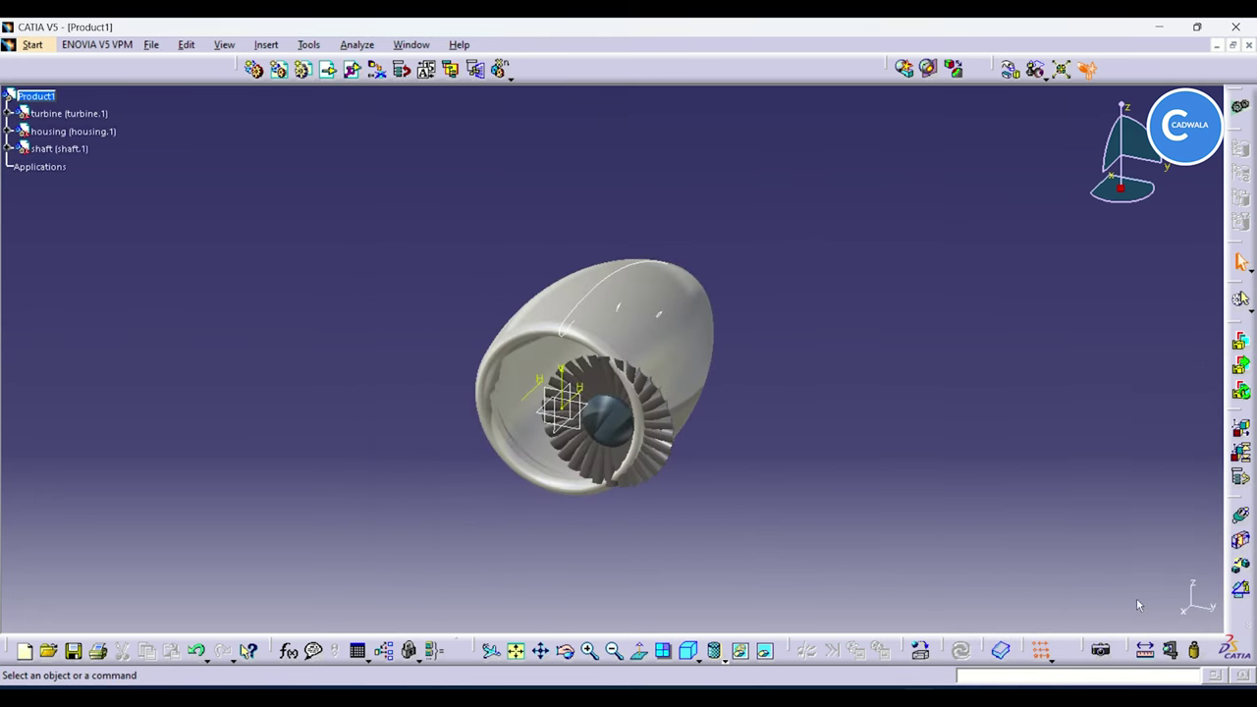
# Step: Move the components apart along the X axis with Manipulation so the shaft lies between the turbine and the housing
pyautogui.click(565, 650)
pyautogui.moveTo(589, 559); pyautogui.dragTo(477, 494)
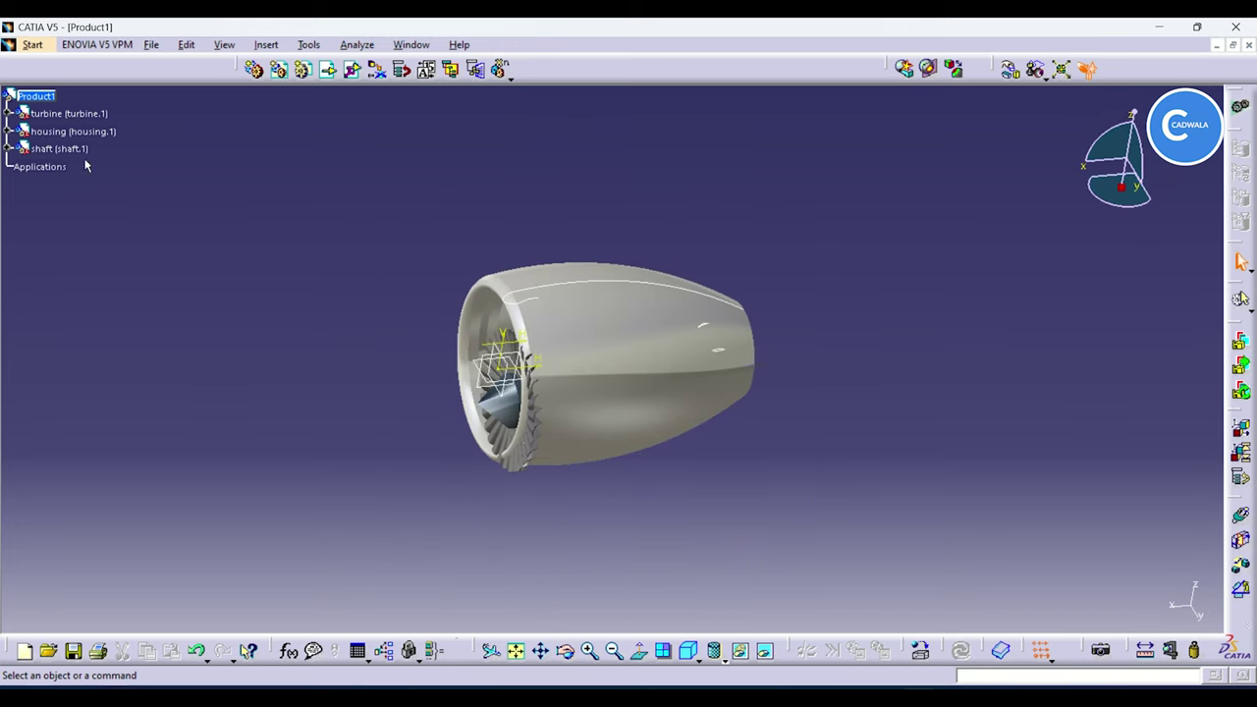
pyautogui.click(1011, 69)
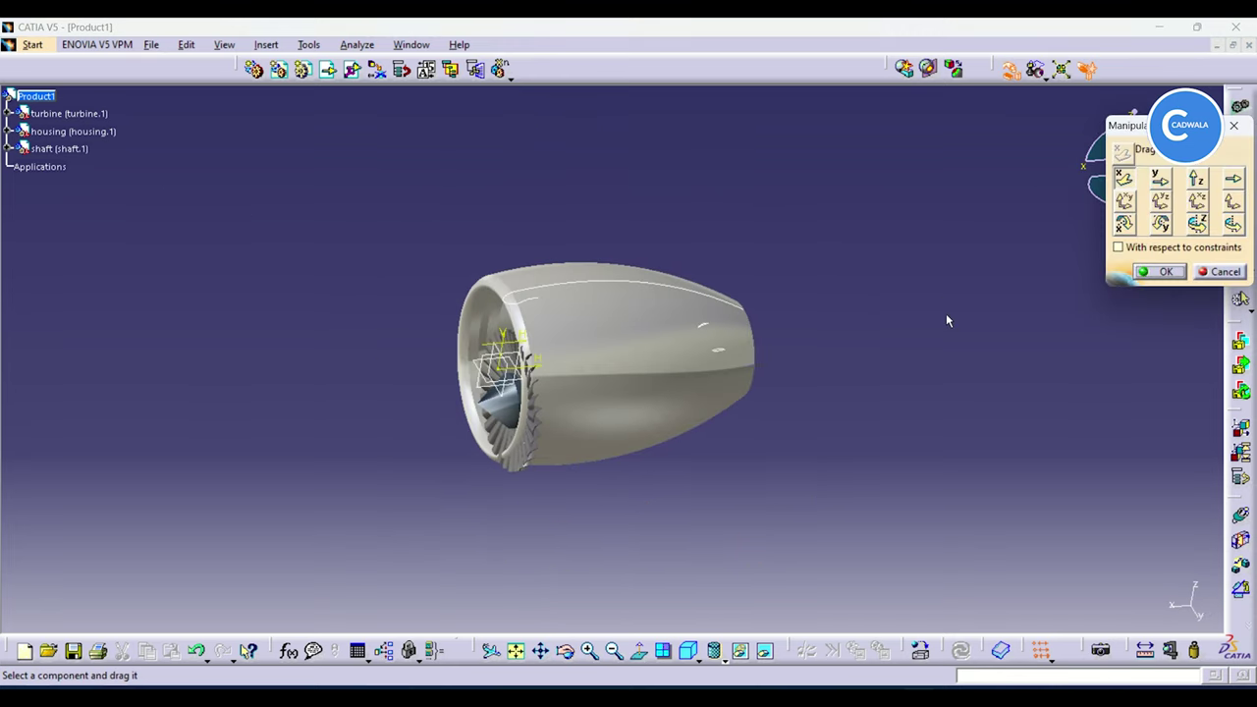
pyautogui.moveTo(1129, 125); pyautogui.dragTo(1102, 155)
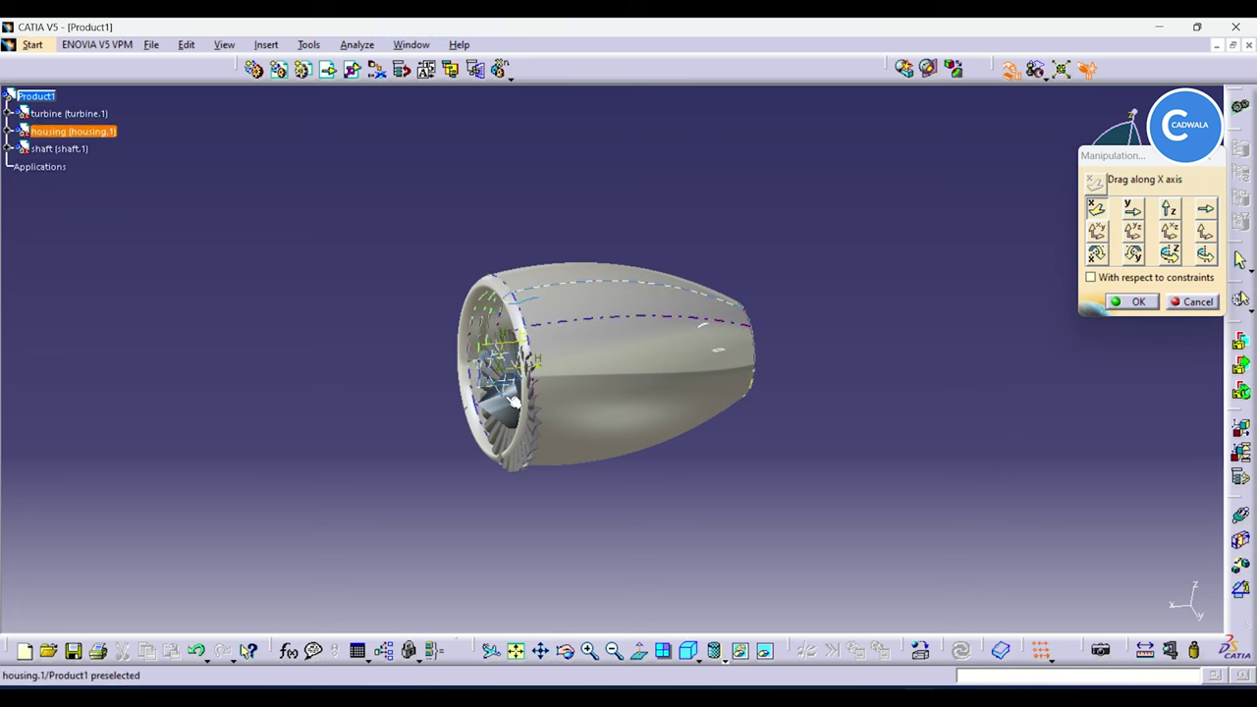
pyautogui.moveTo(506, 402); pyautogui.dragTo(189, 431)
pyautogui.moveTo(729, 367); pyautogui.dragTo(1023, 346)
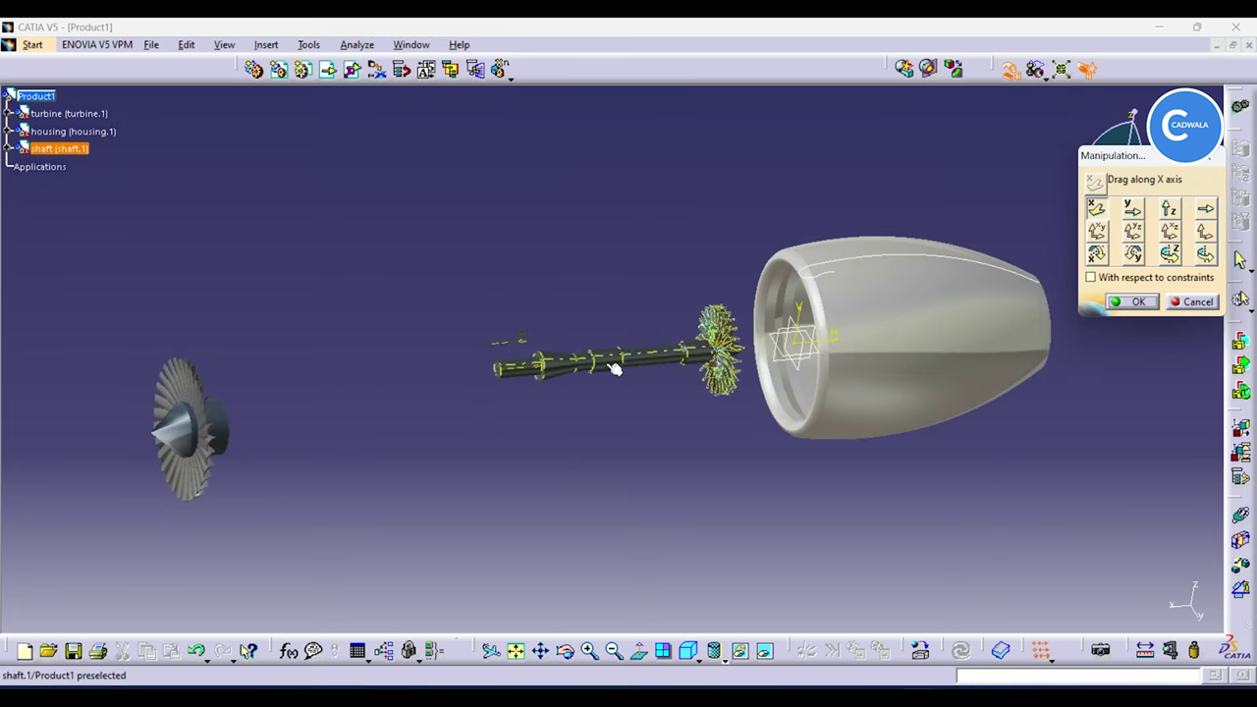
pyautogui.moveTo(613, 368); pyautogui.dragTo(639, 370)
pyautogui.moveTo(184, 432); pyautogui.dragTo(284, 420)
pyautogui.click(1137, 302)
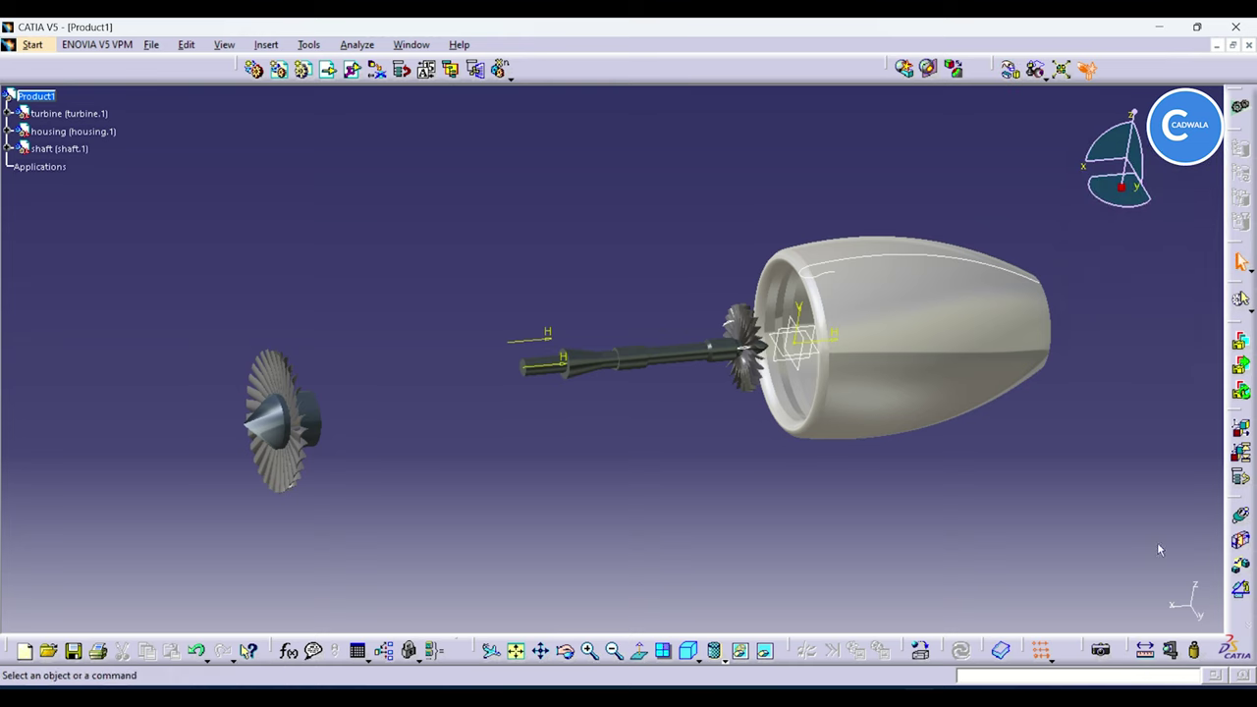
# Step: Constrain the turbine's axis coincident with the shaft's axis and update the assembly
pyautogui.click(1243, 513)
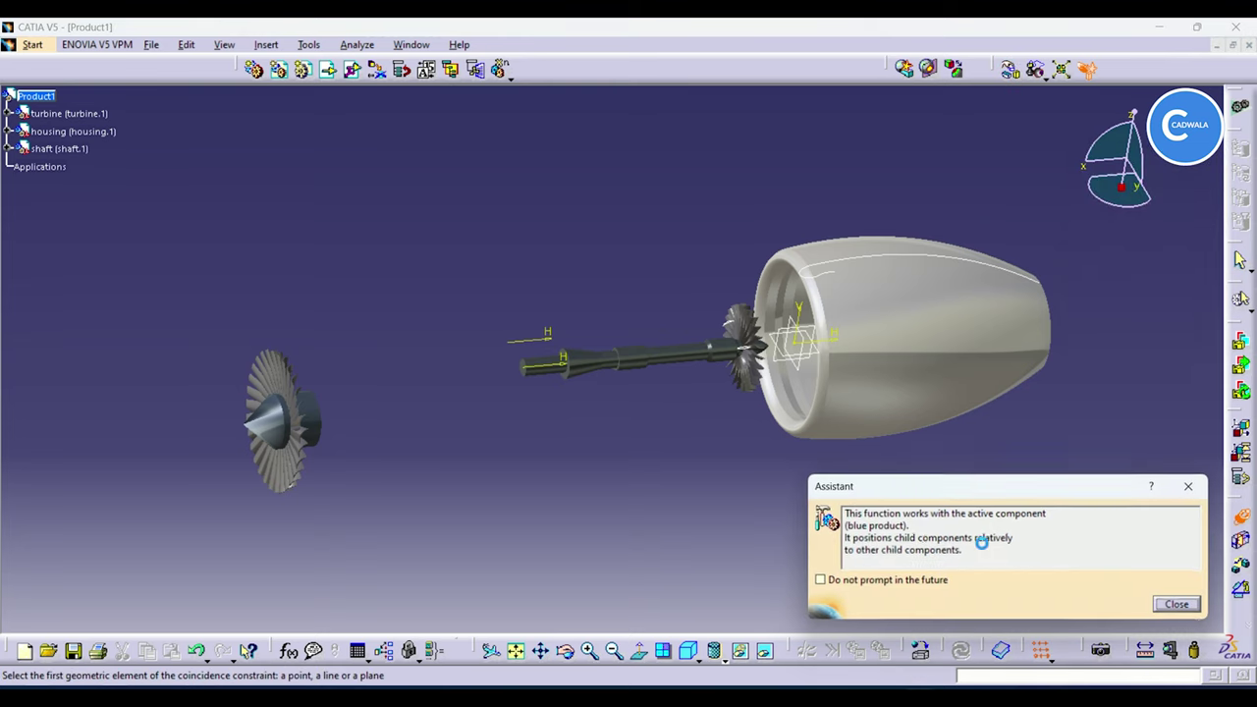
pyautogui.click(286, 424)
pyautogui.click(586, 355)
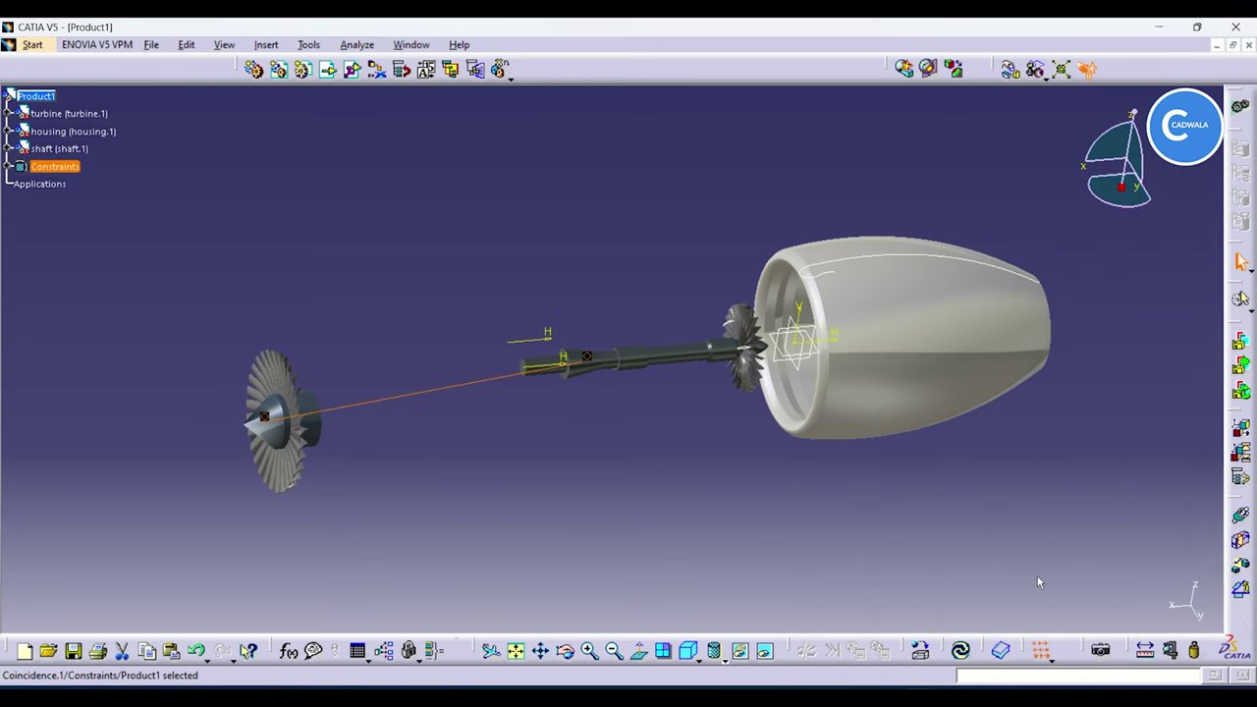
pyautogui.click(960, 652)
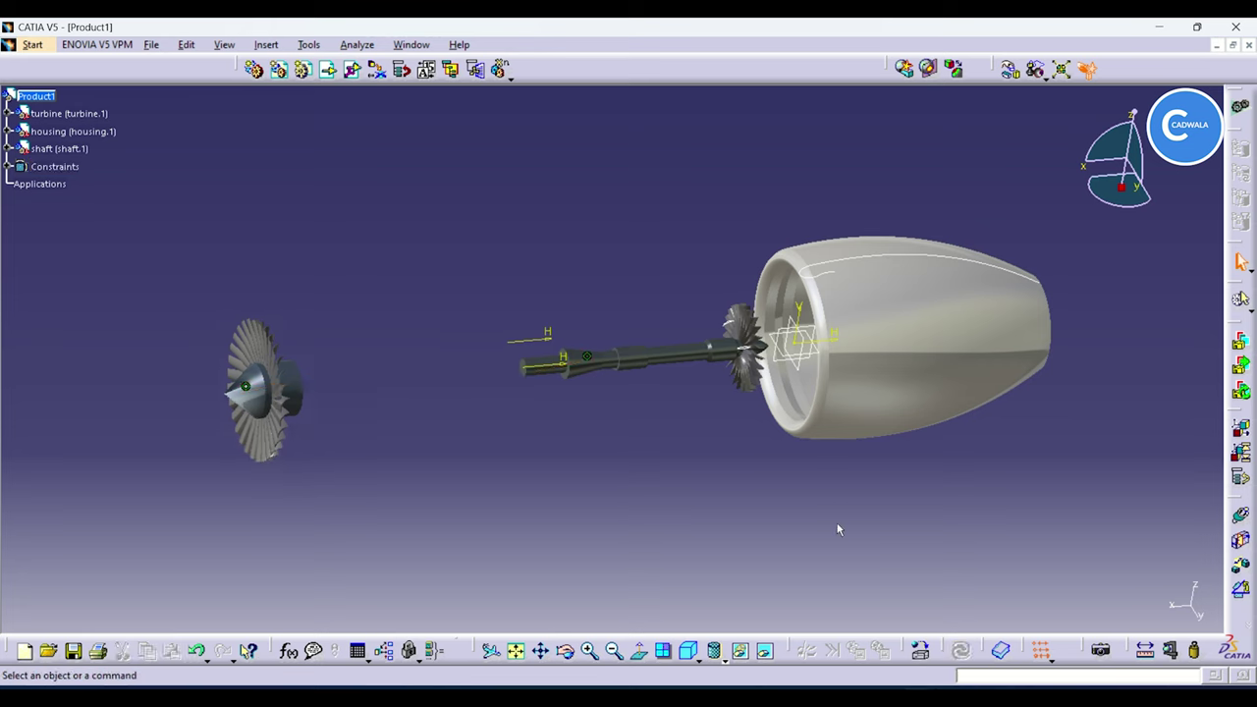
pyautogui.click(1240, 539)
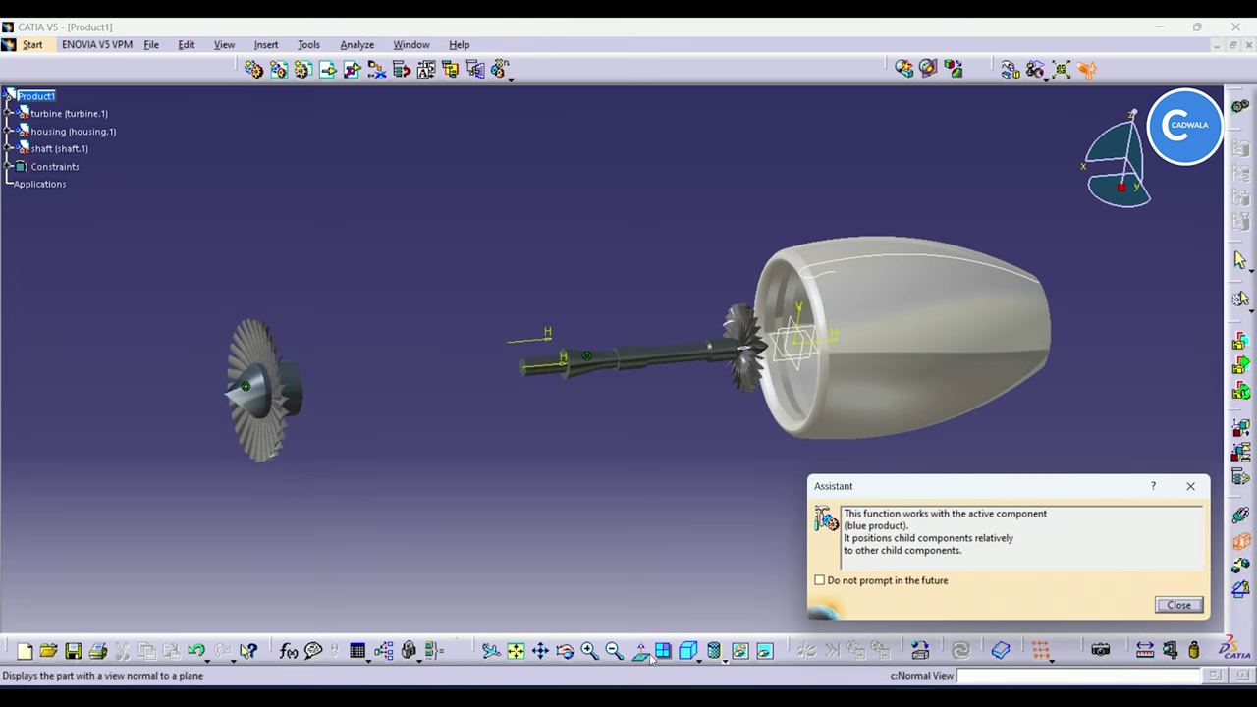
pyautogui.click(567, 652)
pyautogui.moveTo(576, 471); pyautogui.dragTo(409, 407)
pyautogui.keyDown('ctrl'); pyautogui.moveTo(409, 406); pyautogui.dragTo(414, 332, button='middle'); pyautogui.keyUp('ctrl')
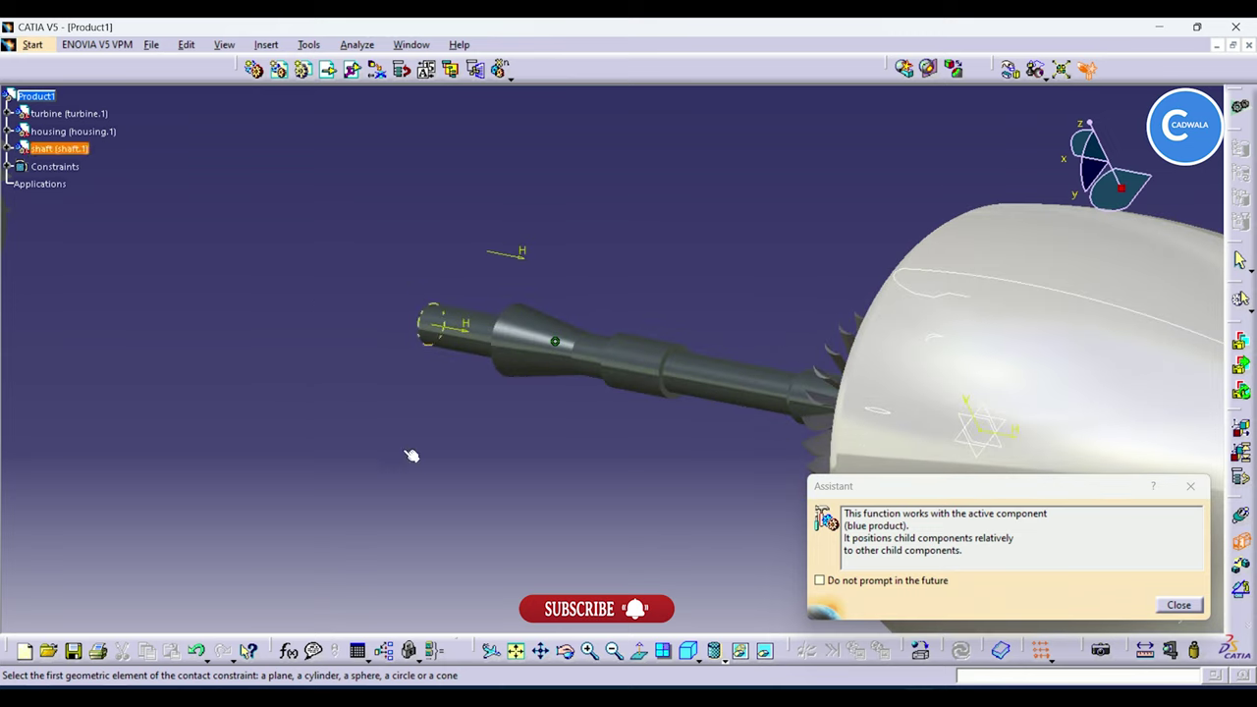
pyautogui.click(567, 655)
pyautogui.moveTo(398, 462); pyautogui.dragTo(888, 510, button='middle')
pyautogui.moveTo(648, 474); pyautogui.dragTo(514, 421)
pyautogui.click(714, 404)
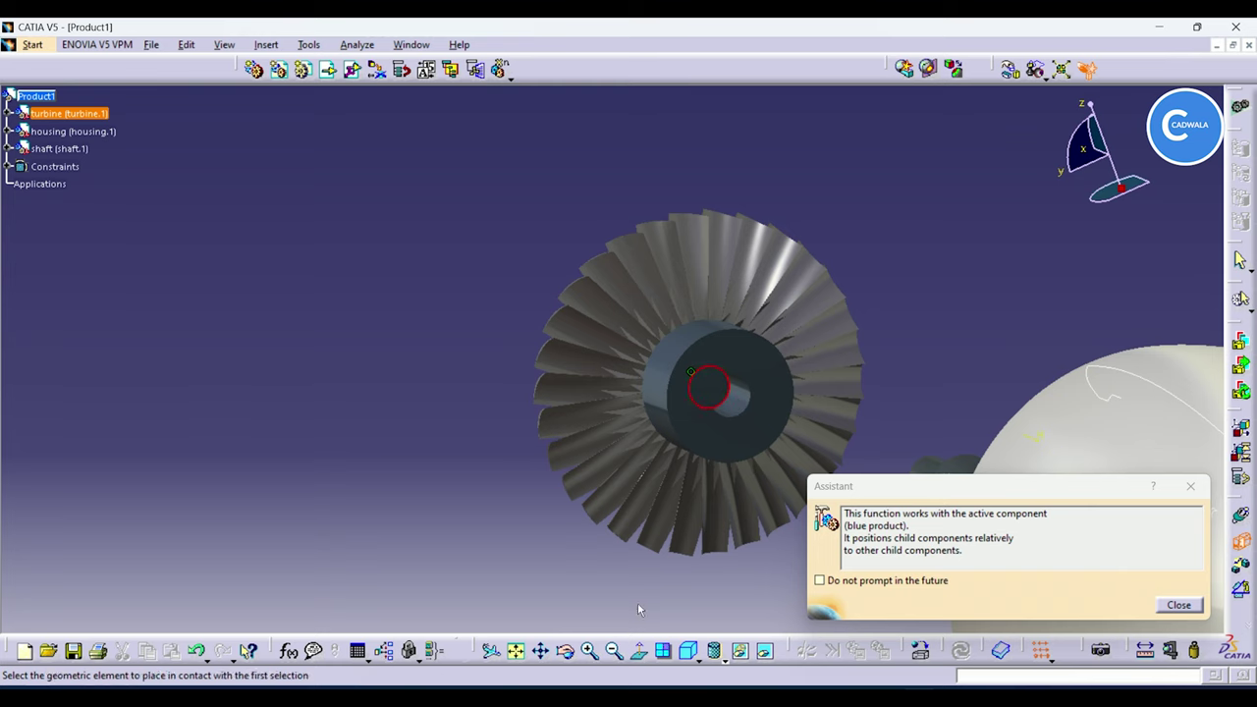
pyautogui.moveTo(518, 553); pyautogui.dragTo(971, 403)
pyautogui.moveTo(845, 312); pyautogui.dragTo(811, 472, button='middle')
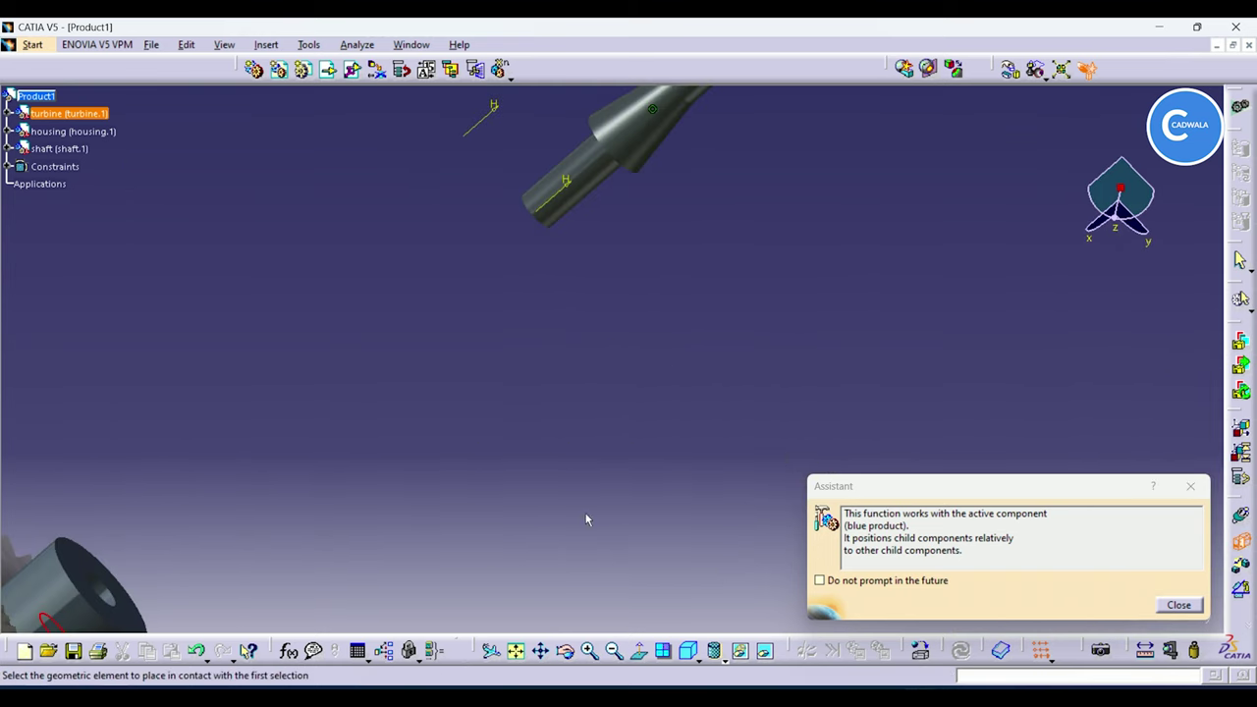
pyautogui.keyDown('ctrl'); pyautogui.moveTo(595, 251); pyautogui.dragTo(603, 389, button='middle'); pyautogui.keyUp('ctrl')
pyautogui.click(566, 648)
pyautogui.moveTo(539, 527); pyautogui.dragTo(523, 330)
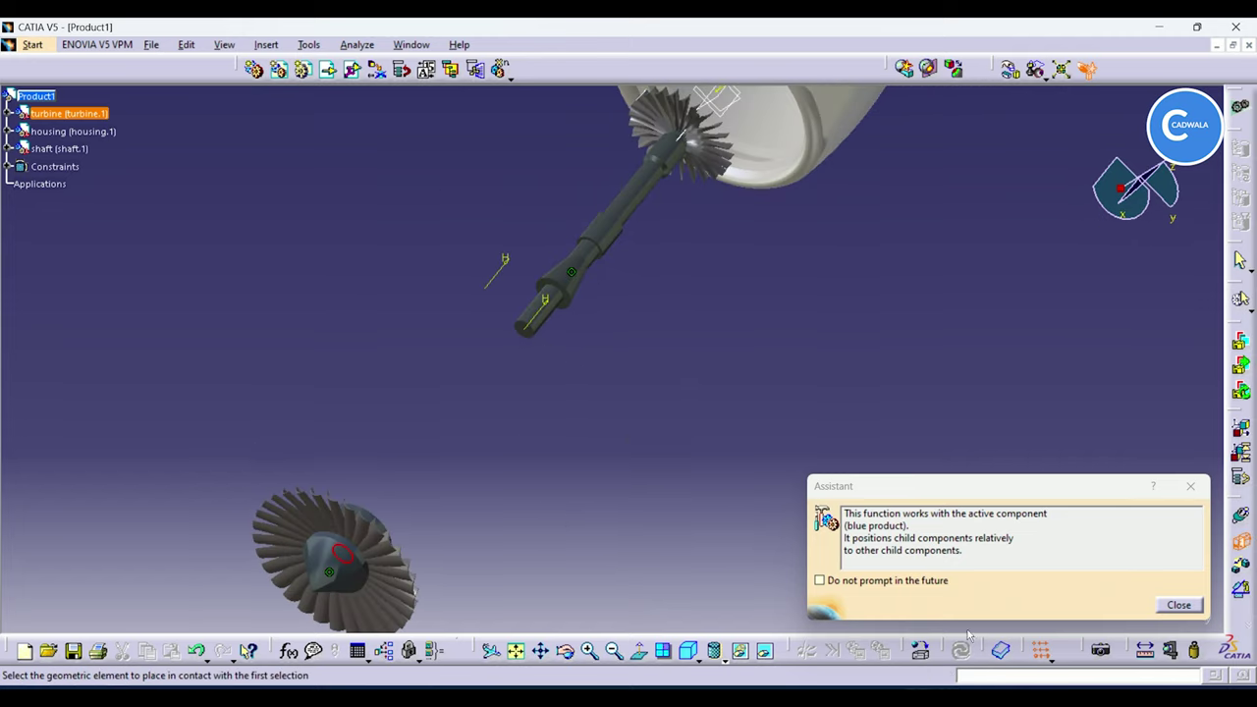
pyautogui.click(1177, 606)
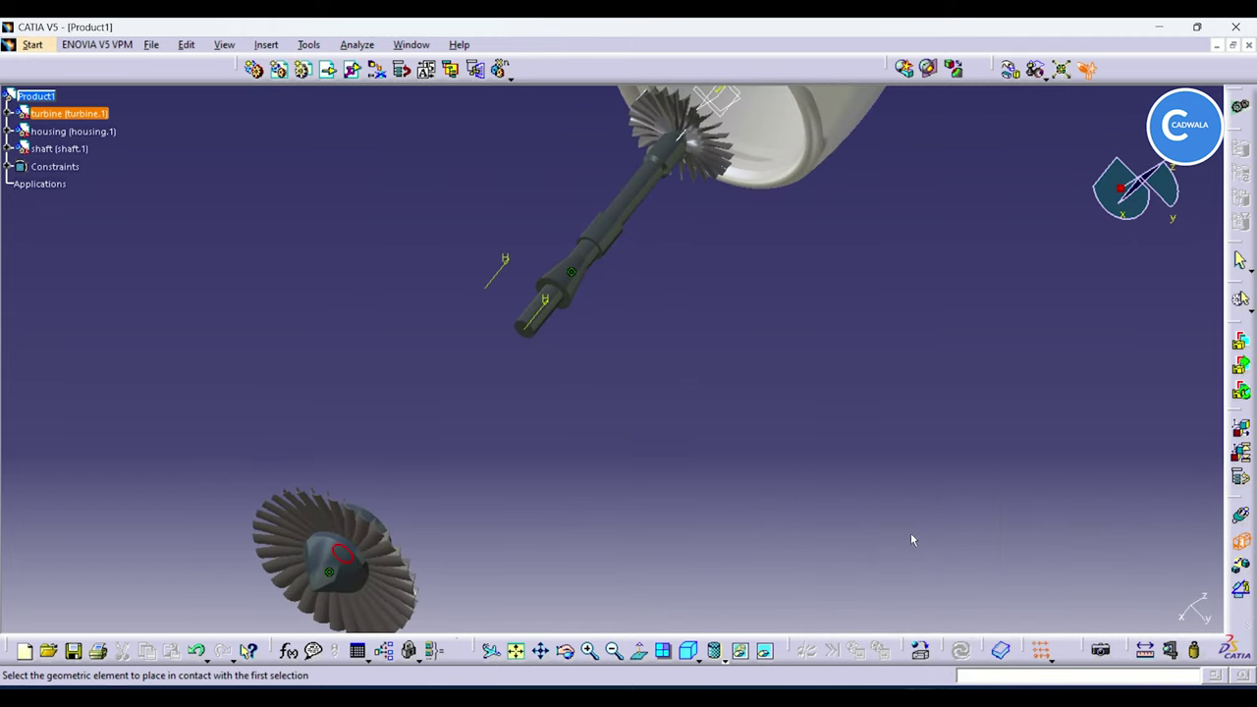
pyautogui.click(1241, 542)
# Step: Add a contact constraint between the inner end face of the turbine's hub bore and the shaft's free end face, and update the assembly
pyautogui.click(1241, 542)
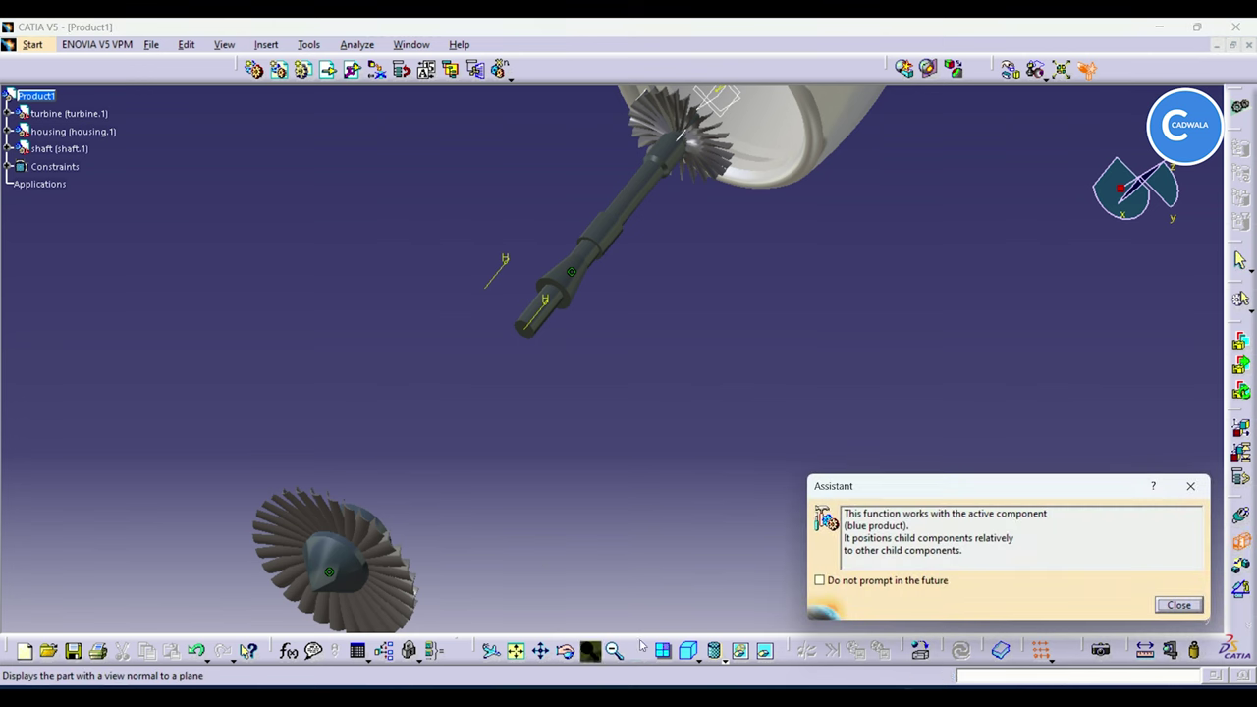
pyautogui.click(566, 650)
pyautogui.moveTo(623, 465); pyautogui.dragTo(225, 447)
pyautogui.keyDown('ctrl'); pyautogui.moveTo(633, 446); pyautogui.dragTo(701, 651, button='middle'); pyautogui.keyUp('ctrl')
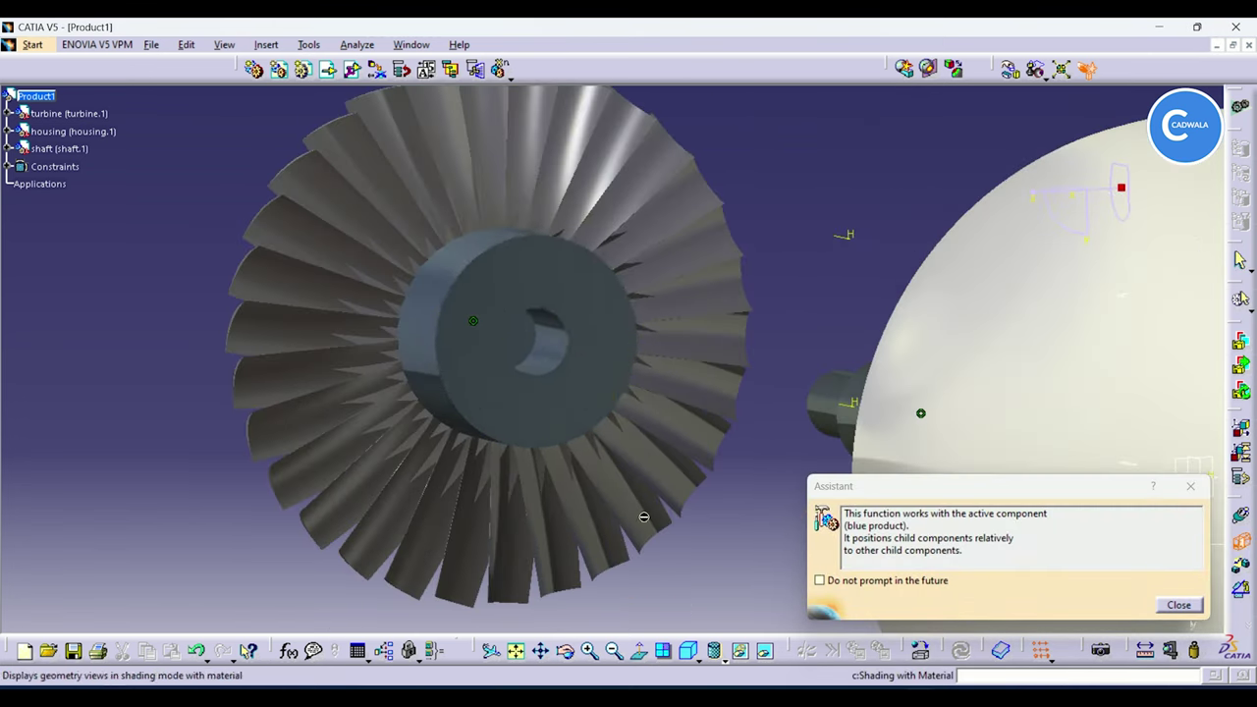
pyautogui.click(529, 337)
pyautogui.keyDown('ctrl'); pyautogui.moveTo(782, 363); pyautogui.dragTo(775, 526, button='middle'); pyautogui.keyUp('ctrl')
pyautogui.click(564, 655)
pyautogui.moveTo(569, 557); pyautogui.dragTo(841, 460)
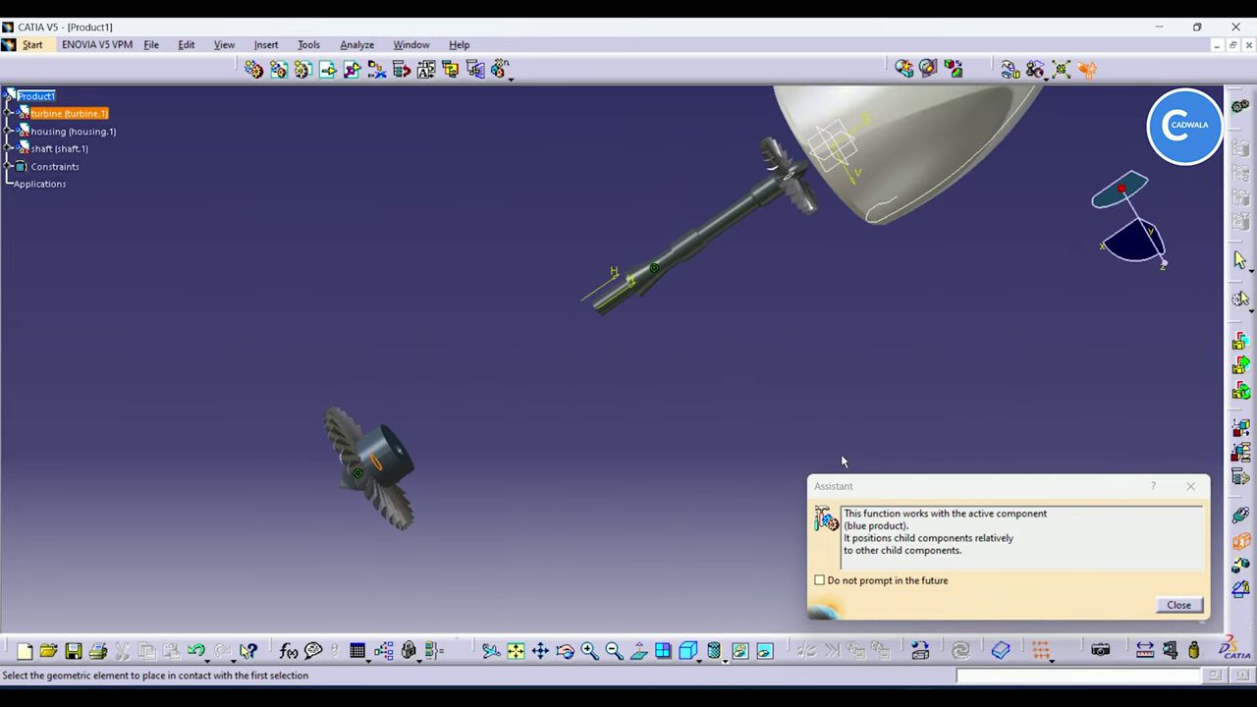
pyautogui.keyDown('ctrl'); pyautogui.moveTo(783, 416); pyautogui.dragTo(776, 312, button='middle'); pyautogui.keyUp('ctrl')
pyautogui.moveTo(570, 458); pyautogui.dragTo(731, 375)
pyautogui.click(508, 297)
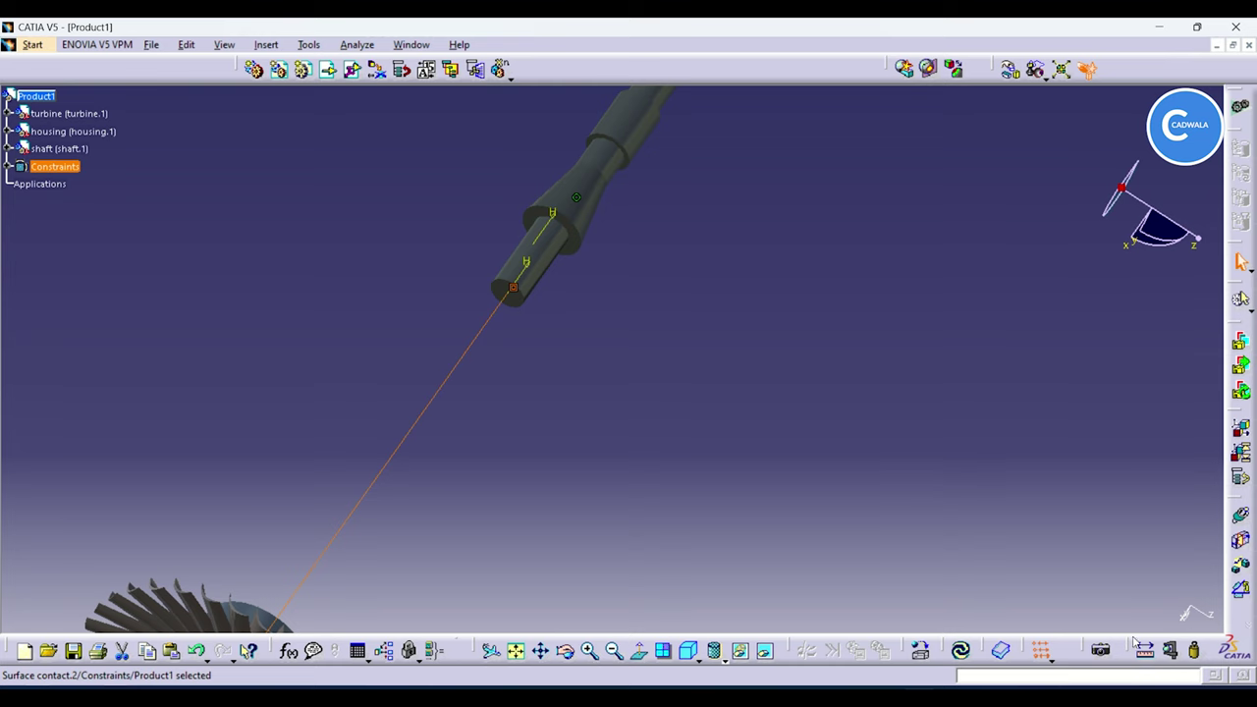
pyautogui.click(959, 648)
# Step: Add a coincidence constraint between the housing's axis and the shaft's axis
pyautogui.keyDown('ctrl'); pyautogui.moveTo(894, 529); pyautogui.dragTo(888, 579, button='middle'); pyautogui.keyUp('ctrl')
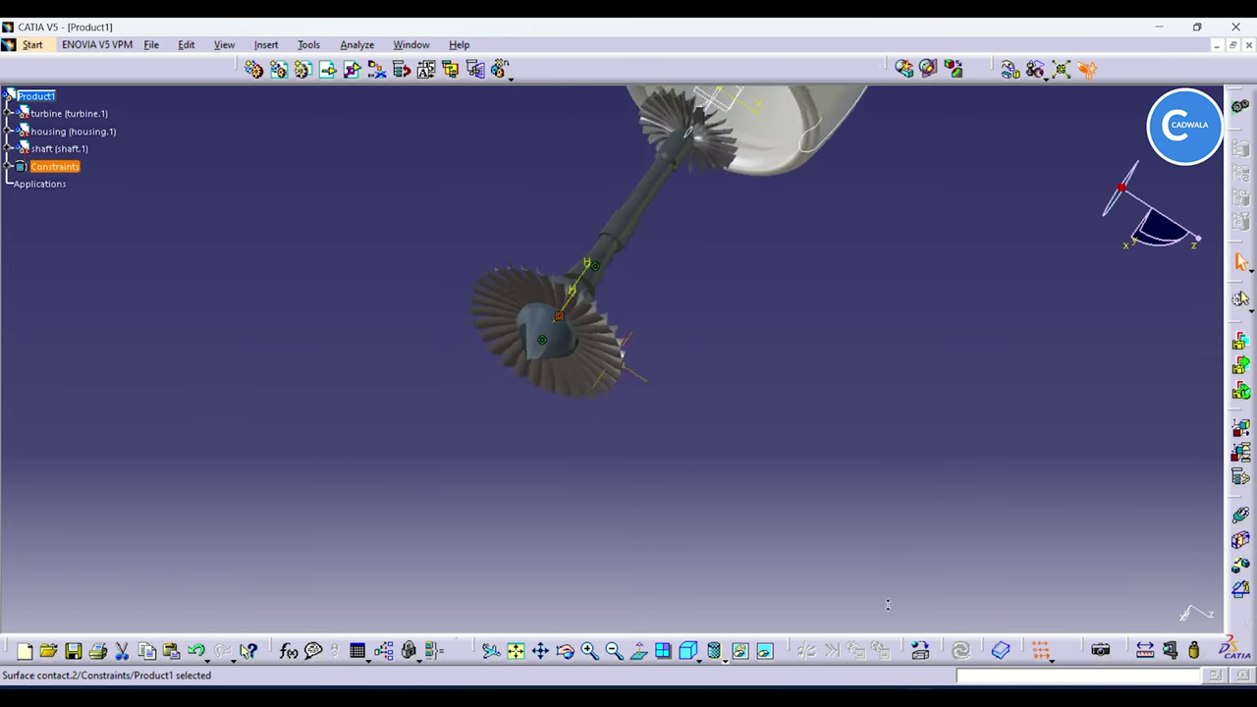
pyautogui.moveTo(846, 367); pyautogui.dragTo(764, 562, button='middle')
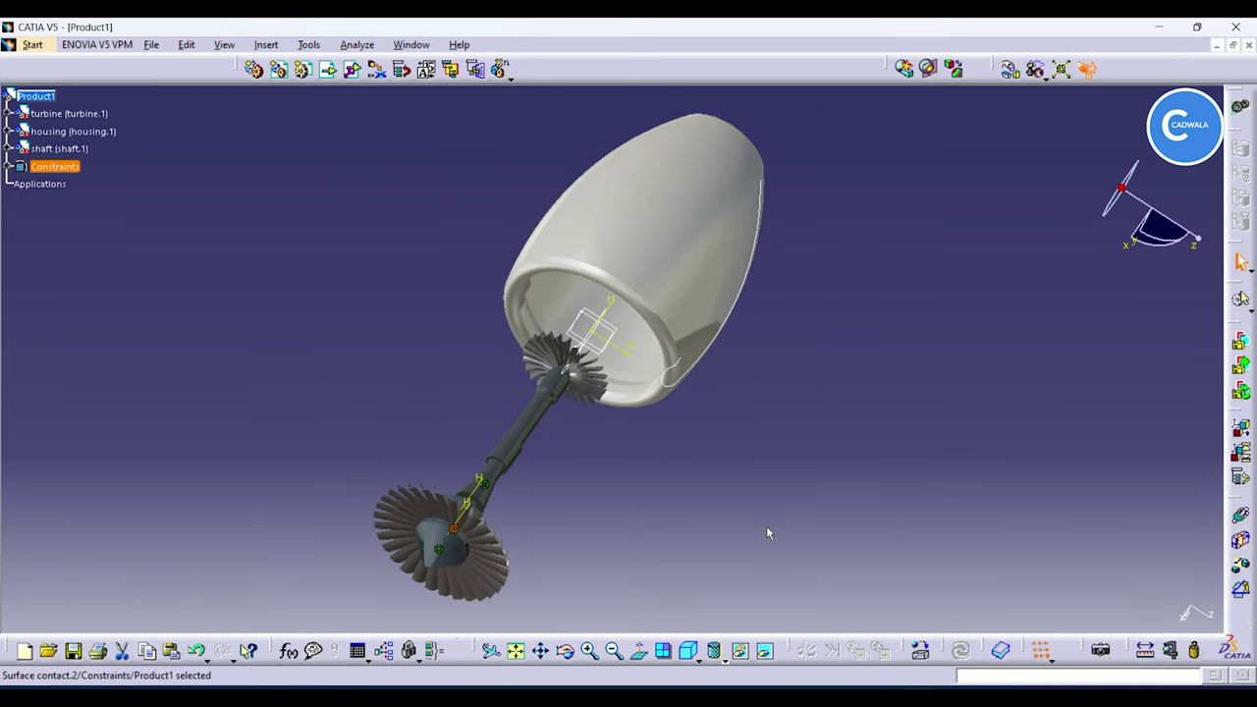
pyautogui.keyDown('ctrl'); pyautogui.moveTo(831, 523); pyautogui.dragTo(820, 461, button='middle'); pyautogui.keyUp('ctrl')
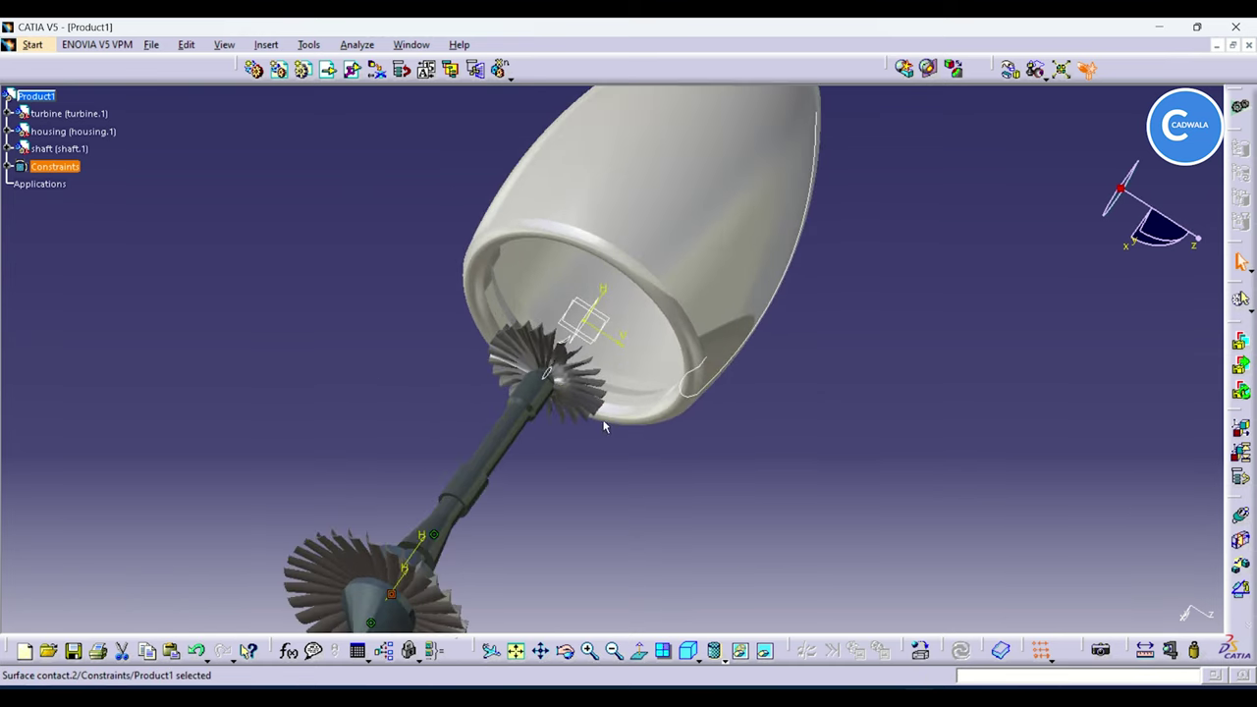
pyautogui.click(1241, 517)
pyautogui.click(650, 362)
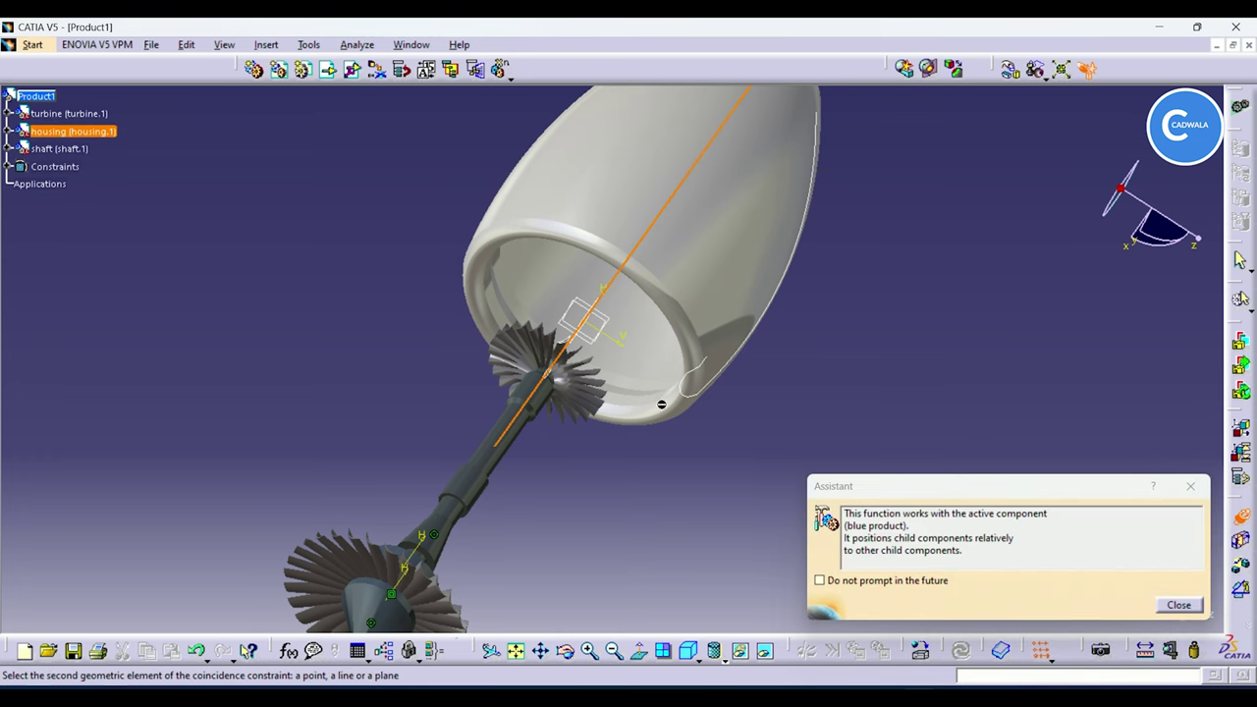
pyautogui.click(502, 467)
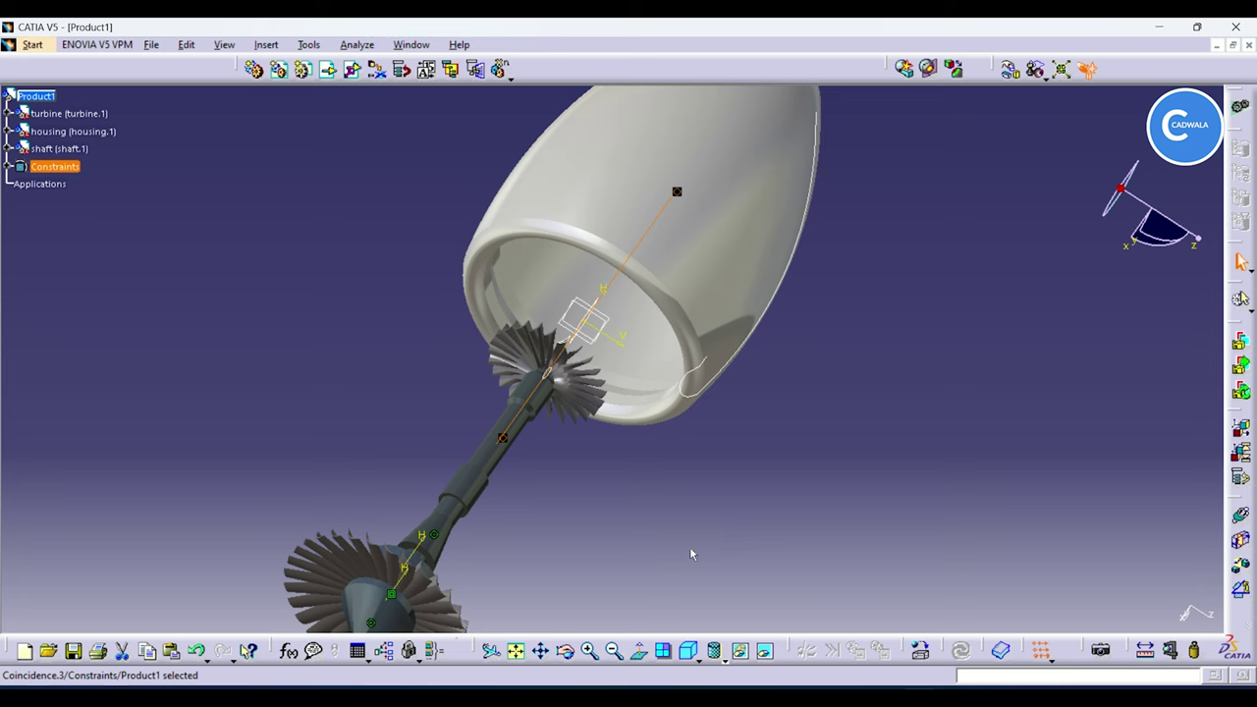
pyautogui.click(848, 534)
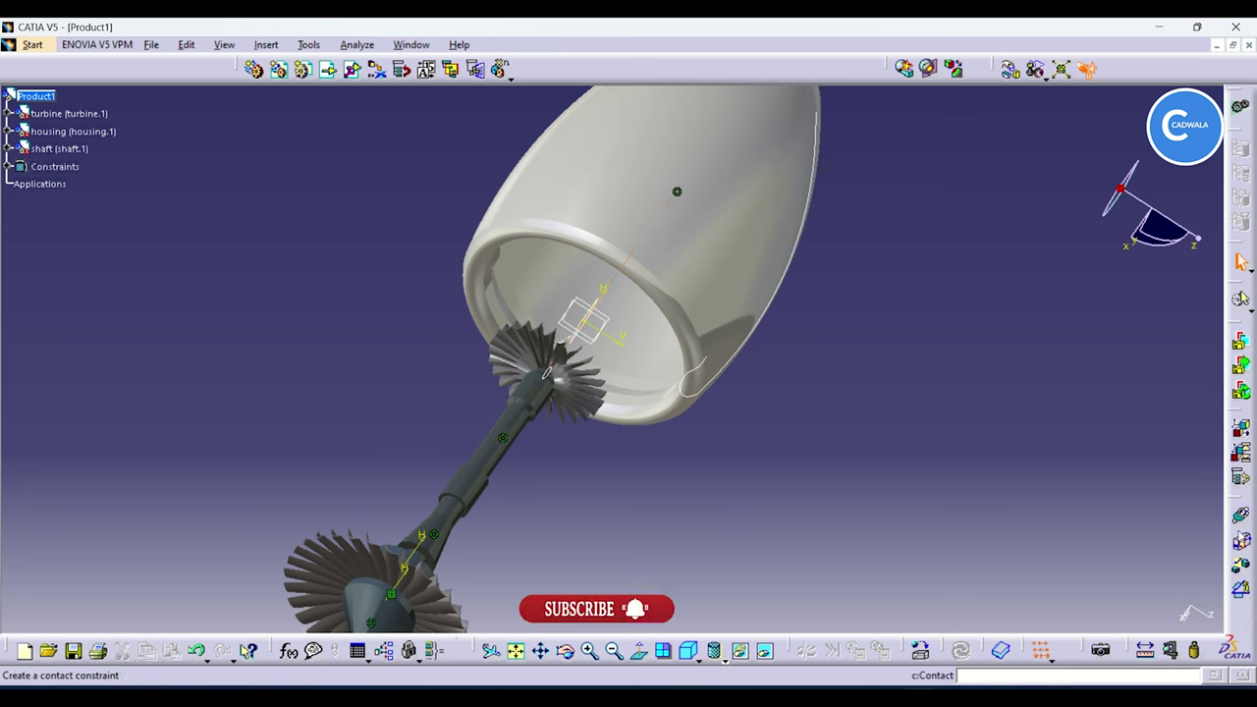
# Step: Add a second coincidence constraint from the housing's axis to the shaft, picking the shaft section closer to the turbine
pyautogui.click(1241, 516)
pyautogui.click(659, 348)
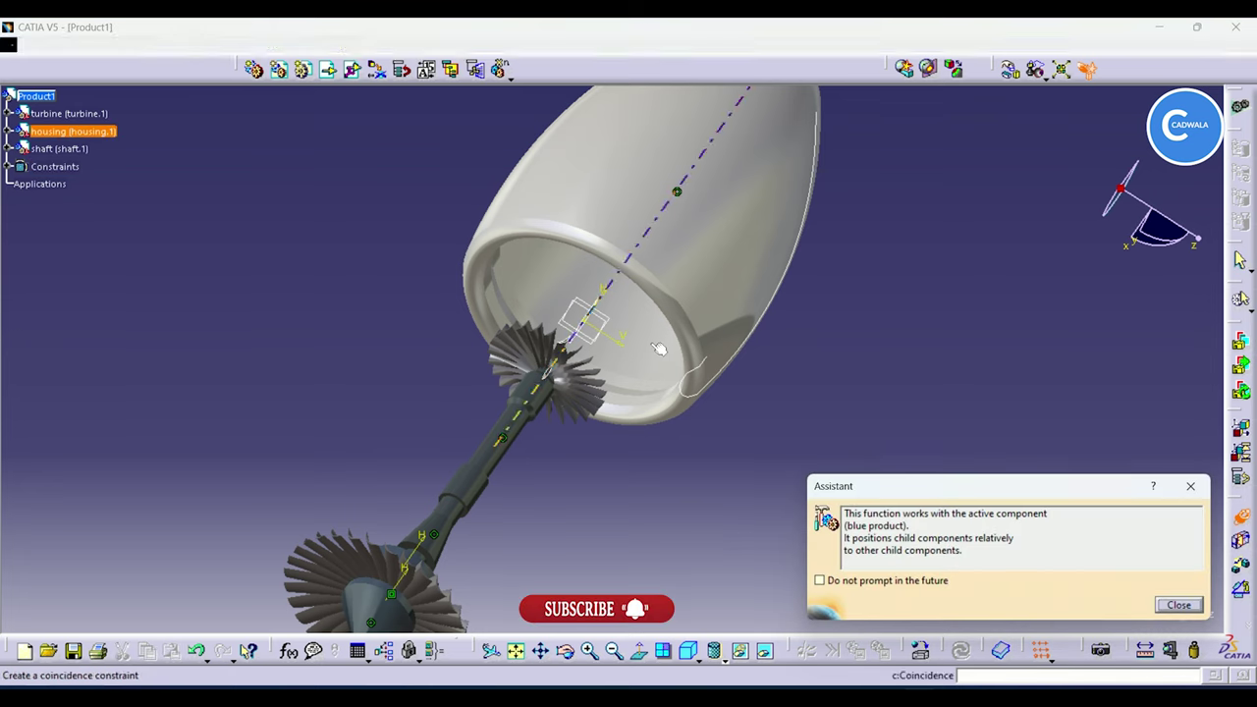
pyautogui.click(477, 466)
pyautogui.click(739, 394)
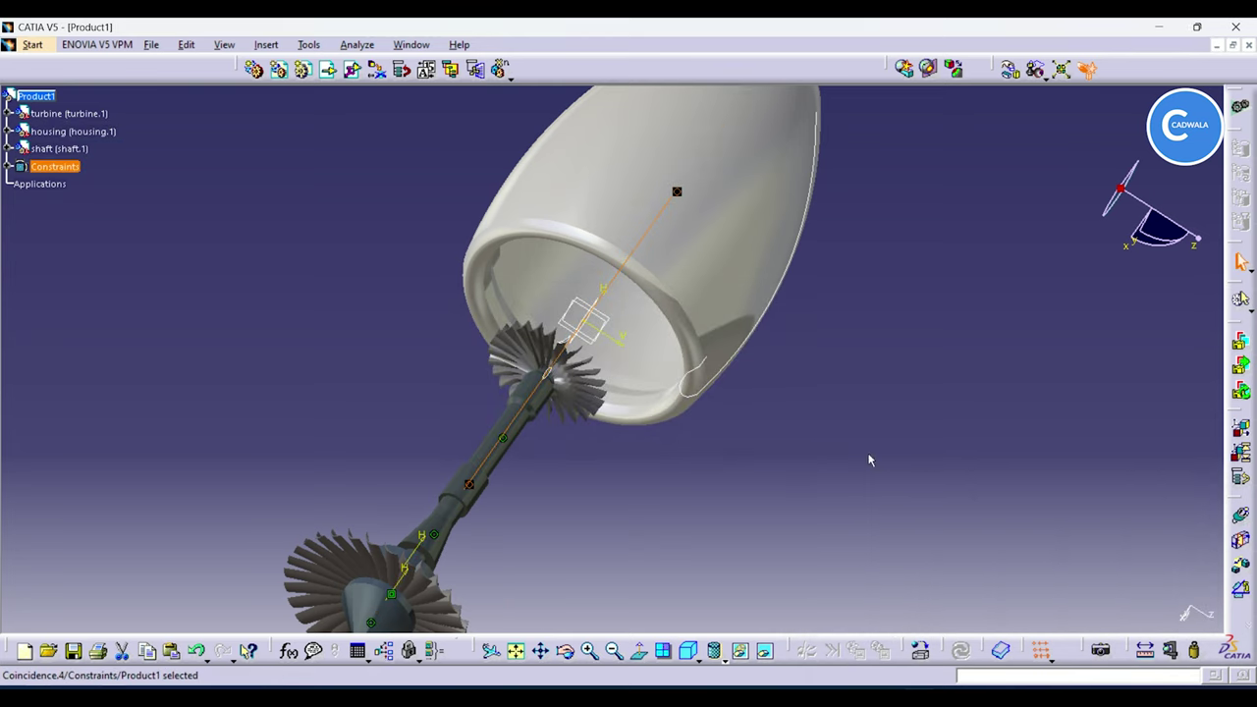
pyautogui.moveTo(878, 535)
pyautogui.keyDown('ctrl'); pyautogui.mouseDown(button='middle')
pyautogui.moveTo(858, 472)
pyautogui.moveTo(870, 554)
pyautogui.mouseUp(button='middle'); pyautogui.keyUp('ctrl')
pyautogui.click(912, 501)
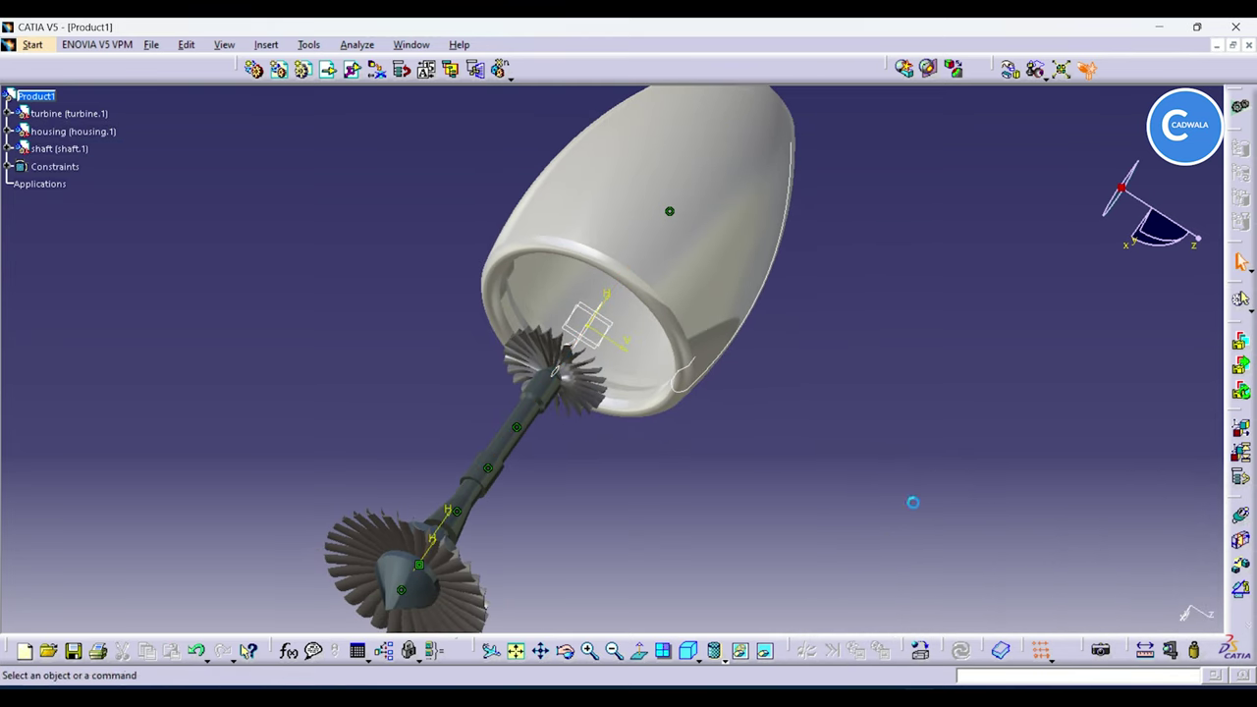
pyautogui.click(1245, 539)
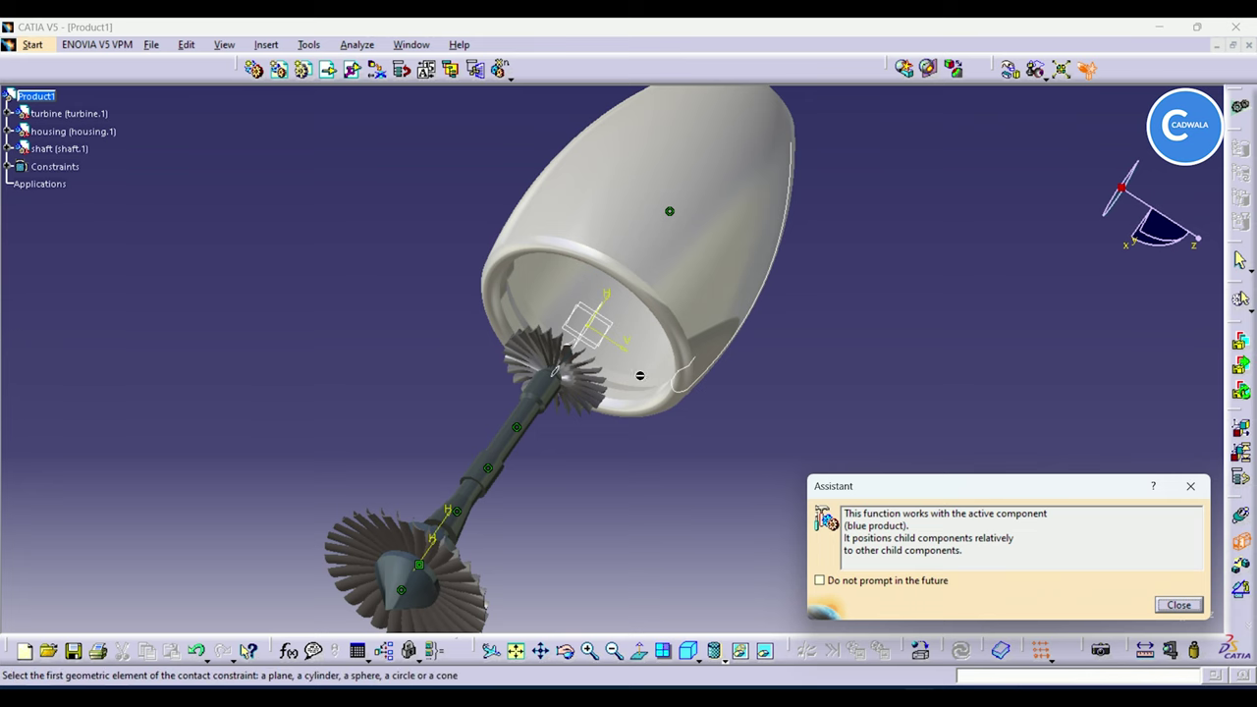
pyautogui.click(1170, 606)
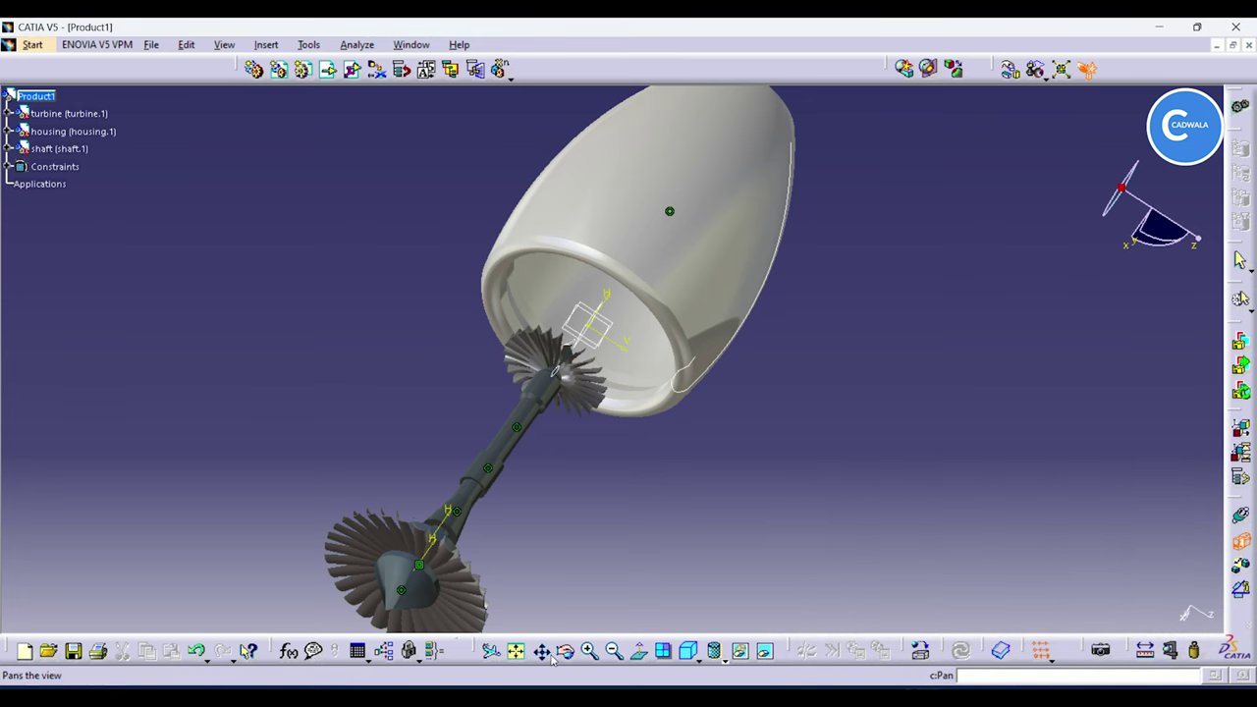
# Step: Move the housing along the X axis with the Manipulation tool until it encloses the turbine and shaft
pyautogui.moveTo(571, 621); pyautogui.dragTo(529, 406, button='middle')
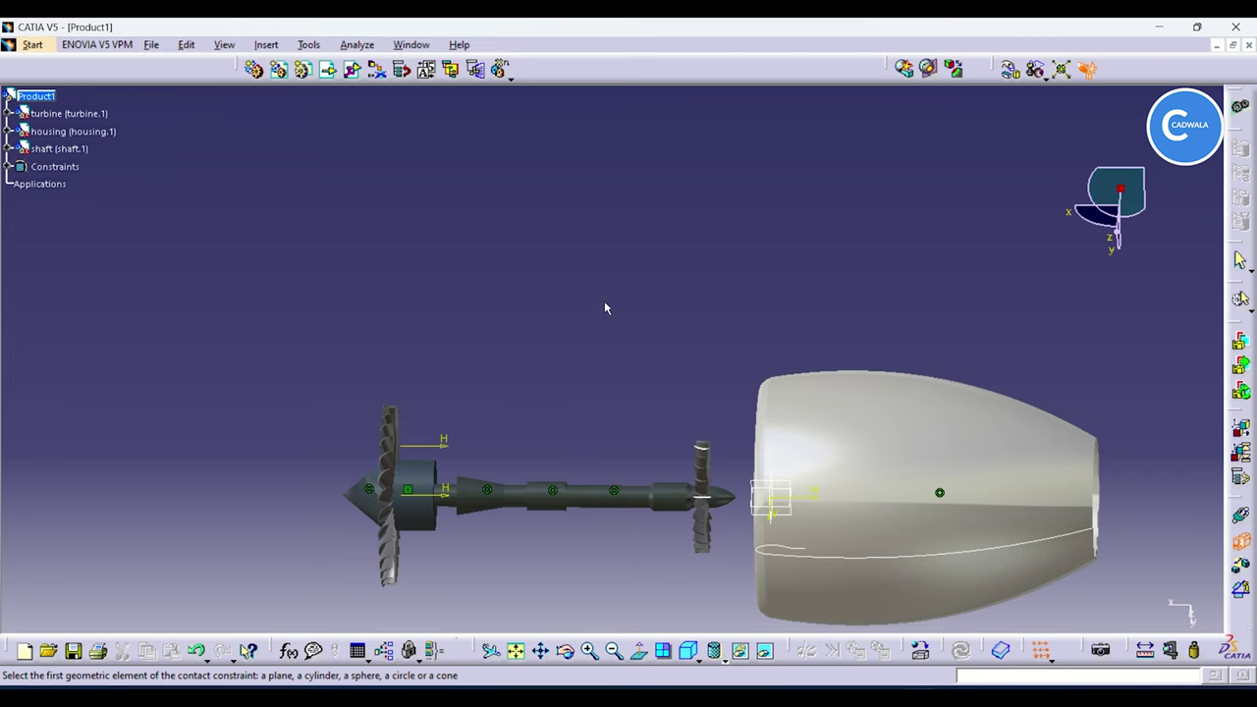
pyautogui.keyDown('ctrl'); pyautogui.moveTo(604, 307); pyautogui.dragTo(611, 453, button='middle'); pyautogui.keyUp('ctrl')
pyautogui.keyDown('ctrl'); pyautogui.moveTo(687, 393); pyautogui.dragTo(658, 512, button='middle'); pyautogui.keyUp('ctrl')
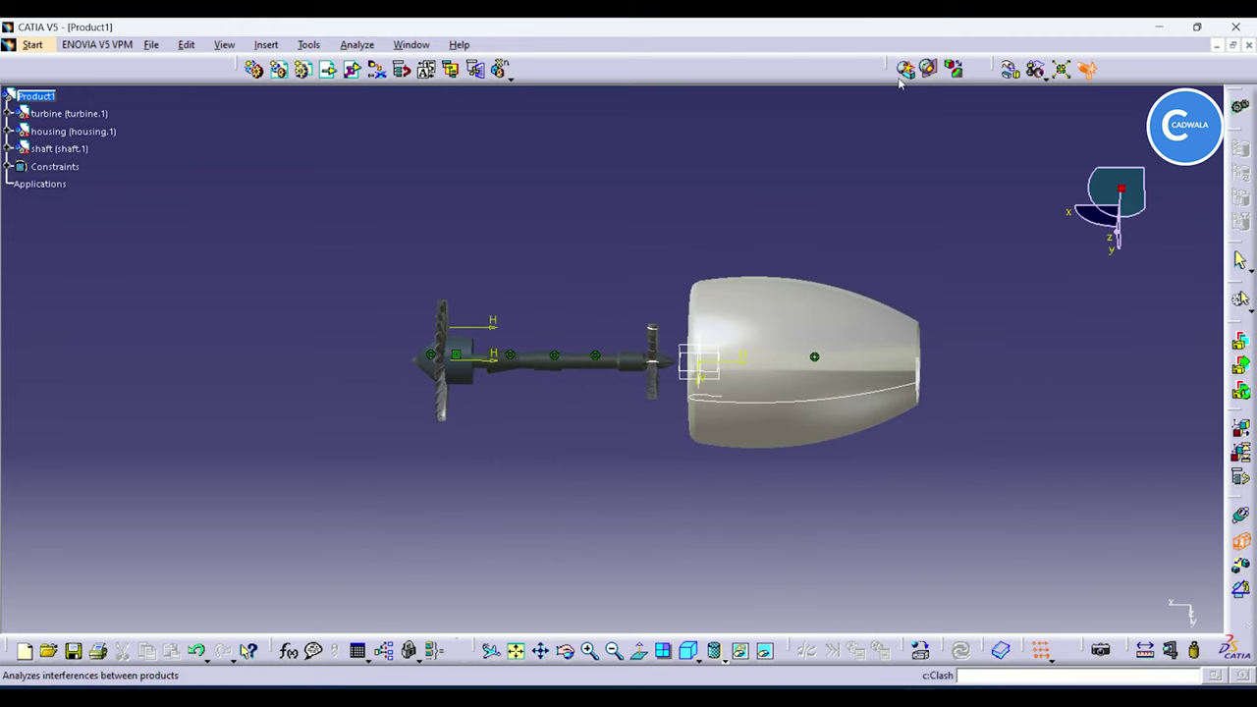
pyautogui.click(1009, 68)
pyautogui.moveTo(776, 381); pyautogui.dragTo(511, 361)
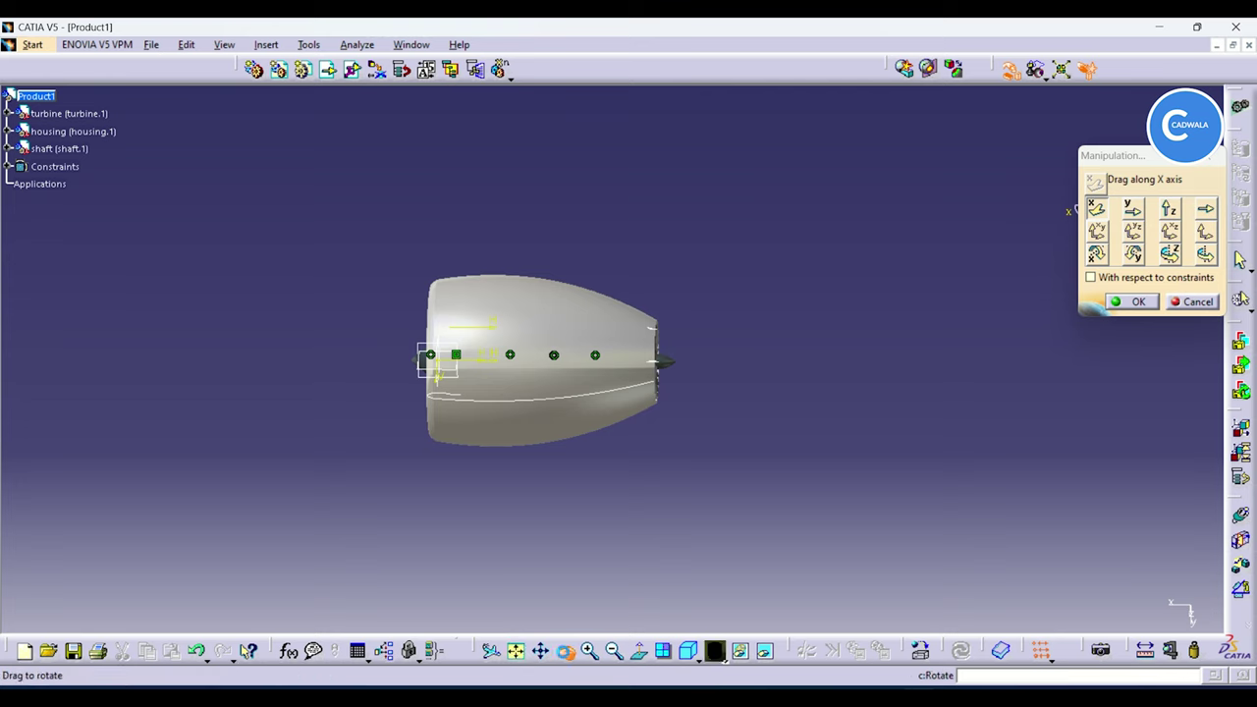
# Step: Check from the front, rear and side how the turbine and shaft sit inside the housing, and accept the manipulation
pyautogui.click(566, 651)
pyautogui.moveTo(611, 447); pyautogui.dragTo(633, 488)
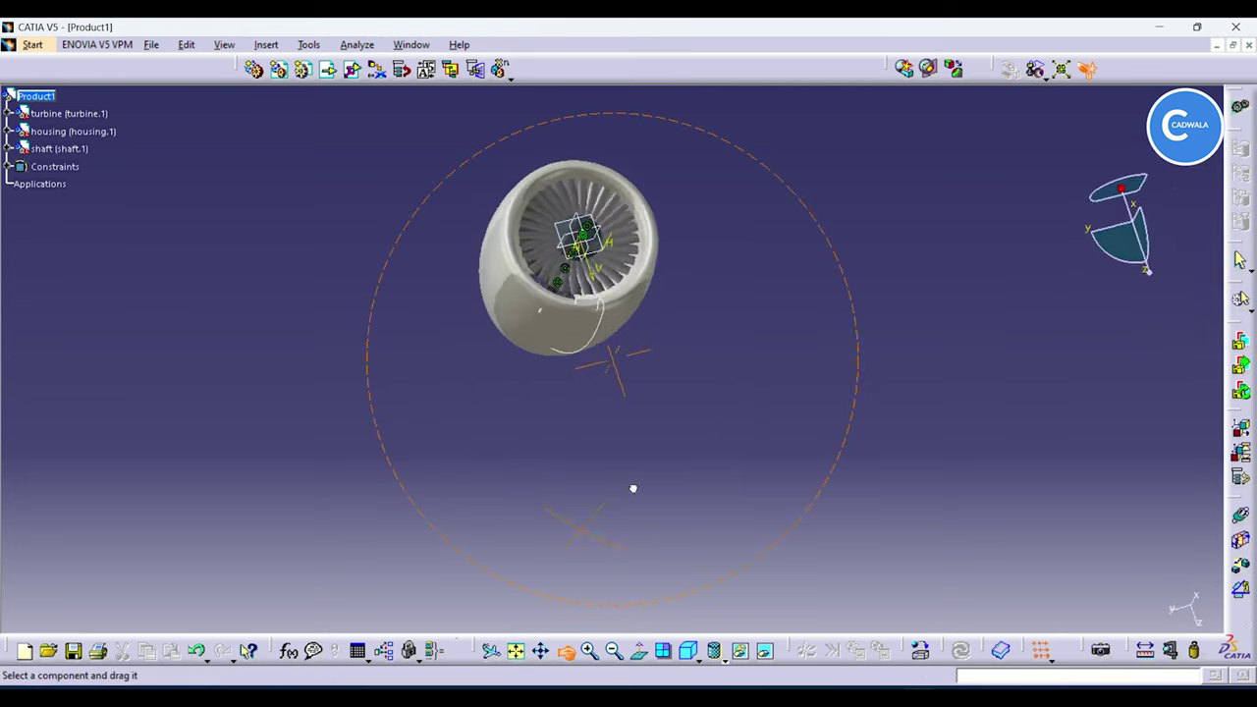
pyautogui.moveTo(633, 488); pyautogui.dragTo(873, 619, button='middle')
pyautogui.moveTo(904, 491); pyautogui.dragTo(960, 541, button='middle')
pyautogui.moveTo(879, 565); pyautogui.dragTo(528, 677, button='middle')
pyautogui.click(566, 652)
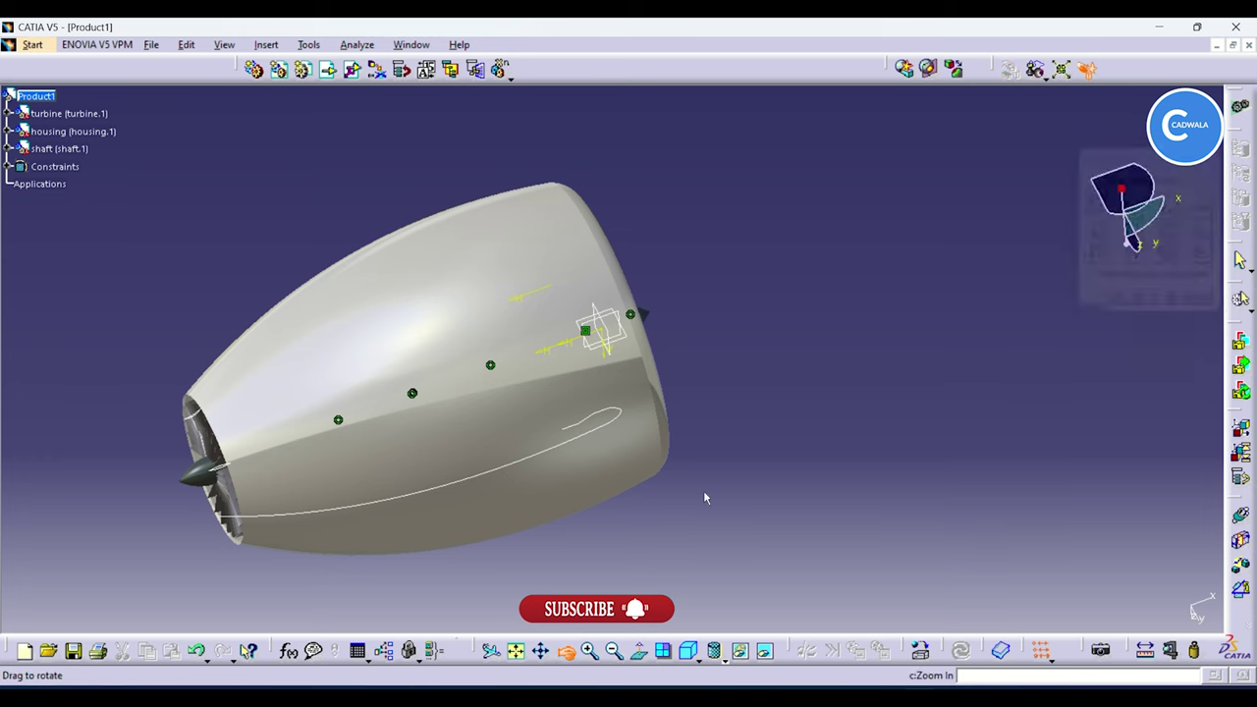
pyautogui.moveTo(704, 498); pyautogui.dragTo(586, 417)
pyautogui.moveTo(827, 457); pyautogui.dragTo(594, 643, button='middle')
pyautogui.moveTo(726, 546); pyautogui.dragTo(554, 673, button='middle')
pyautogui.click(567, 656)
pyautogui.moveTo(597, 575); pyautogui.dragTo(701, 539)
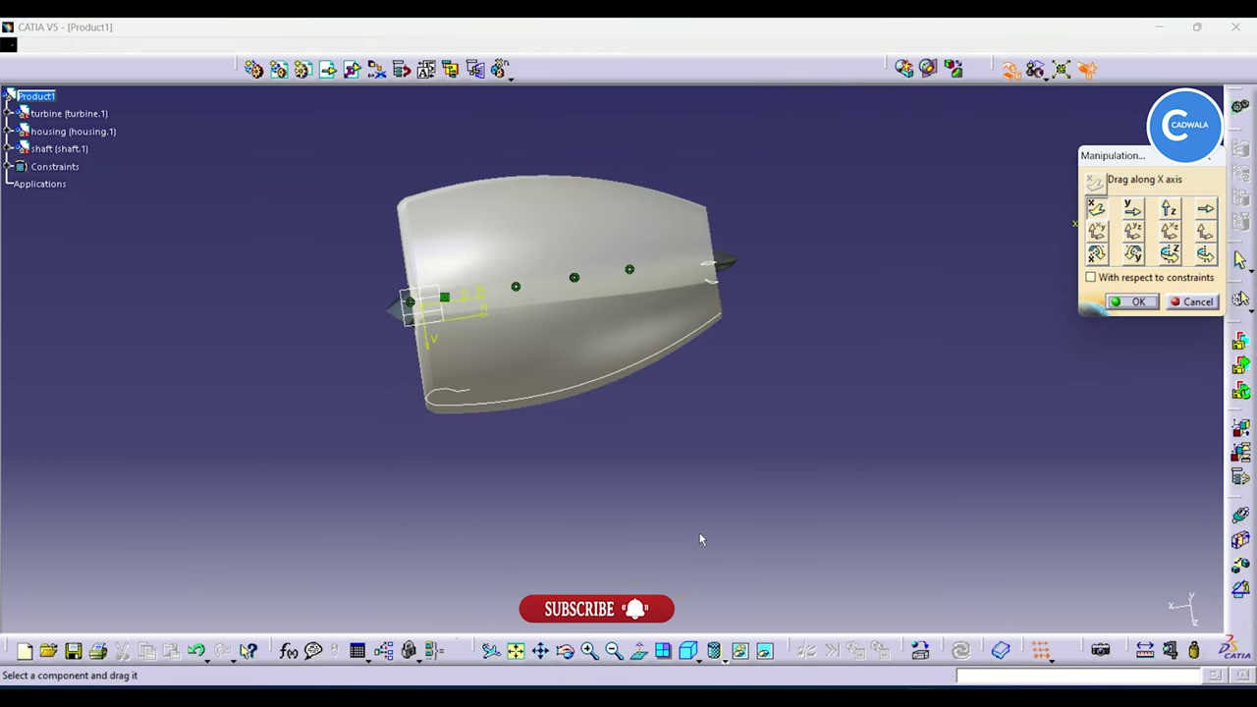
pyautogui.moveTo(701, 539); pyautogui.dragTo(812, 558, button='middle')
pyautogui.click(1131, 301)
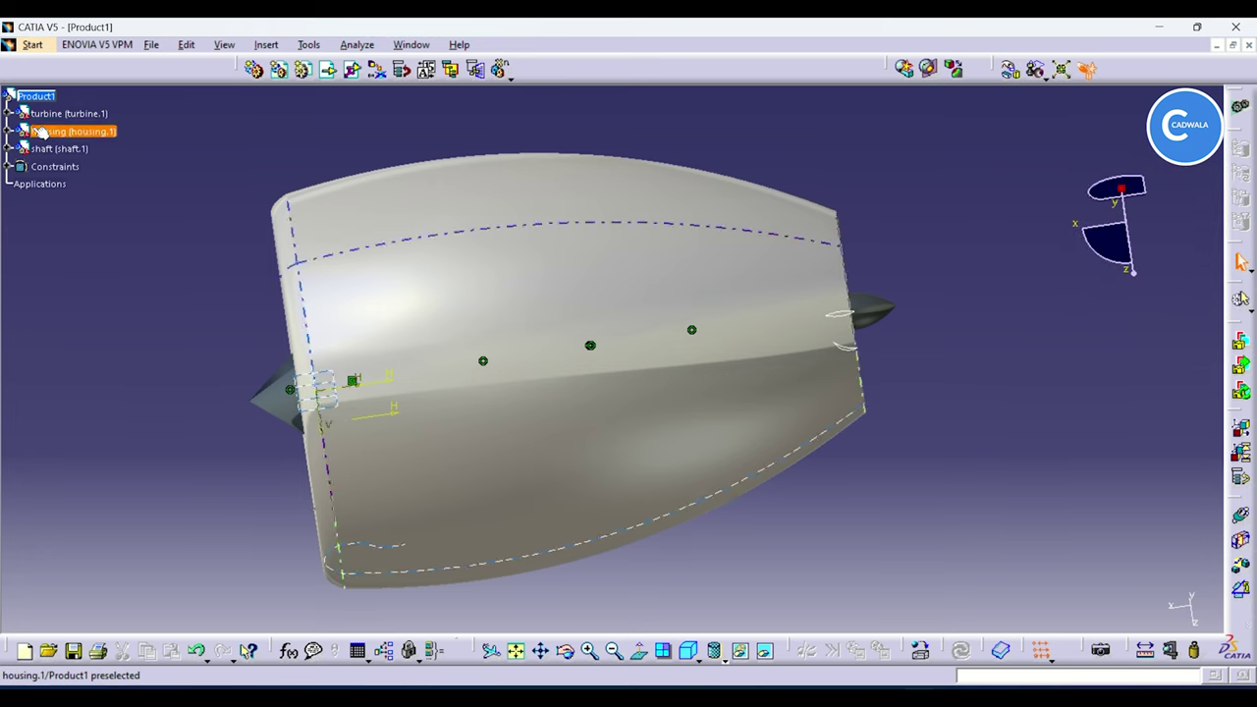
# Step: Hide the sketches, reference planes and coincidence constraint symbols shown over the housing, and select the remaining constraint symbols near the turbine
pyautogui.rightClick(334, 393)
pyautogui.click(371, 437)
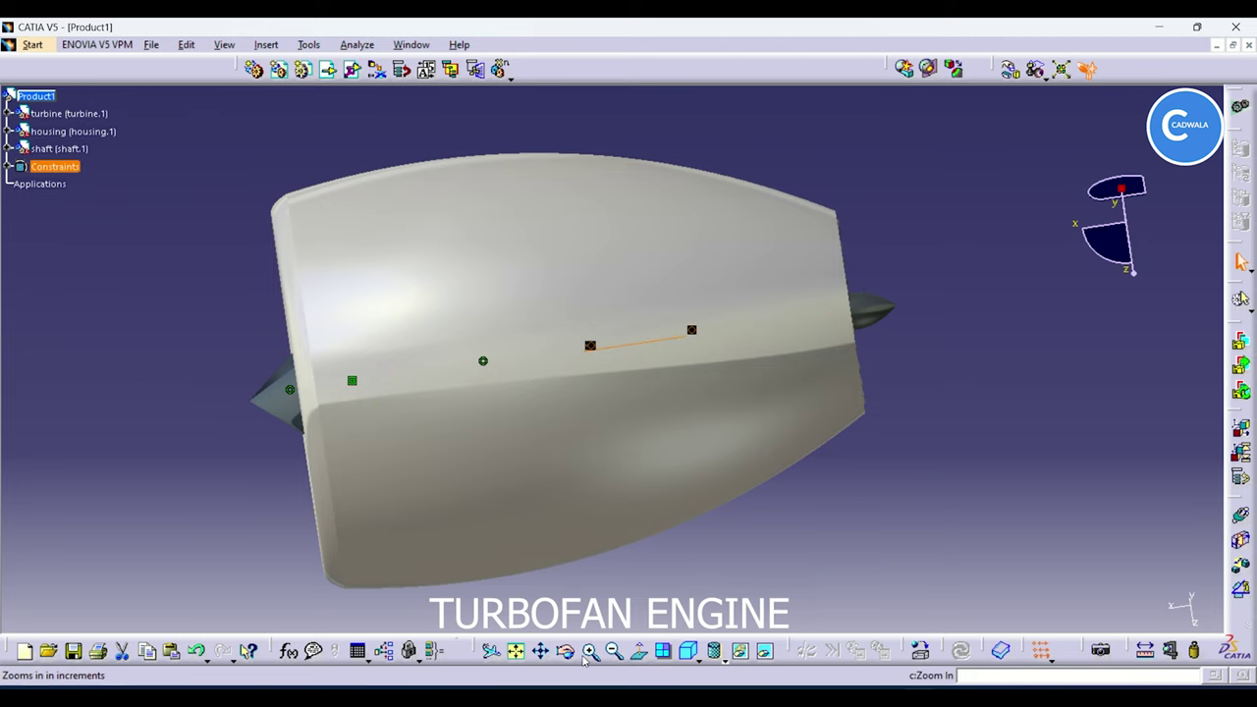
pyautogui.click(740, 649)
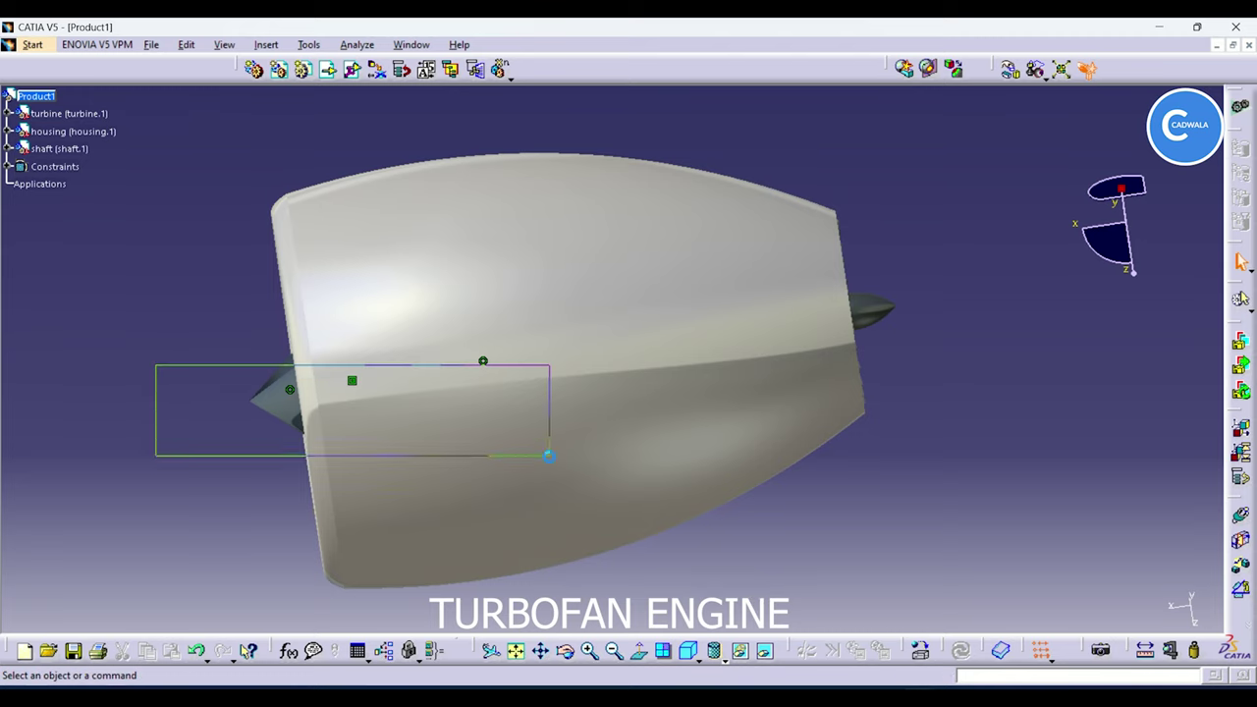
pyautogui.click(253, 328)
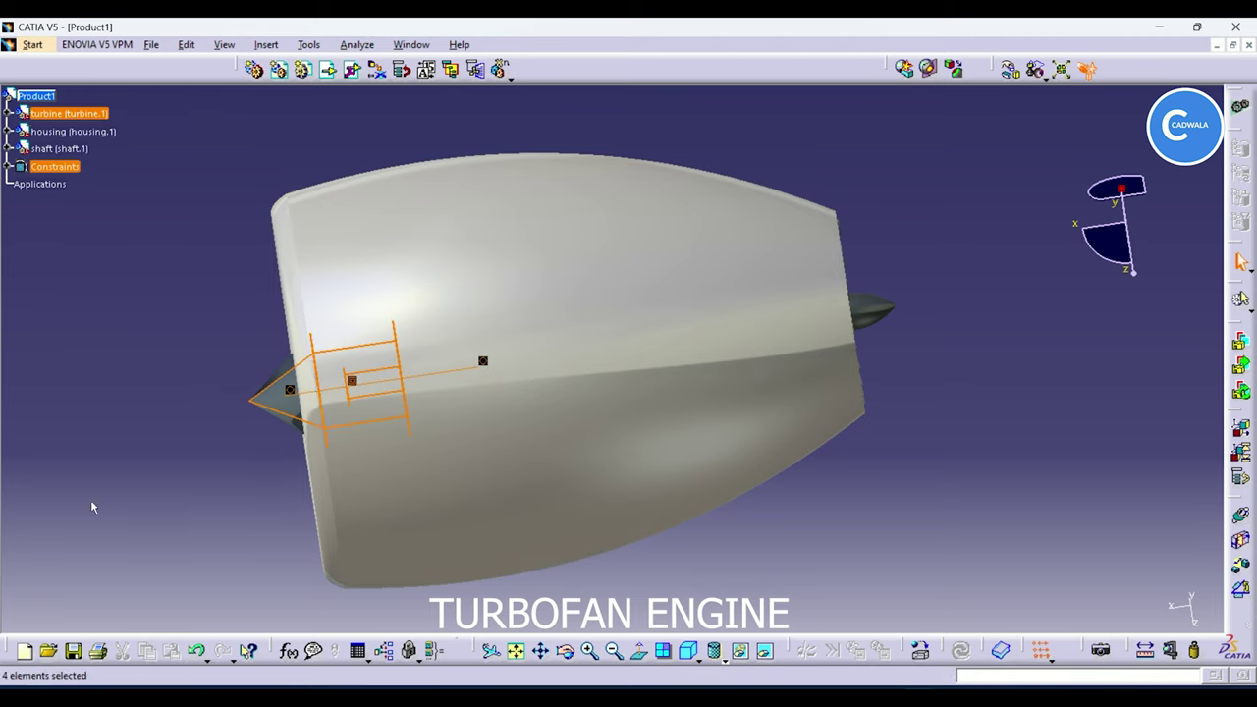